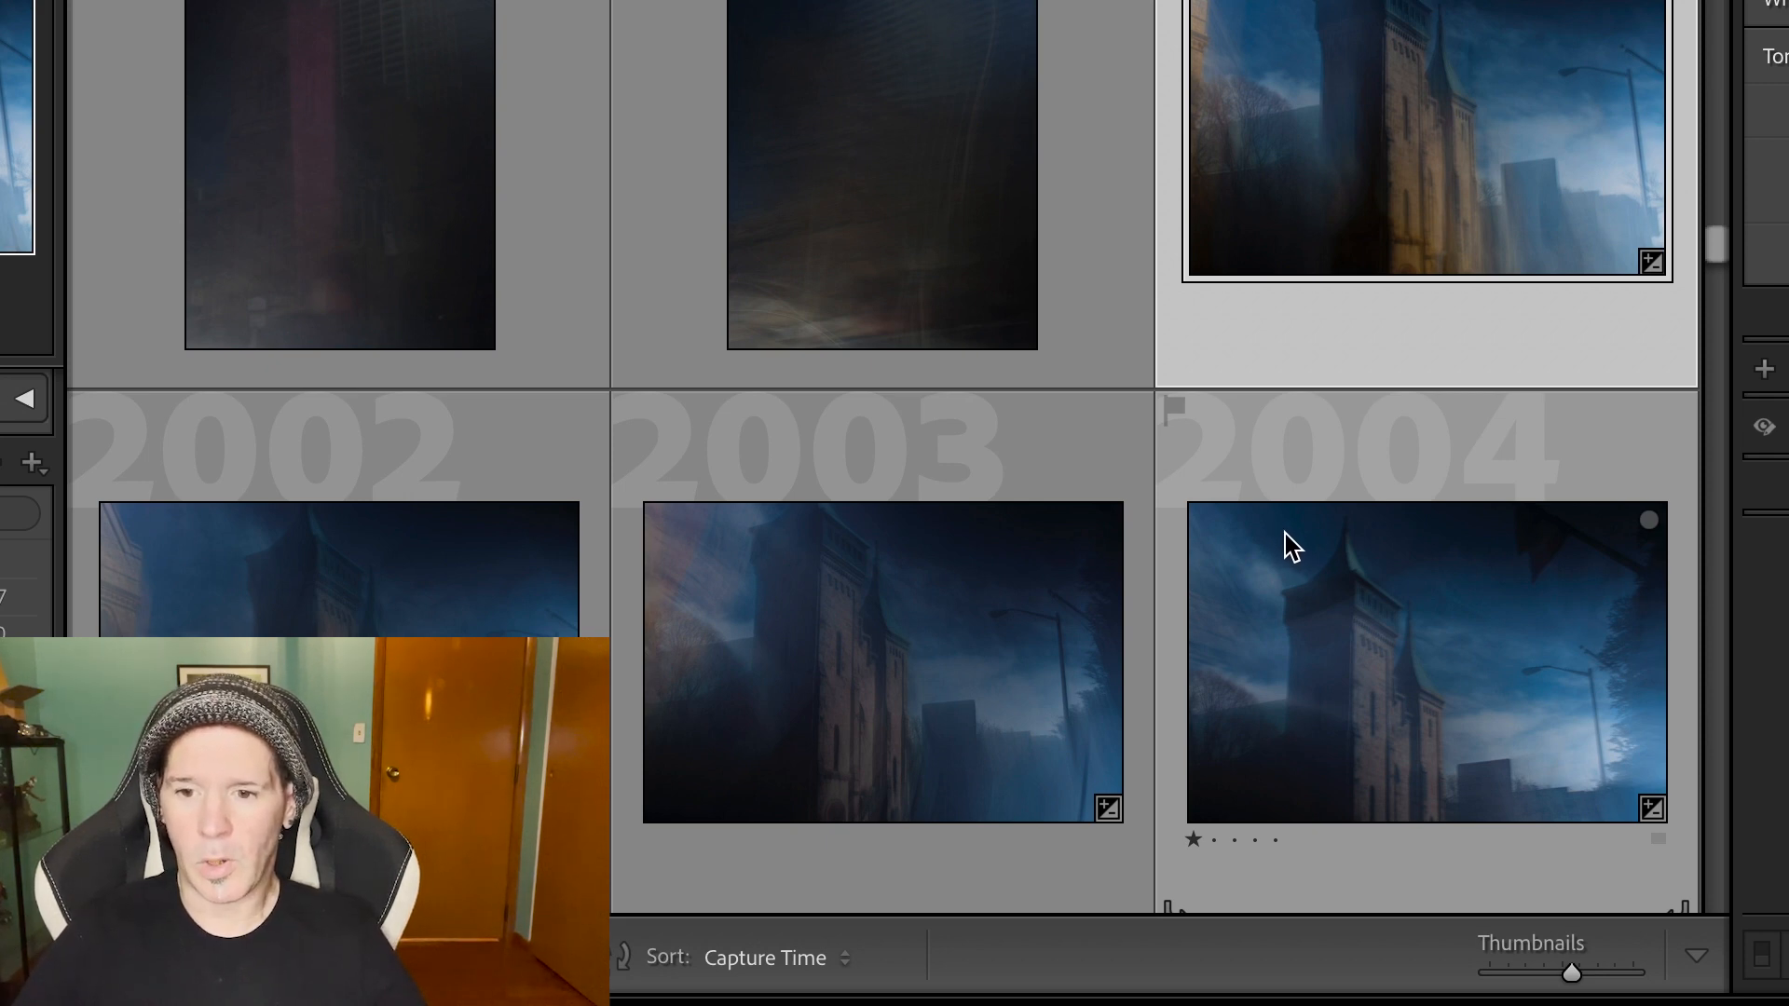
Examine the series of tower photos in the grid, from 2001 through the later colour variations, to compare the shots
mouse_move(1284, 533)
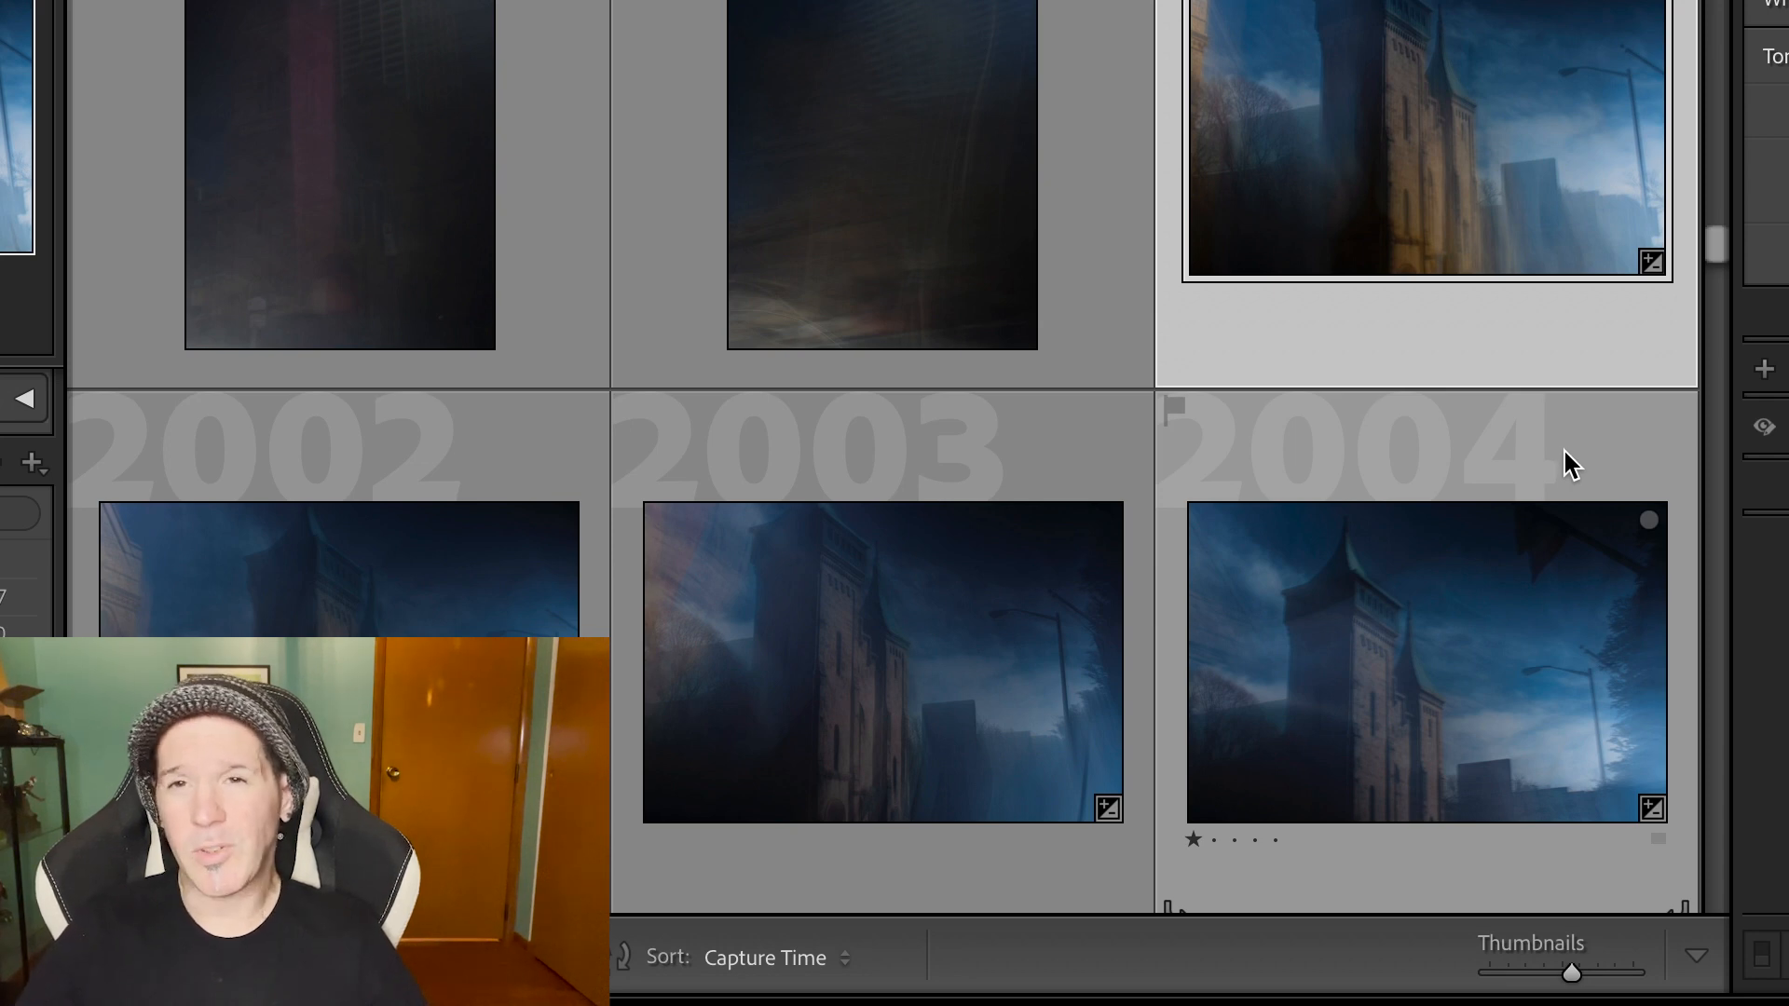
scroll(1550, 459, down, 3)
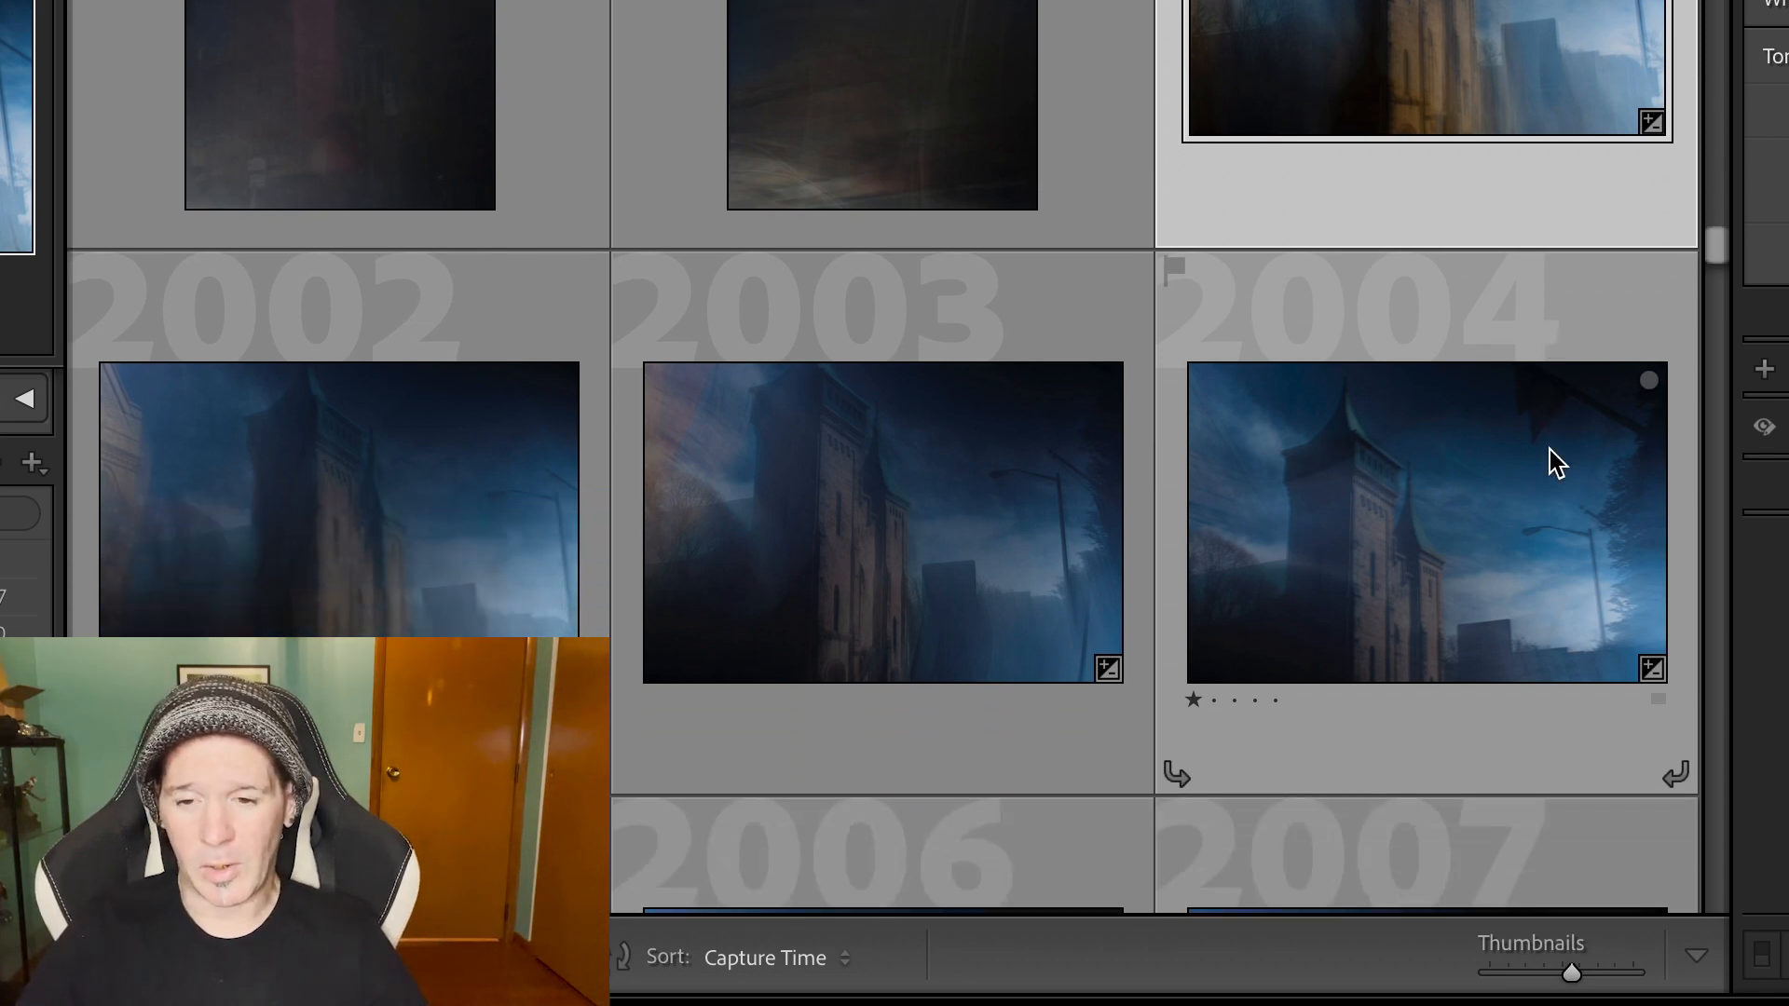
scroll(1542, 449, down, 2)
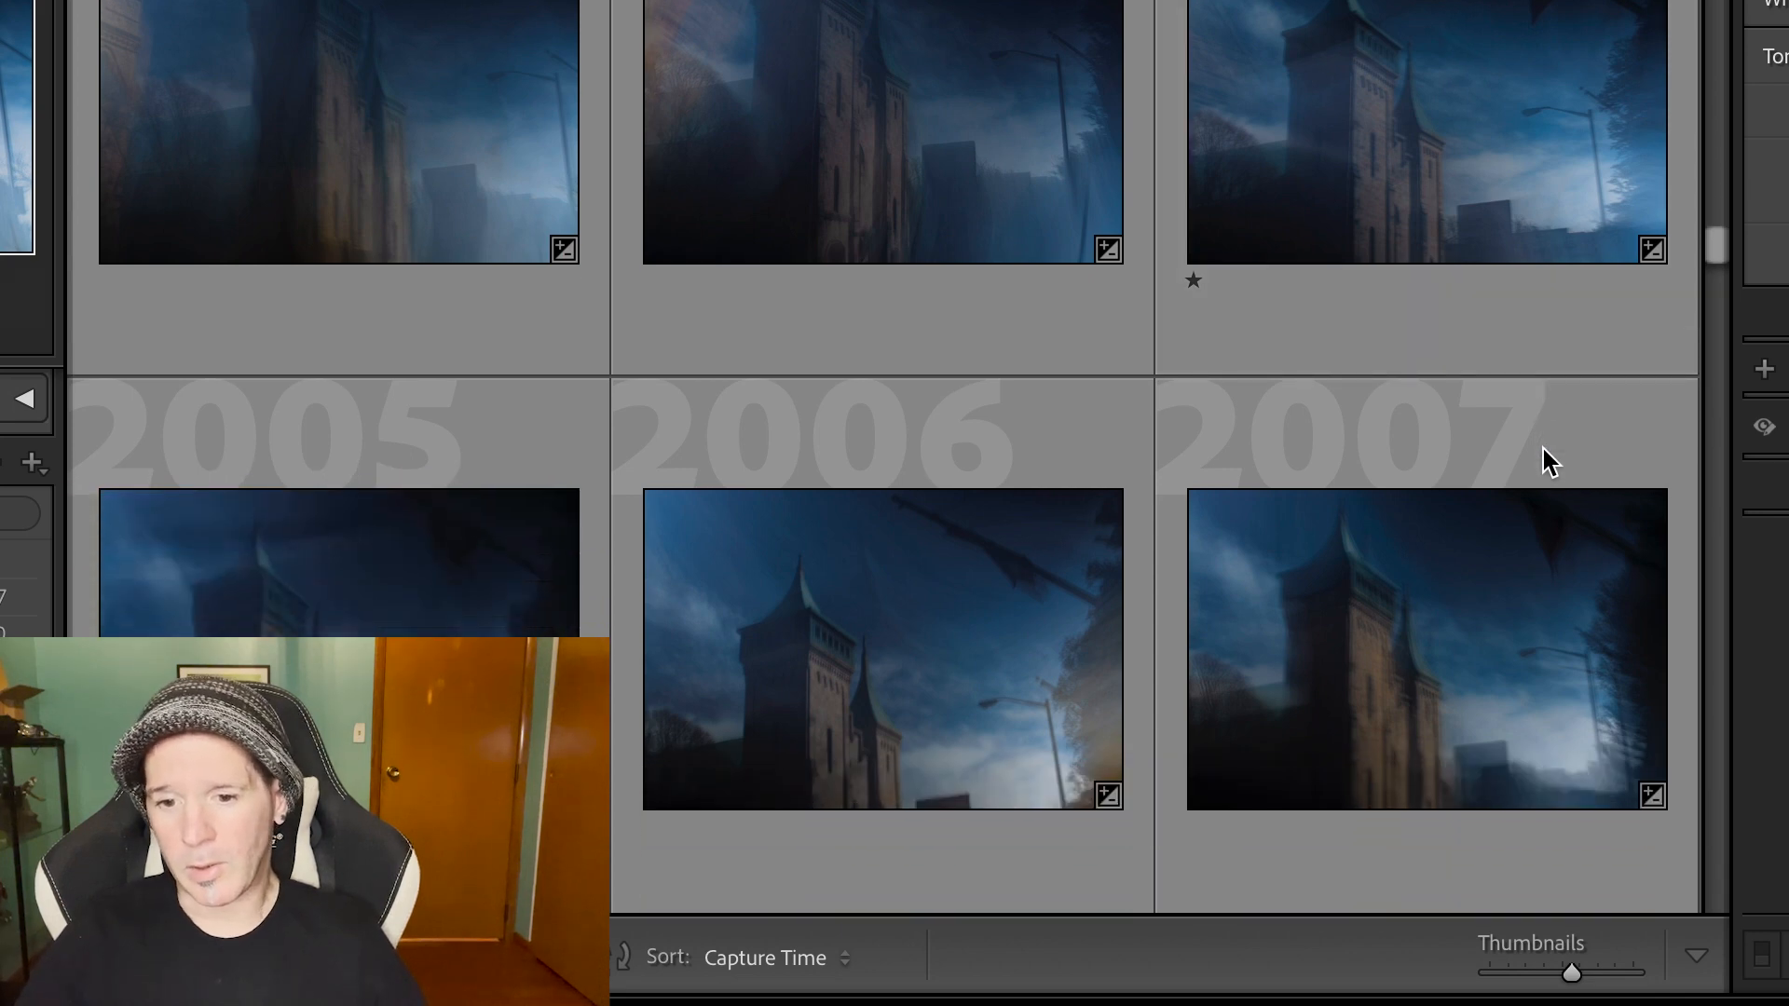
scroll(1541, 444, down, 7)
scroll(1542, 448, down, 10)
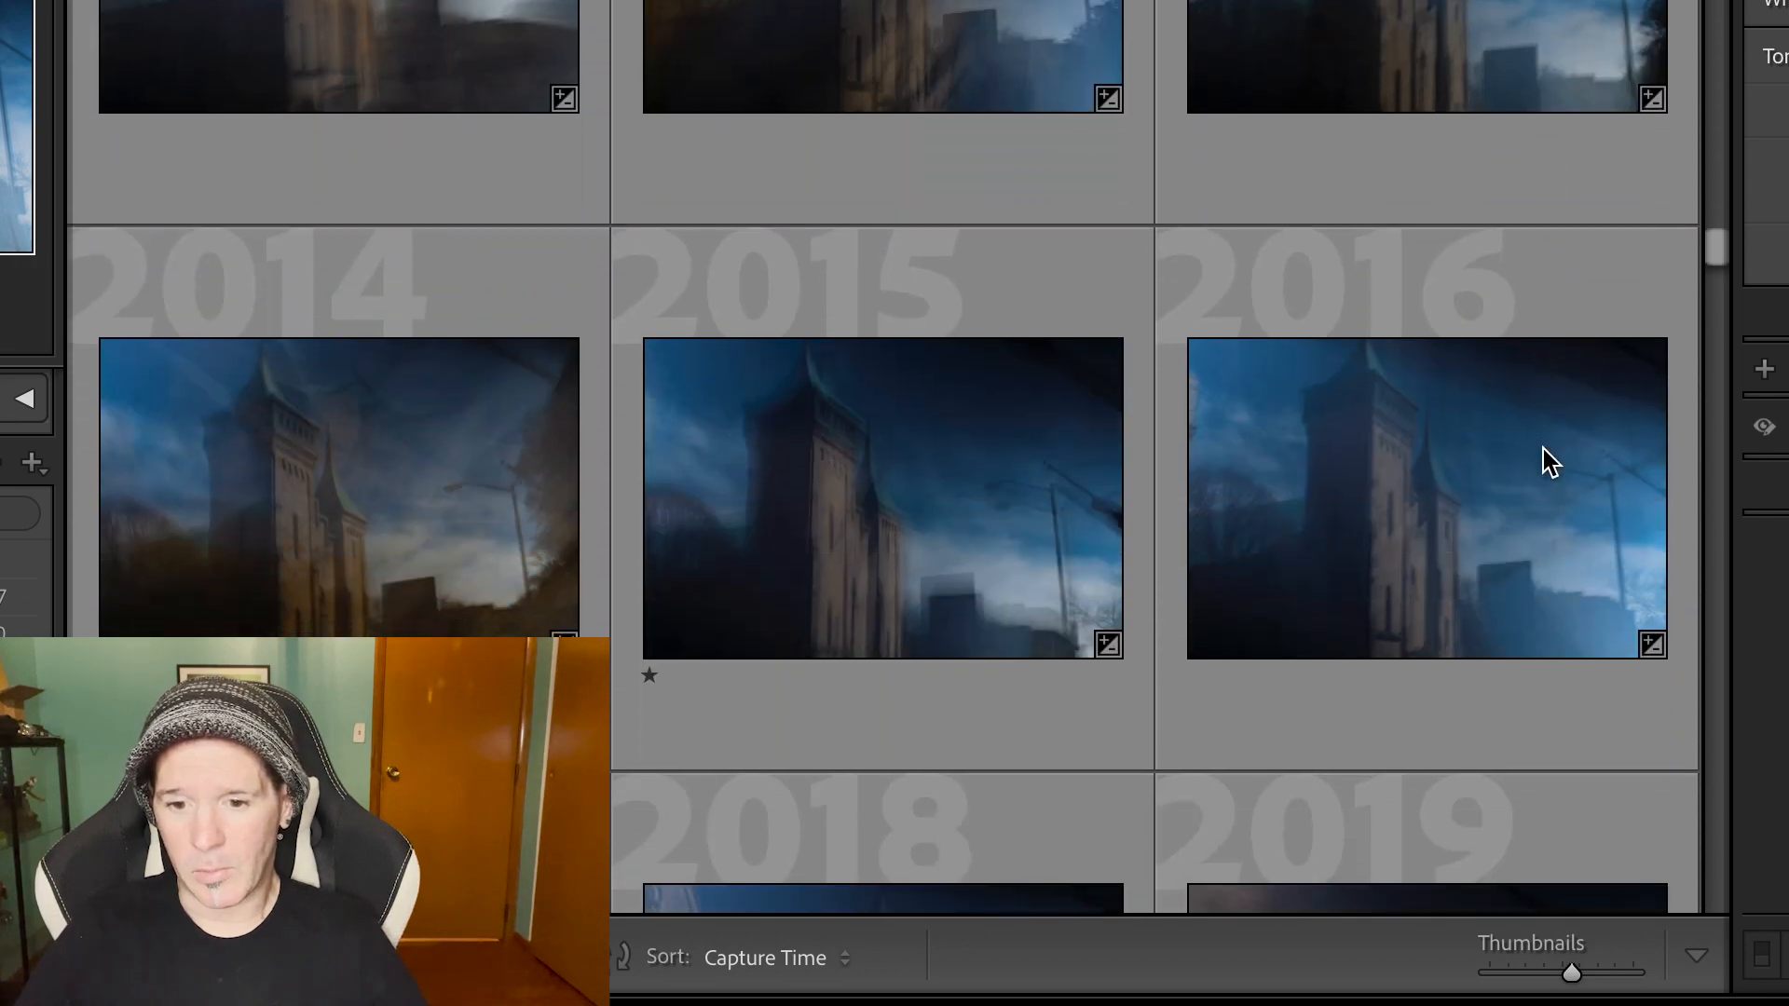
scroll(1543, 460, down, 12)
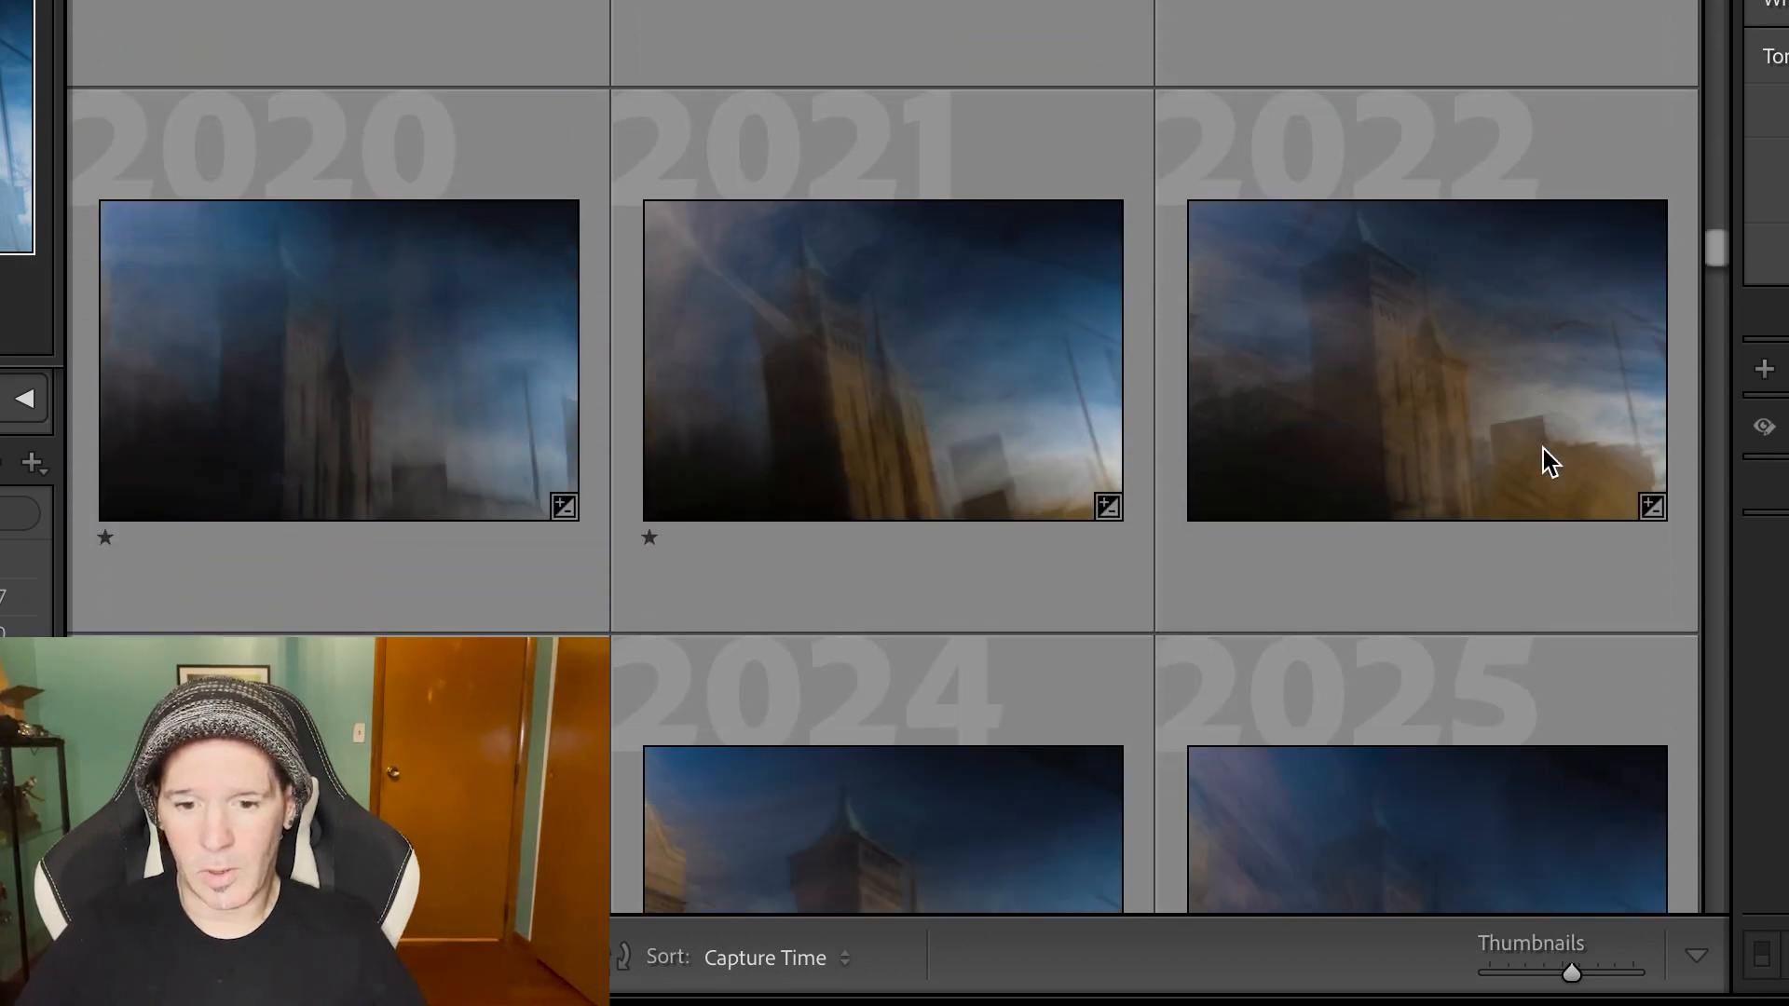
scroll(1542, 460, down, 12)
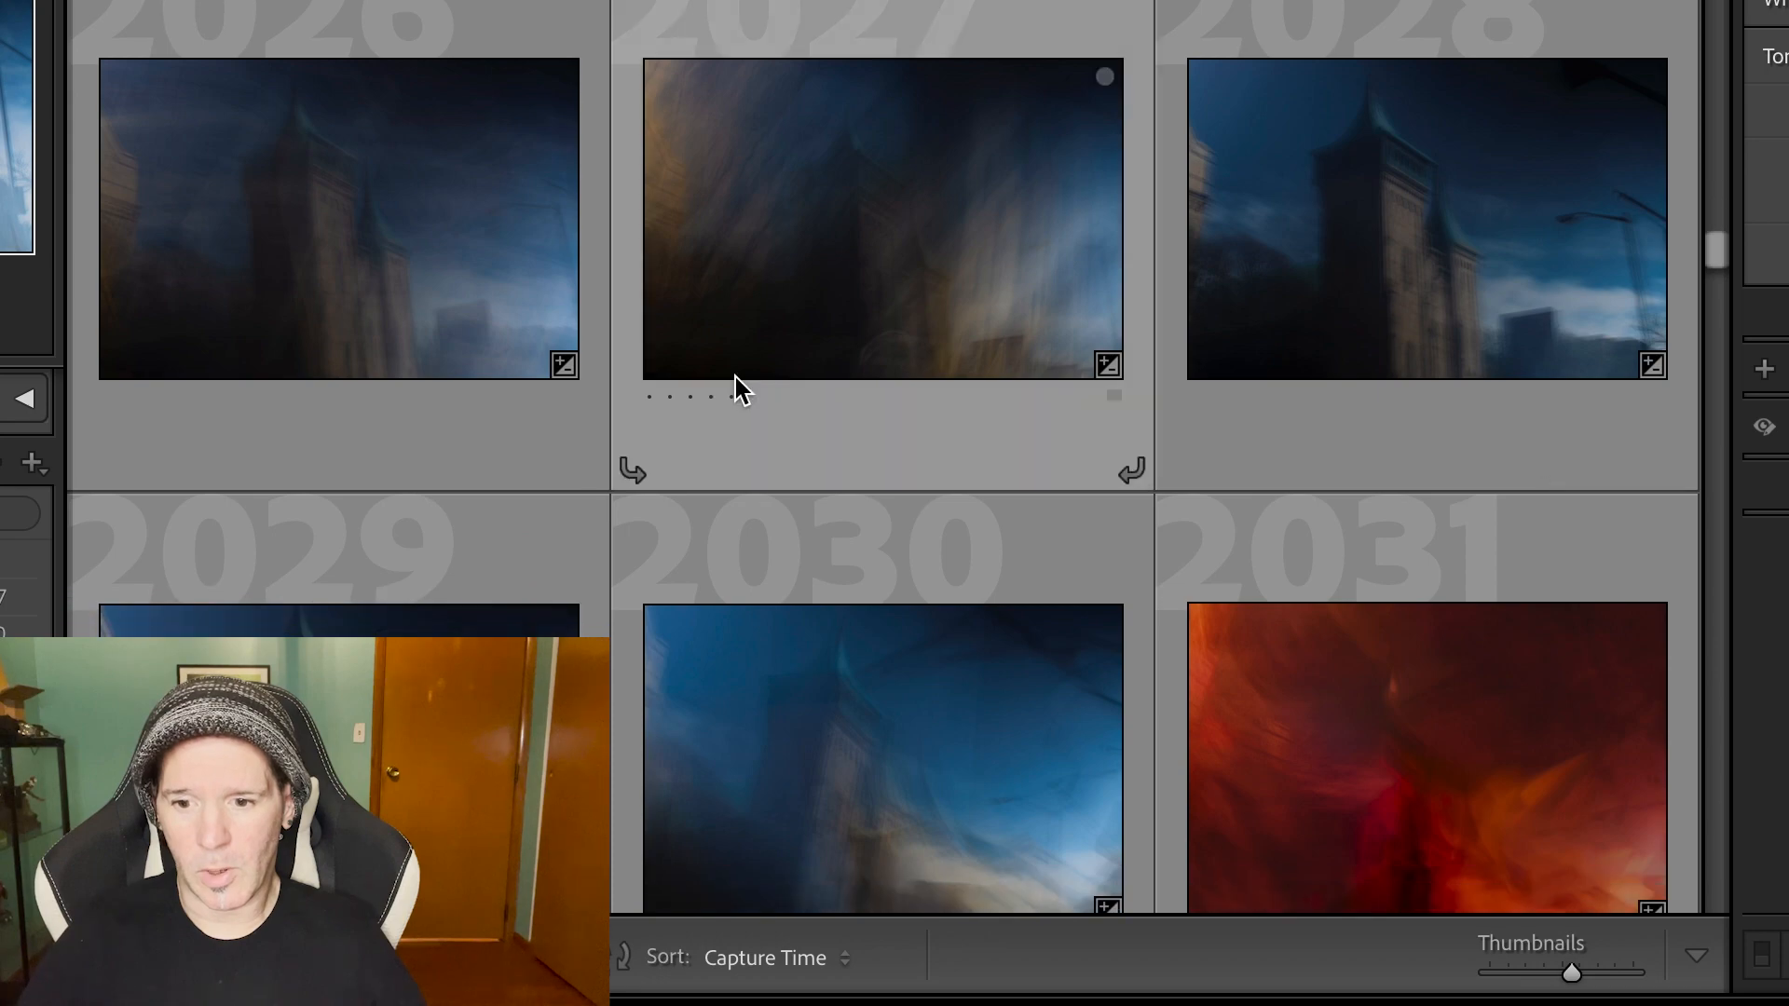
scroll(866, 646, down, 8)
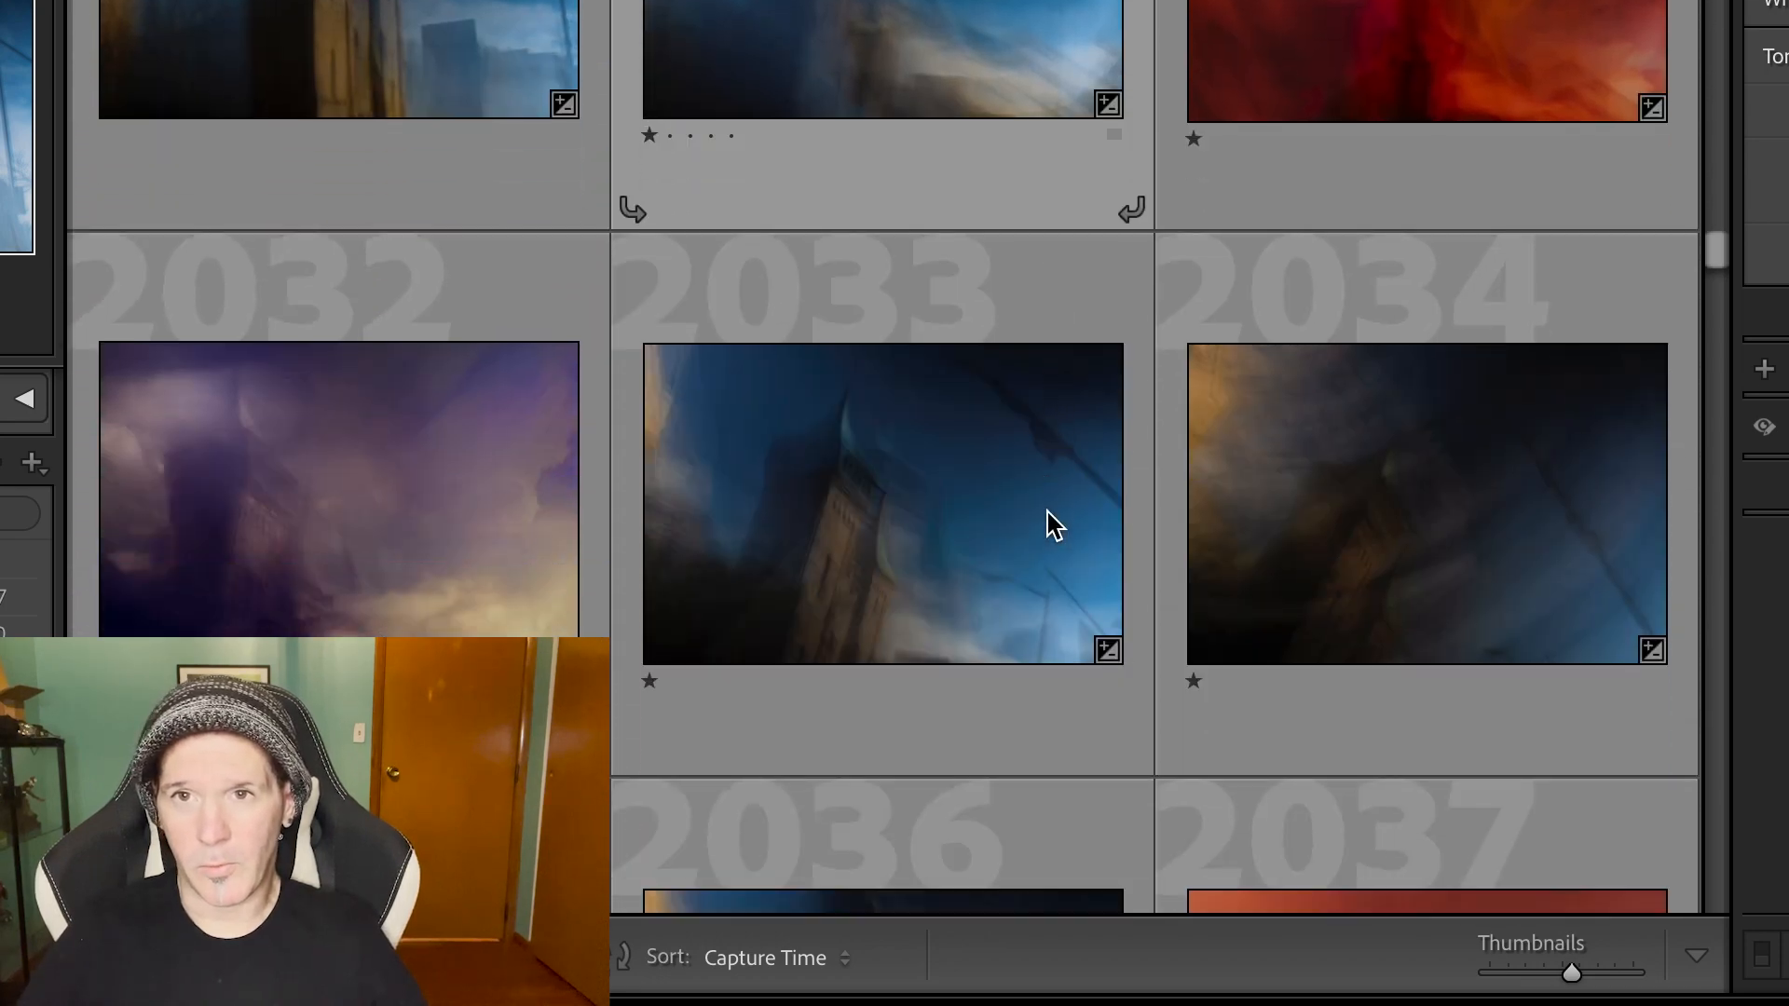
scroll(1051, 522, down, 5)
scroll(1051, 522, up, 20)
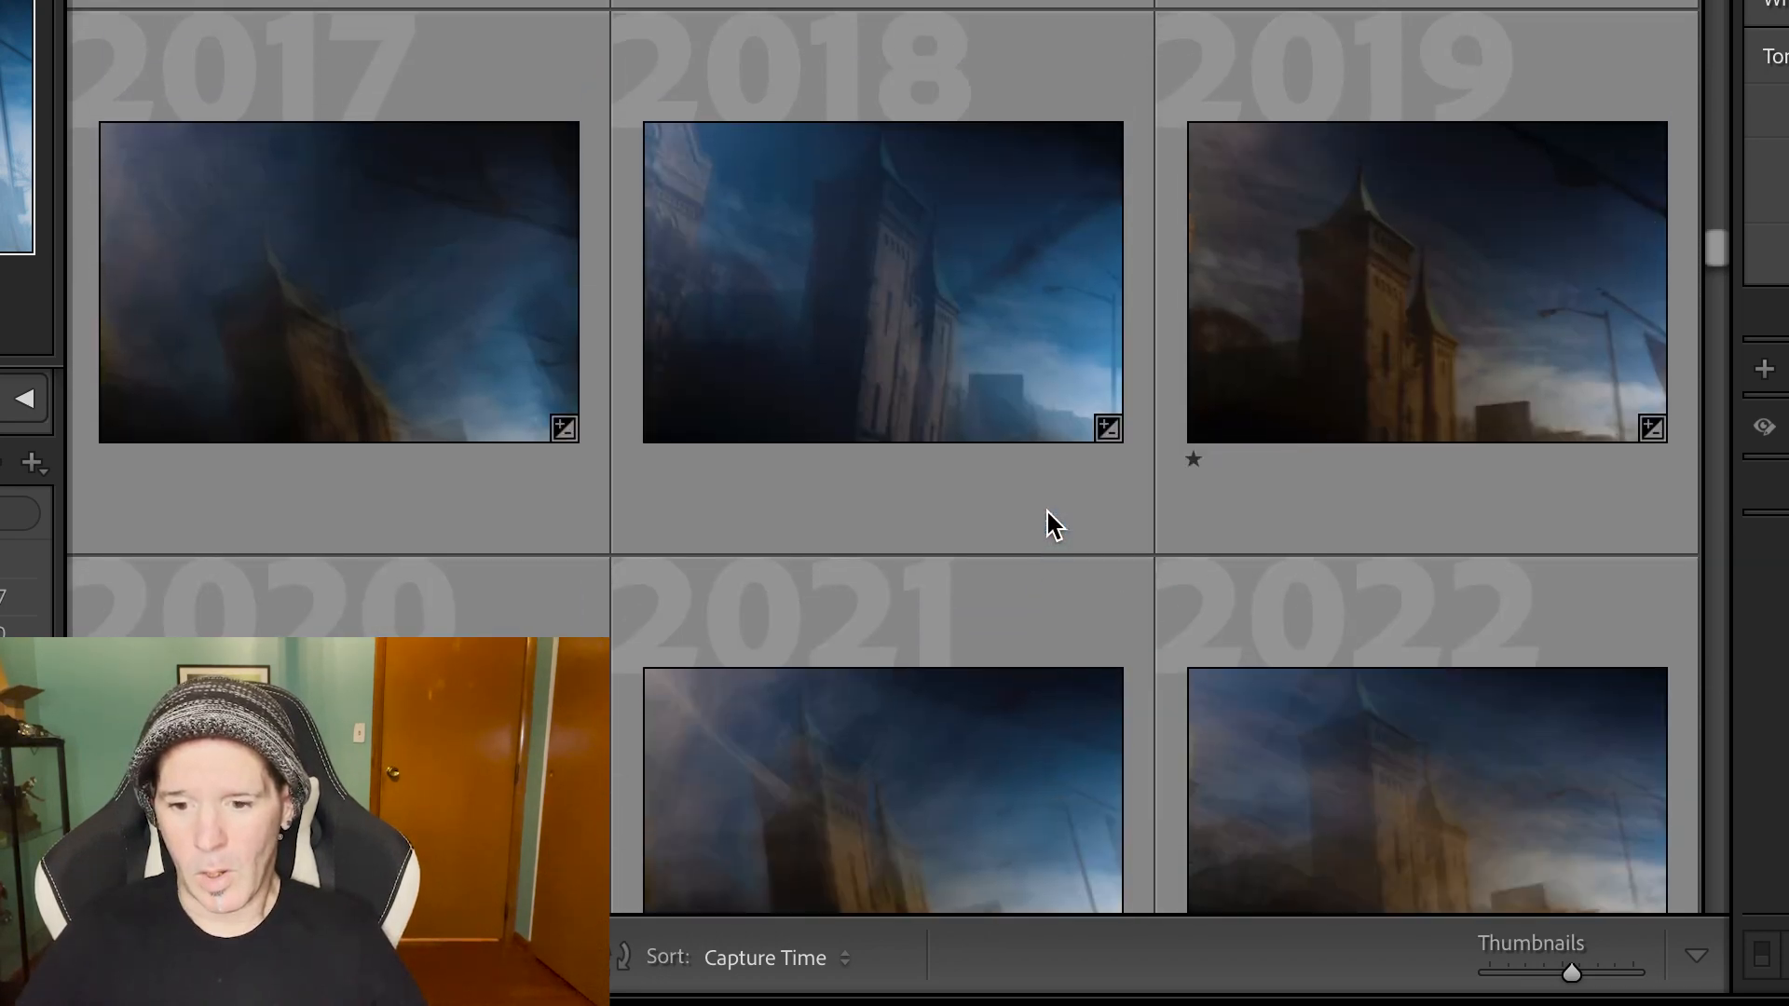
scroll(1051, 522, up, 1)
scroll(1051, 525, down, 20)
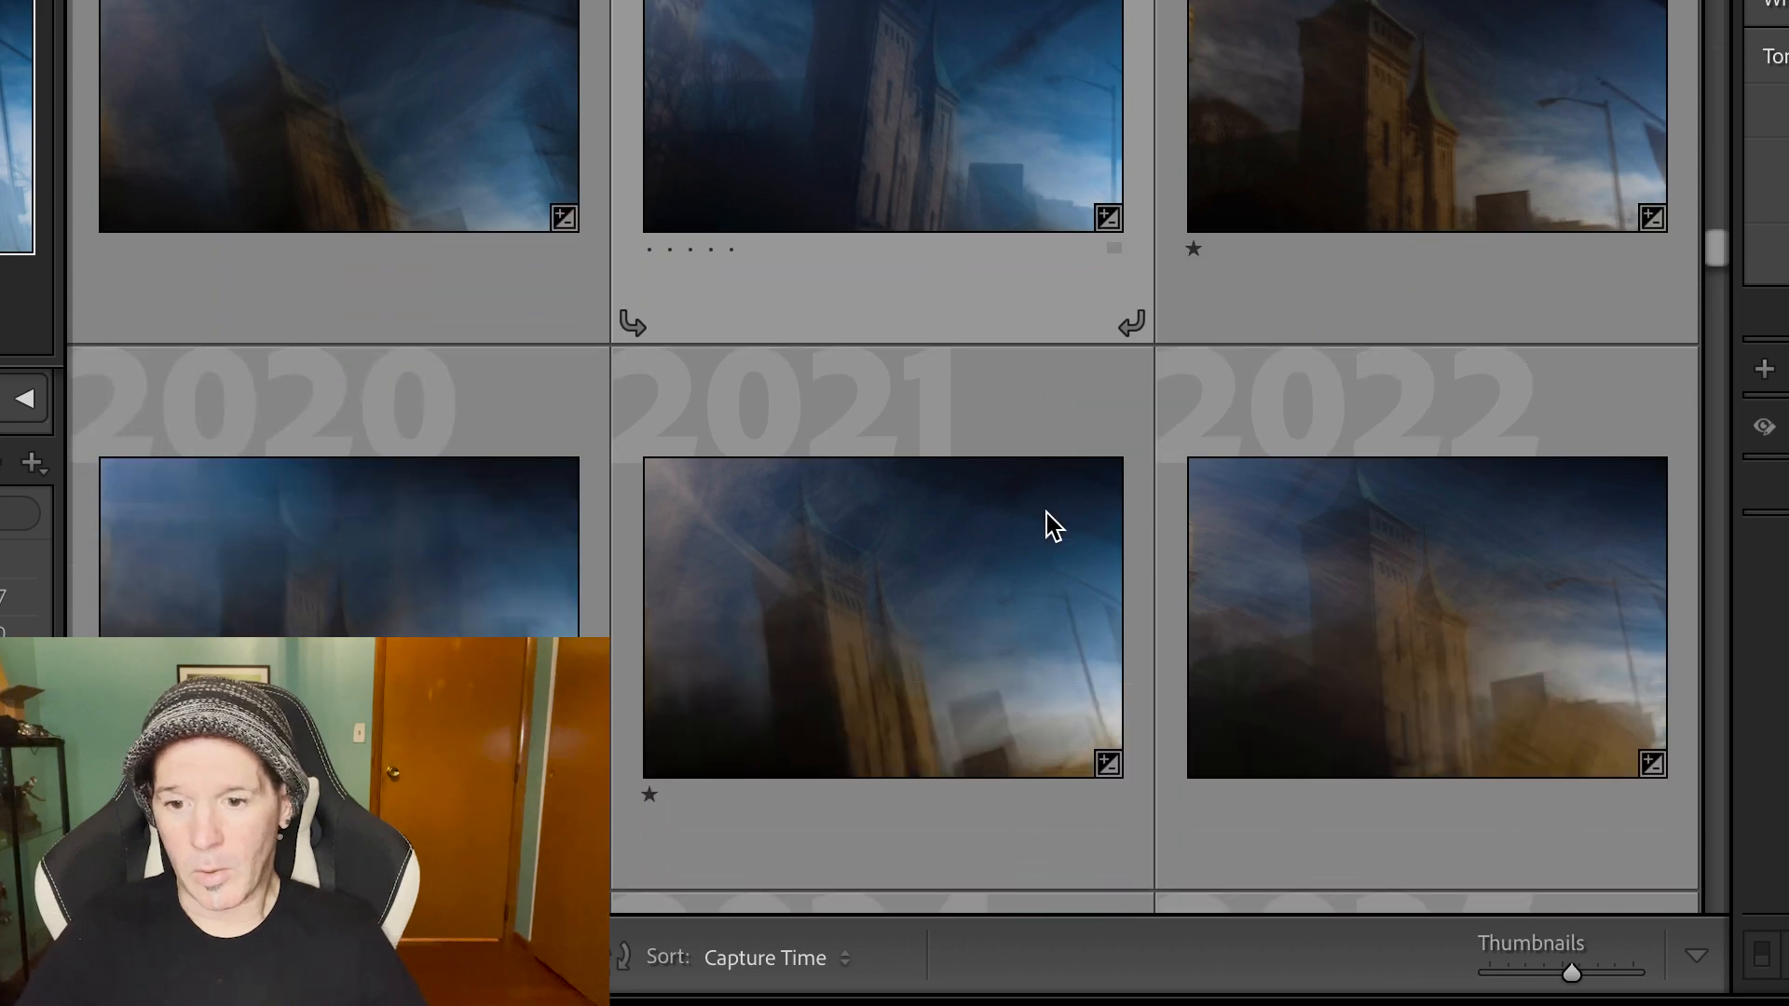
scroll(1046, 512, down, 5)
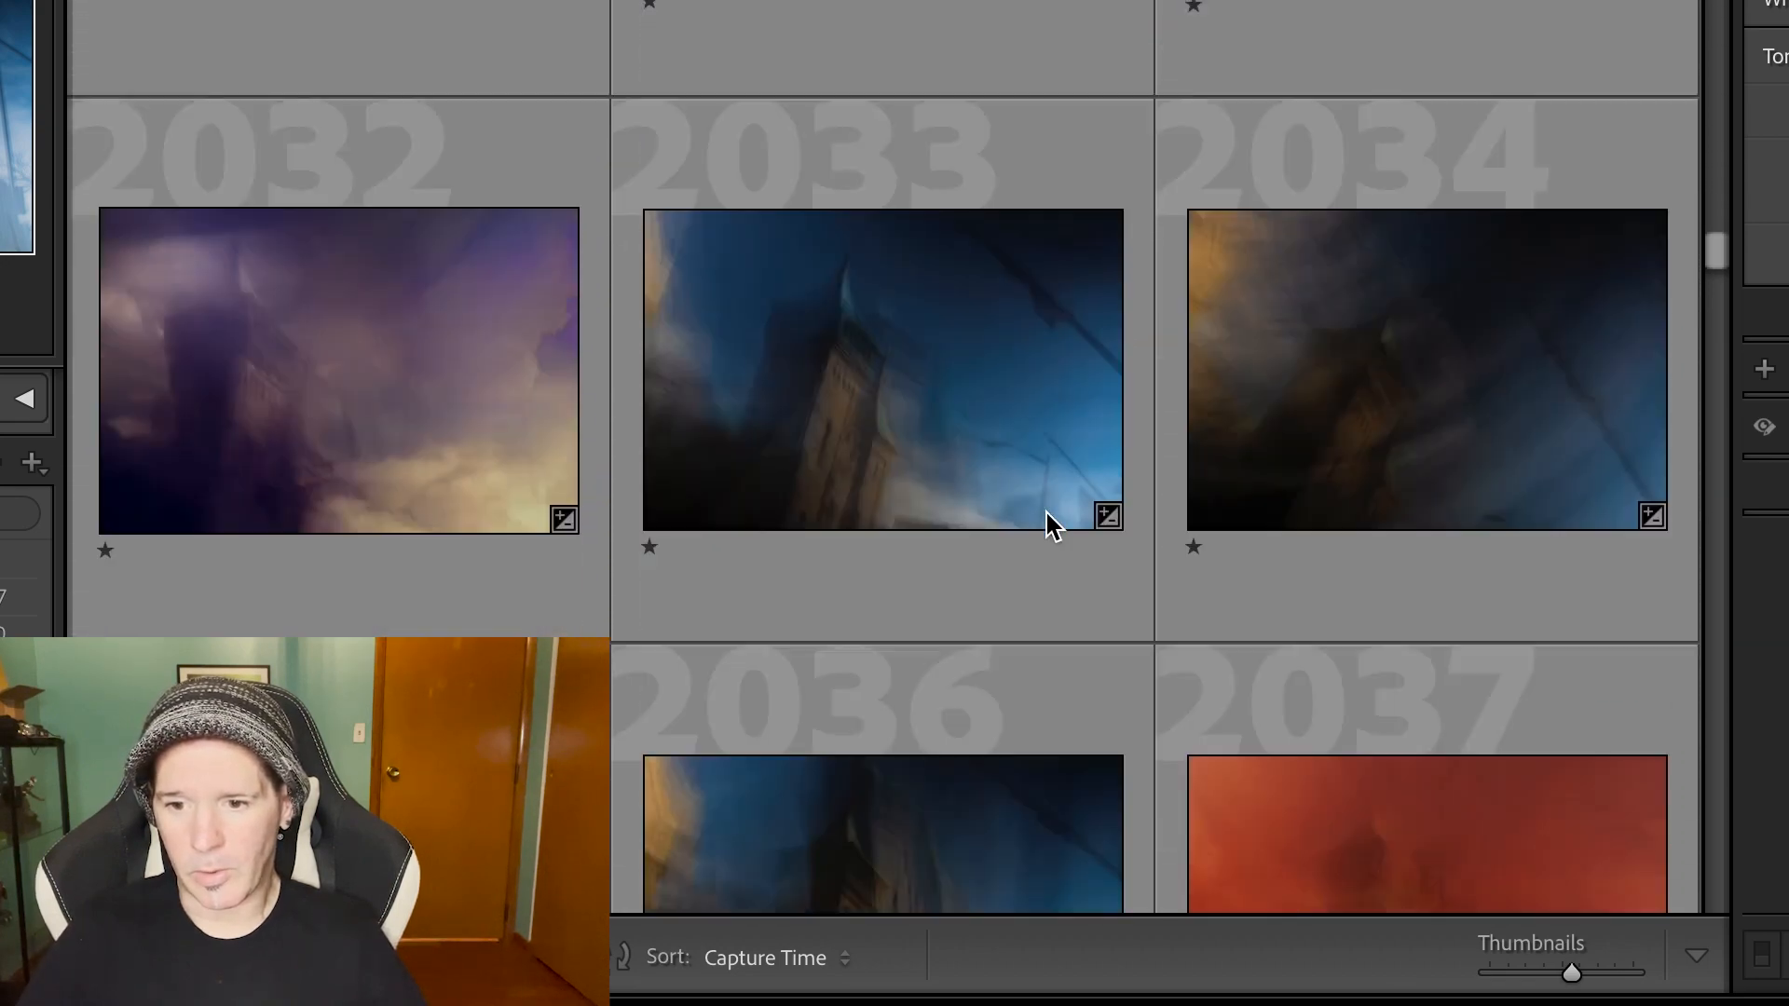
scroll(1046, 512, up, 20)
scroll(1046, 519, up, 5)
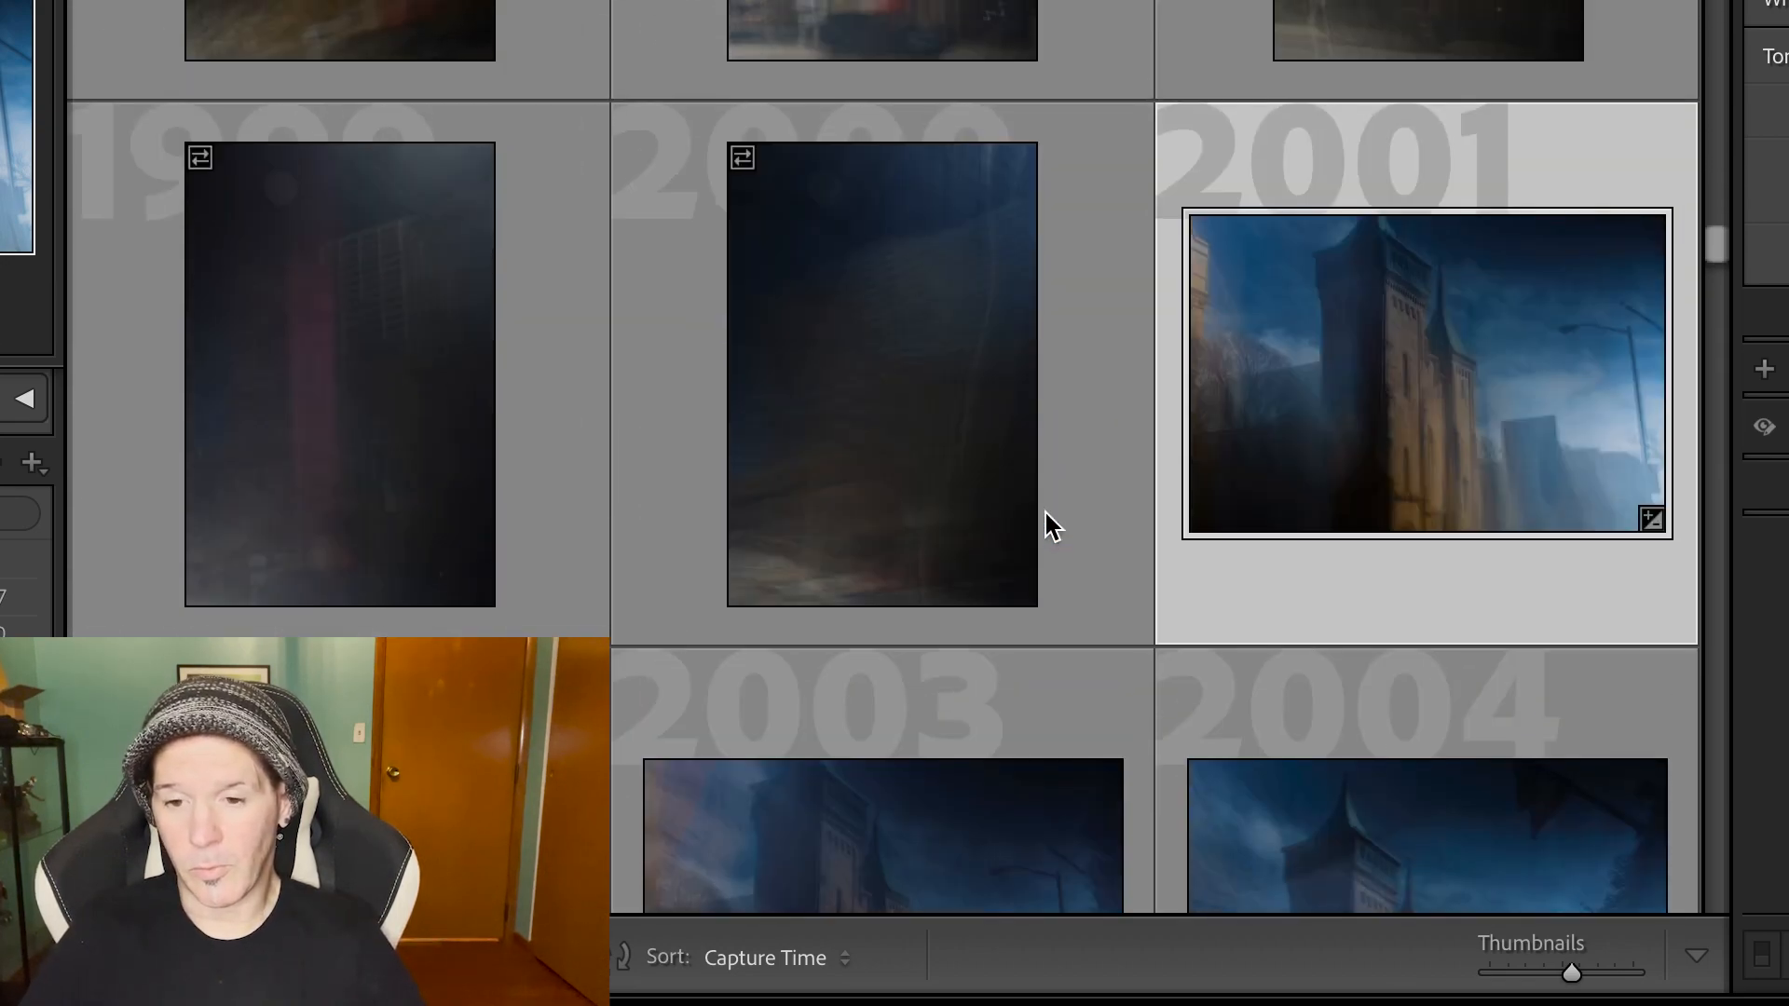
scroll(1053, 521, down, 1)
scroll(1166, 372, up, 1)
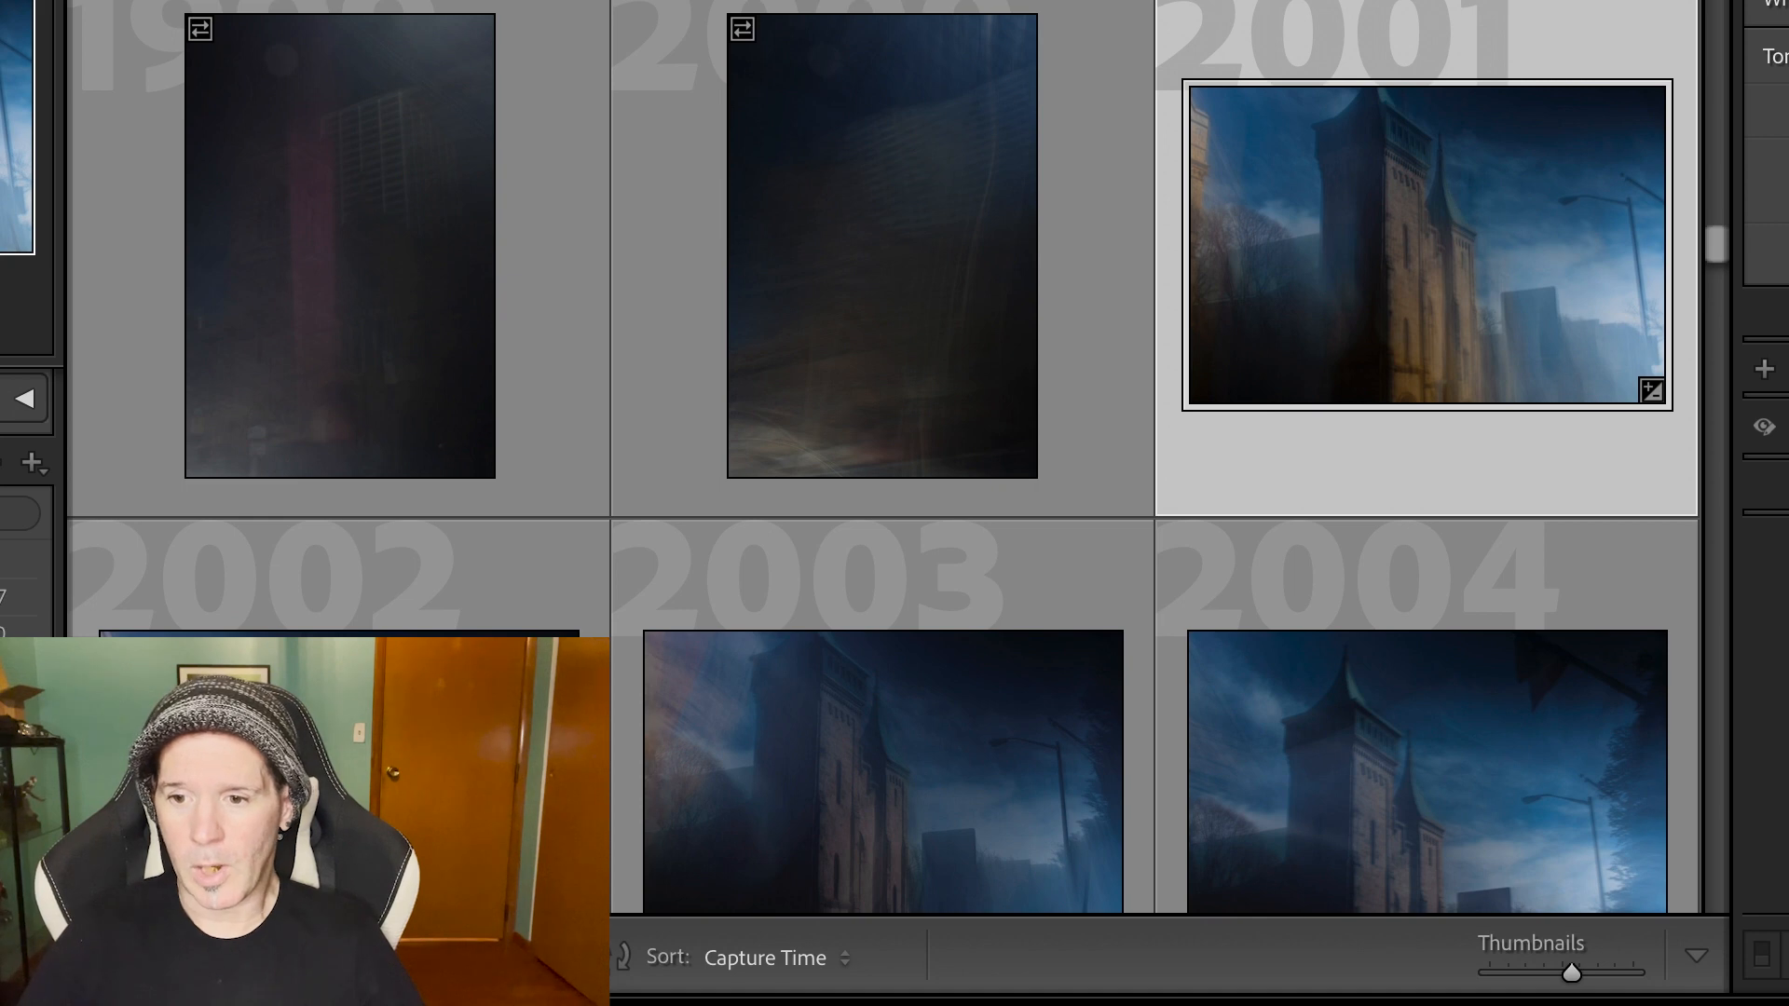
Open tower photo 2001 for developing and enable both lens correction options, including the profile corrections
key(d)
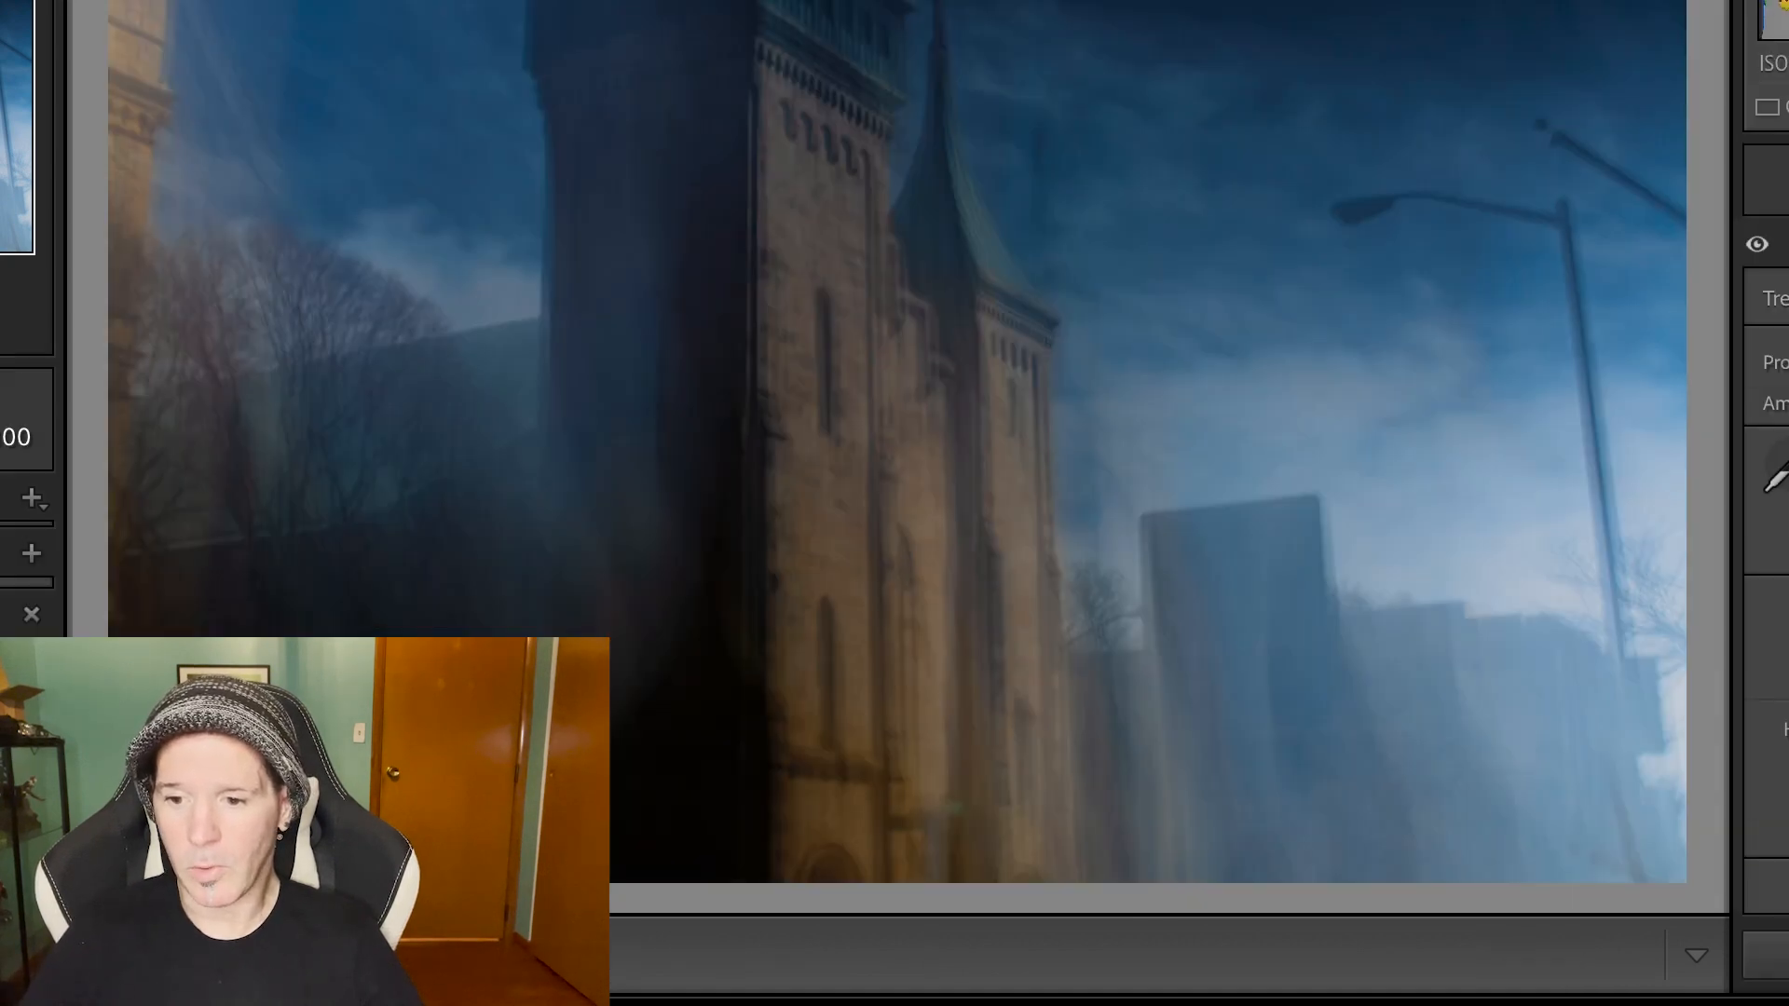
scroll(1766, 569, down, 10)
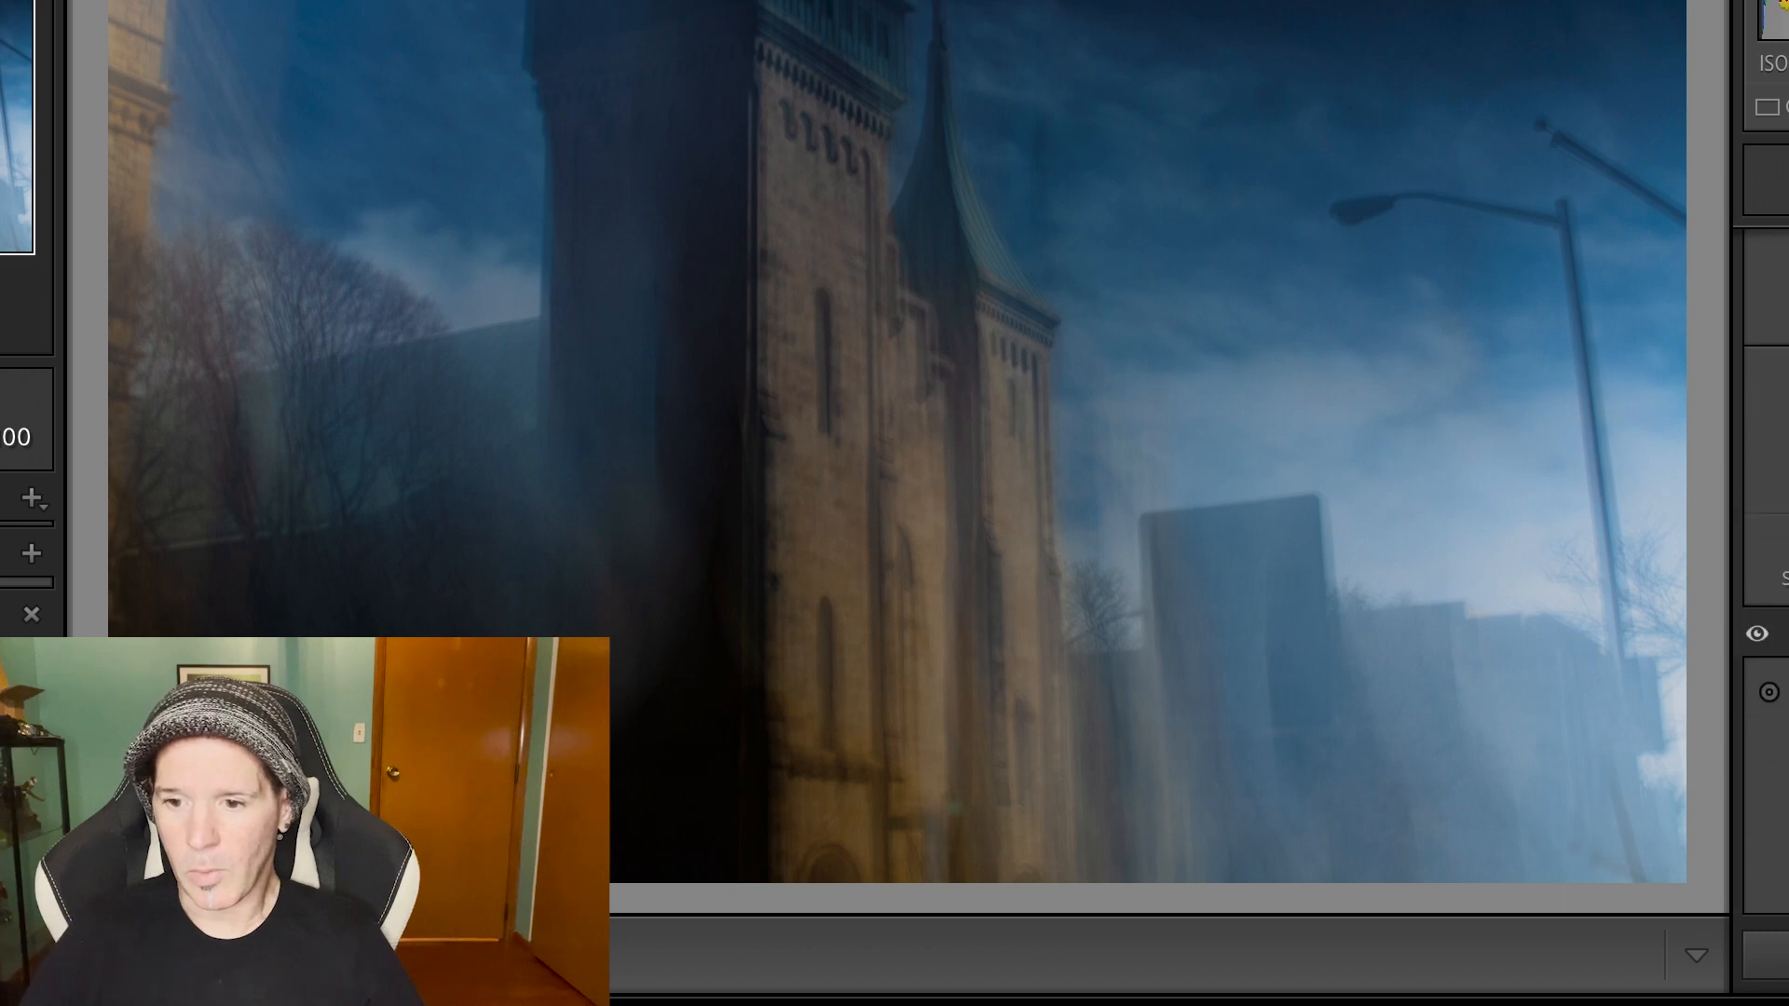
scroll(1765, 568, down, 8)
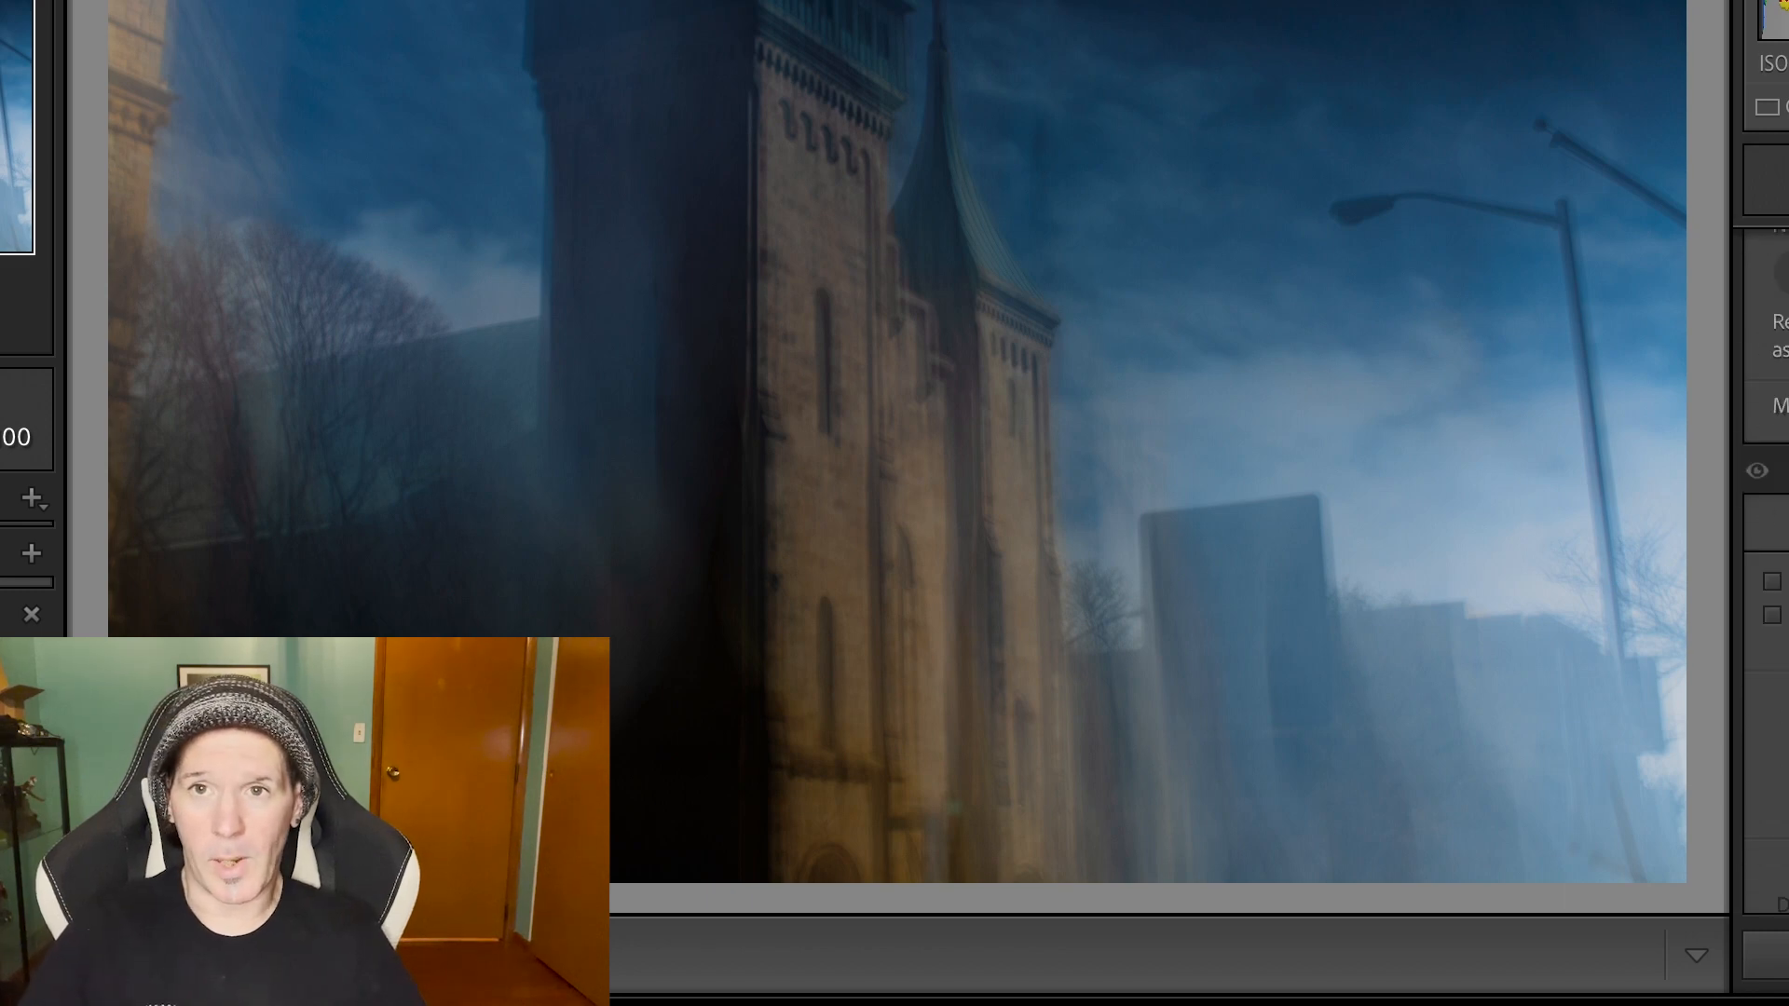
scroll(1765, 569, down, 5)
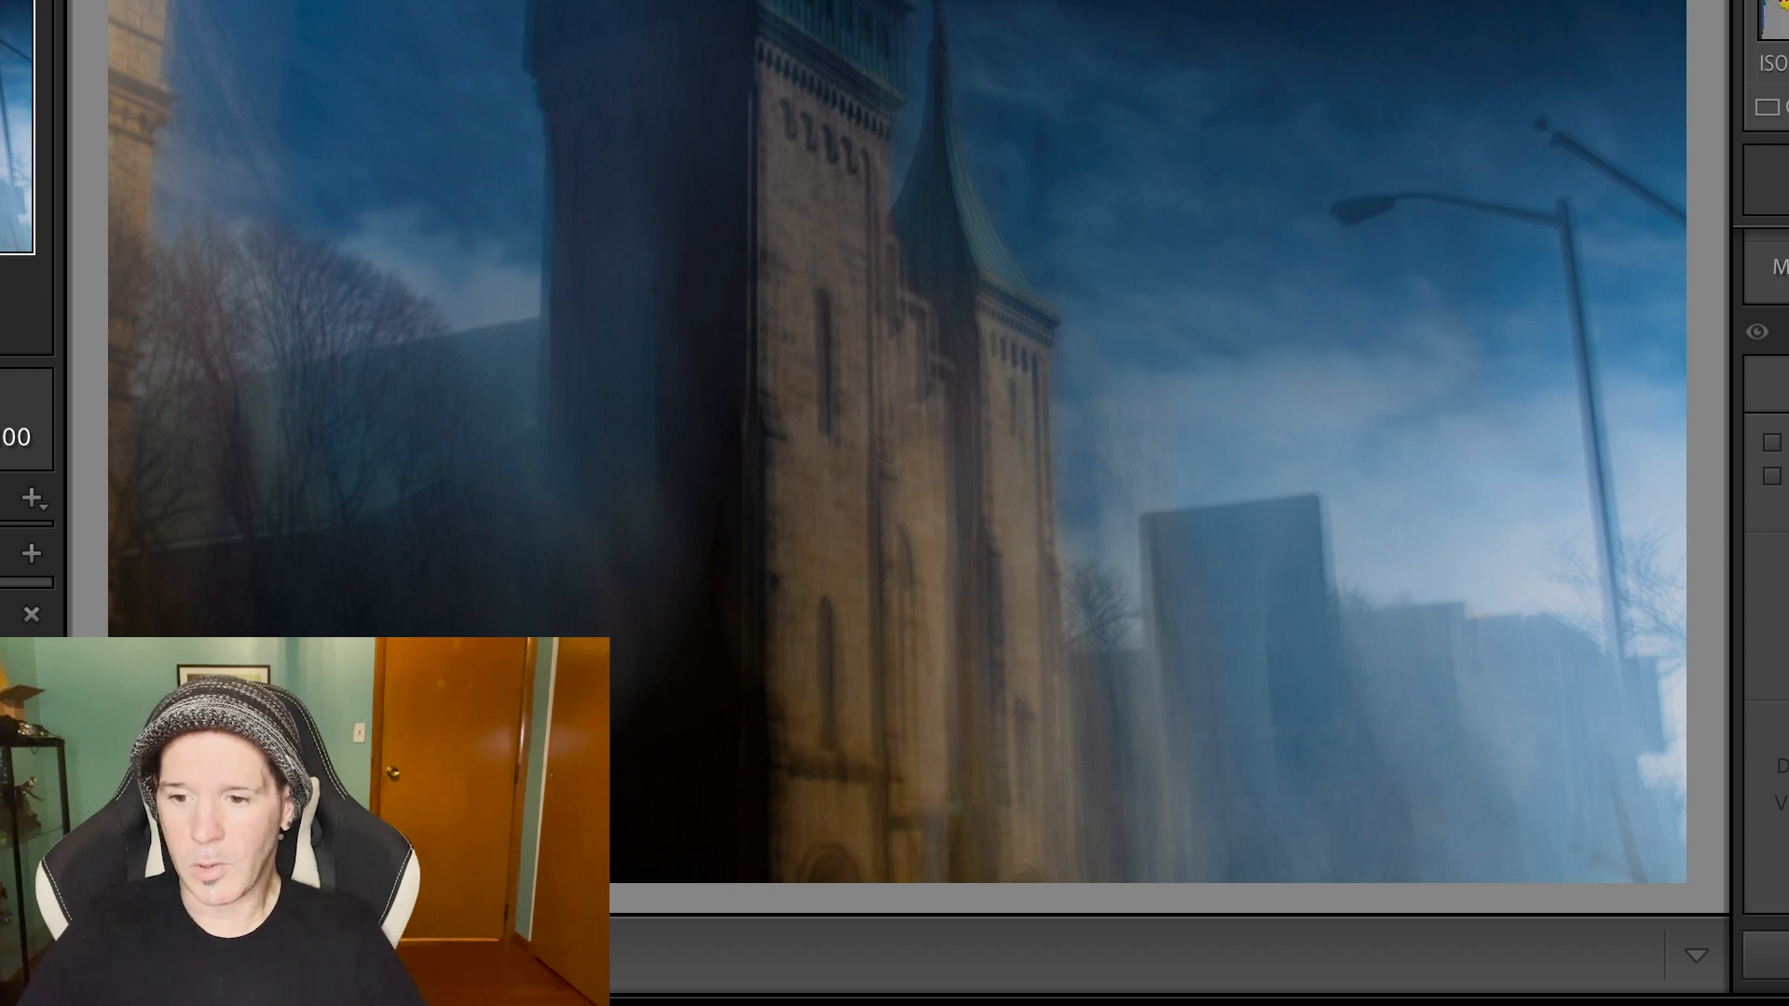
click(1772, 443)
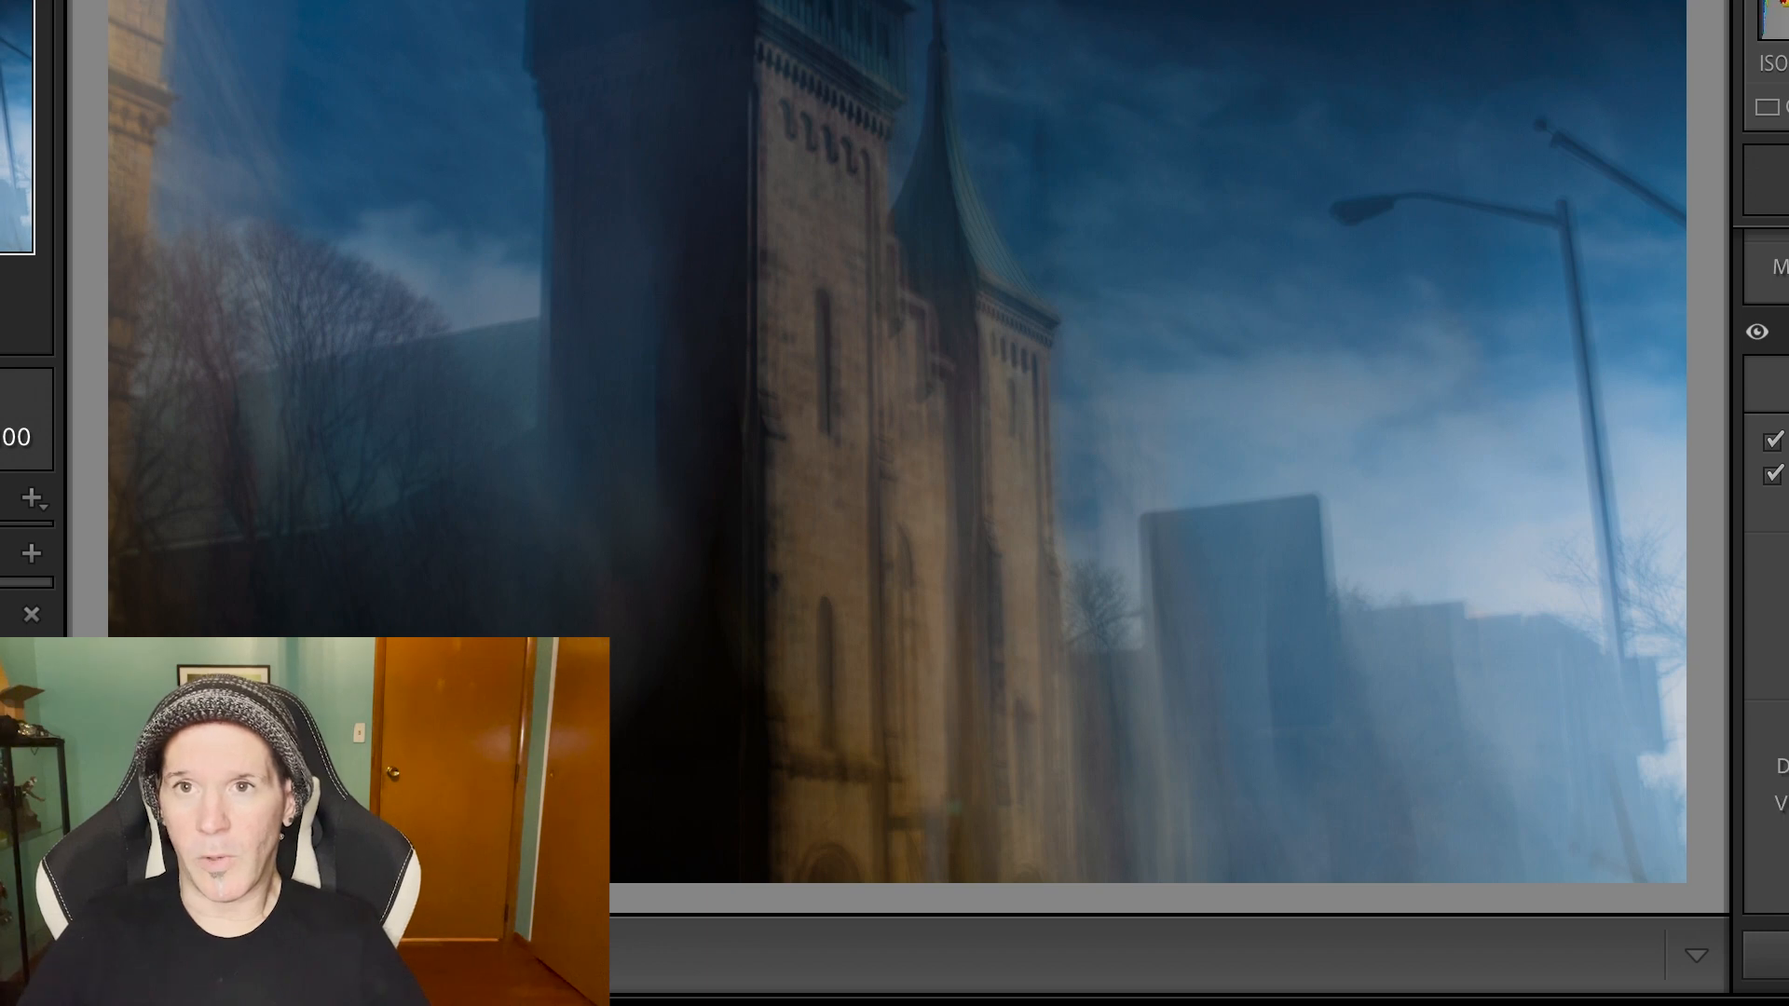
click(1772, 476)
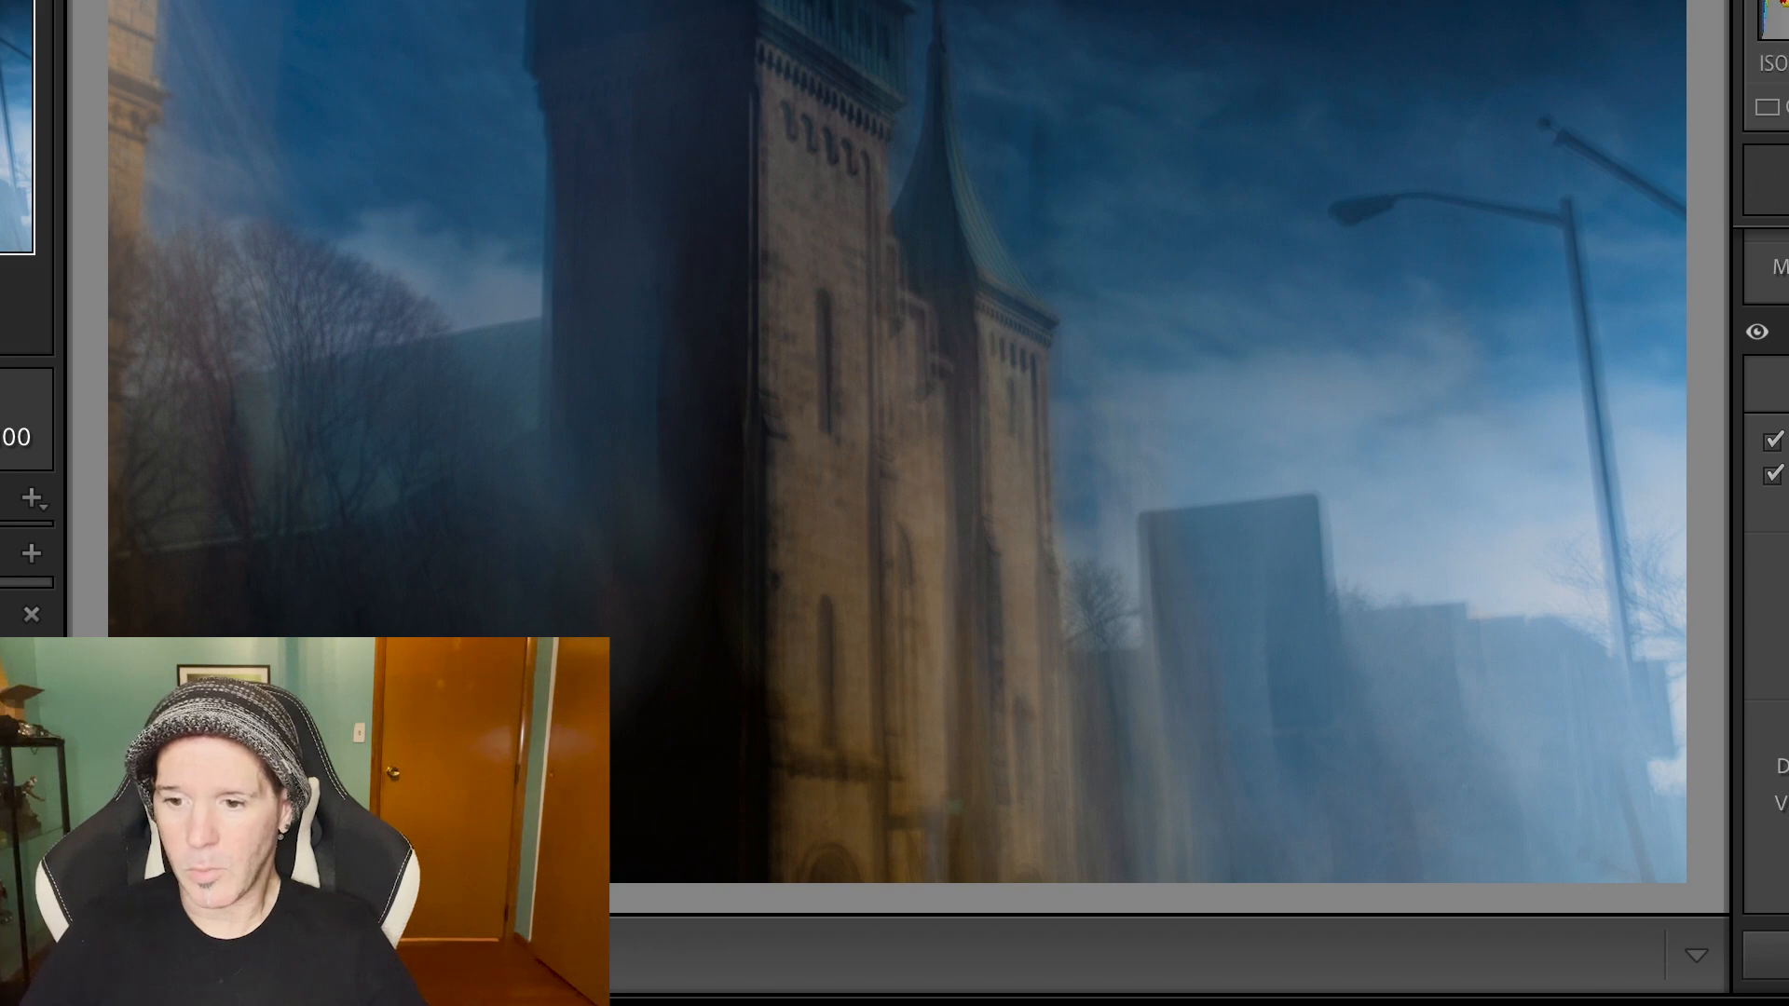
Brighten the tower photo with the basic tone adjustments
scroll(1770, 457, up, 3)
scroll(1765, 465, down, 5)
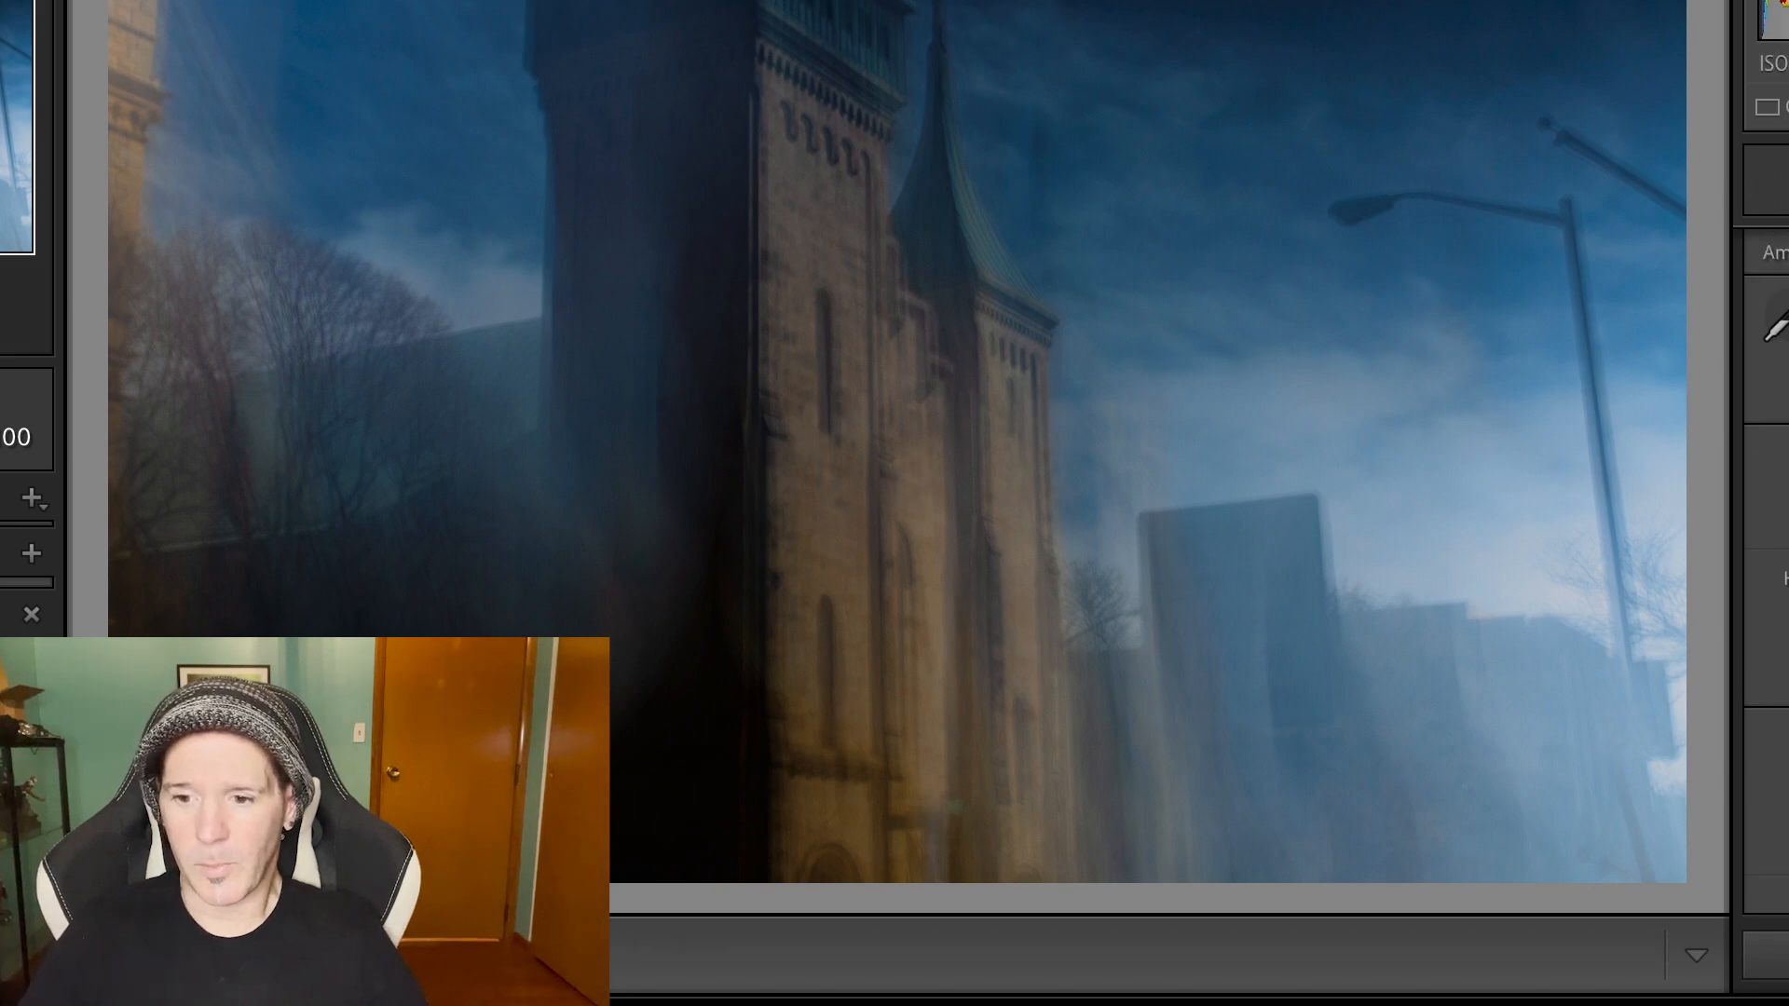
scroll(1771, 476, up, 7)
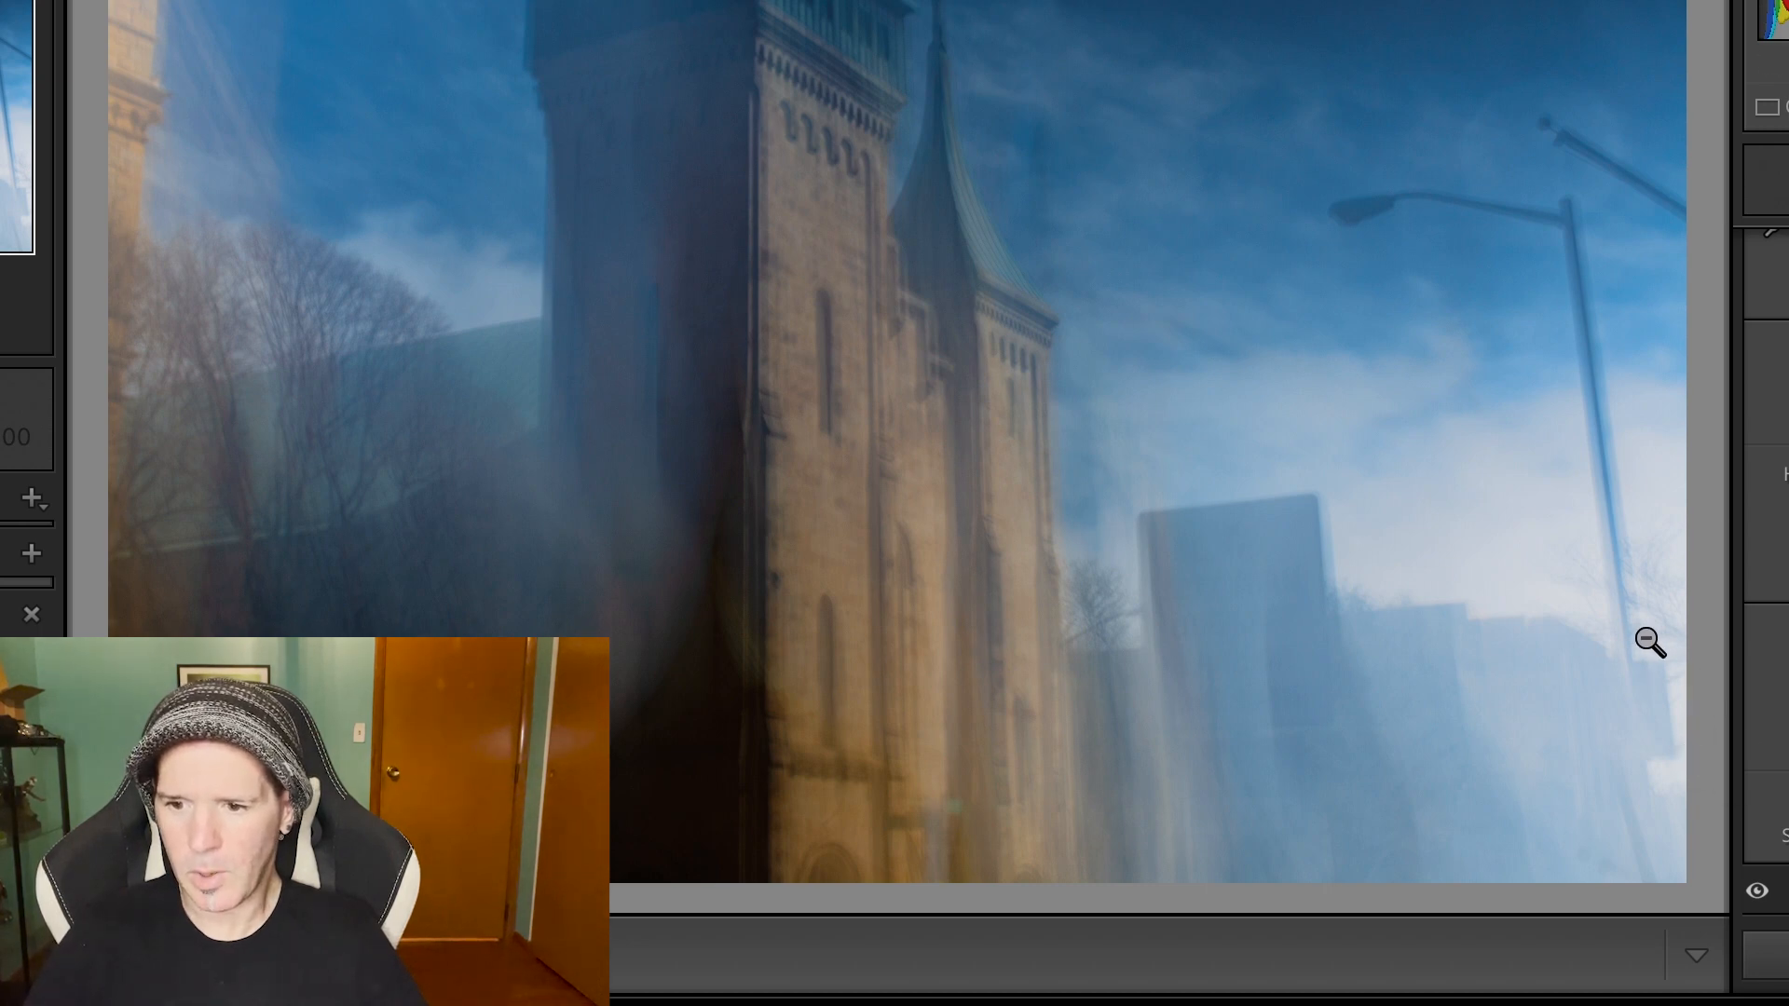
Review the remaining develop settings of the tower photo, from the tone curve and colour adjustments down to the lens corrections
scroll(1766, 559, down, 3)
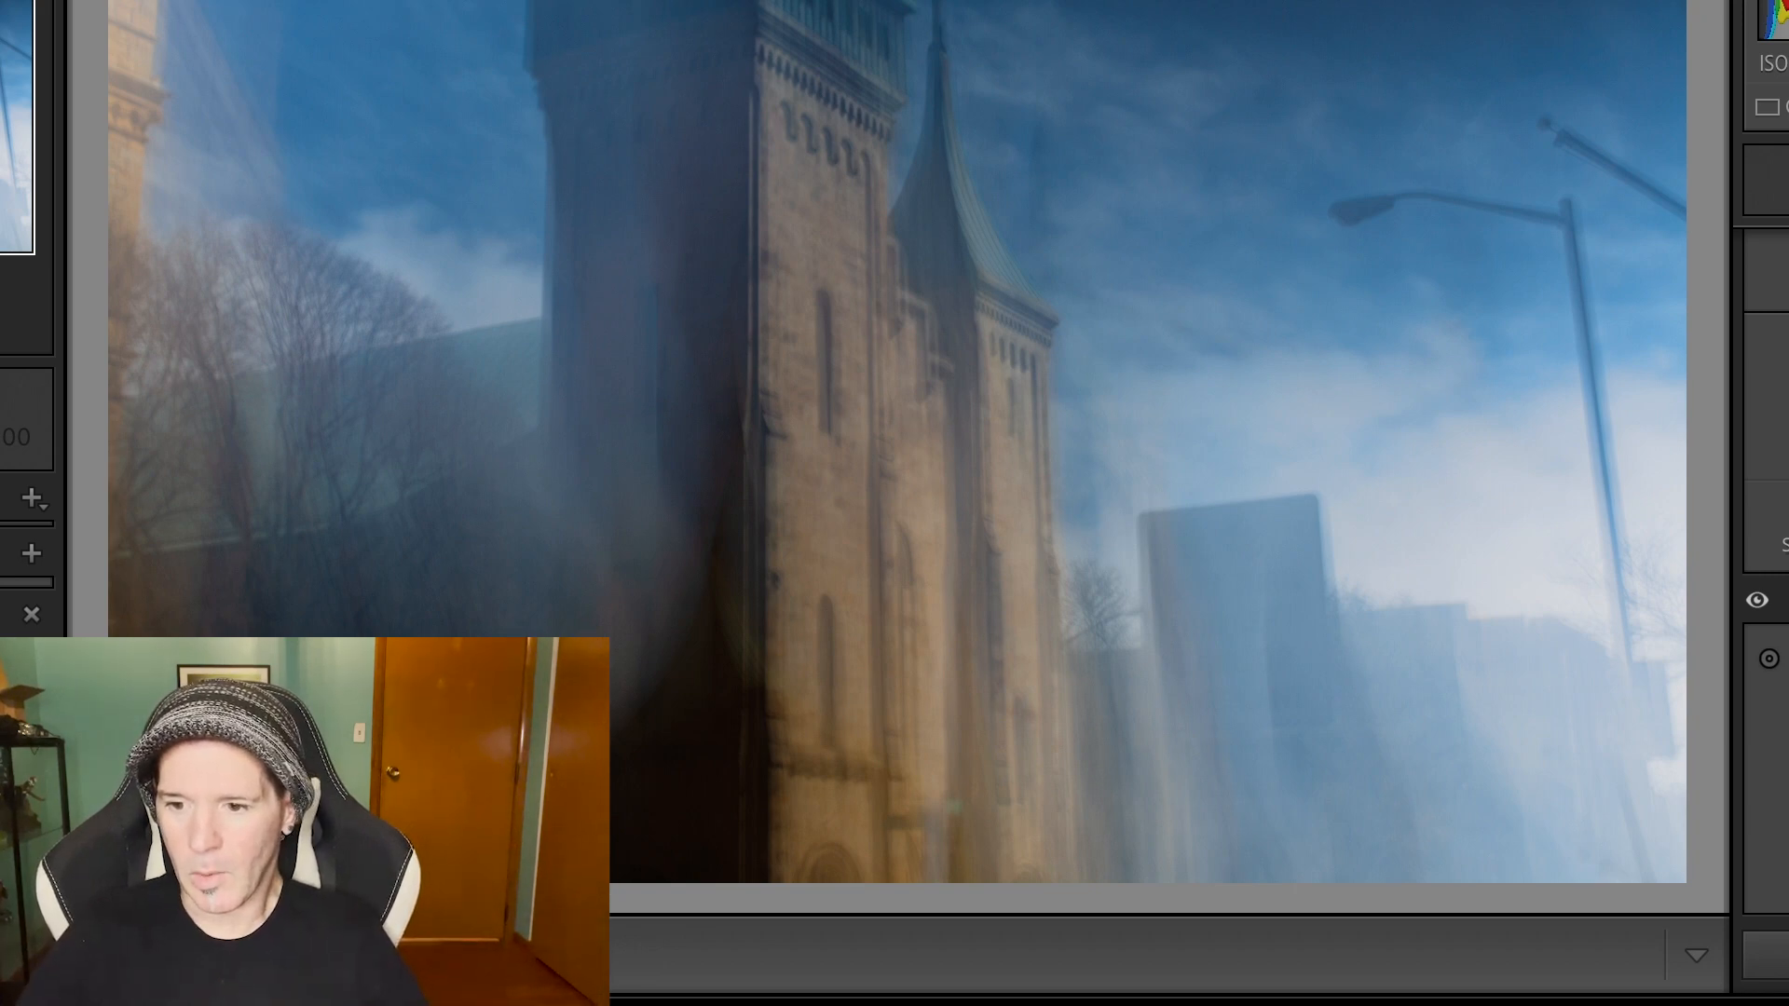
scroll(1765, 569, down, 3)
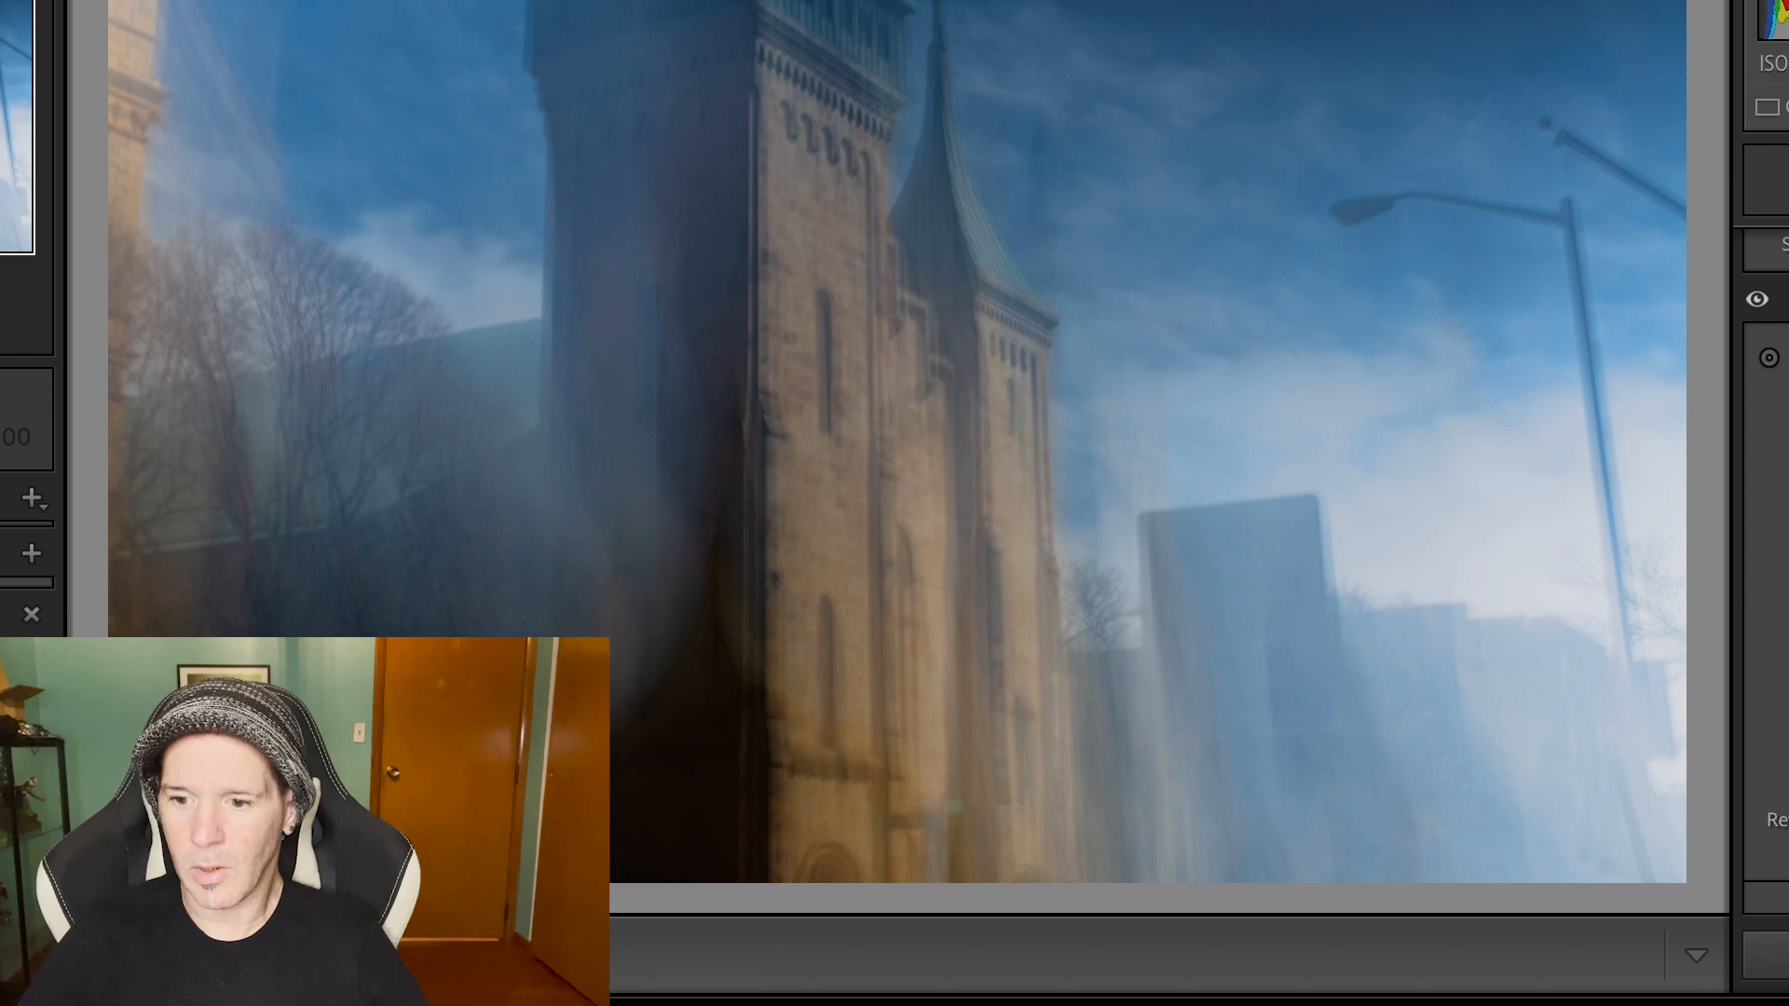
scroll(1766, 559, down, 8)
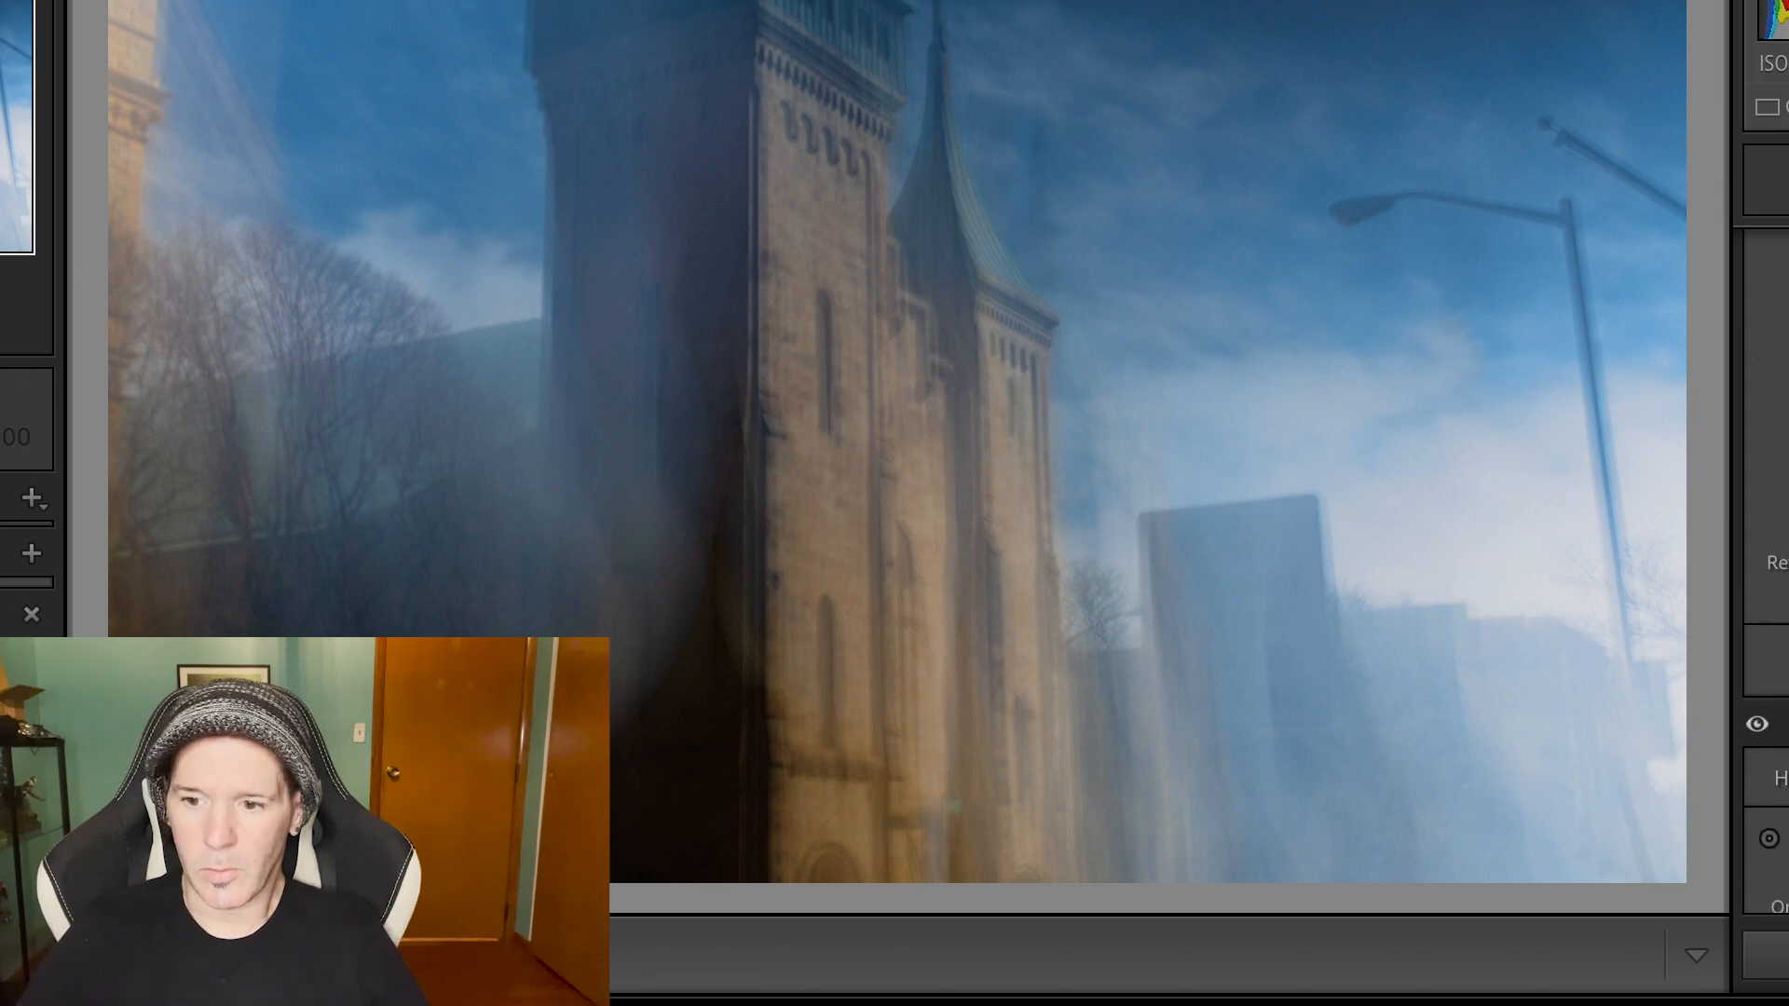
scroll(1766, 559, up, 2)
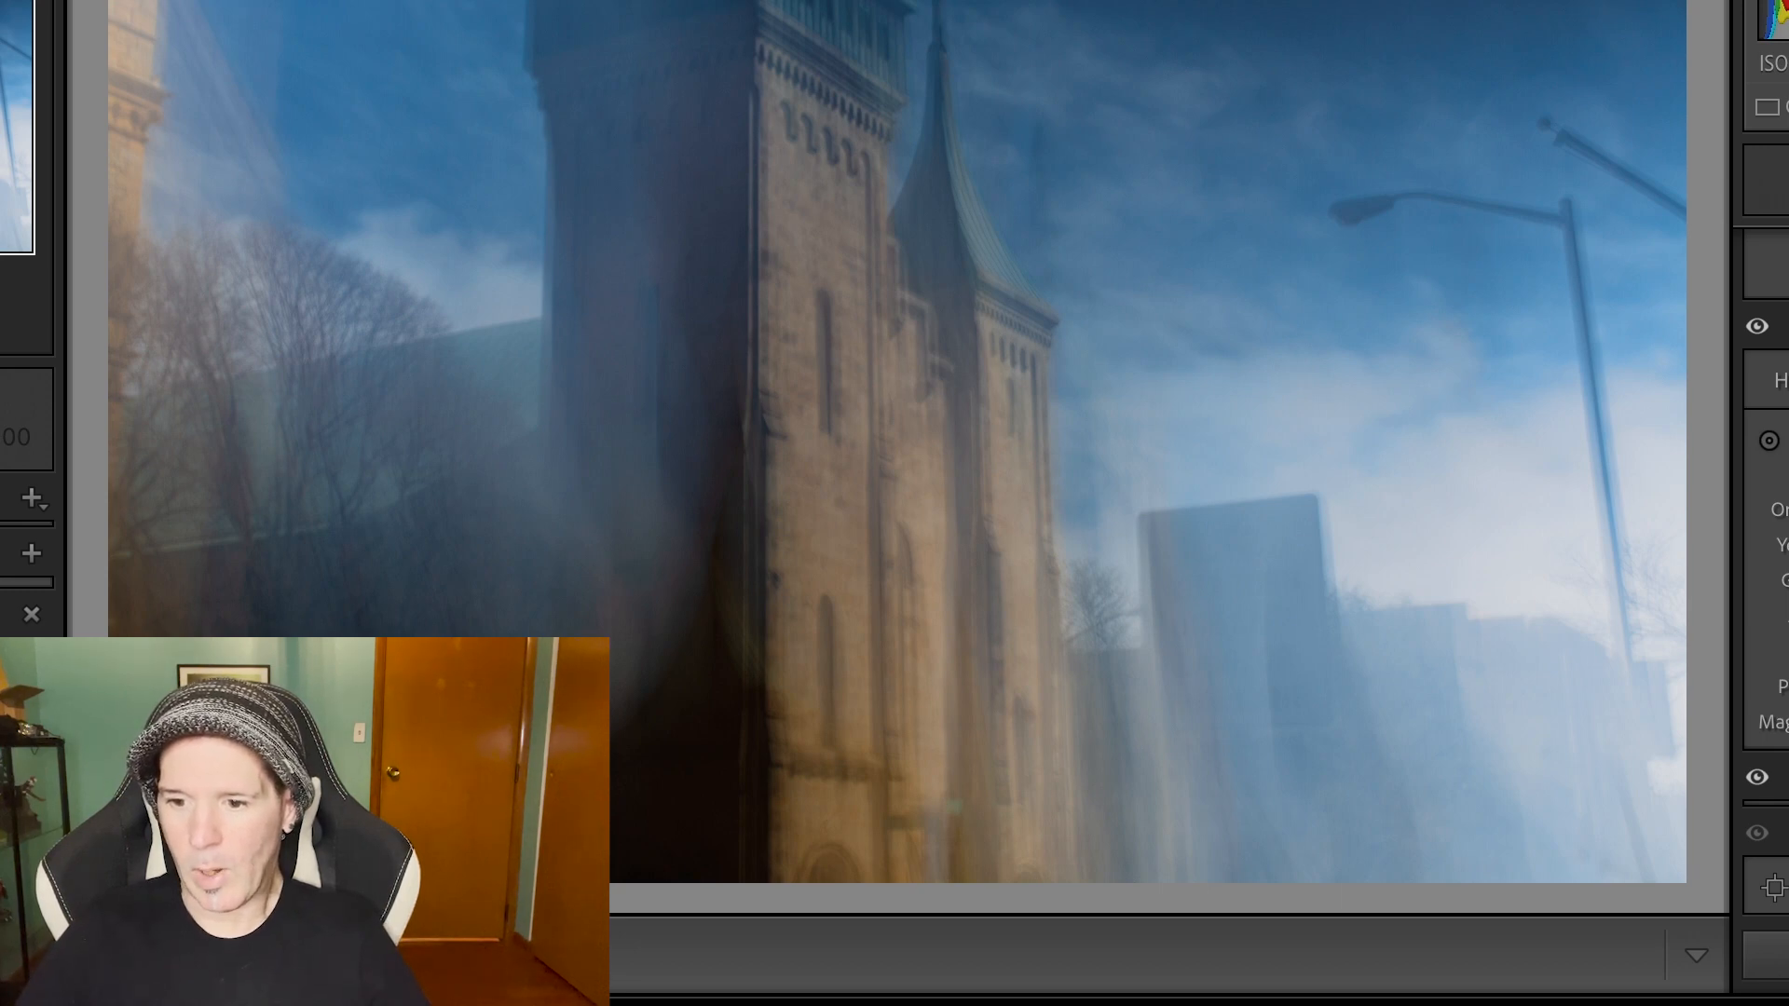
scroll(1766, 559, down, 5)
scroll(1766, 559, down, 2)
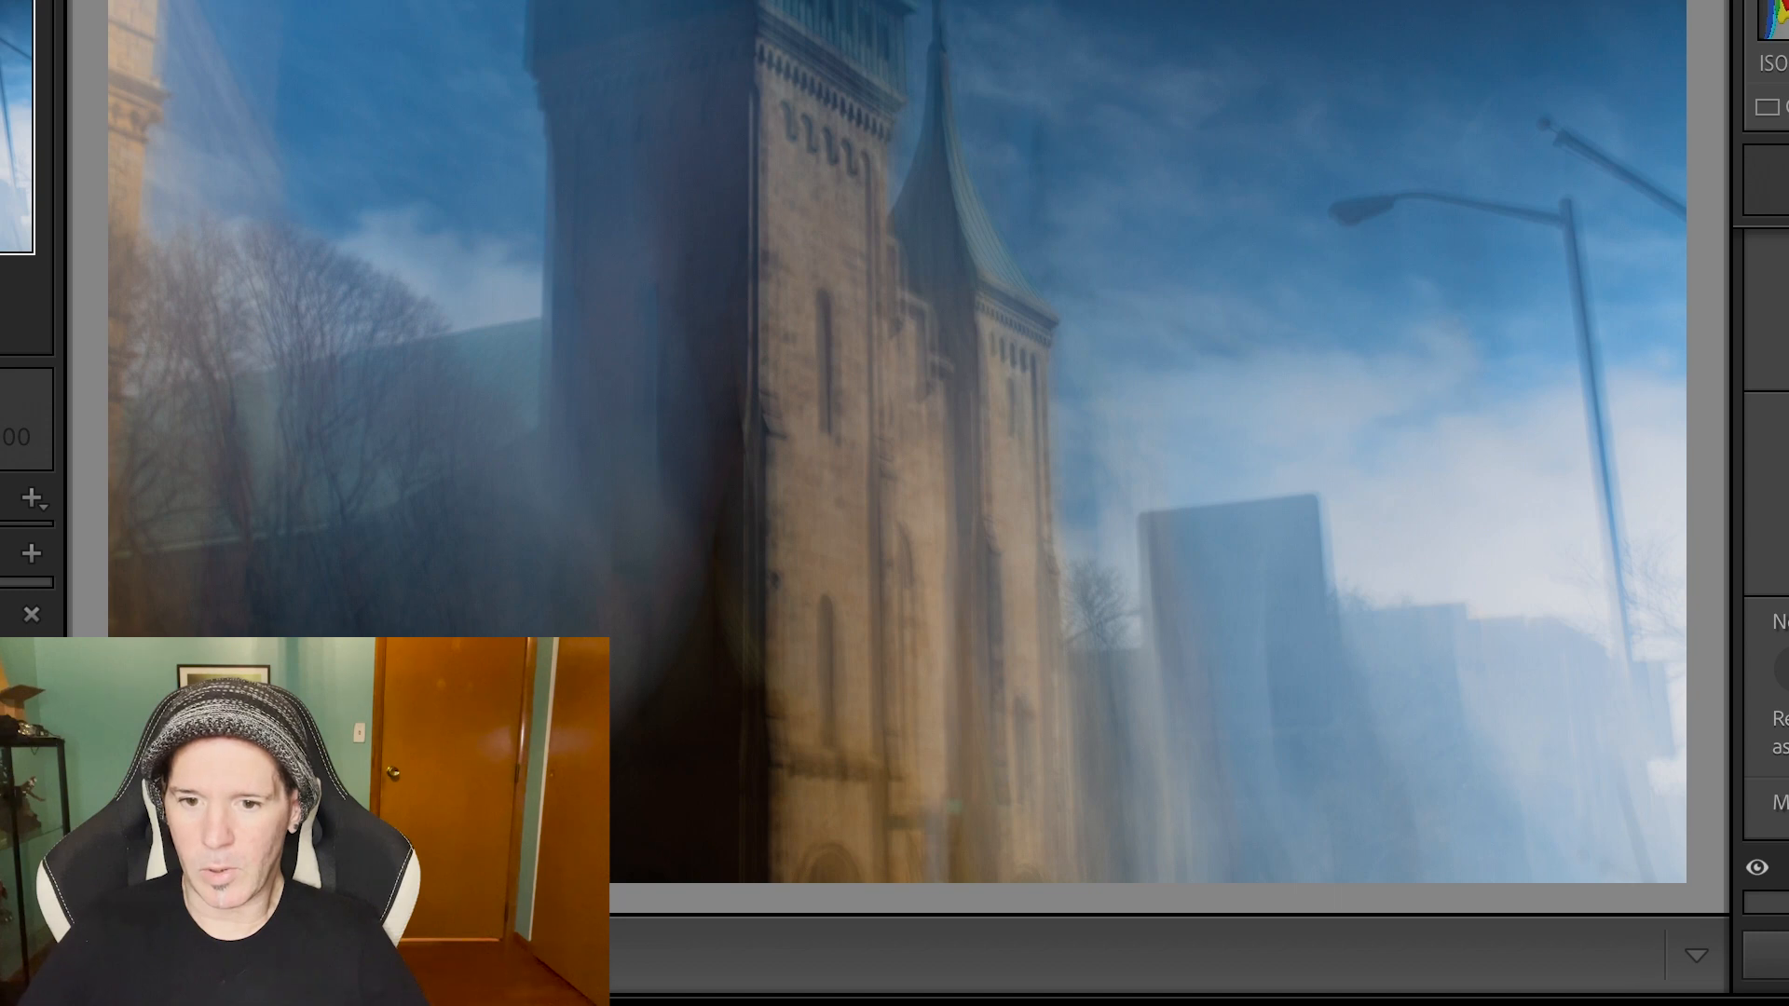
scroll(1766, 559, up, 1)
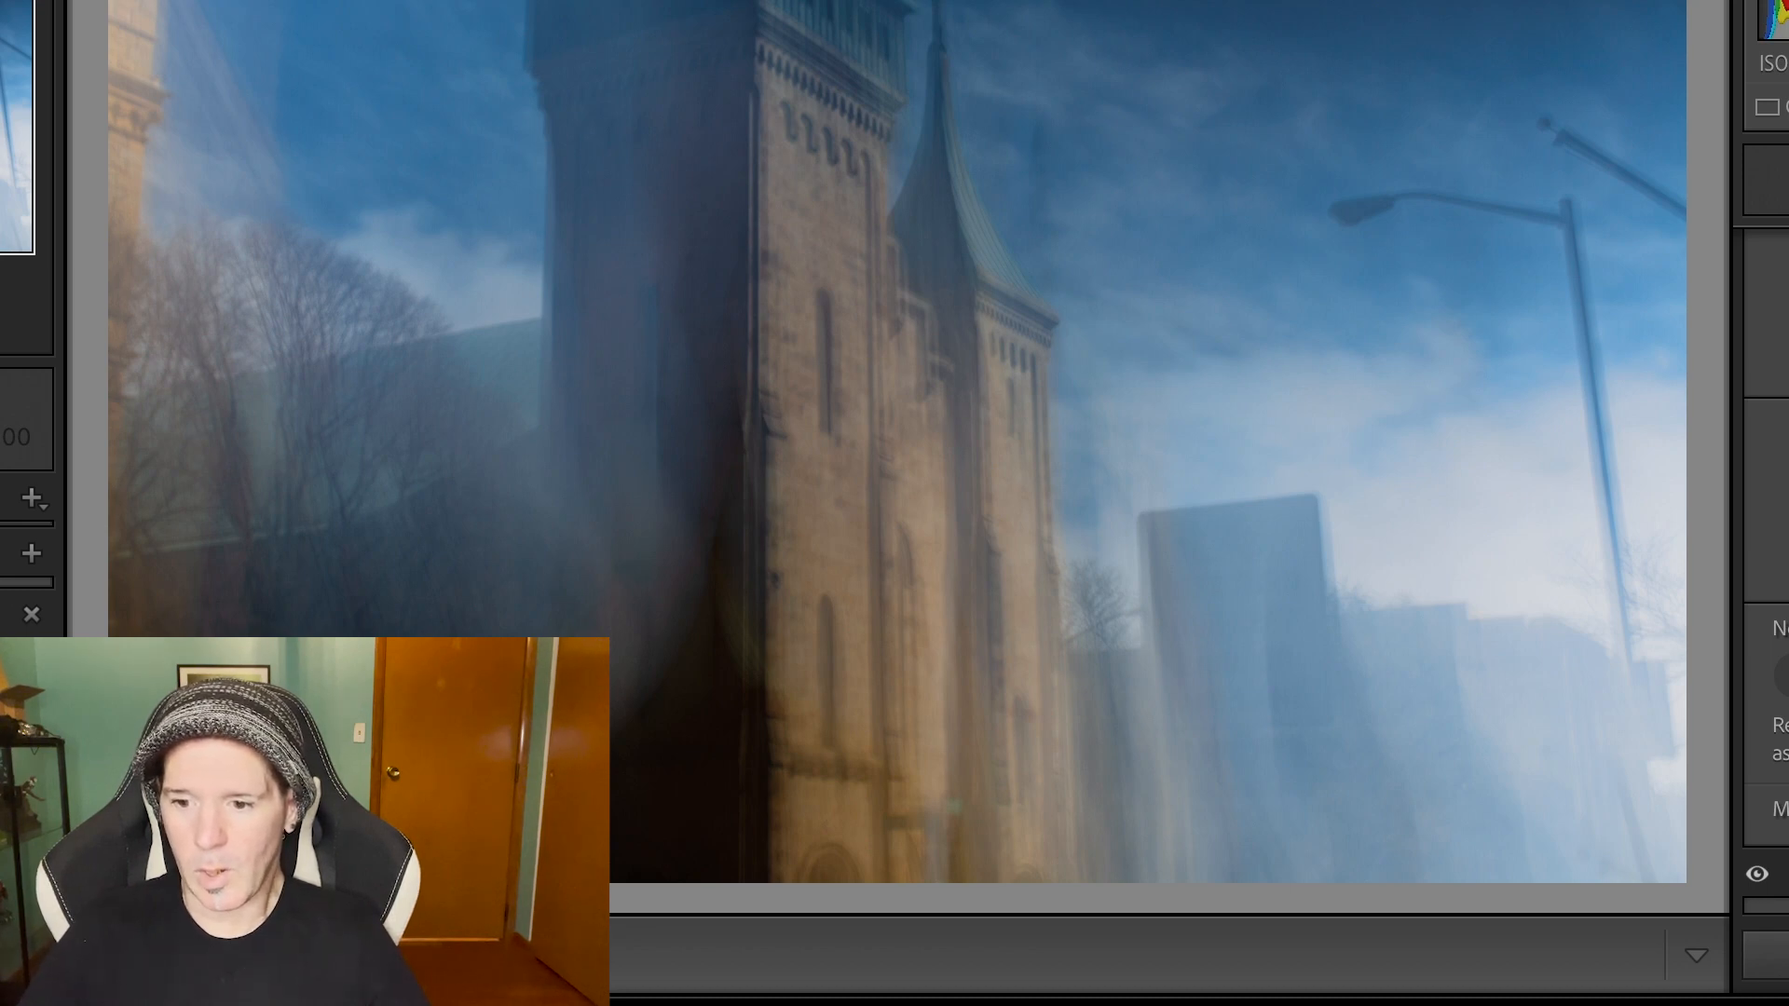
scroll(1766, 521, down, 10)
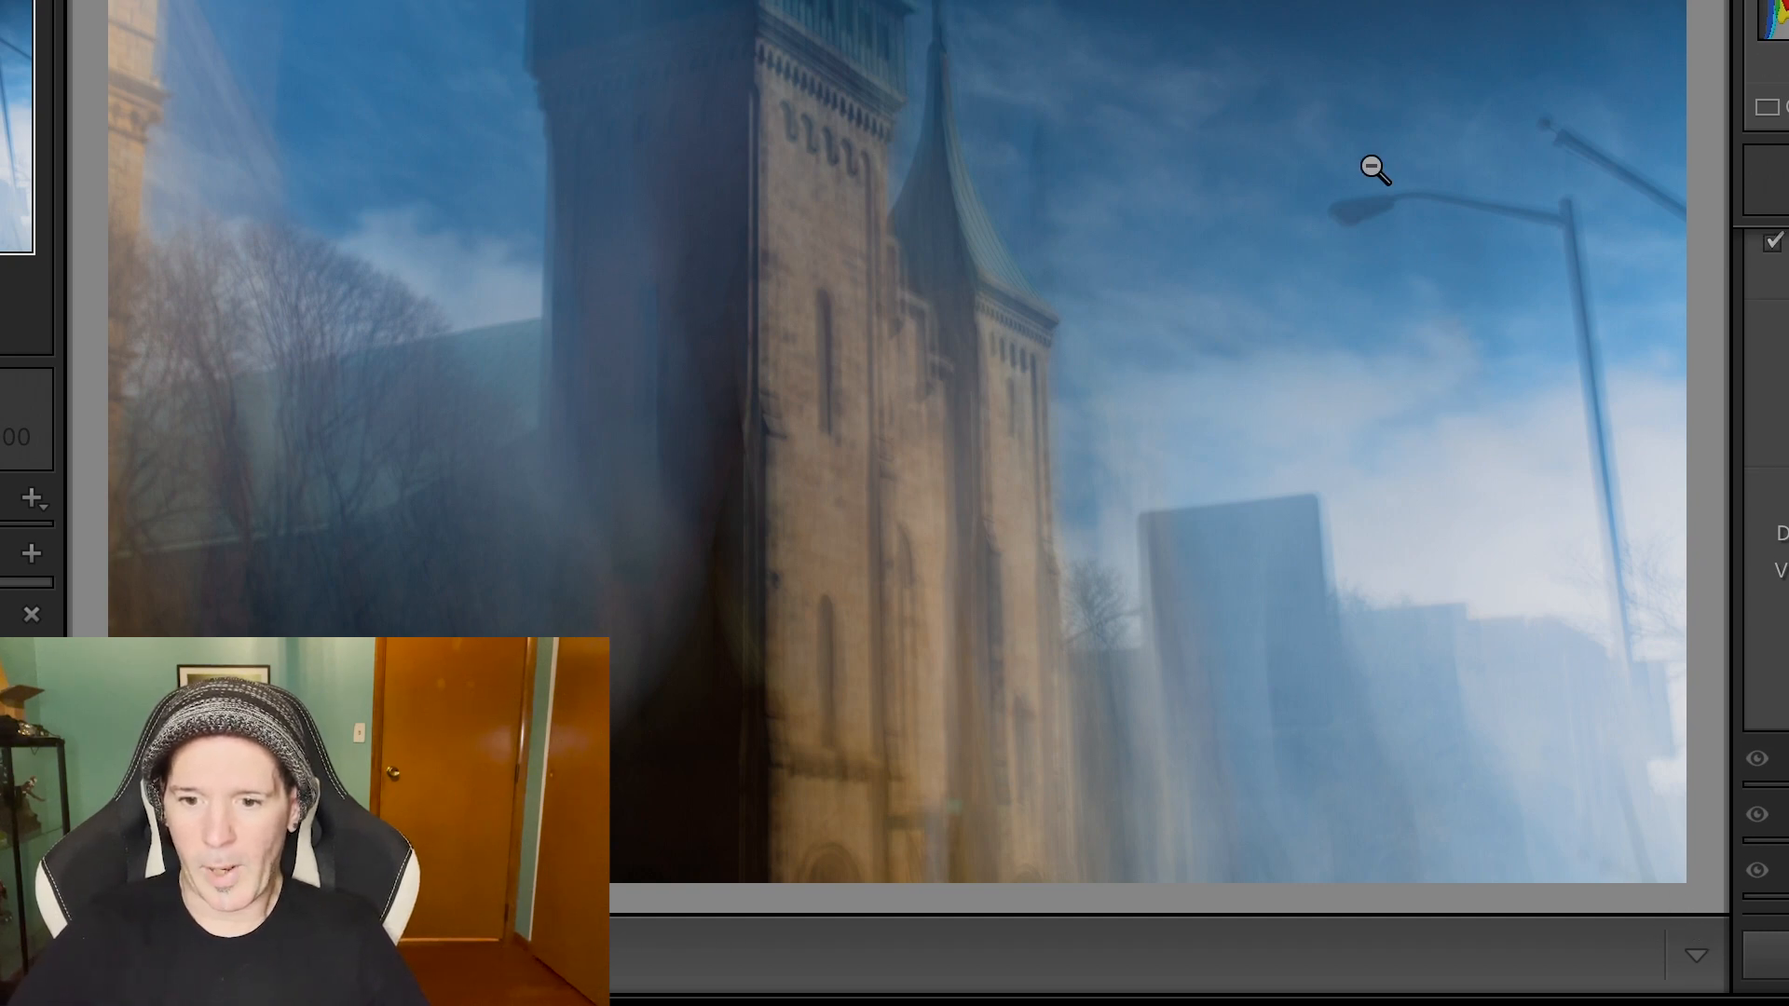
Return to the photo grid and select the whole range of tower photos from 2001 through 2047
key(g)
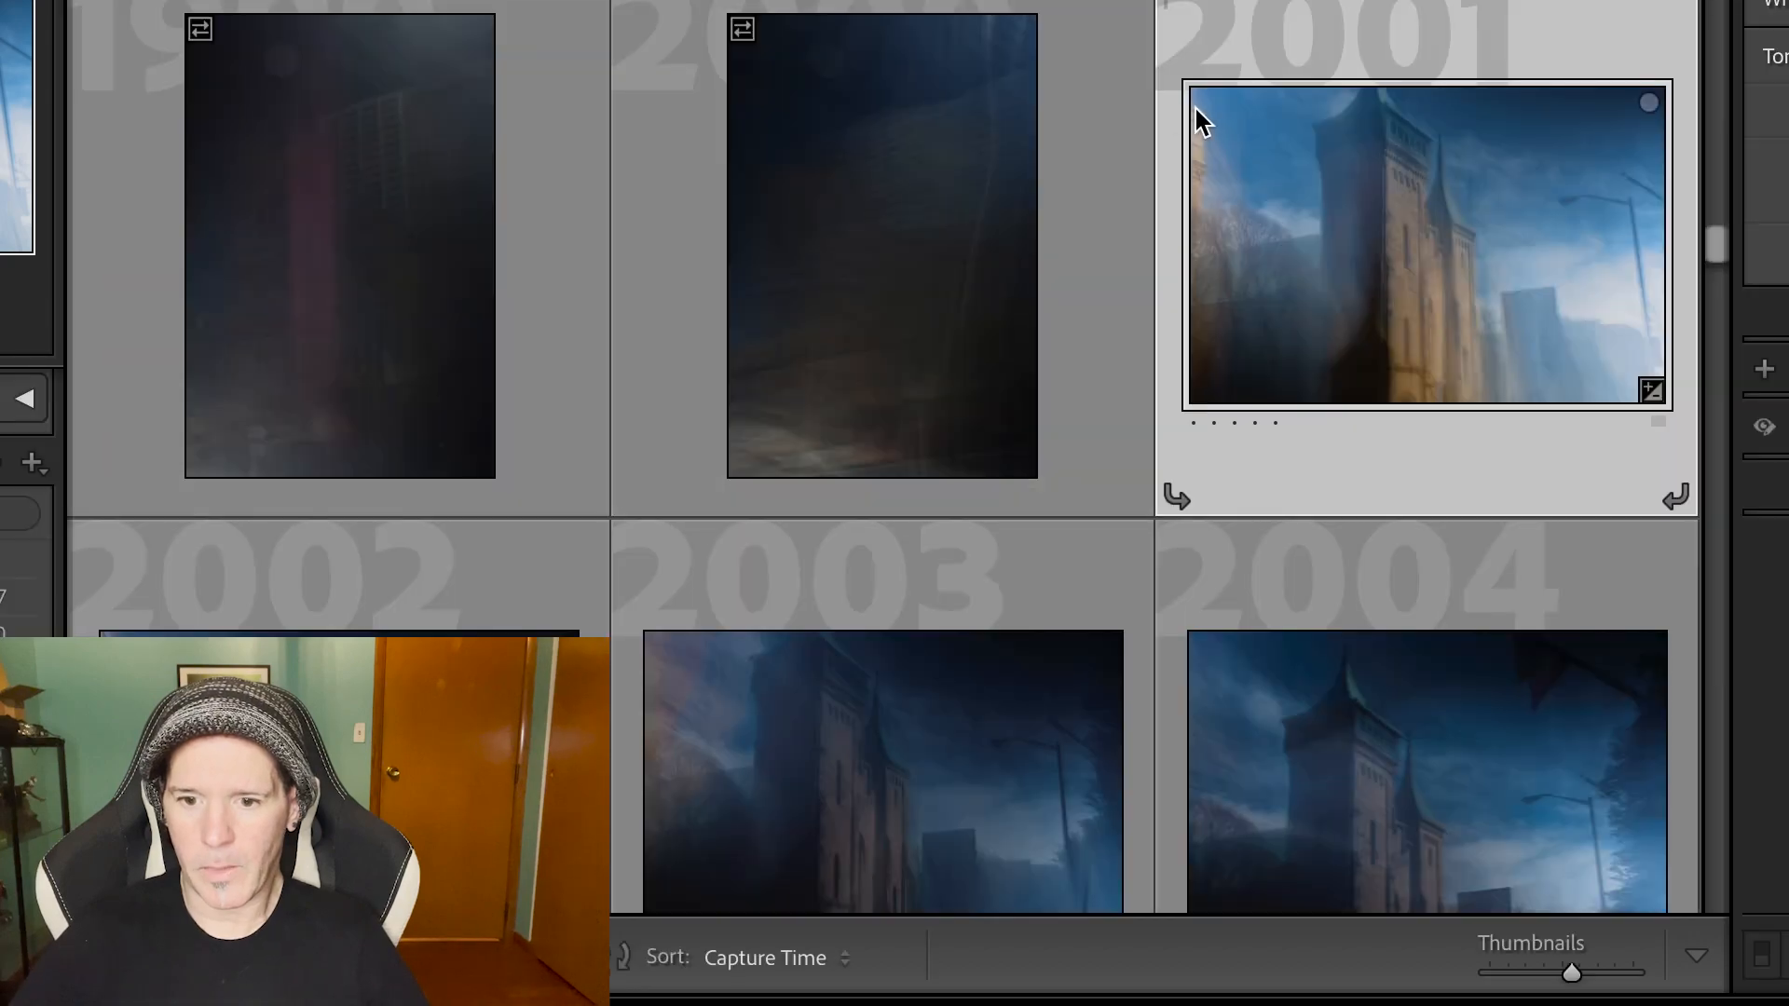
scroll(1195, 105, down, 10)
scroll(1195, 104, down, 20)
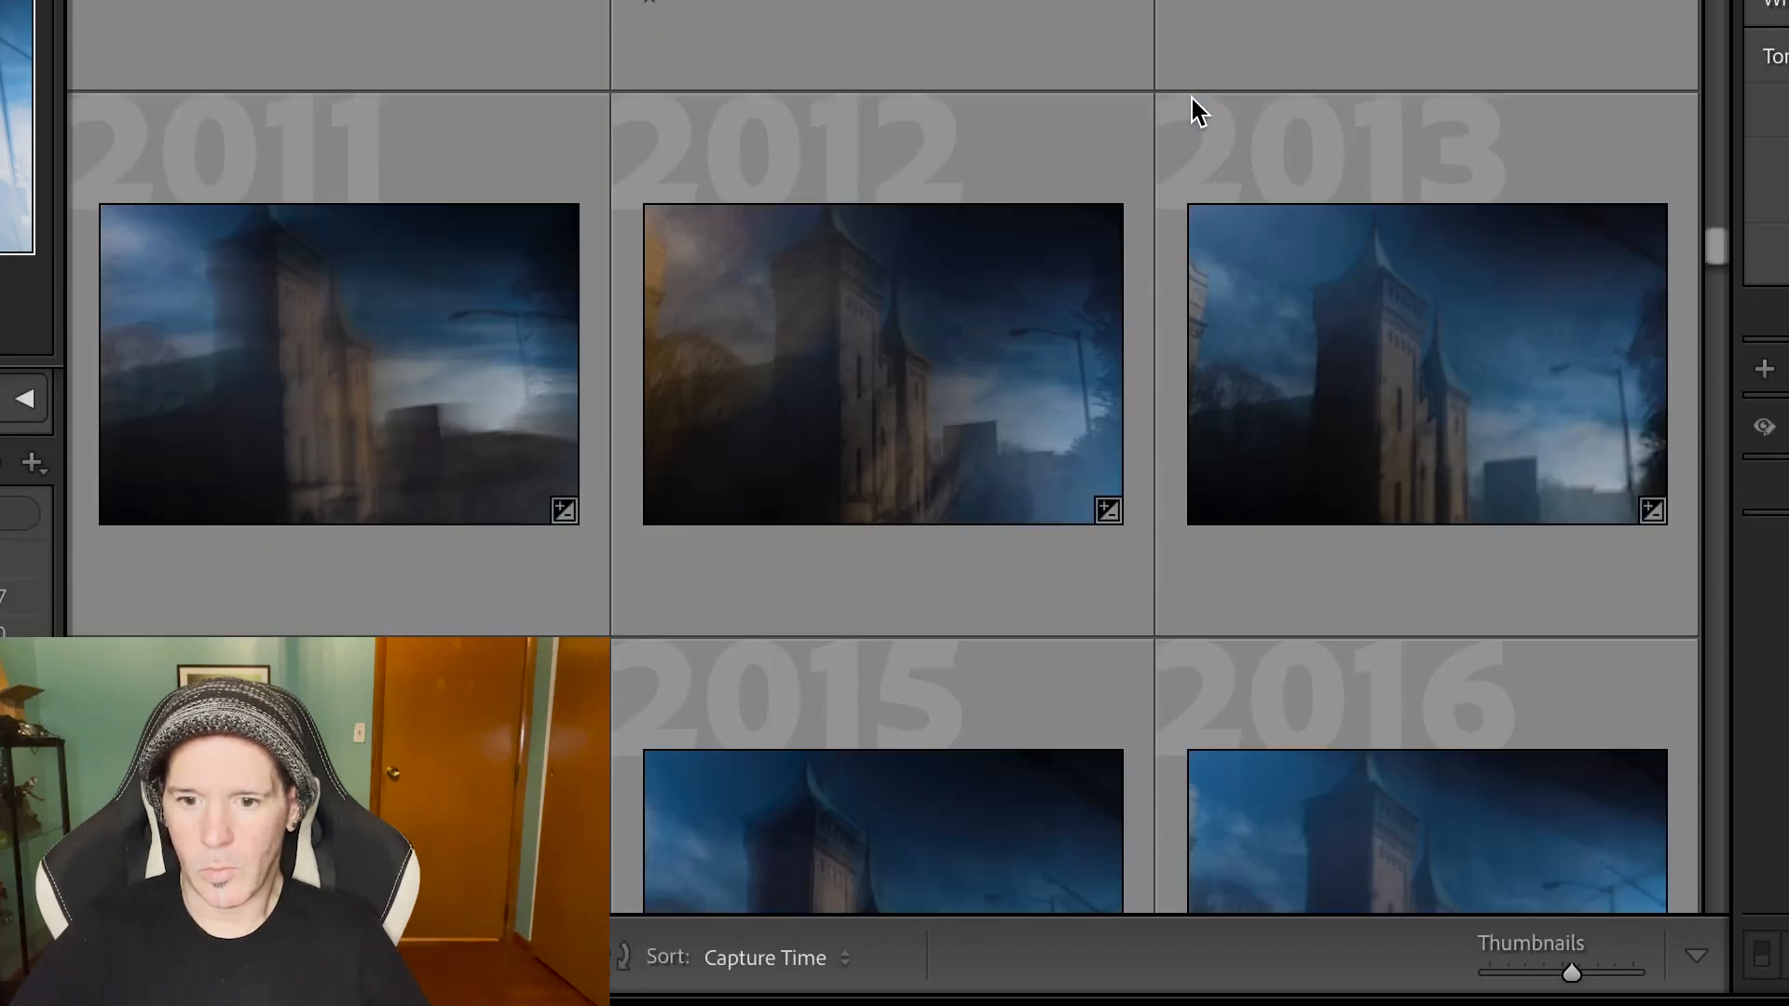
scroll(1194, 104, down, 20)
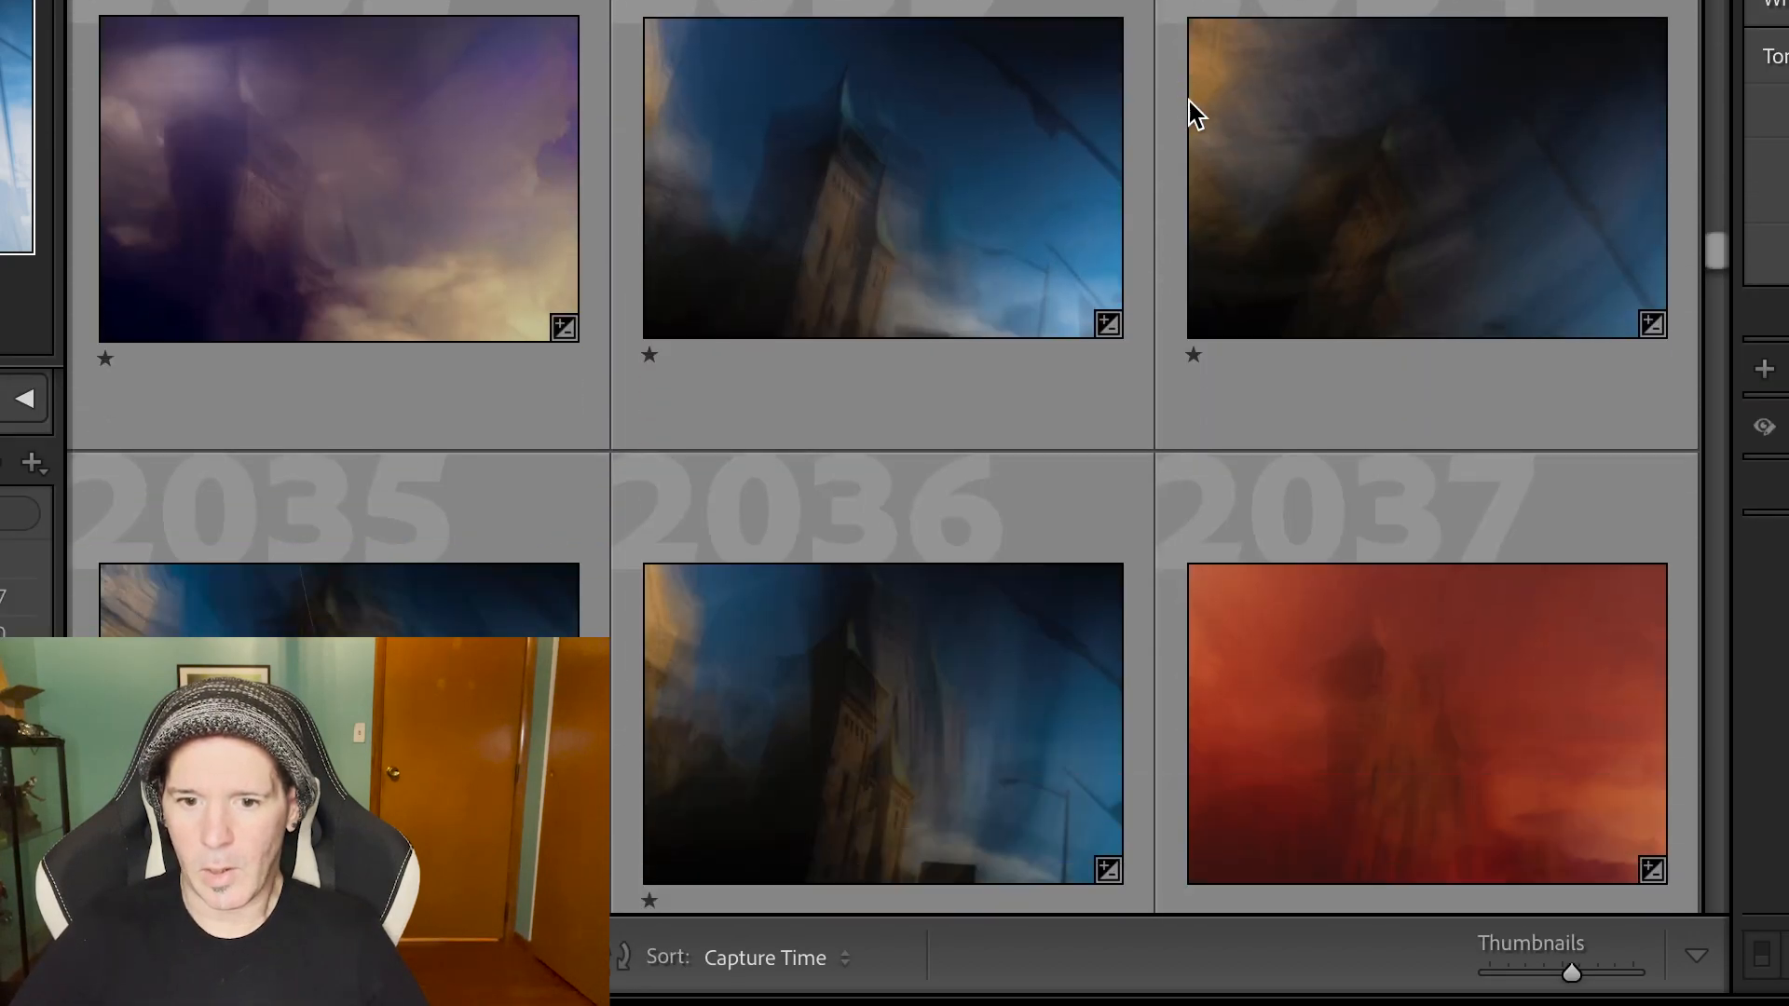
scroll(1189, 104, down, 15)
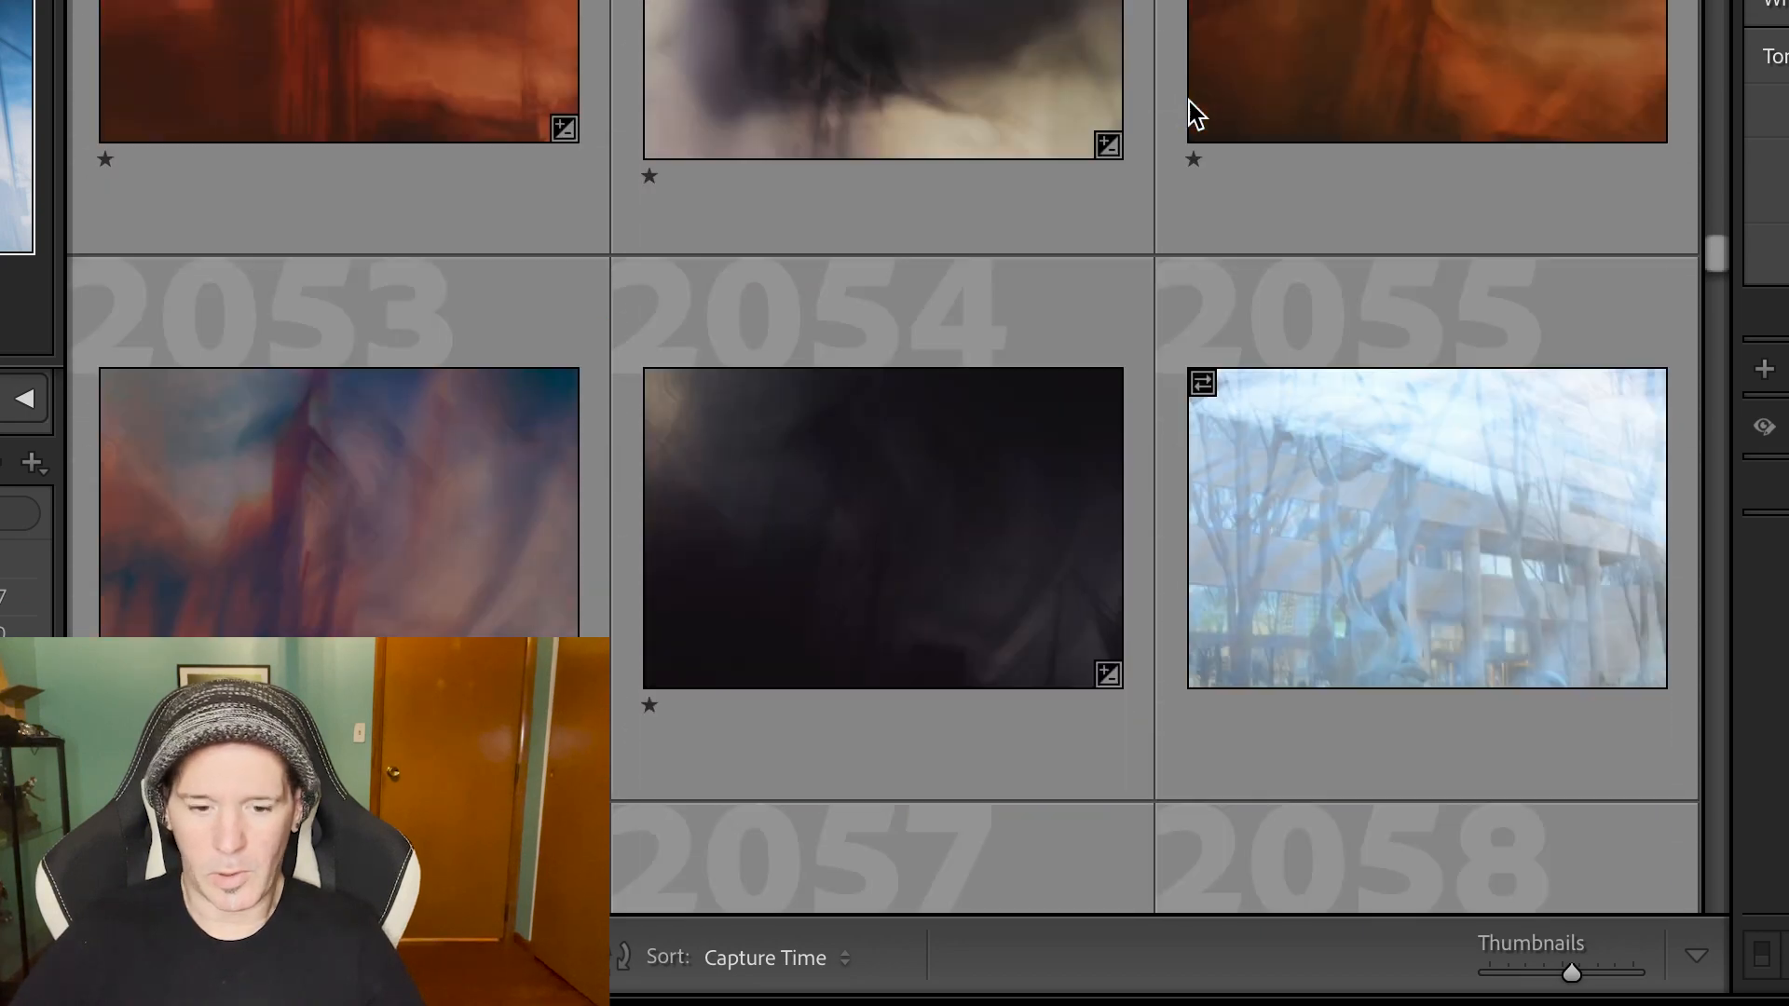
scroll(1051, 126, up, 9)
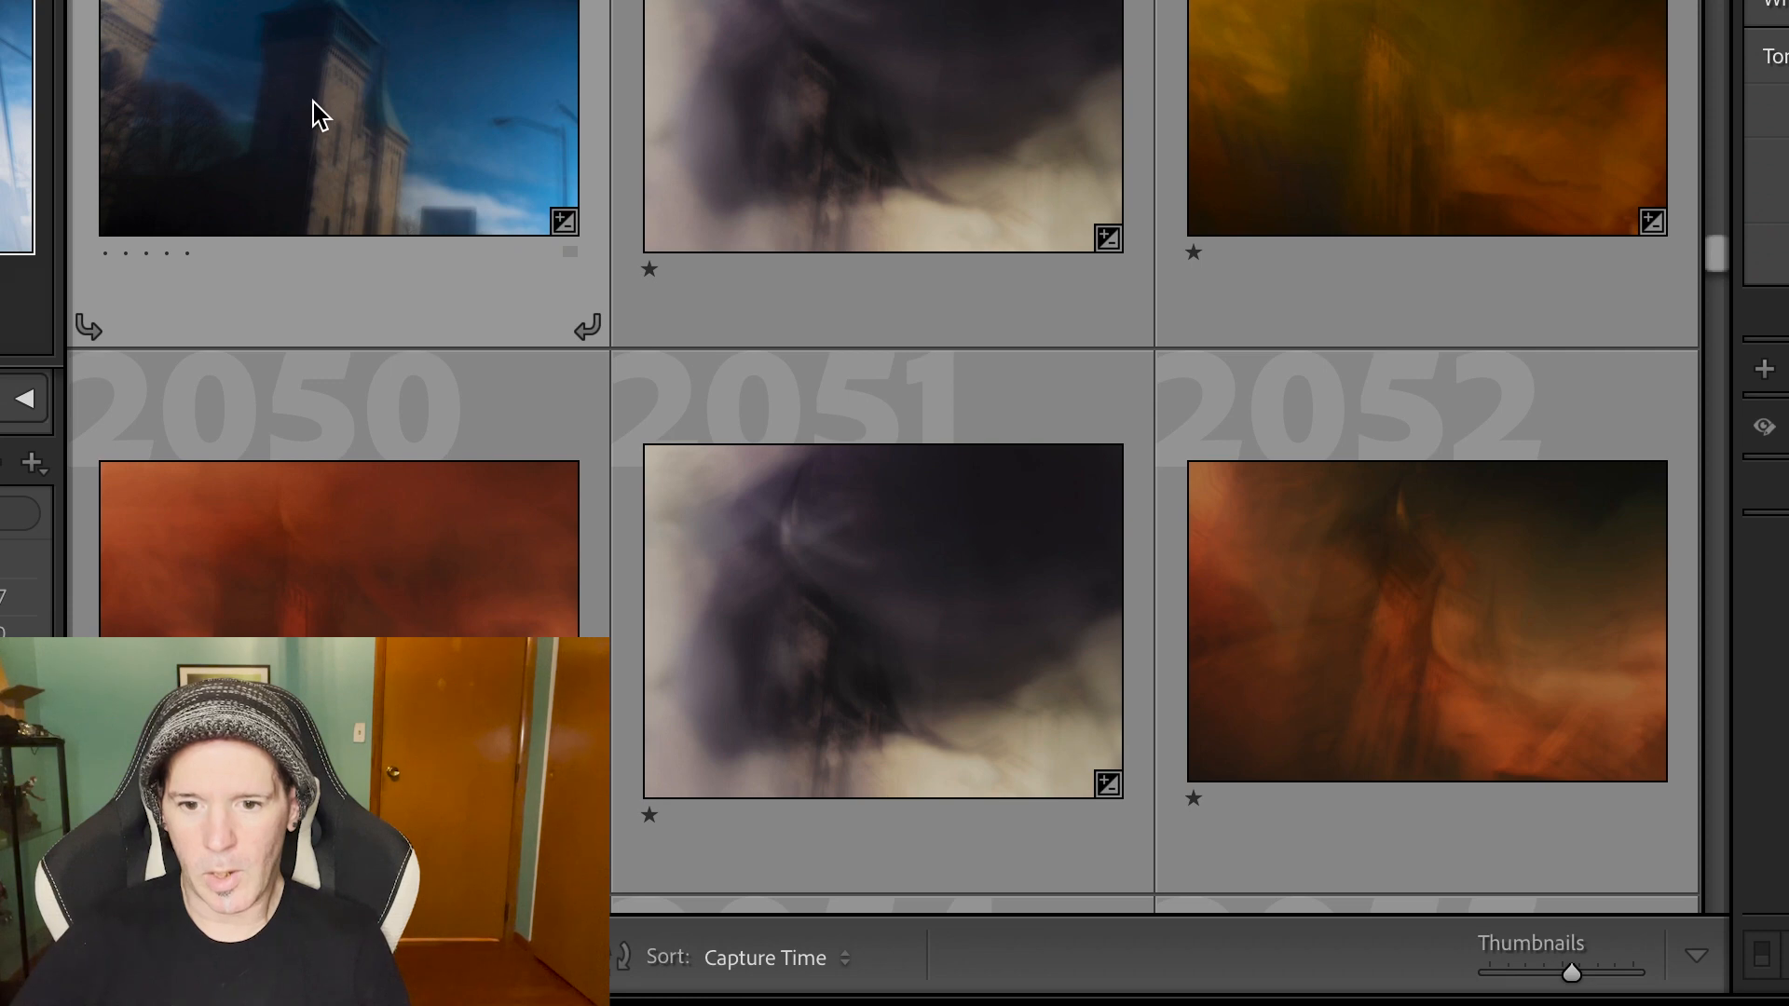
click(320, 116)
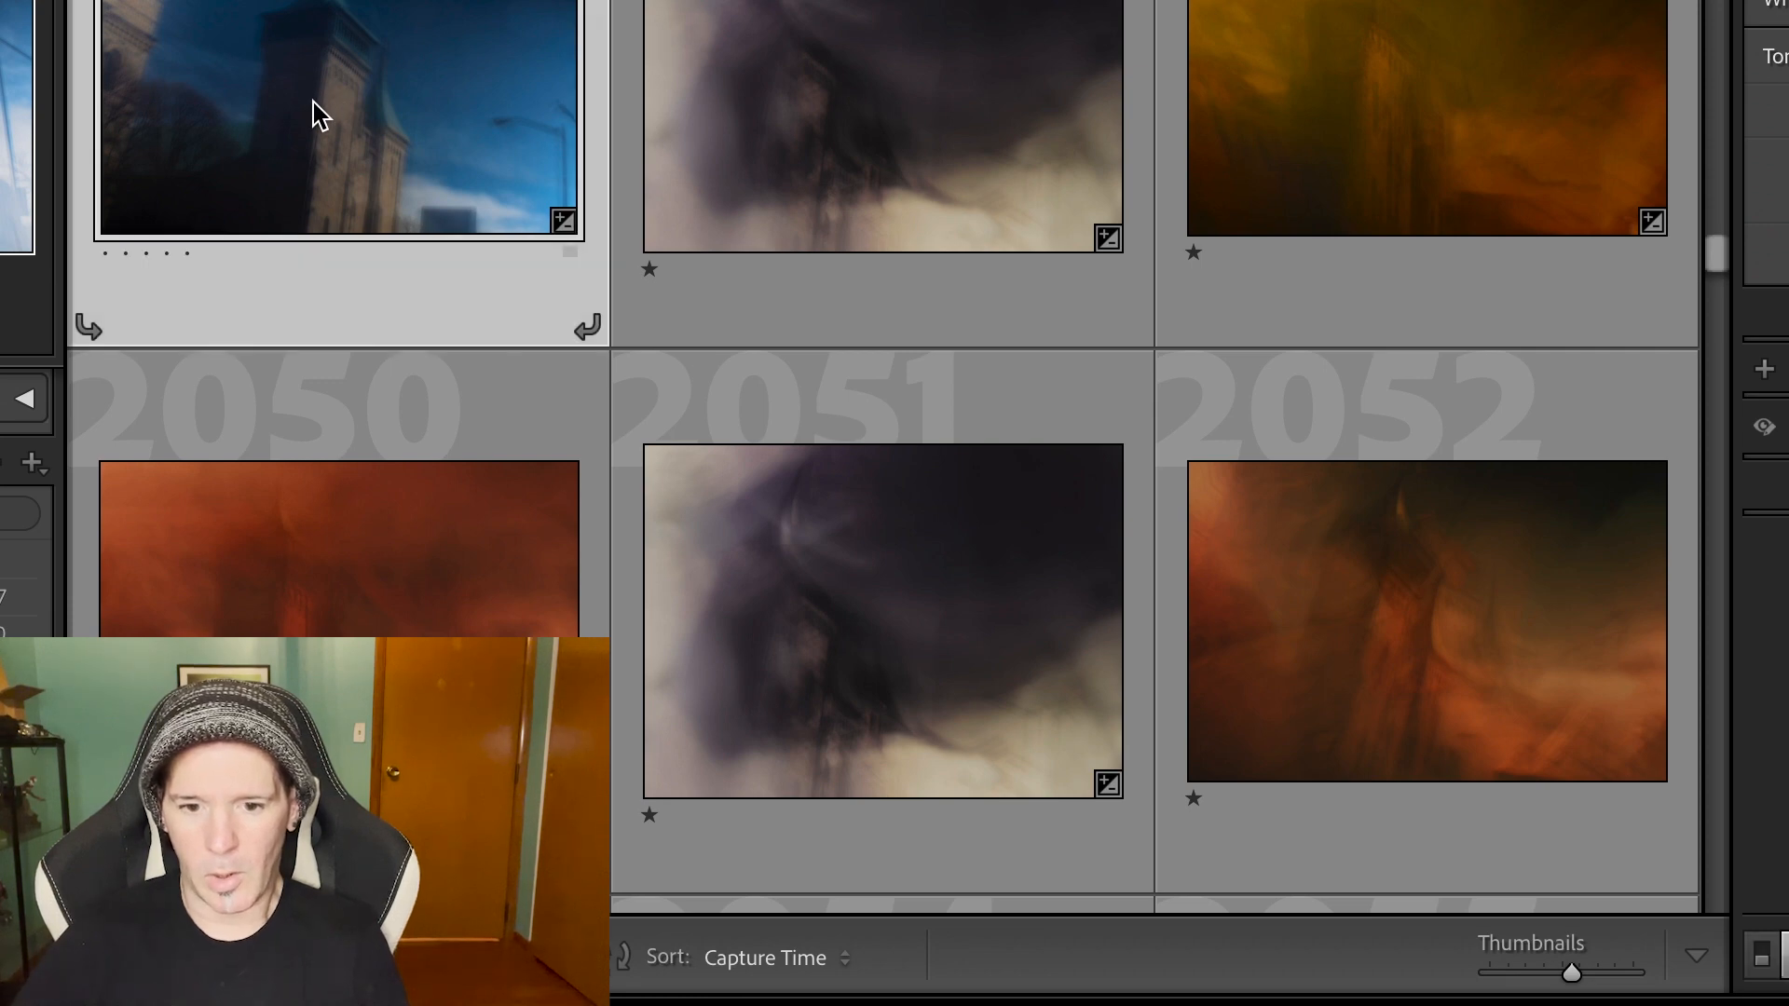
Remove the already stylized tower photos 2044, 2041 and 2043 from the selected range
scroll(313, 103, up, 7)
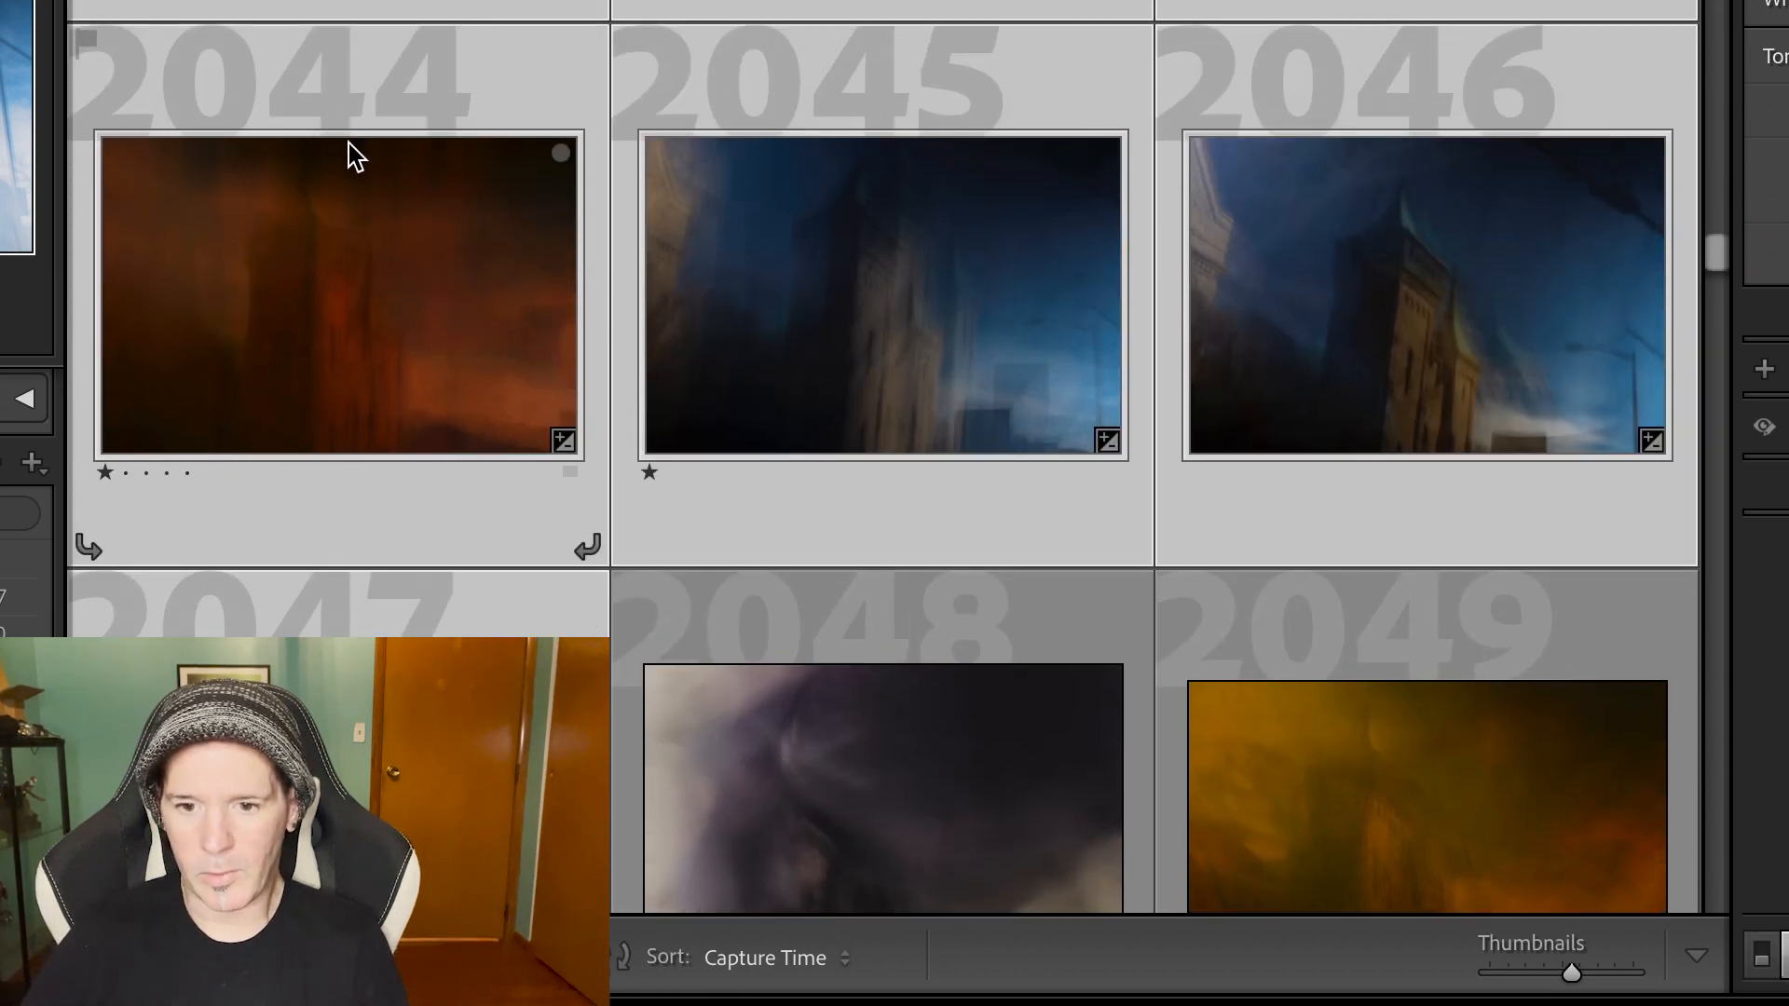
ctrl+click(360, 276)
scroll(360, 276, up, 5)
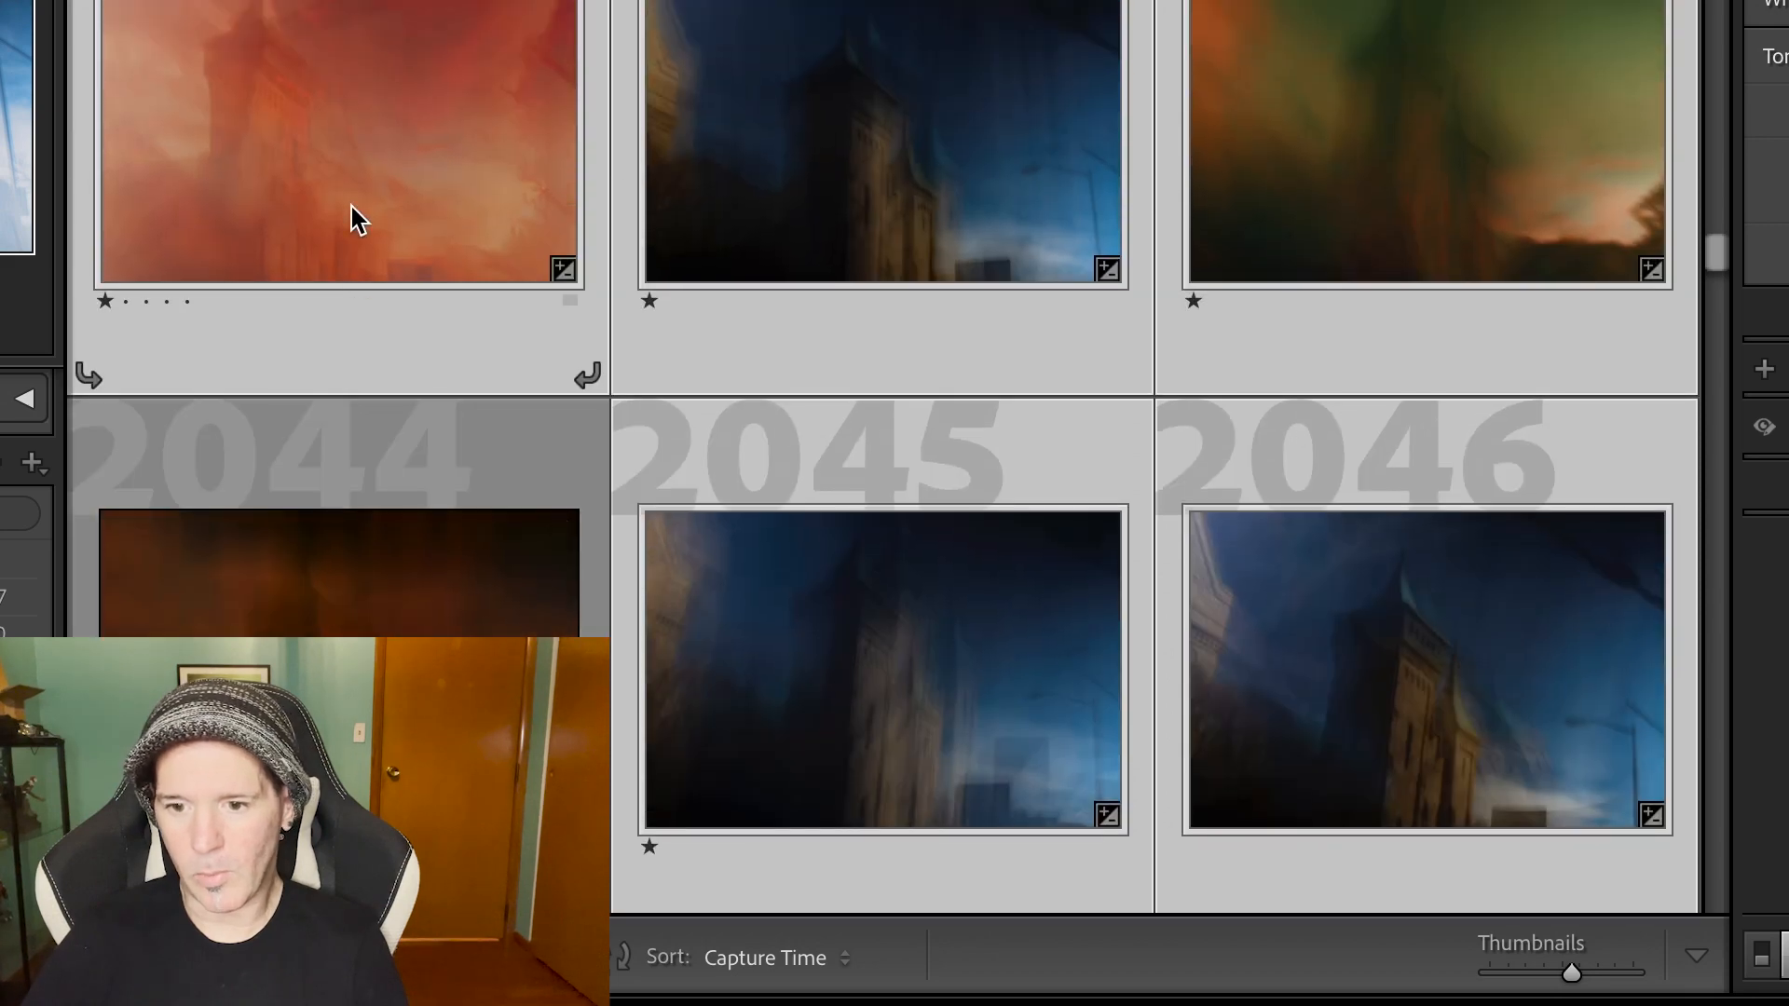
ctrl+click(357, 221)
ctrl+click(1401, 222)
scroll(1401, 224, up, 5)
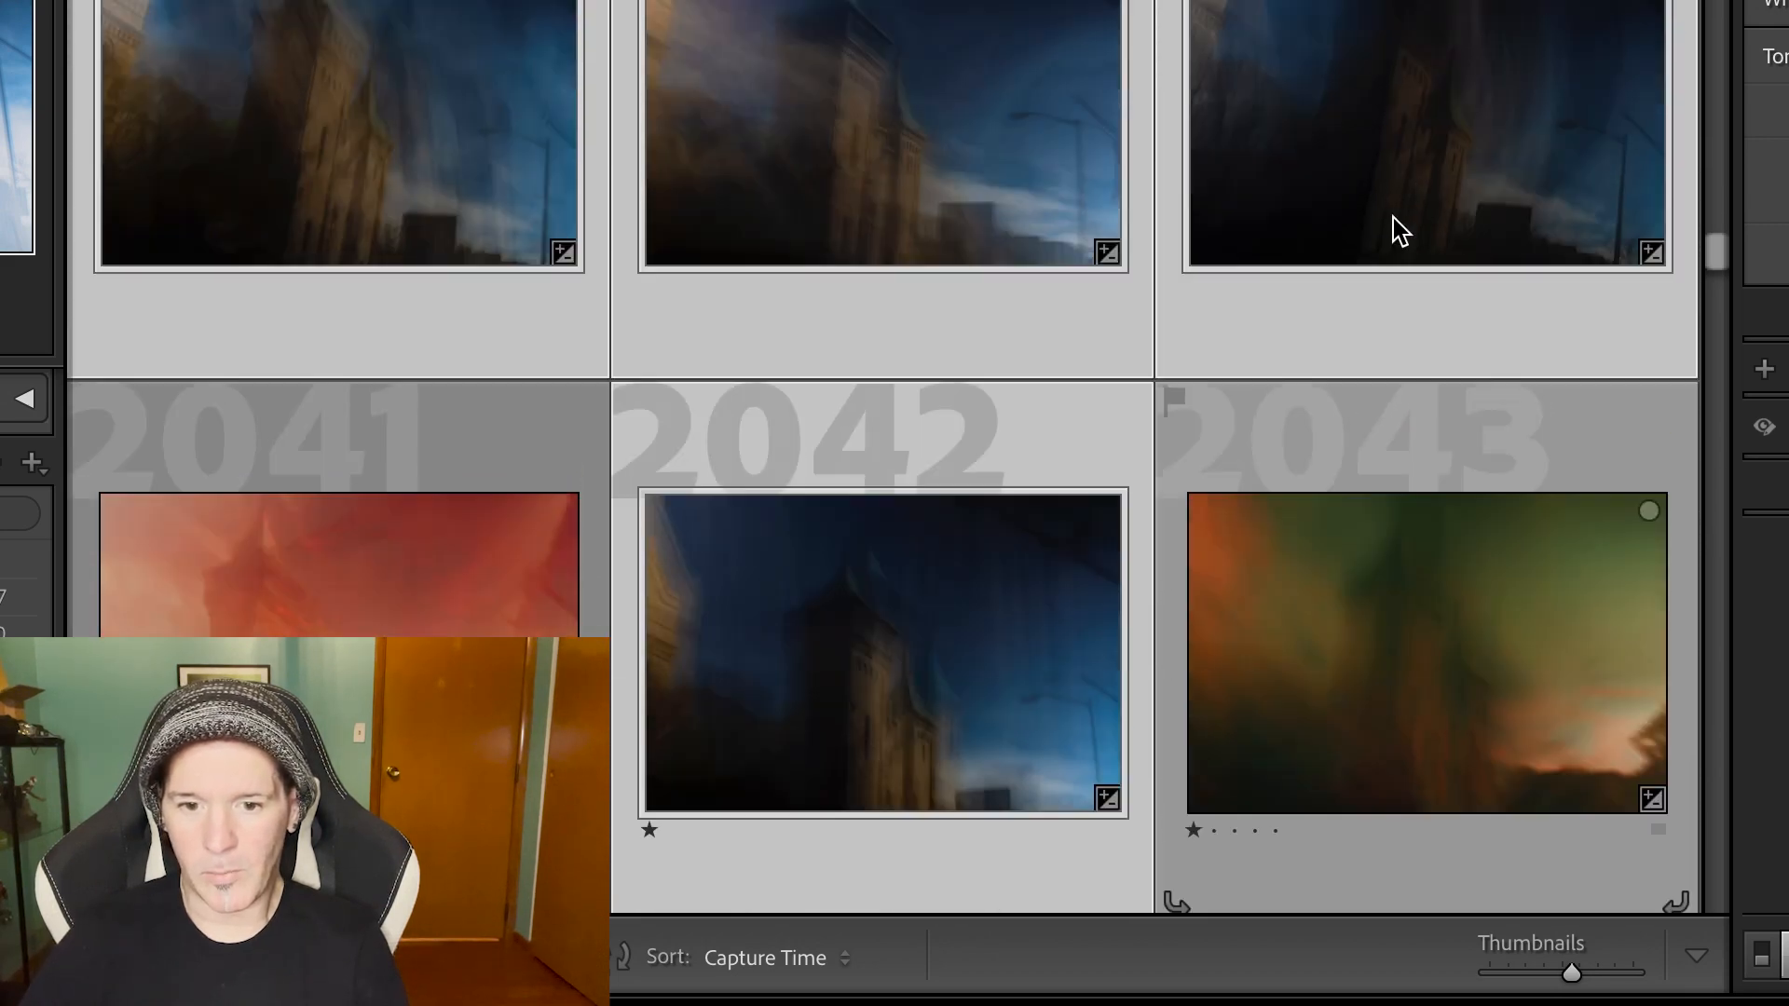
Exclude the already edited photos 2037, 2032 and 2031 from the selection as well
scroll(1388, 224, up, 10)
ctrl+click(1382, 471)
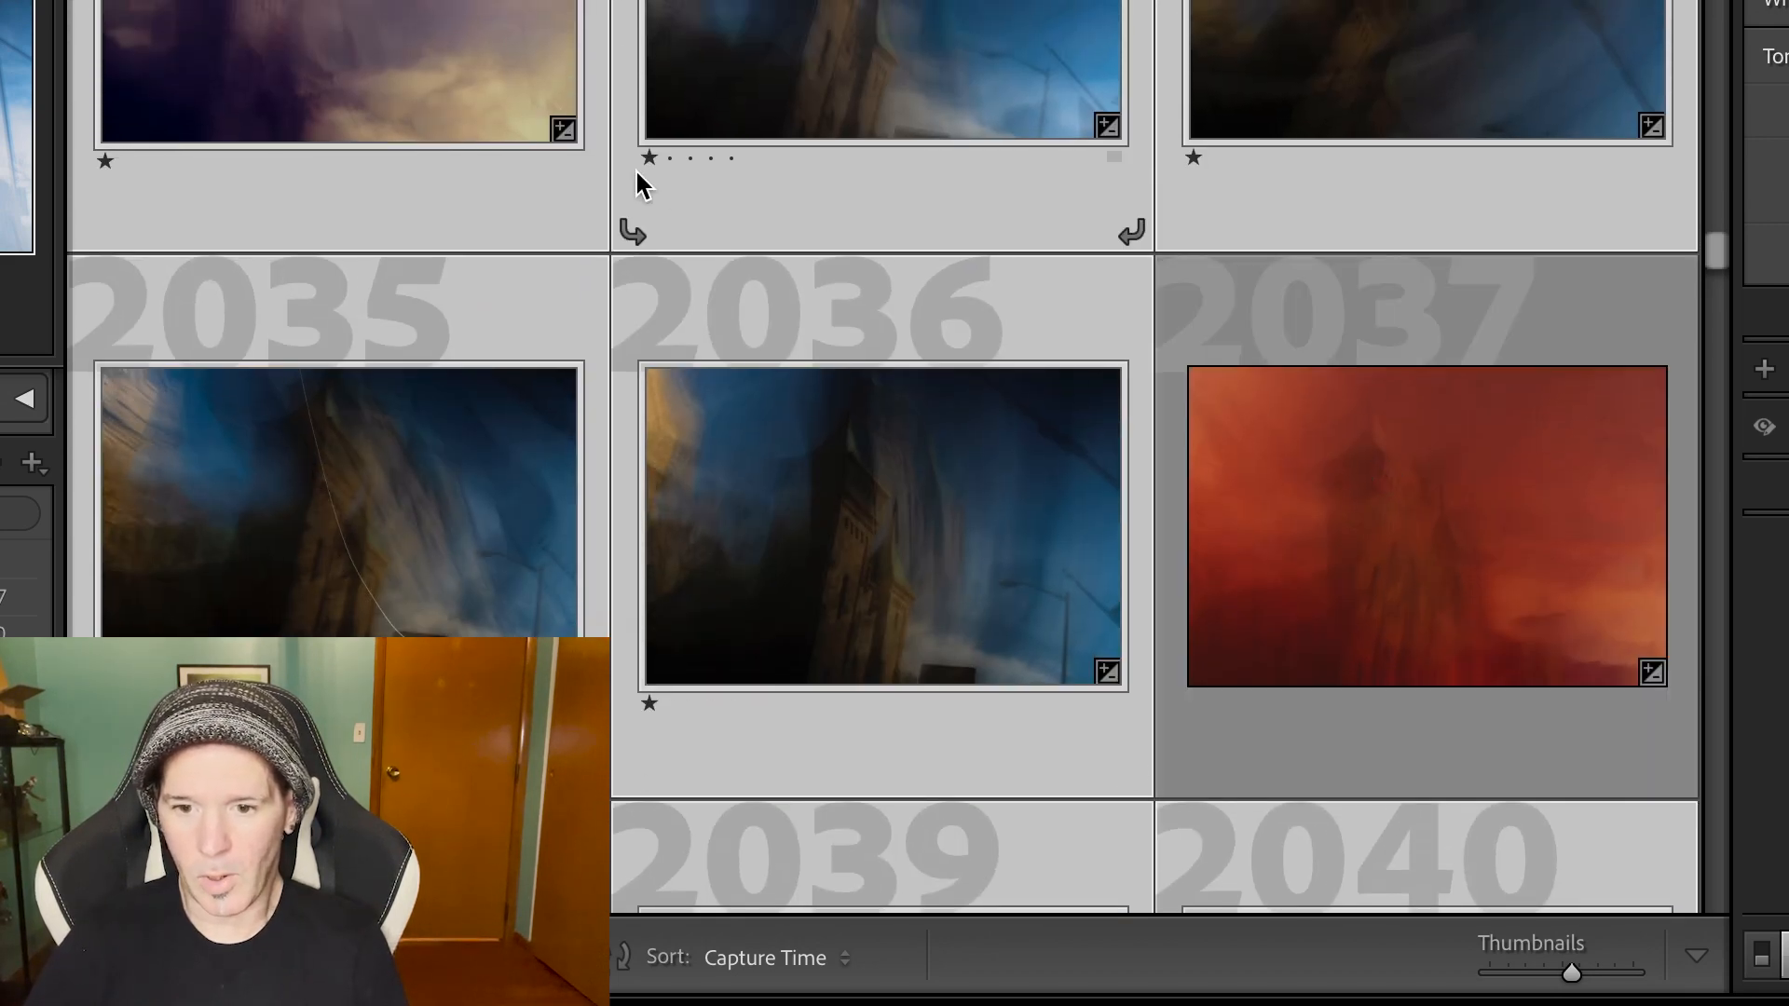
scroll(641, 184, up, 2)
ctrl+click(396, 168)
scroll(1021, 228, up, 7)
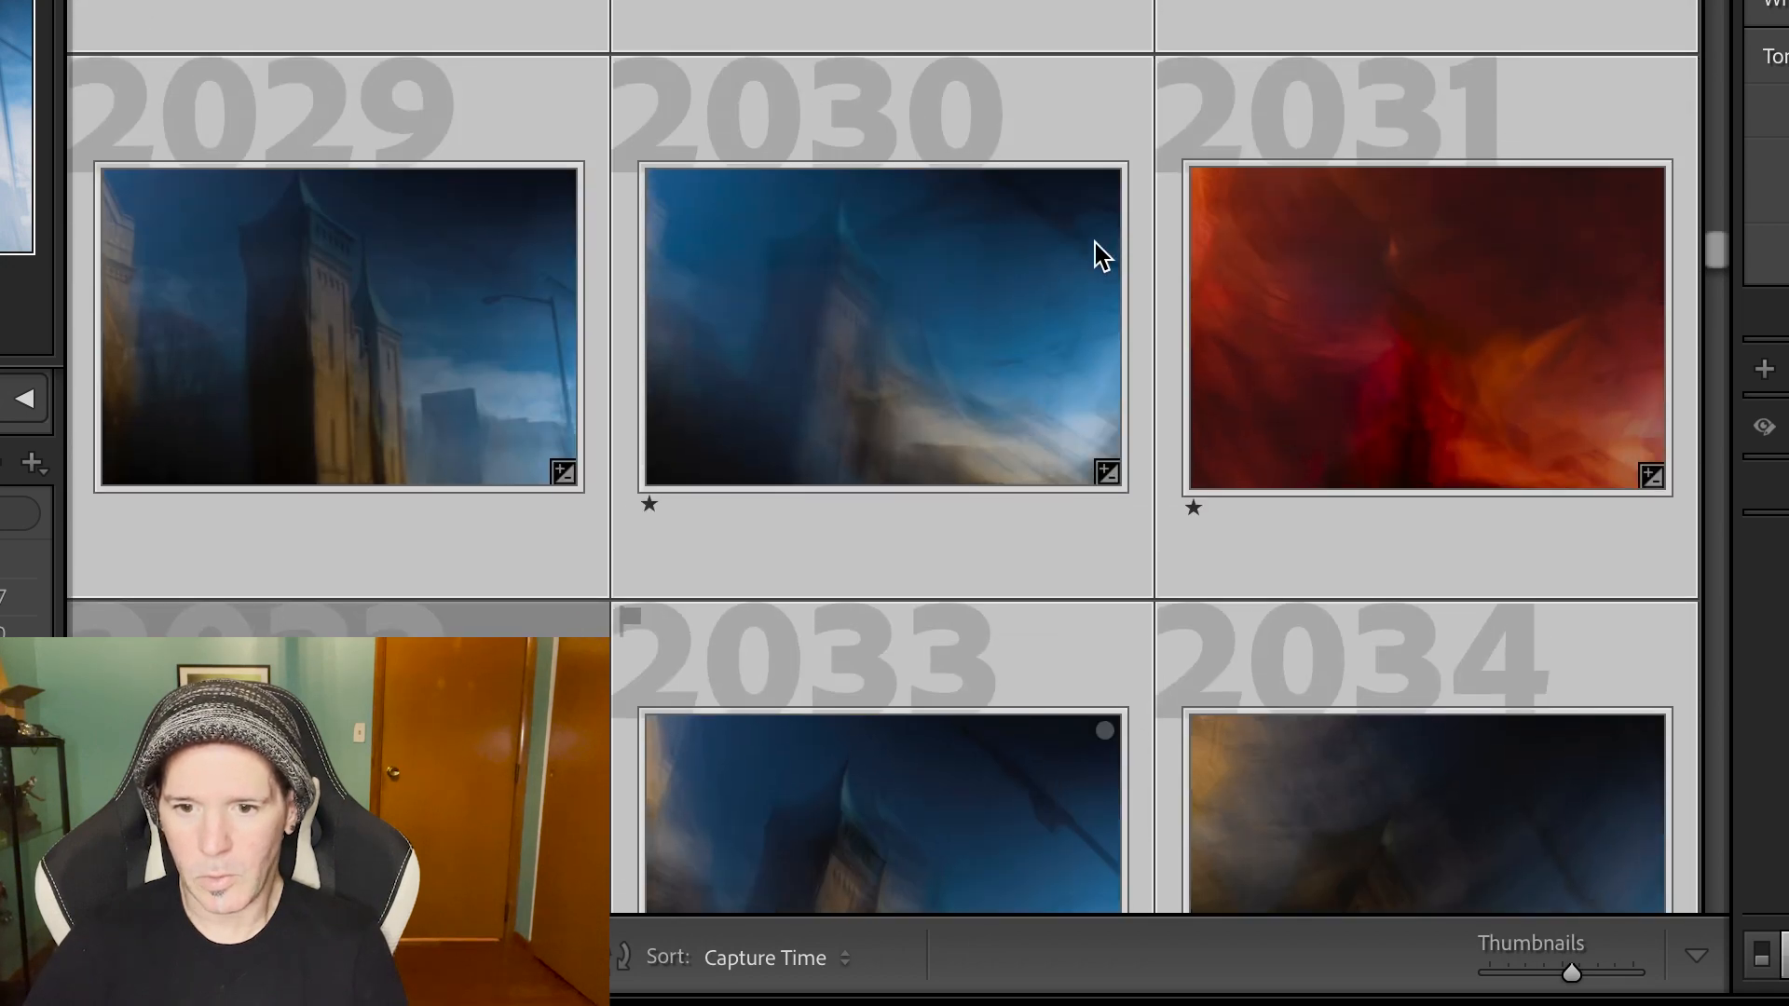
scroll(1501, 423, up, 2)
ctrl+click(1501, 423)
Open the selection for developing and synchronize photo 2001's settings to the other selected shots, leaving out transform and crop
scroll(1314, 367, up, 6)
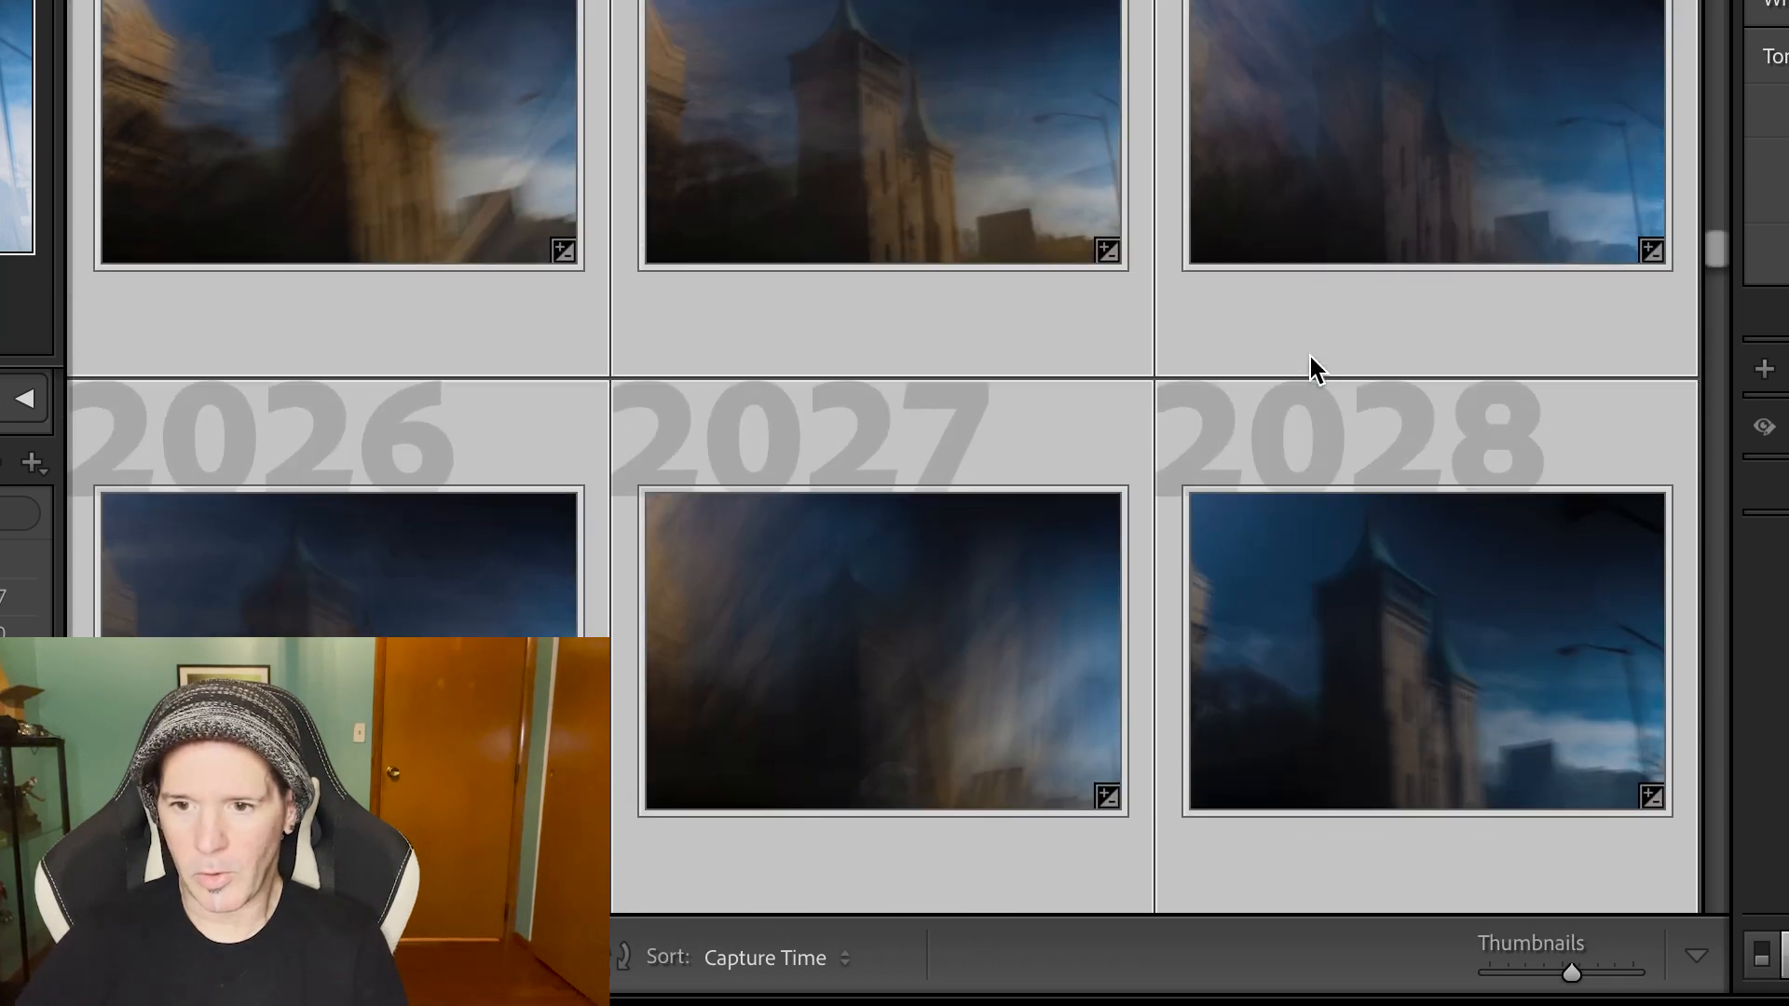
scroll(1314, 367, up, 18)
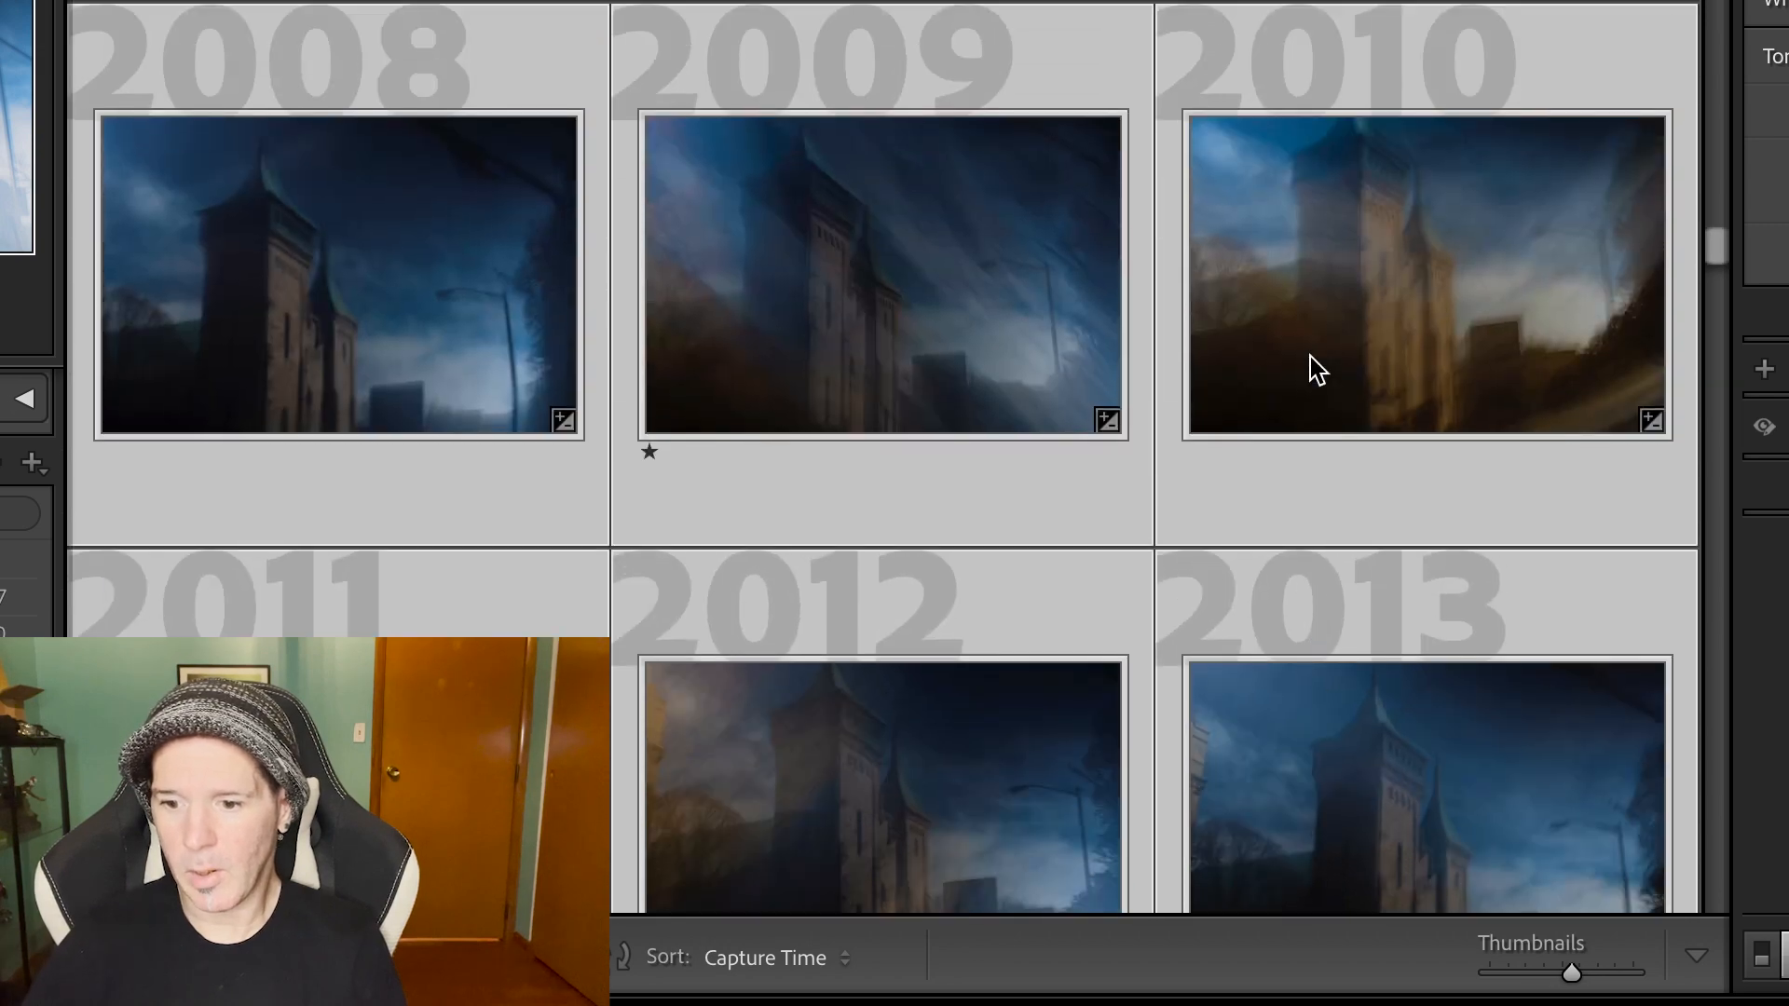
scroll(1314, 367, up, 4)
double_click(1310, 372)
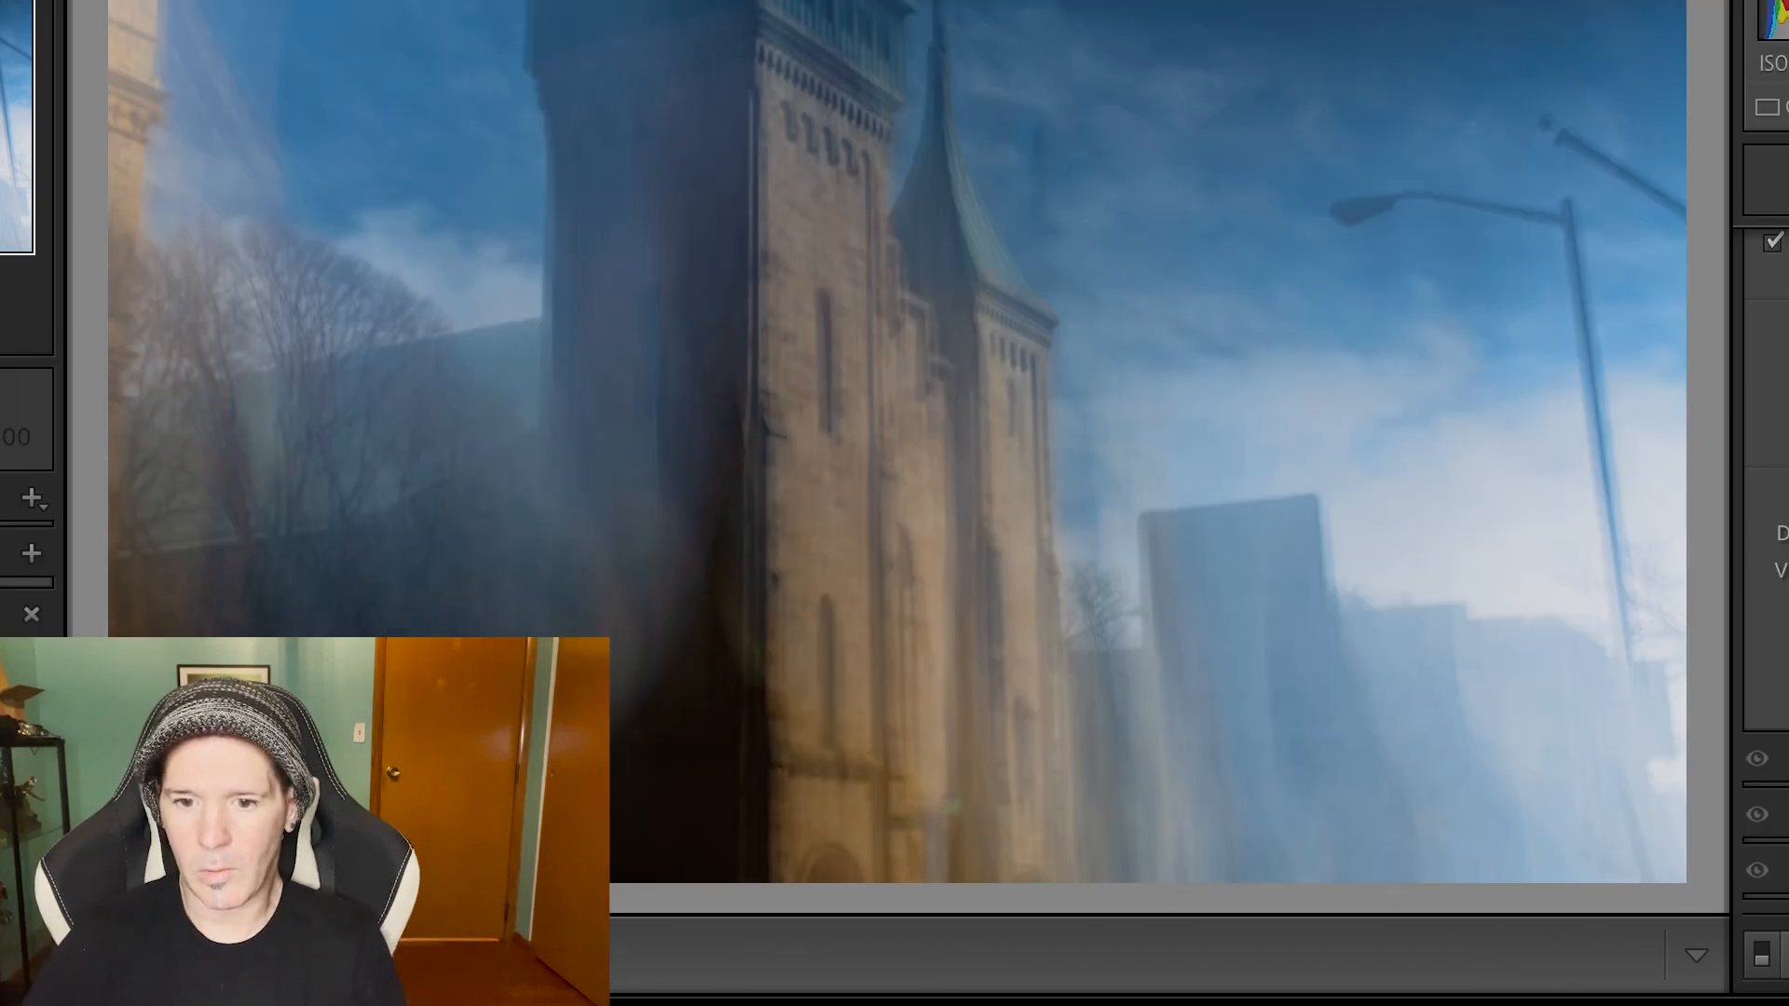
click(1785, 955)
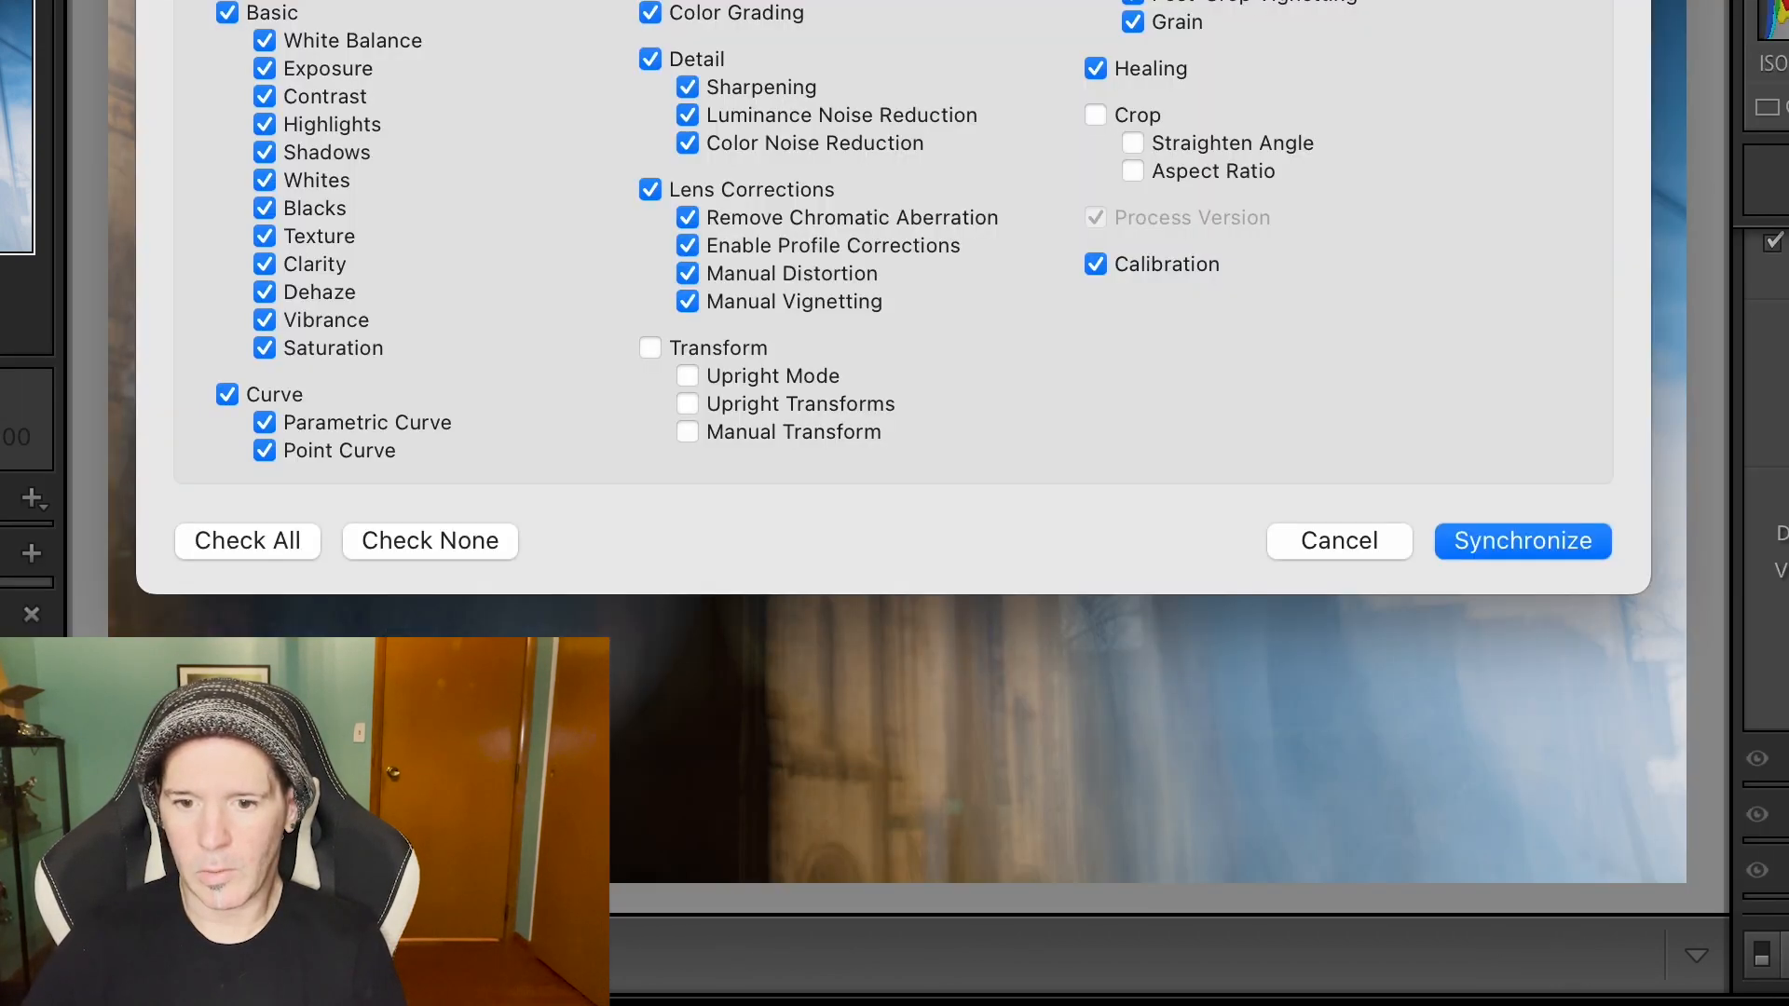
click(1522, 540)
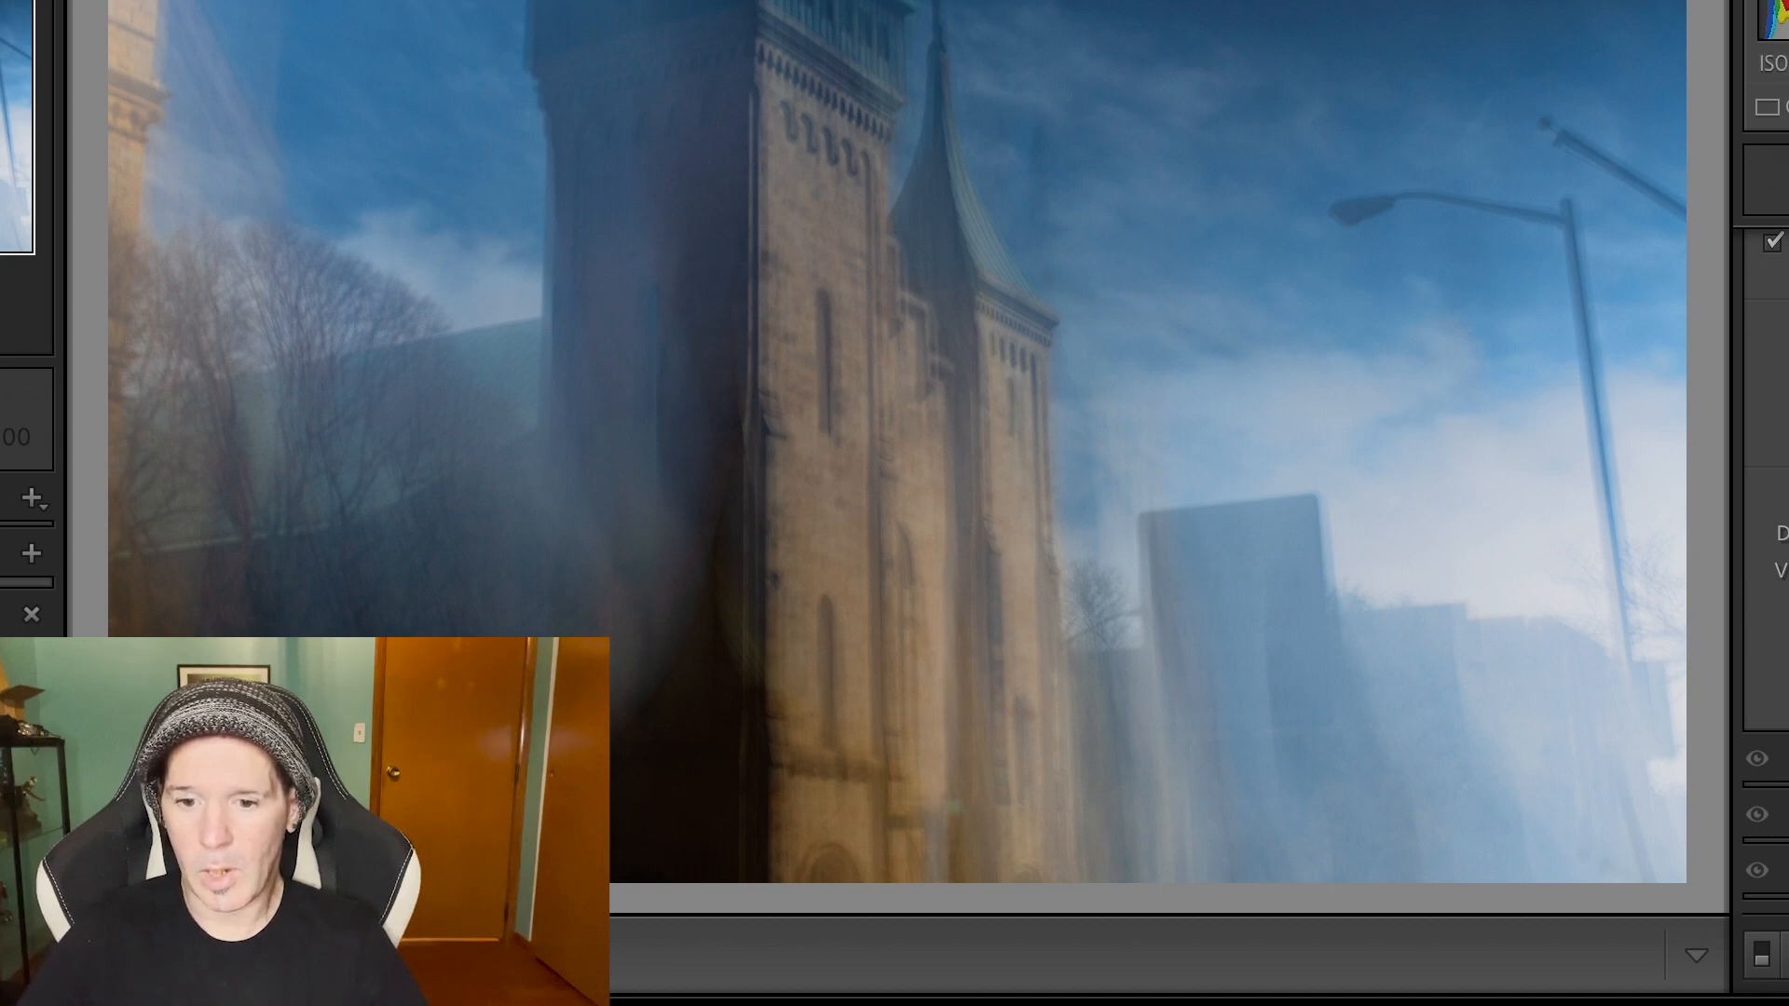
Return to the photo grid, clear the multiple selection and inspect the synchronized tower photos 2001 through 2004
key(g)
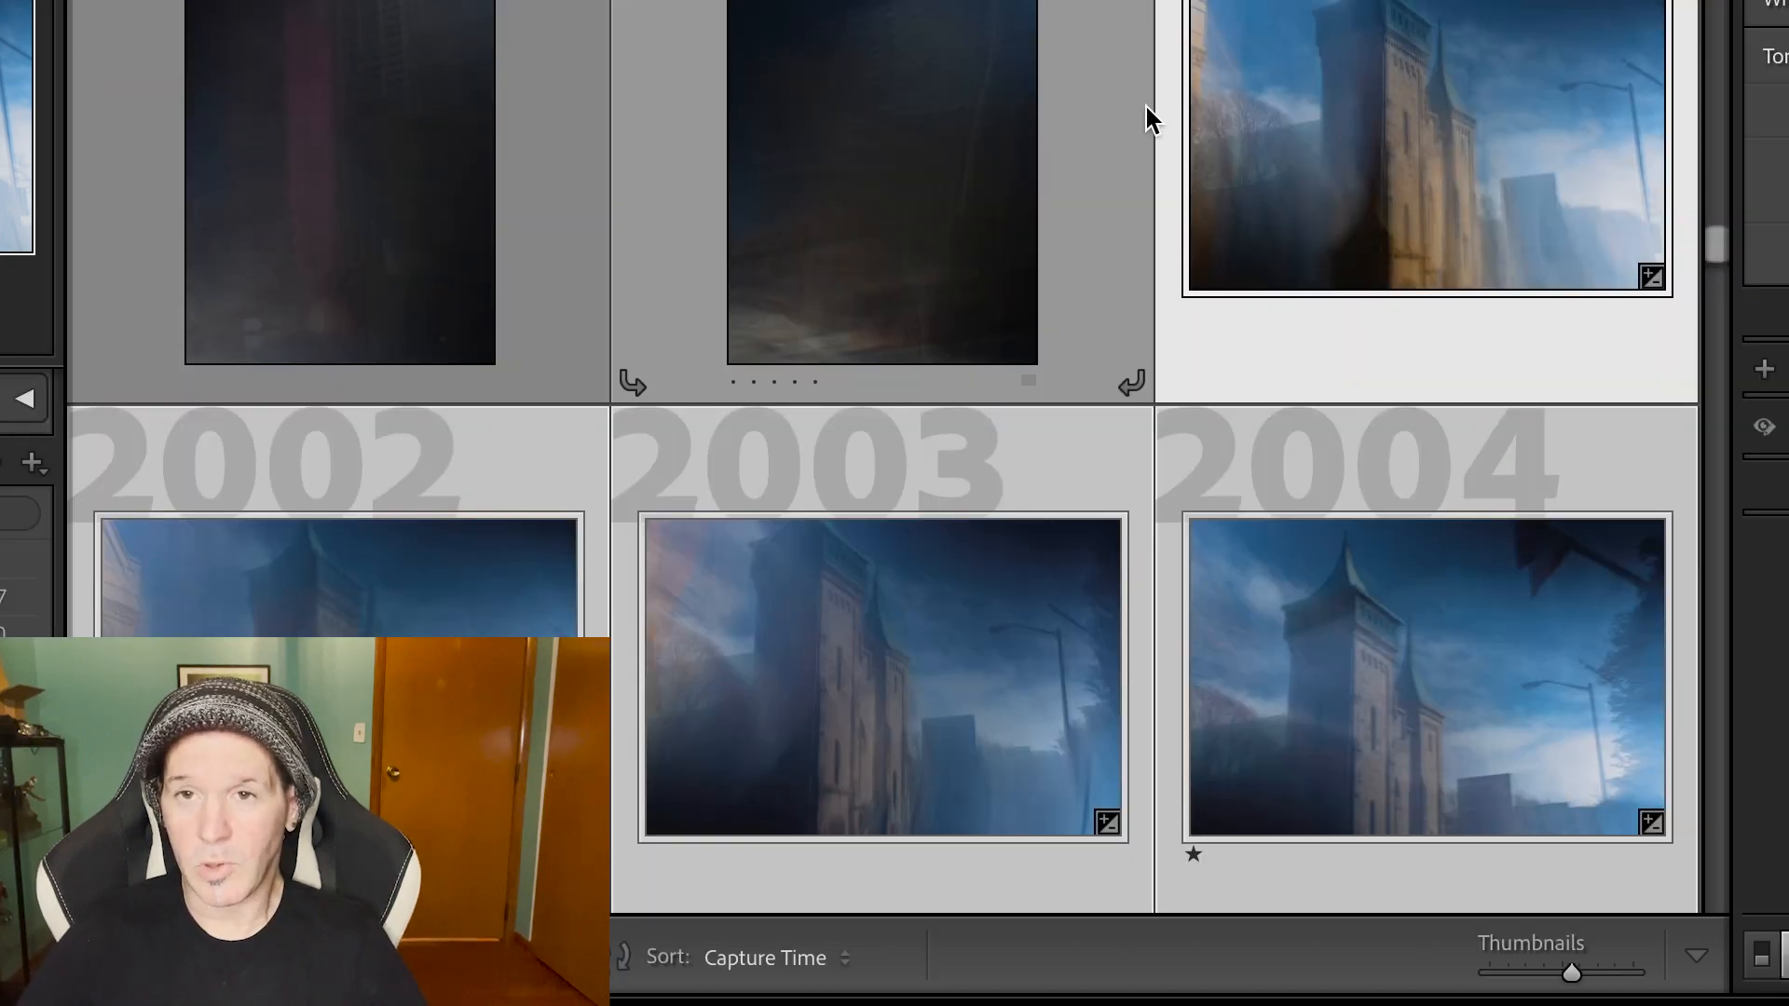
click(1298, 200)
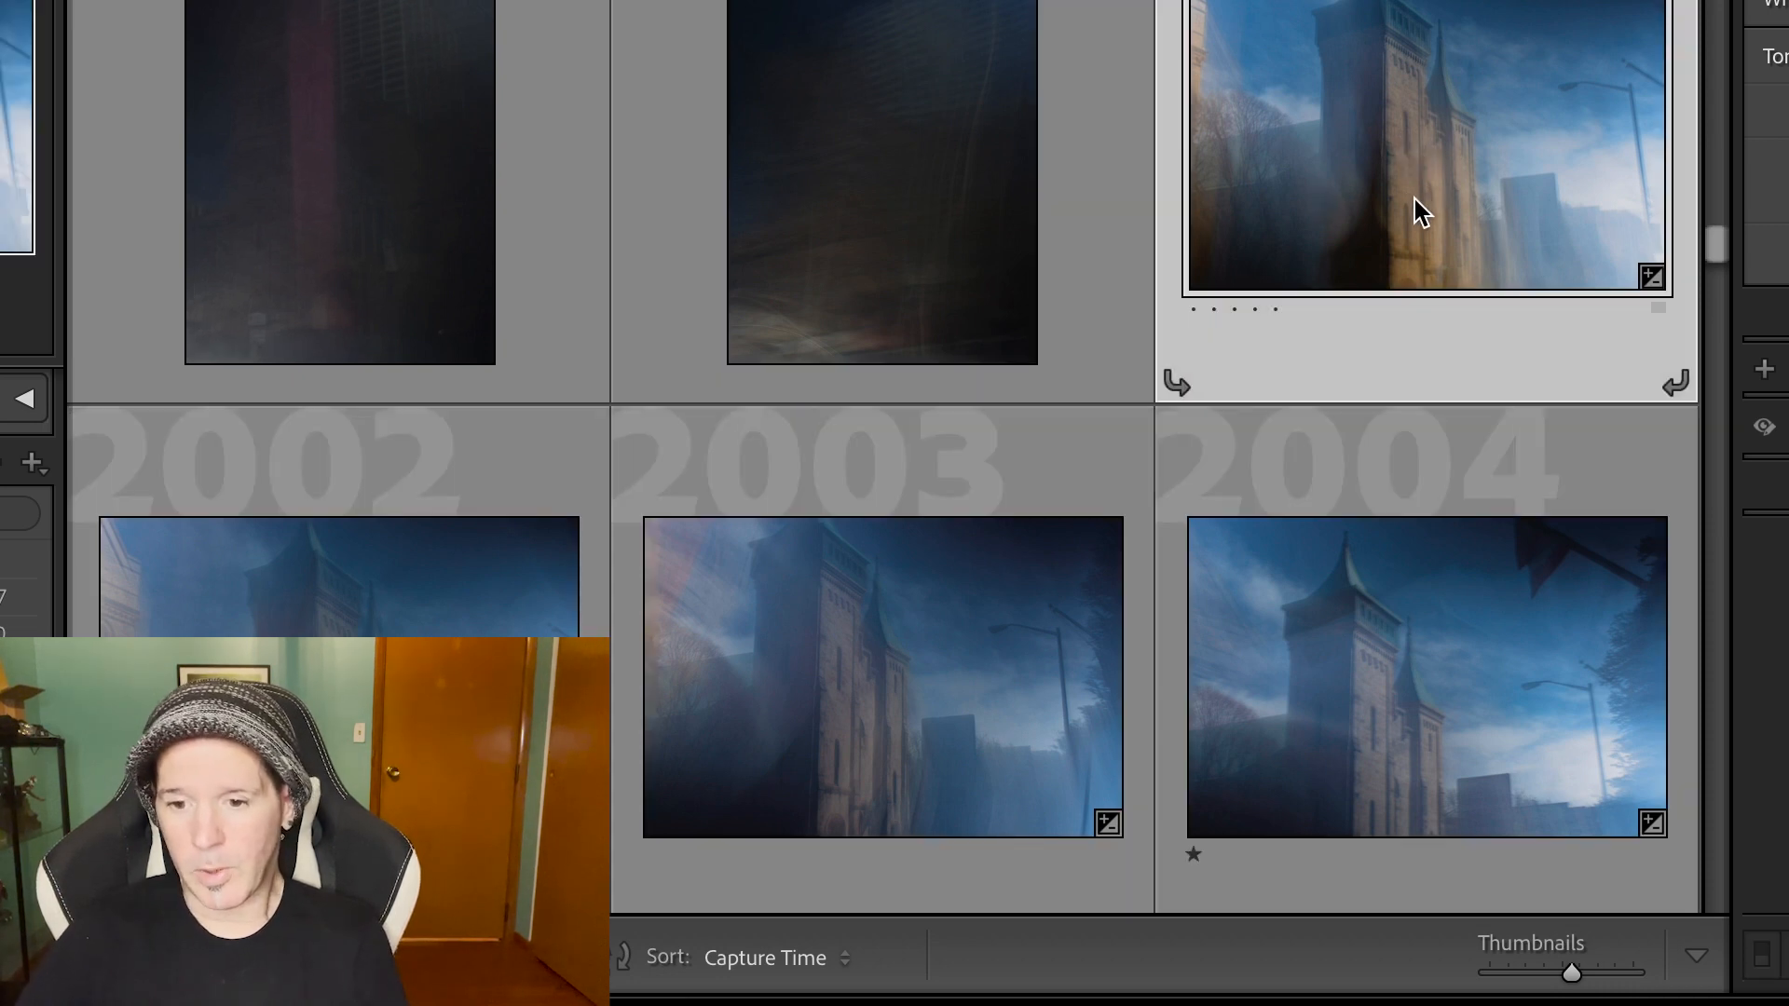
scroll(1414, 207, down, 3)
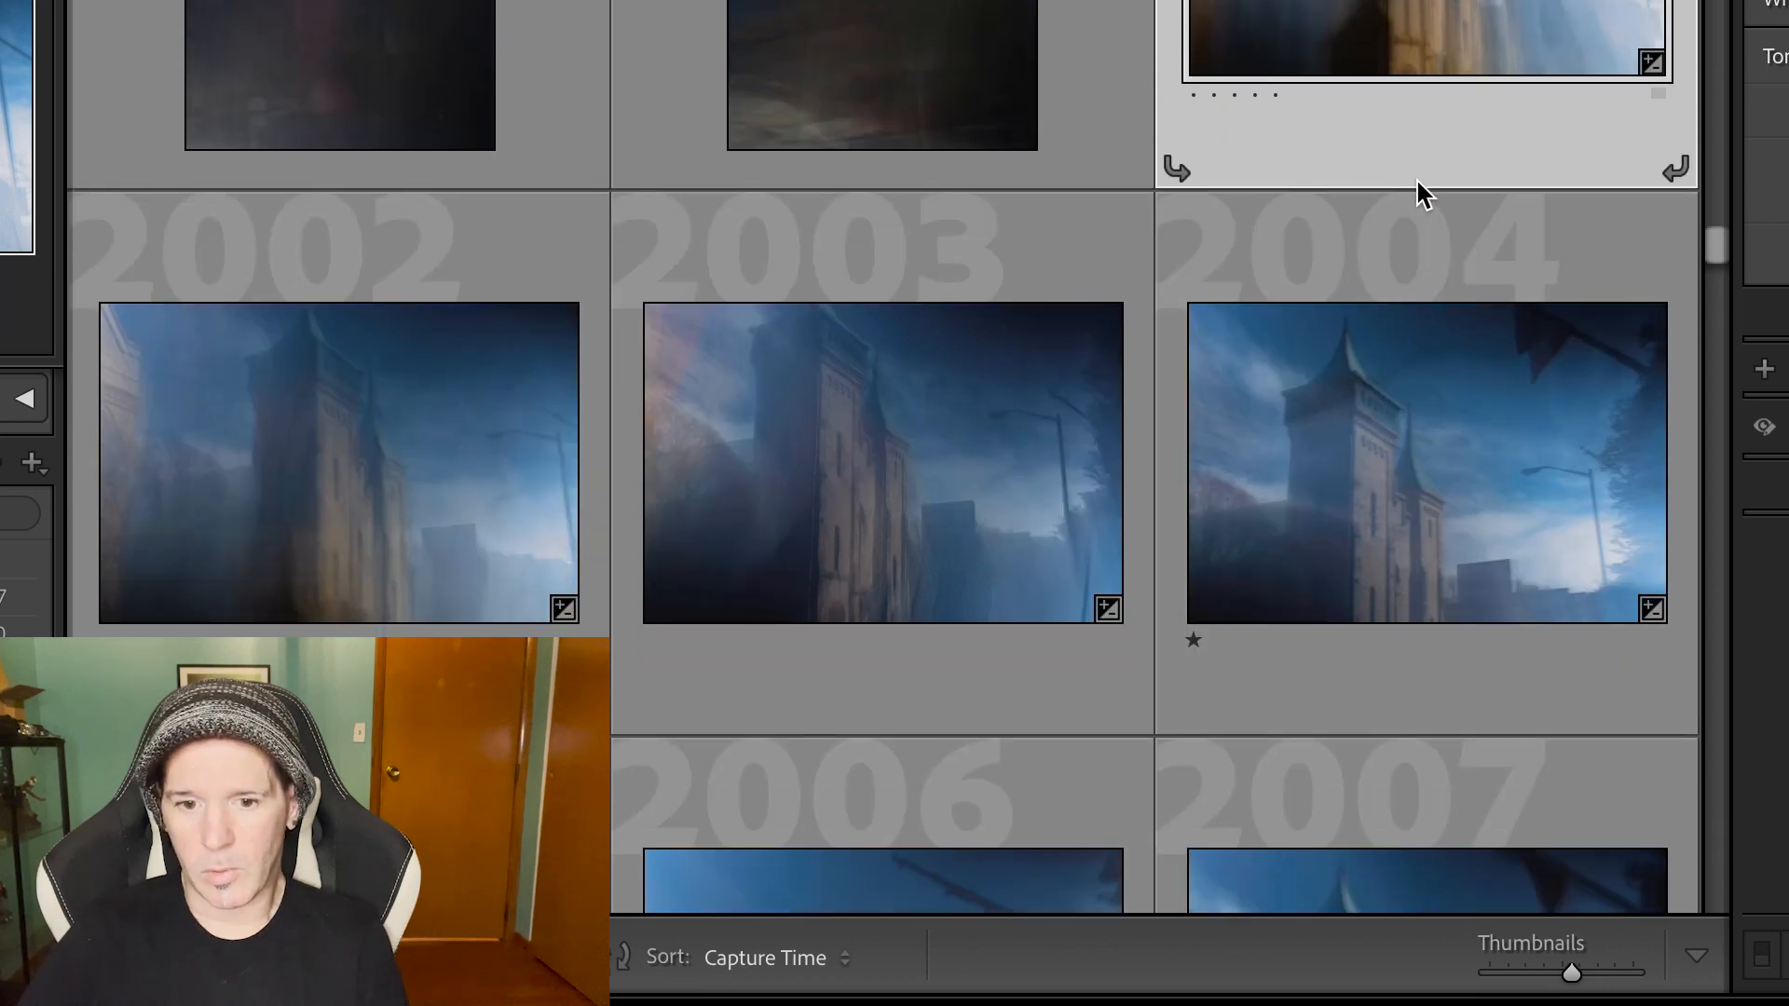
scroll(1416, 177, down, 3)
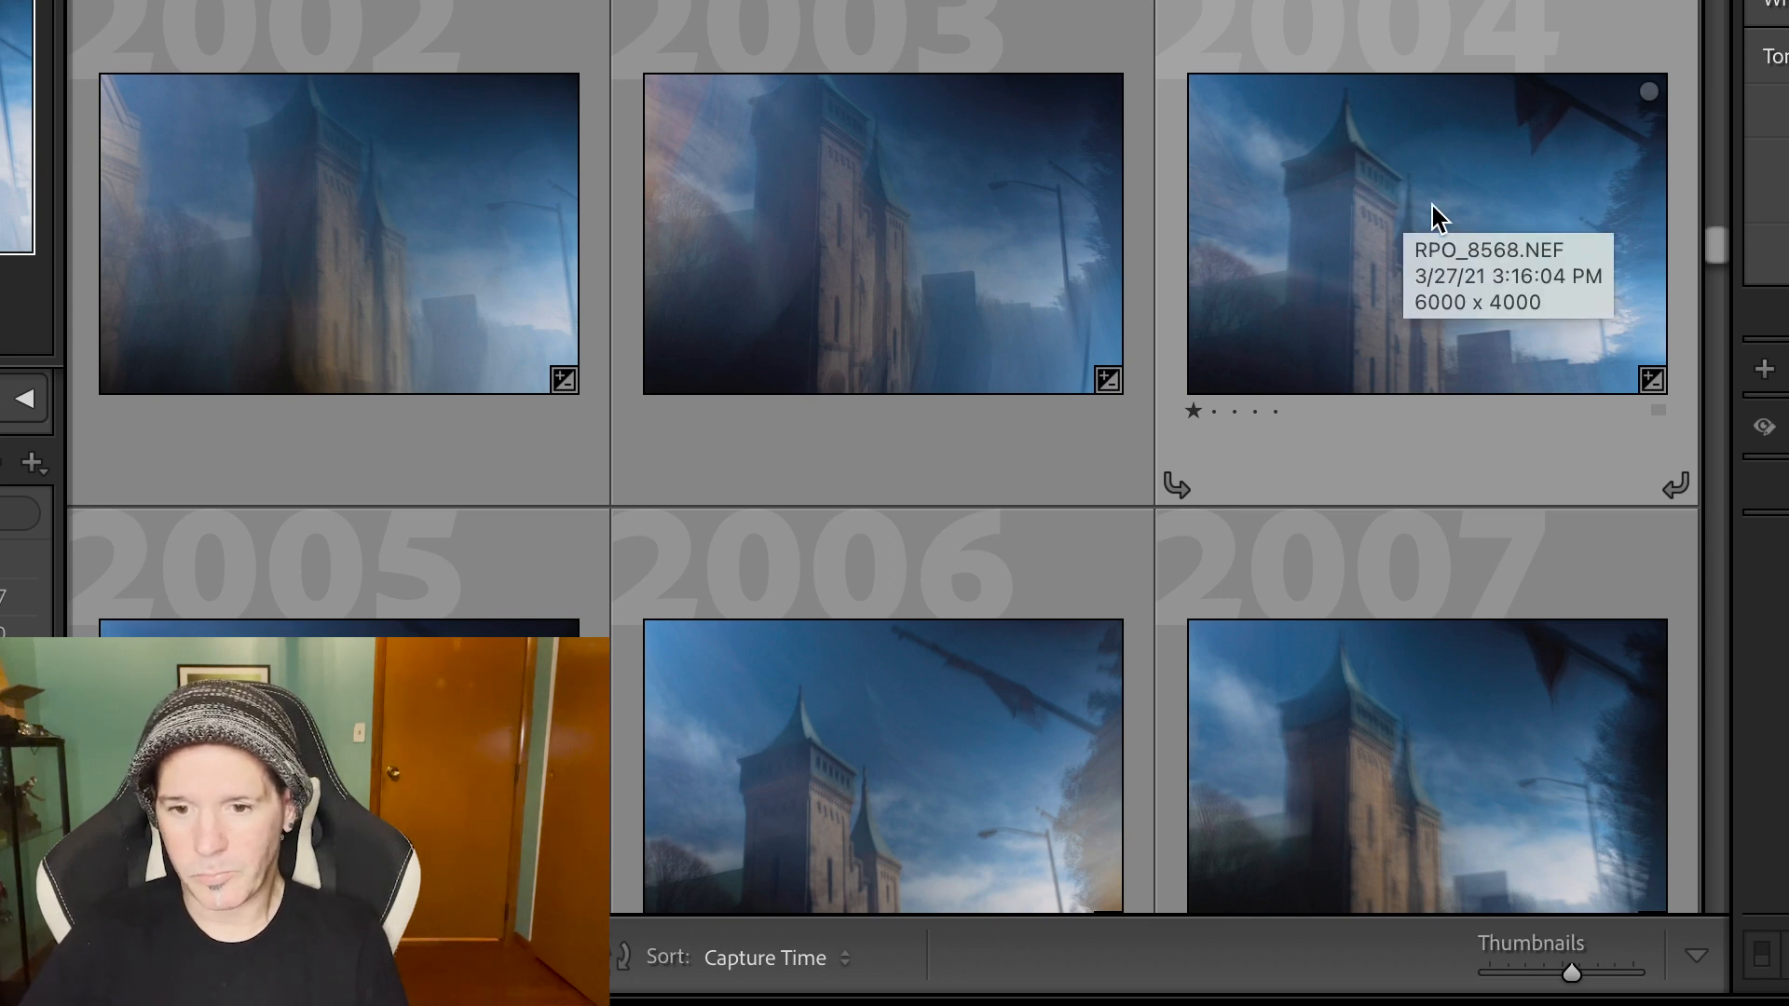
scroll(1435, 217, down, 2)
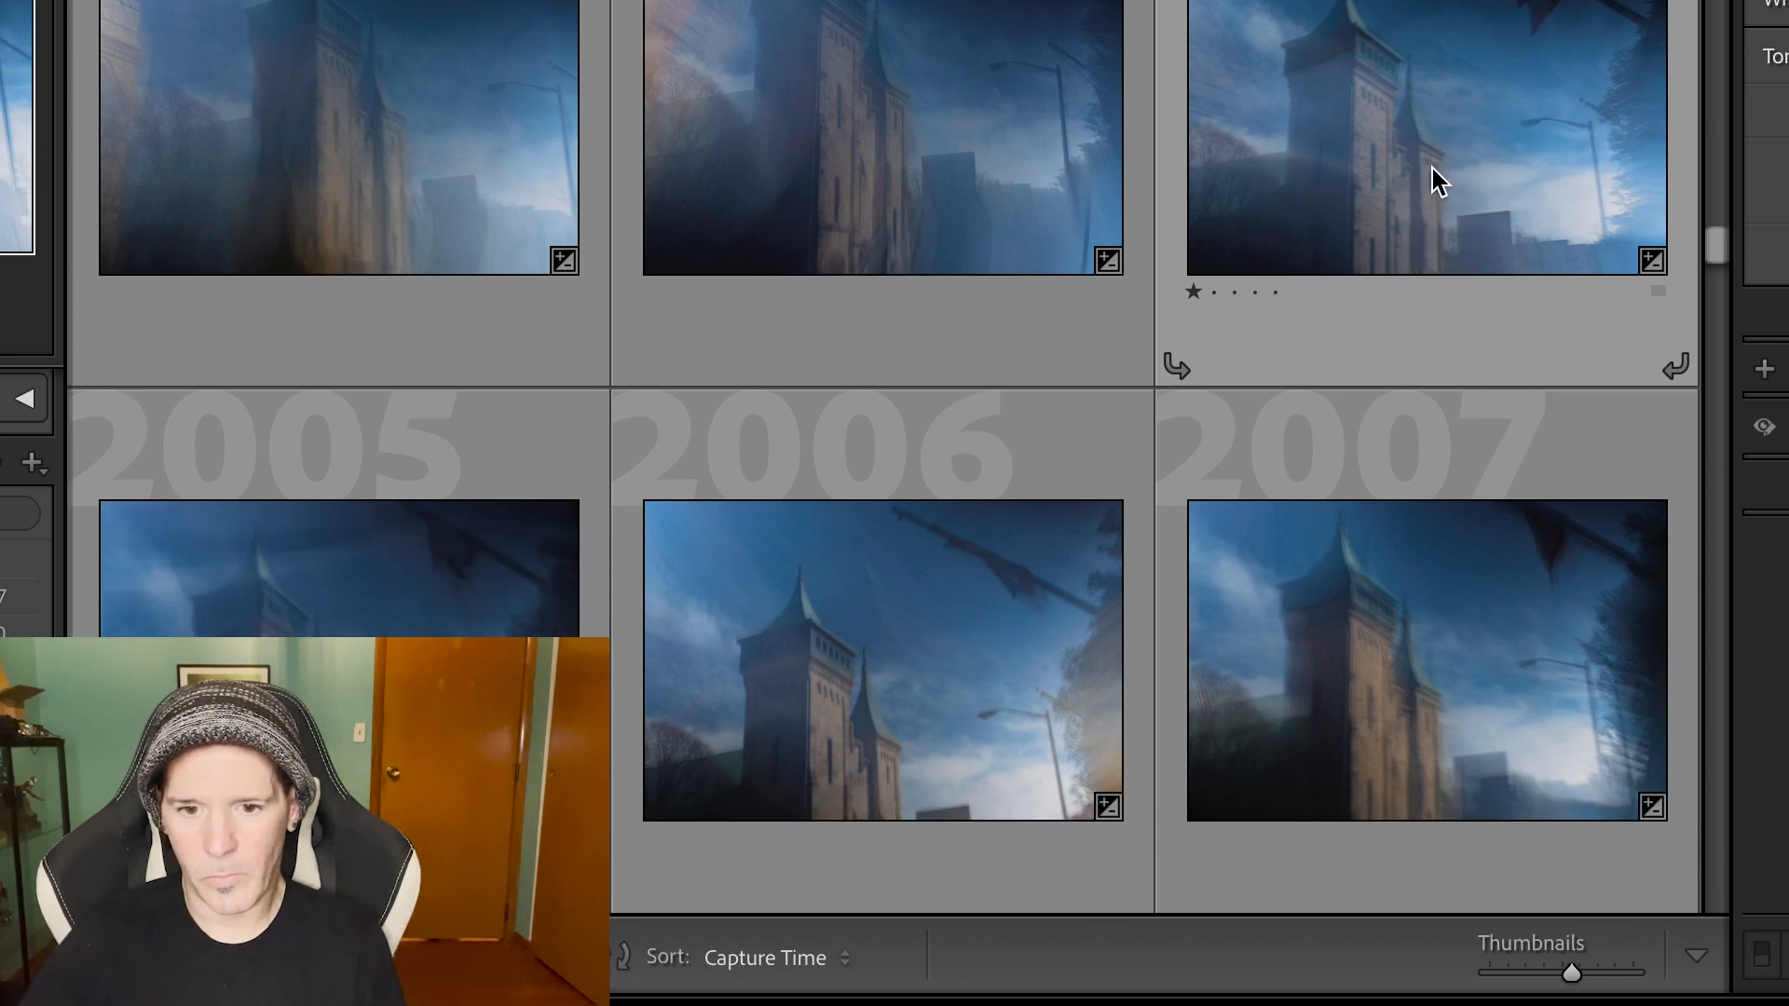
click(1434, 182)
scroll(1432, 167, down, 5)
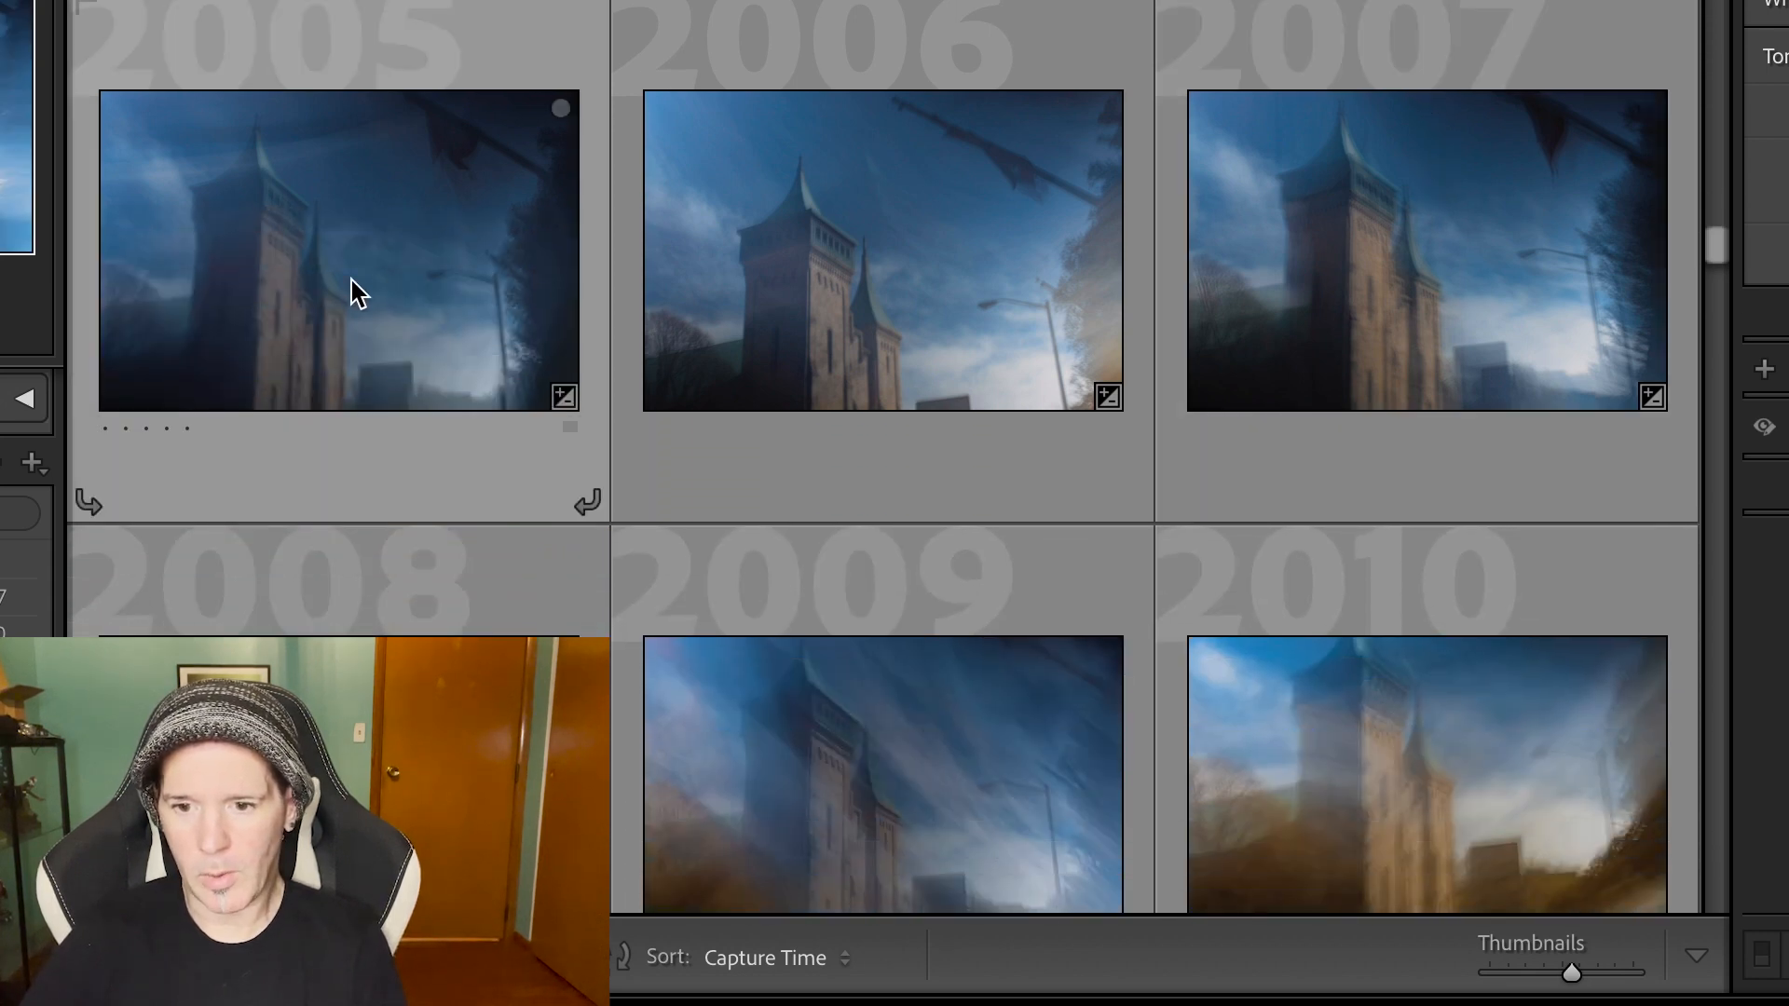
Inspect the synchronized tower photos 2005 through 2019, picking out individual shots such as 2005 and 2009 for a closer check
click(357, 293)
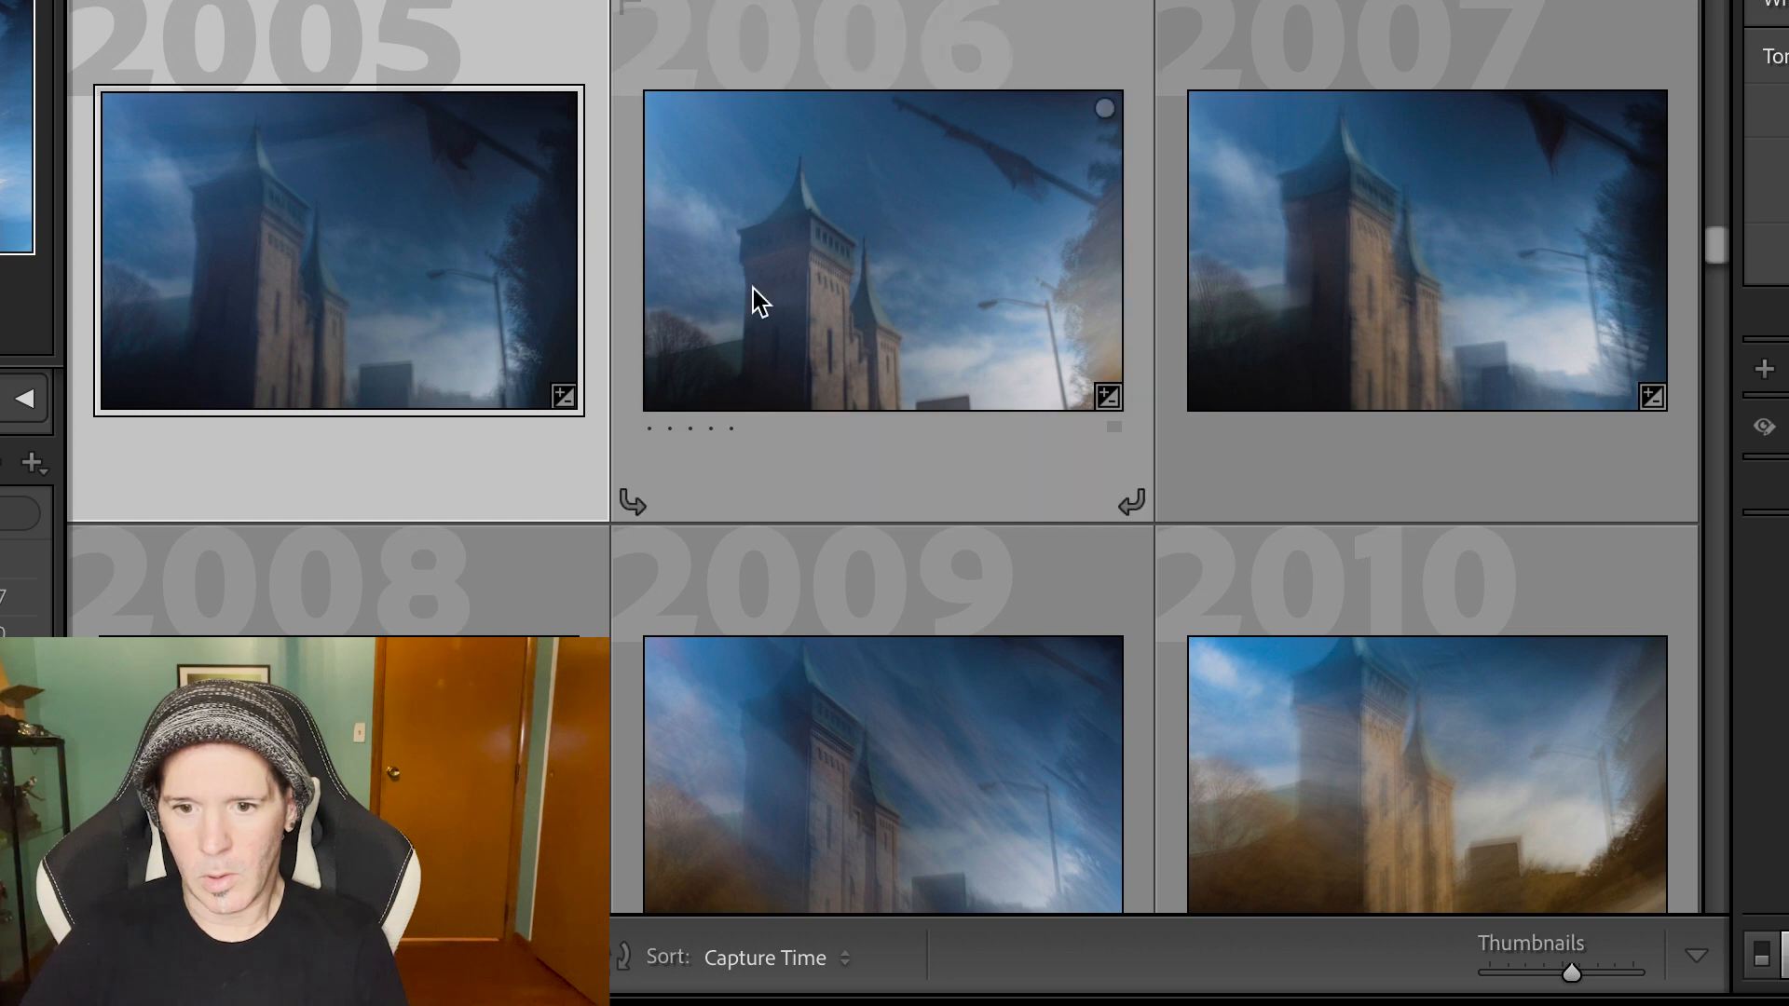
scroll(1345, 317, down, 7)
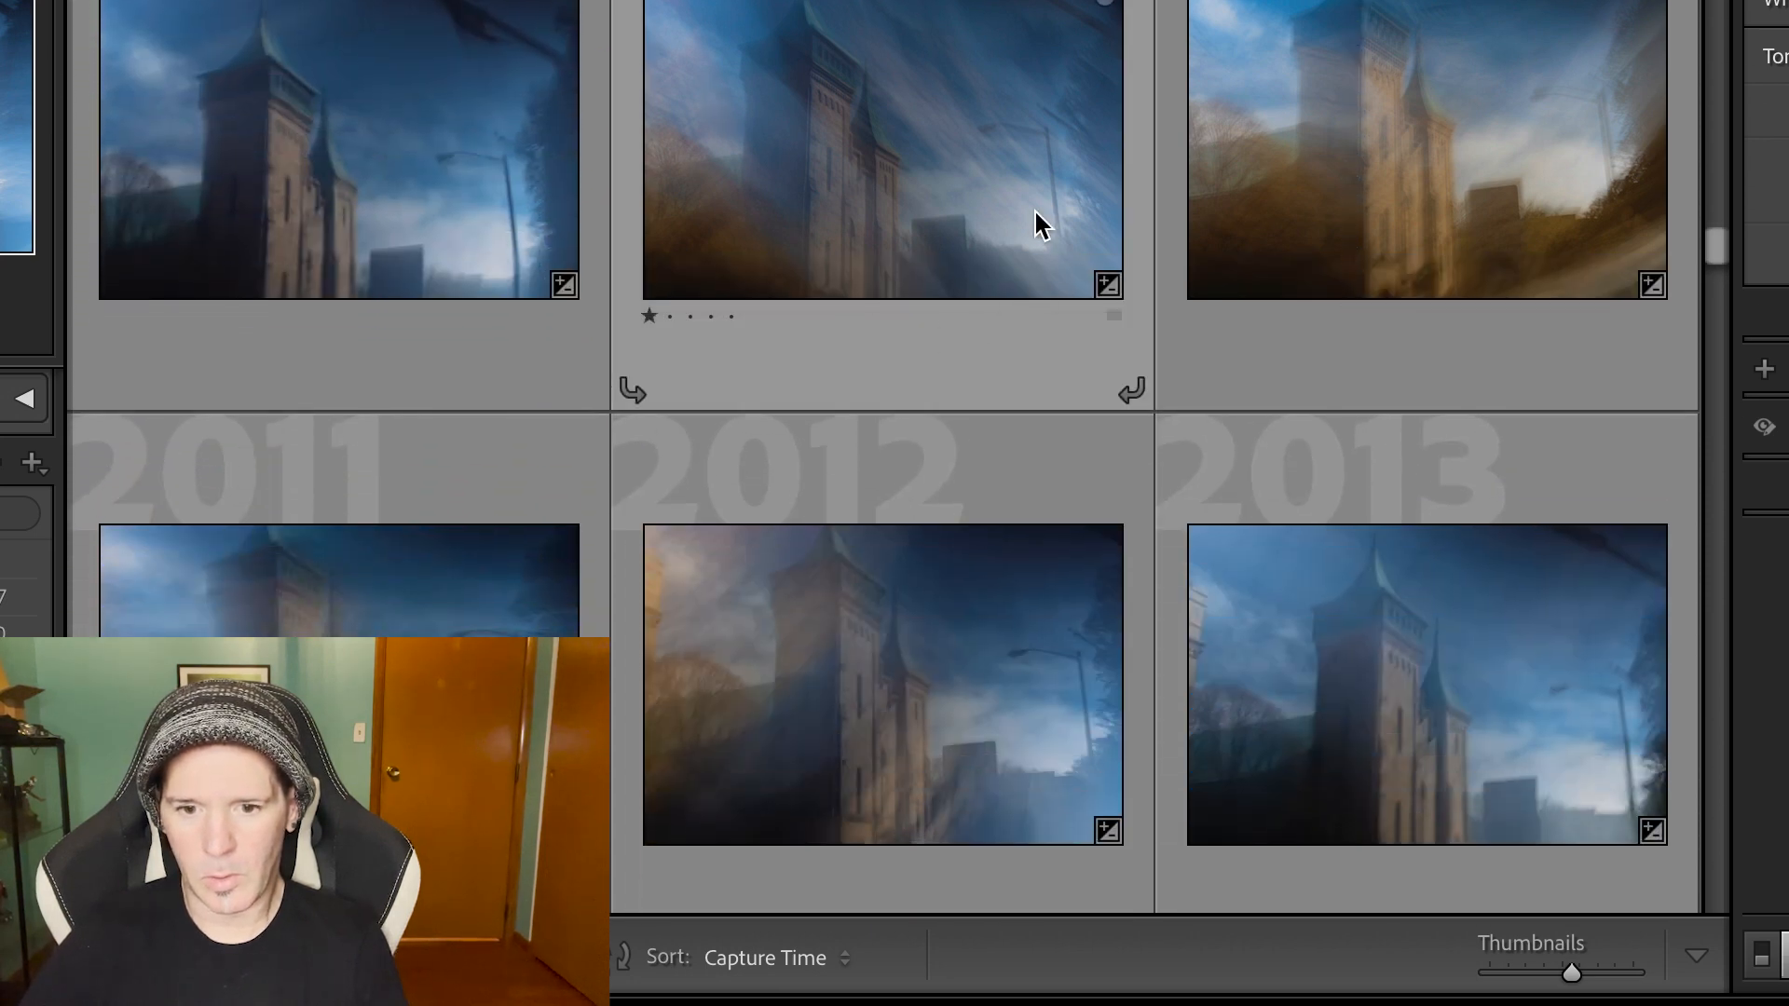
click(922, 199)
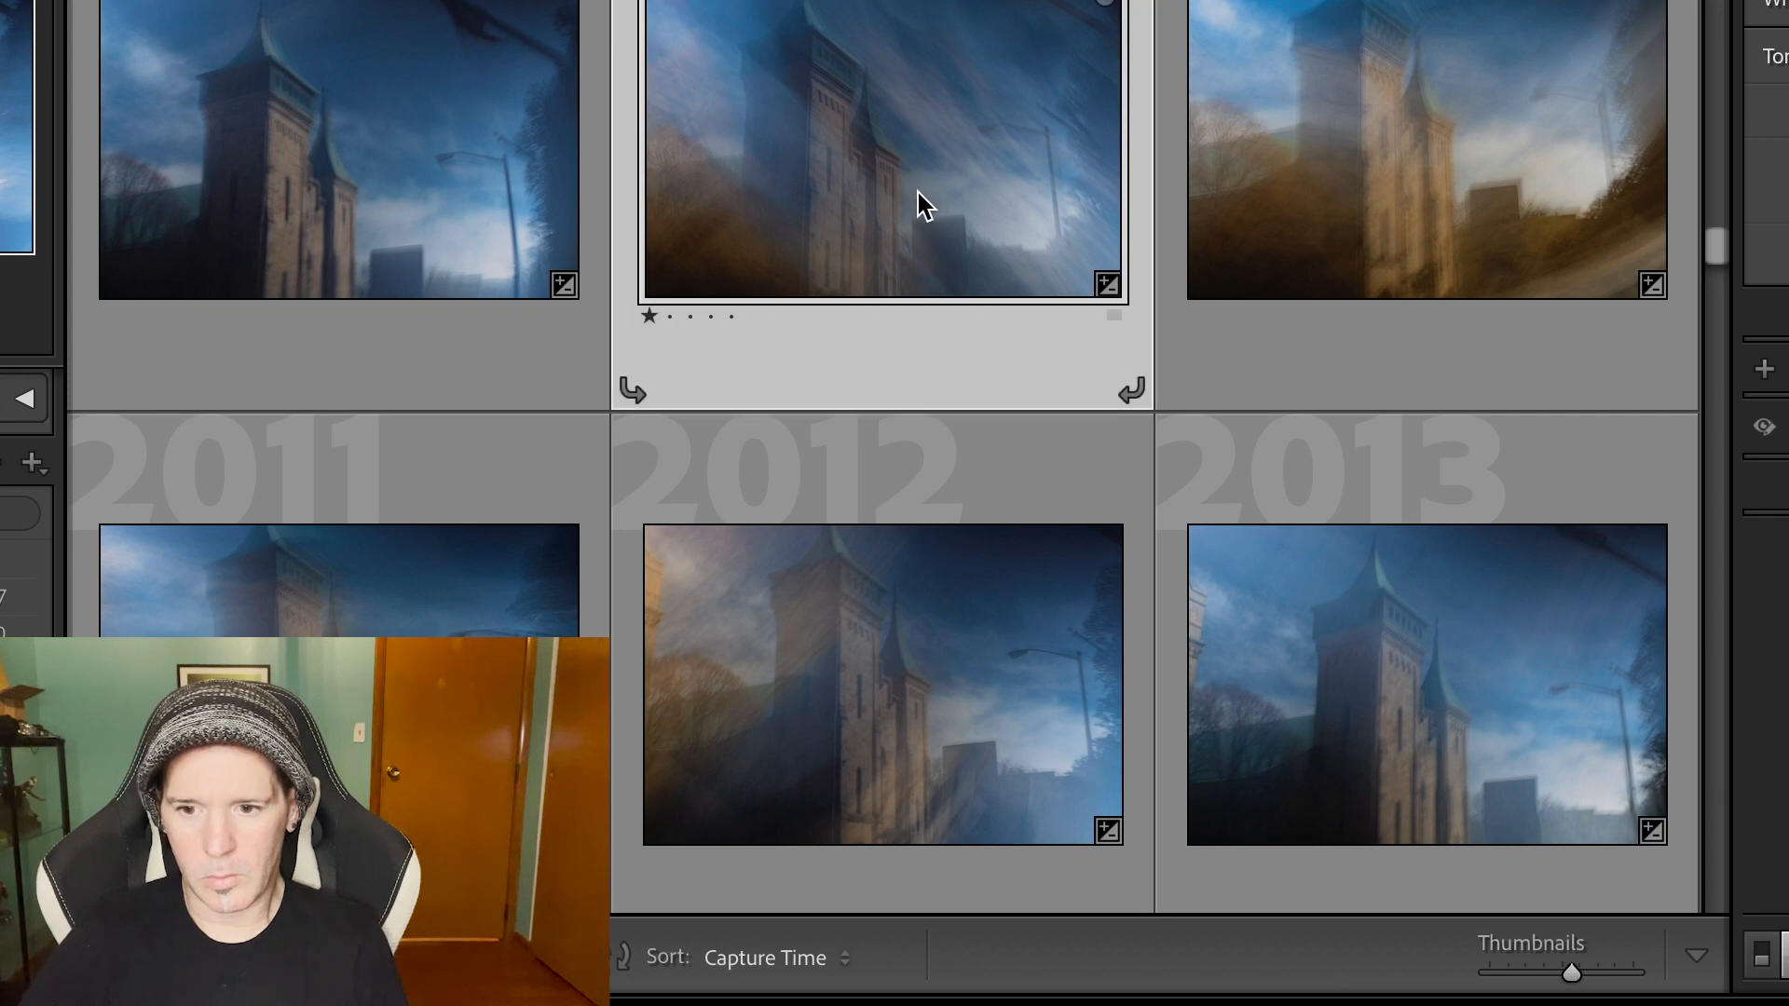
scroll(922, 199, down, 5)
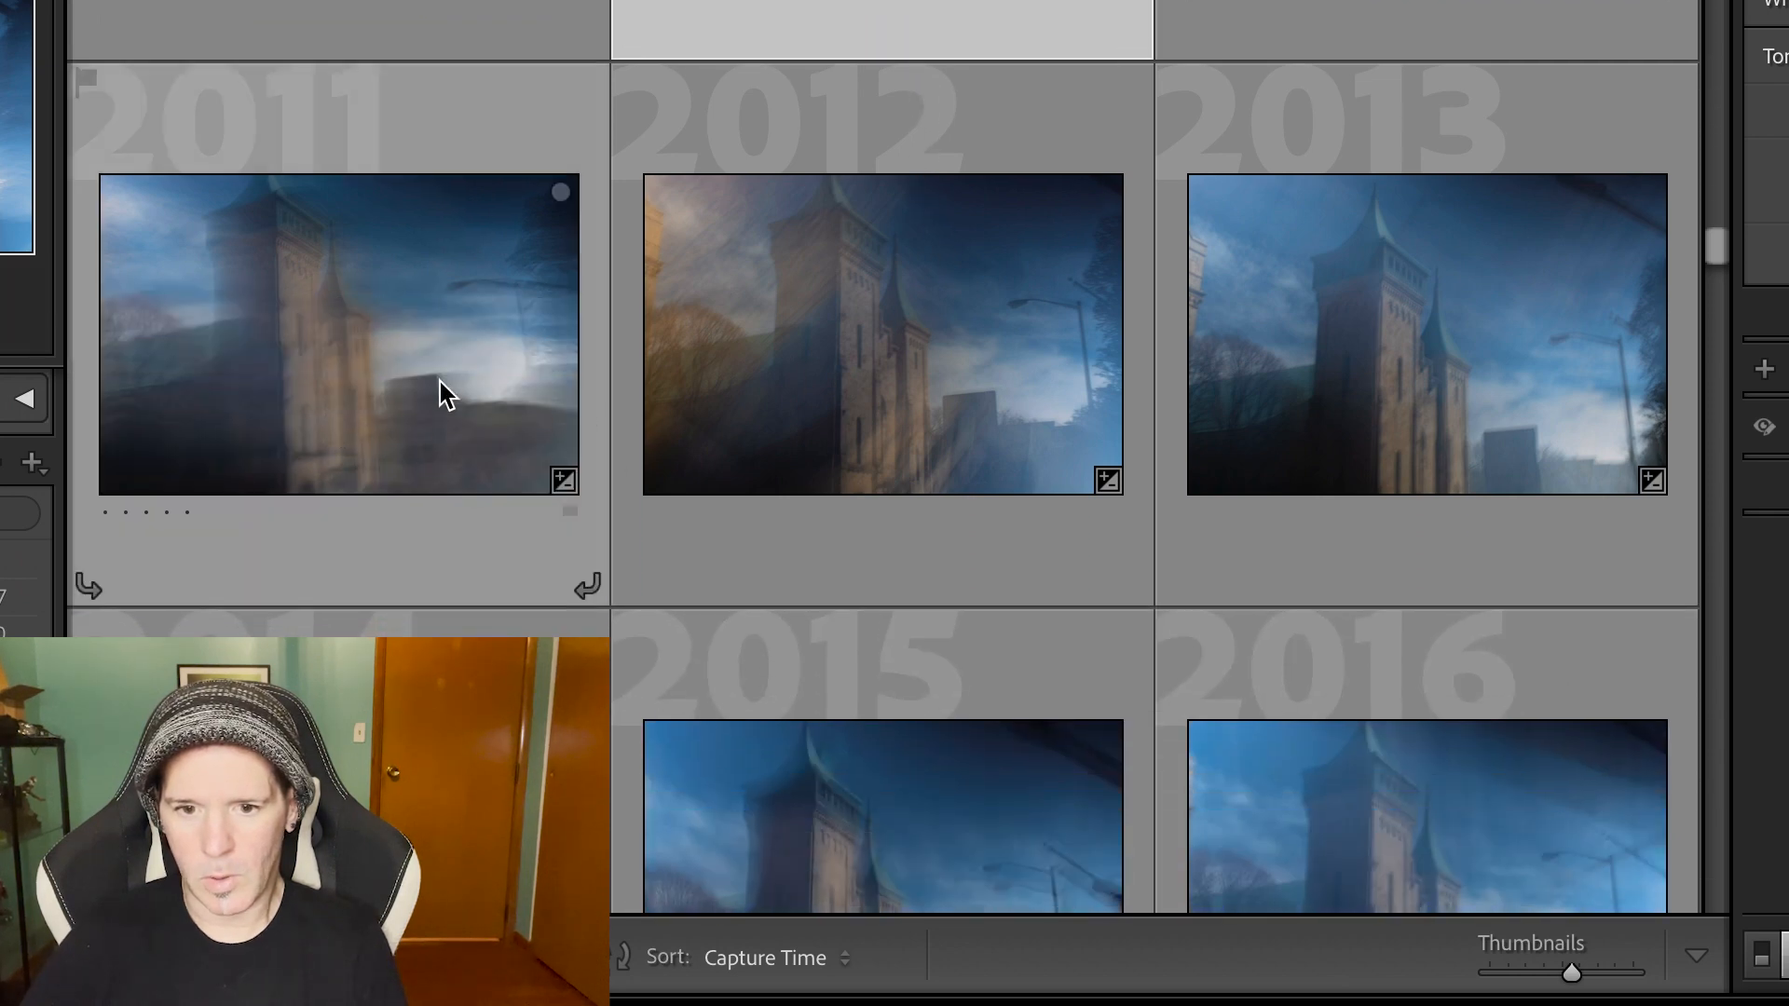
scroll(428, 373, down, 2)
click(405, 284)
scroll(410, 291, down, 3)
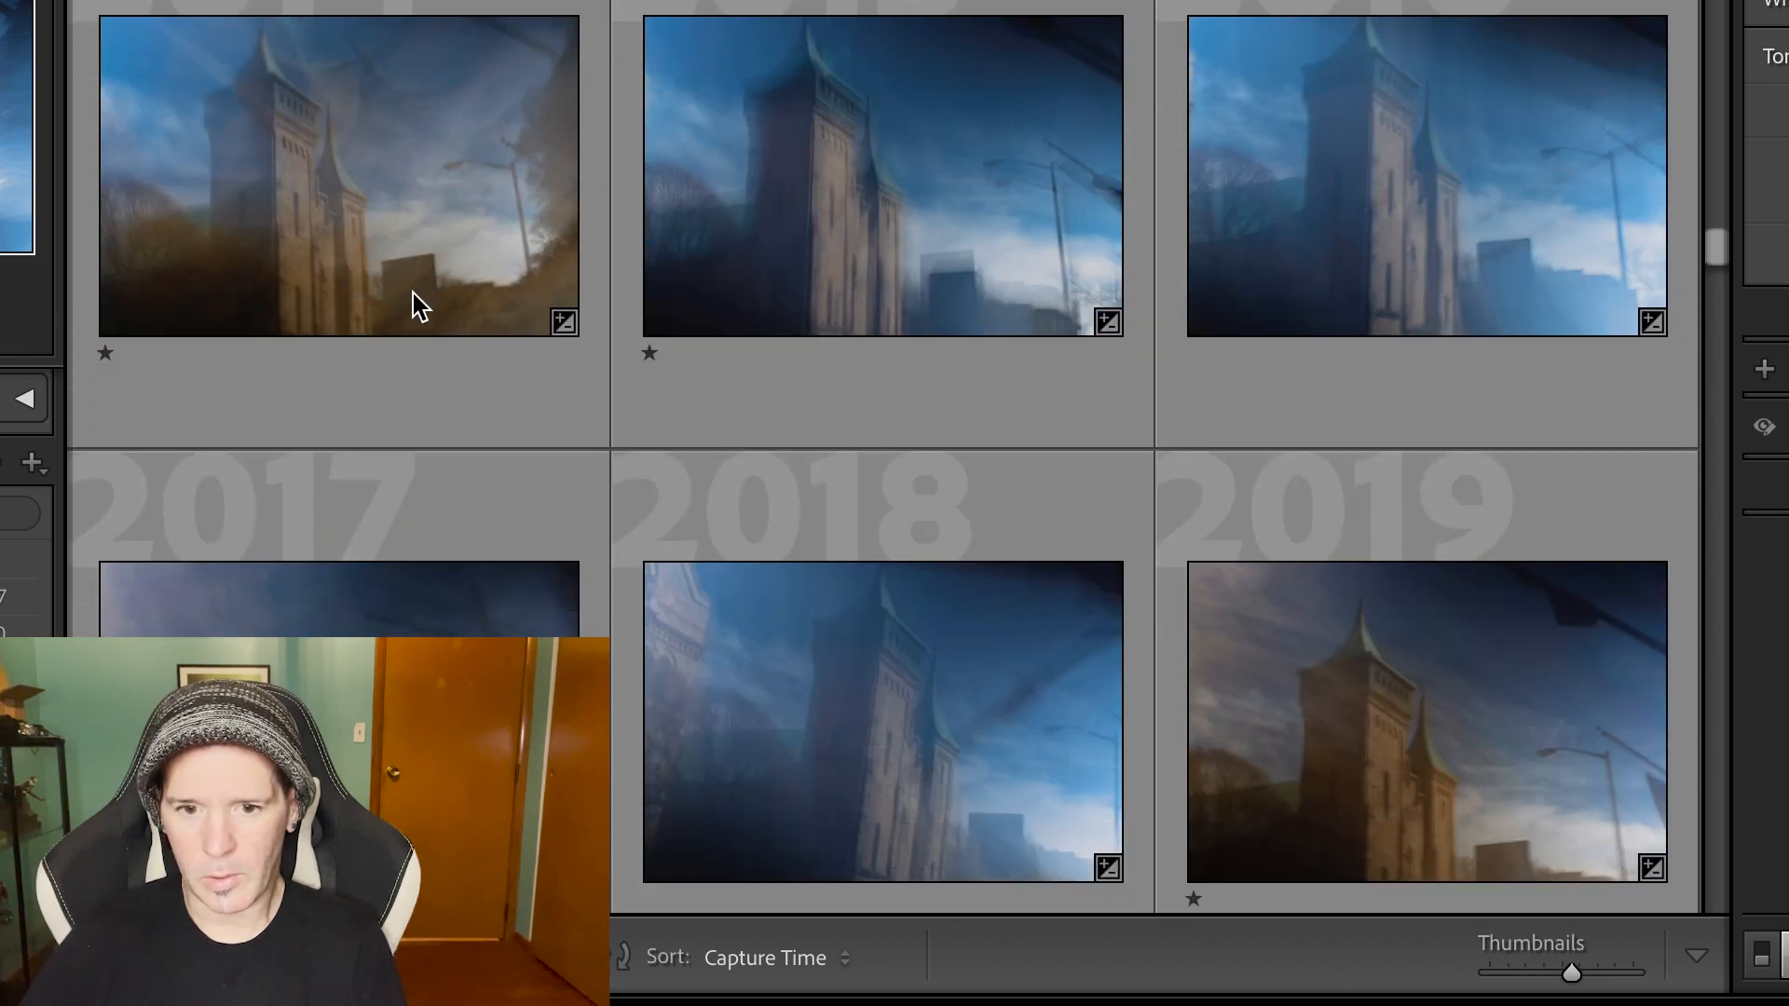
scroll(794, 353, down, 1)
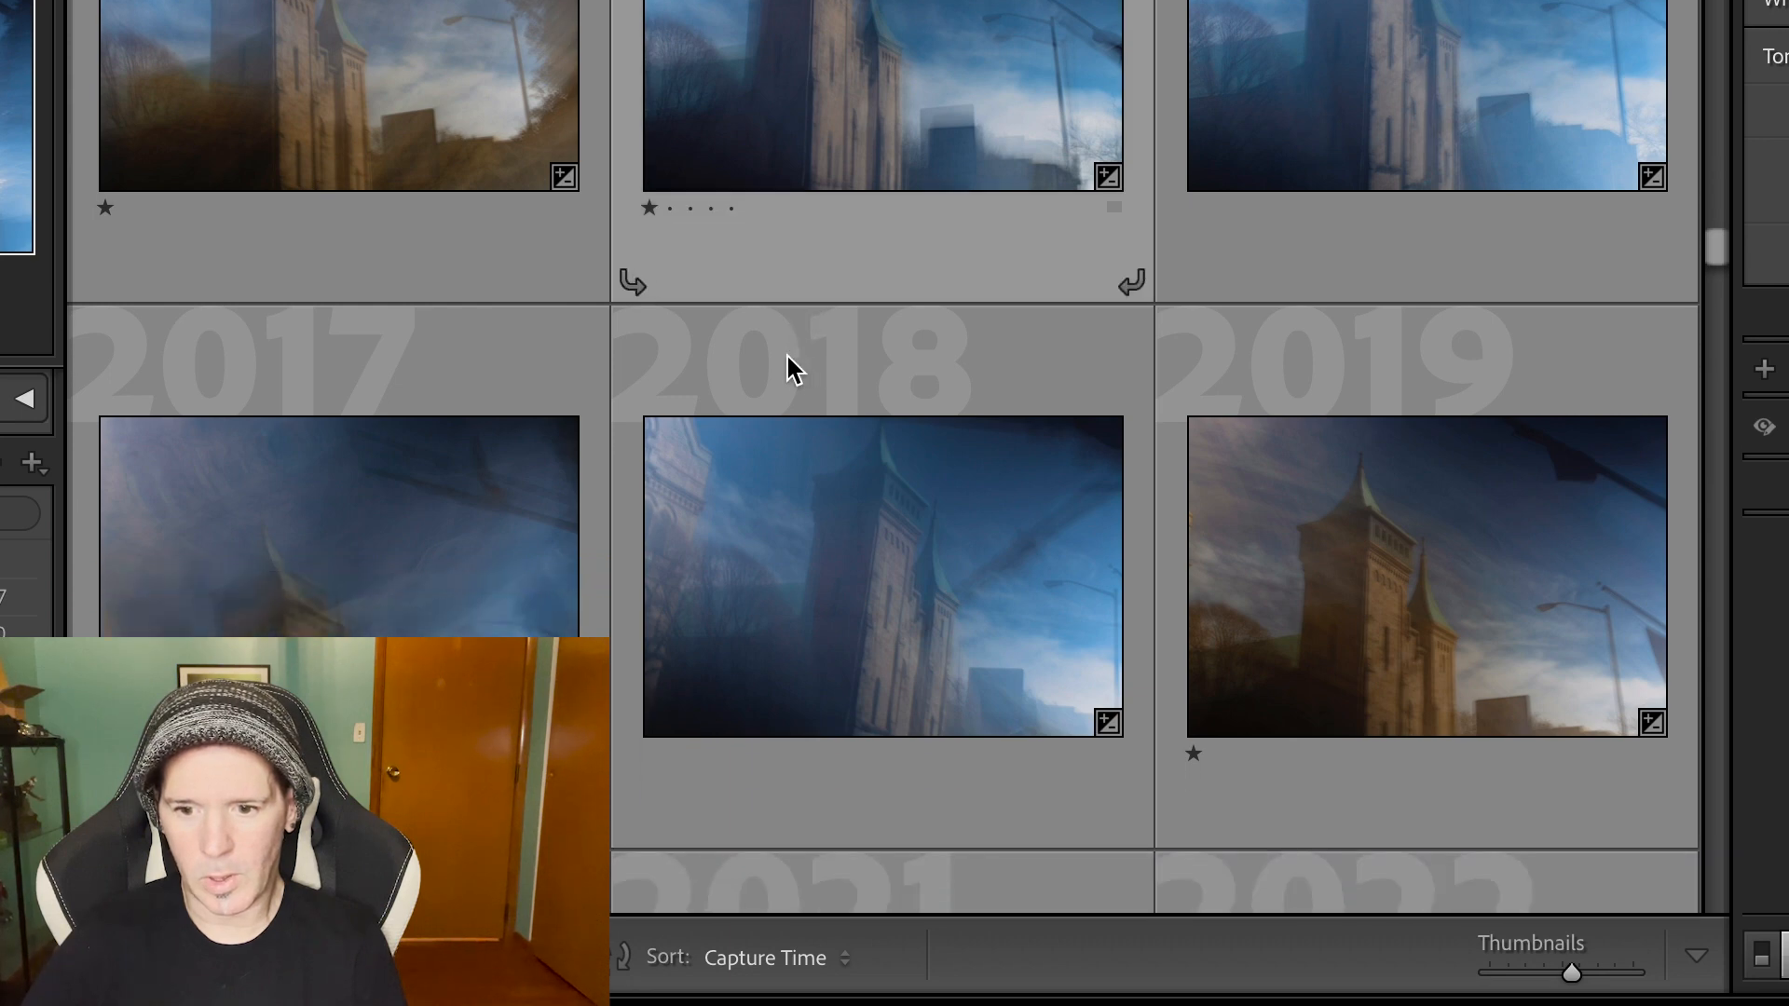
scroll(643, 332, up, 1)
scroll(771, 342, down, 5)
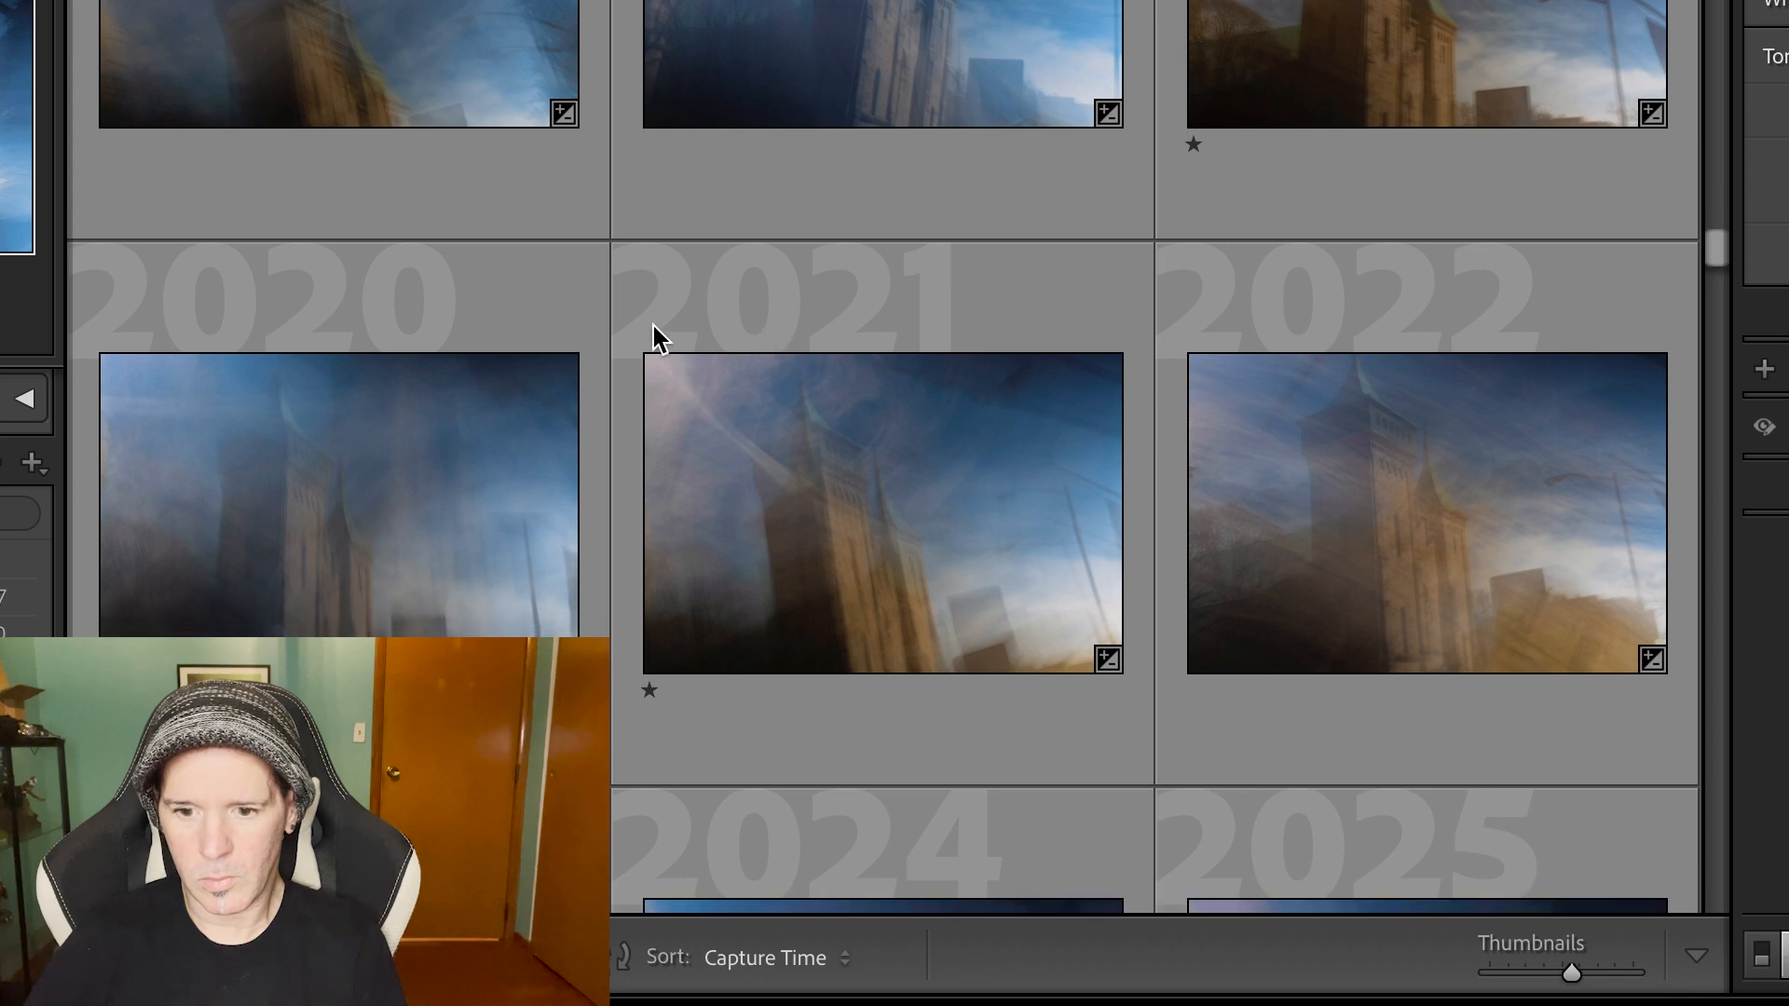
Select tower photos 2021, 2023 and 2036 together as candidates from the series
click(867, 573)
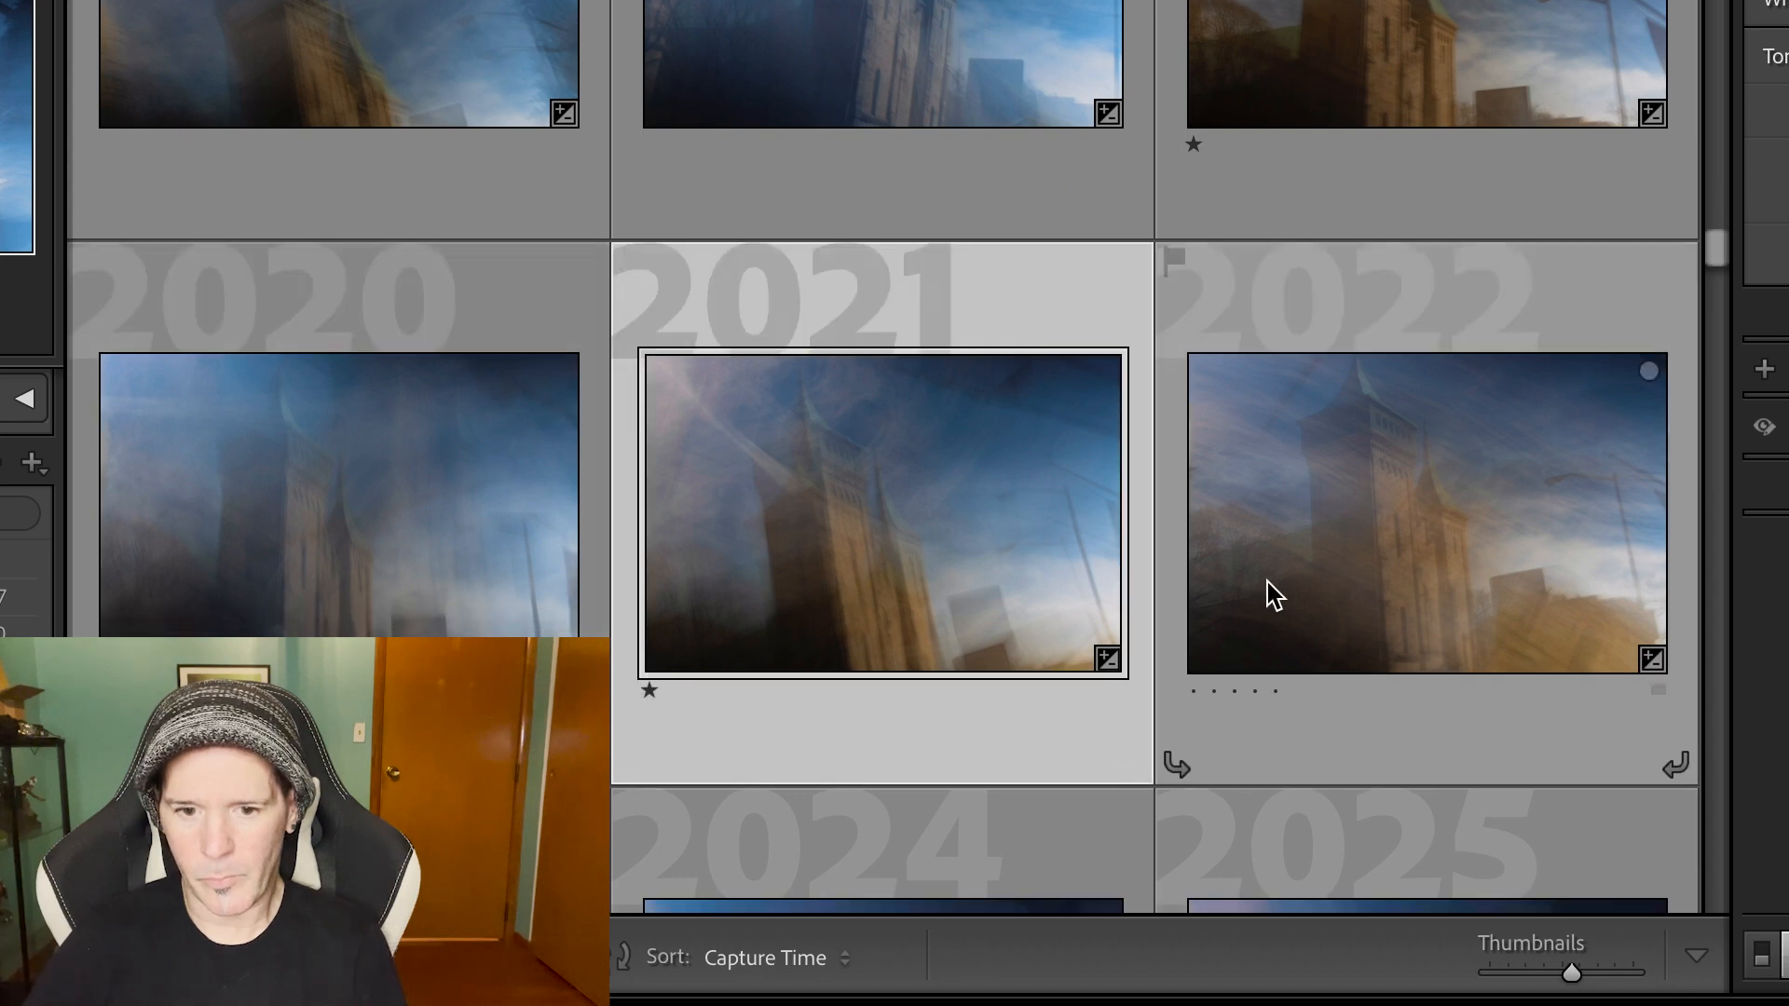
scroll(1349, 601, down, 5)
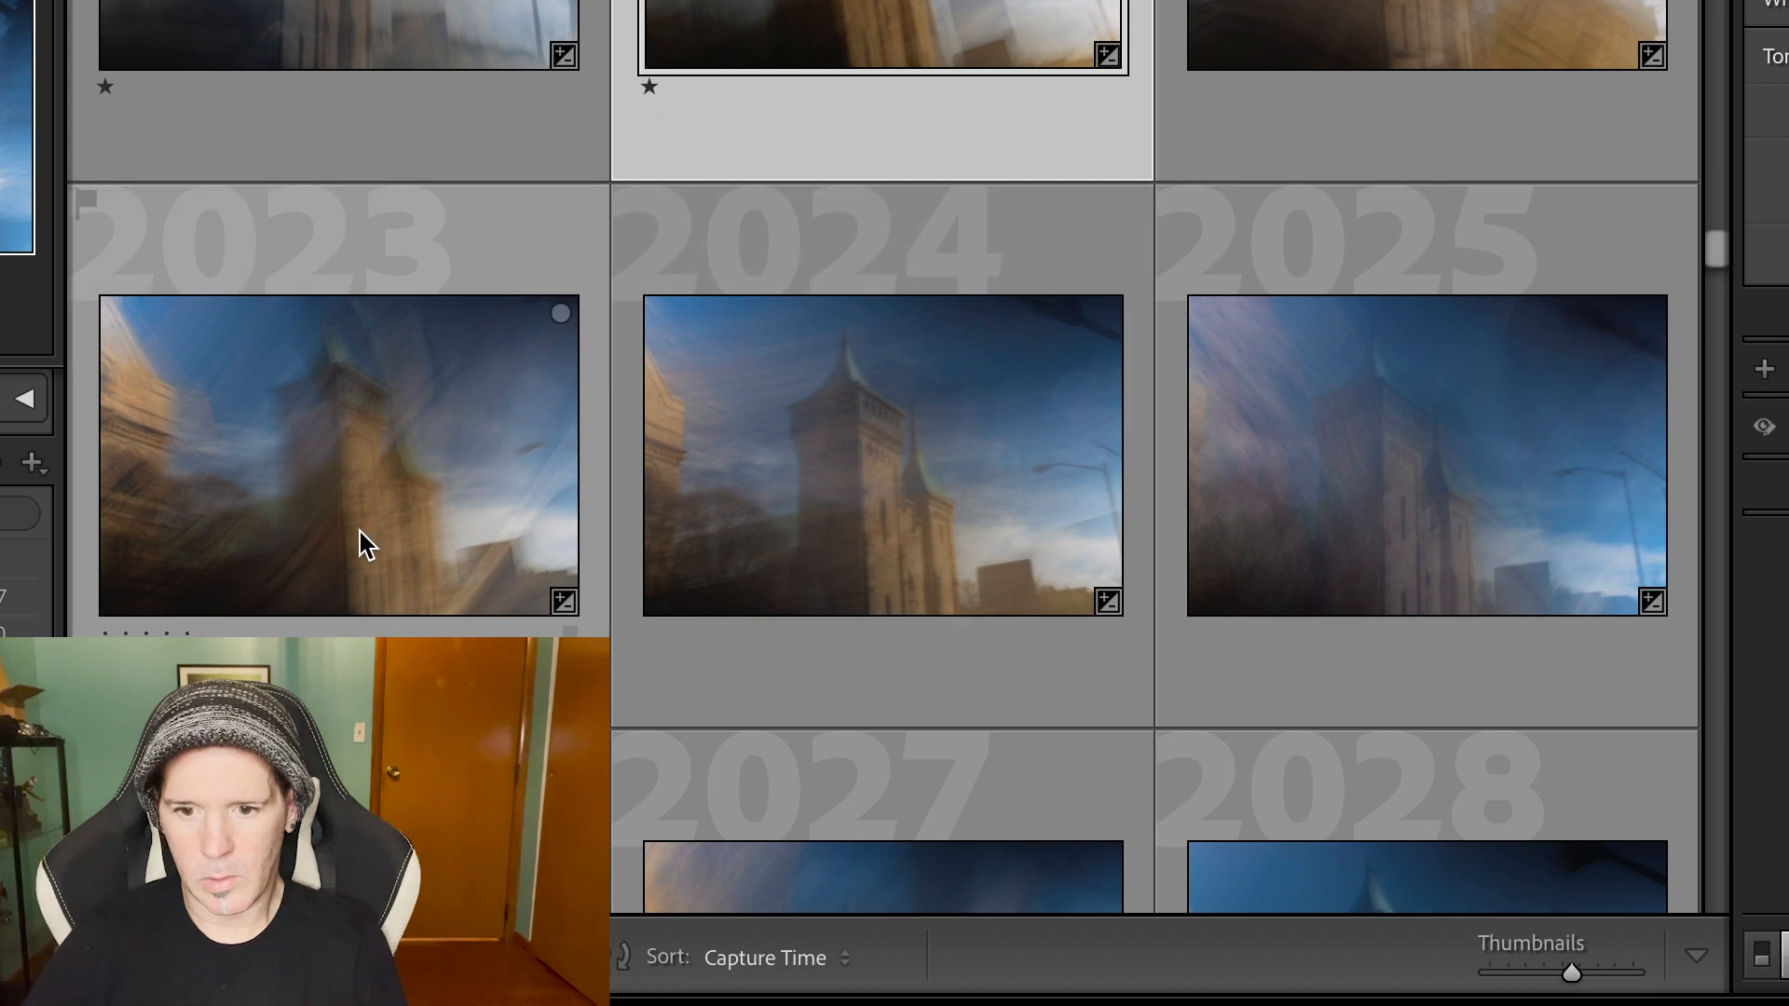
click(360, 531)
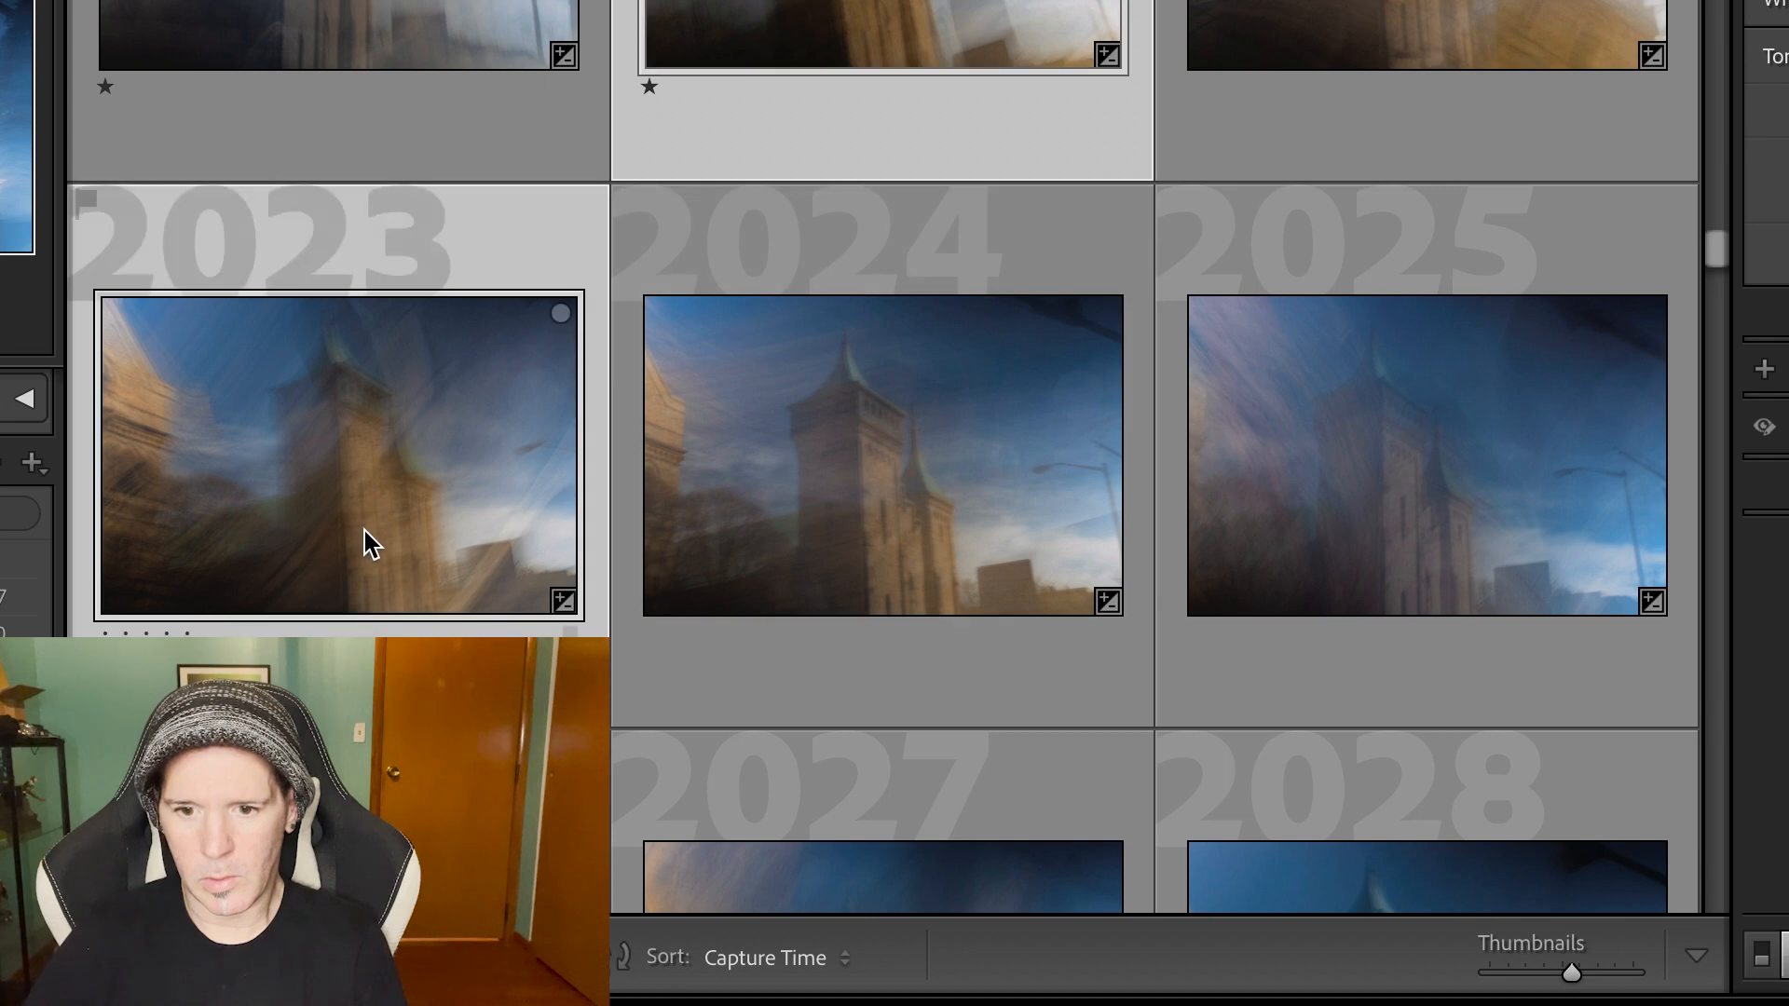
scroll(362, 531, down, 10)
scroll(362, 533, down, 8)
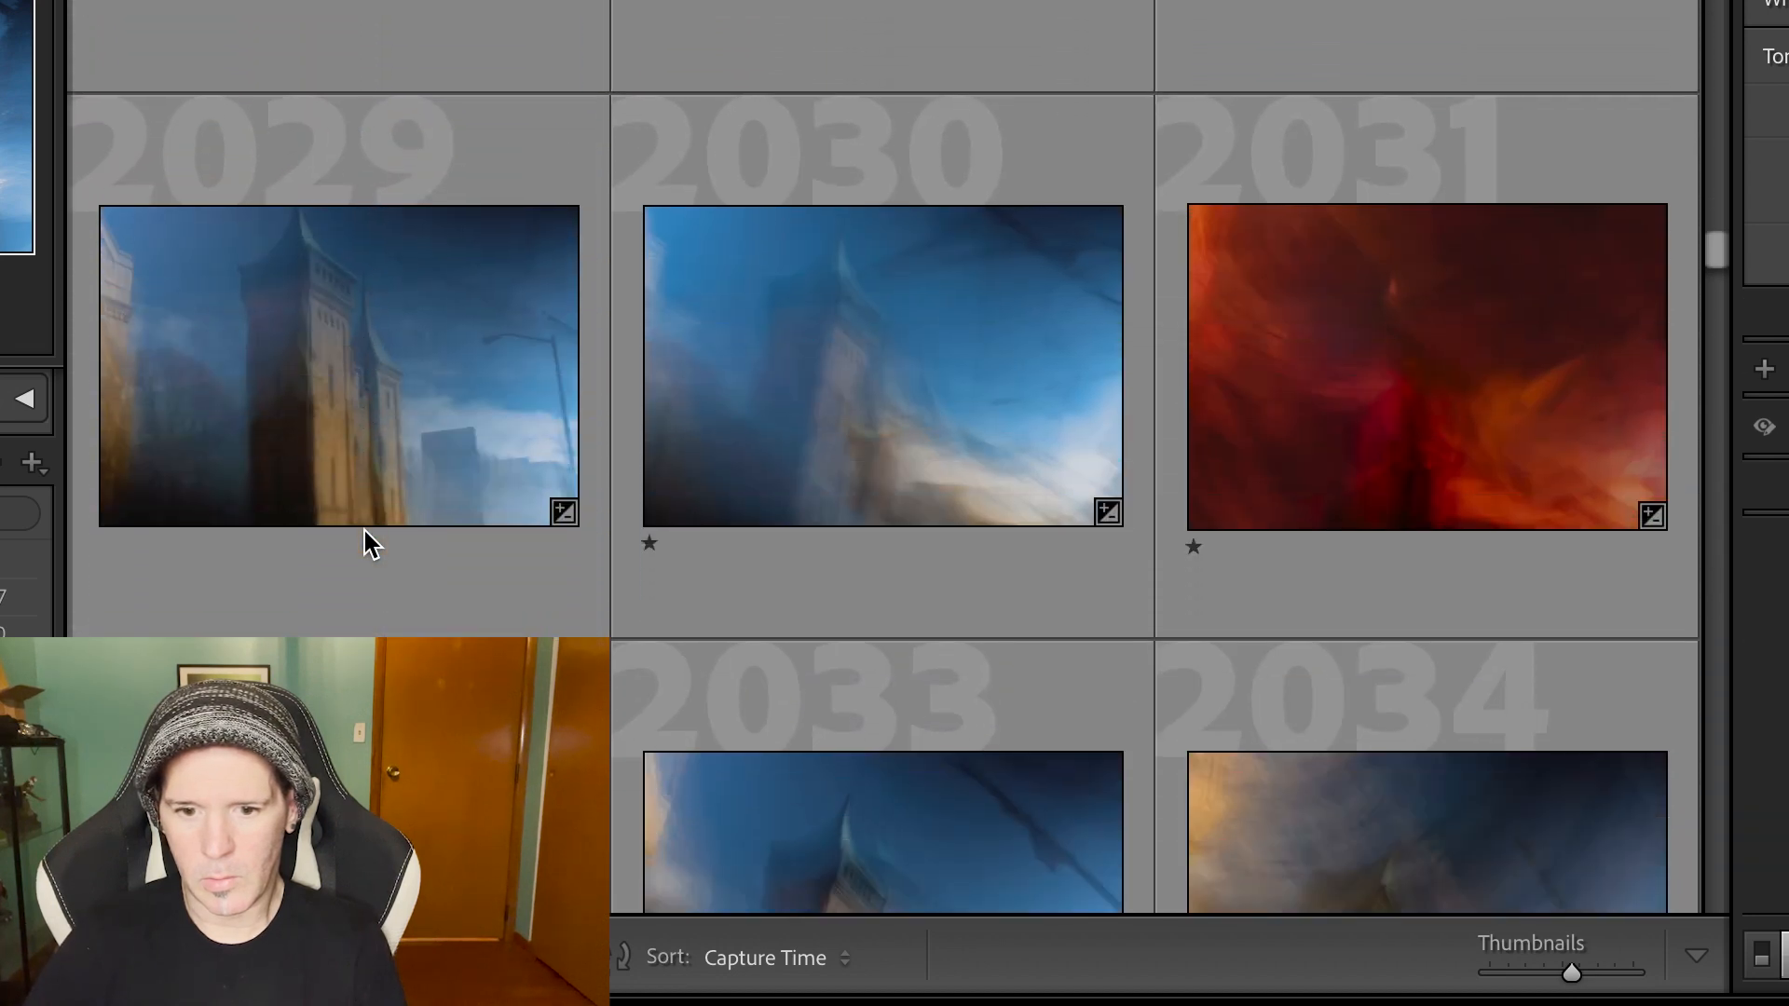
scroll(1103, 542, down, 2)
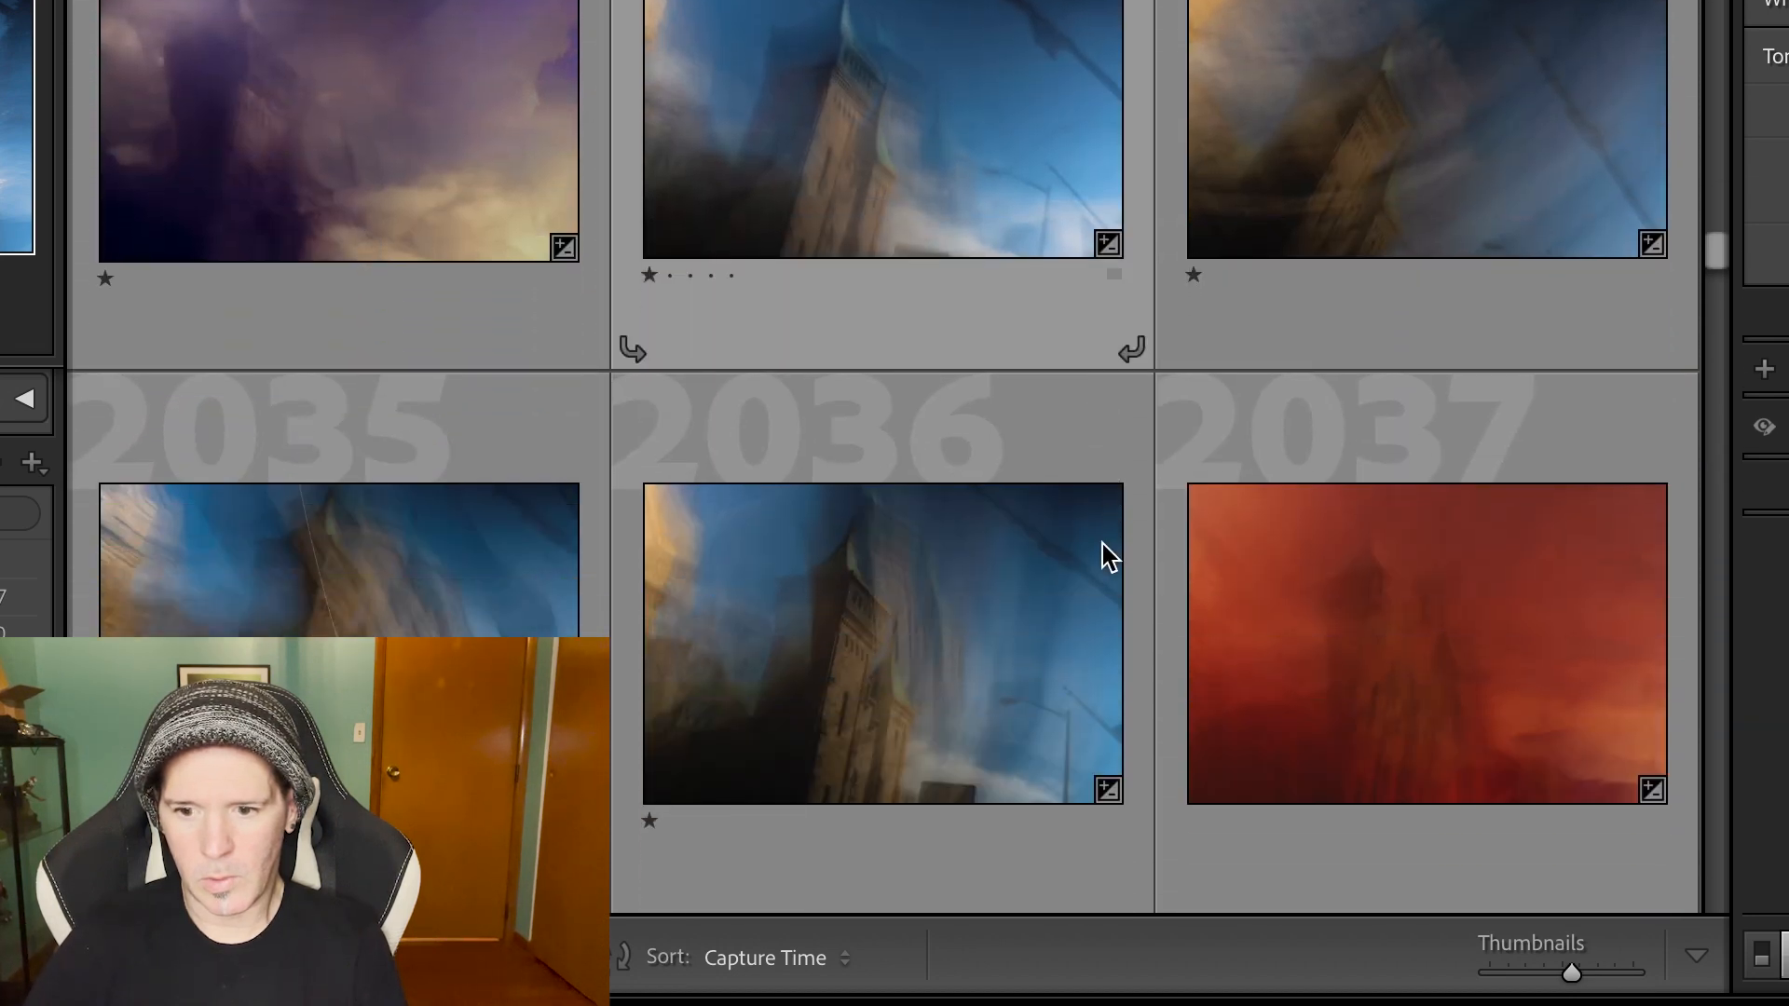
scroll(1028, 571, down, 5)
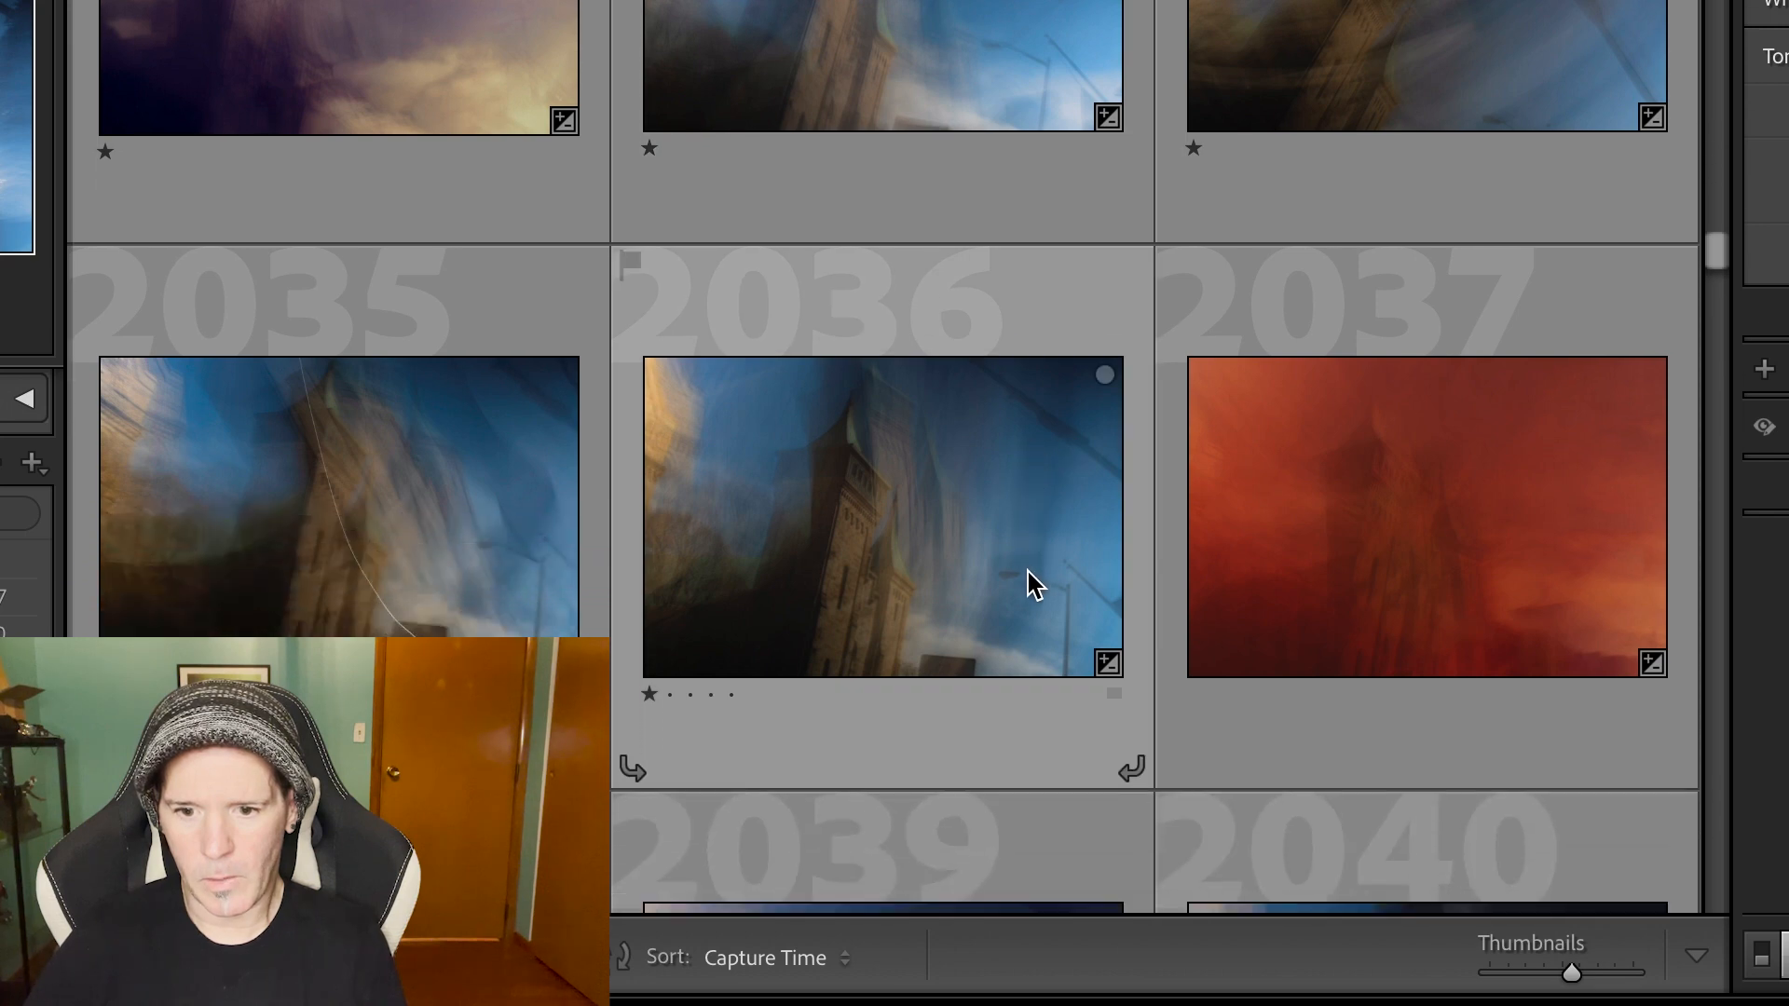
scroll(1028, 573, down, 5)
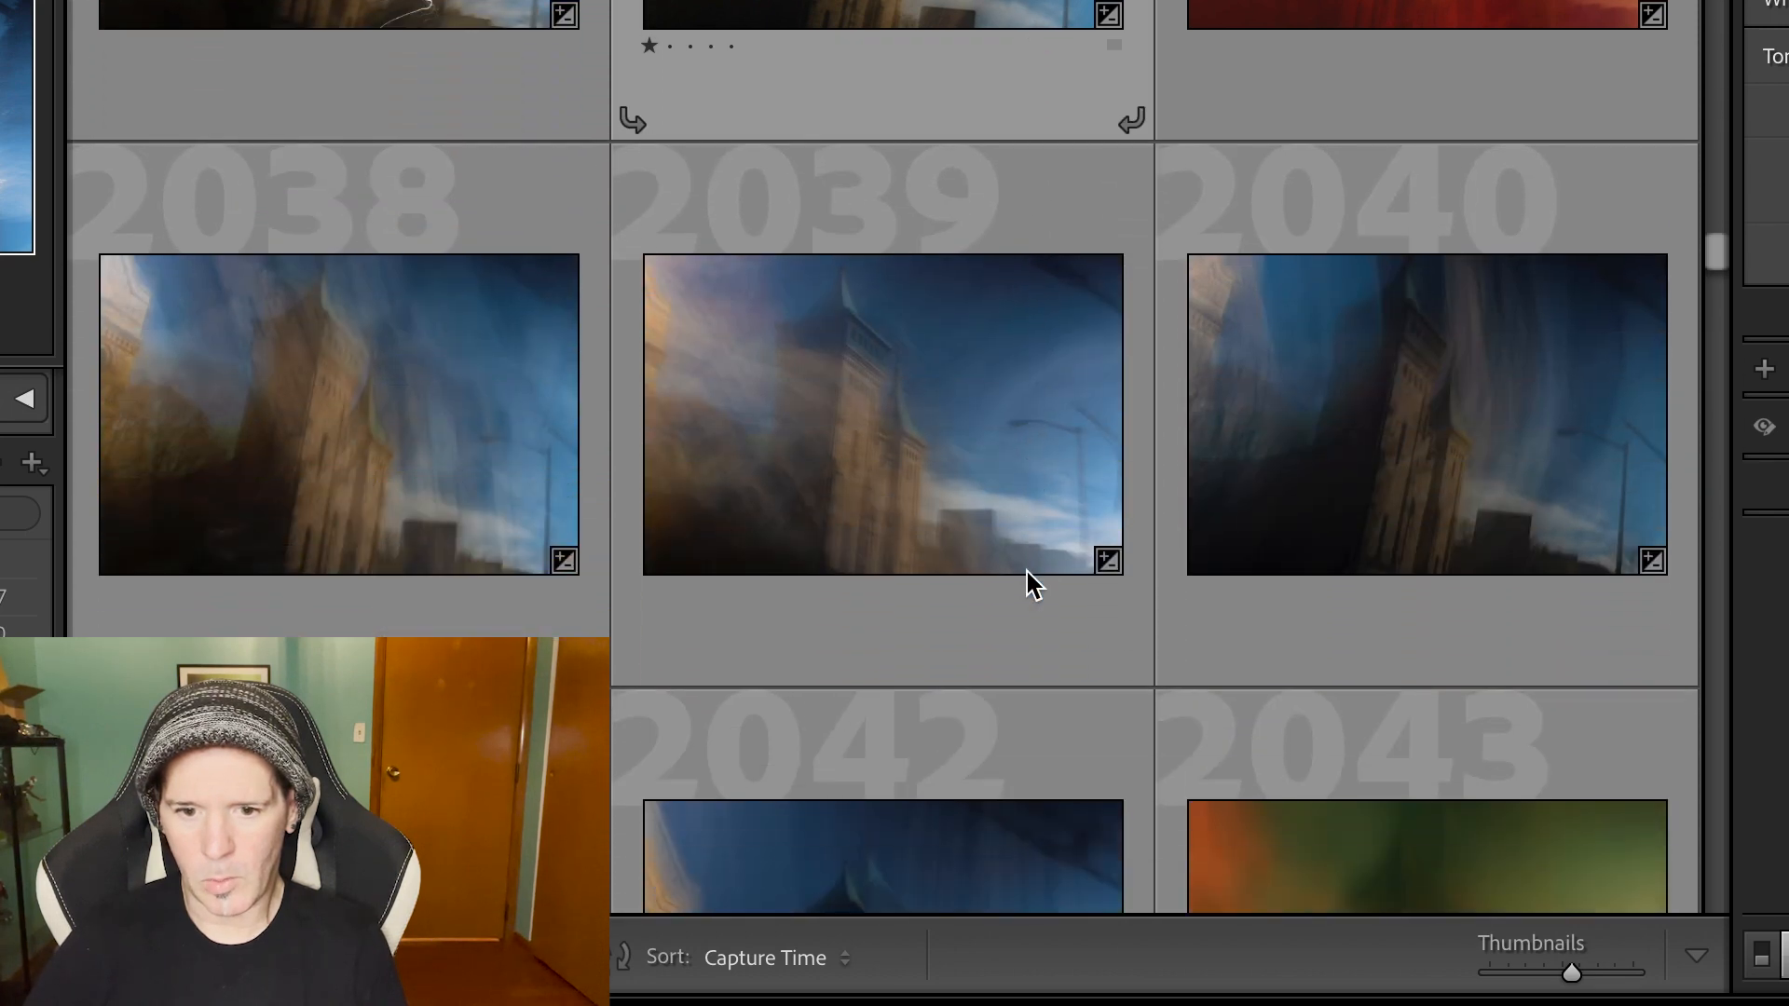
scroll(1027, 573, up, 6)
scroll(1025, 582, up, 5)
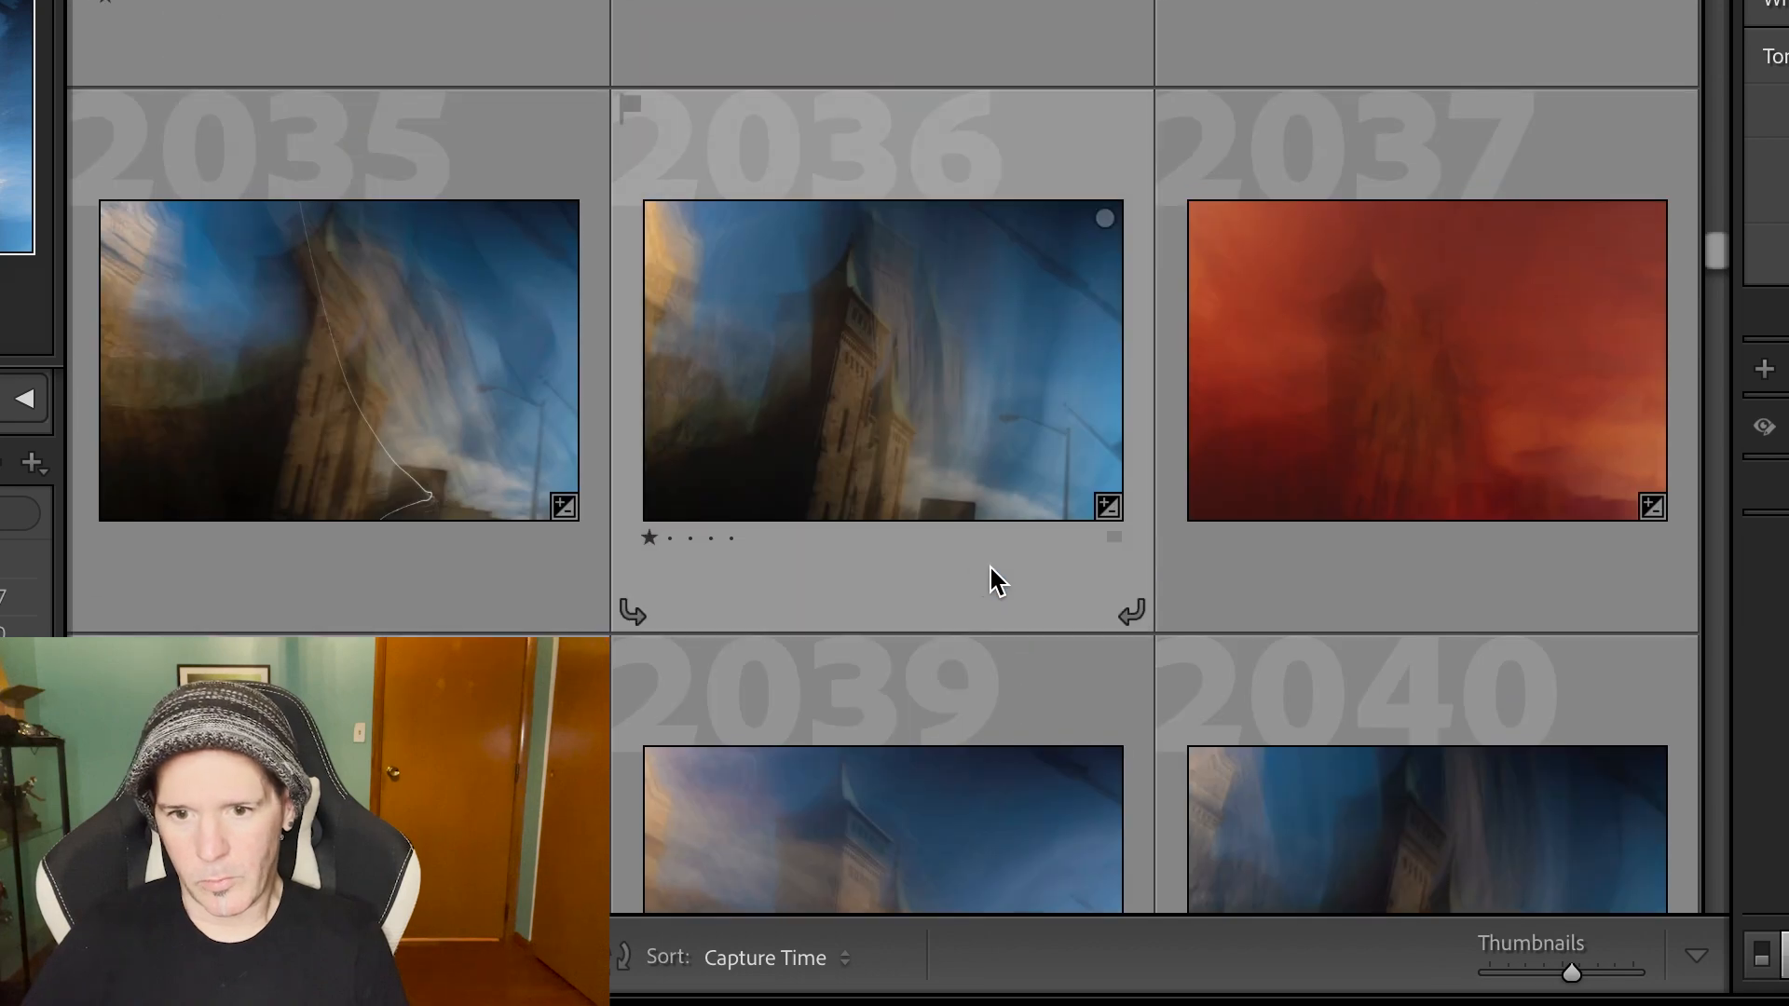
scroll(929, 582, up, 15)
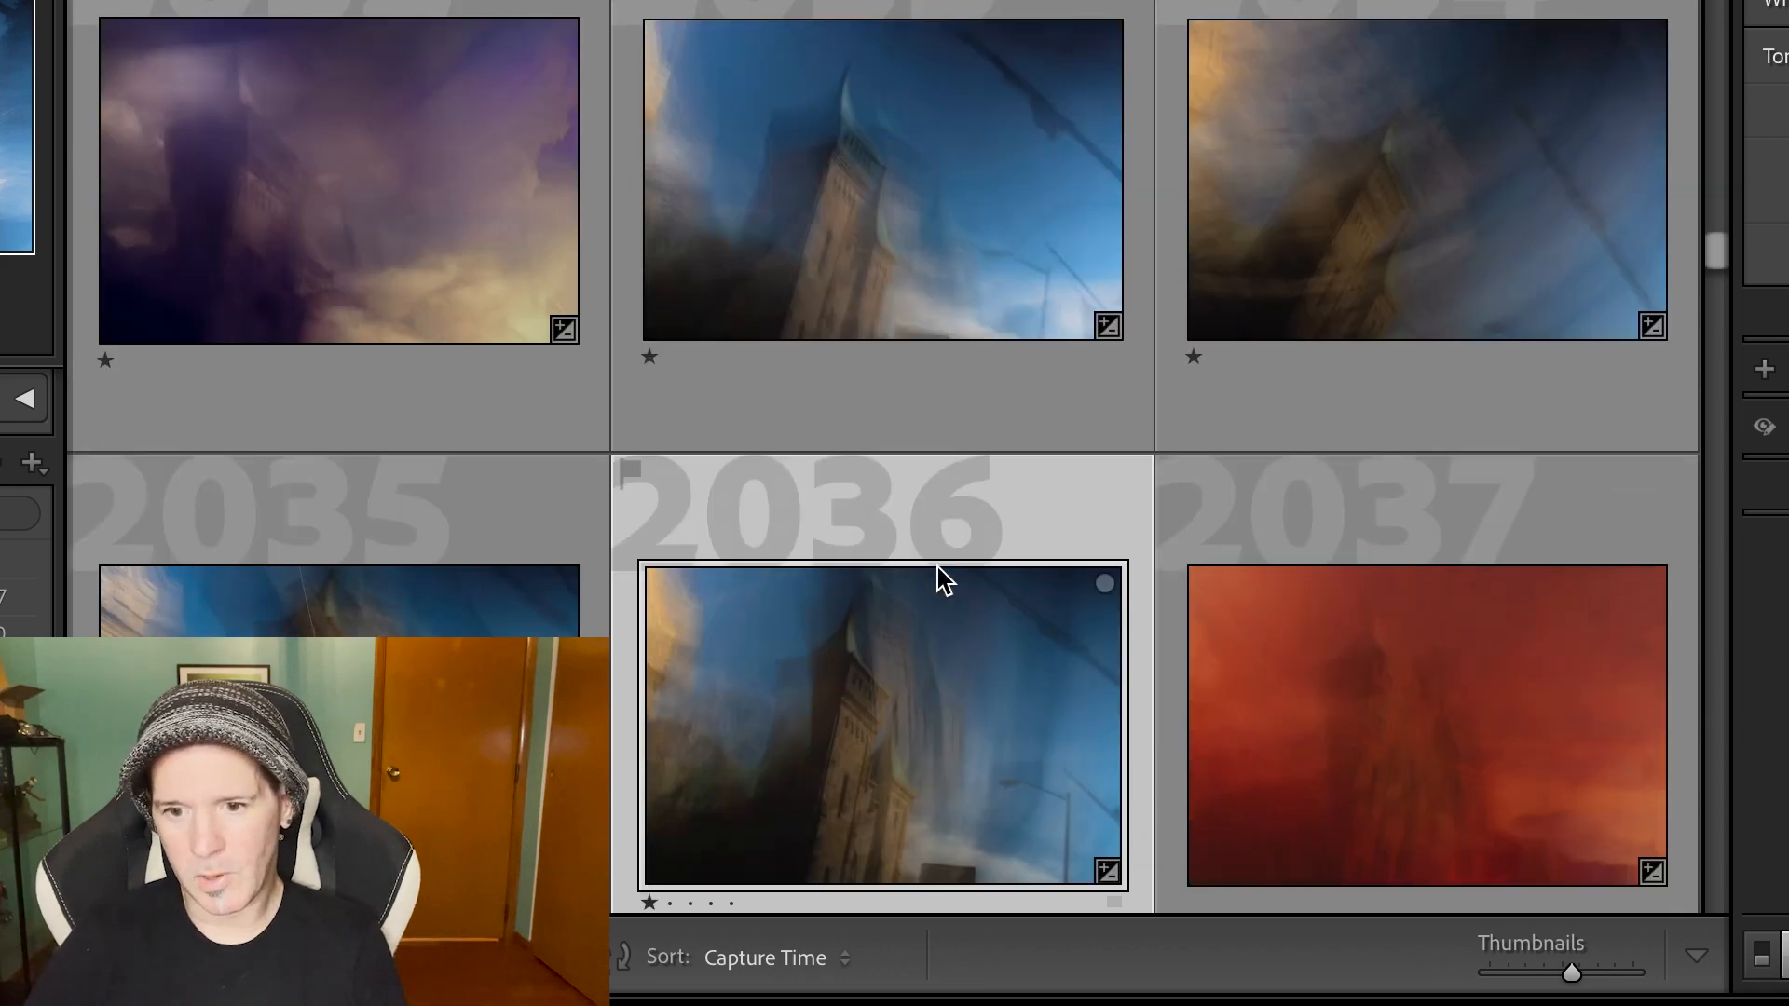
Review the tower photo grid back from 2036 to 2004 and forward again, checking the shots already selected as candidates
scroll(929, 562, up, 8)
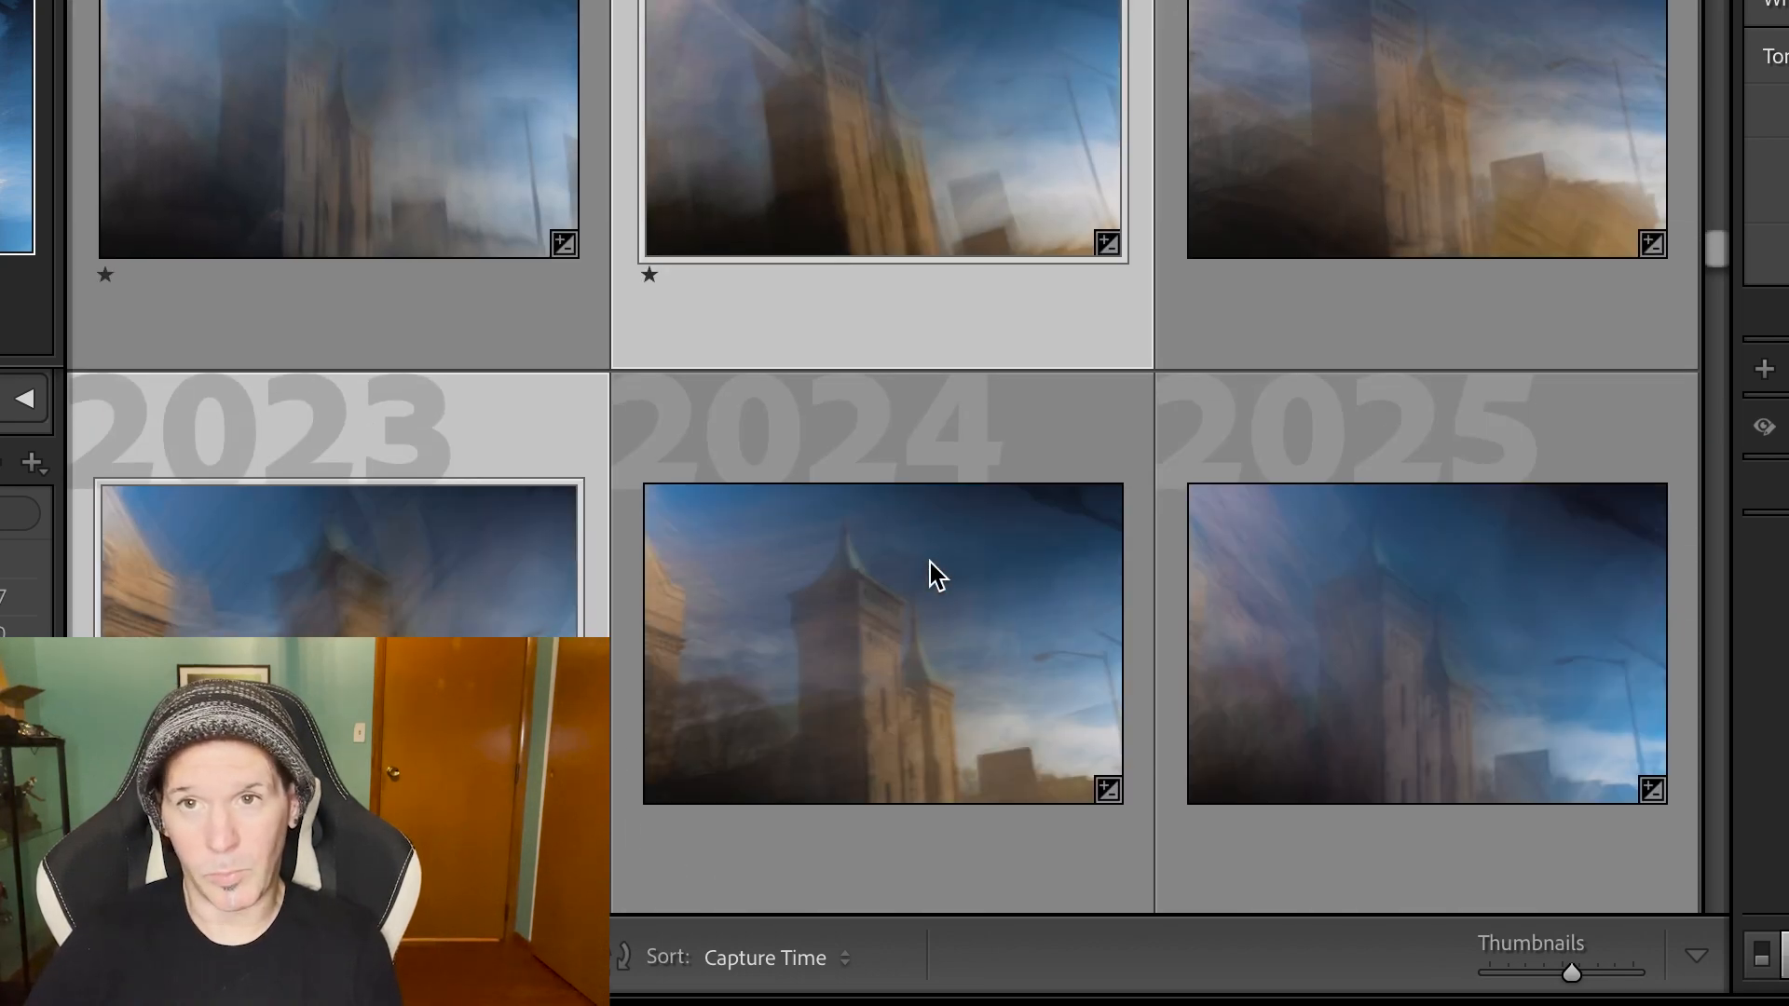
scroll(930, 562, up, 4)
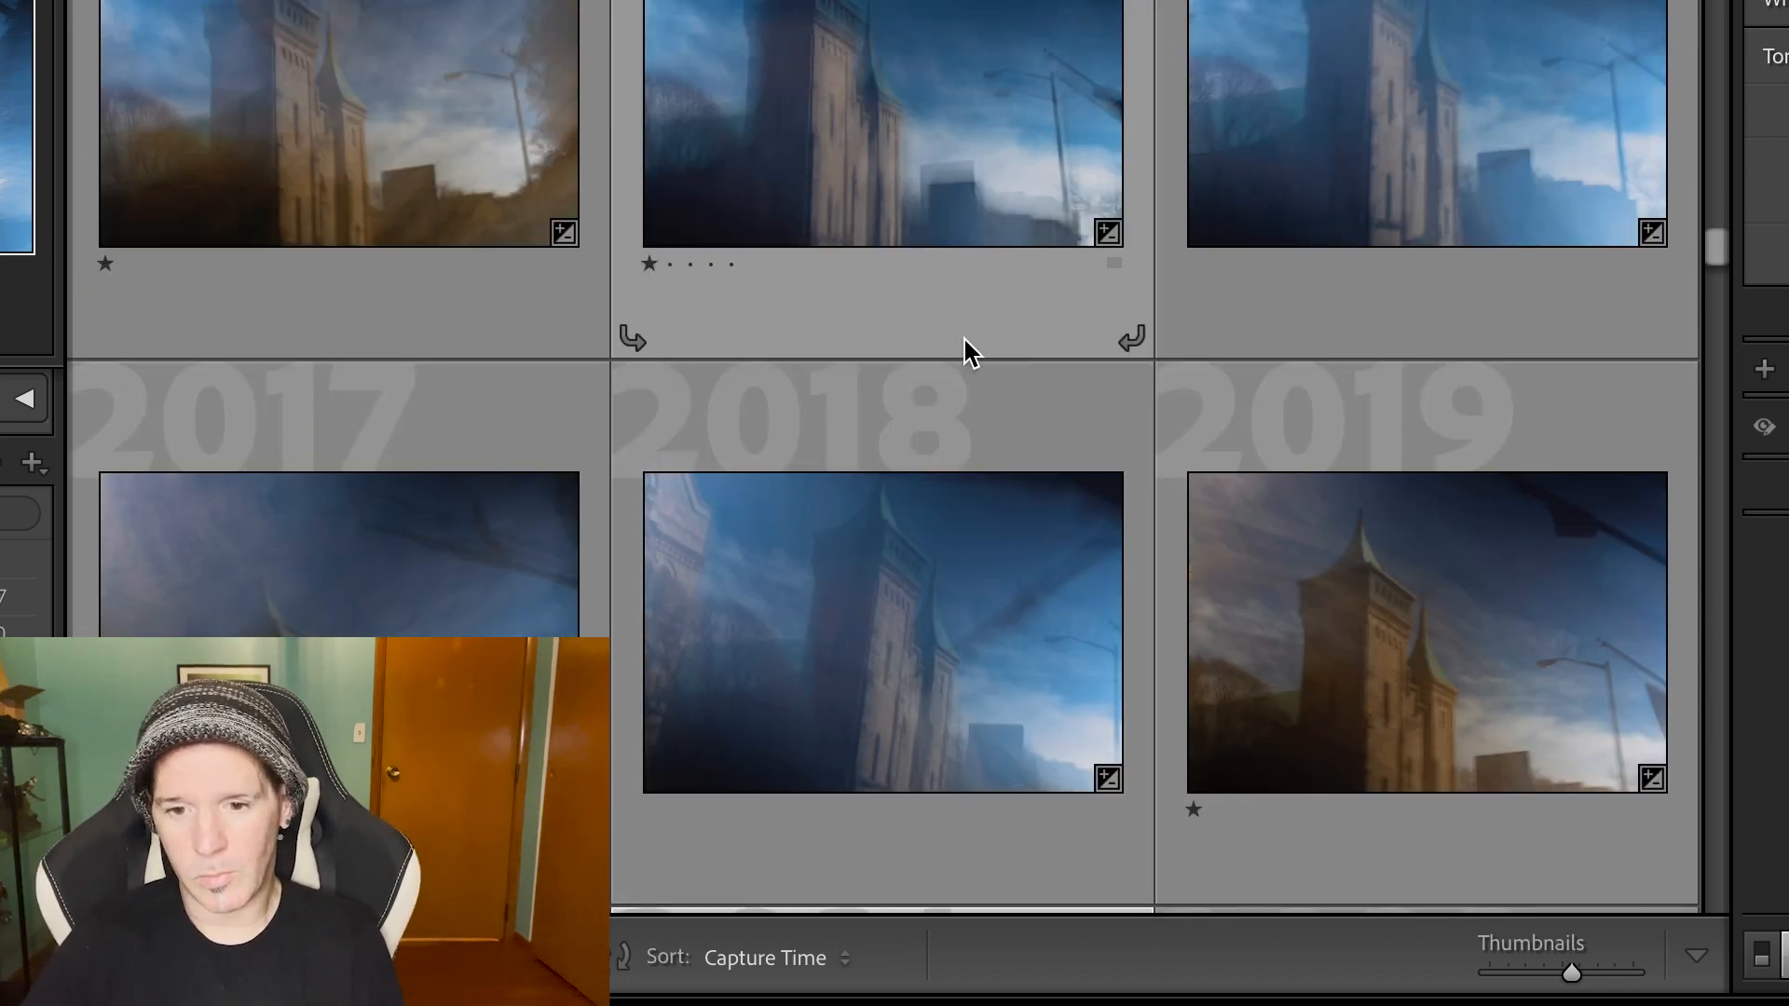
scroll(953, 332, up, 12)
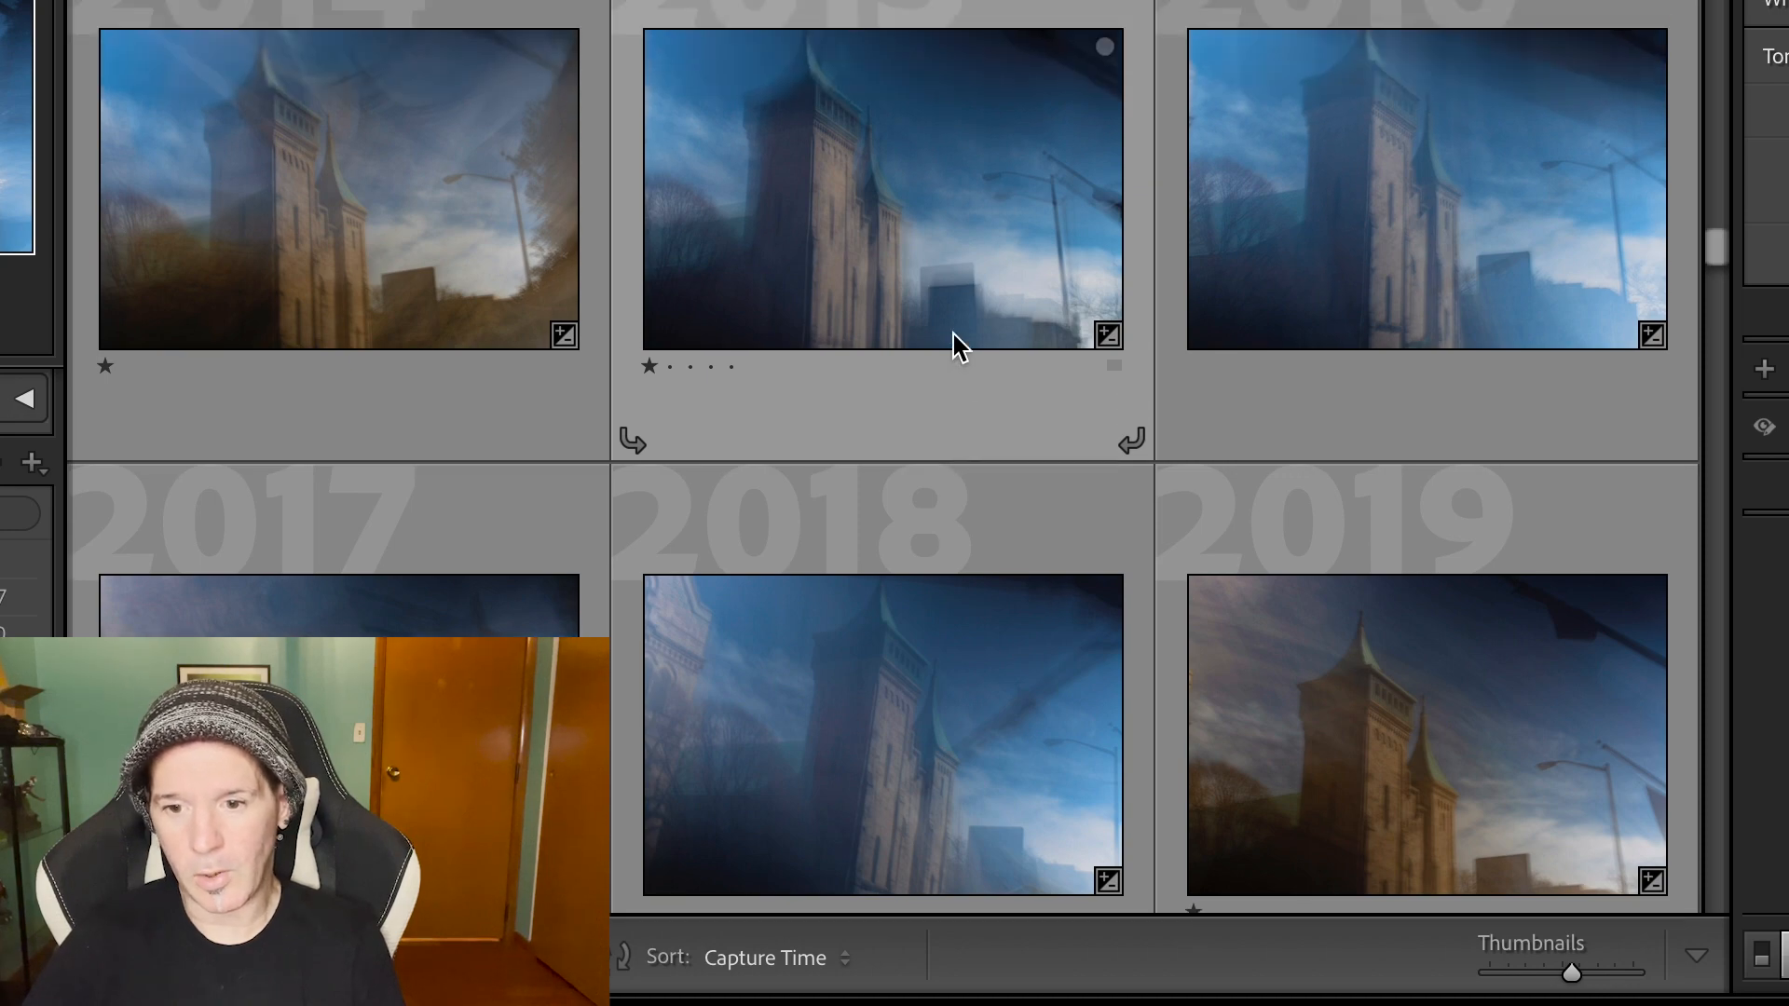
scroll(953, 332, up, 4)
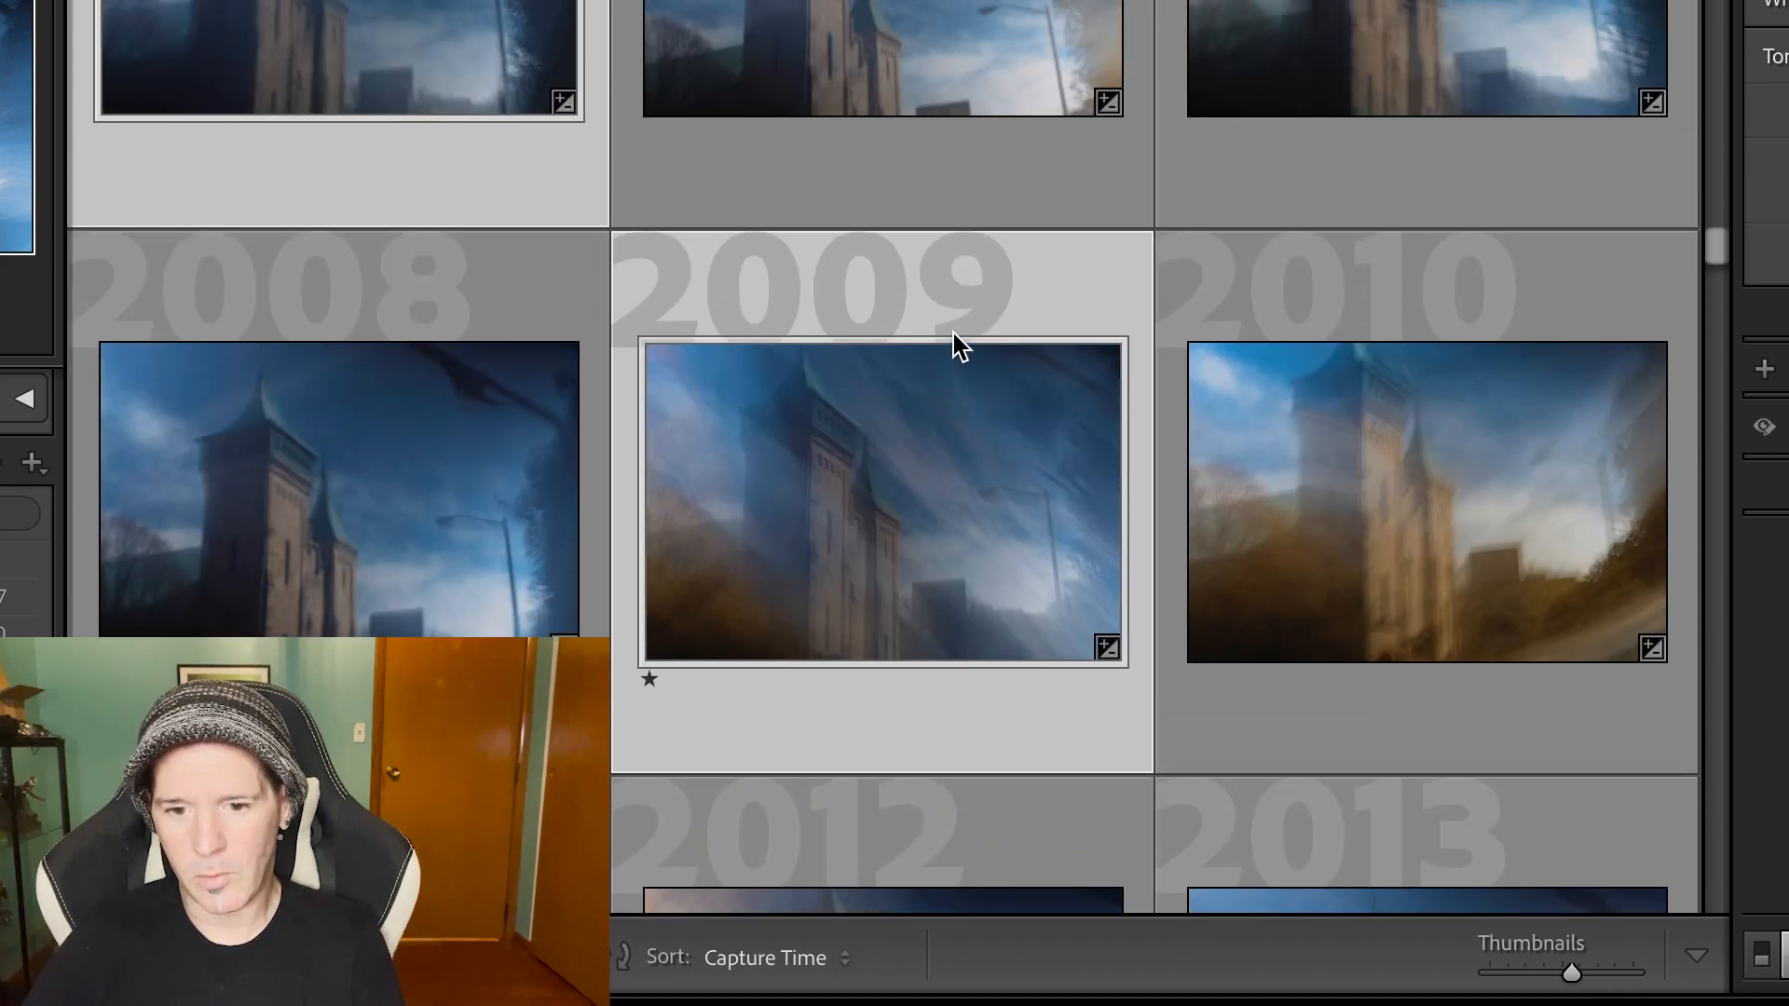
scroll(959, 347, up, 3)
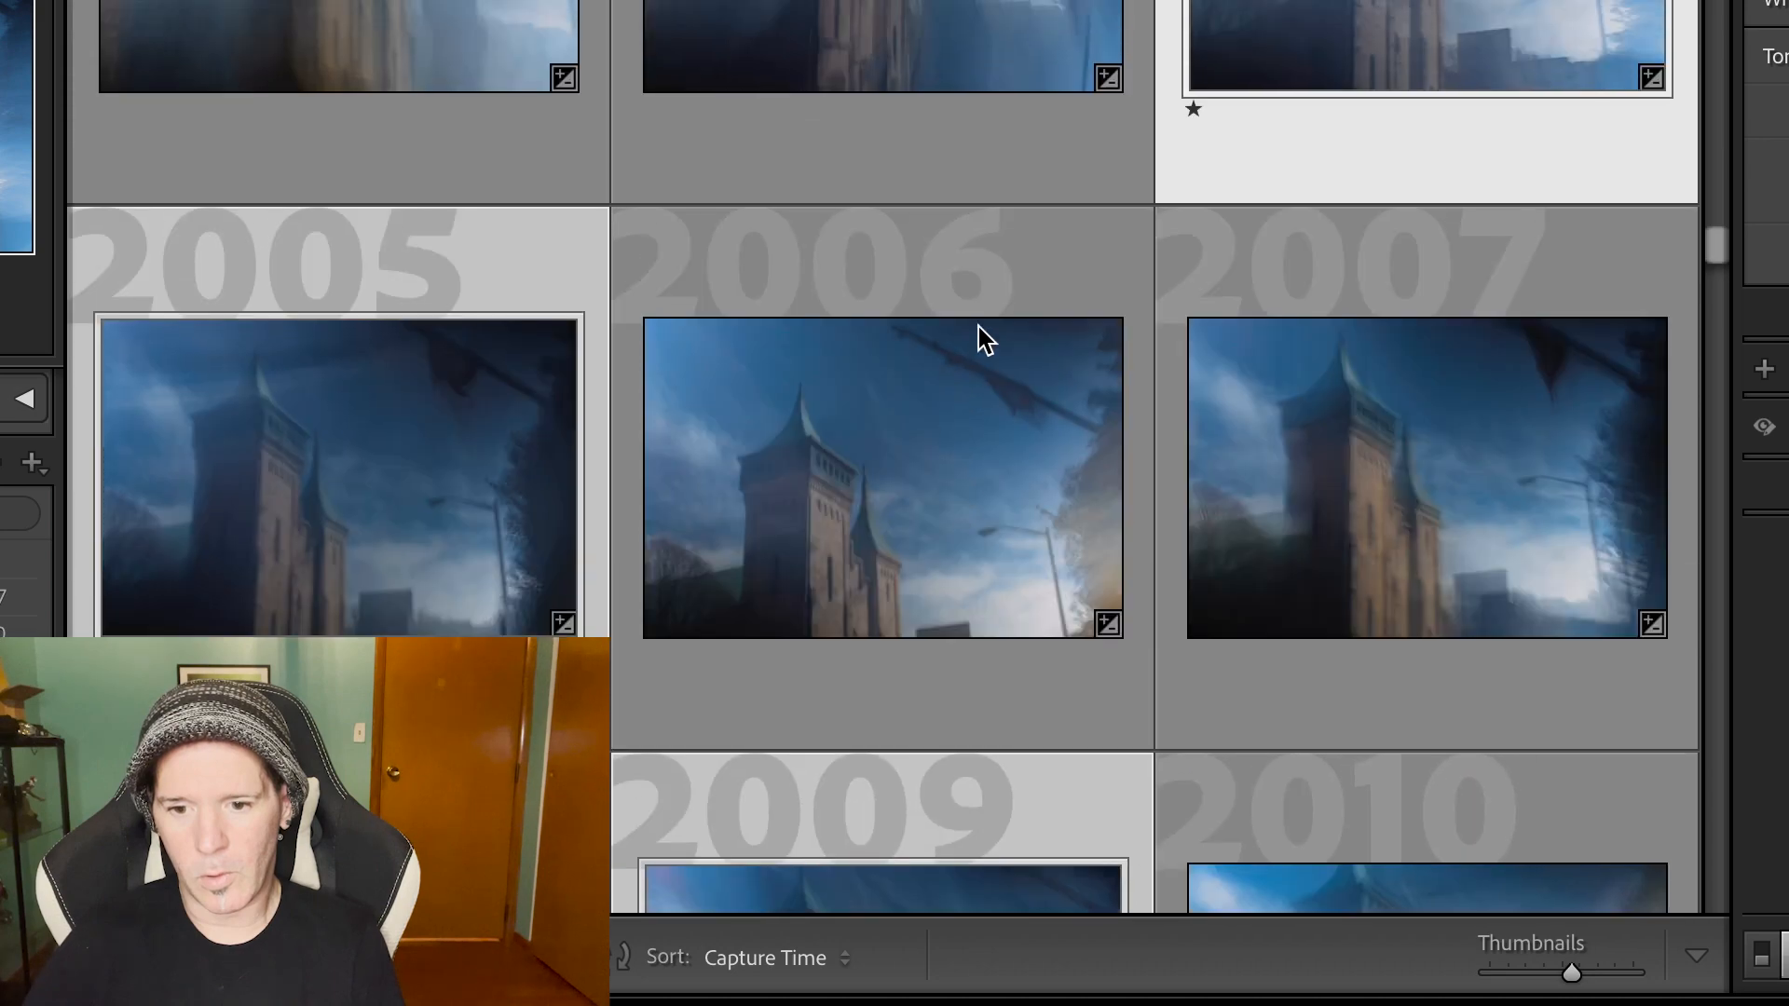
scroll(739, 352, down, 6)
scroll(843, 371, down, 15)
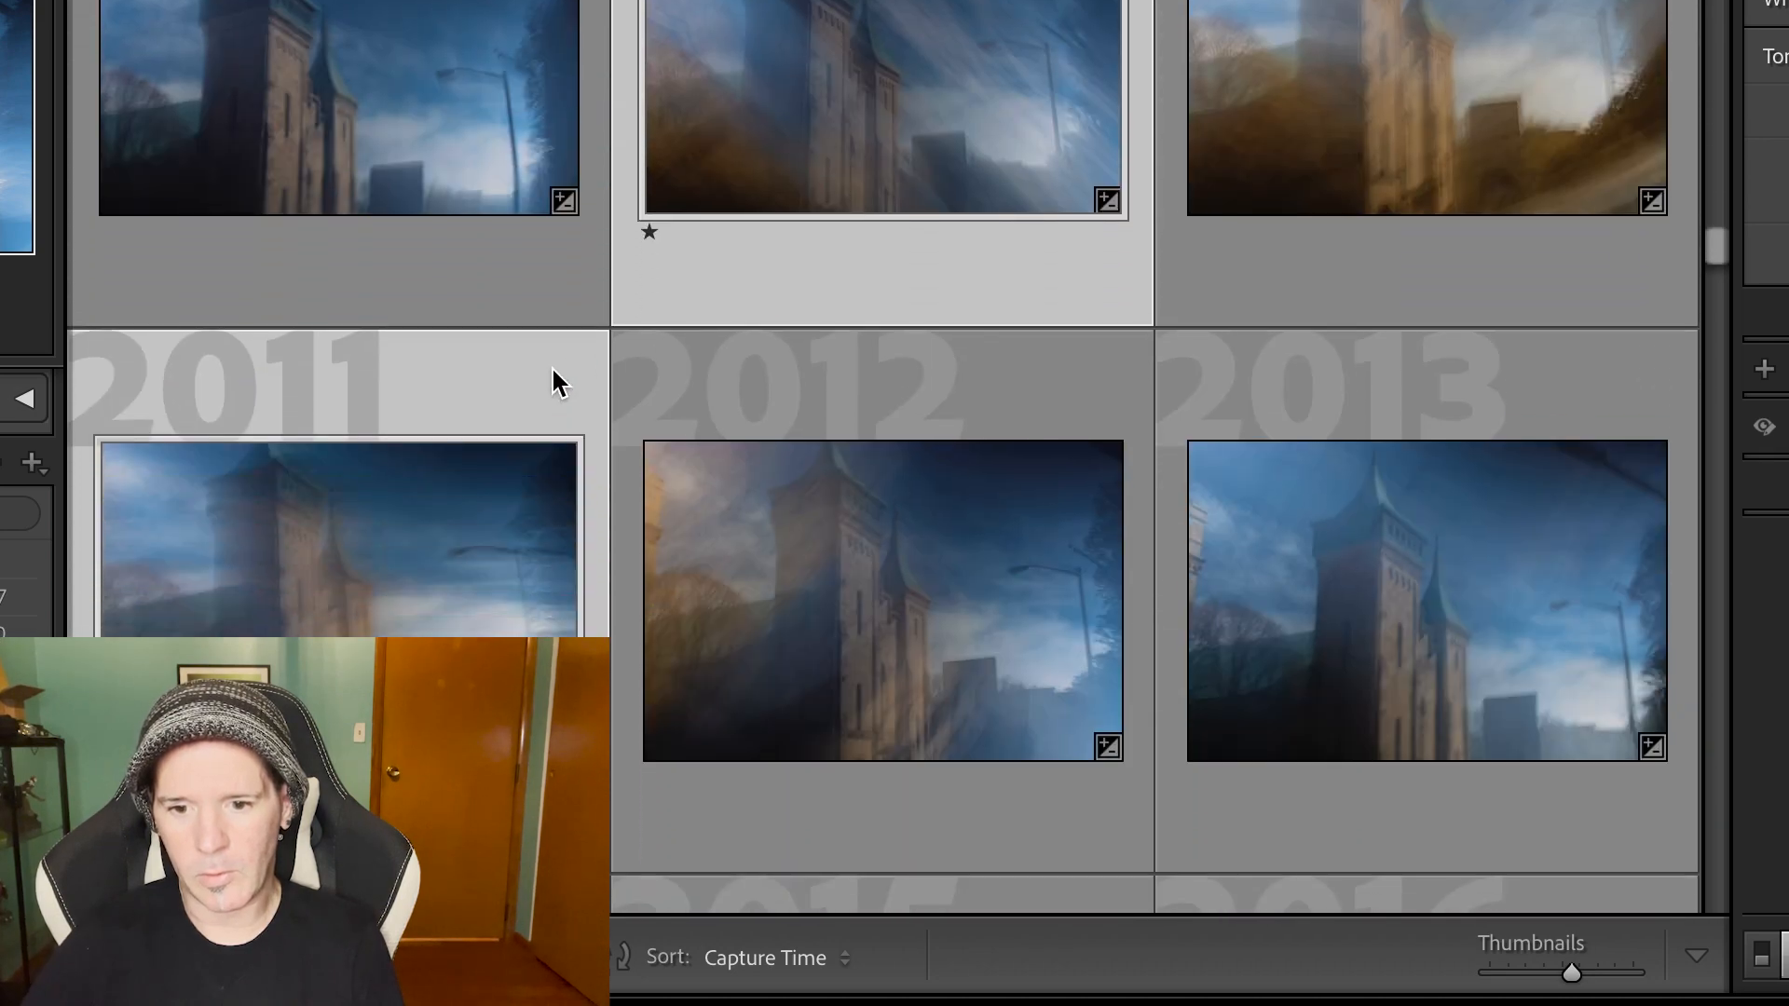
scroll(976, 401, down, 15)
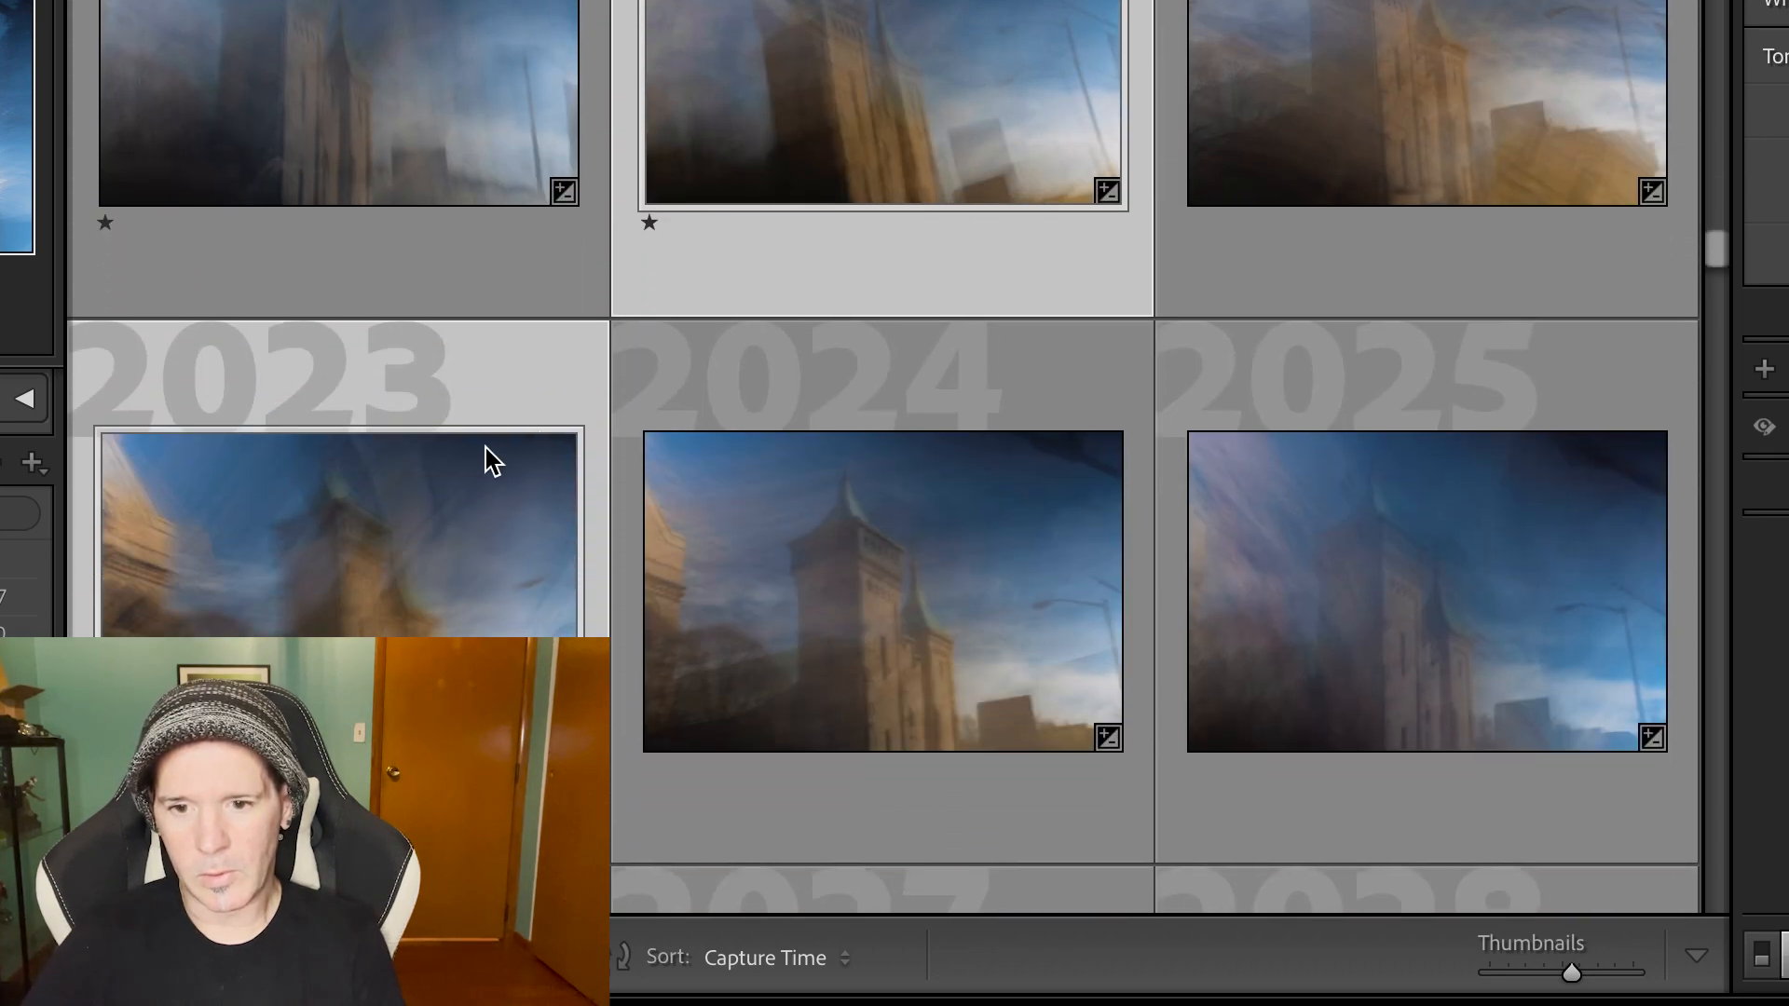
scroll(711, 447, down, 9)
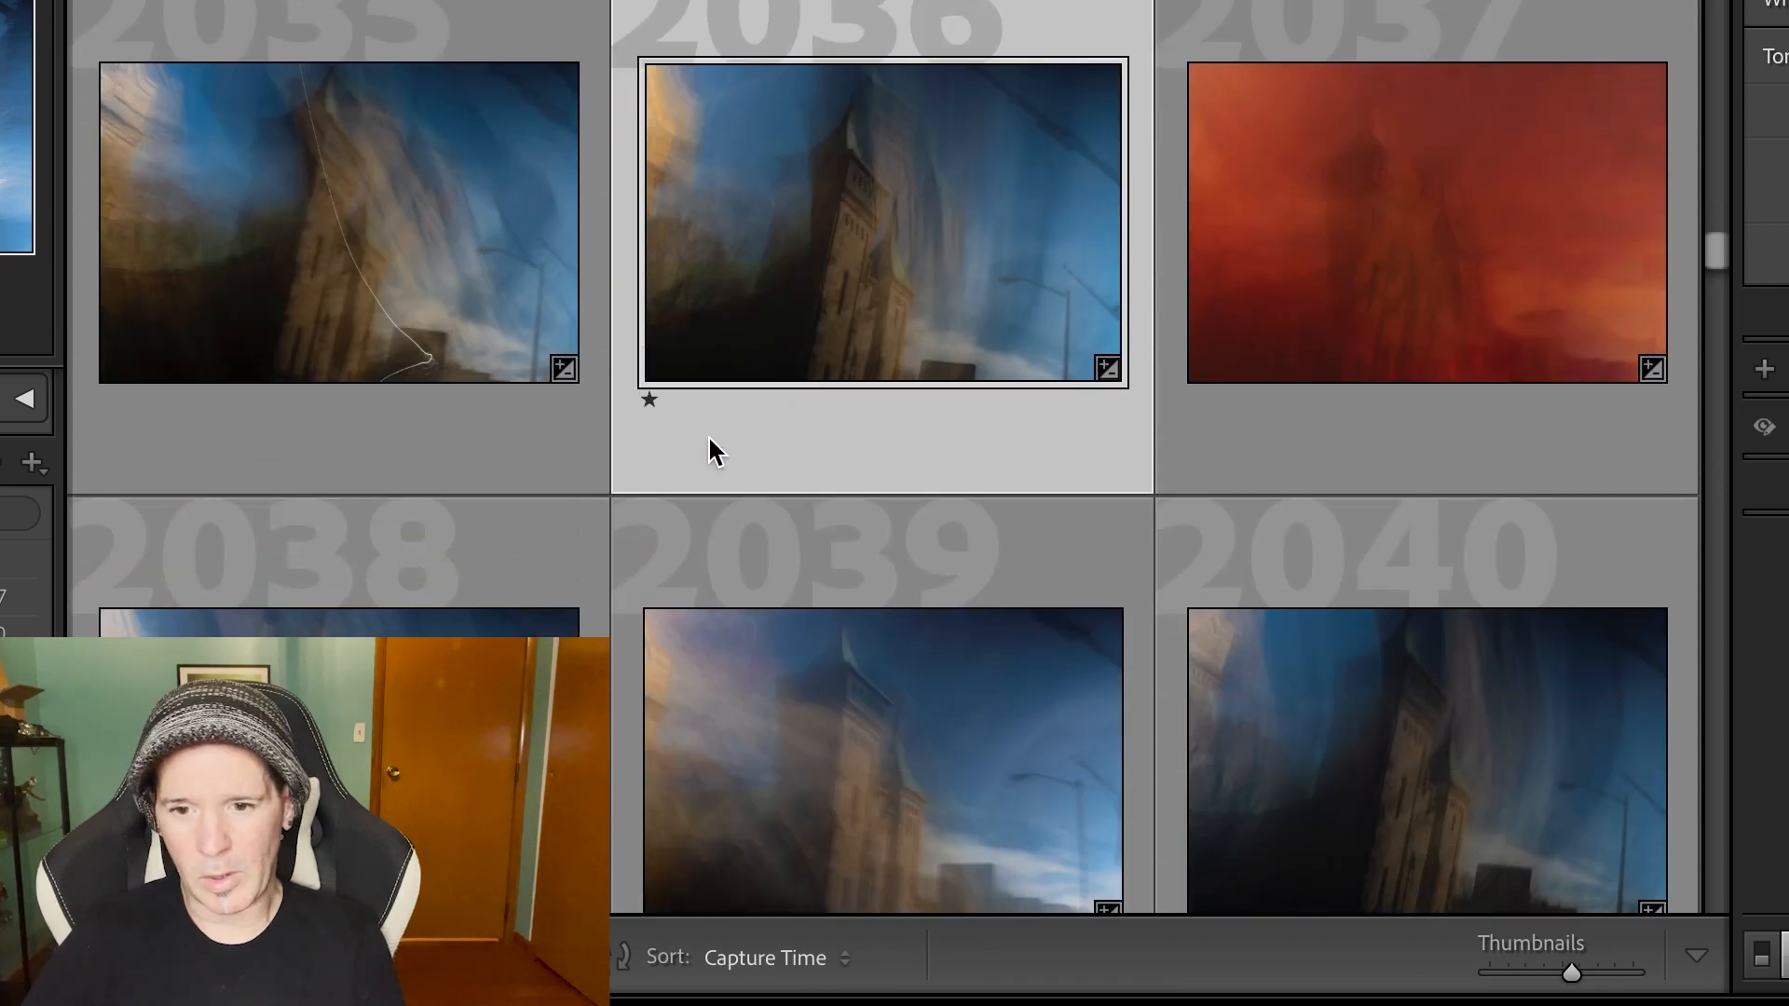
Compare the tower photos up to 2043 with the earlier shots back to 2002, looking for further candidates
scroll(838, 411, up, 4)
scroll(910, 426, up, 15)
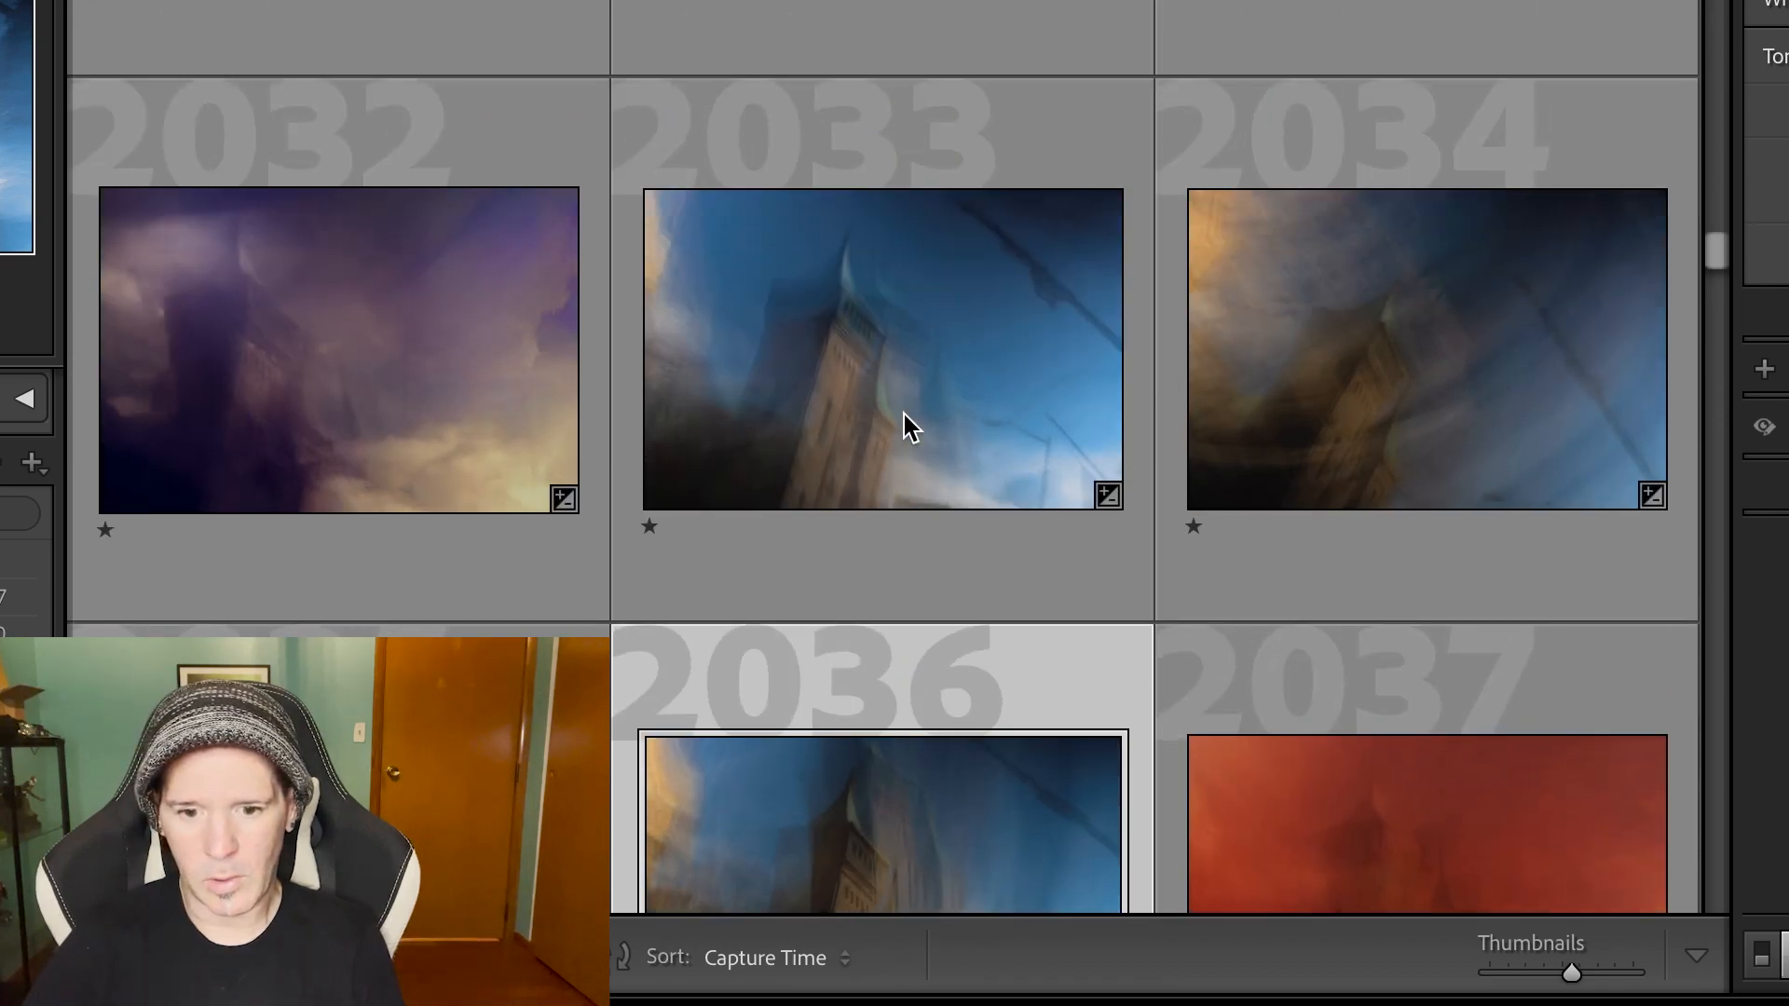
scroll(910, 426, up, 2)
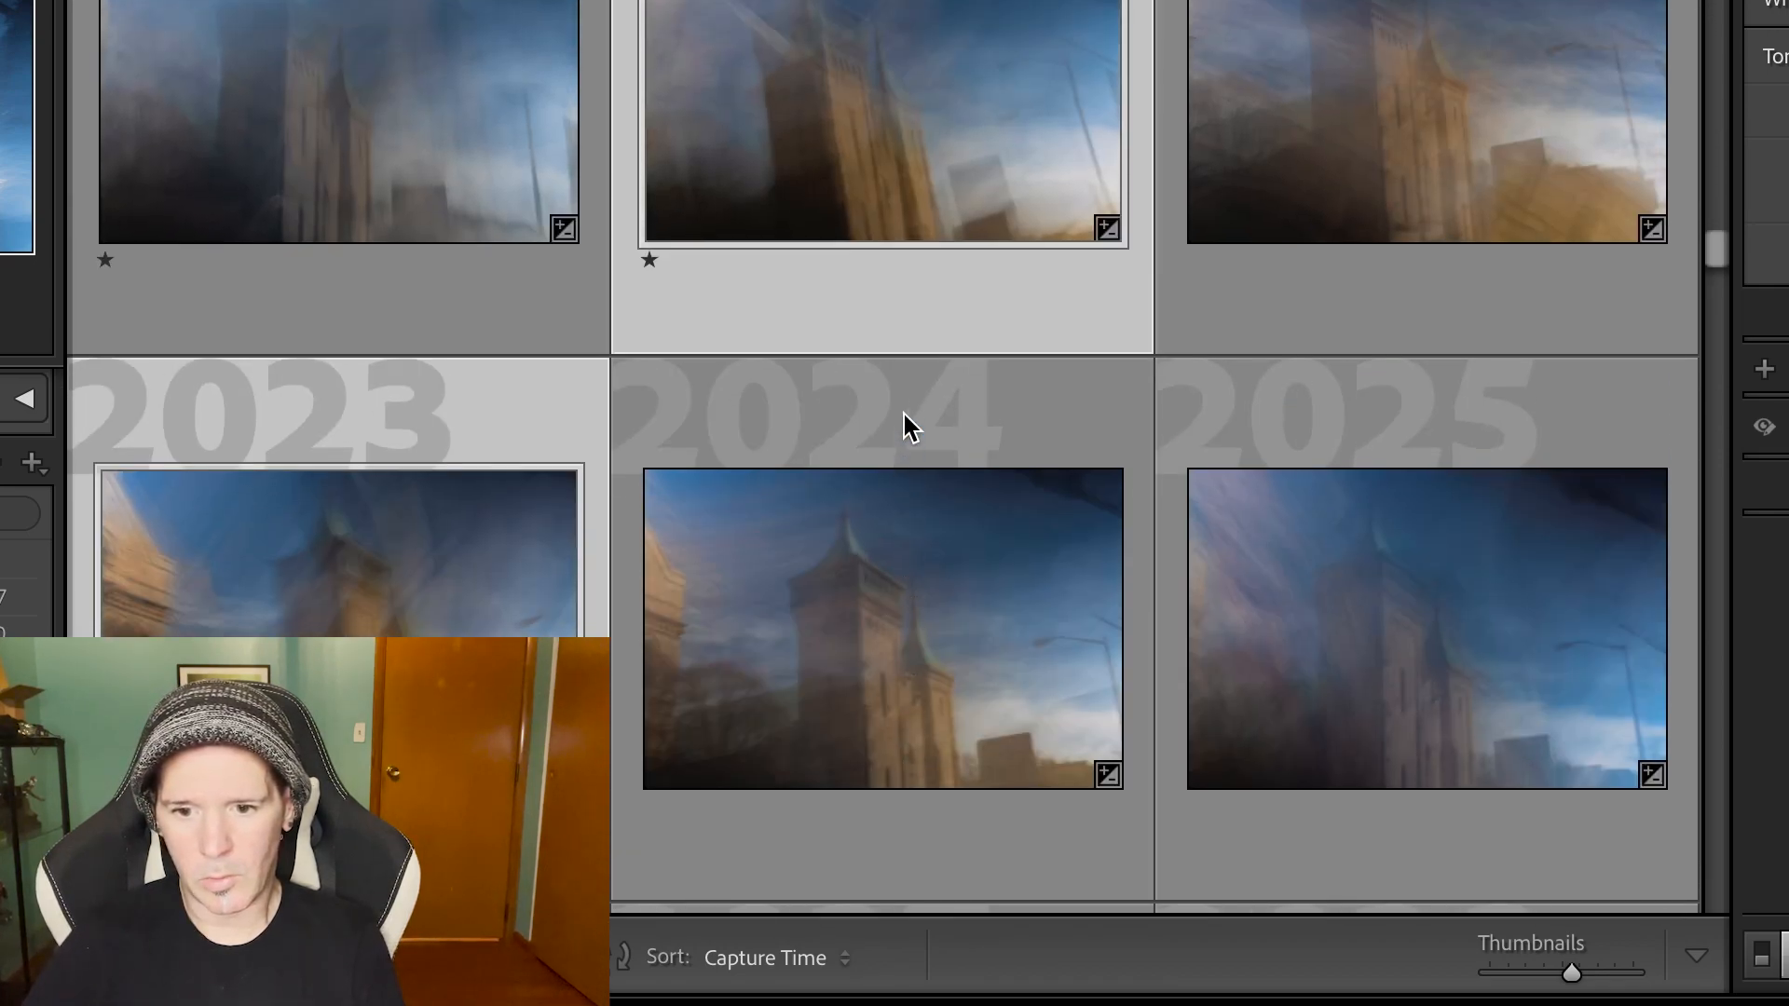
scroll(903, 412, up, 3)
scroll(903, 413, down, 20)
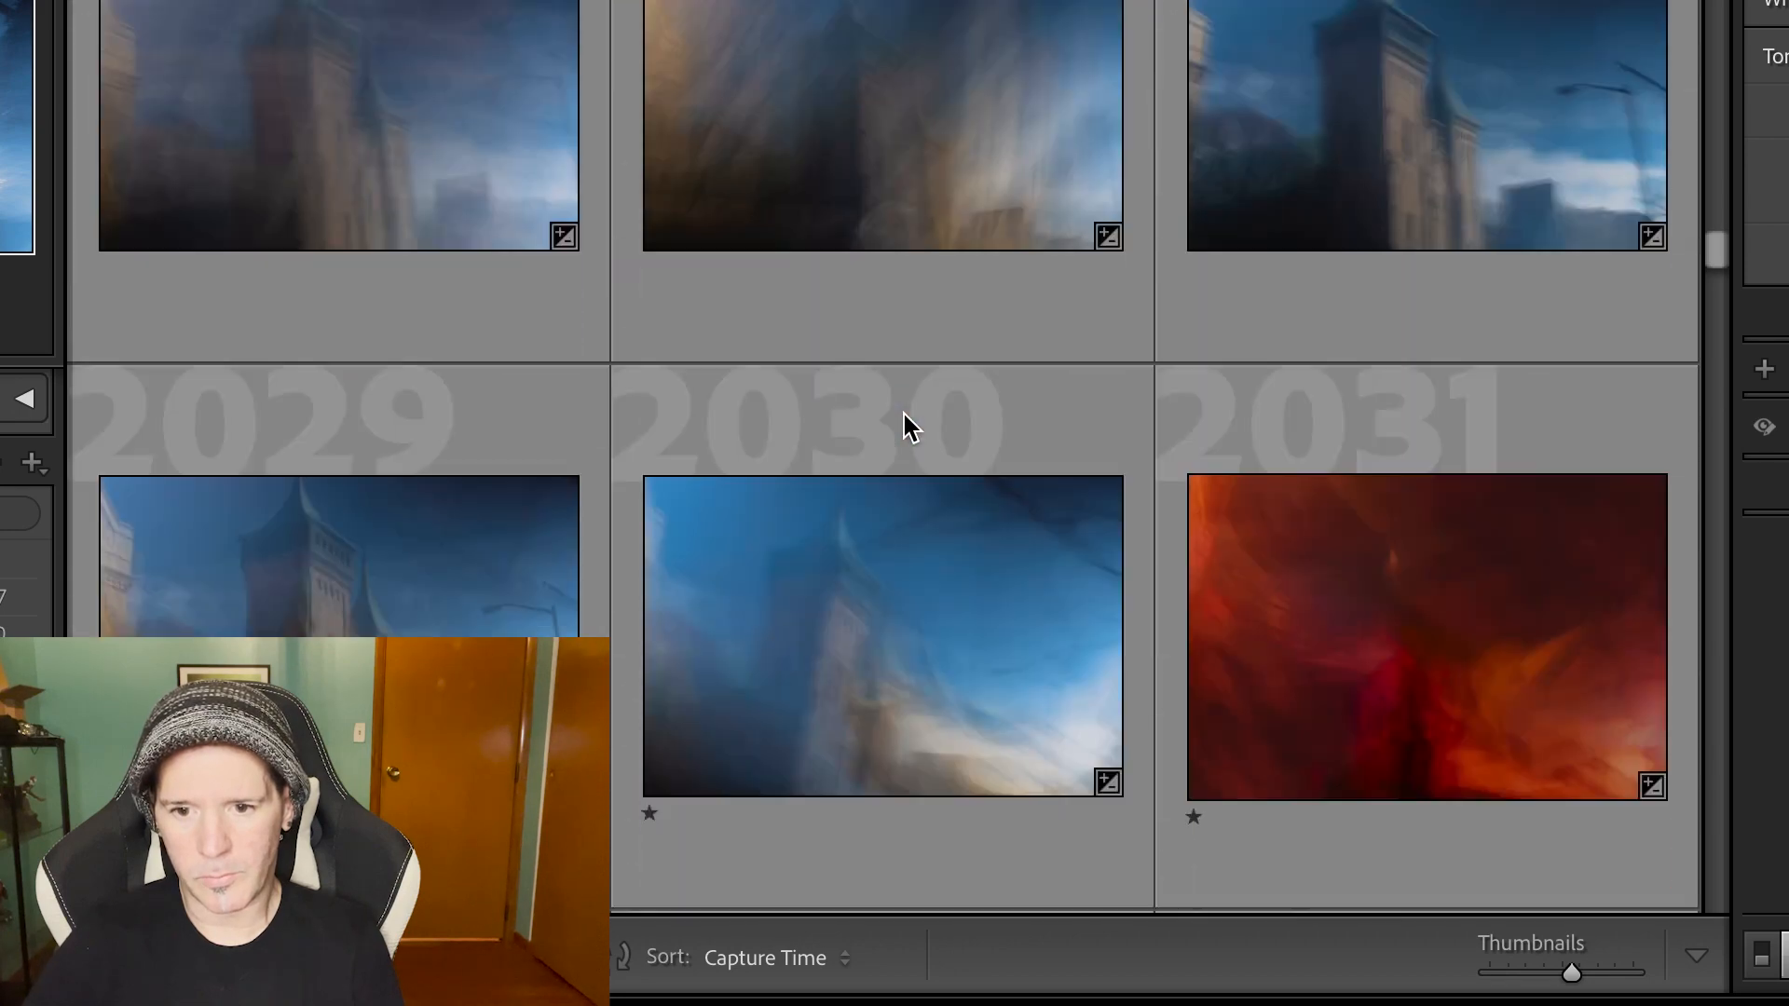
scroll(902, 411, down, 7)
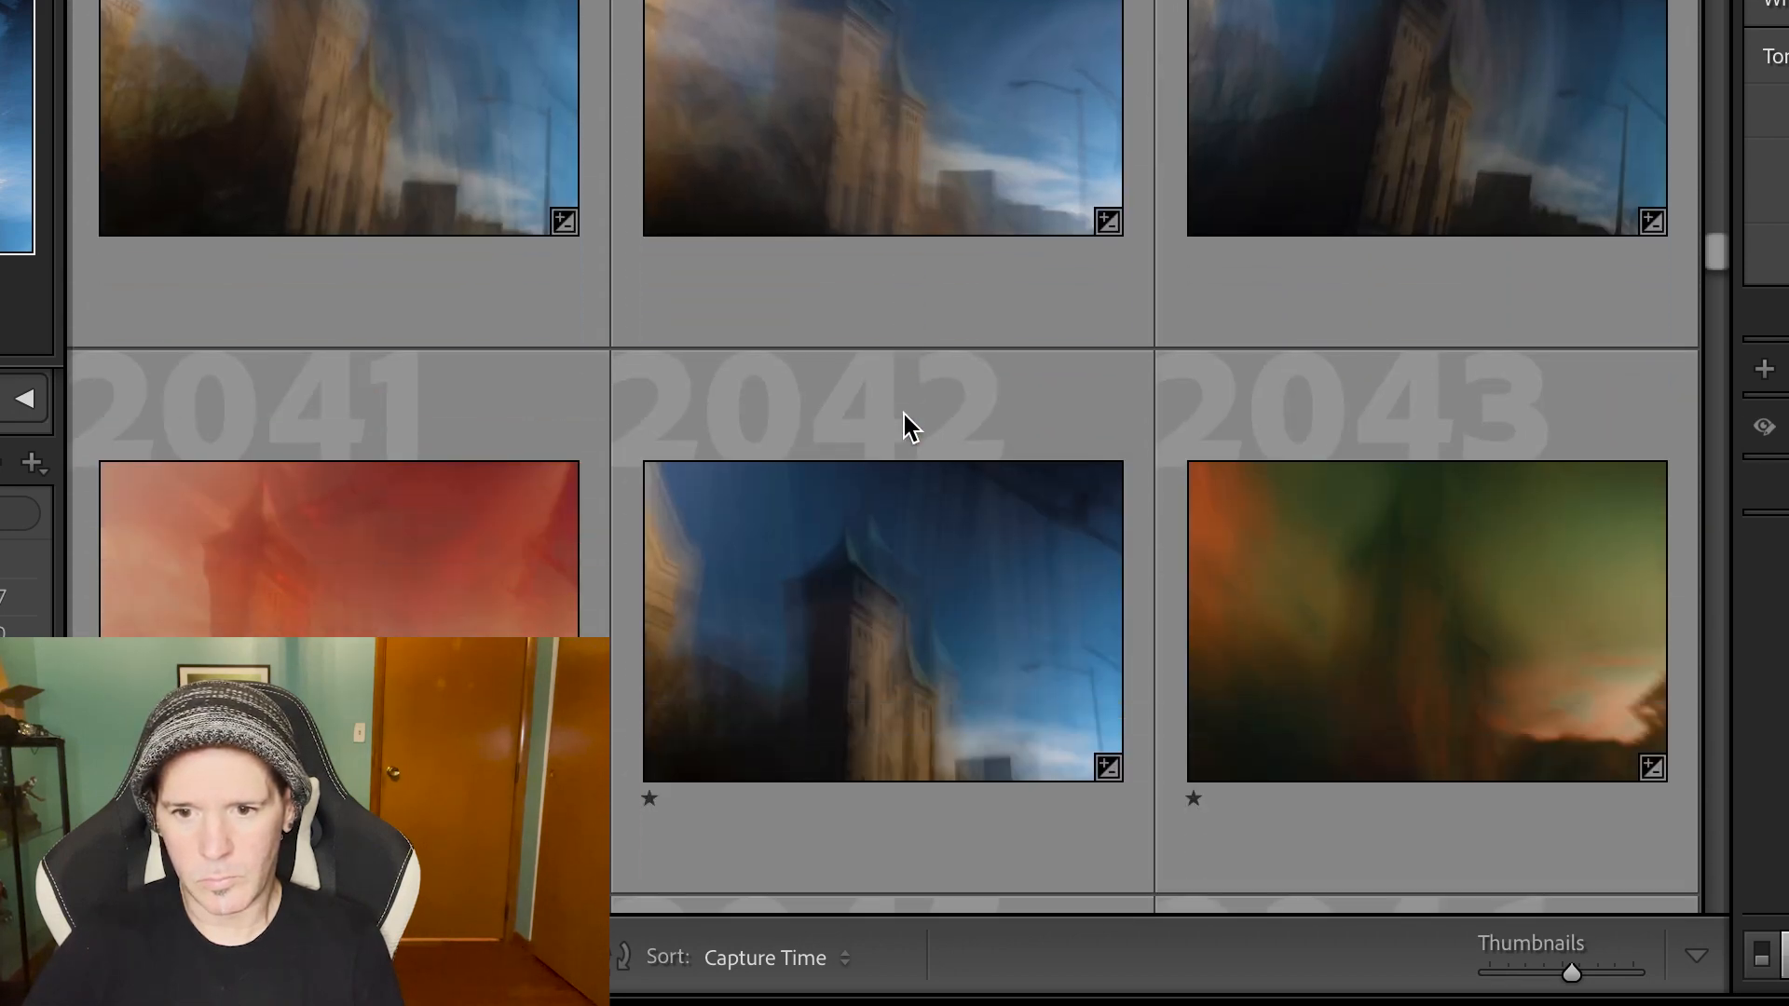
scroll(902, 415, up, 8)
scroll(910, 427, up, 20)
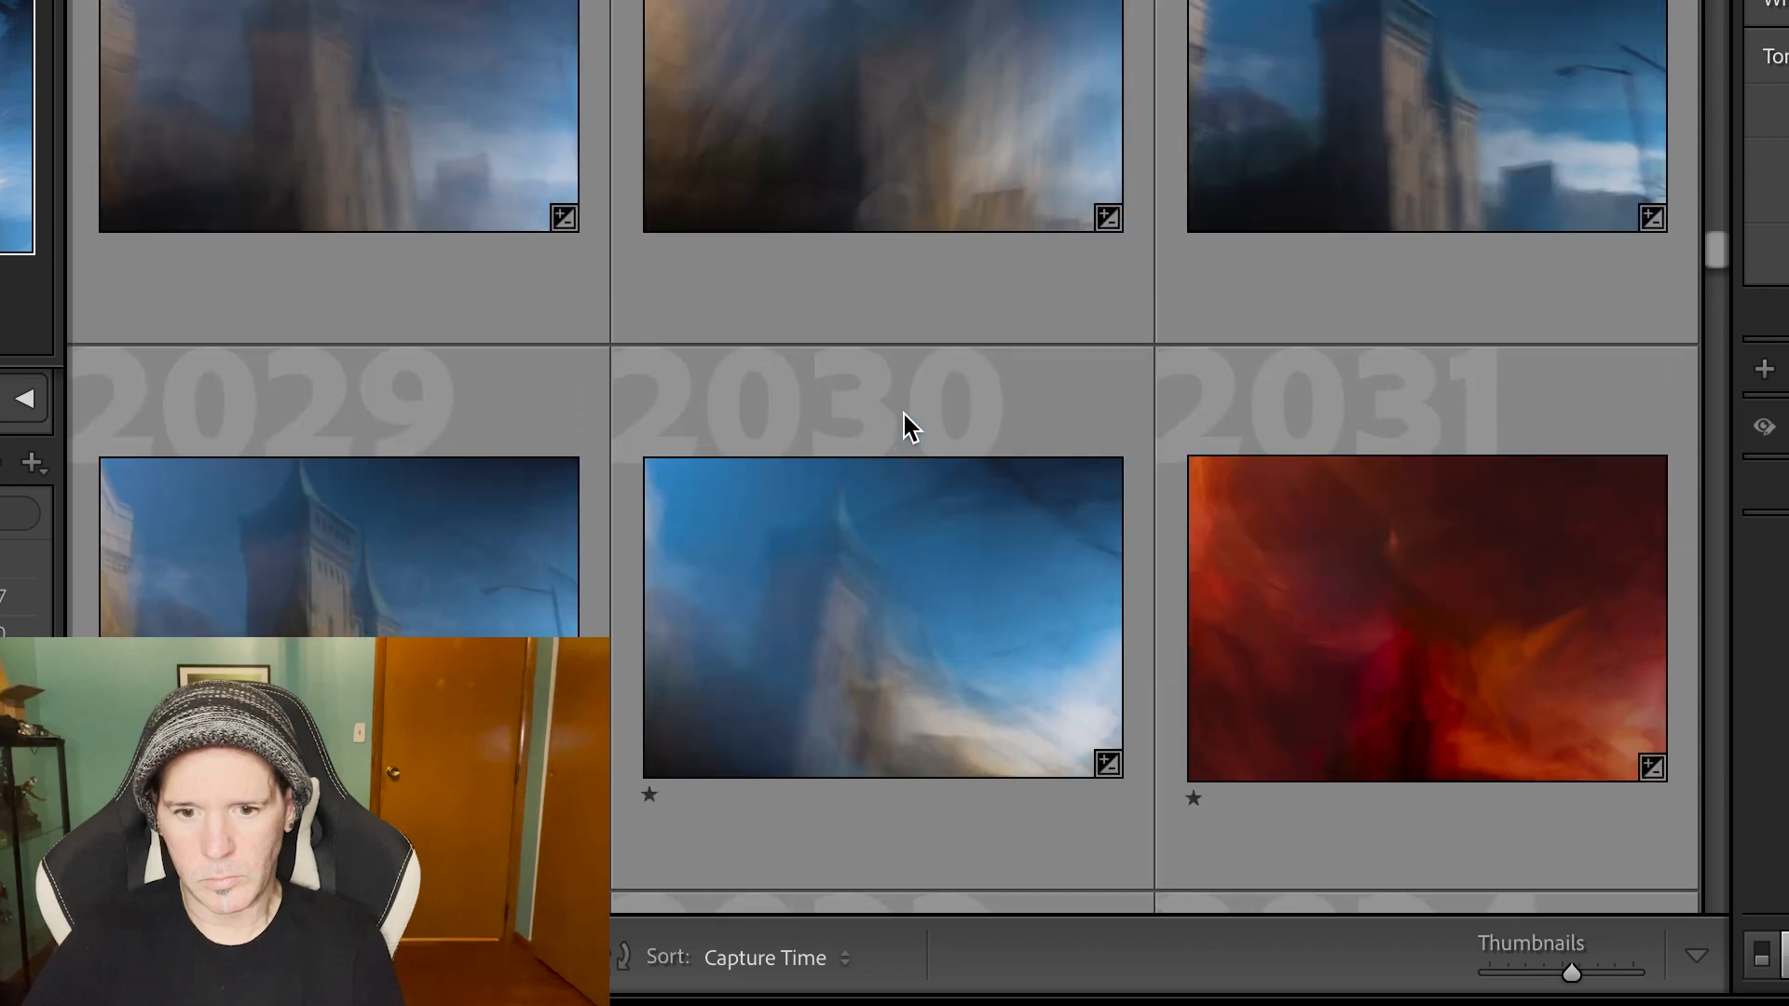
scroll(910, 427, up, 18)
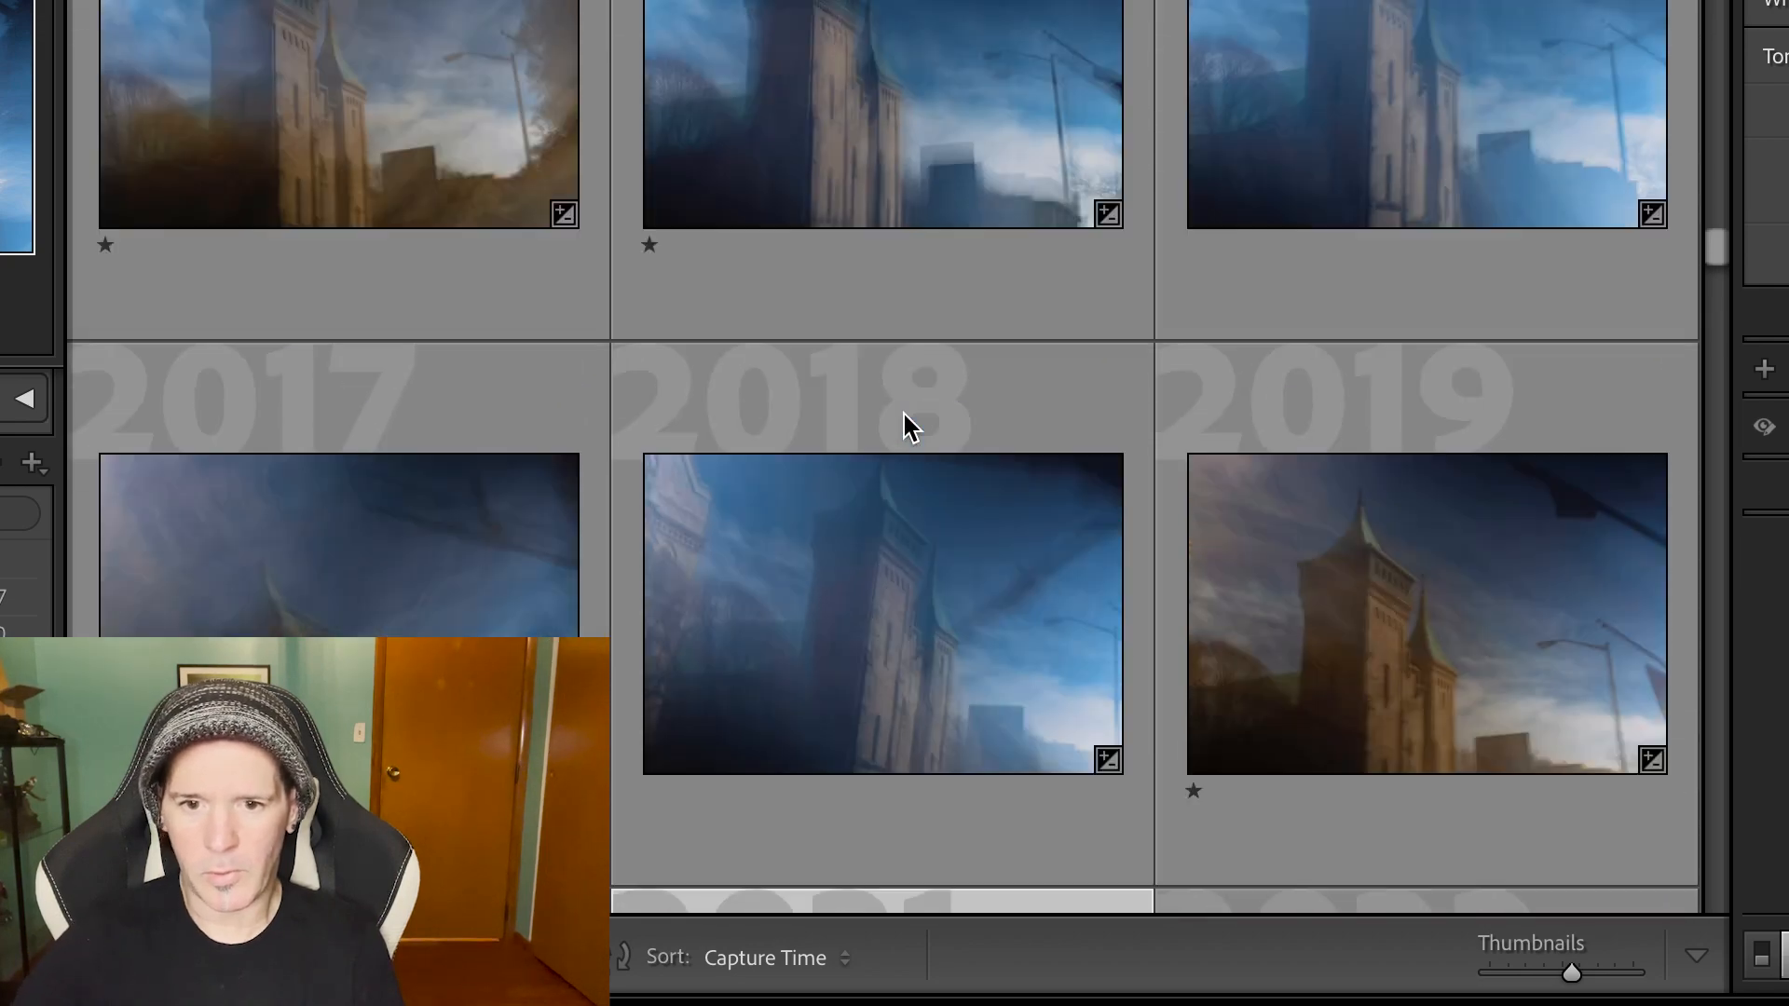
scroll(910, 427, up, 18)
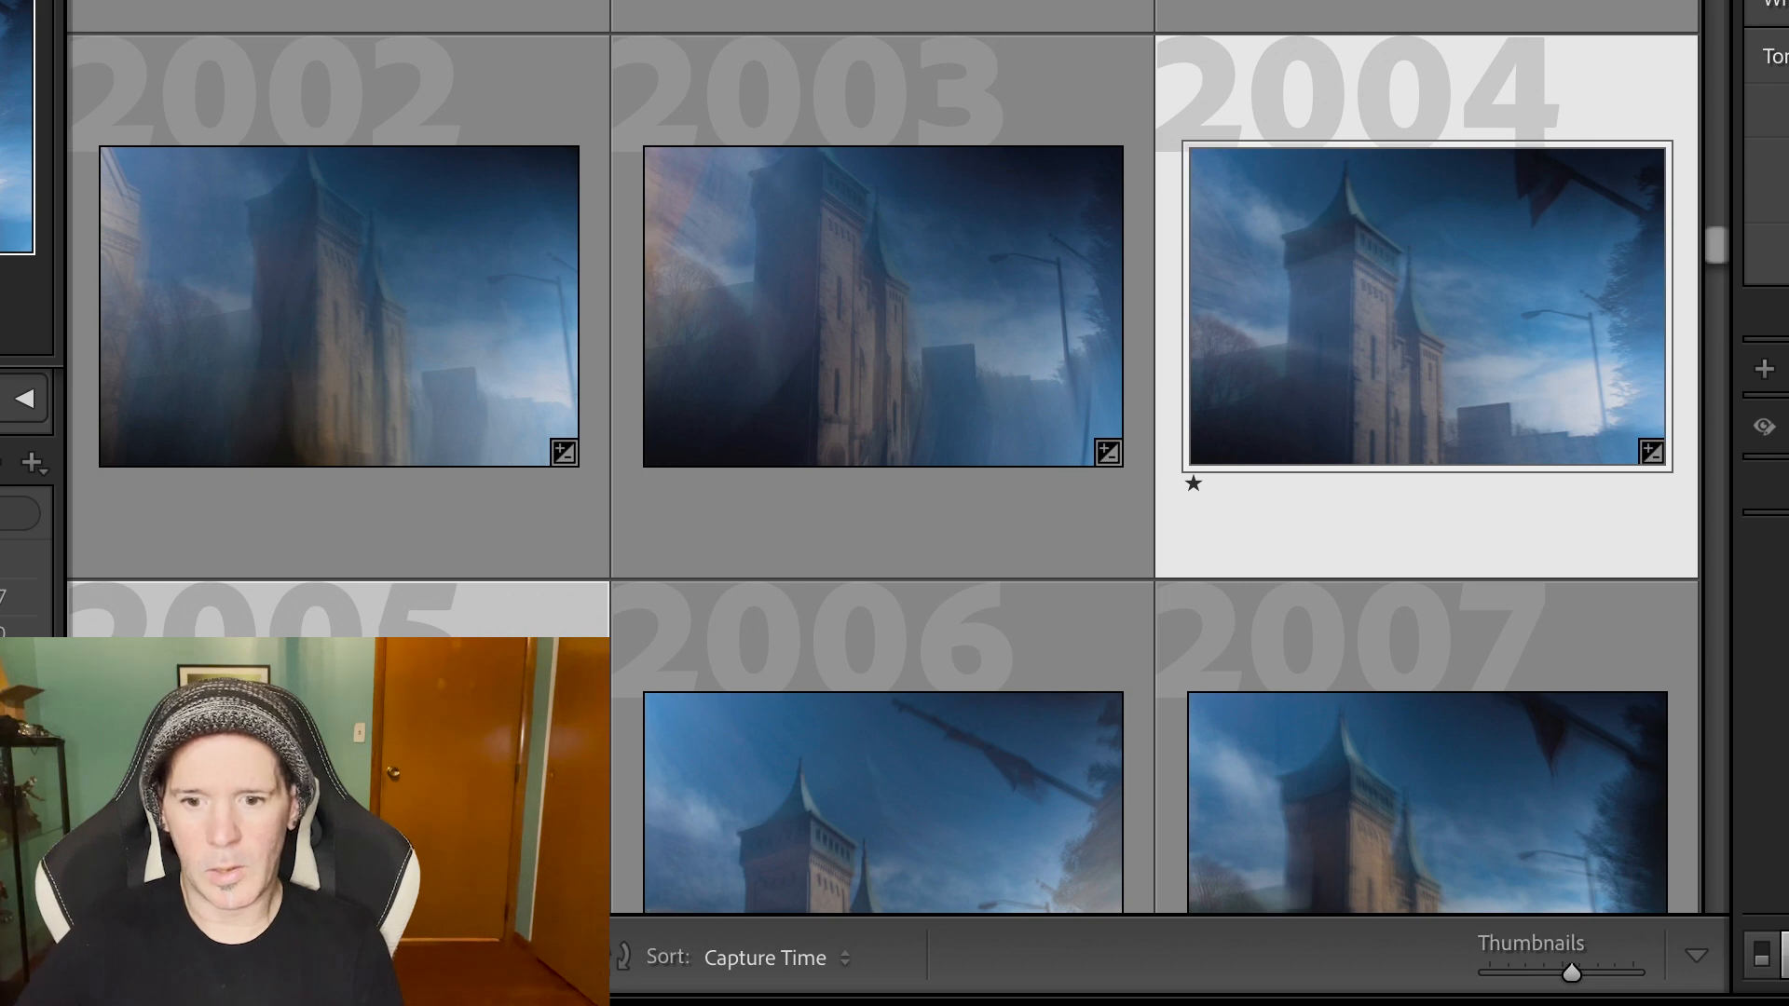
Open the selected tower photos as layers in Photoshop
click(130, 2)
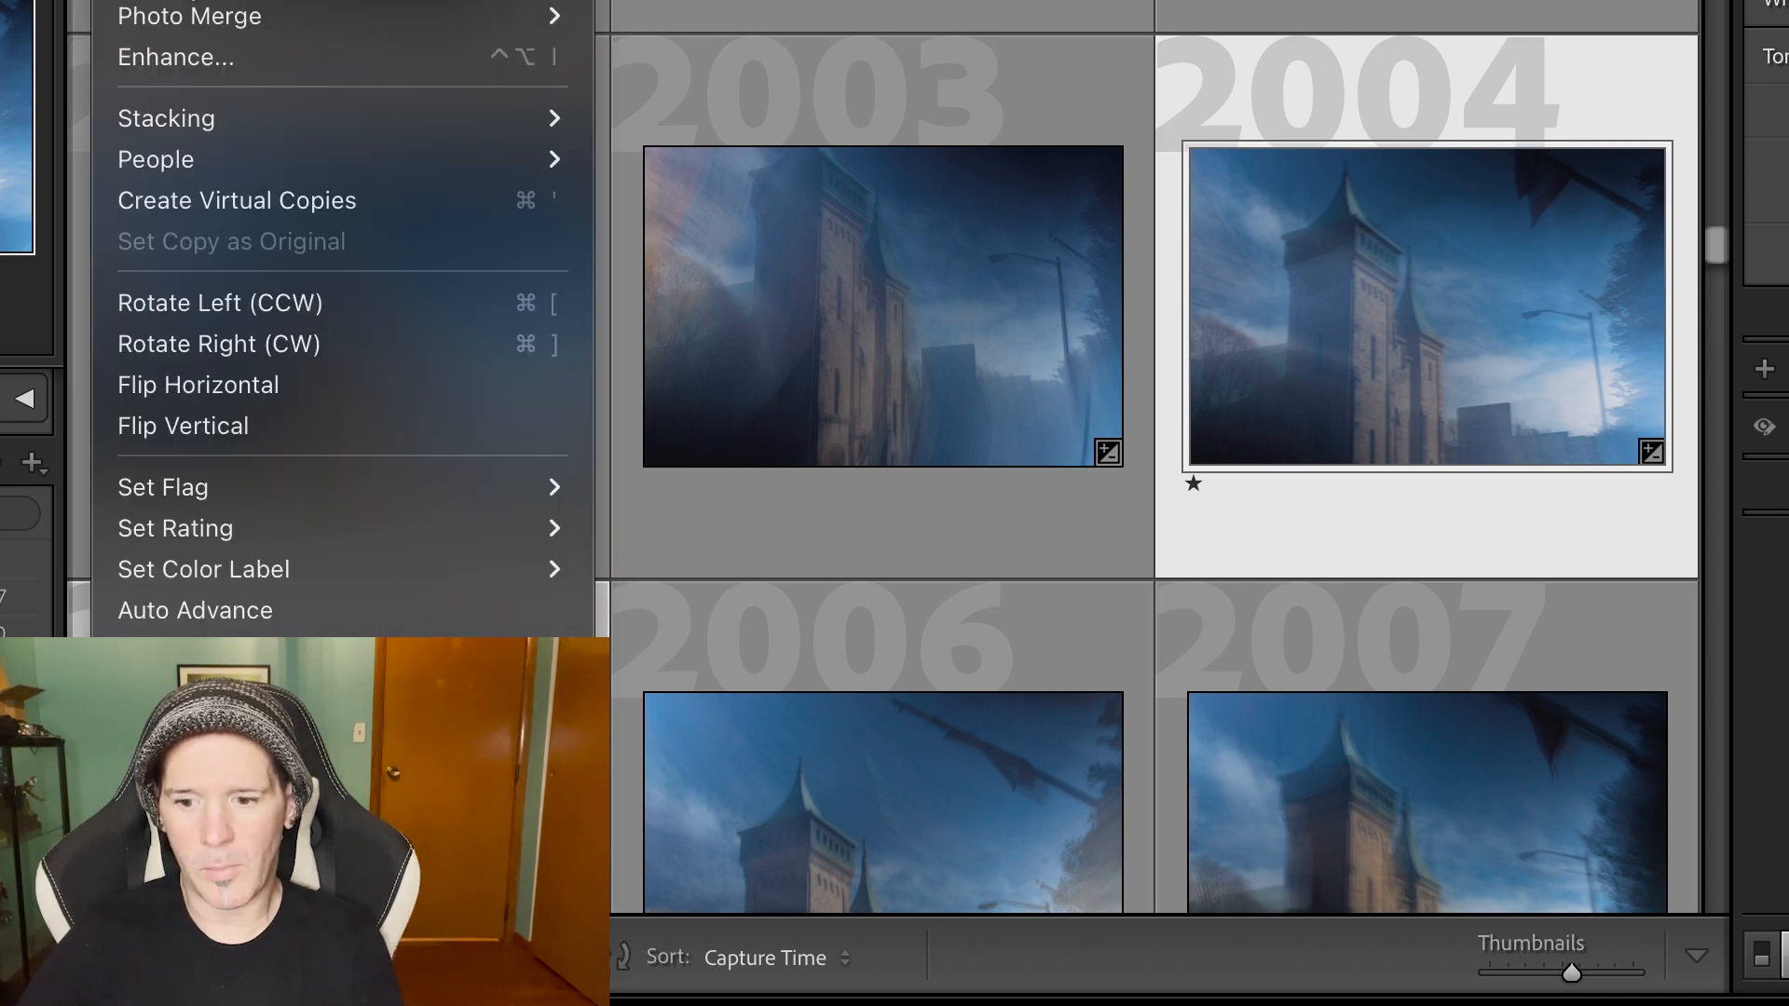
mouse_move(186, 1)
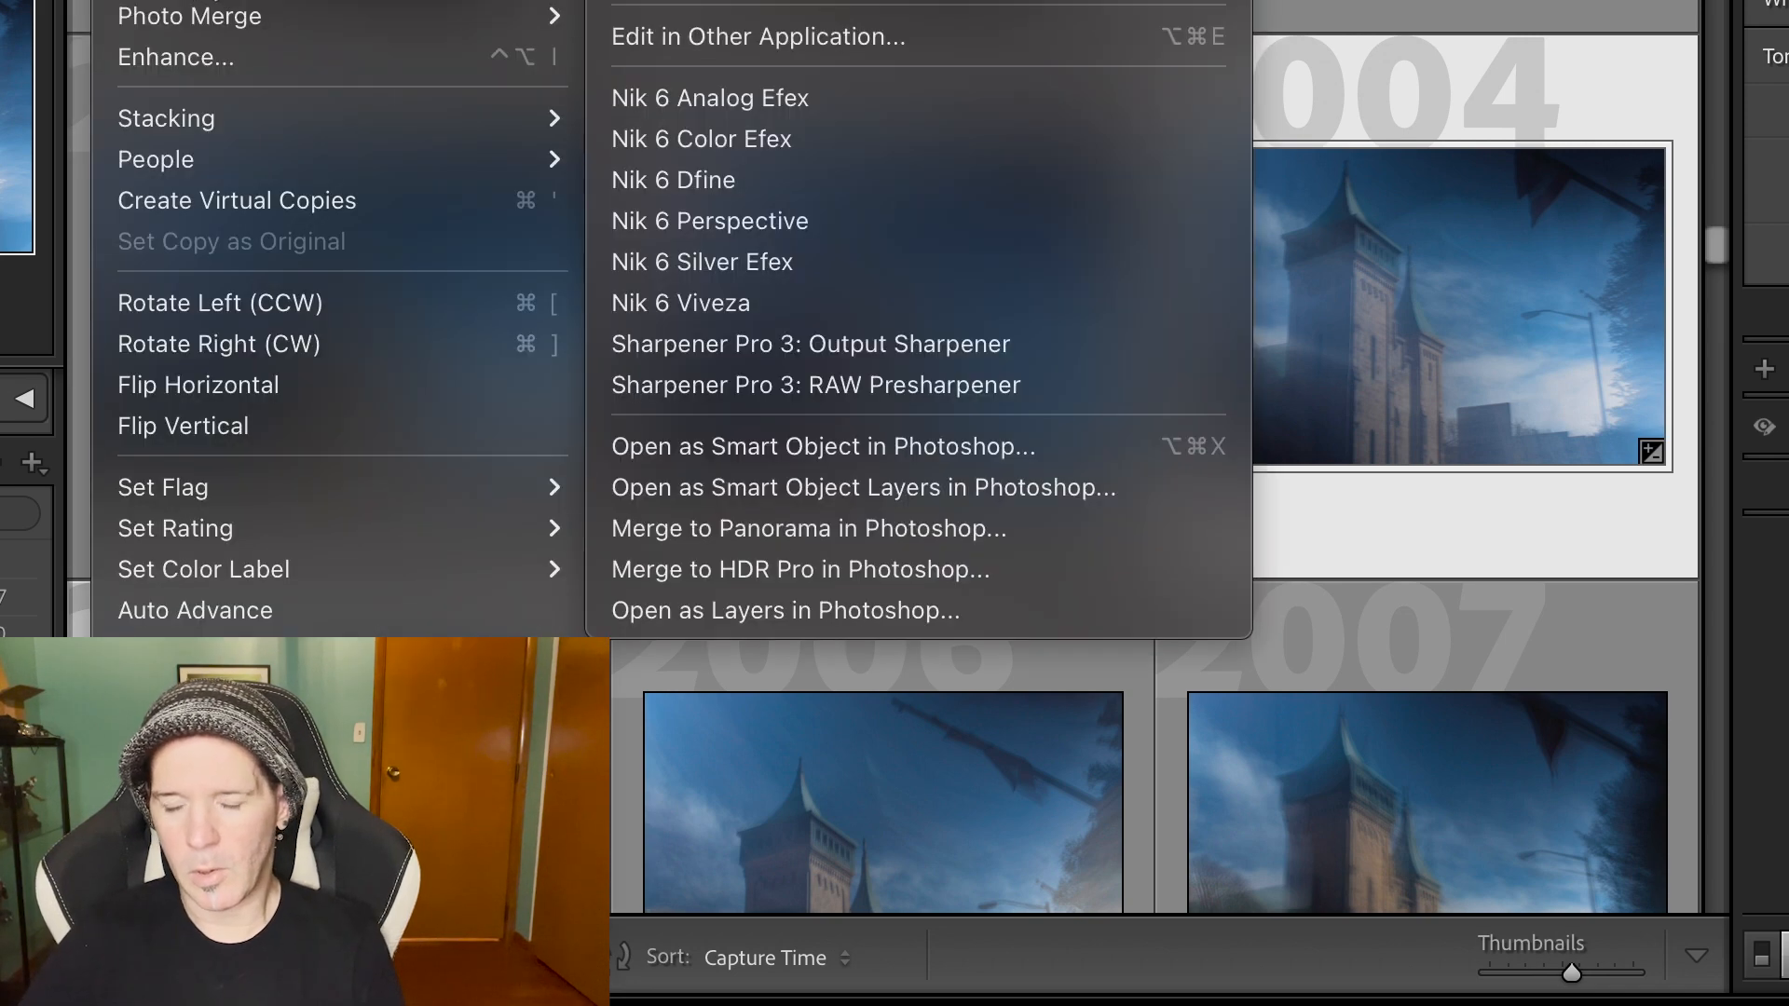
click(855, 615)
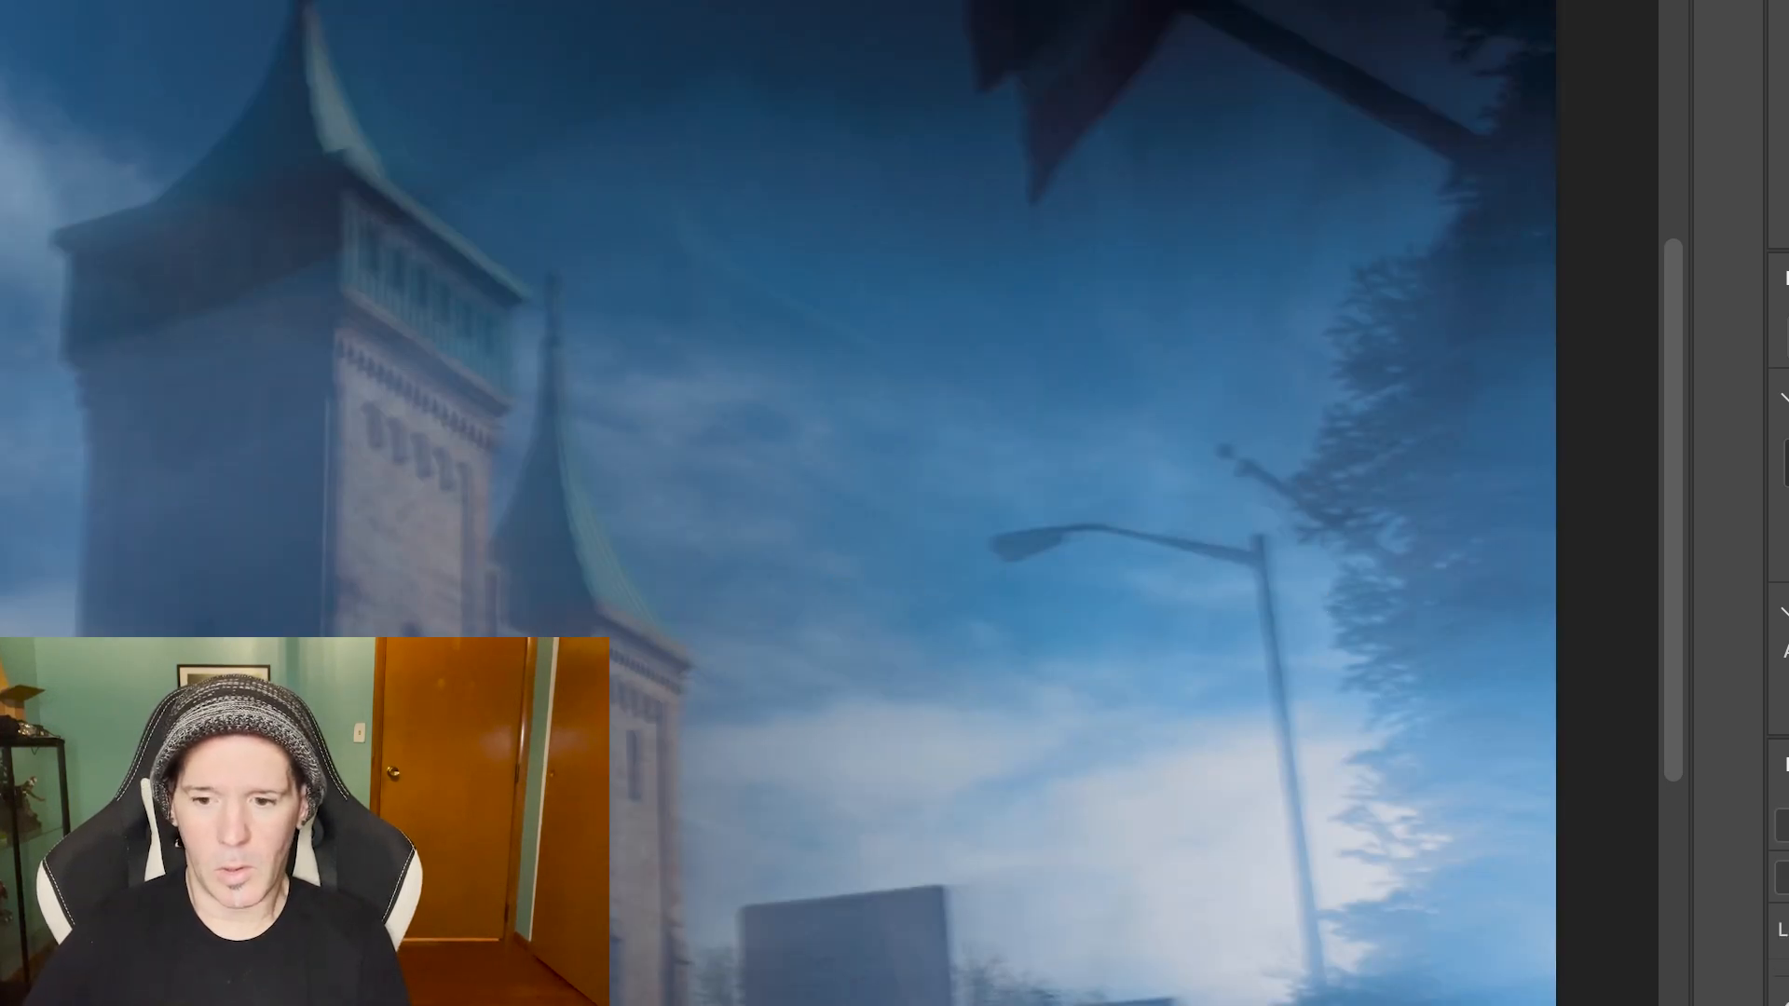
Inspect the stacked tower image from its upper edge down to the skyline and look through the selection commands
scroll(1078, 787, up, 10)
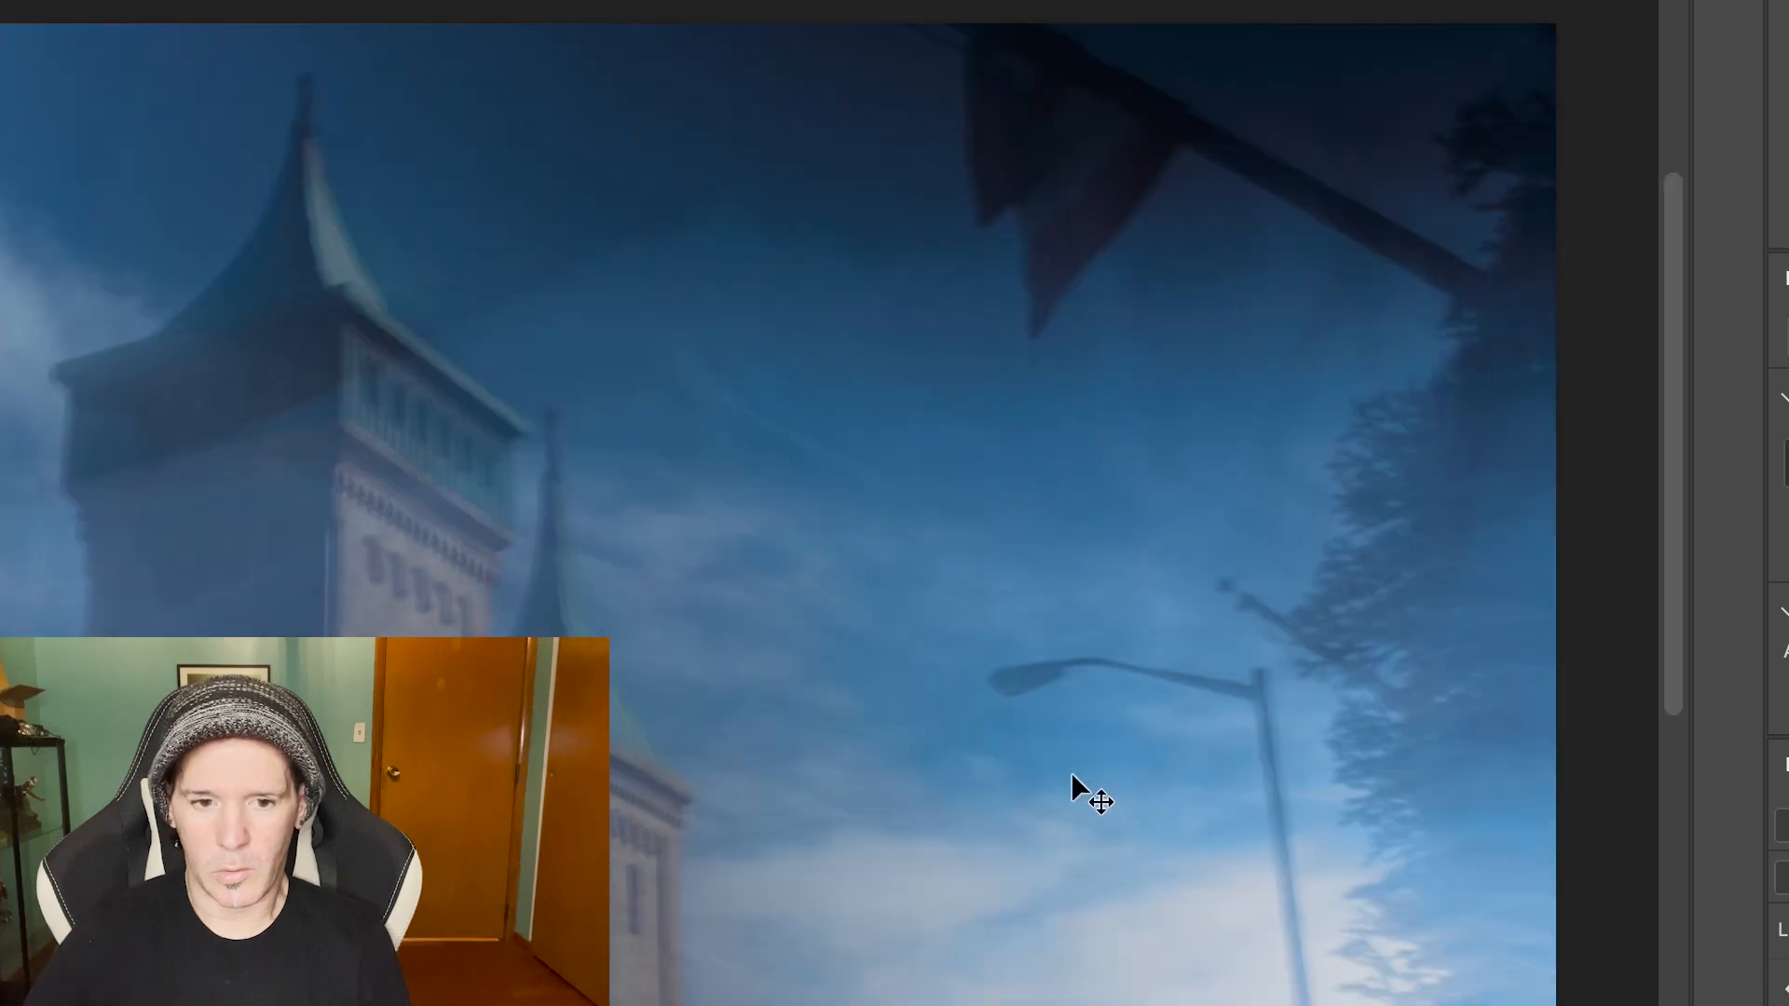
scroll(572, 634, down, 7)
scroll(572, 634, down, 5)
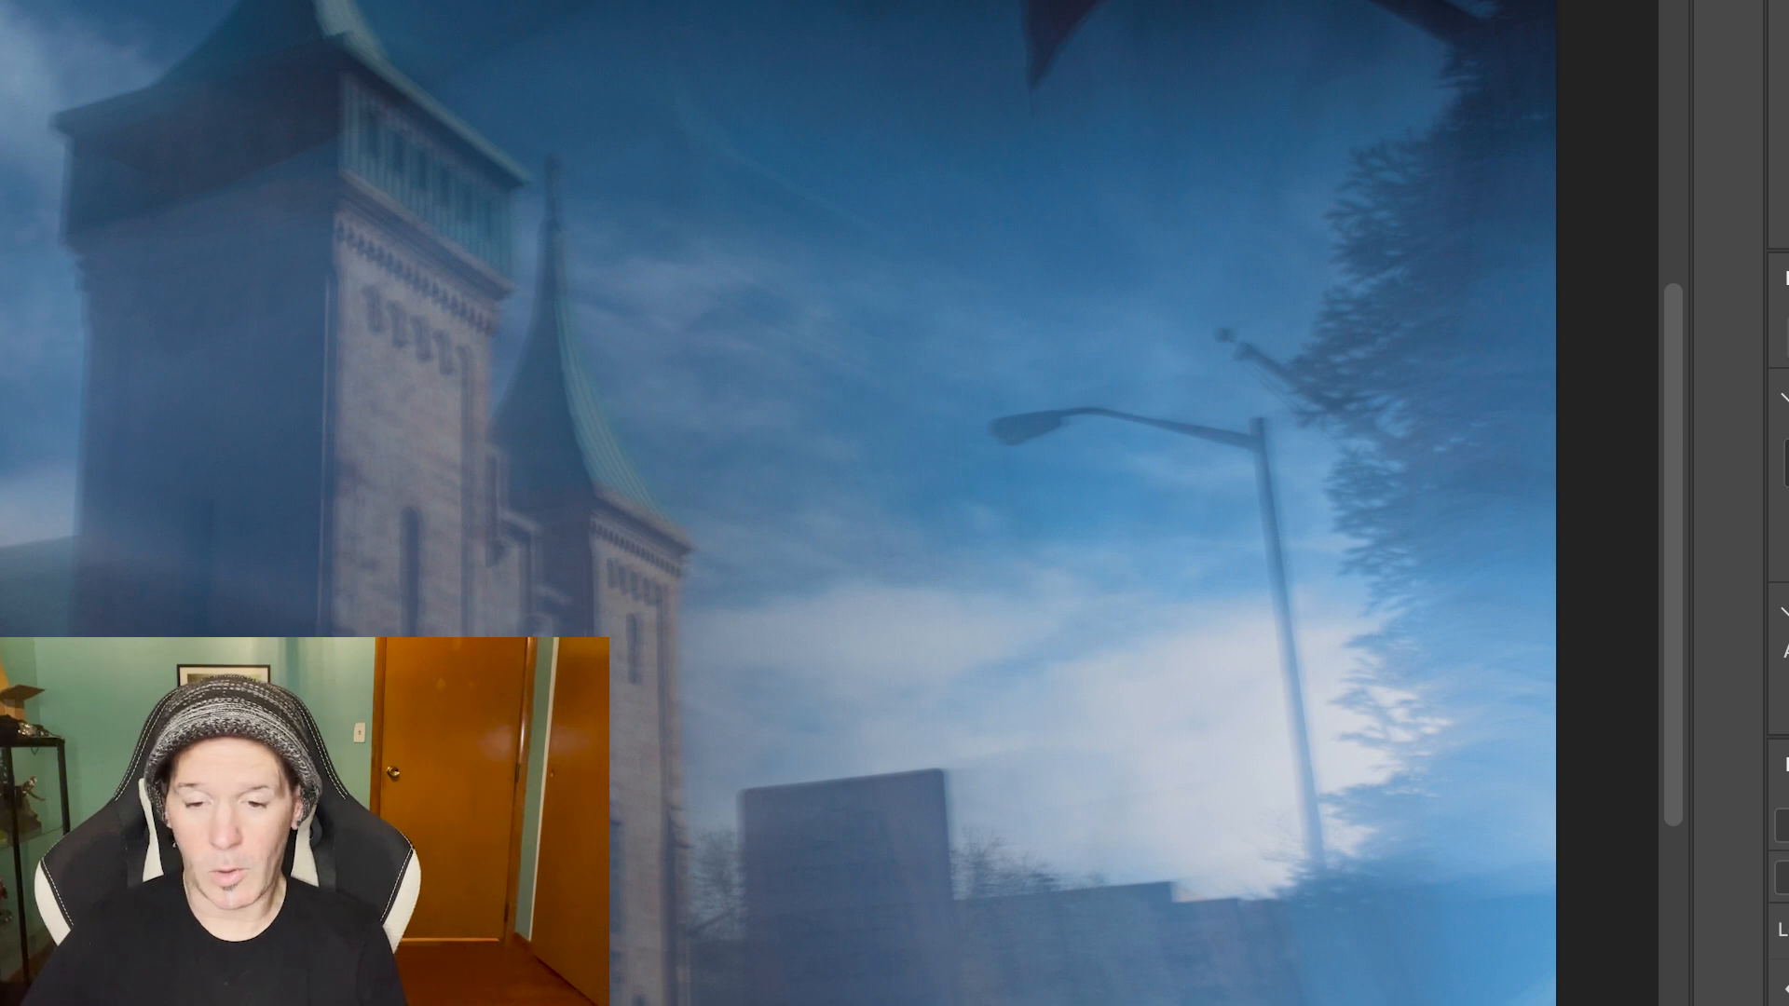
scroll(659, 512, up, 2)
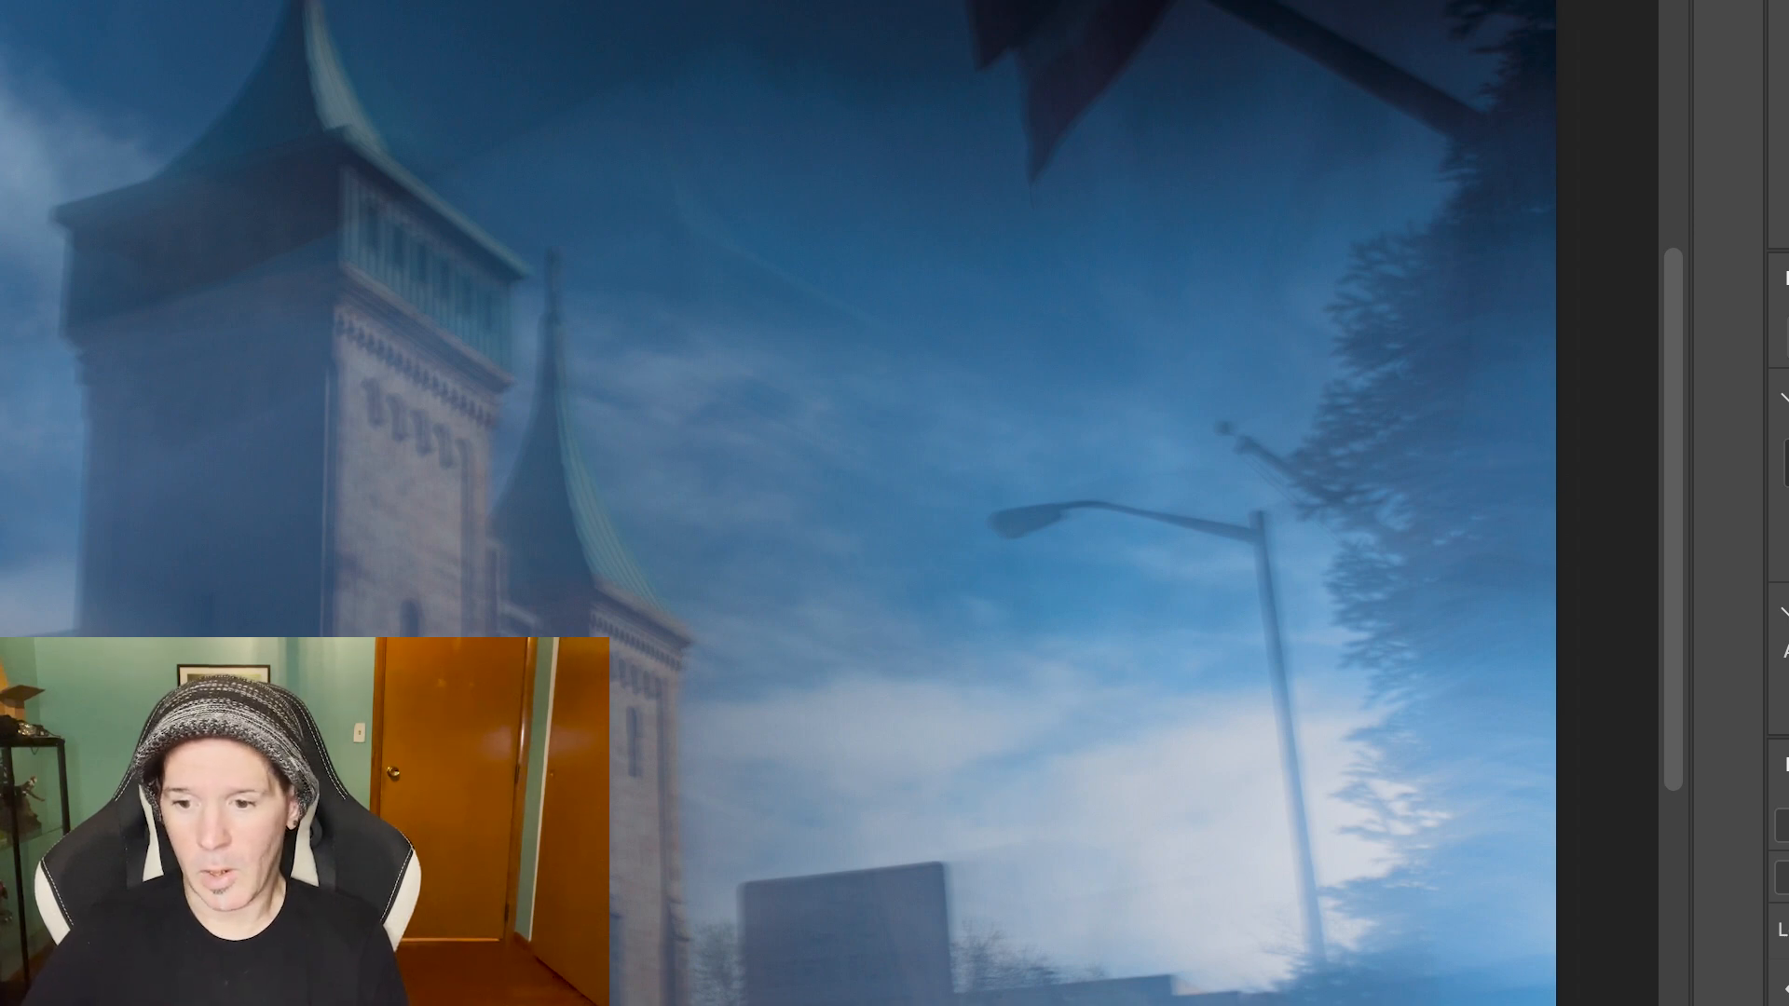
click(347, 0)
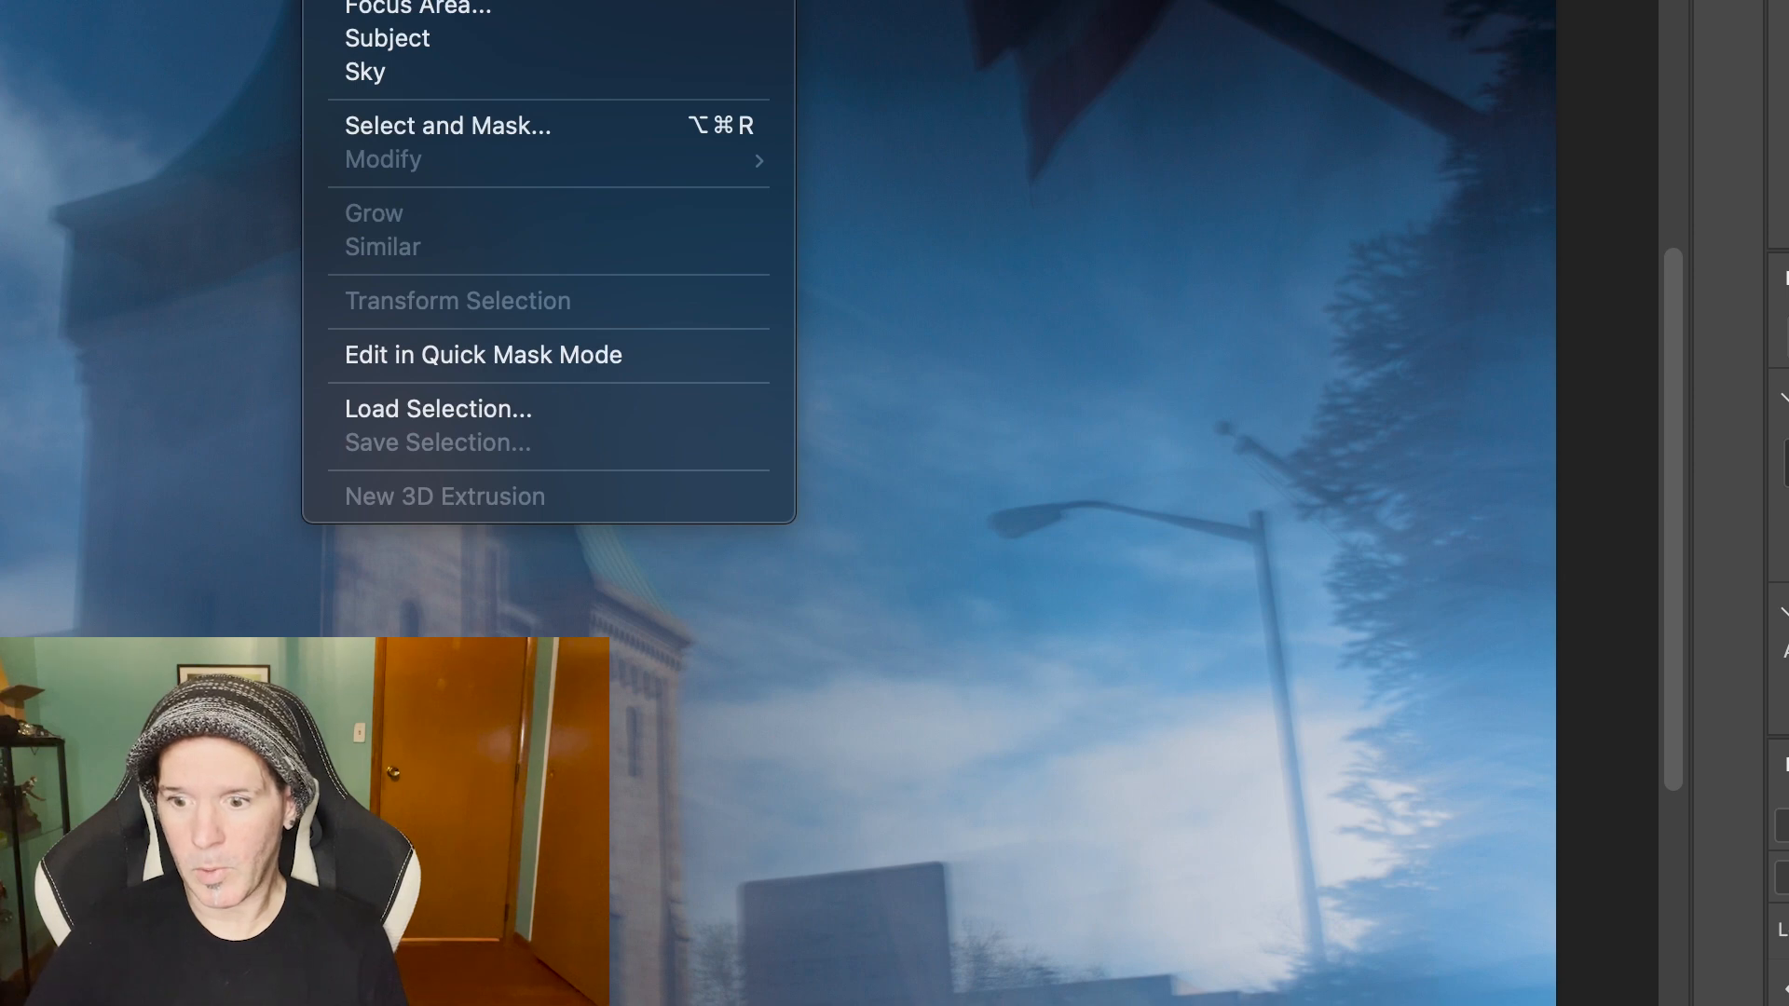
click(382, 0)
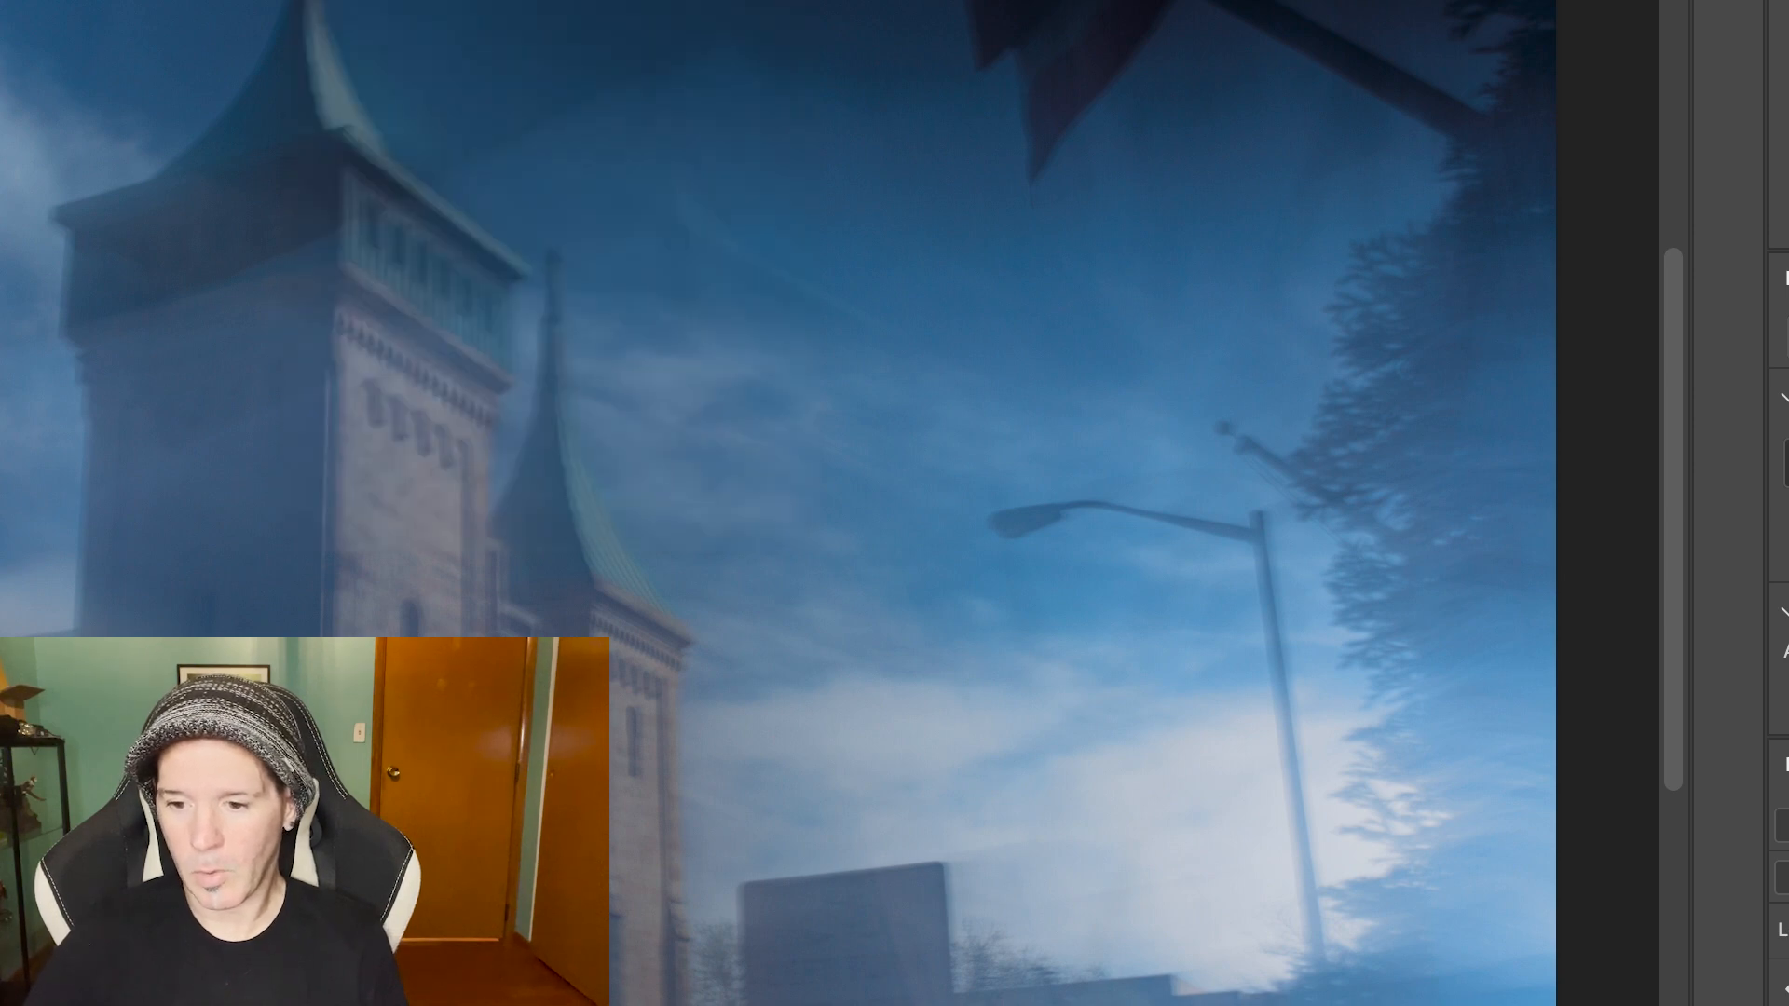
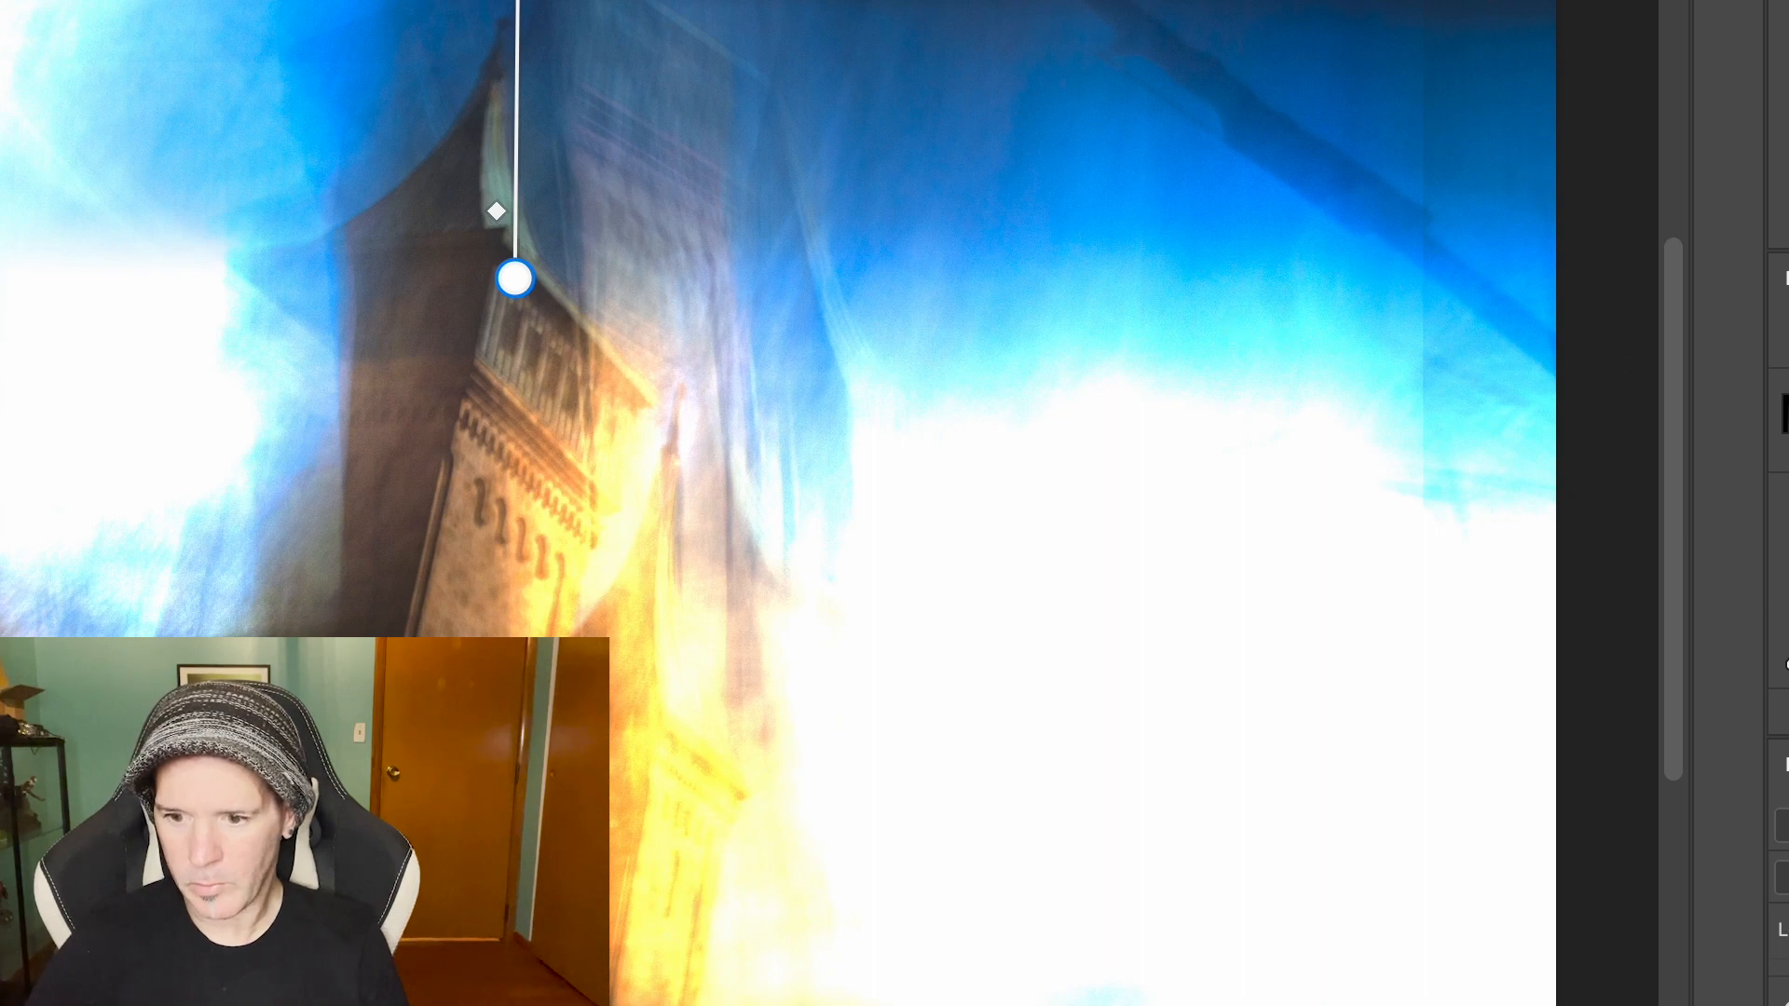
Undo the recent gradient mask edits, restore one of them and extend its gradient's white end toward the tower
key(ctrl+z)
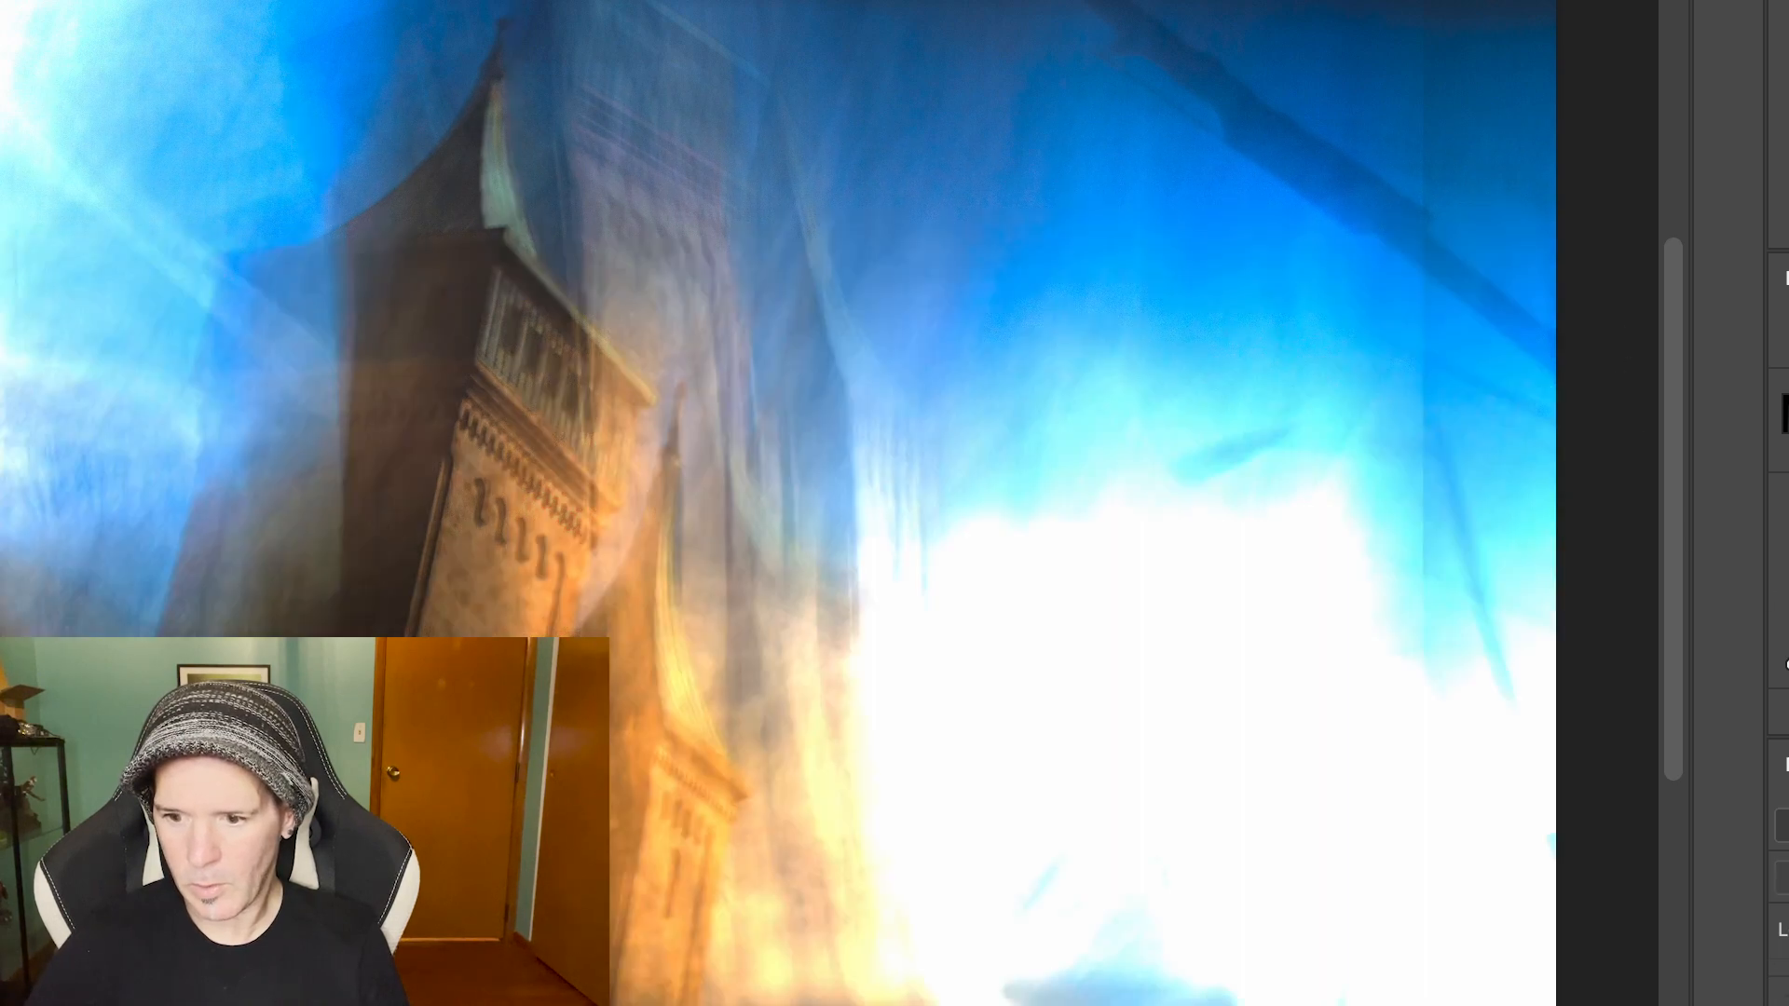
key(ctrl+z)
key(ctrl+z)
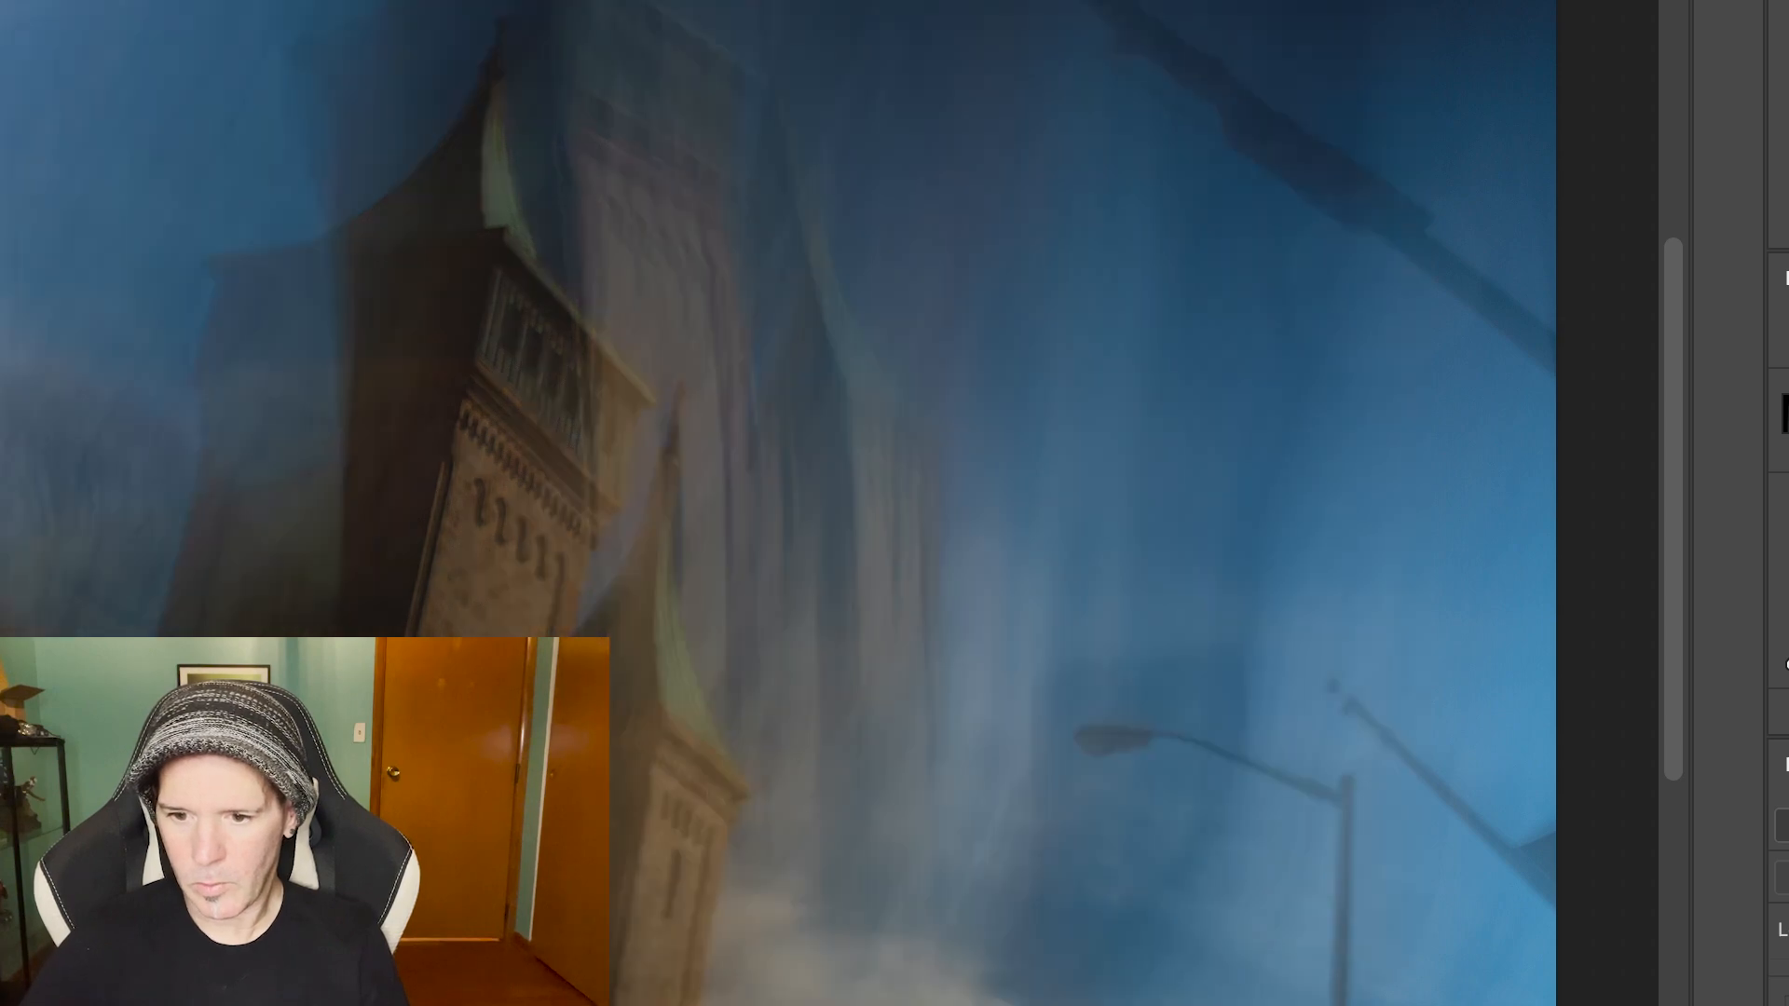
key(ctrl+shift+z)
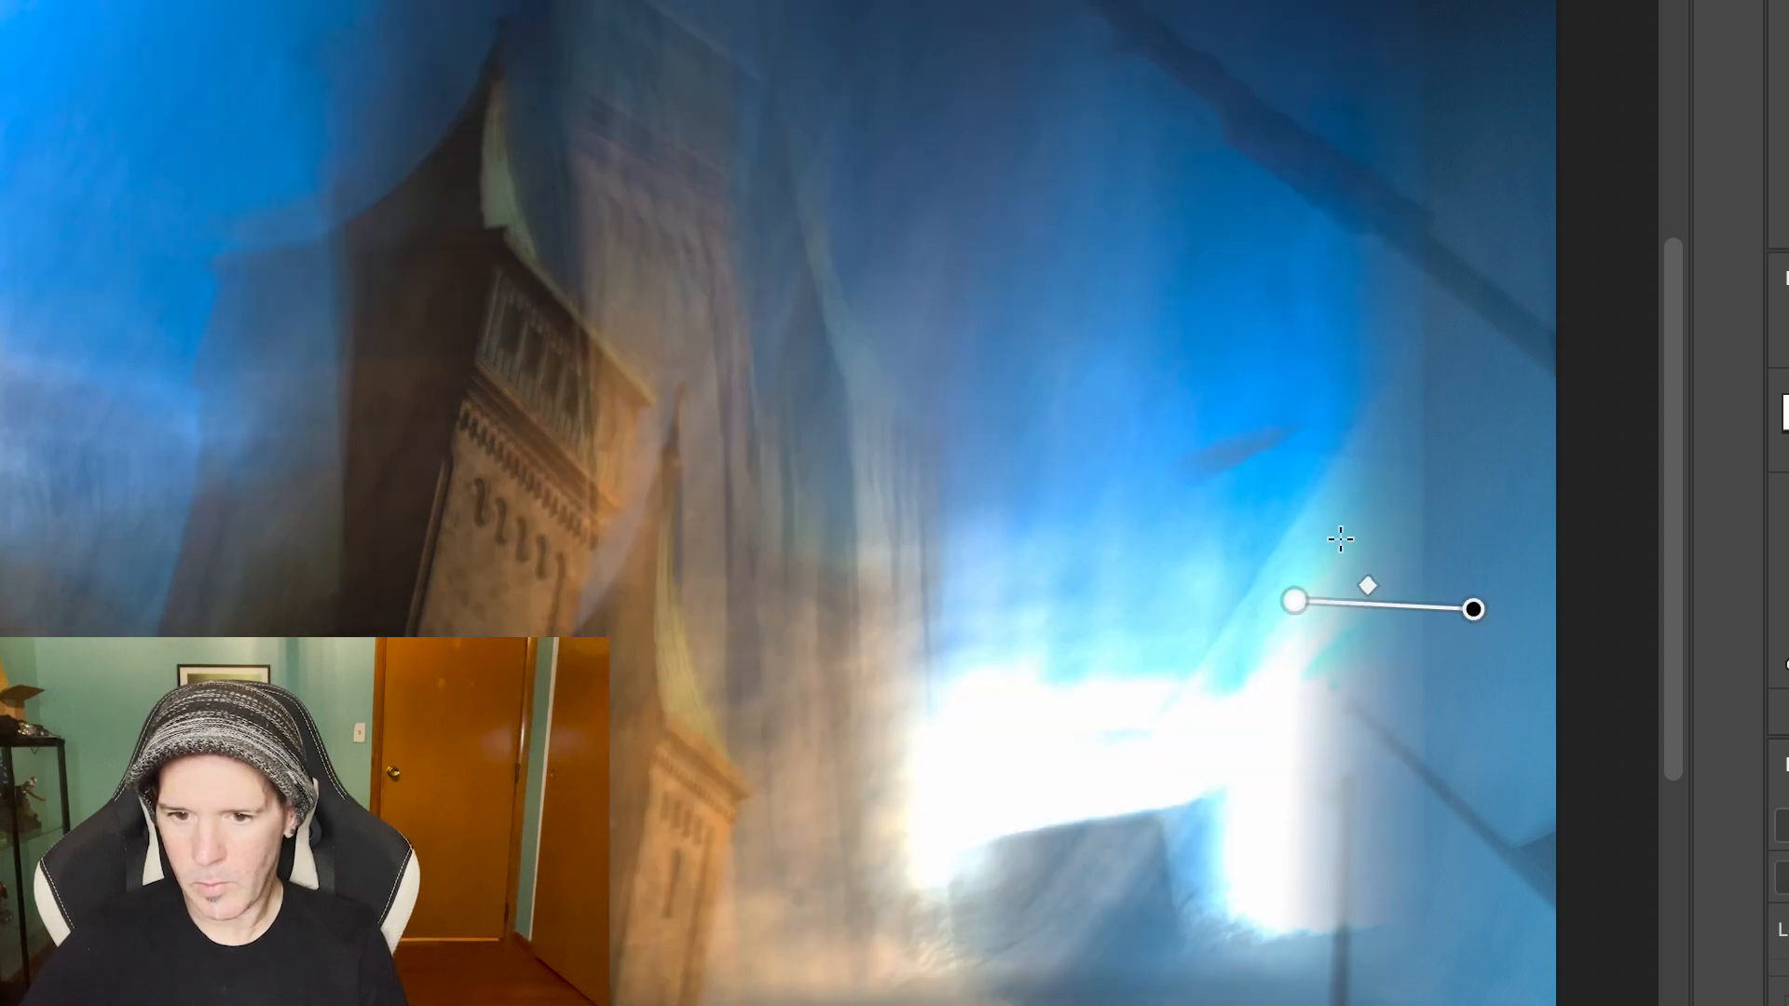
drag(1295, 601, 1178, 598)
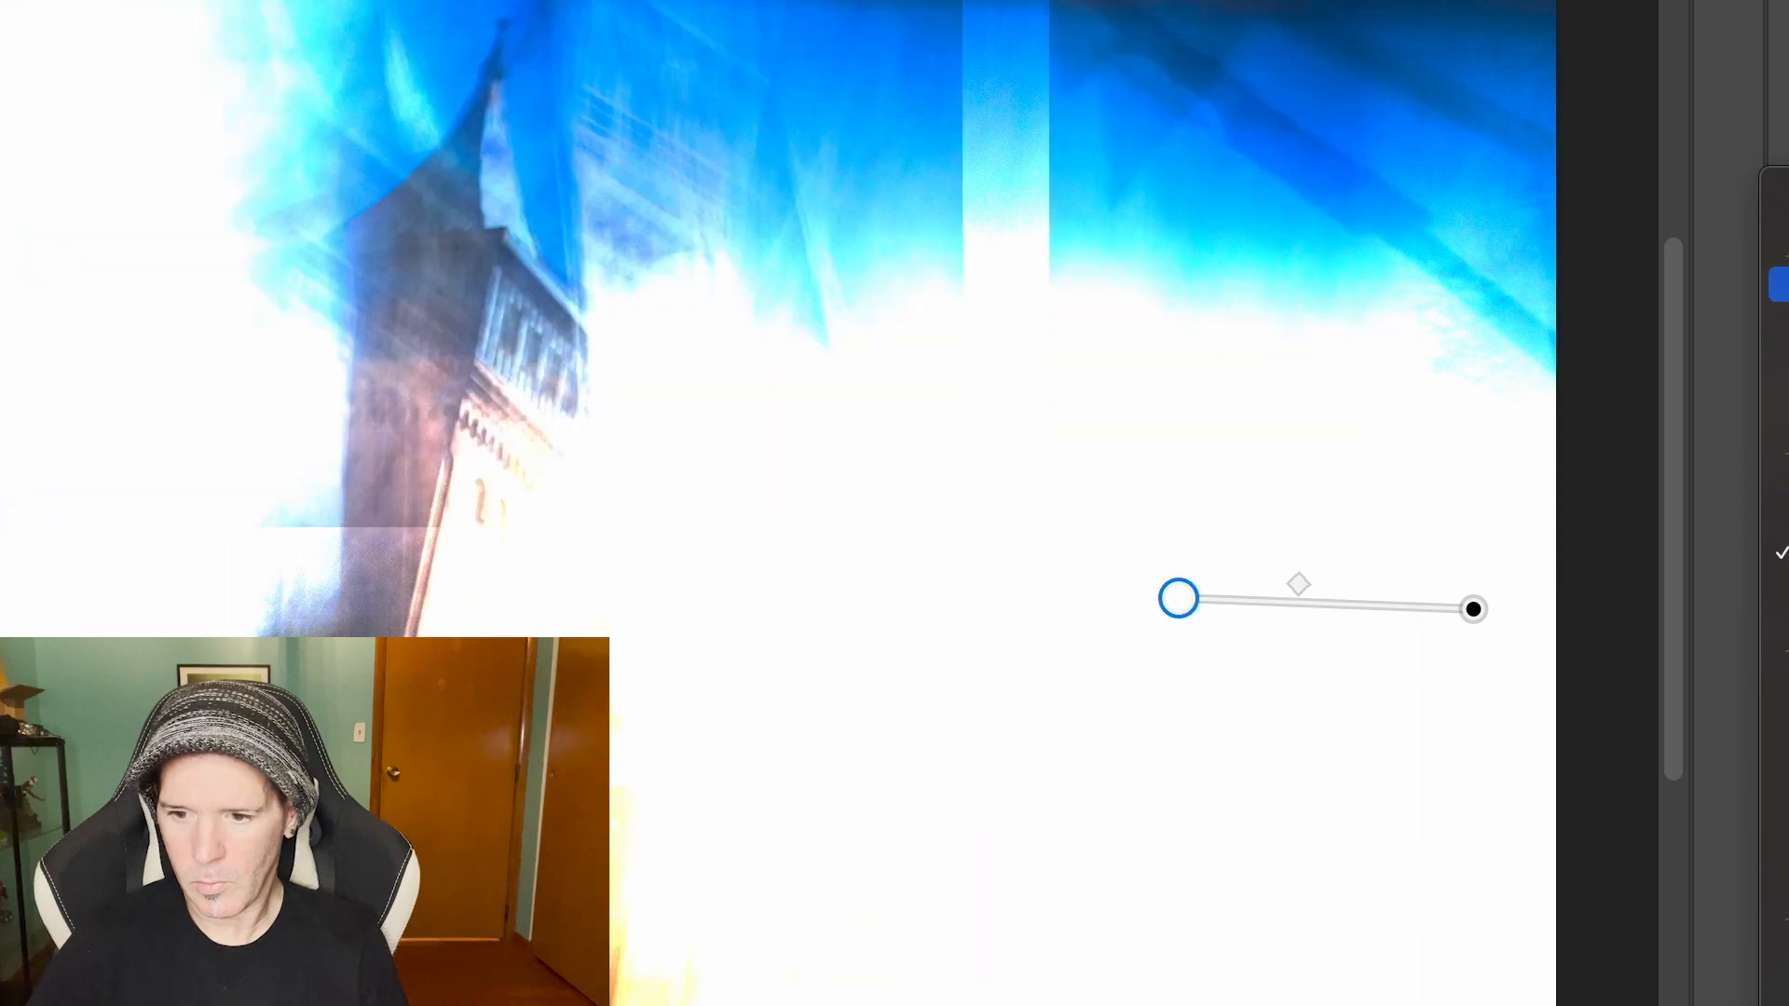
Set the masked layer's blend mode to Dissolve, select another layer and check the blend along the sky
click(1778, 228)
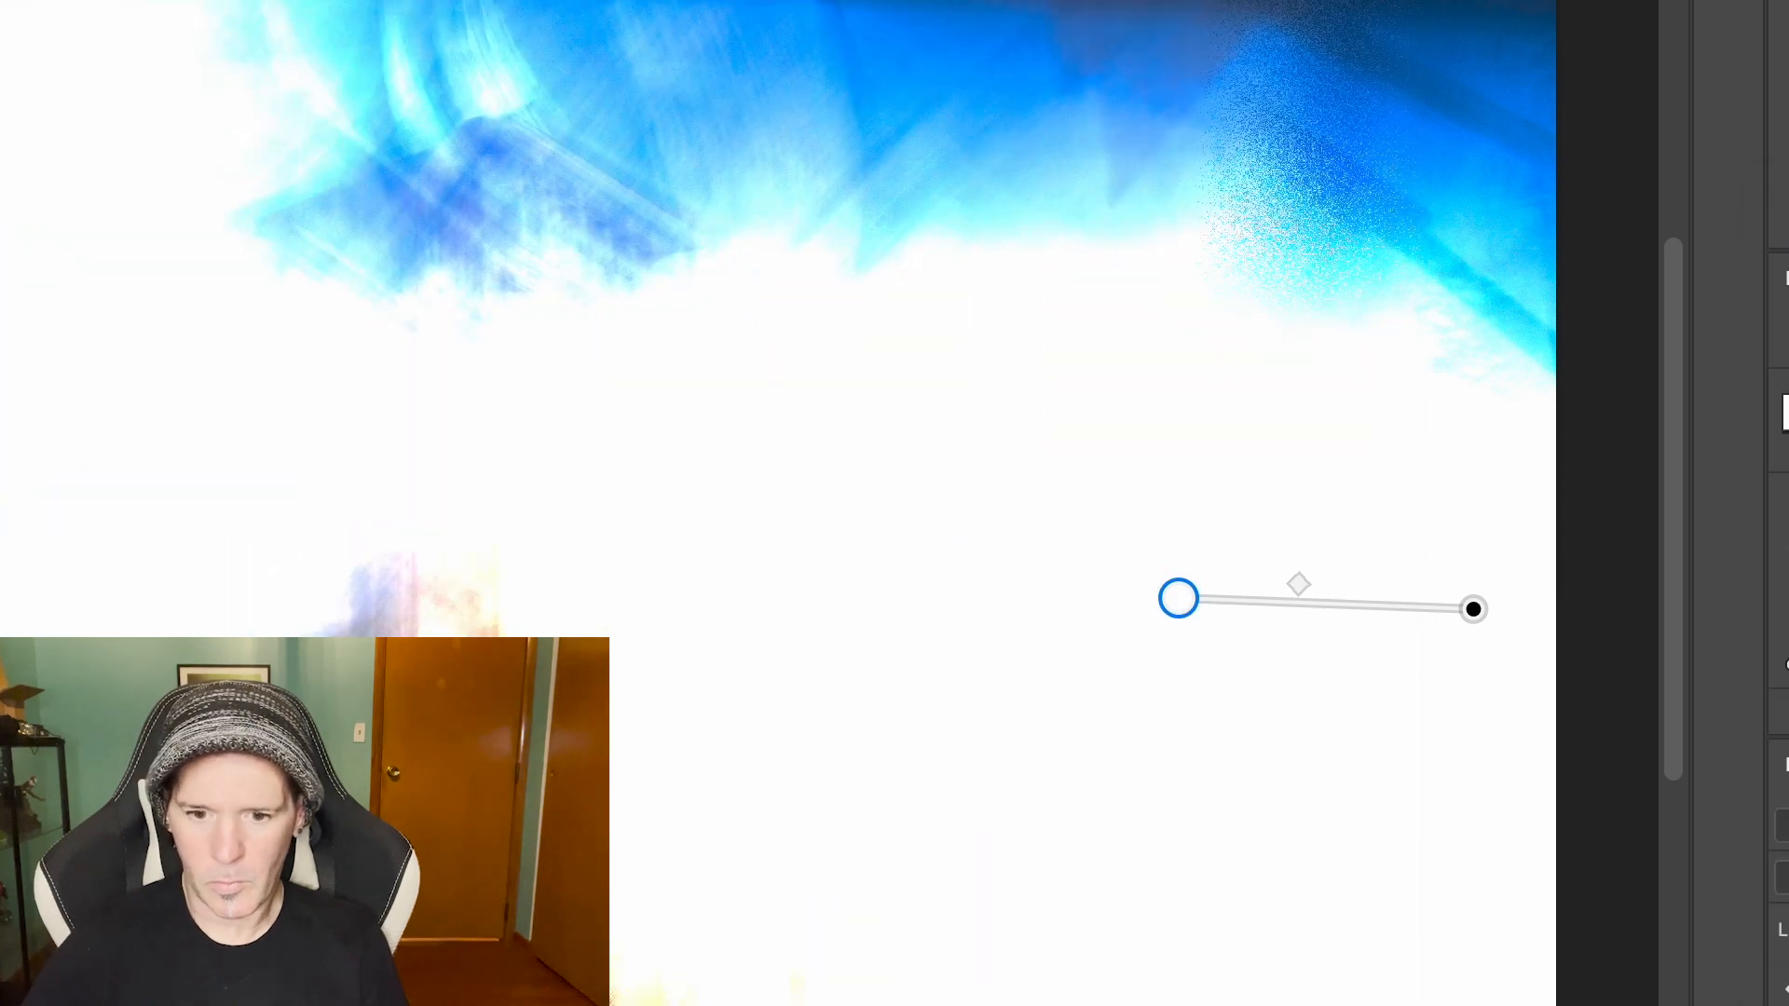
click(1787, 1002)
scroll(759, 418, up, 10)
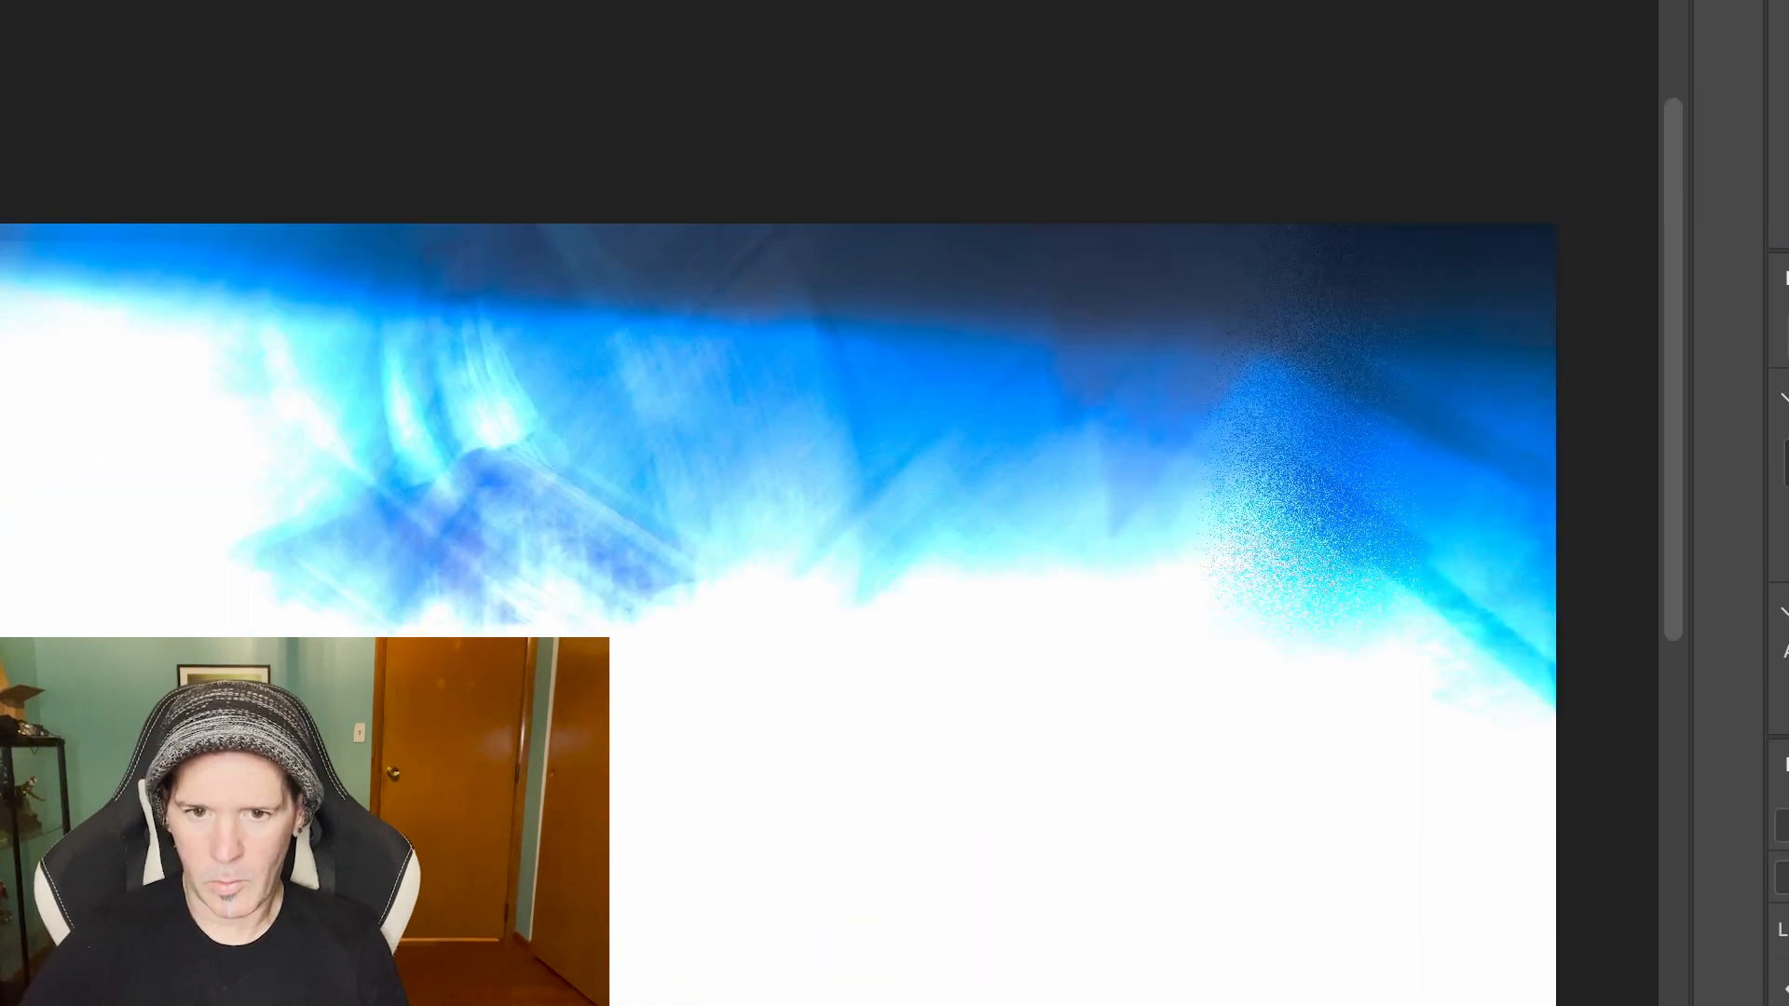
scroll(759, 419, down, 4)
scroll(759, 418, down, 6)
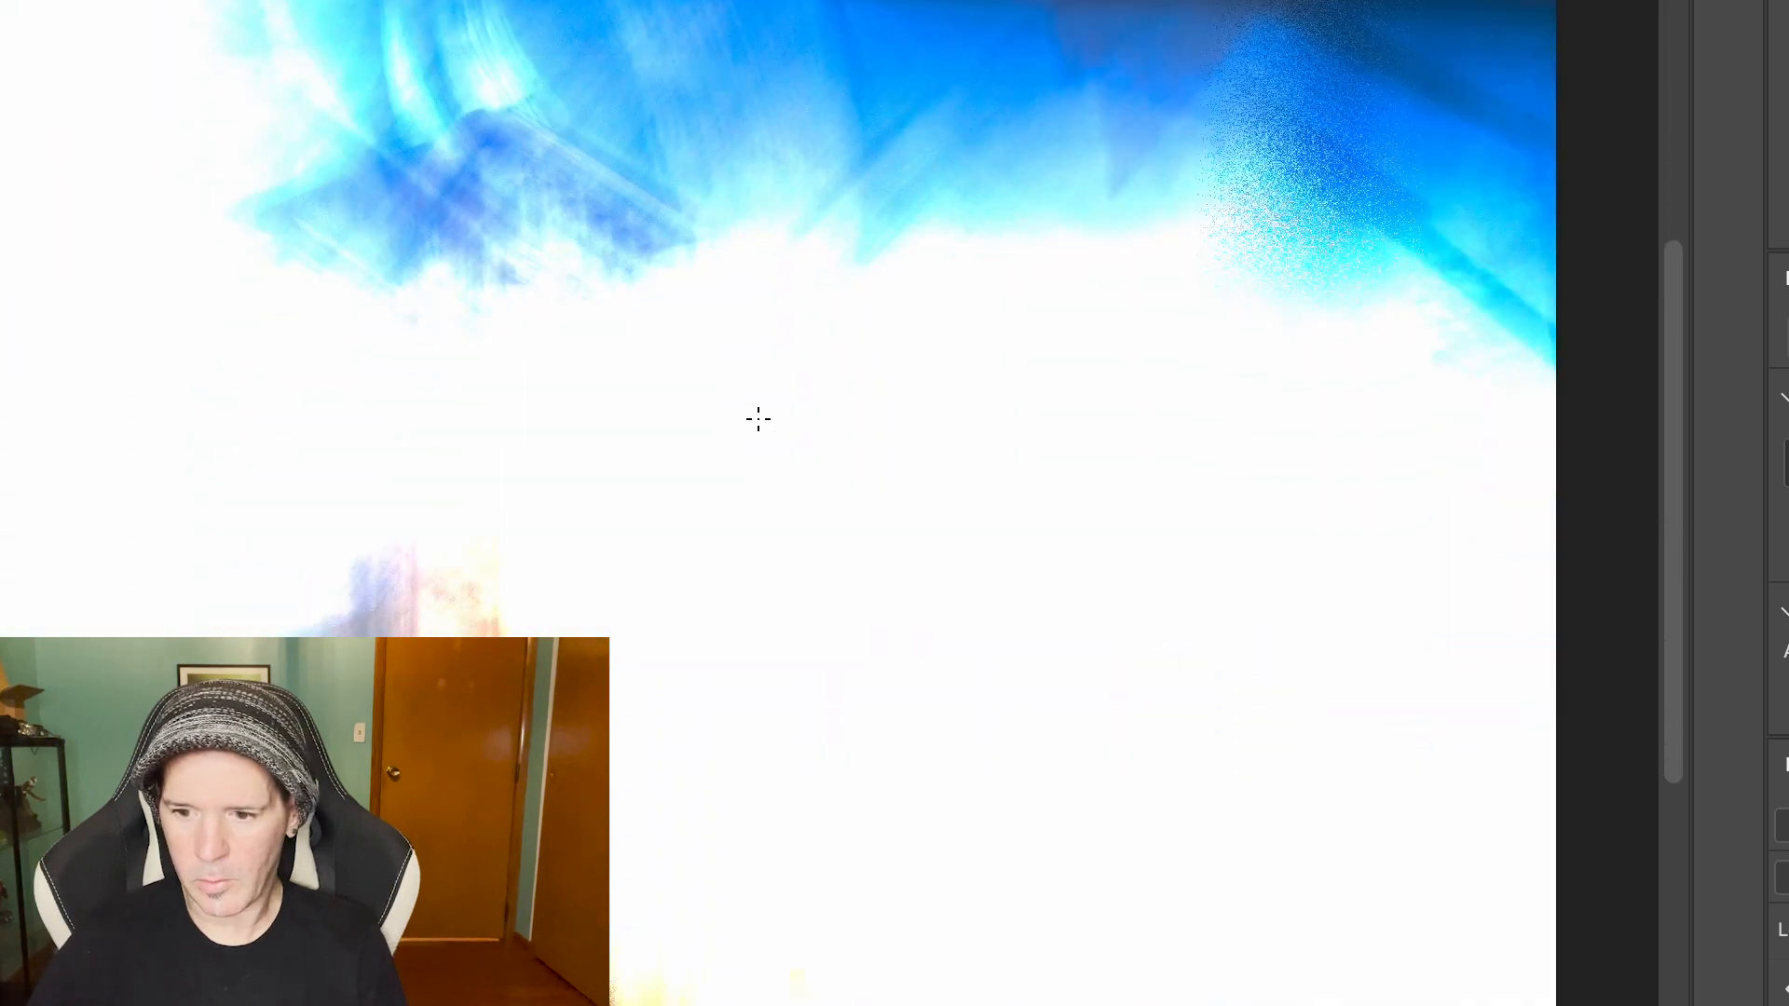
Change the blend mode of the tower layers from Color Dodge to Lighter Color
click(347, 2)
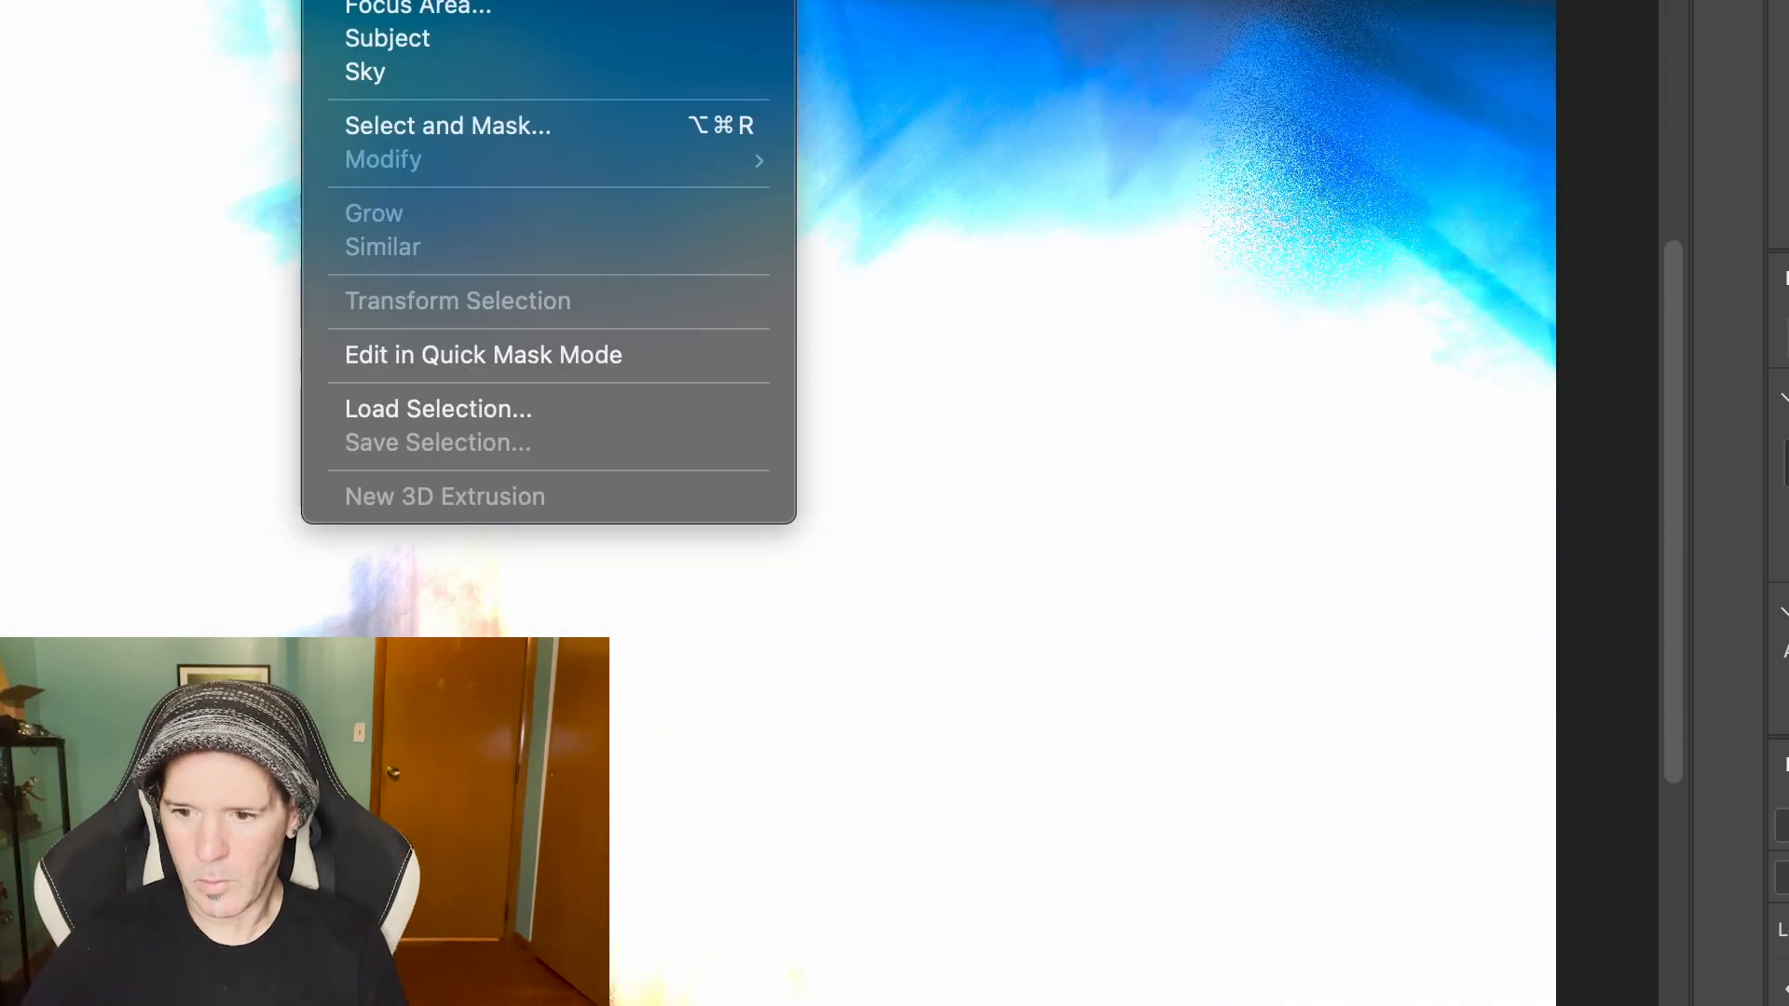
key(Escape)
click(1783, 878)
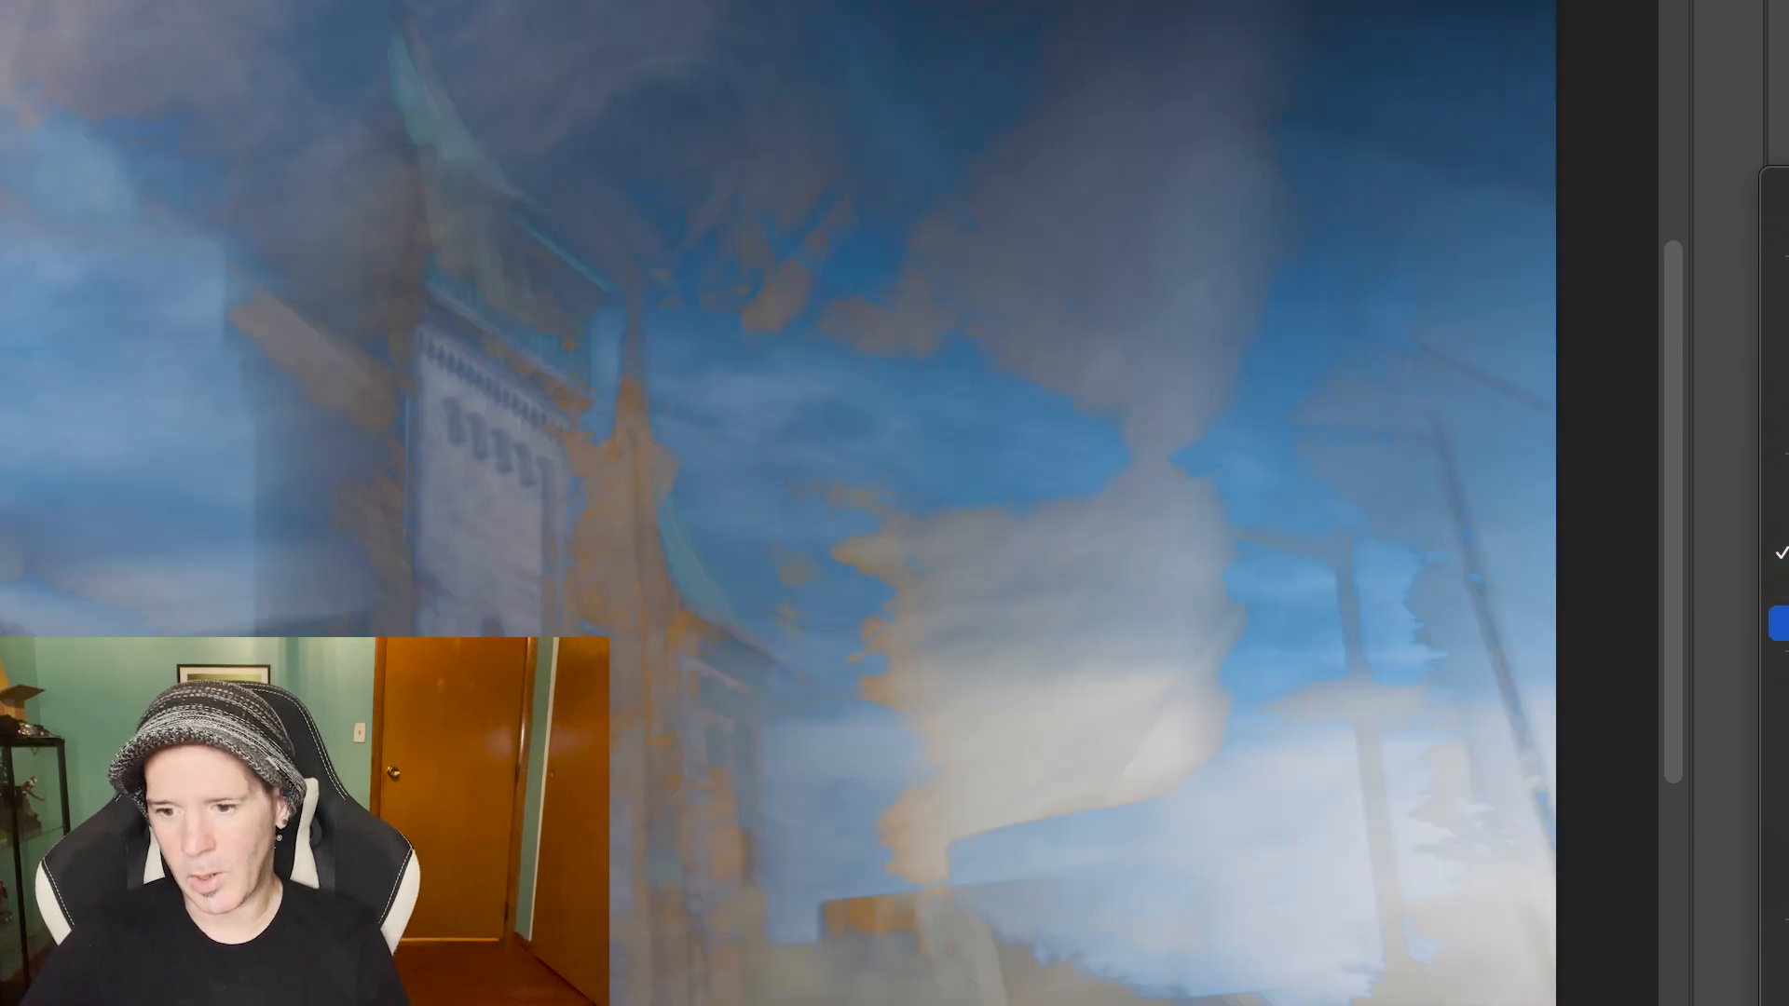
click(1778, 624)
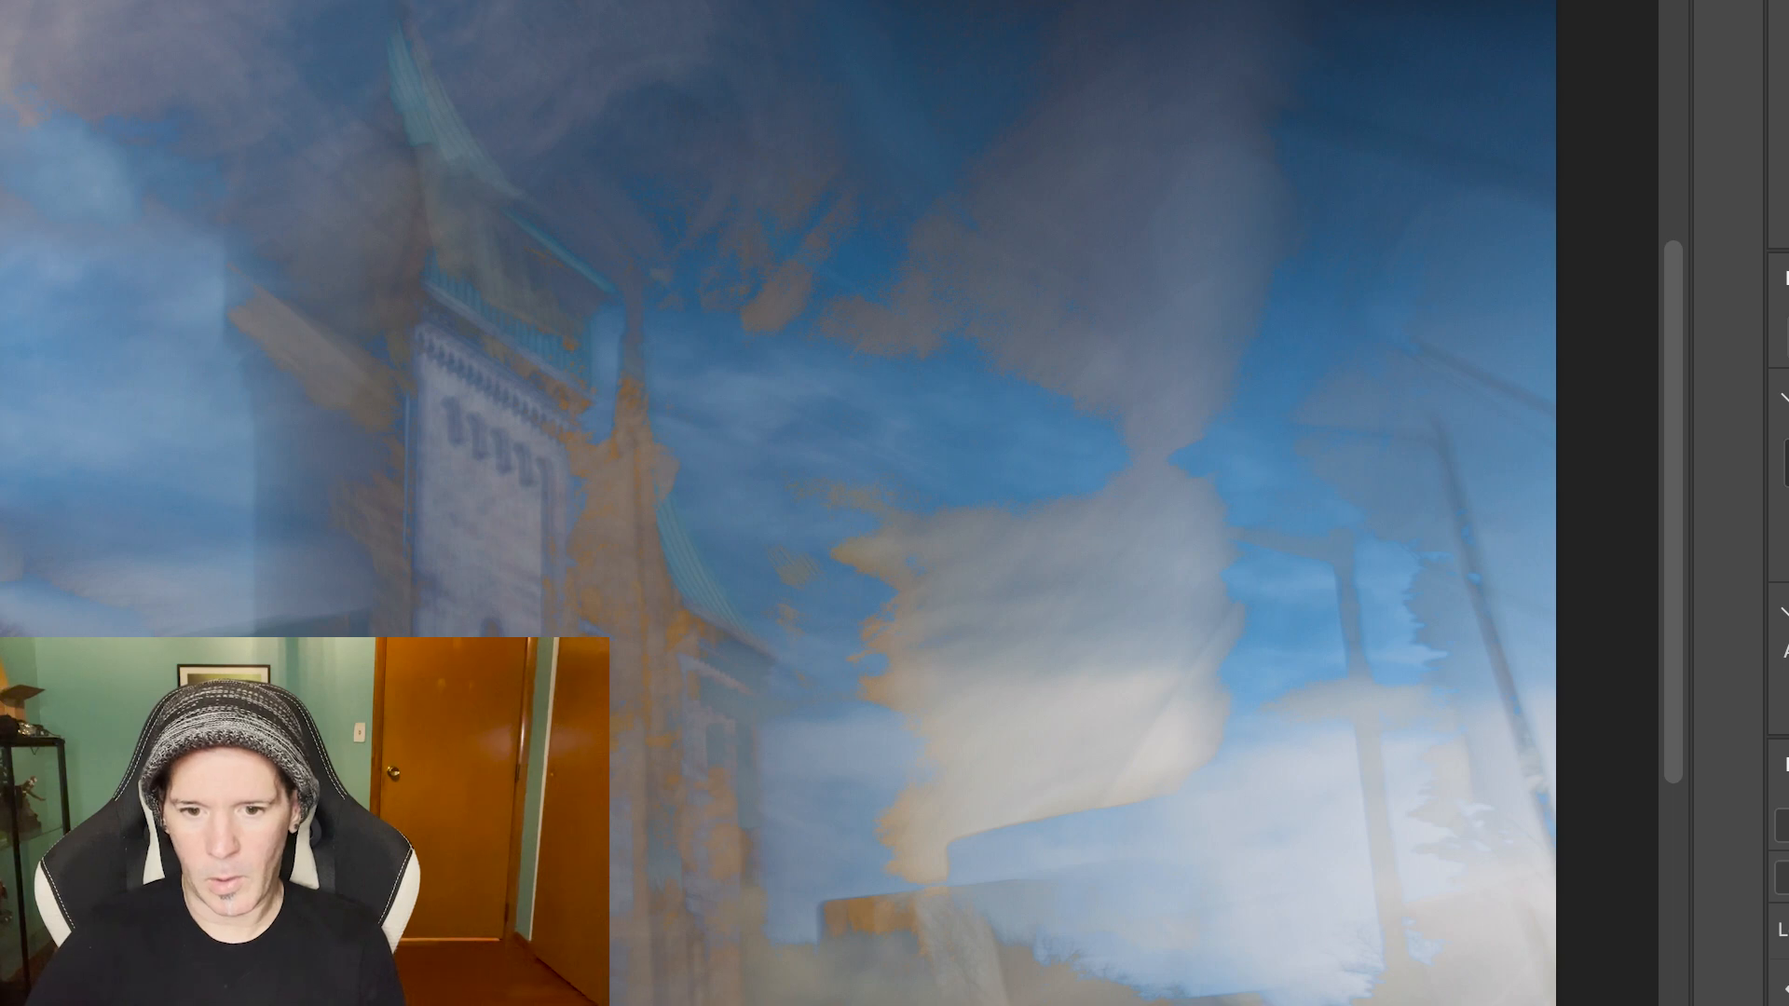
click(1787, 989)
click(1787, 990)
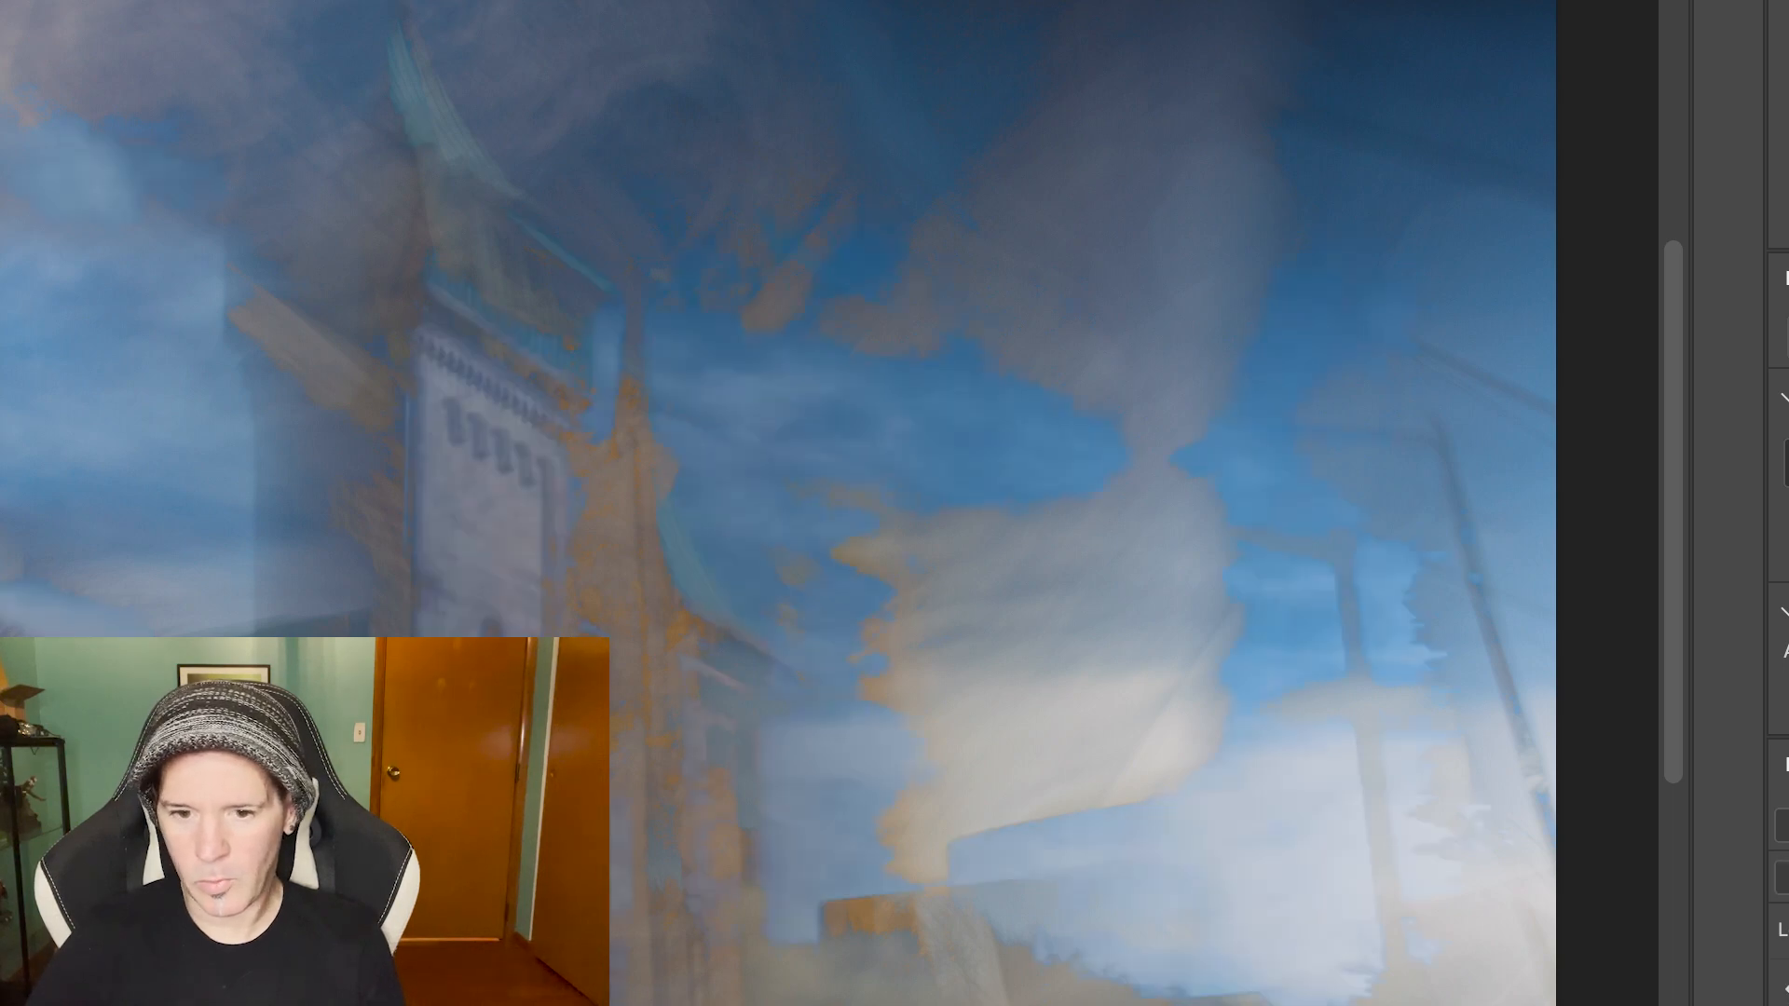
Toggle the layer's visibility repeatedly to compare the tower, clouds and lampposts with and without it
click(1787, 989)
click(1787, 989)
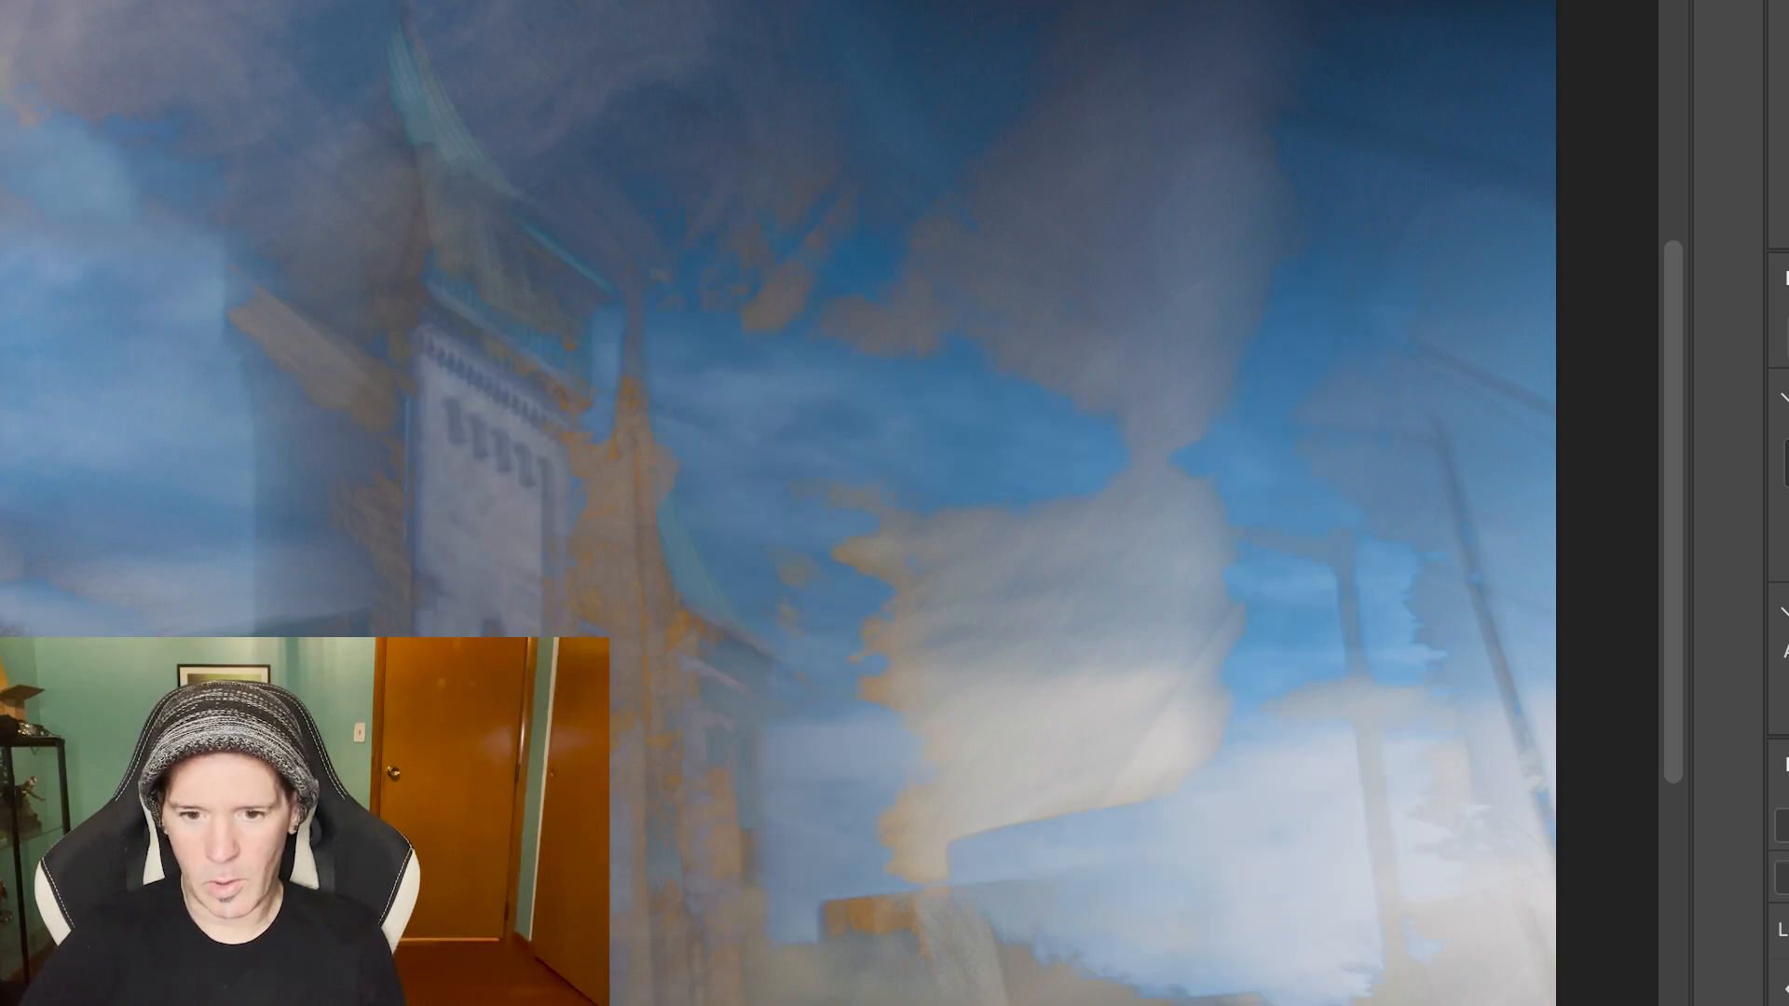
click(1787, 989)
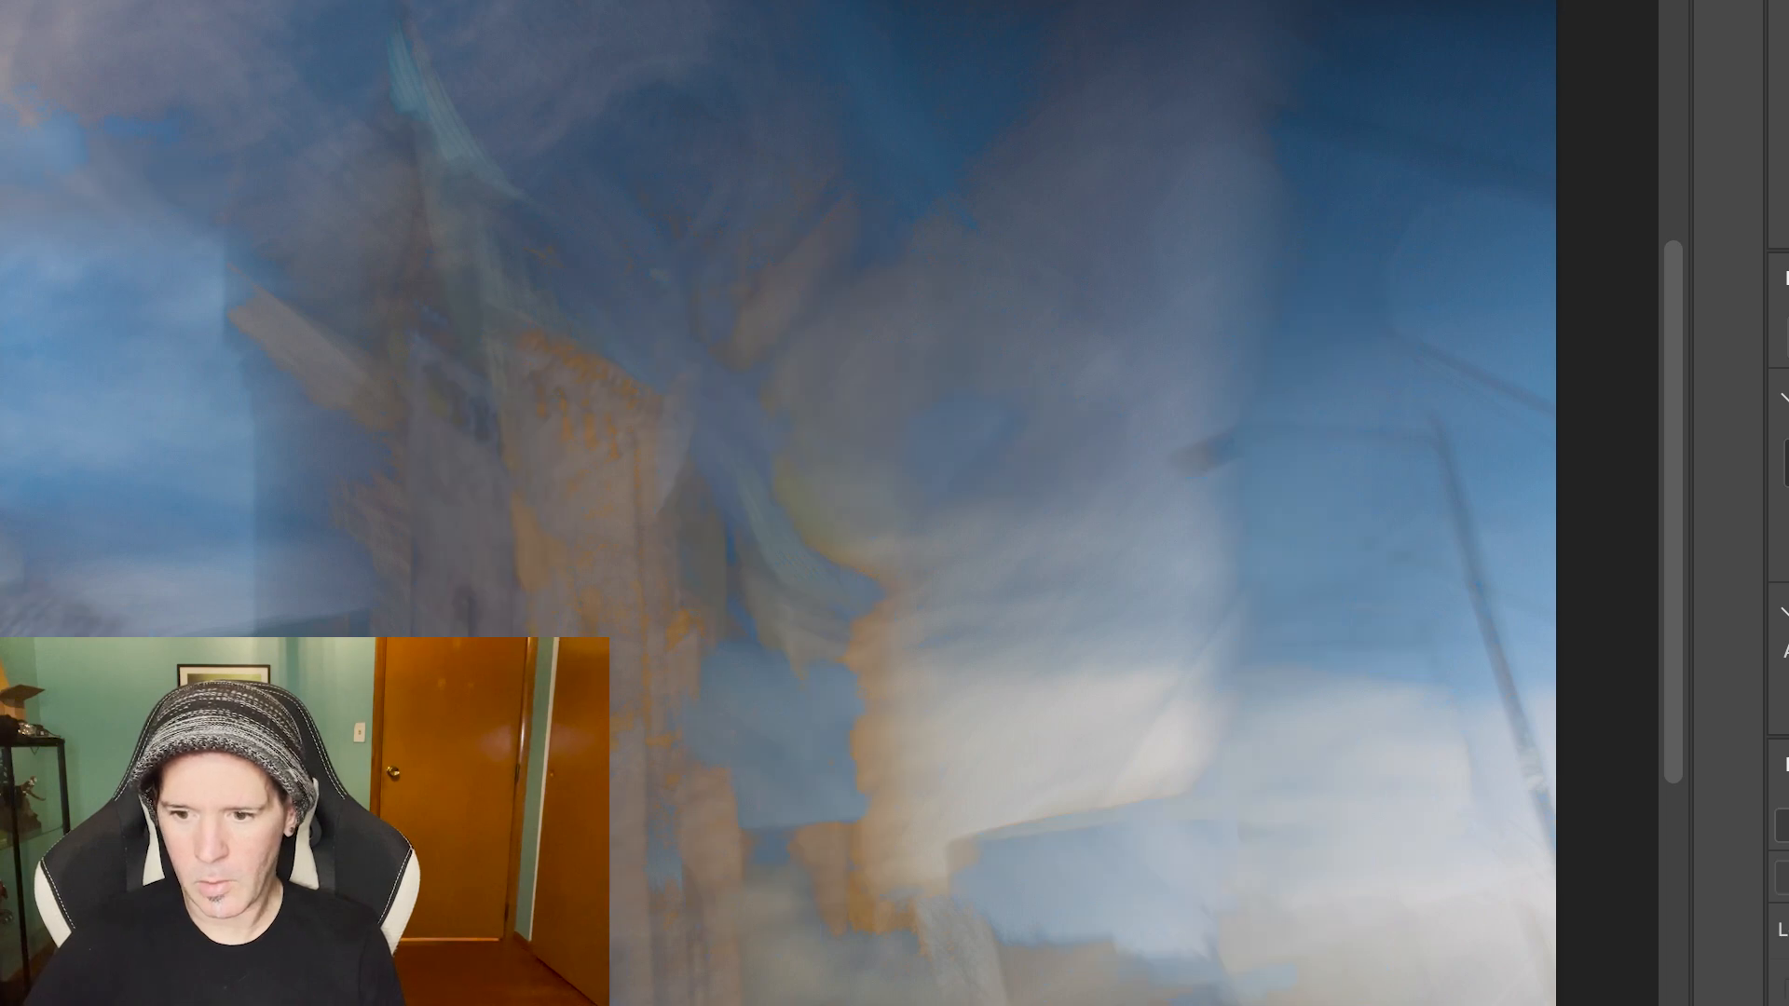
click(1787, 989)
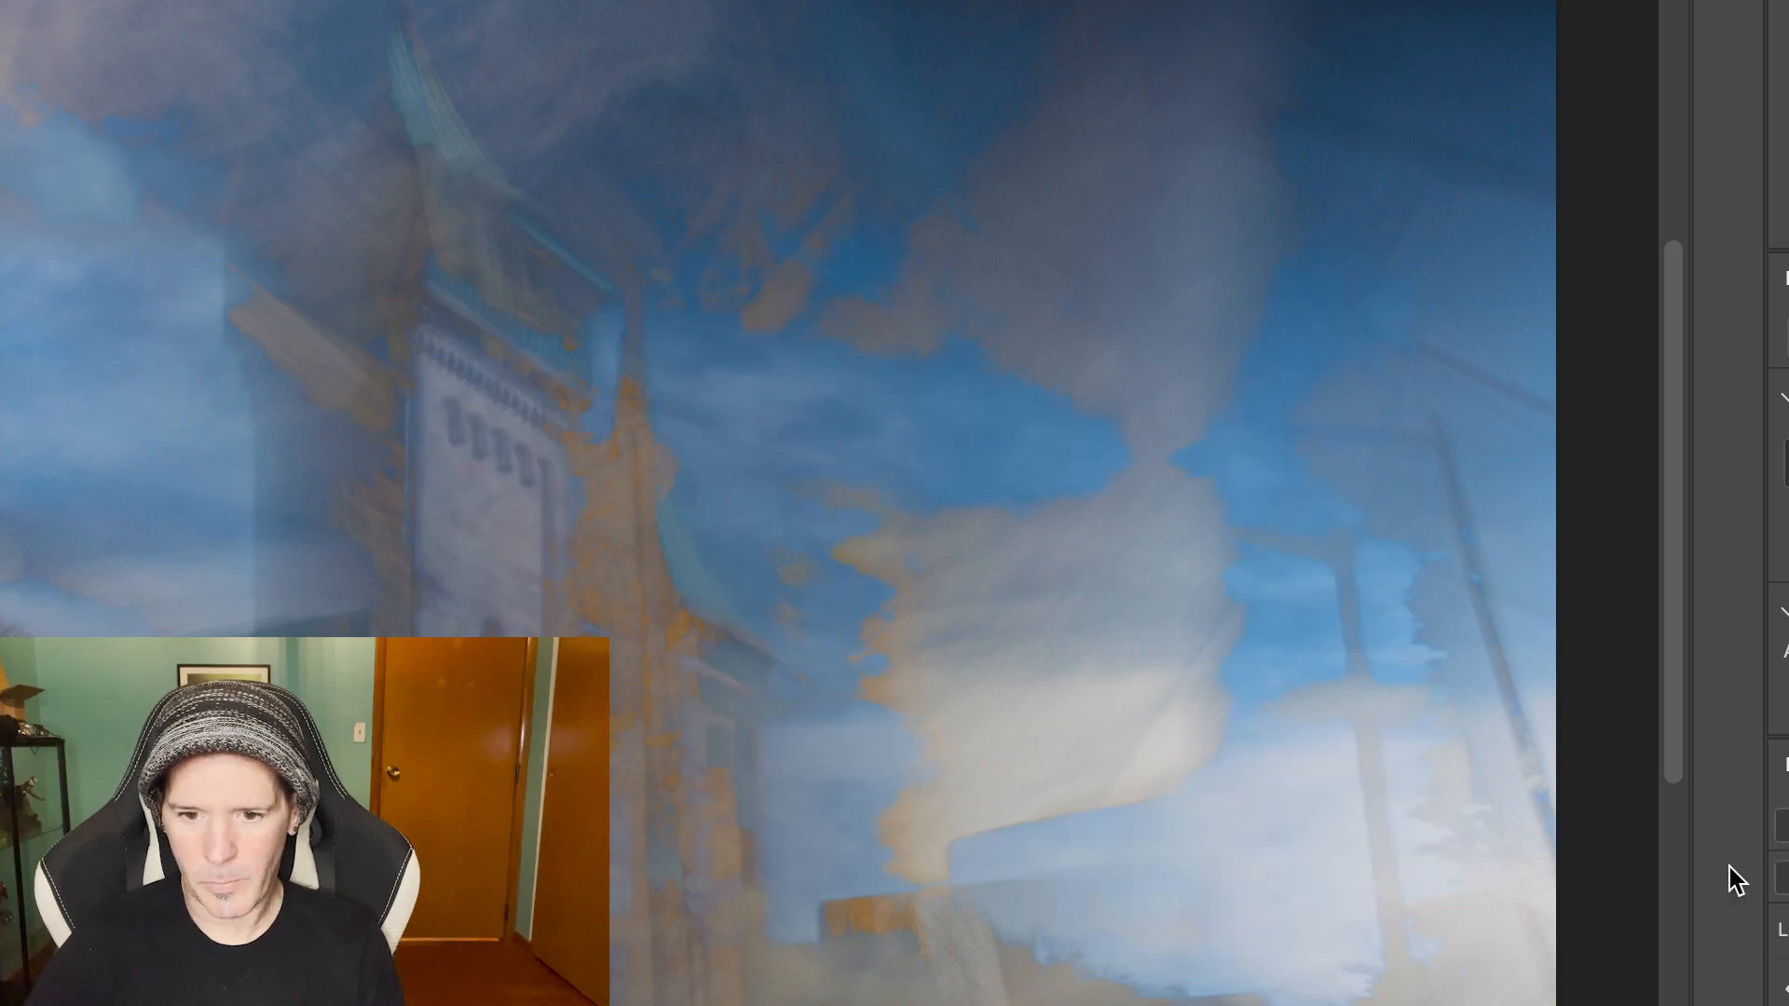
click(1787, 990)
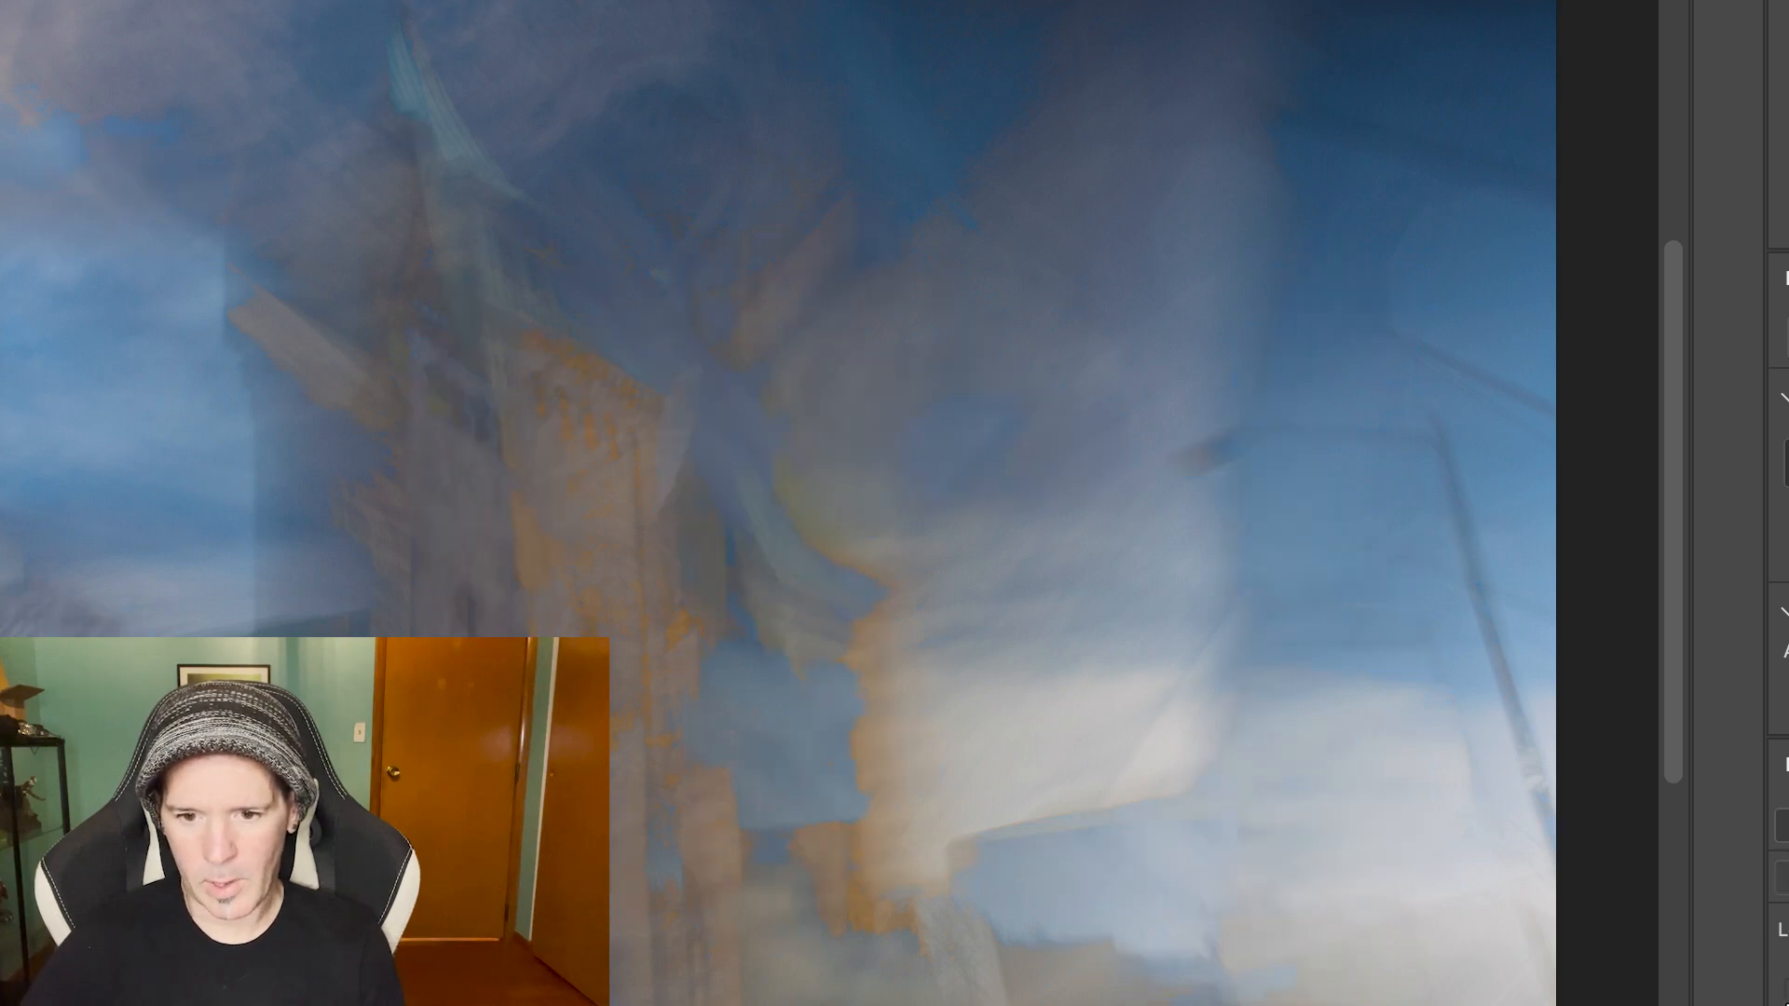
click(1787, 990)
click(1787, 990)
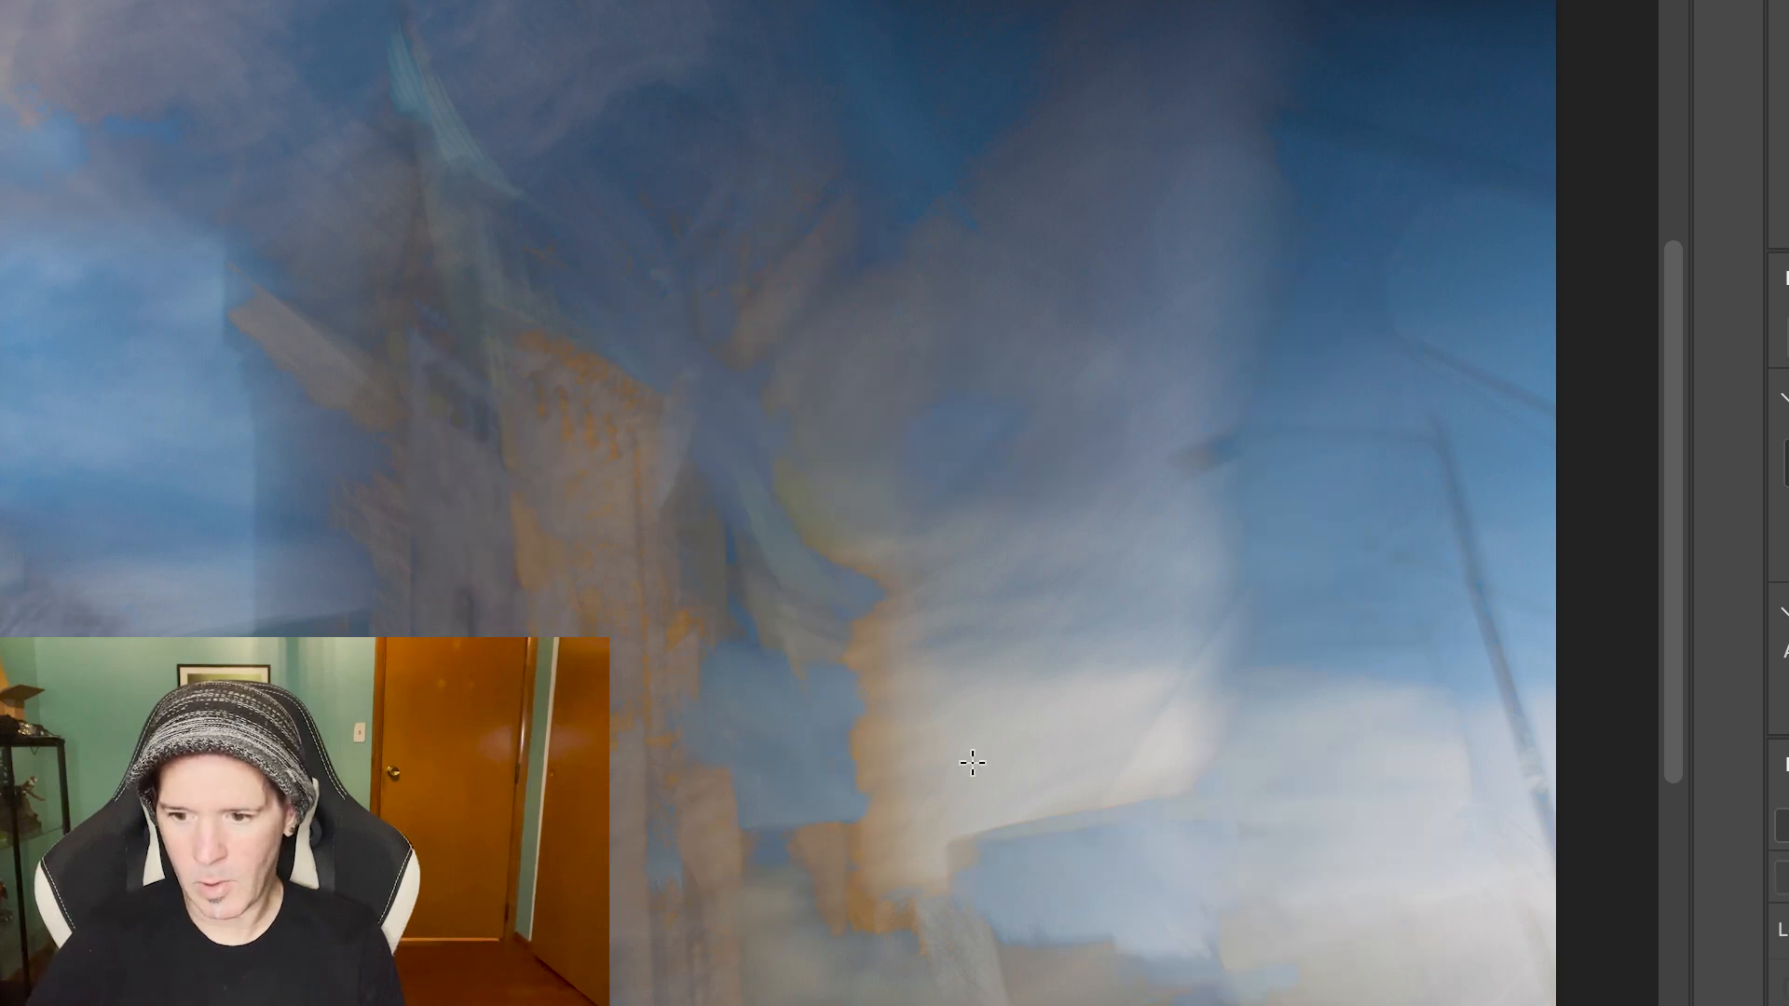
click(1787, 989)
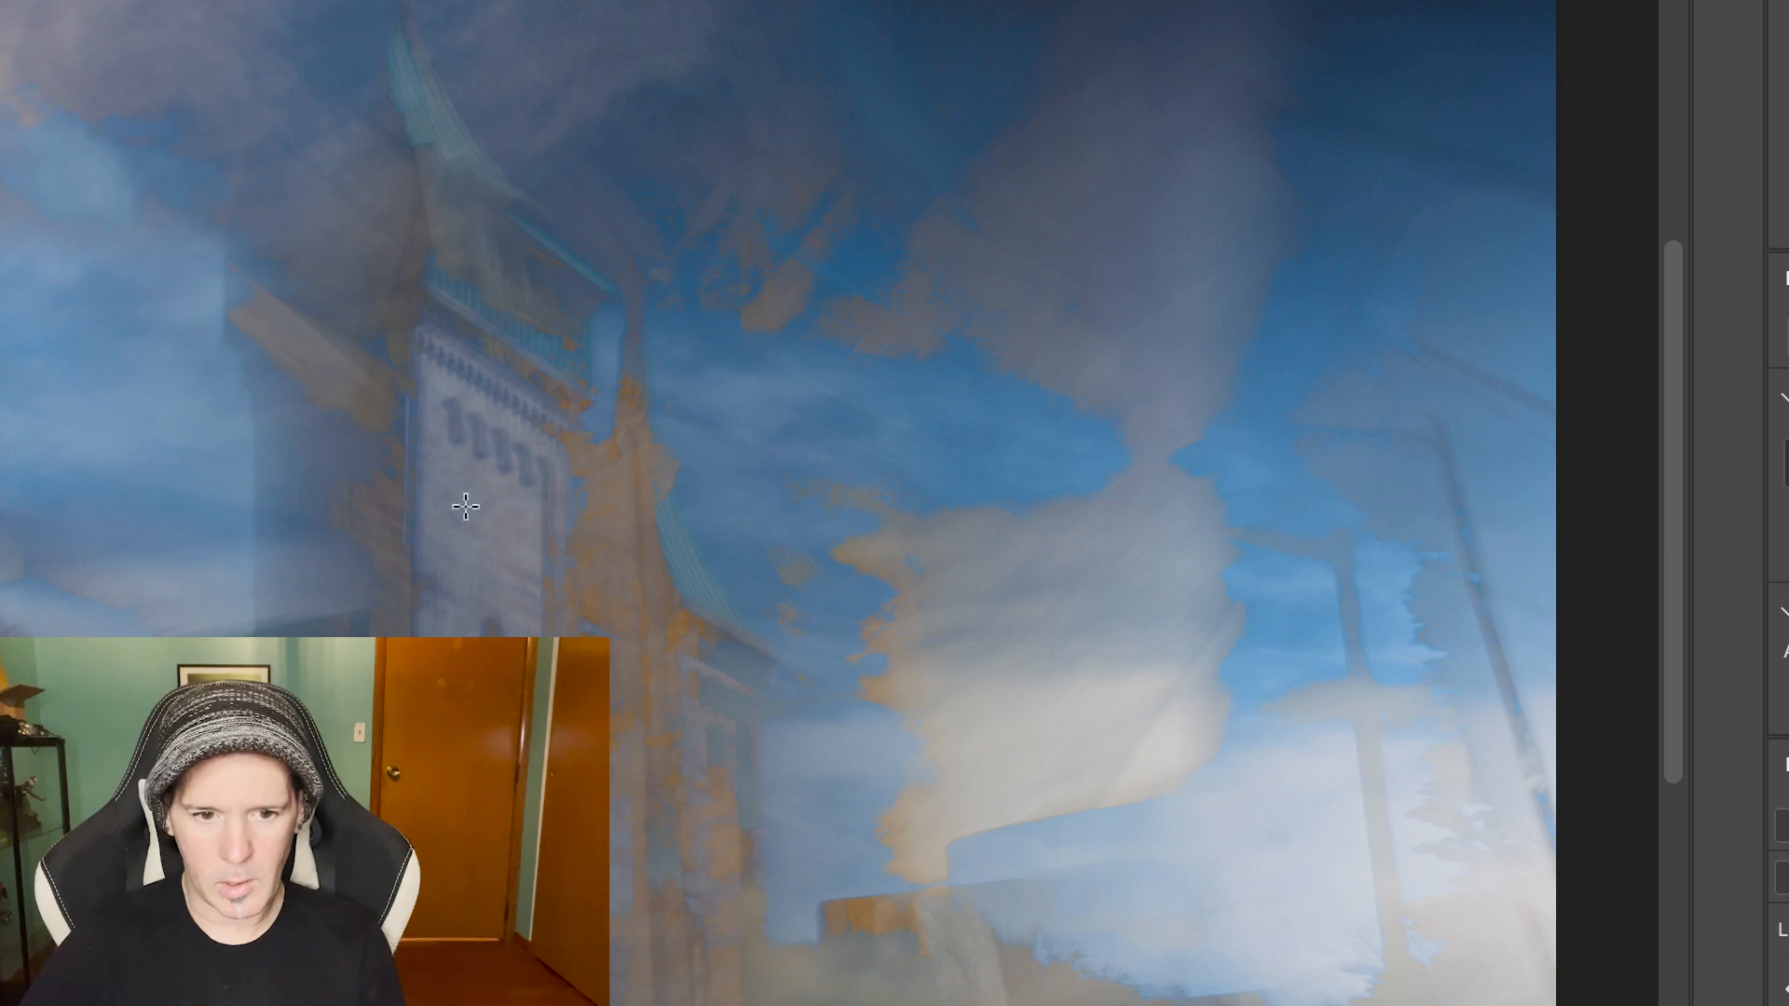
click(1787, 990)
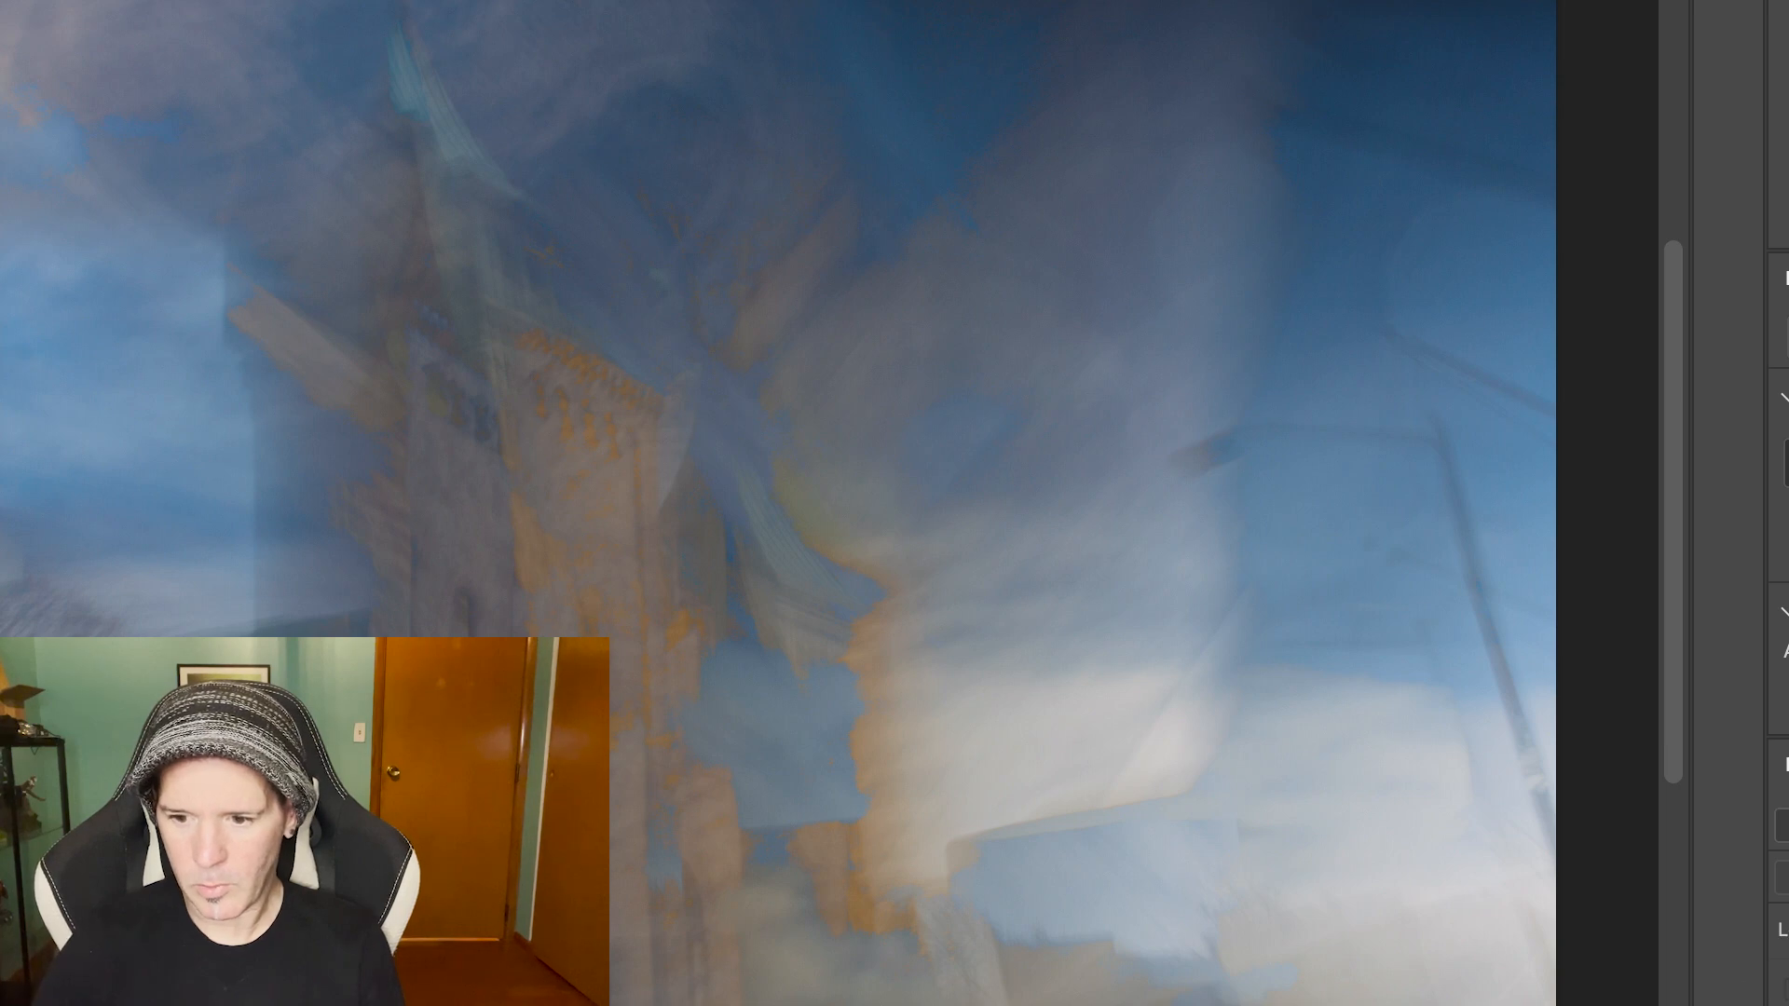
click(1787, 990)
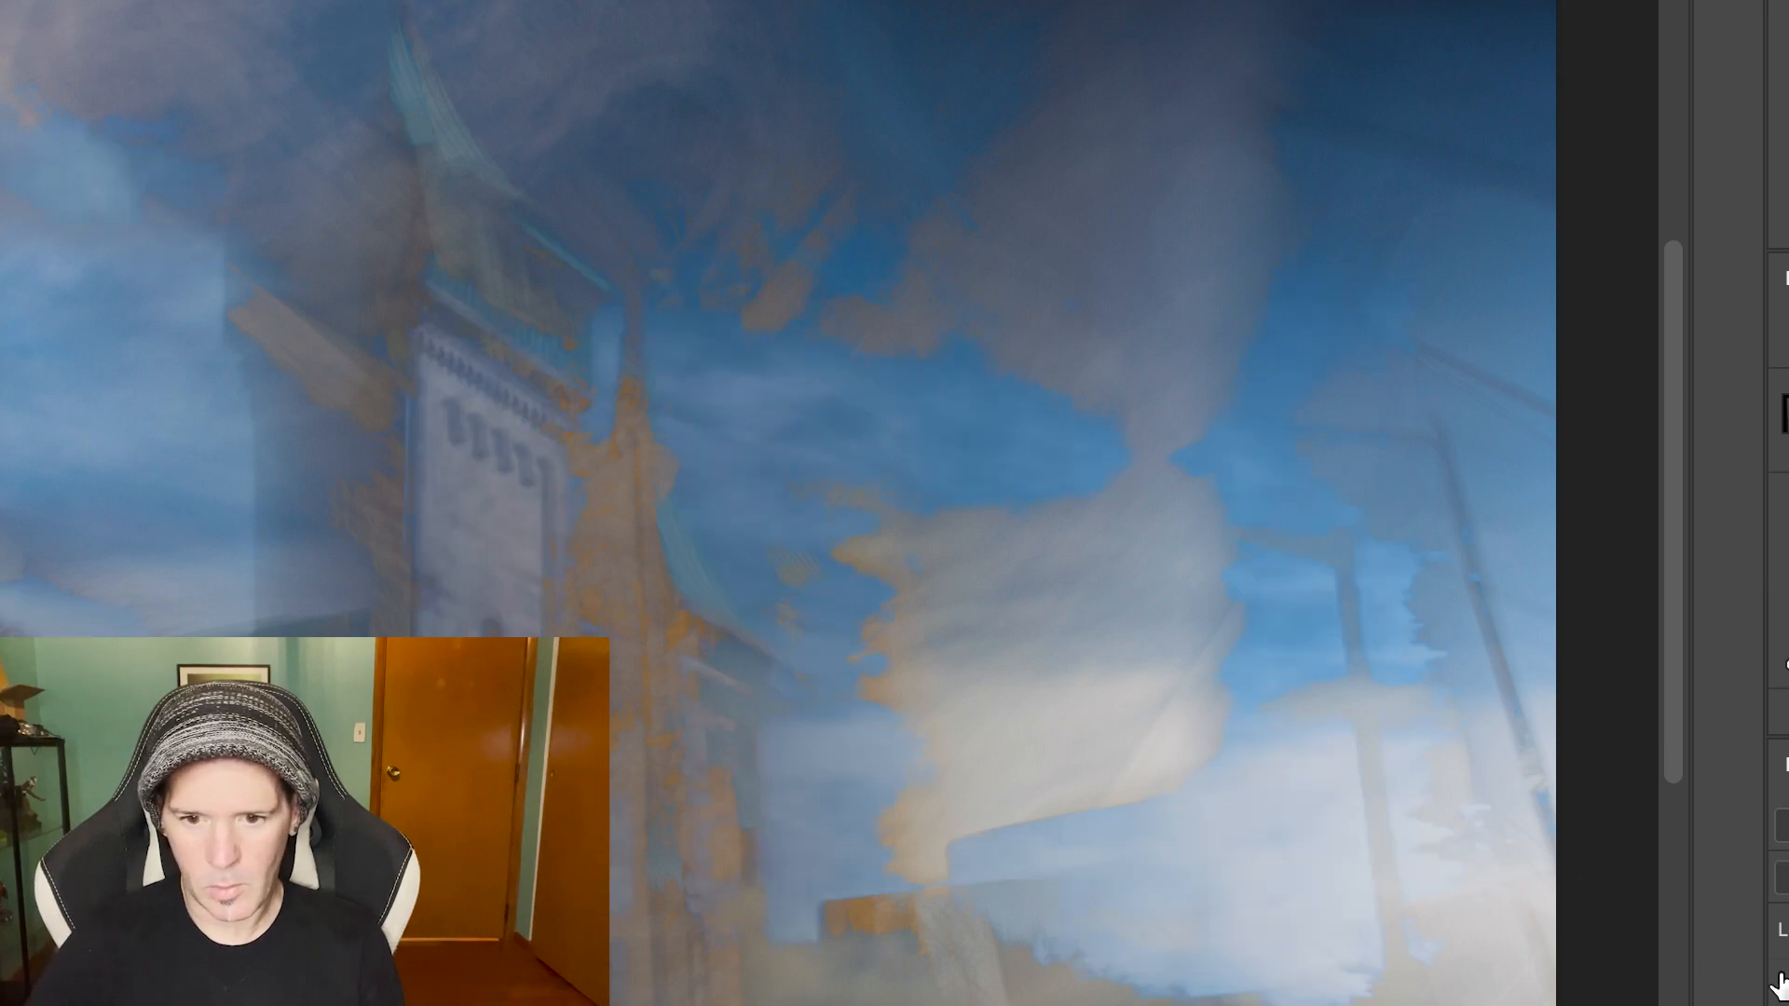
Brush the layer out over the tower face and the spire beside it, toggling its visibility to check the masking
click(1742, 969)
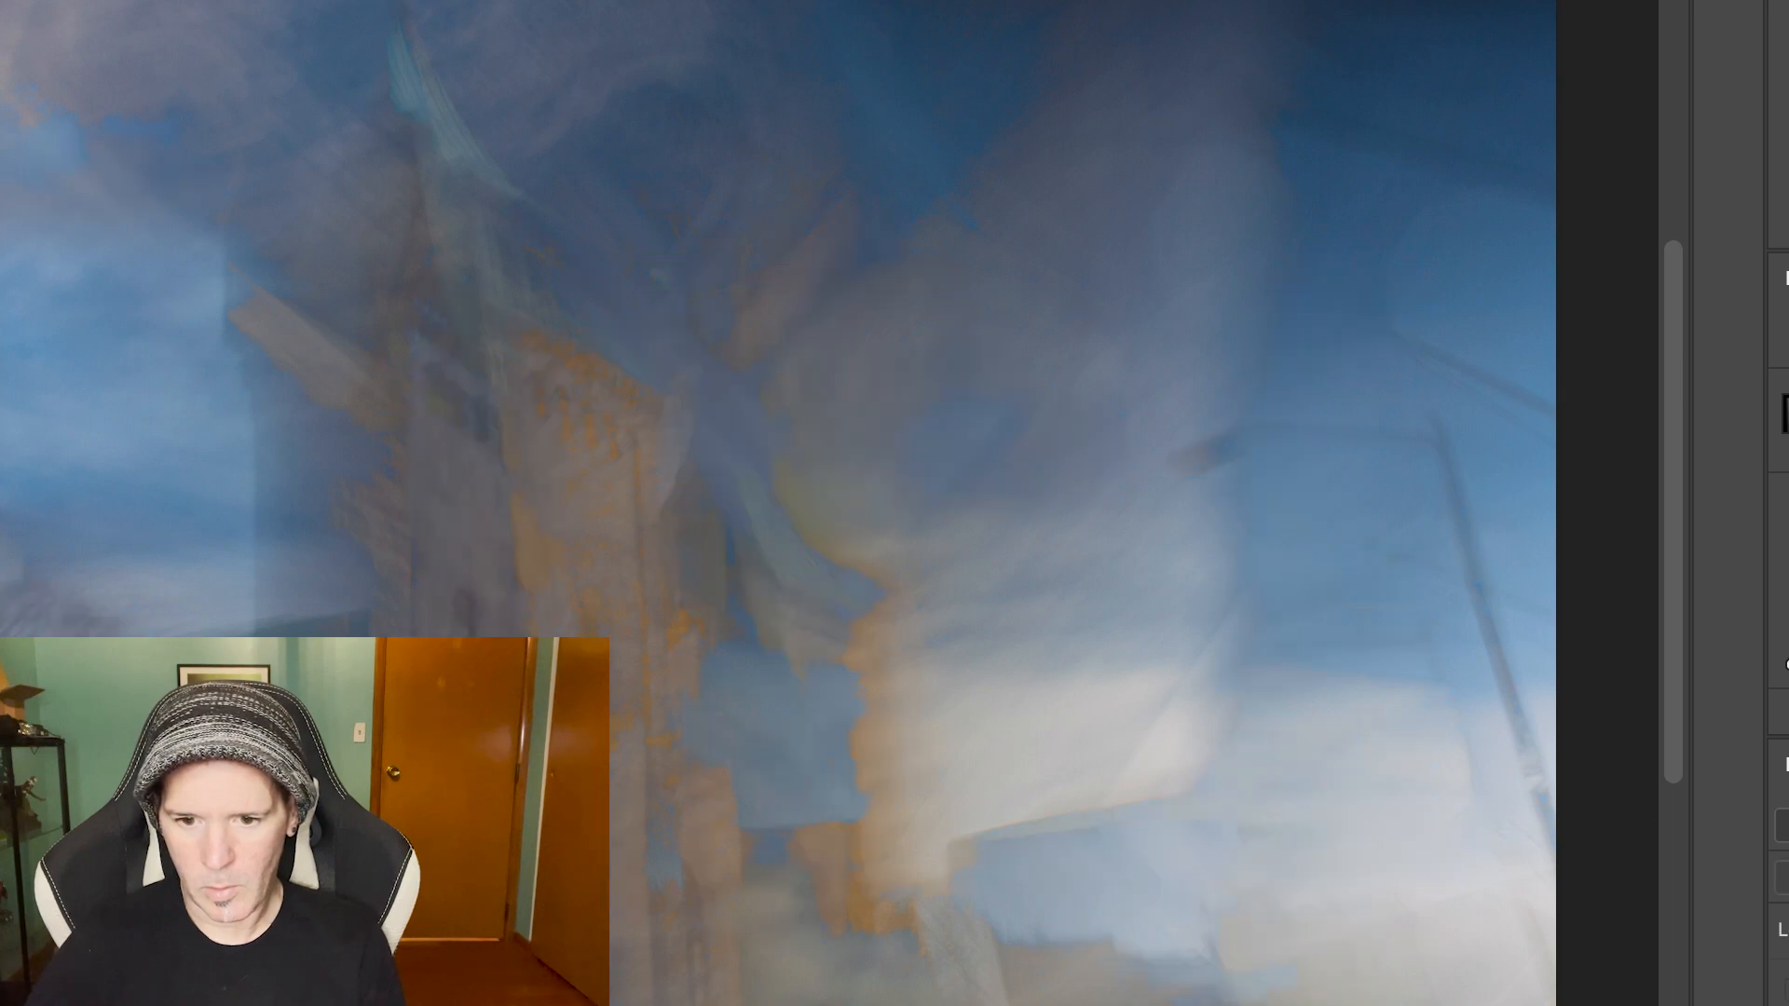
click(1787, 989)
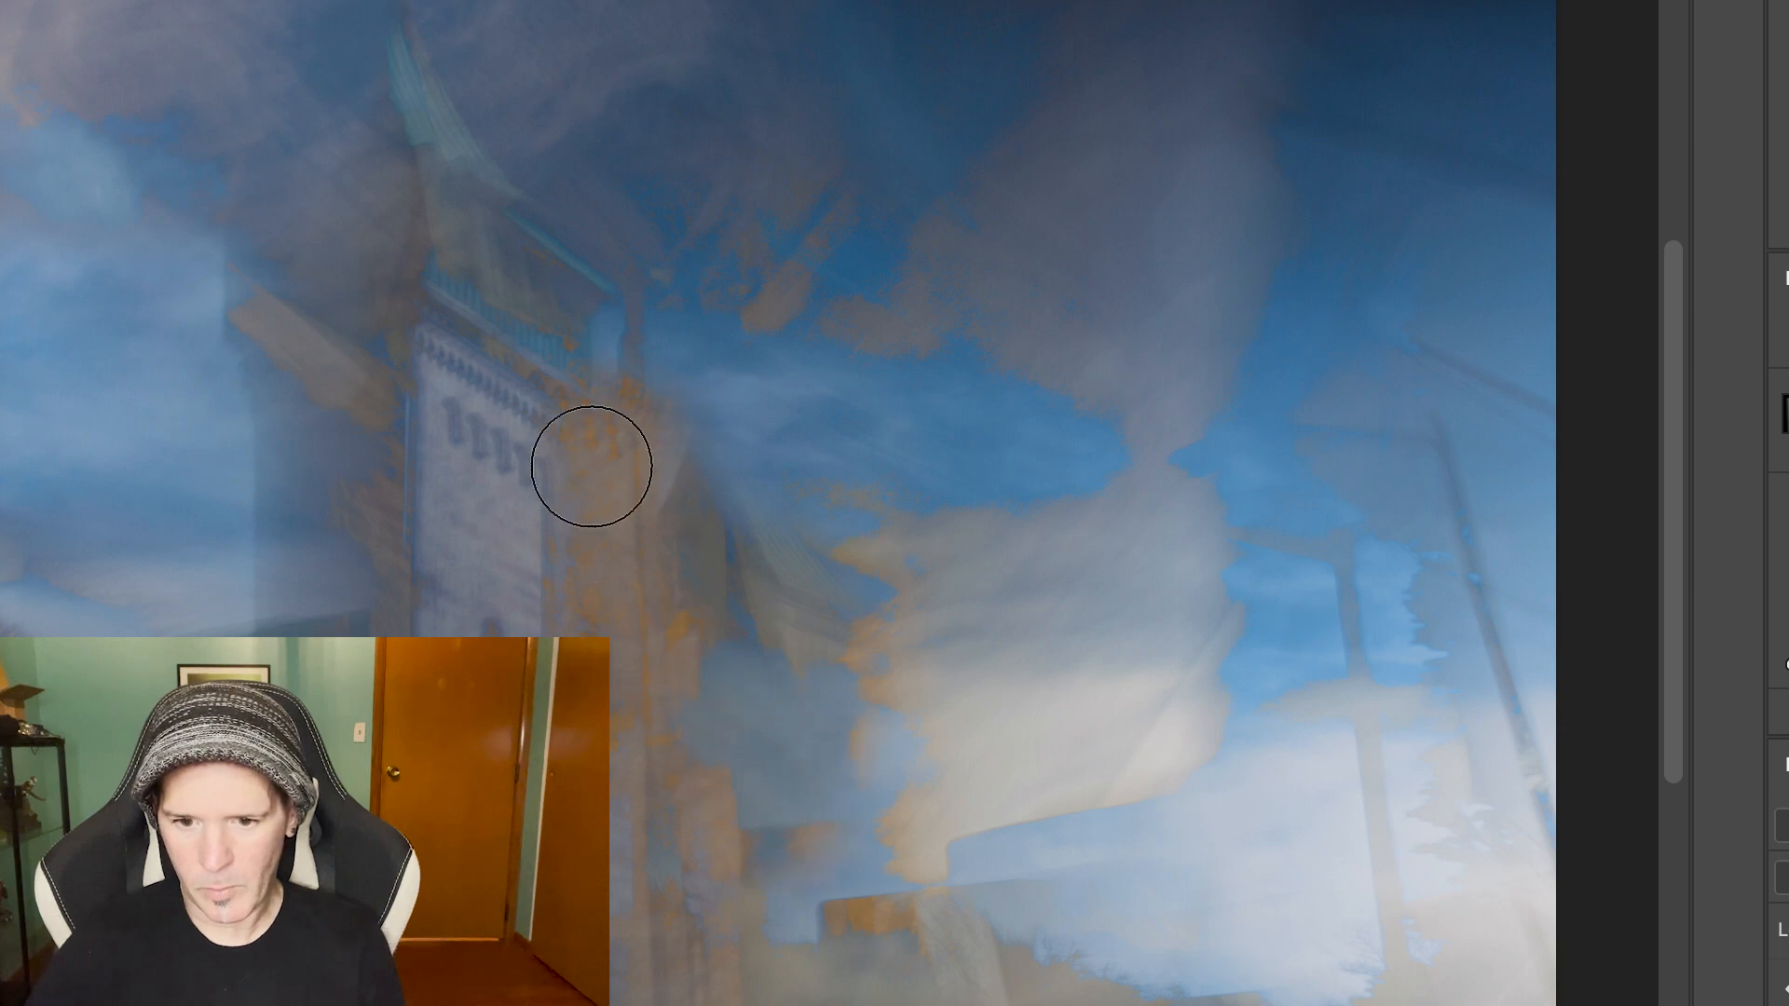
click(1787, 1003)
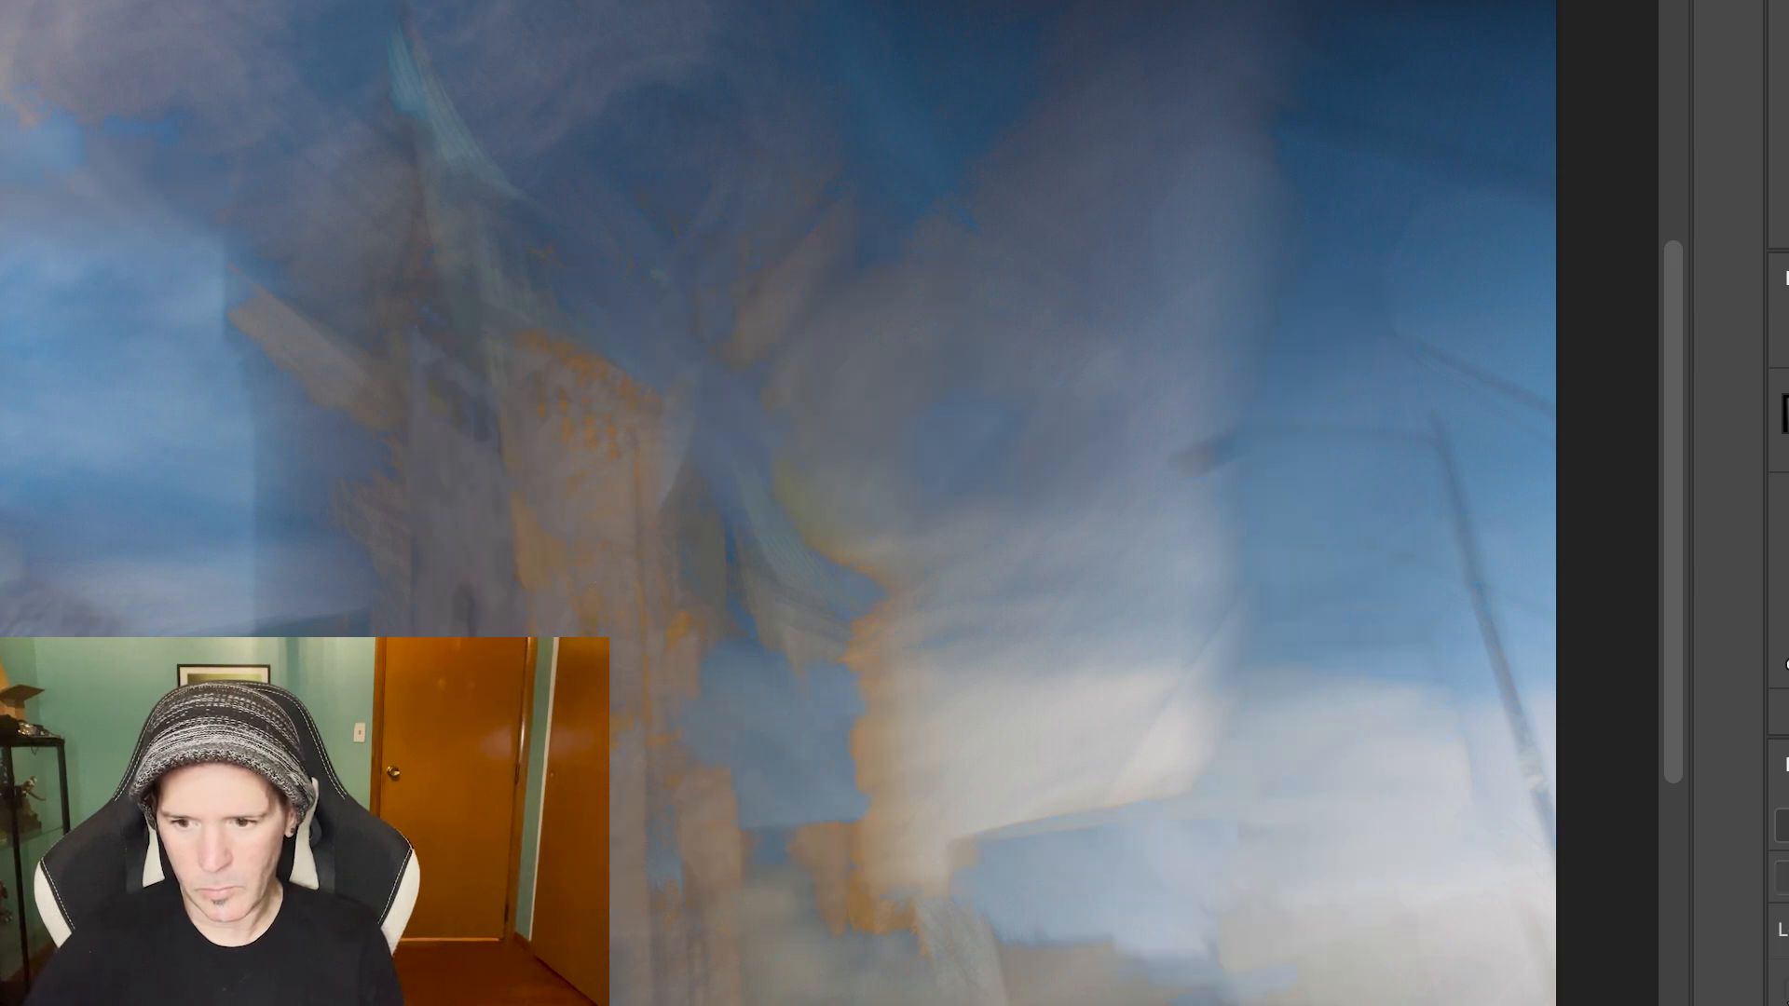
click(1787, 991)
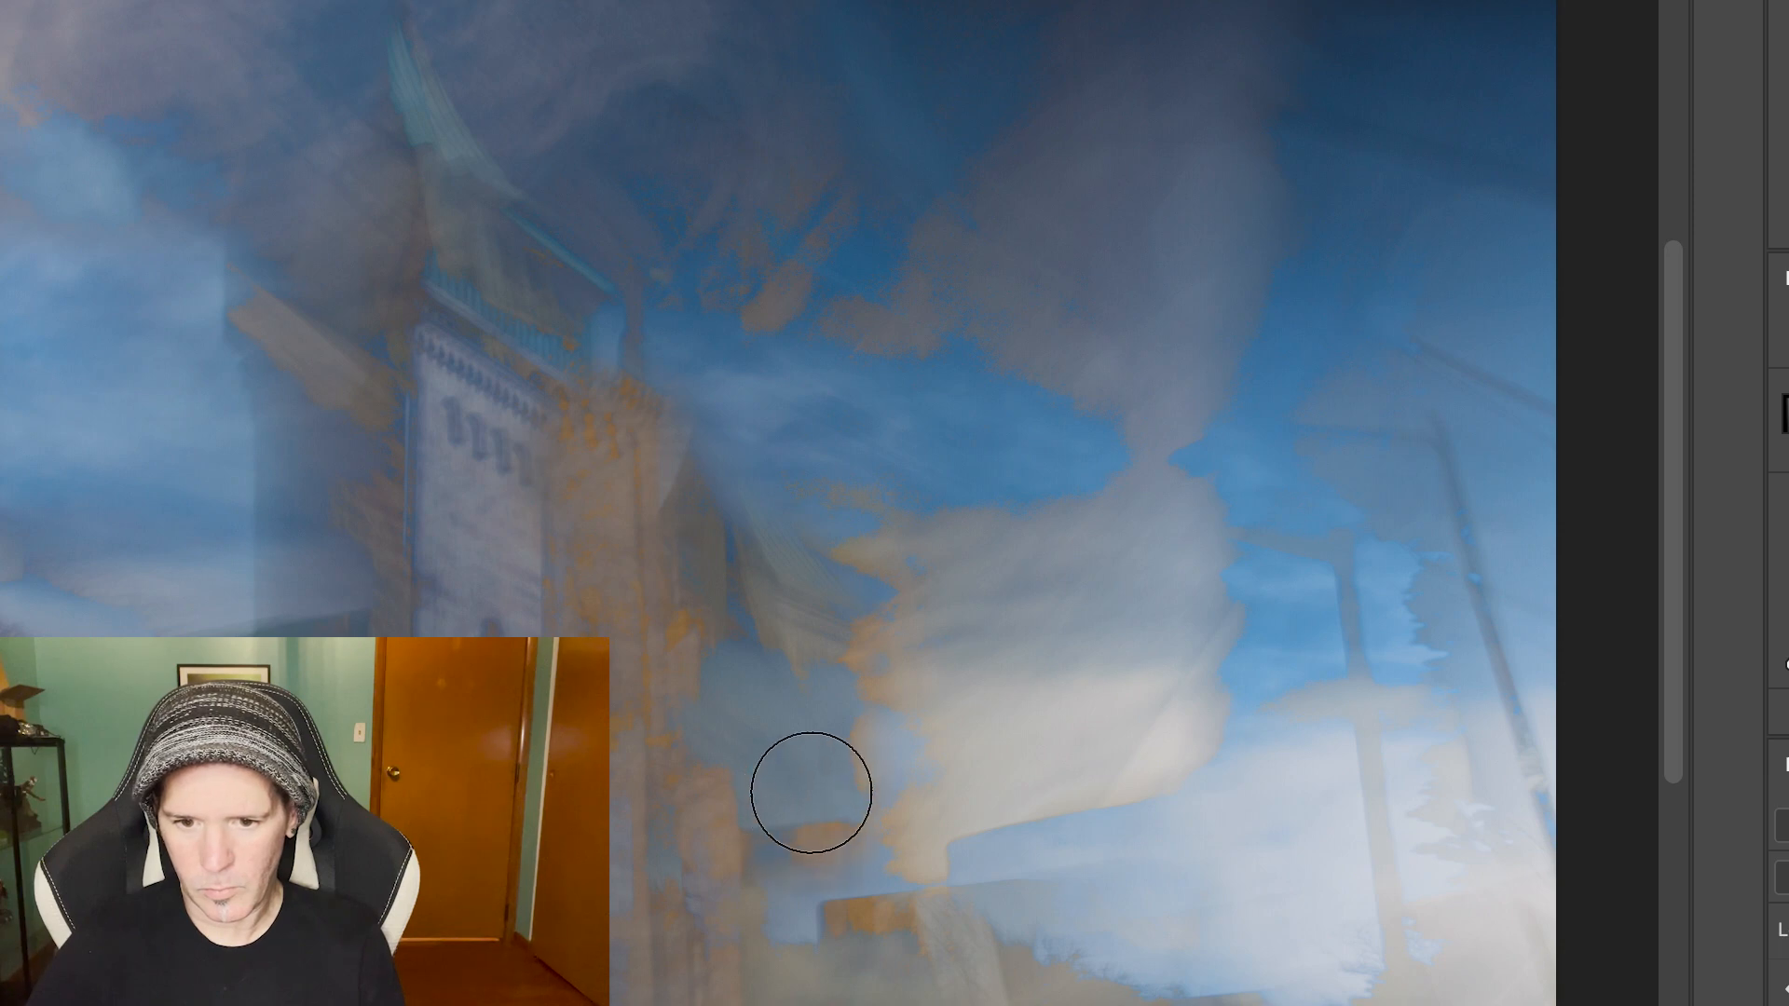
click(1787, 1000)
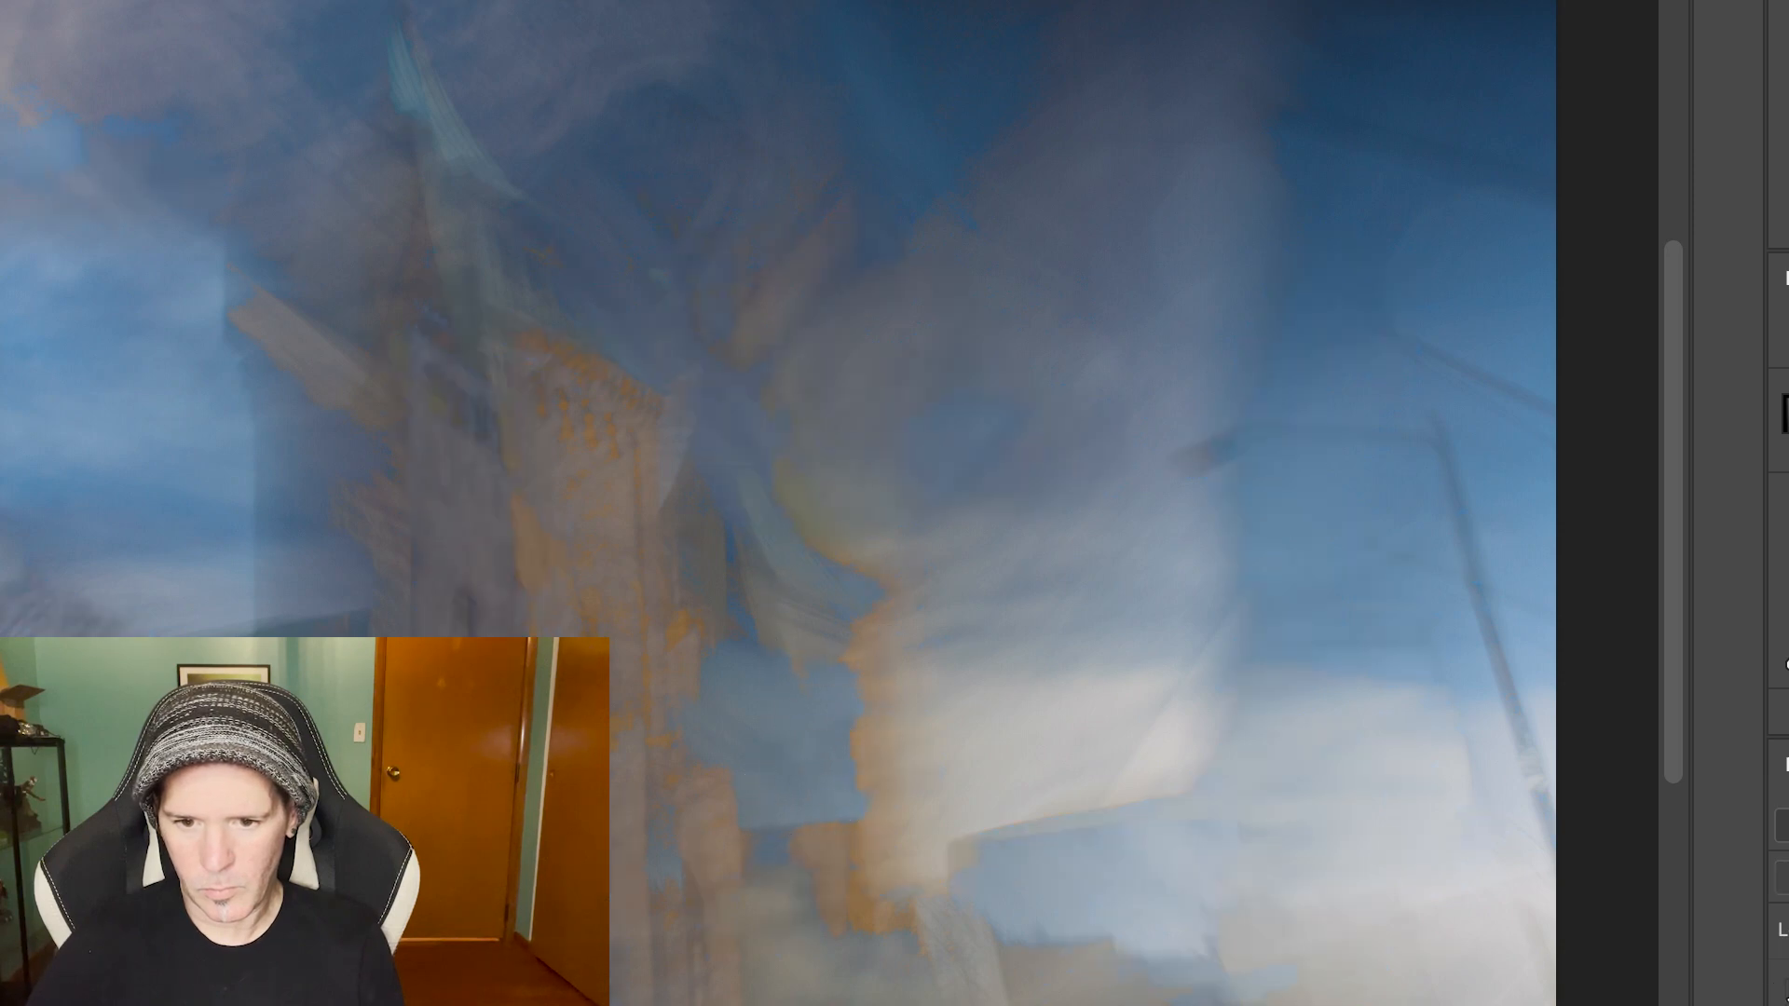
click(1787, 997)
click(1787, 999)
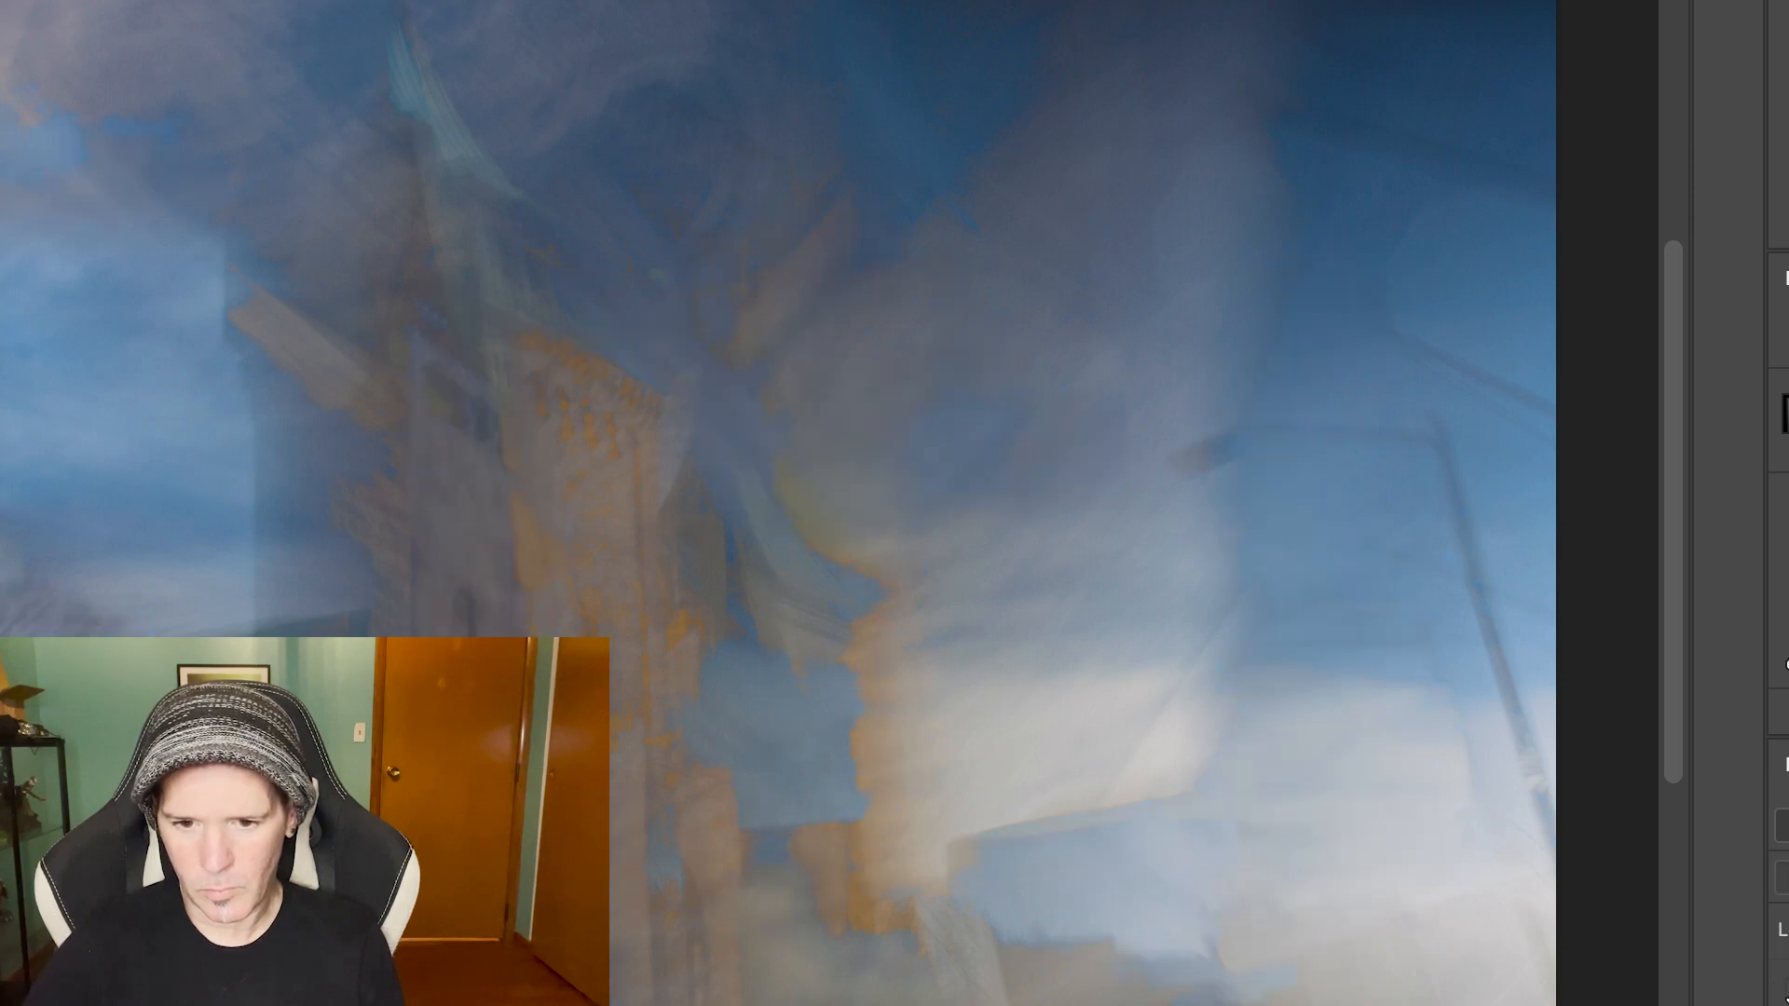
click(1787, 999)
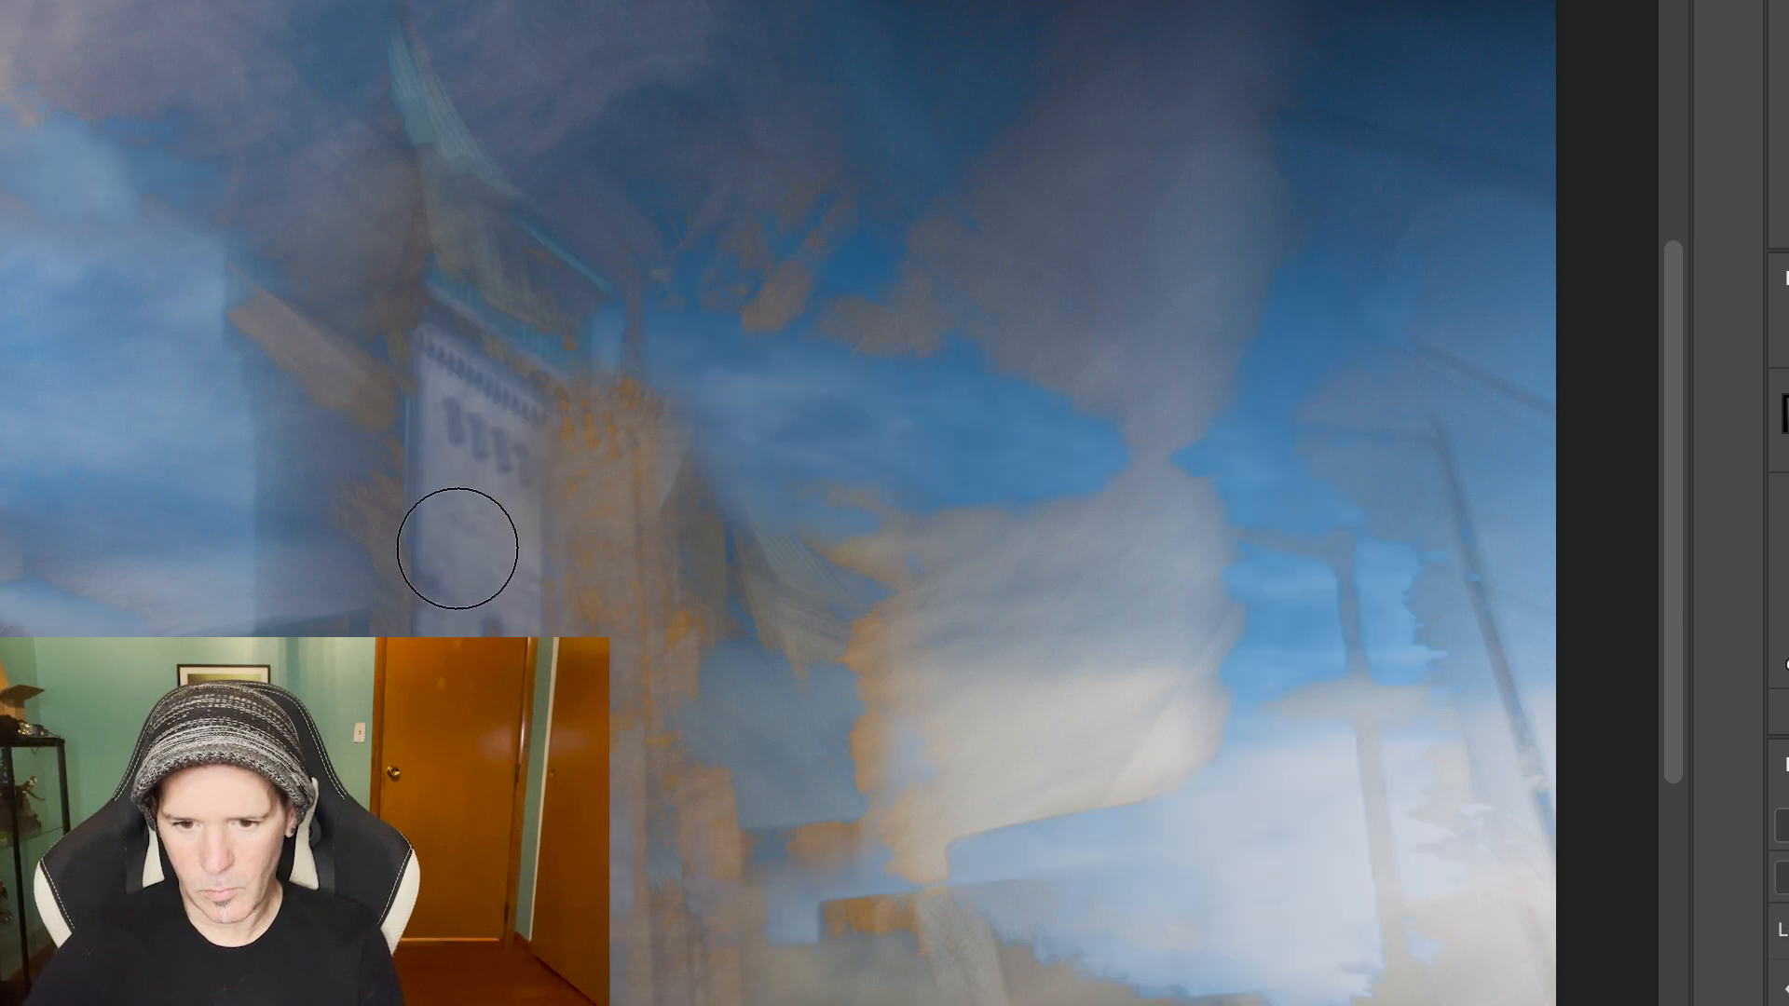
drag(411, 439, 531, 411)
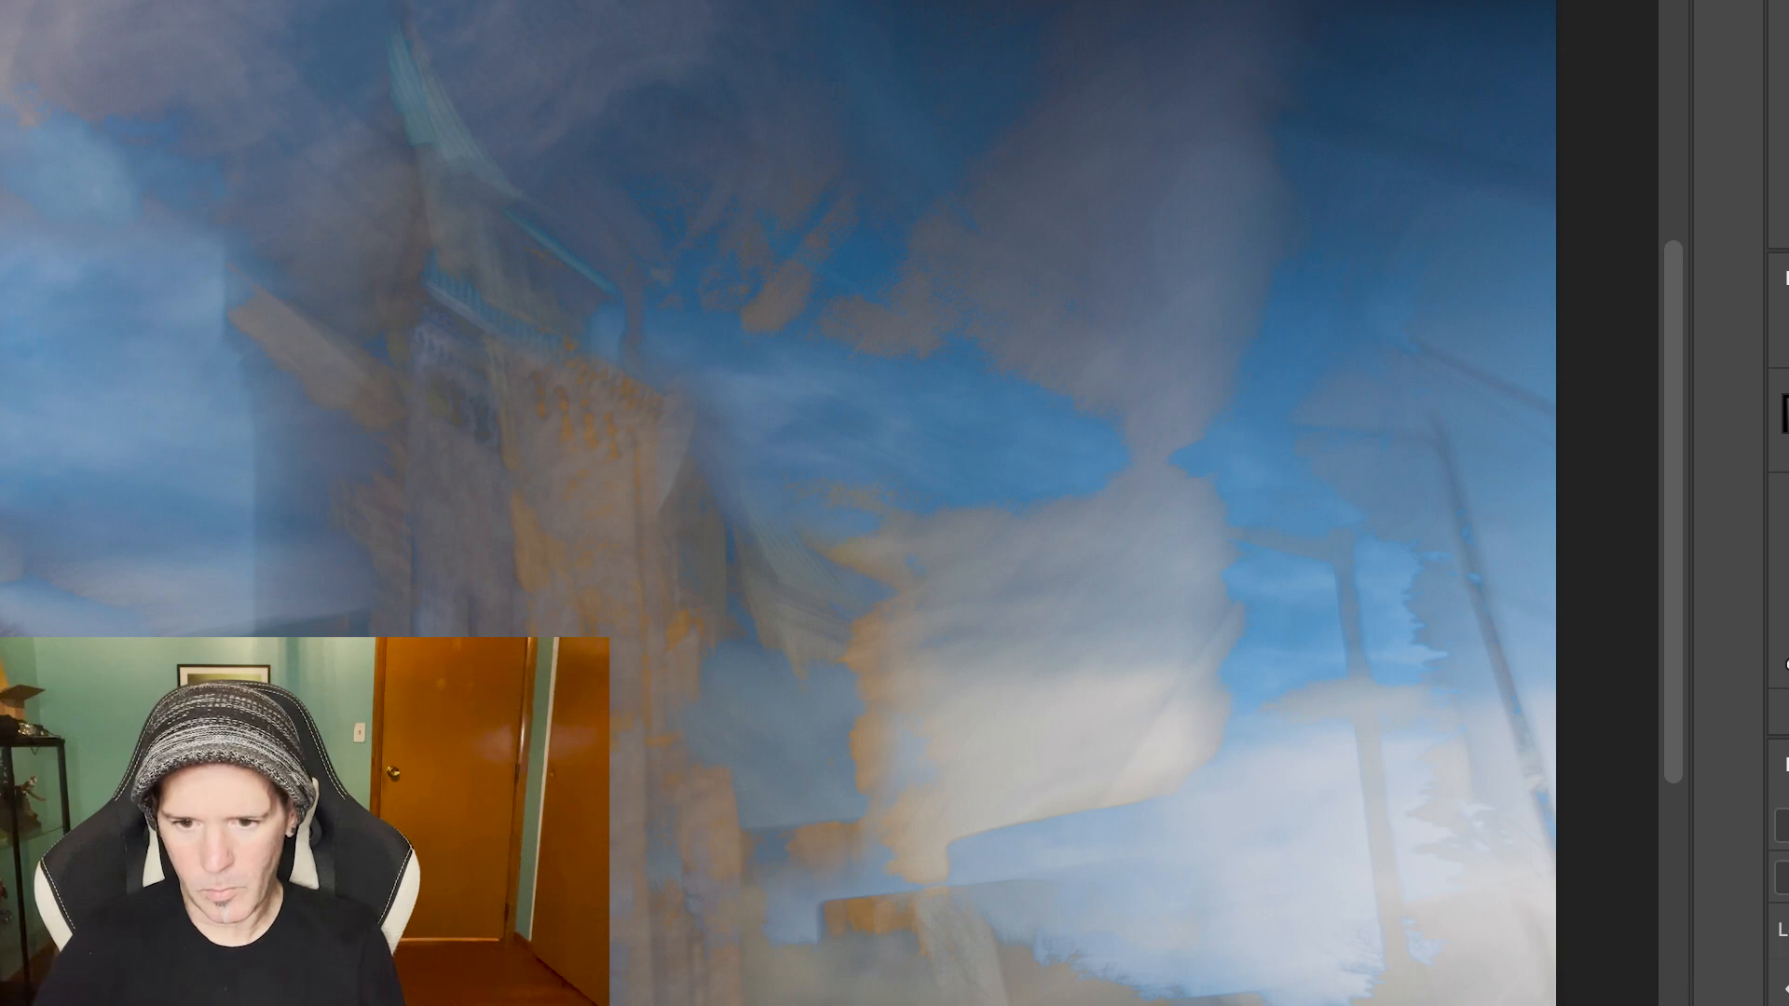
Compare the composite with the brushed layer shown and hidden, examining the tower face and surrounding sky
click(1781, 999)
click(1782, 999)
click(1781, 999)
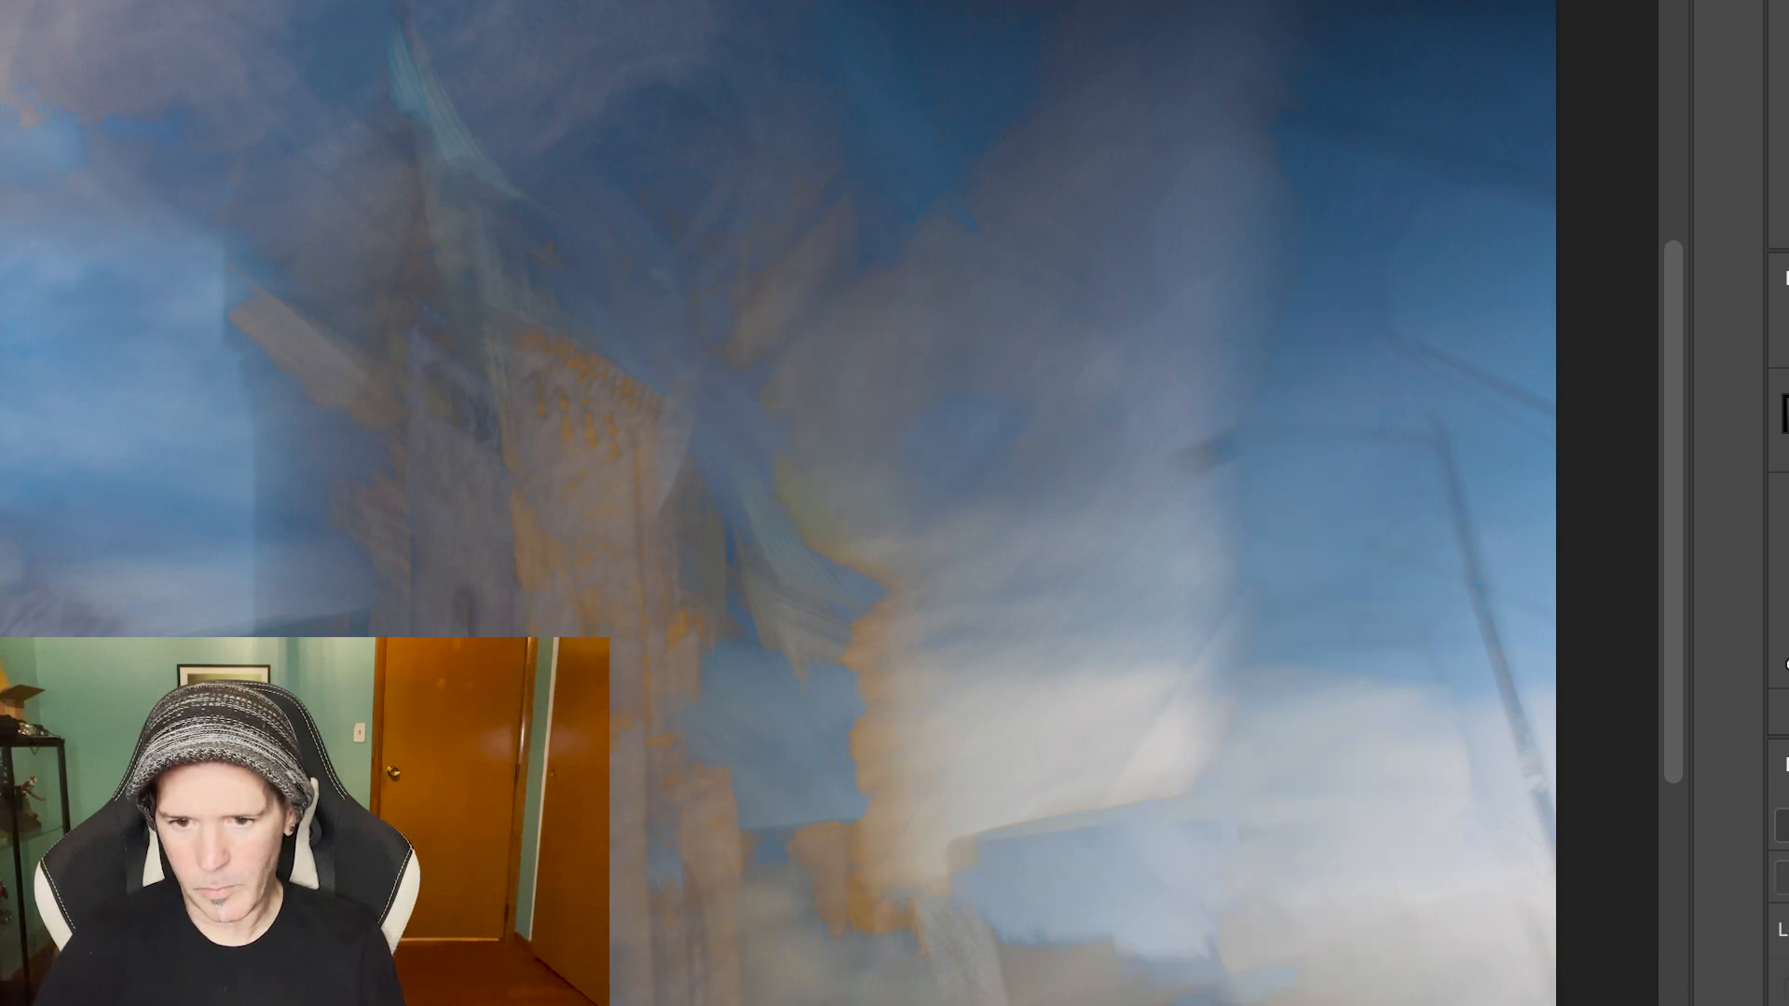
click(1782, 995)
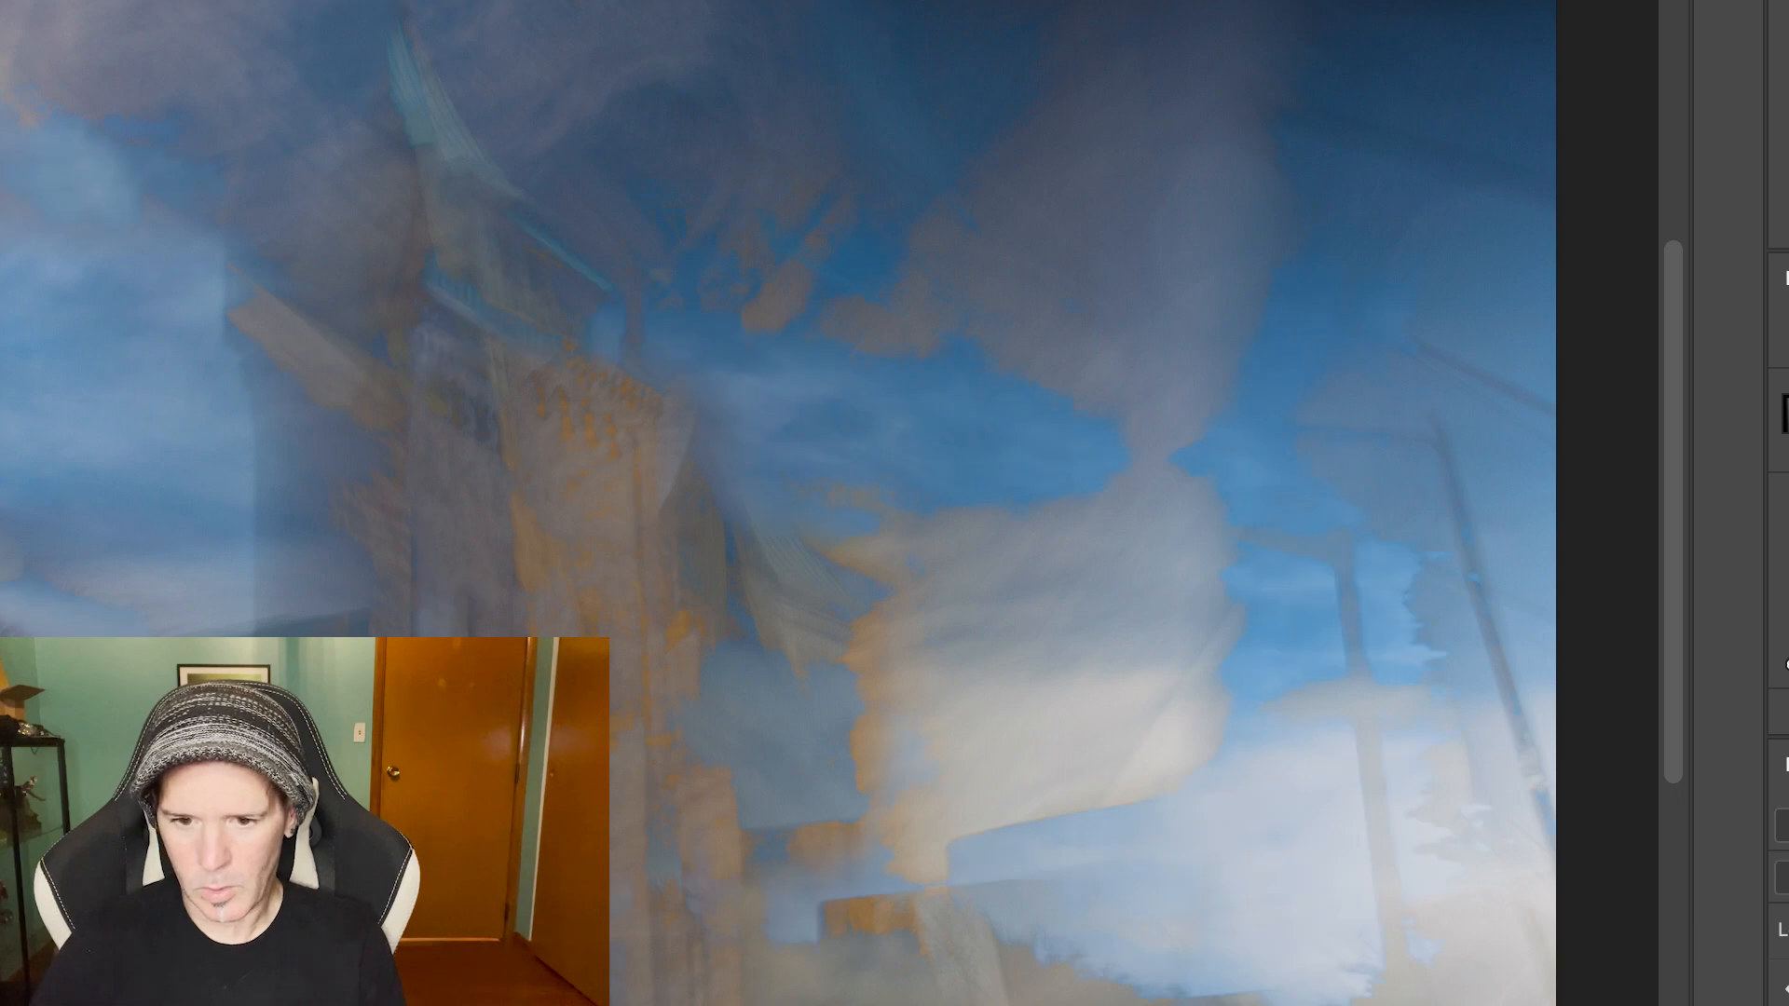
click(1782, 995)
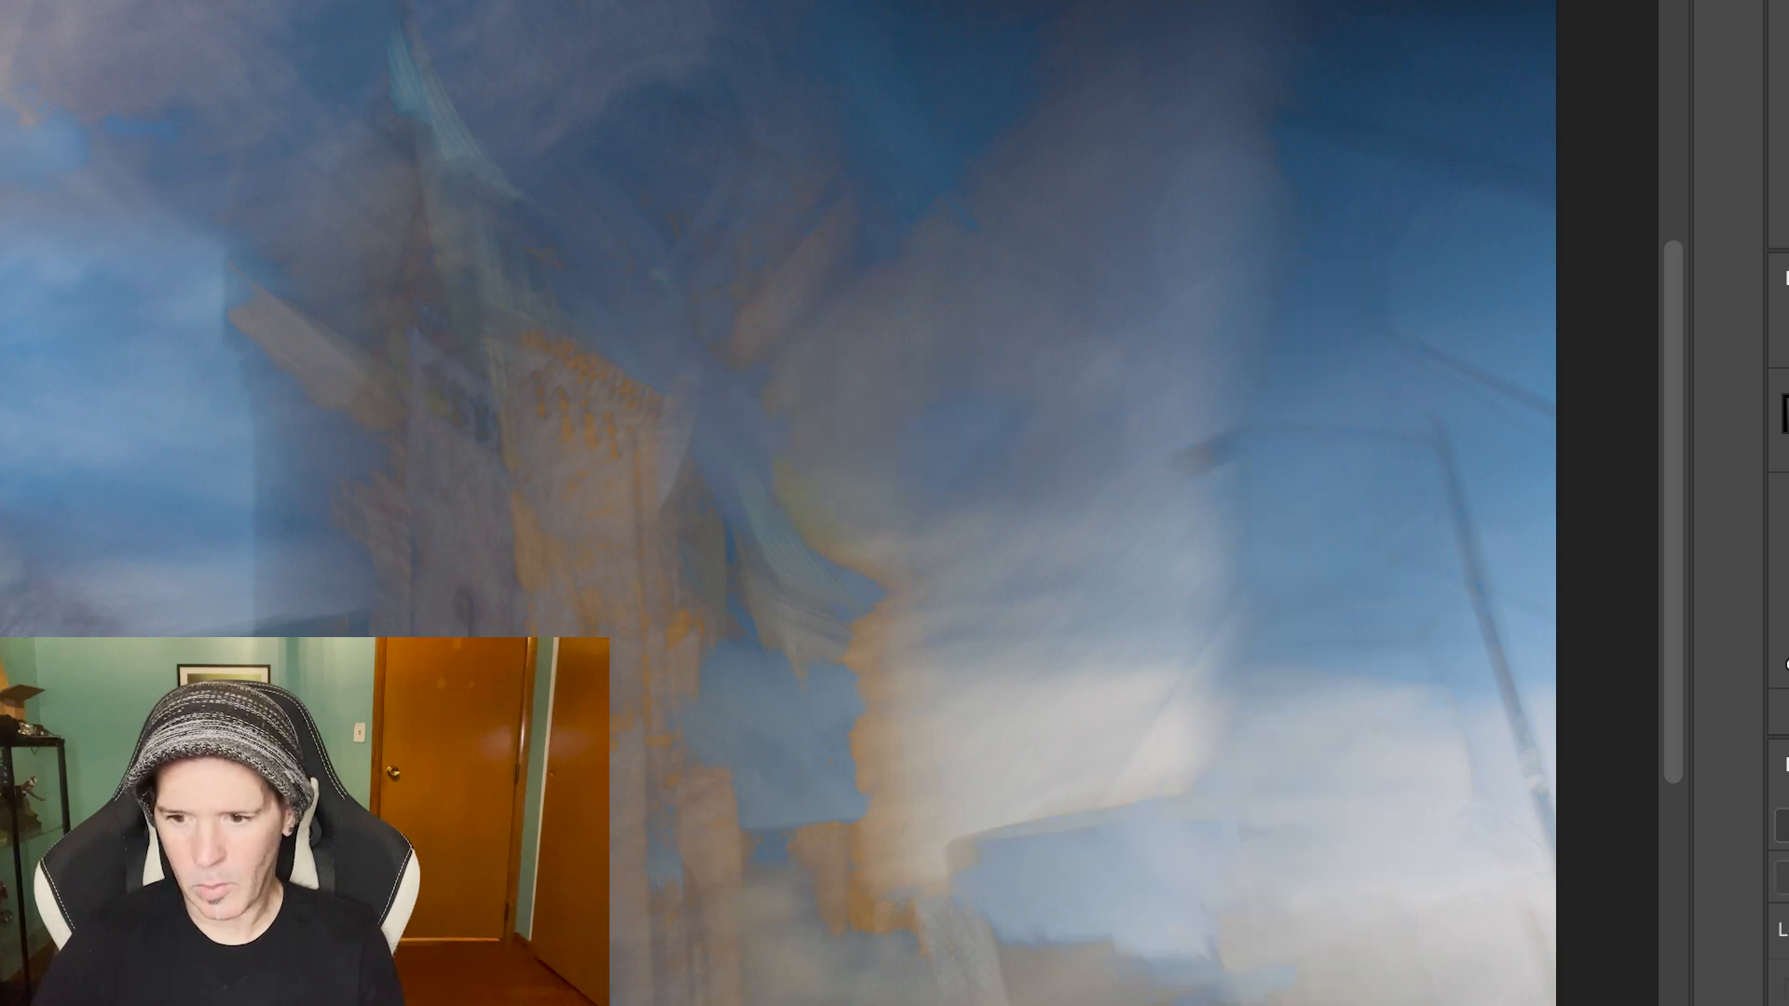
click(1782, 993)
click(1782, 993)
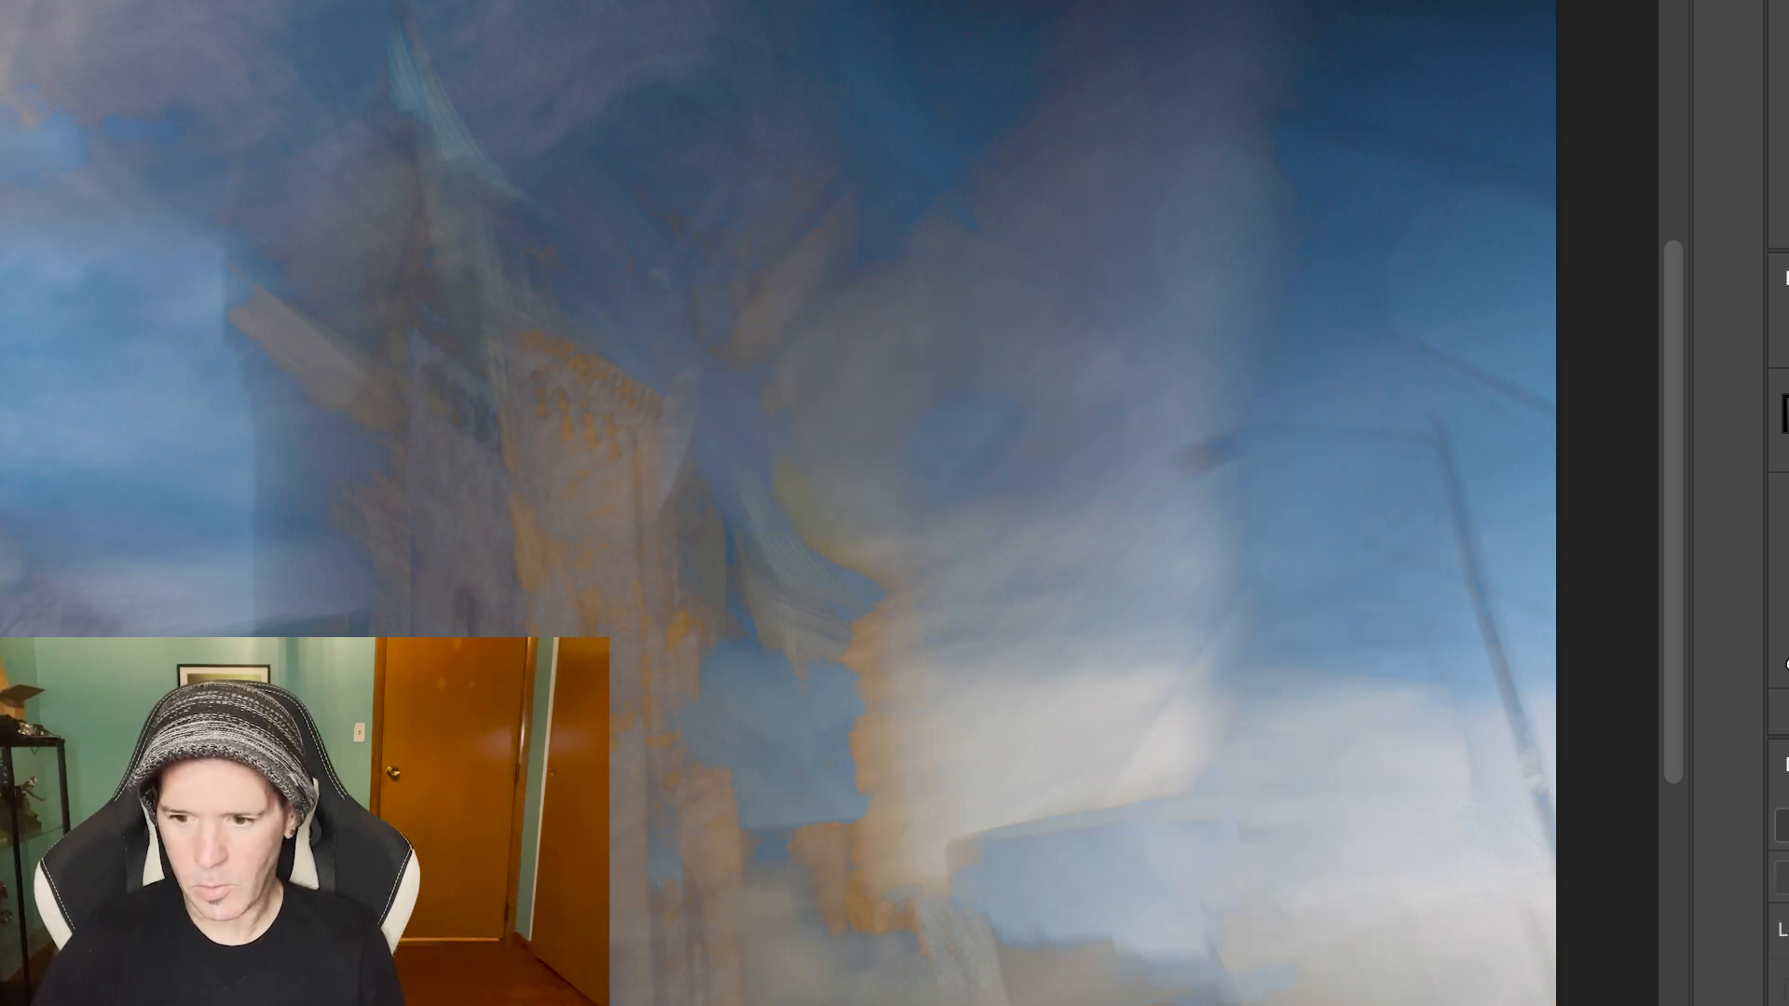
click(1781, 993)
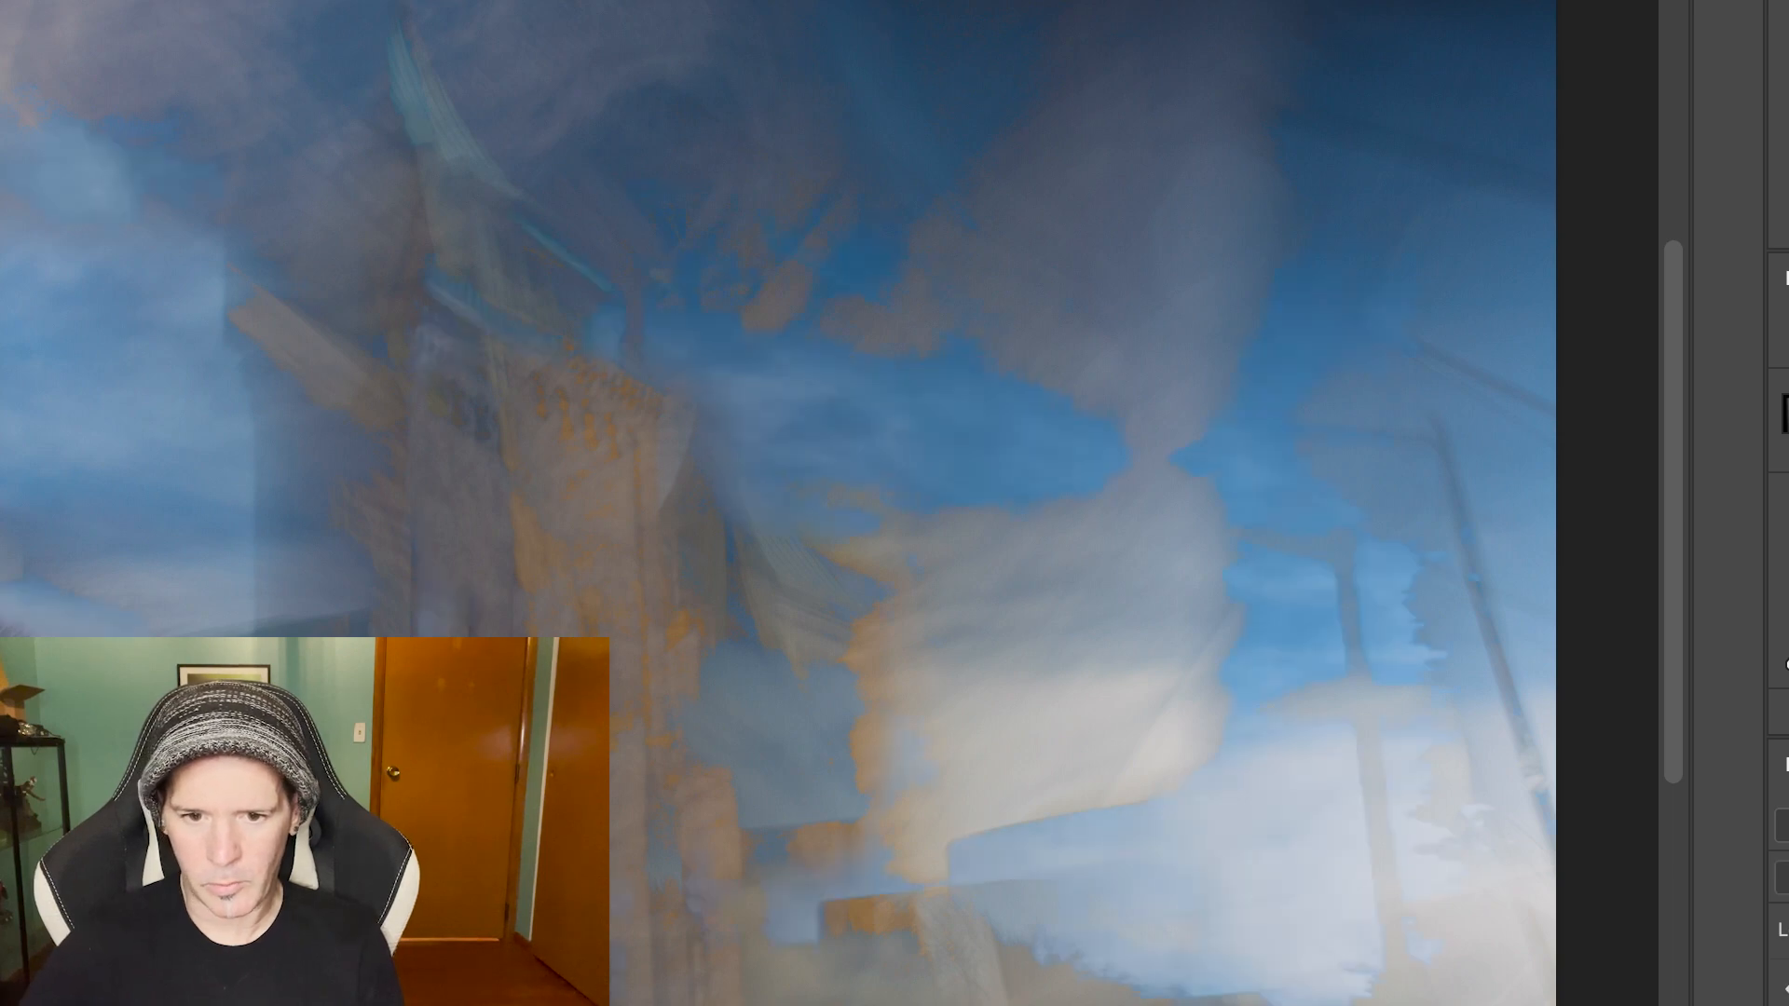
click(1782, 993)
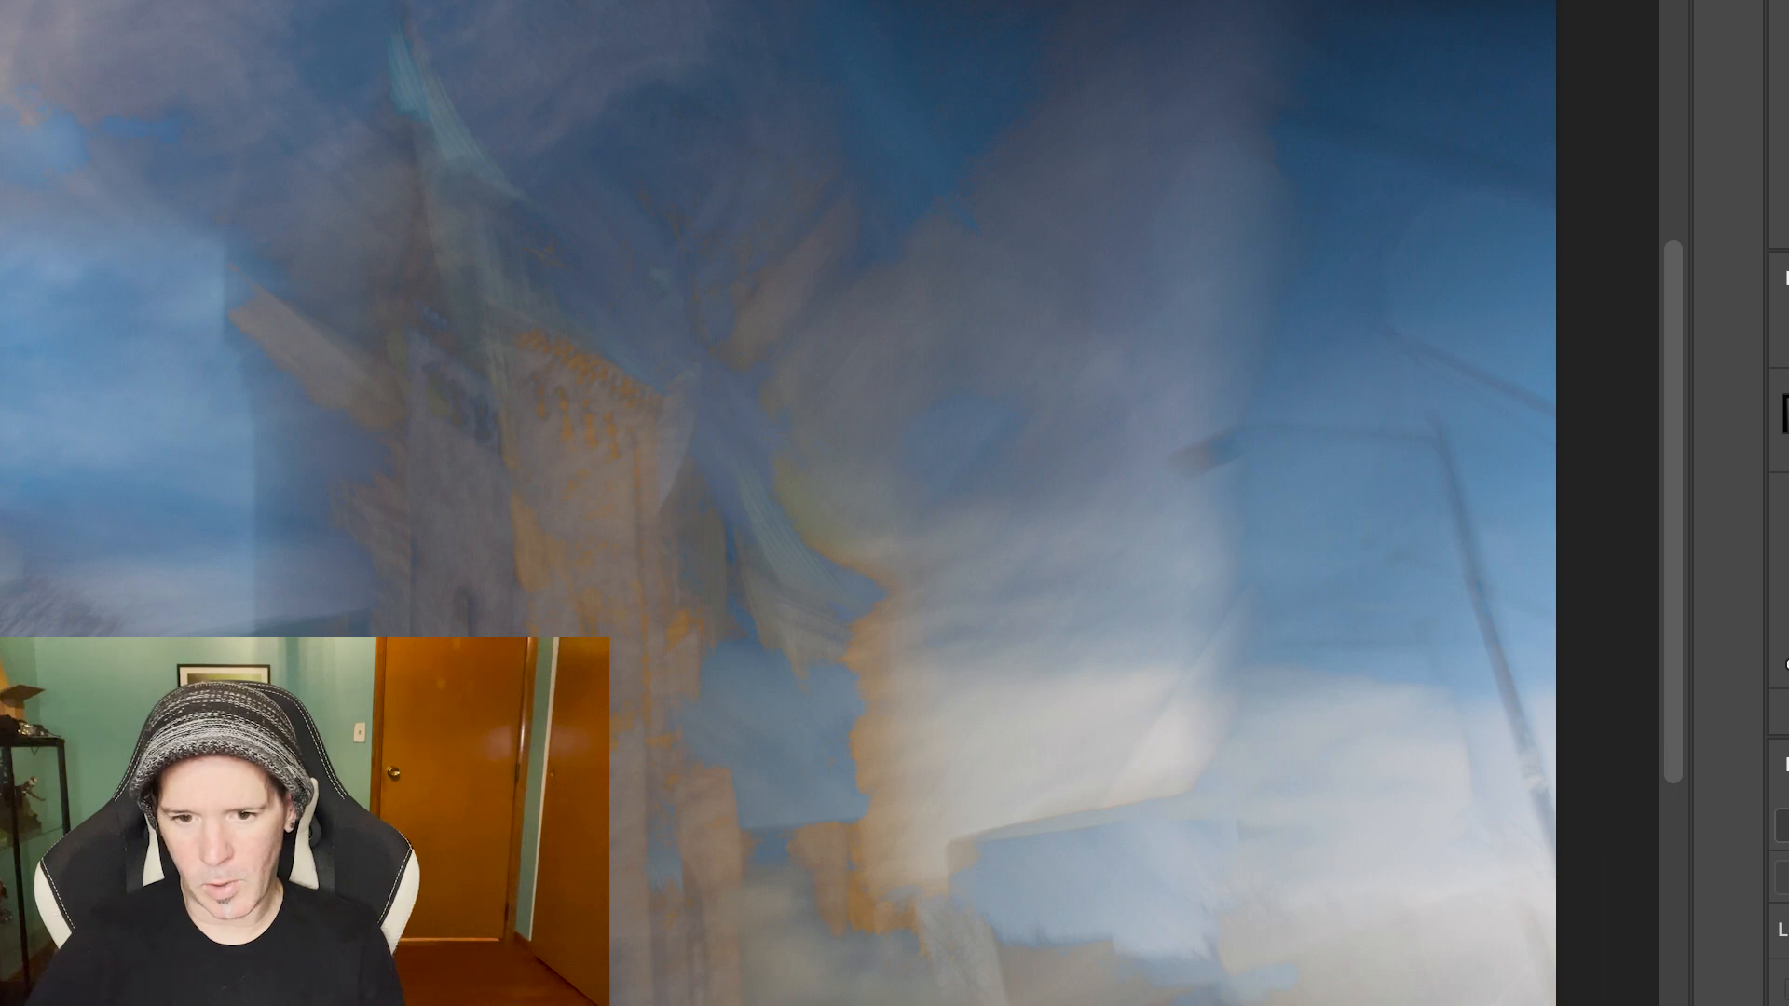
click(1784, 999)
click(1783, 998)
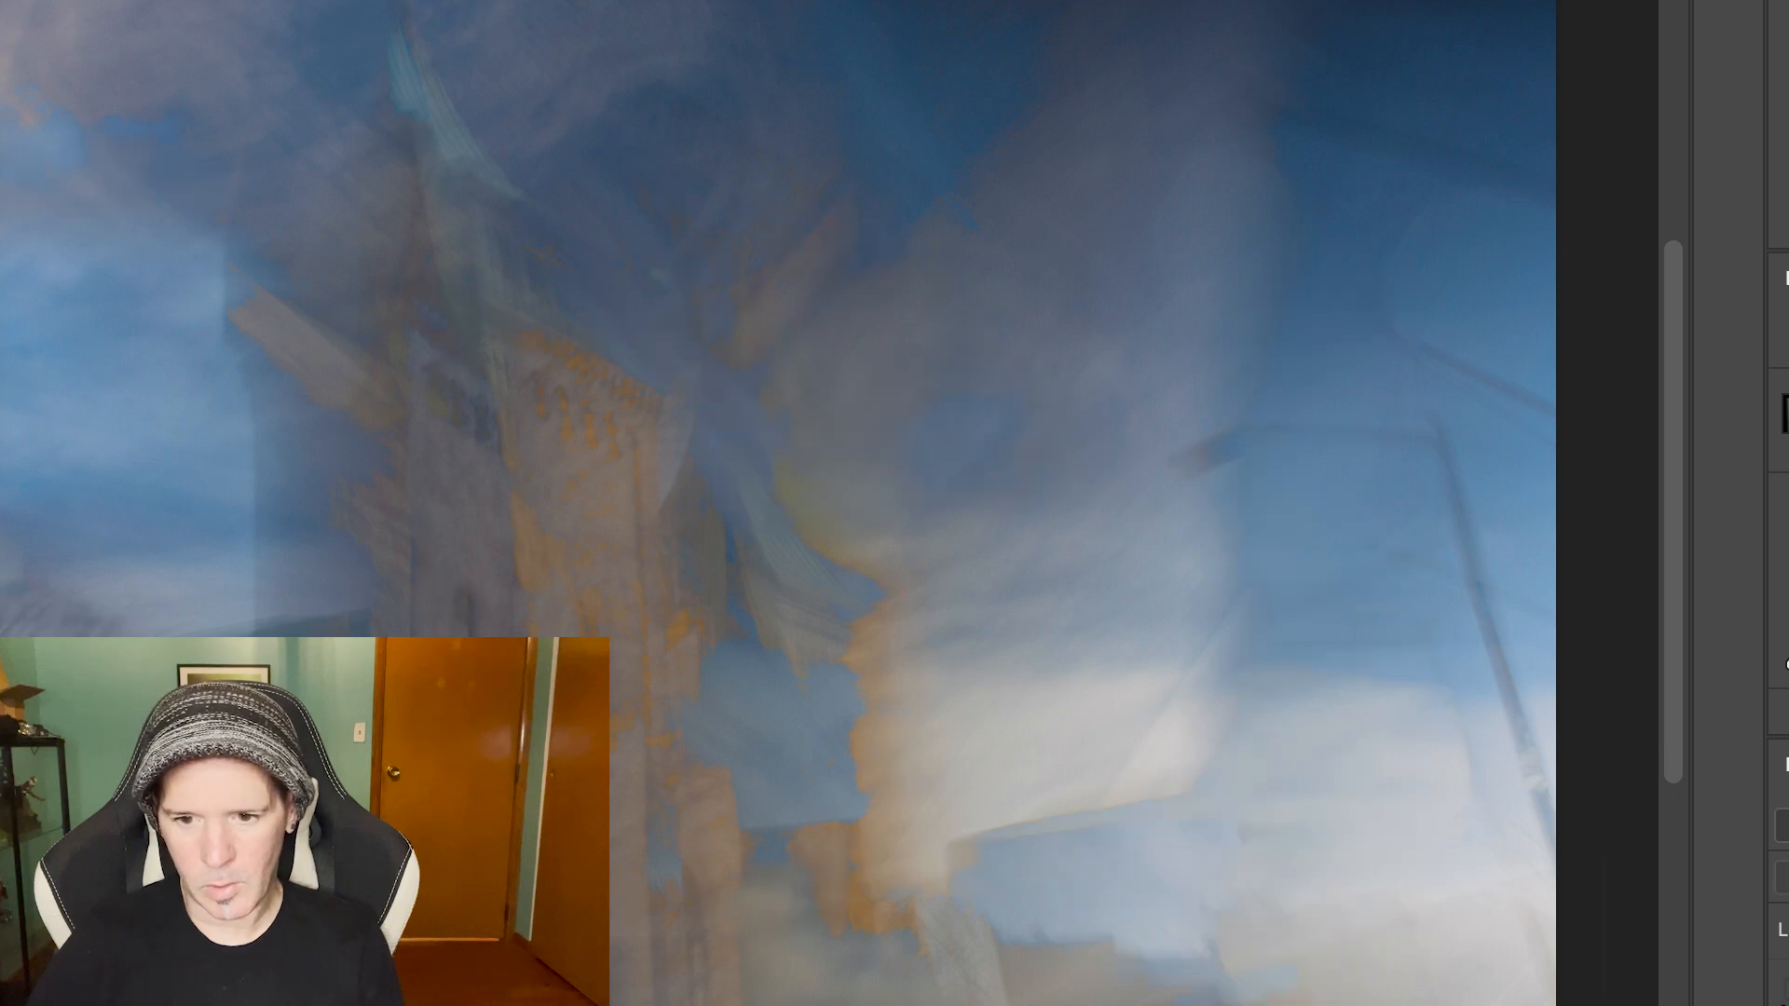
click(1783, 995)
click(1784, 997)
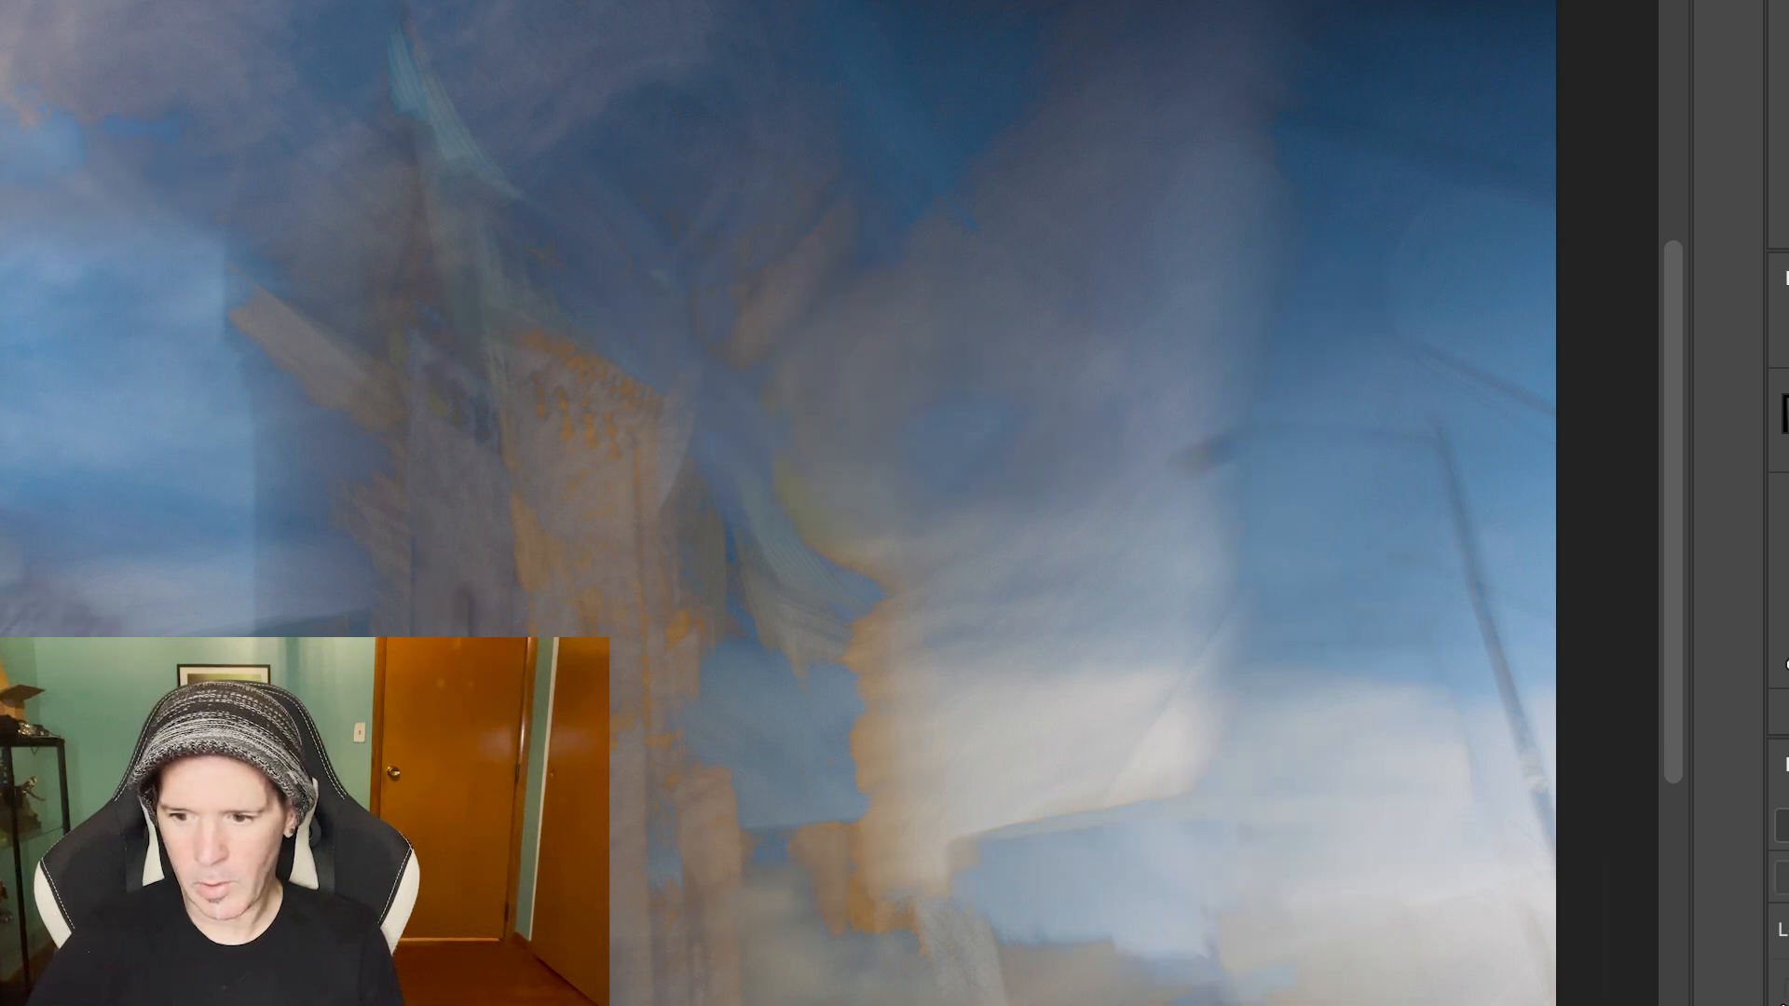
click(1783, 997)
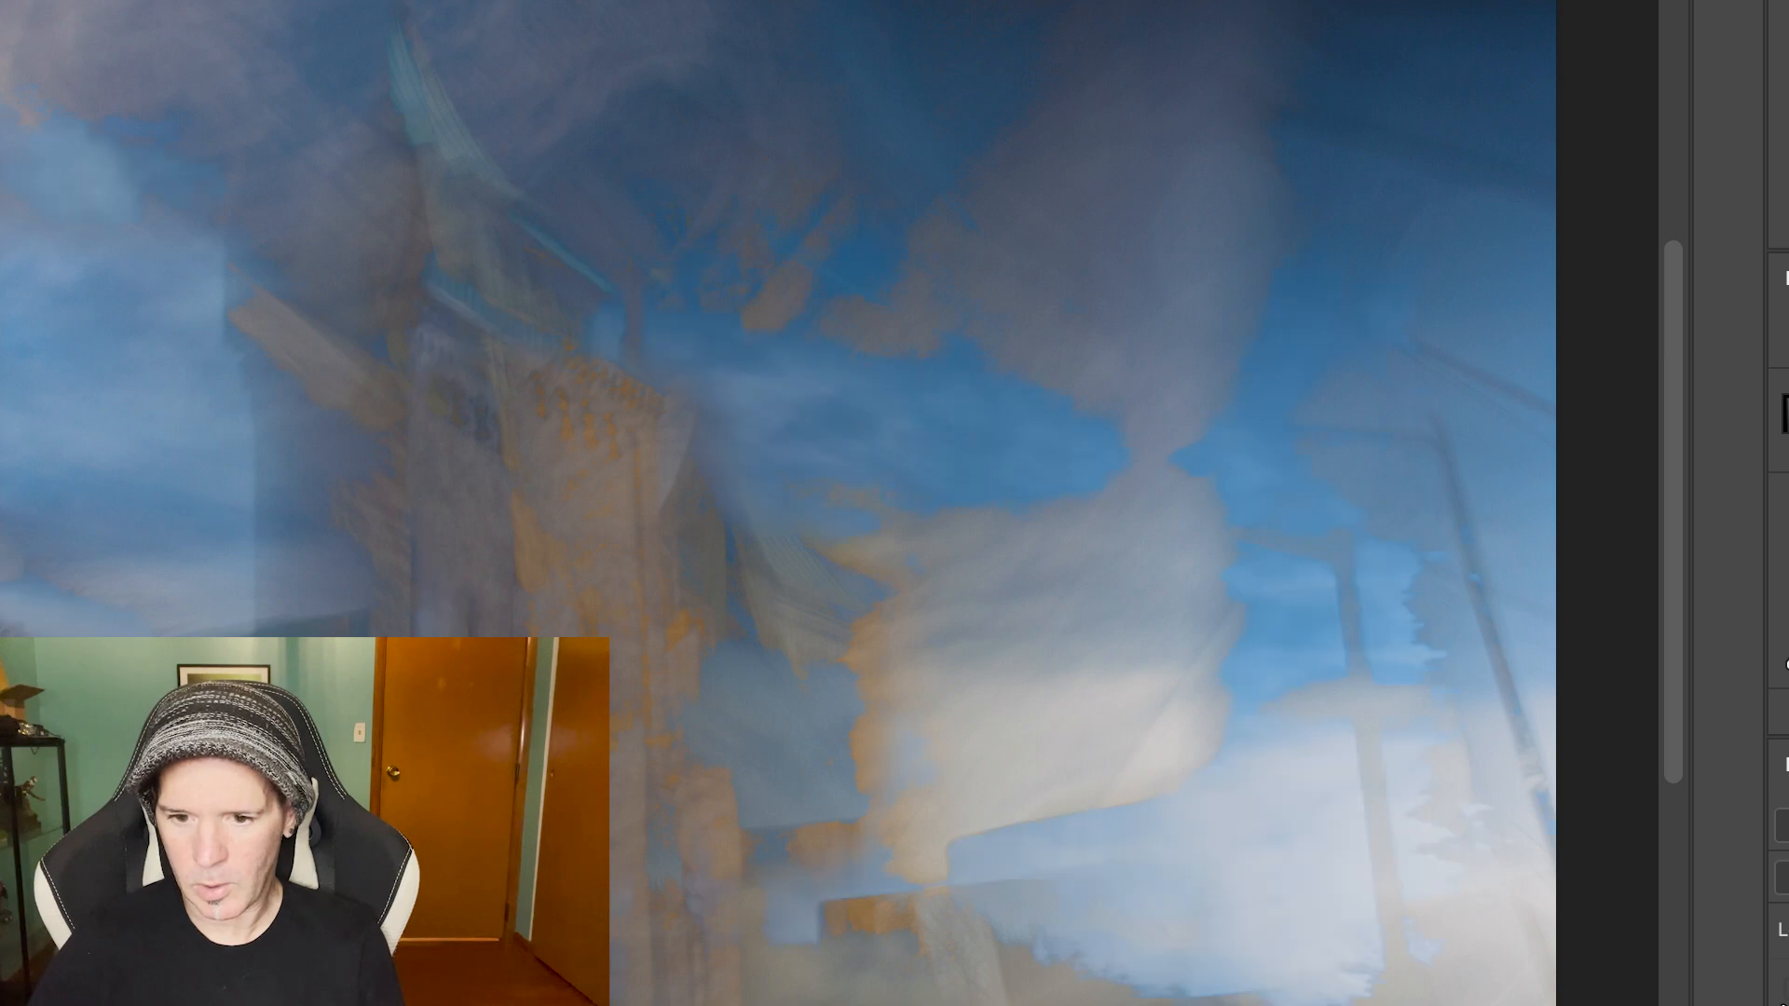
click(1783, 997)
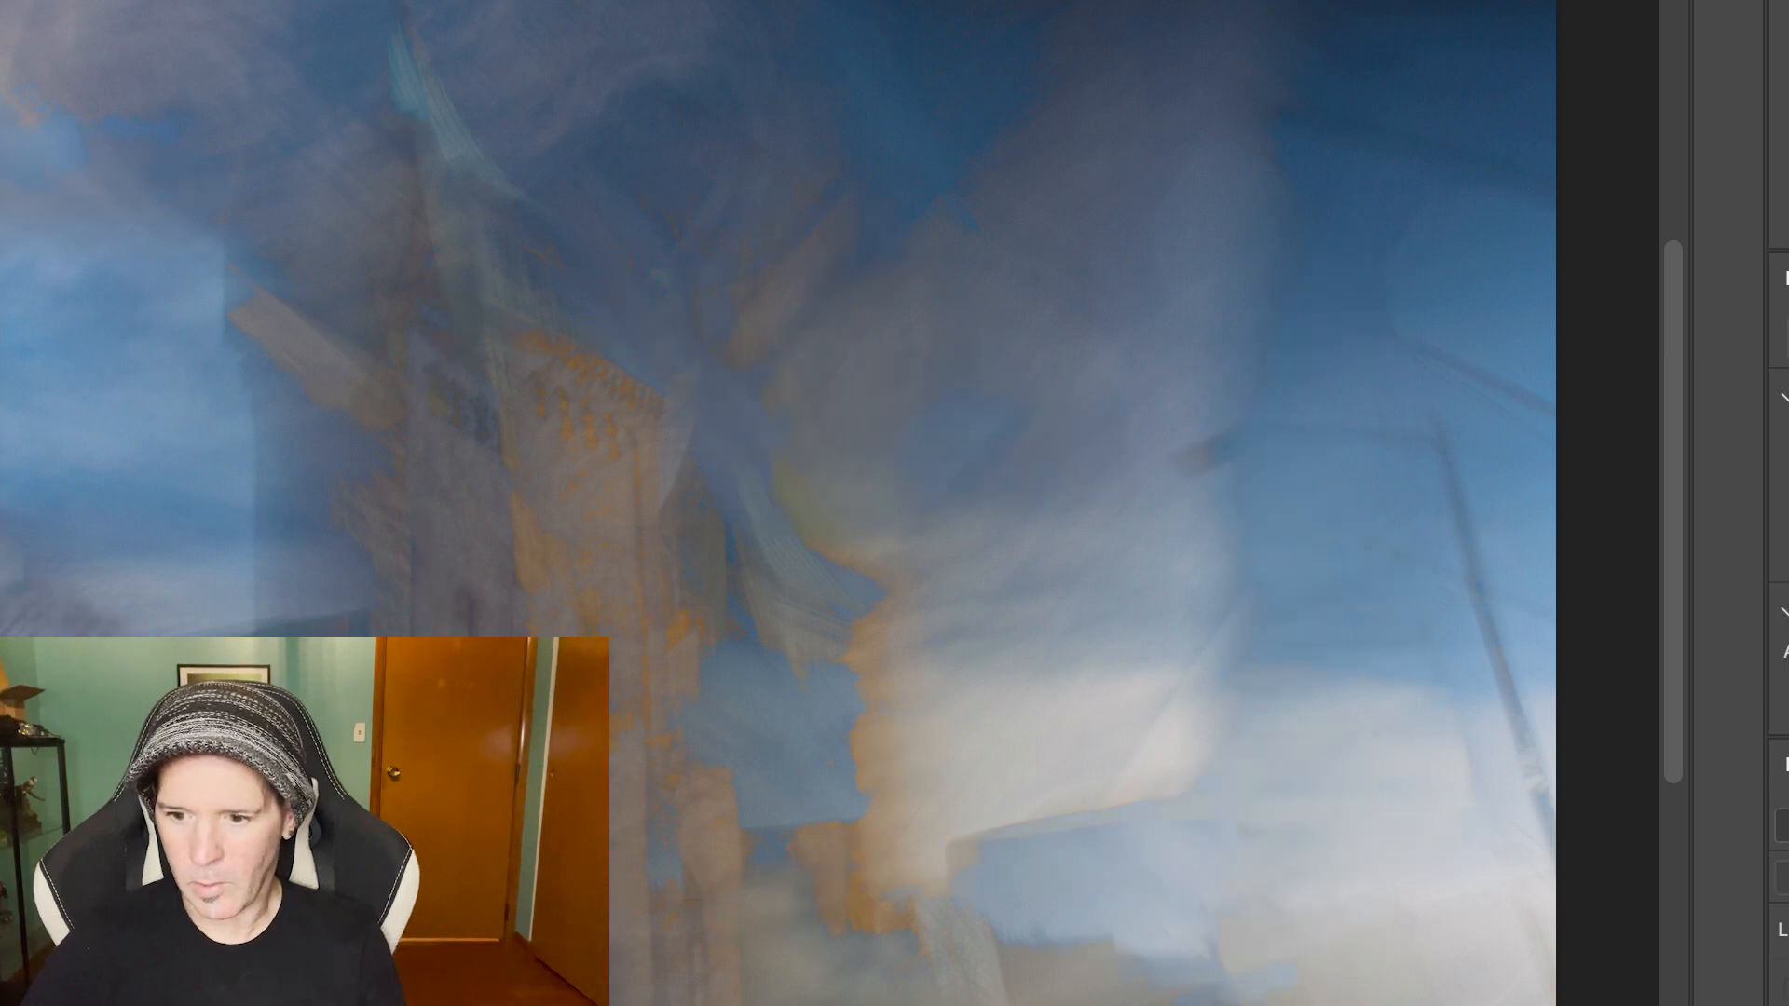
click(1783, 997)
Undo and redo the latest edits repeatedly to compare the blending around the tower and skyline
click(977, 210)
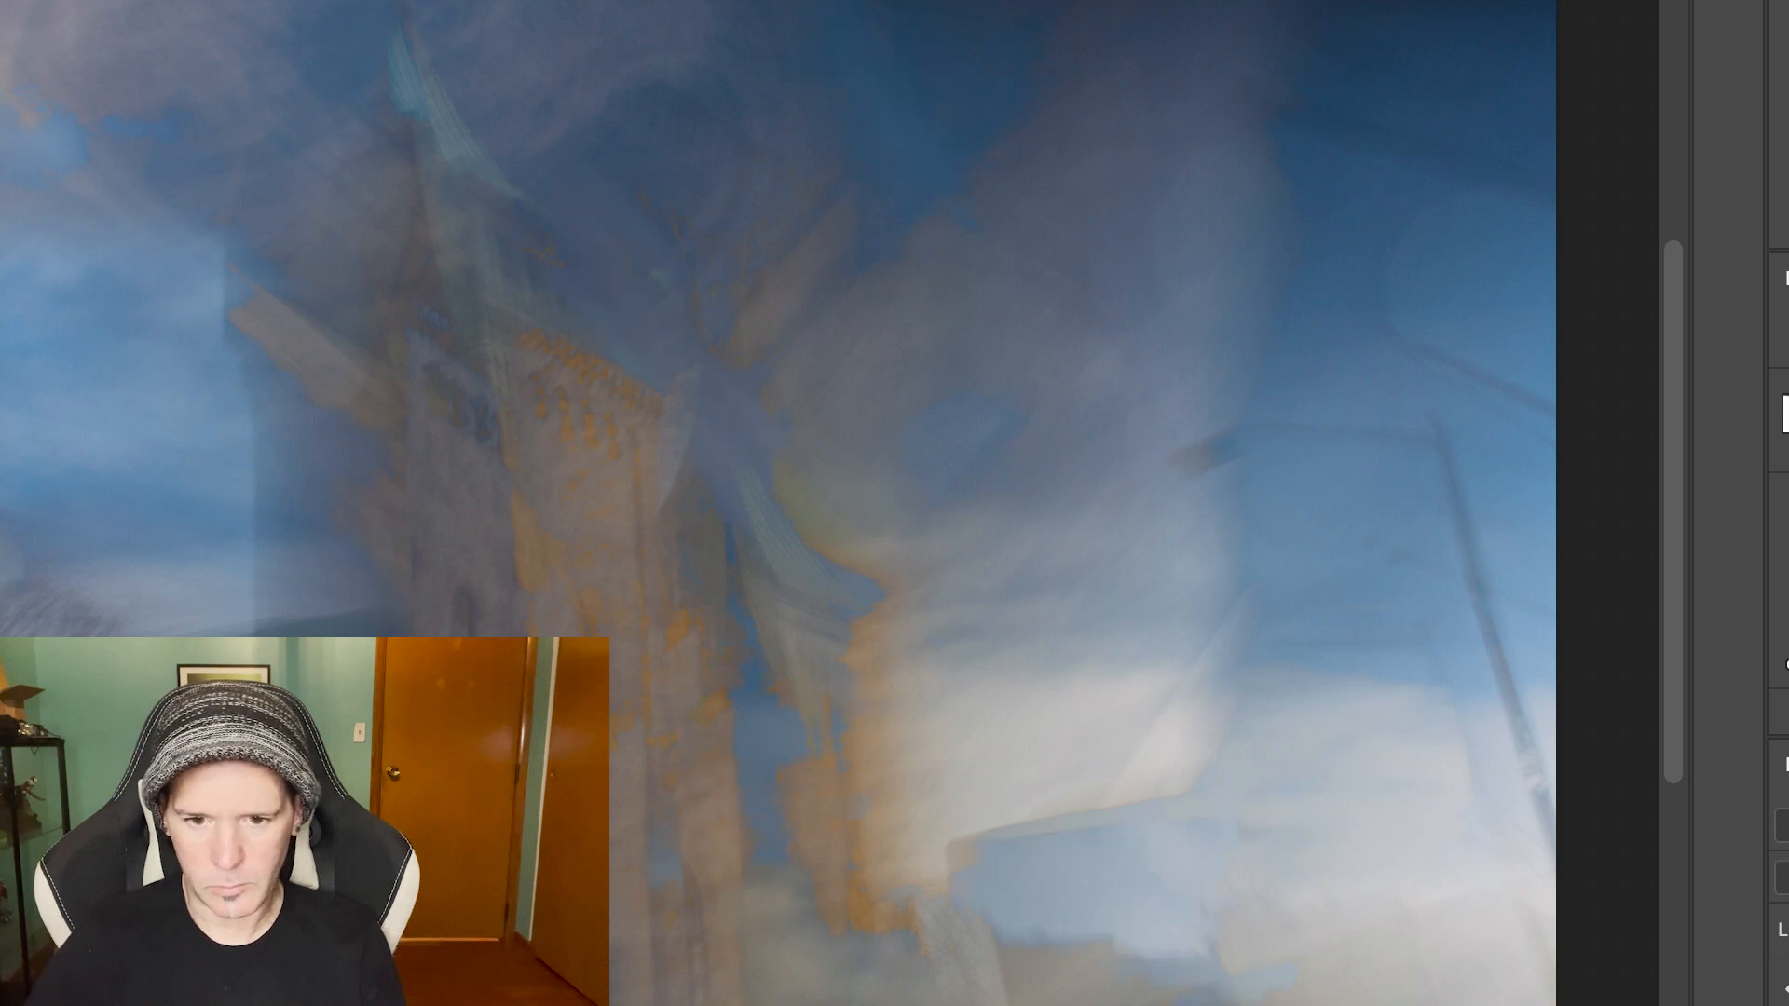
key(ctrl+z)
key(ctrl+shift+z)
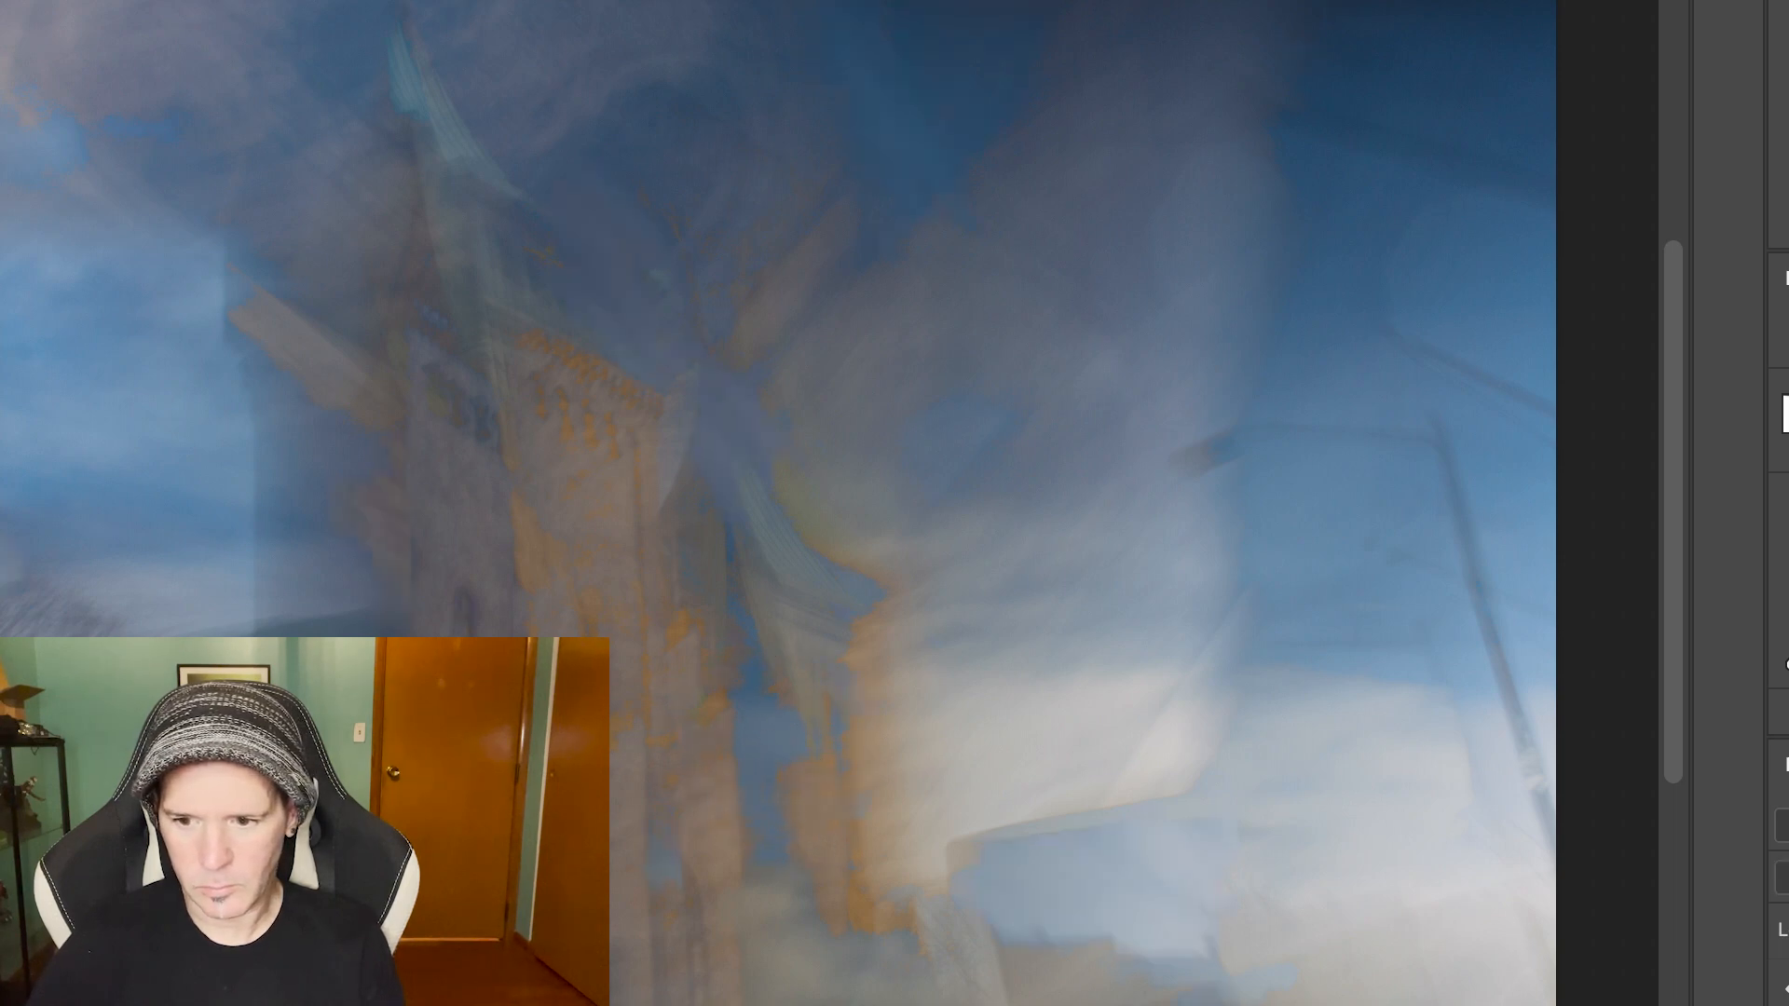
key(ctrl+z)
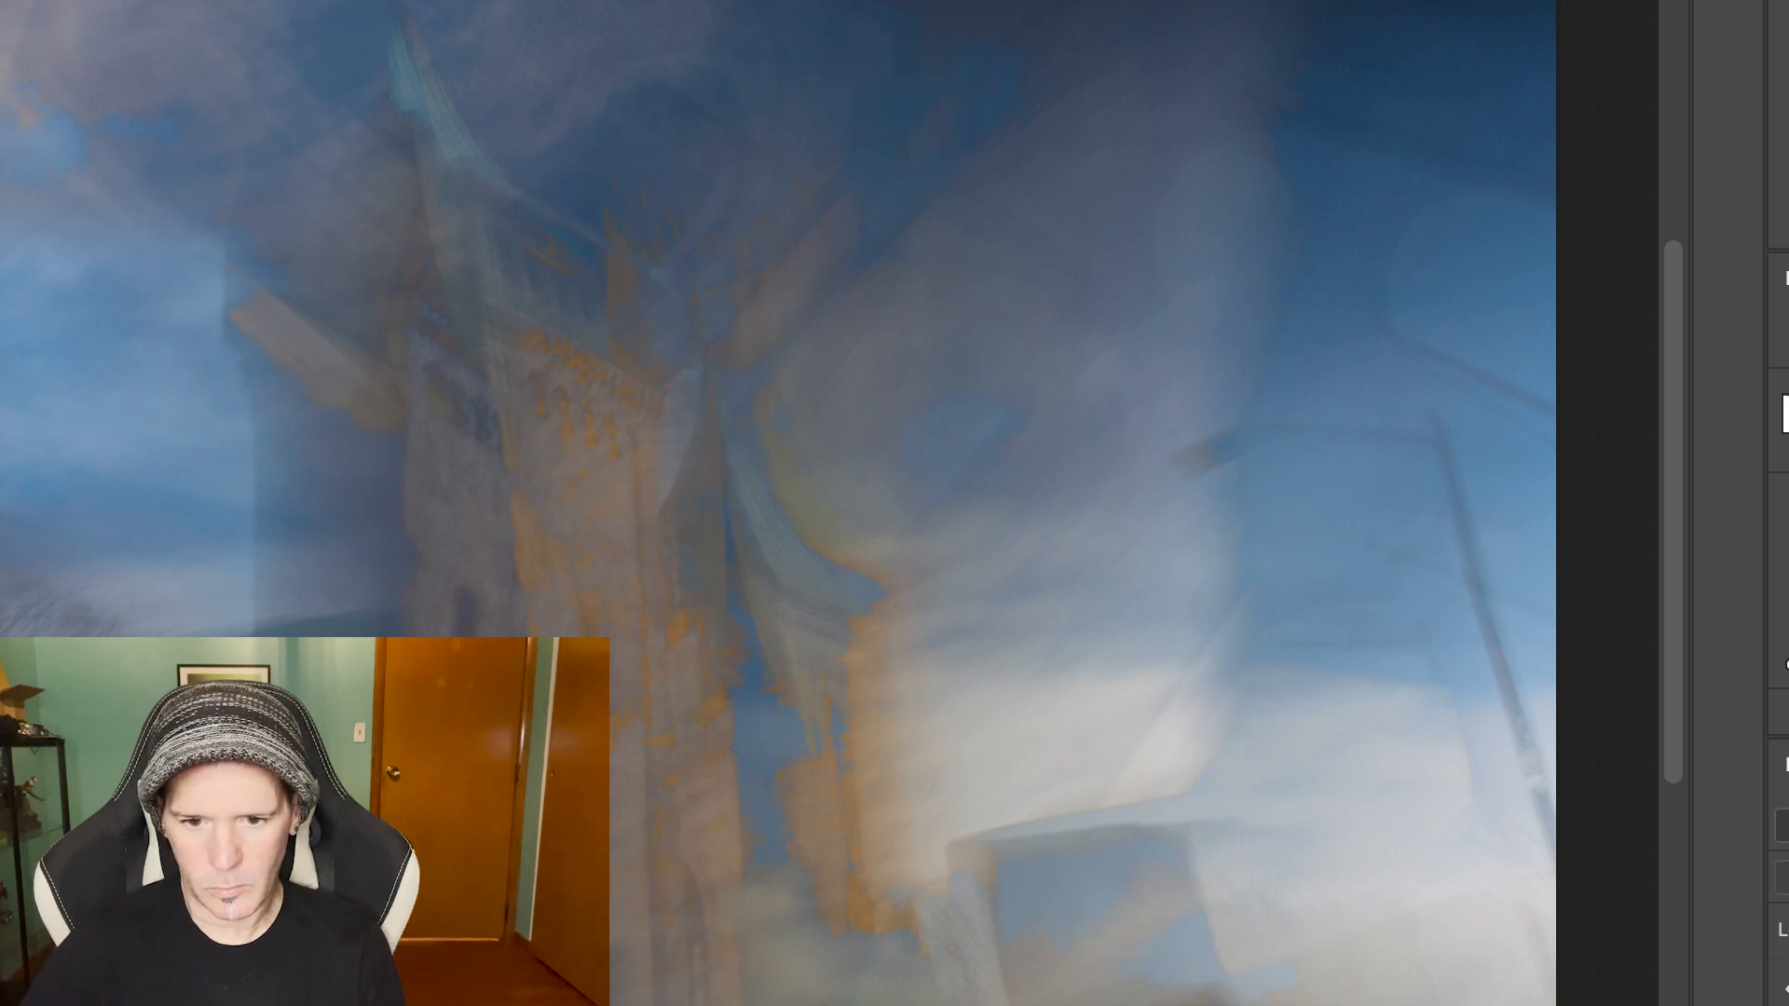
key(ctrl+shift+z)
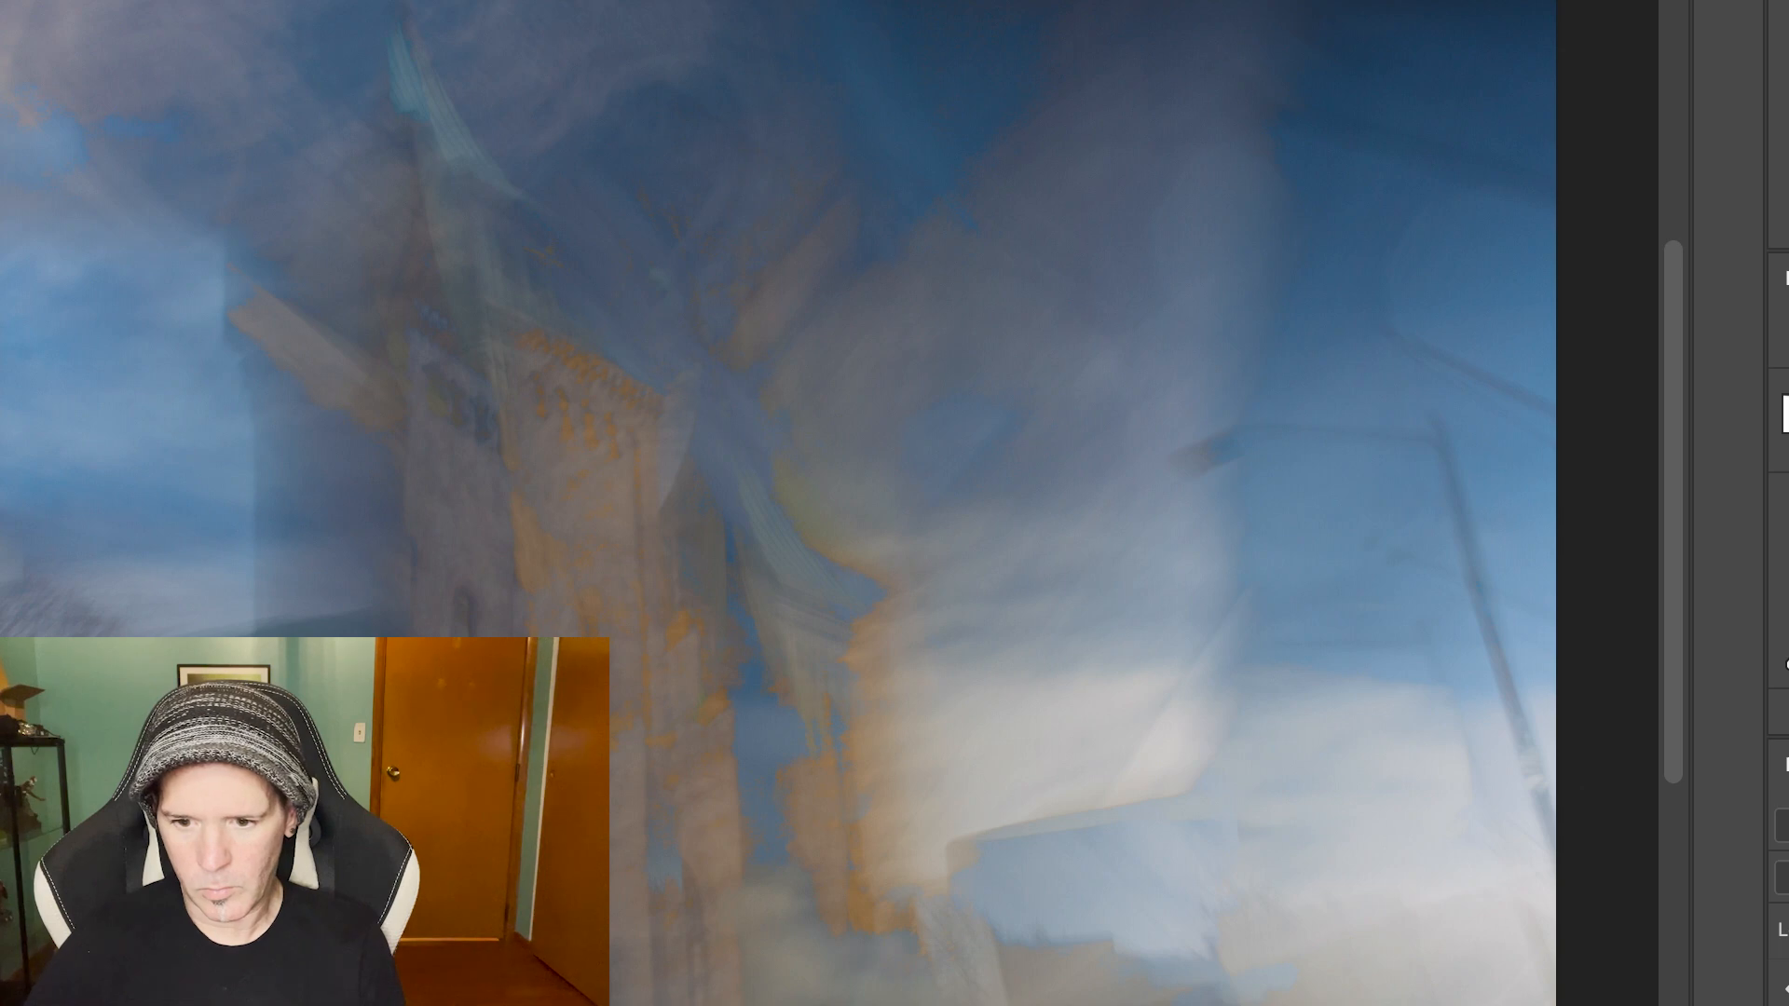
key(ctrl+z)
key(ctrl+shift+z)
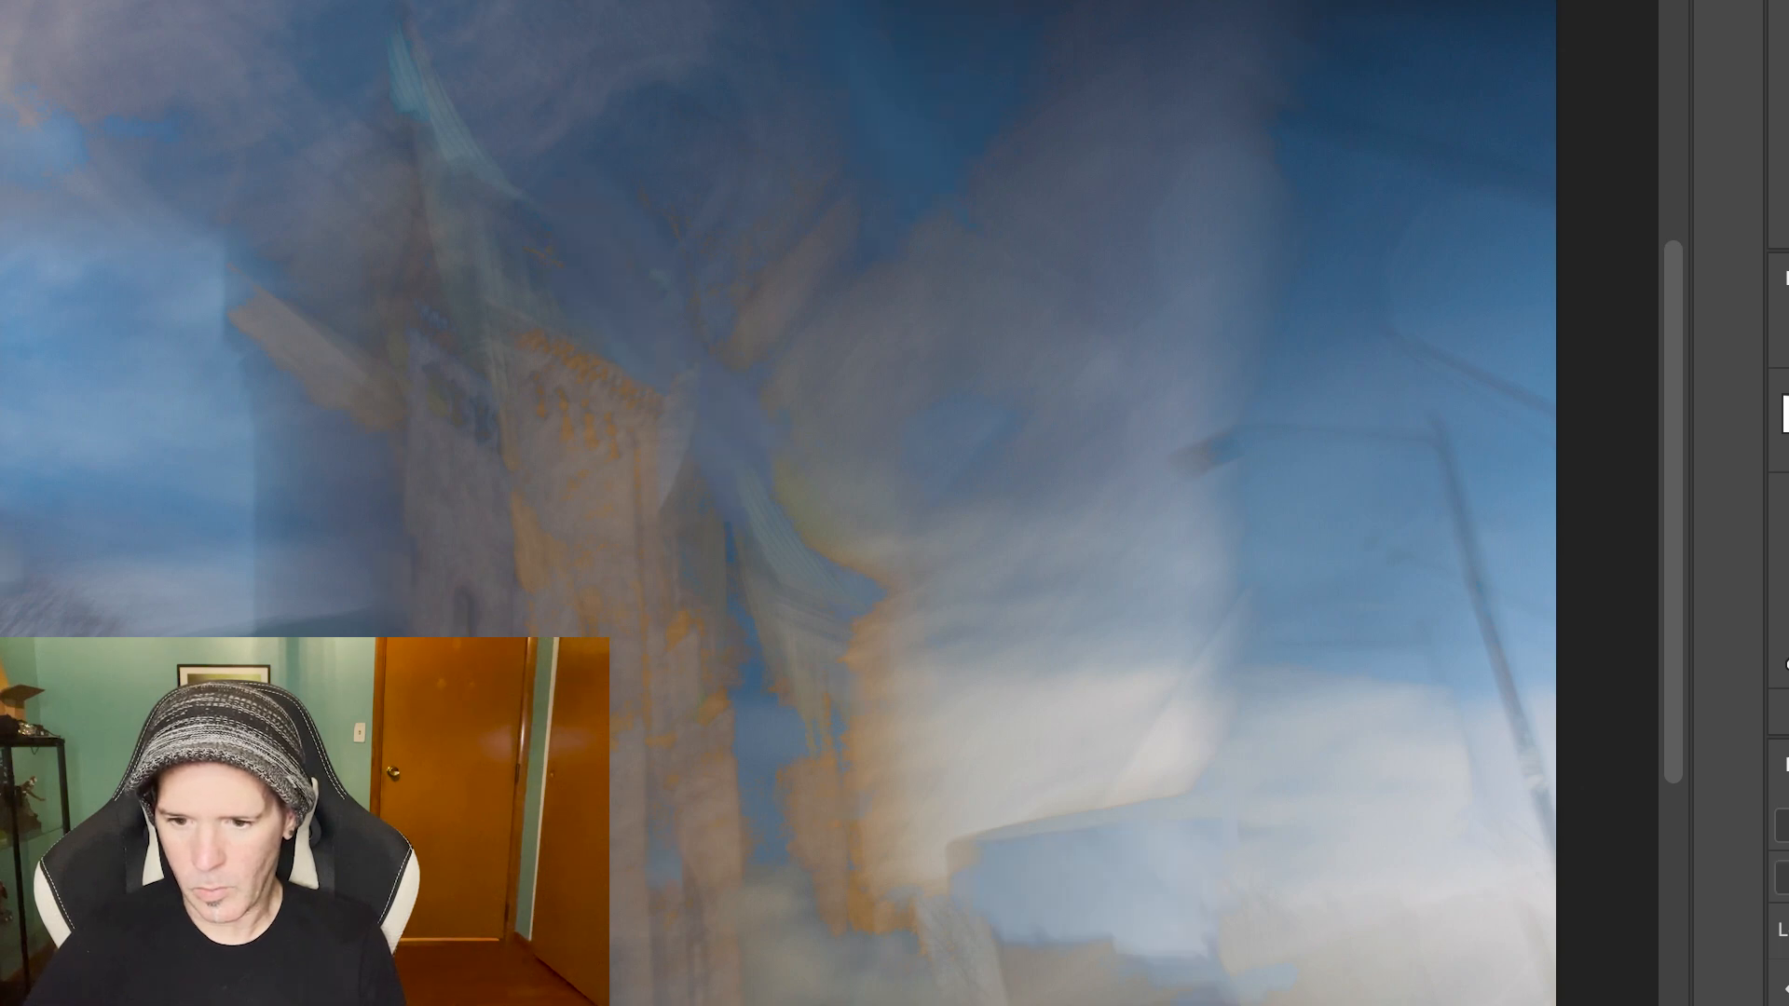
key(ctrl+z)
key(ctrl+shift+z)
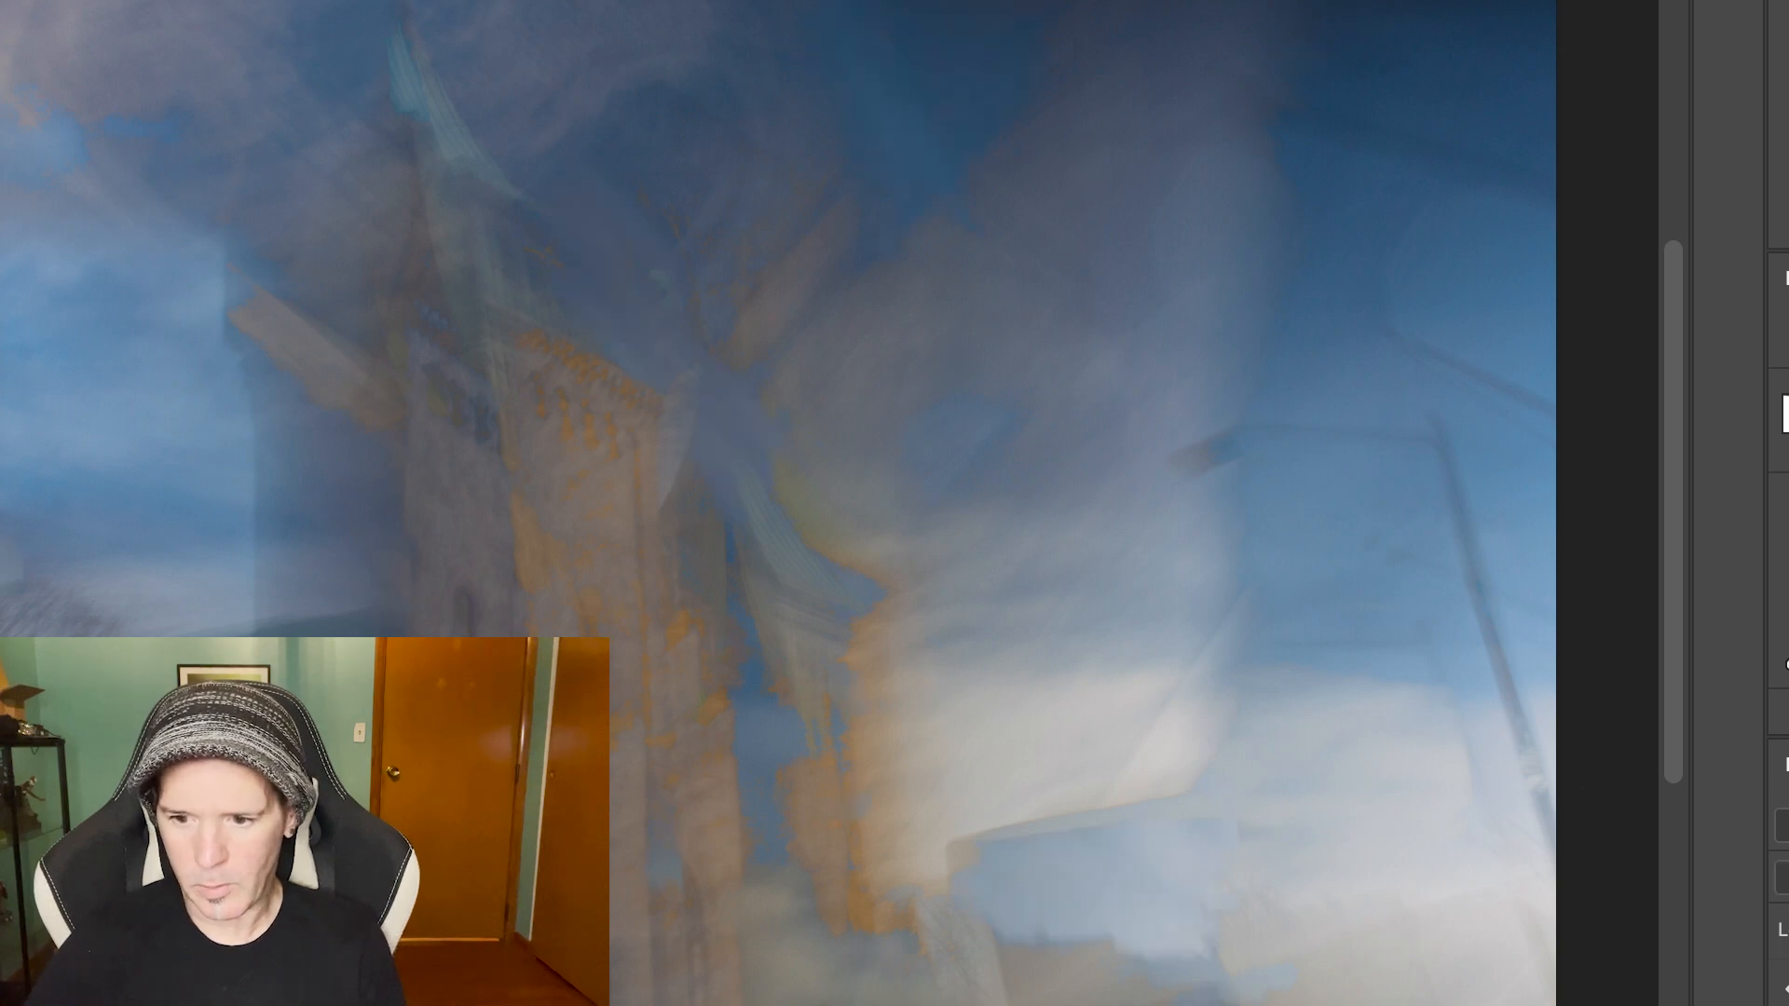
key(ctrl+z)
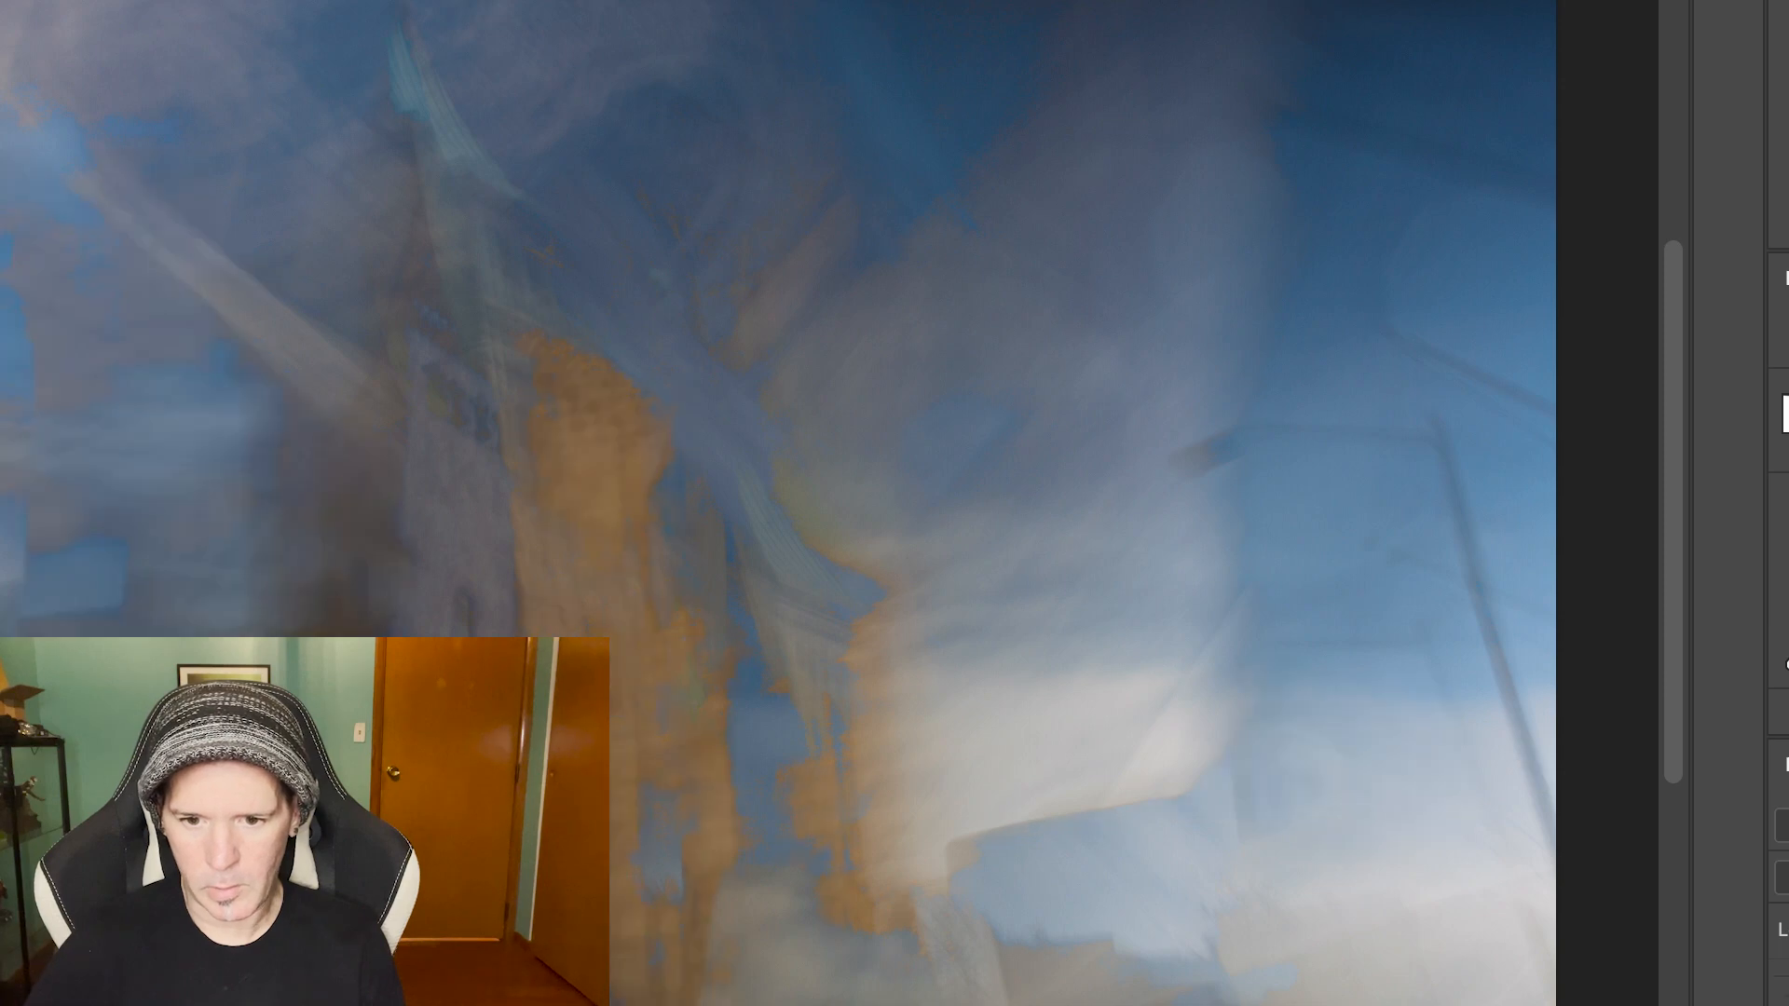
key(ctrl+shift+z)
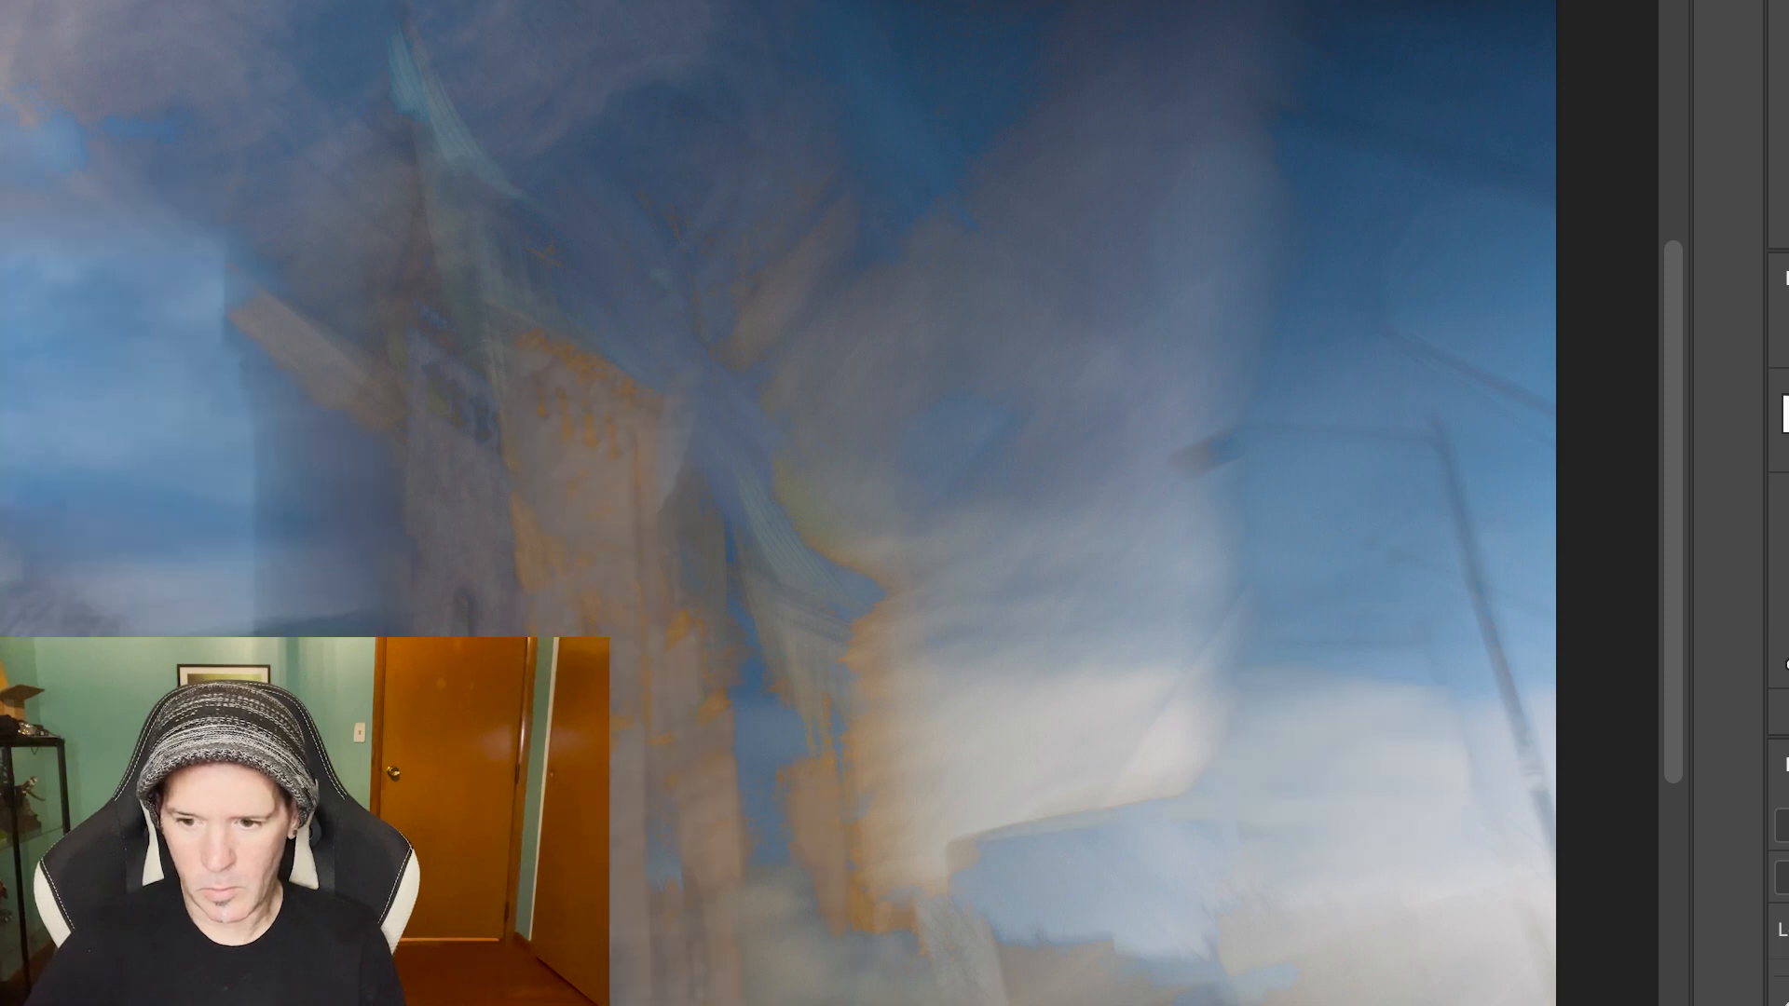
key(ctrl+z)
key(ctrl+shift+z)
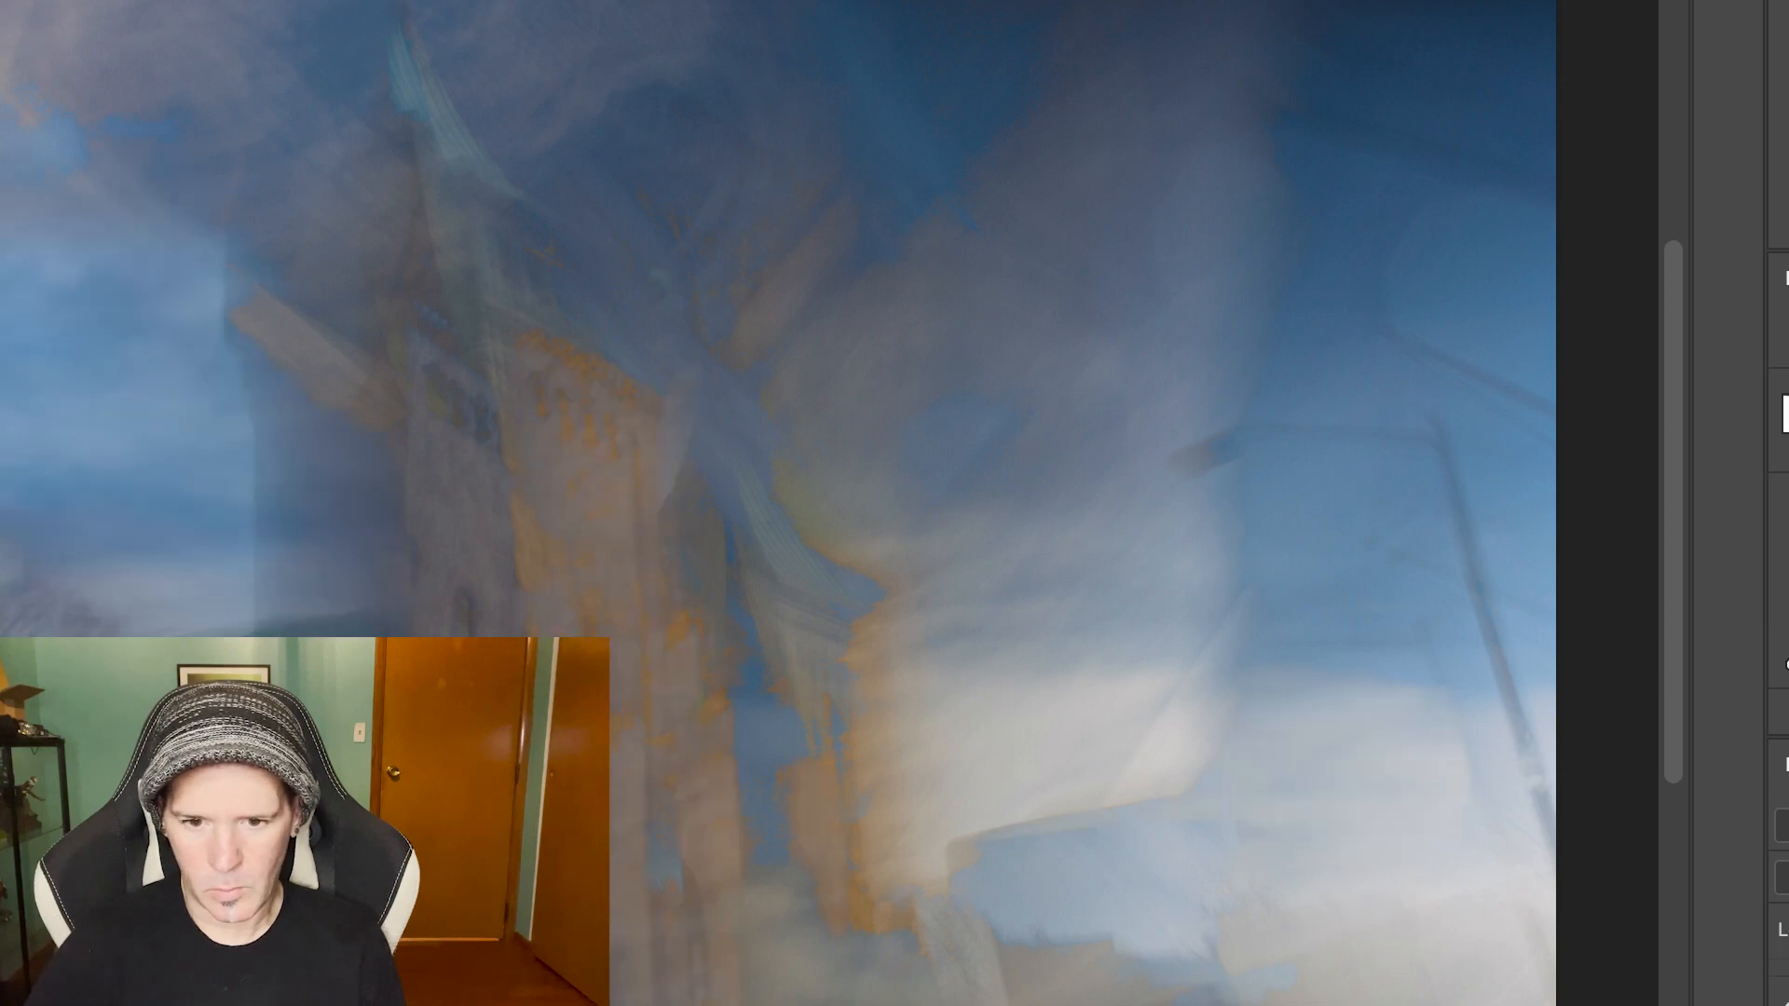
Compare the tower, clouds and lamppost with and without the latest changes by repeatedly undoing and redoing them
key(ctrl+z)
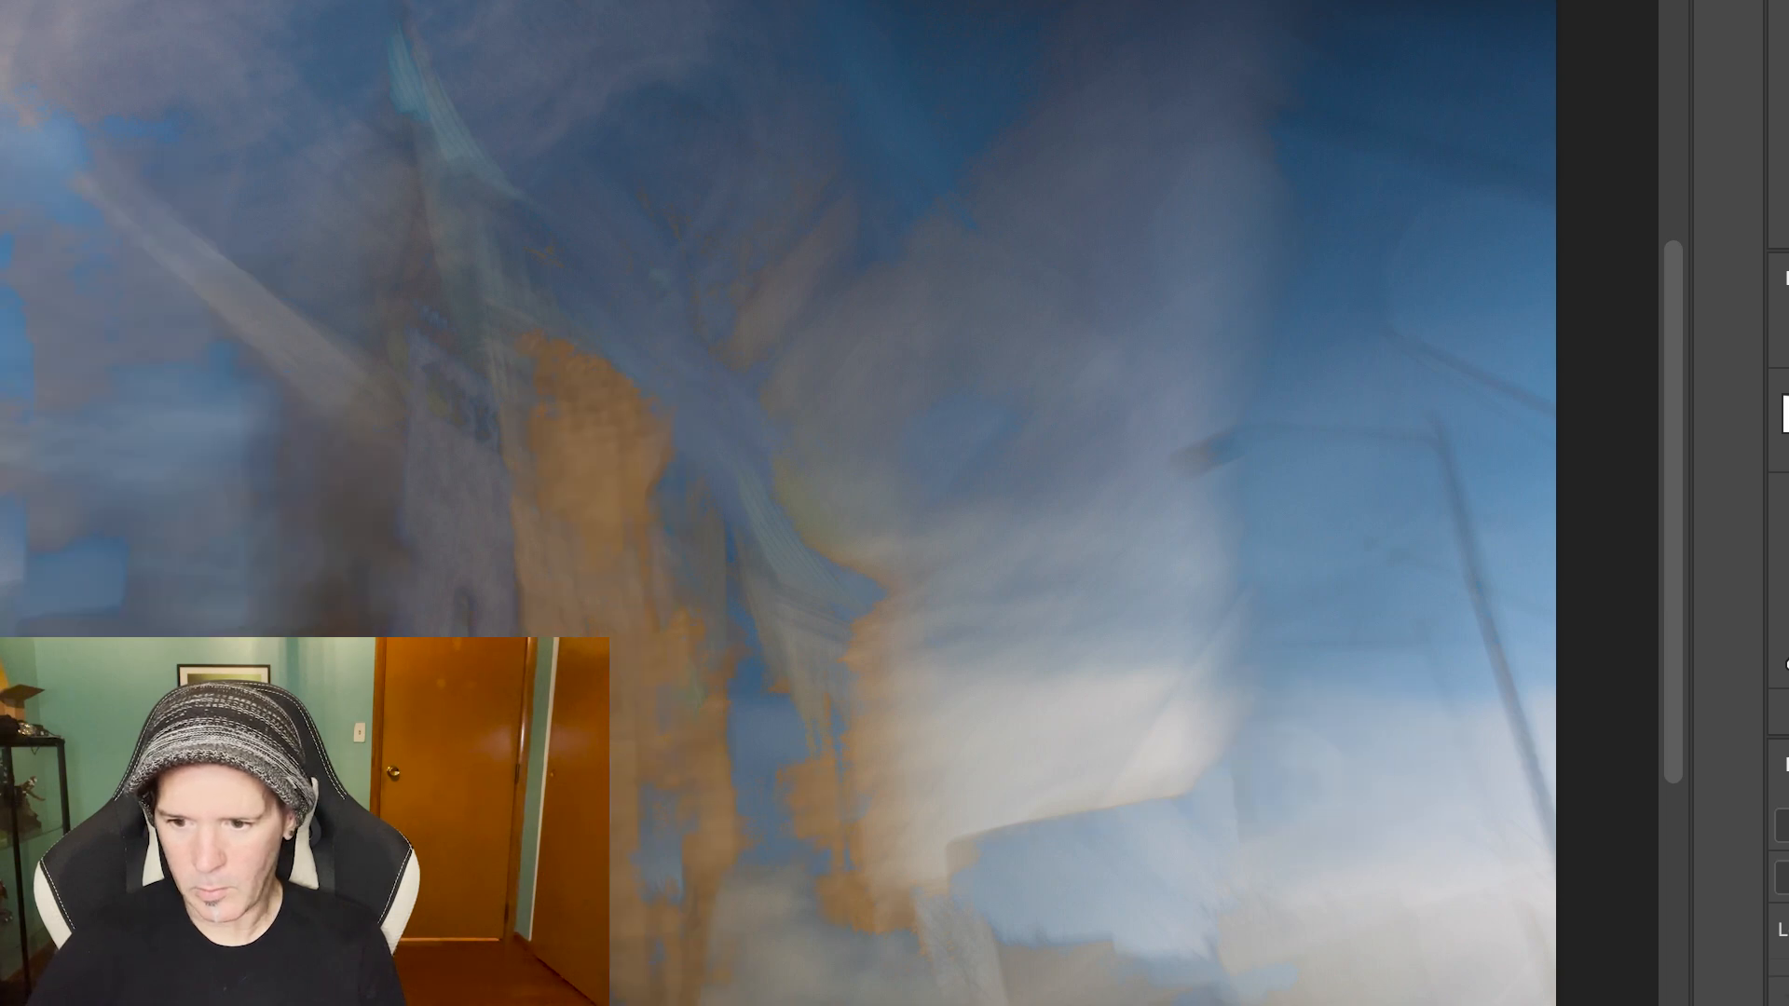
key(ctrl+shift+z)
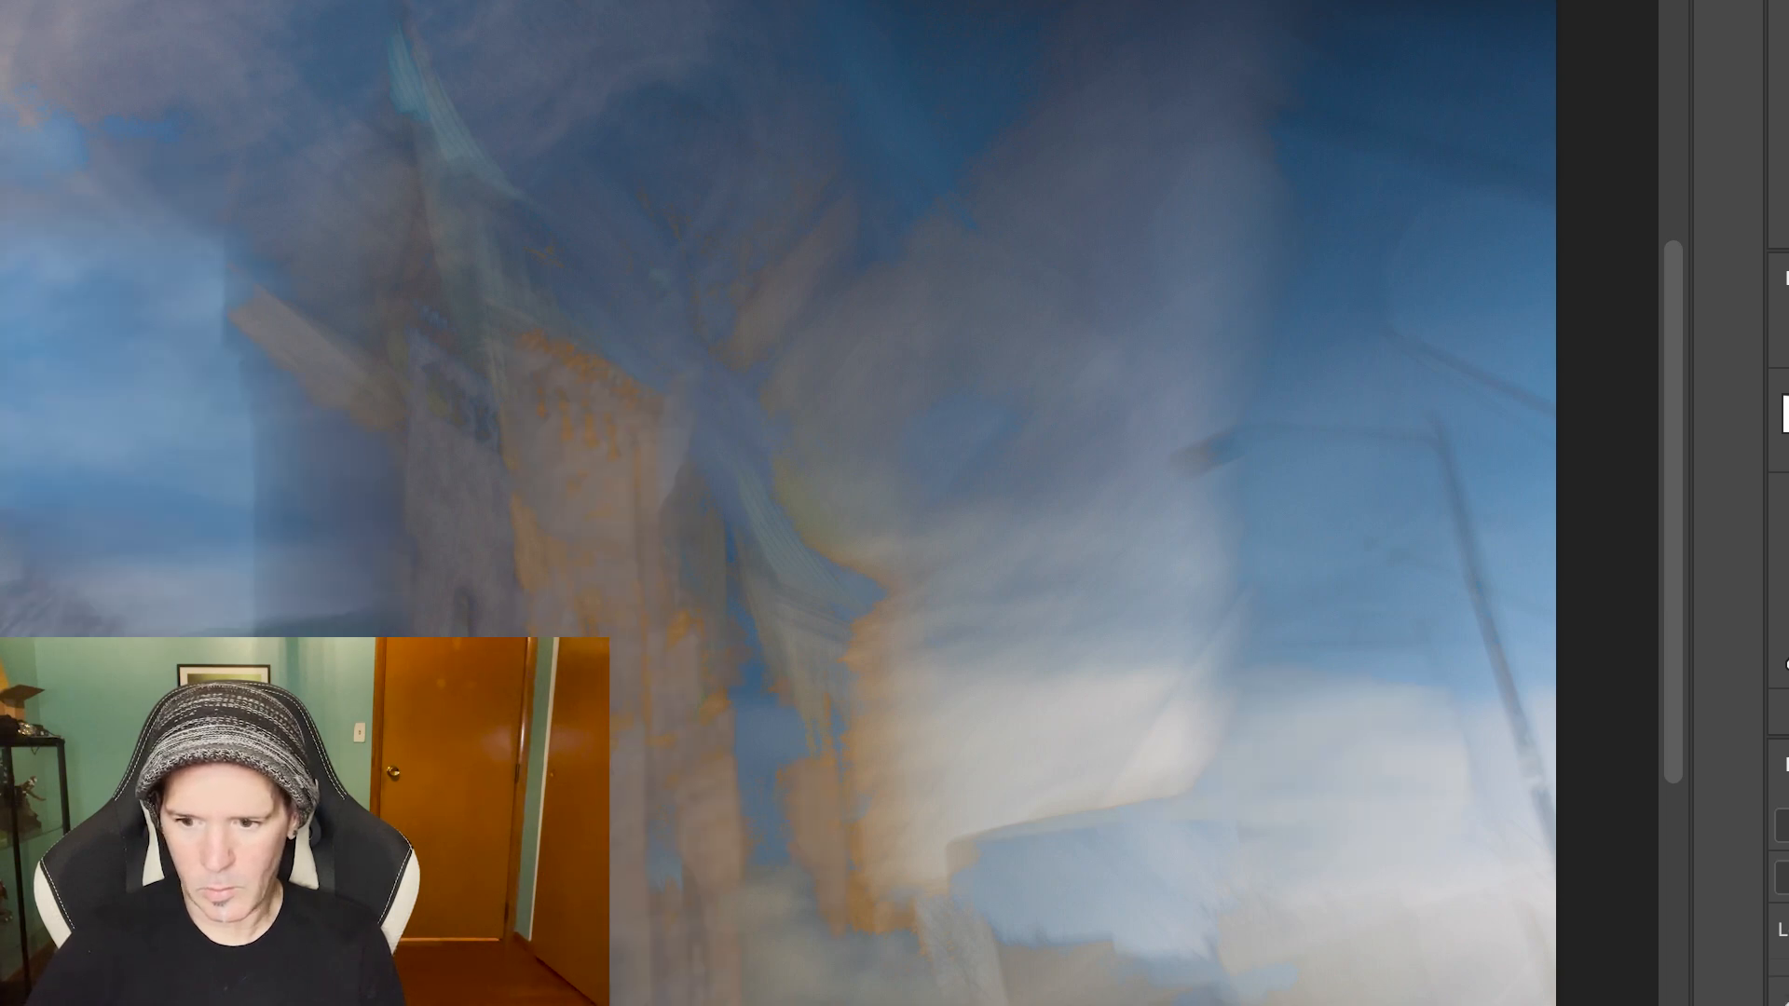
key(ctrl+z)
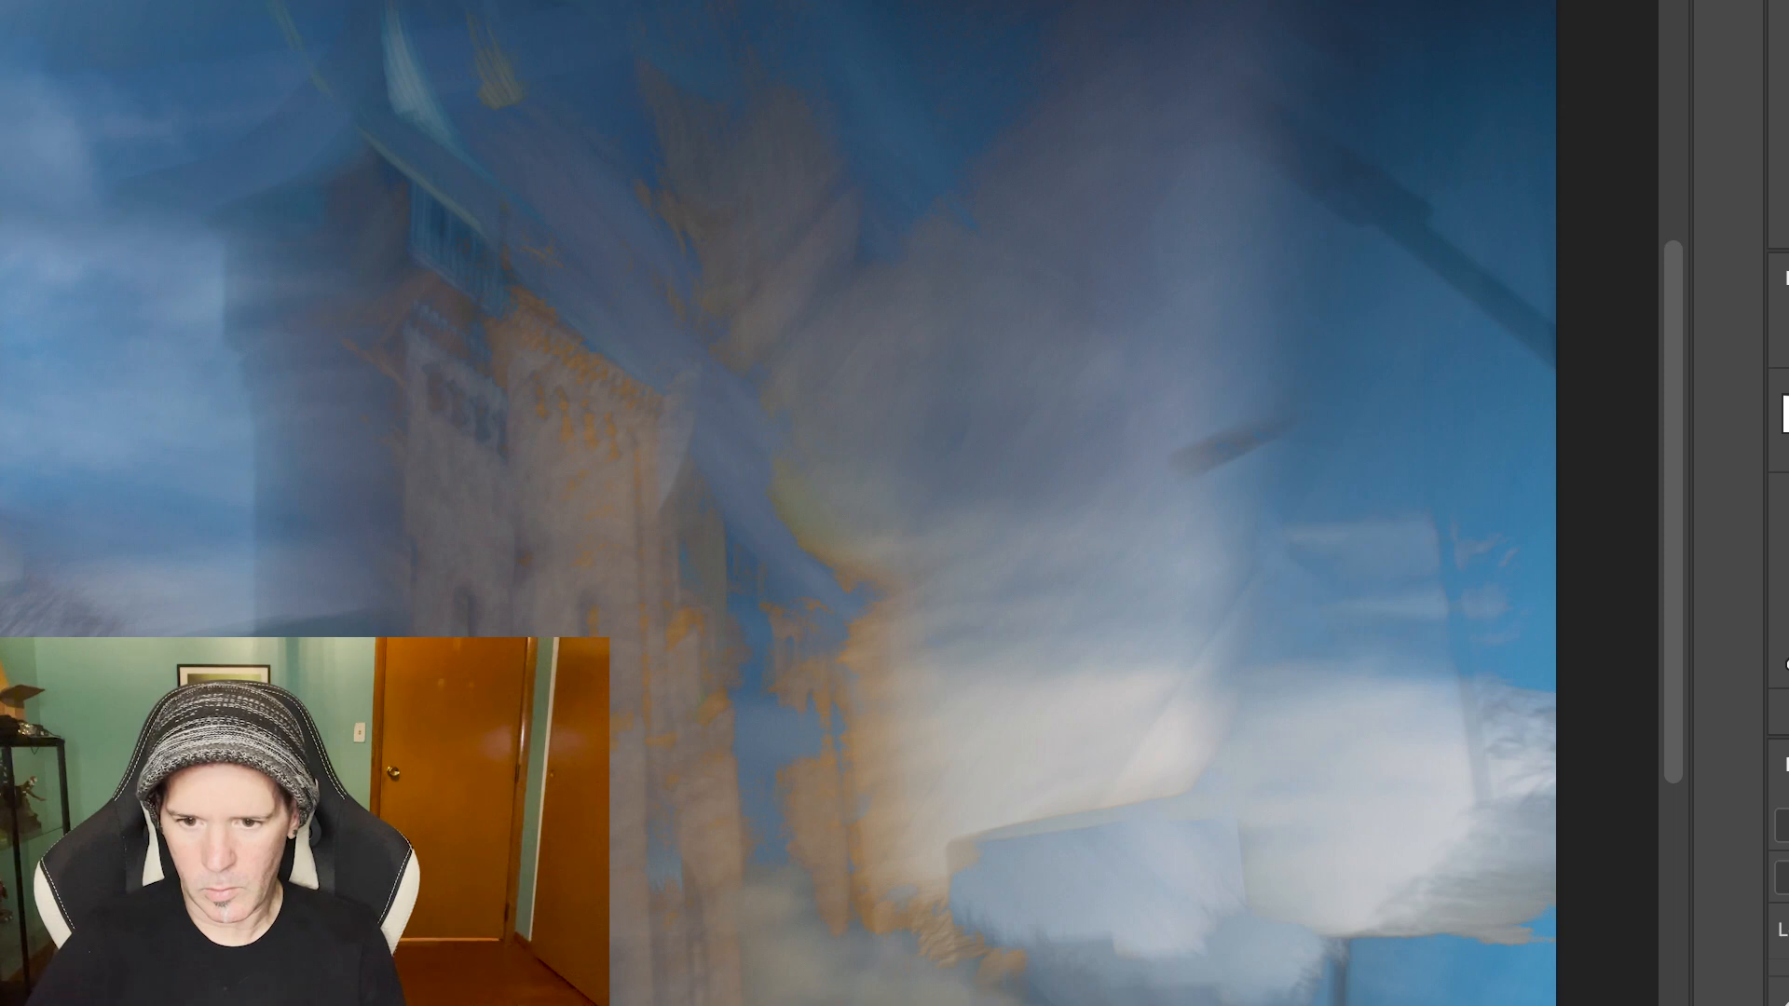
key(ctrl+shift+z)
key(ctrl+z)
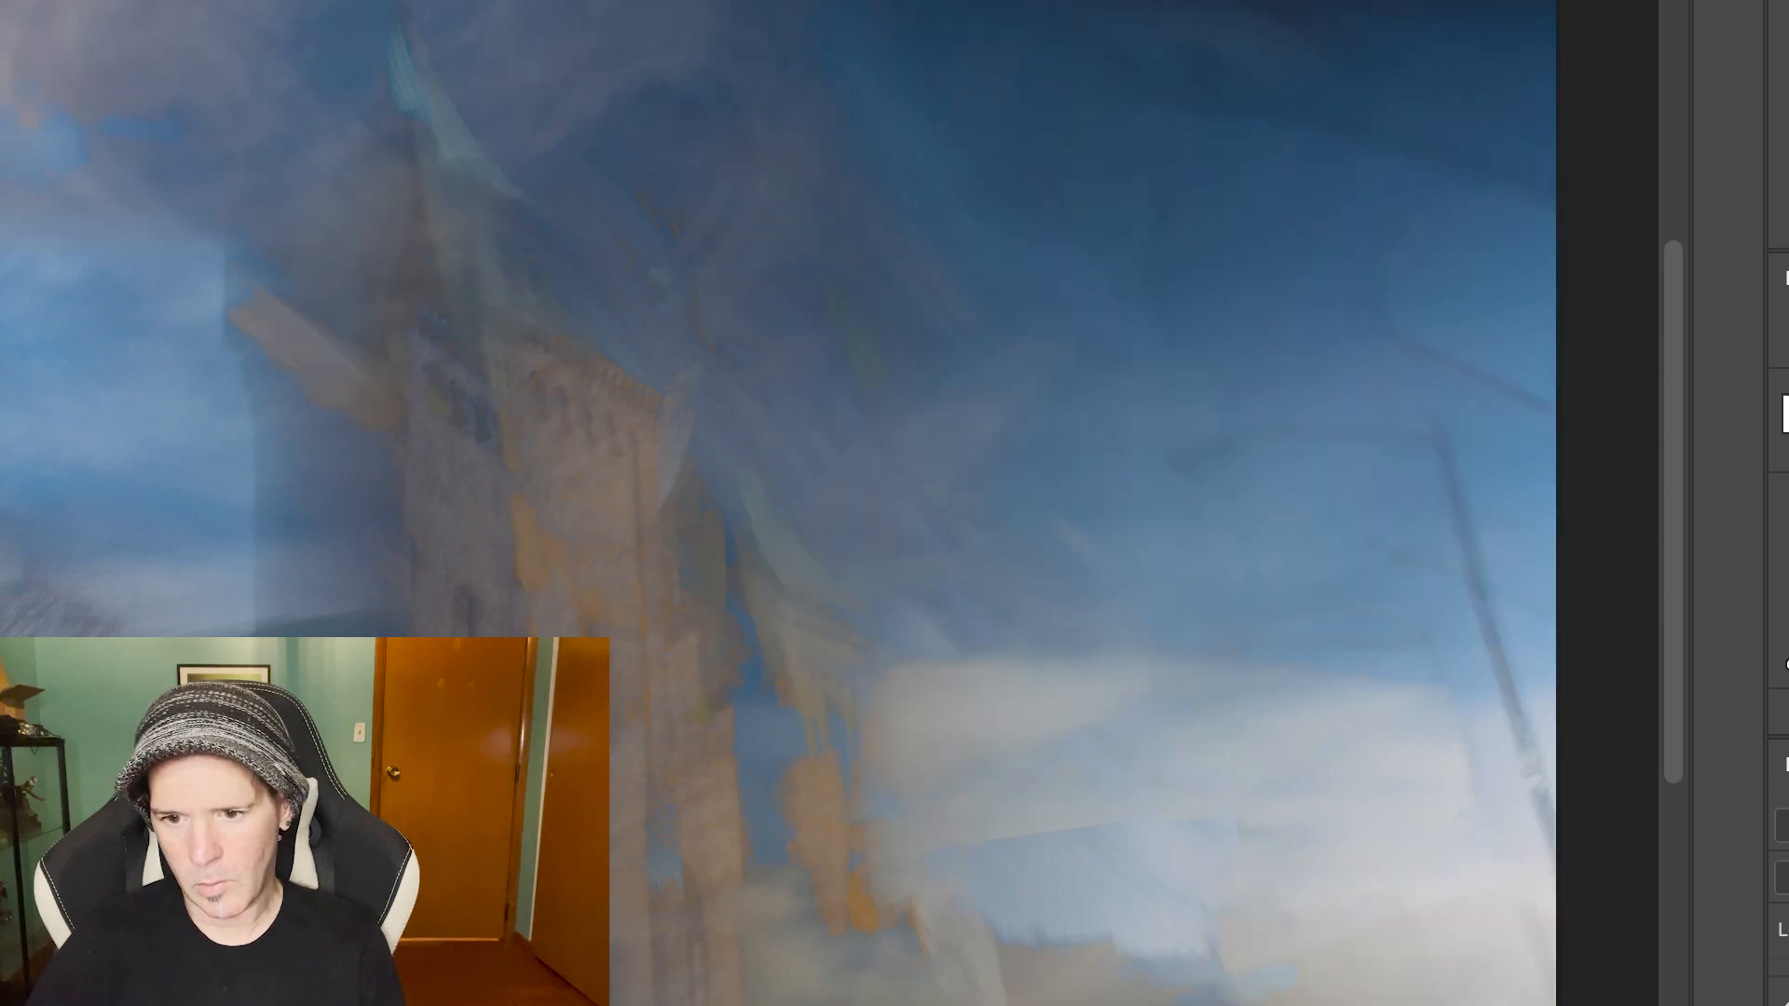
key(ctrl+shift+z)
key(ctrl+z)
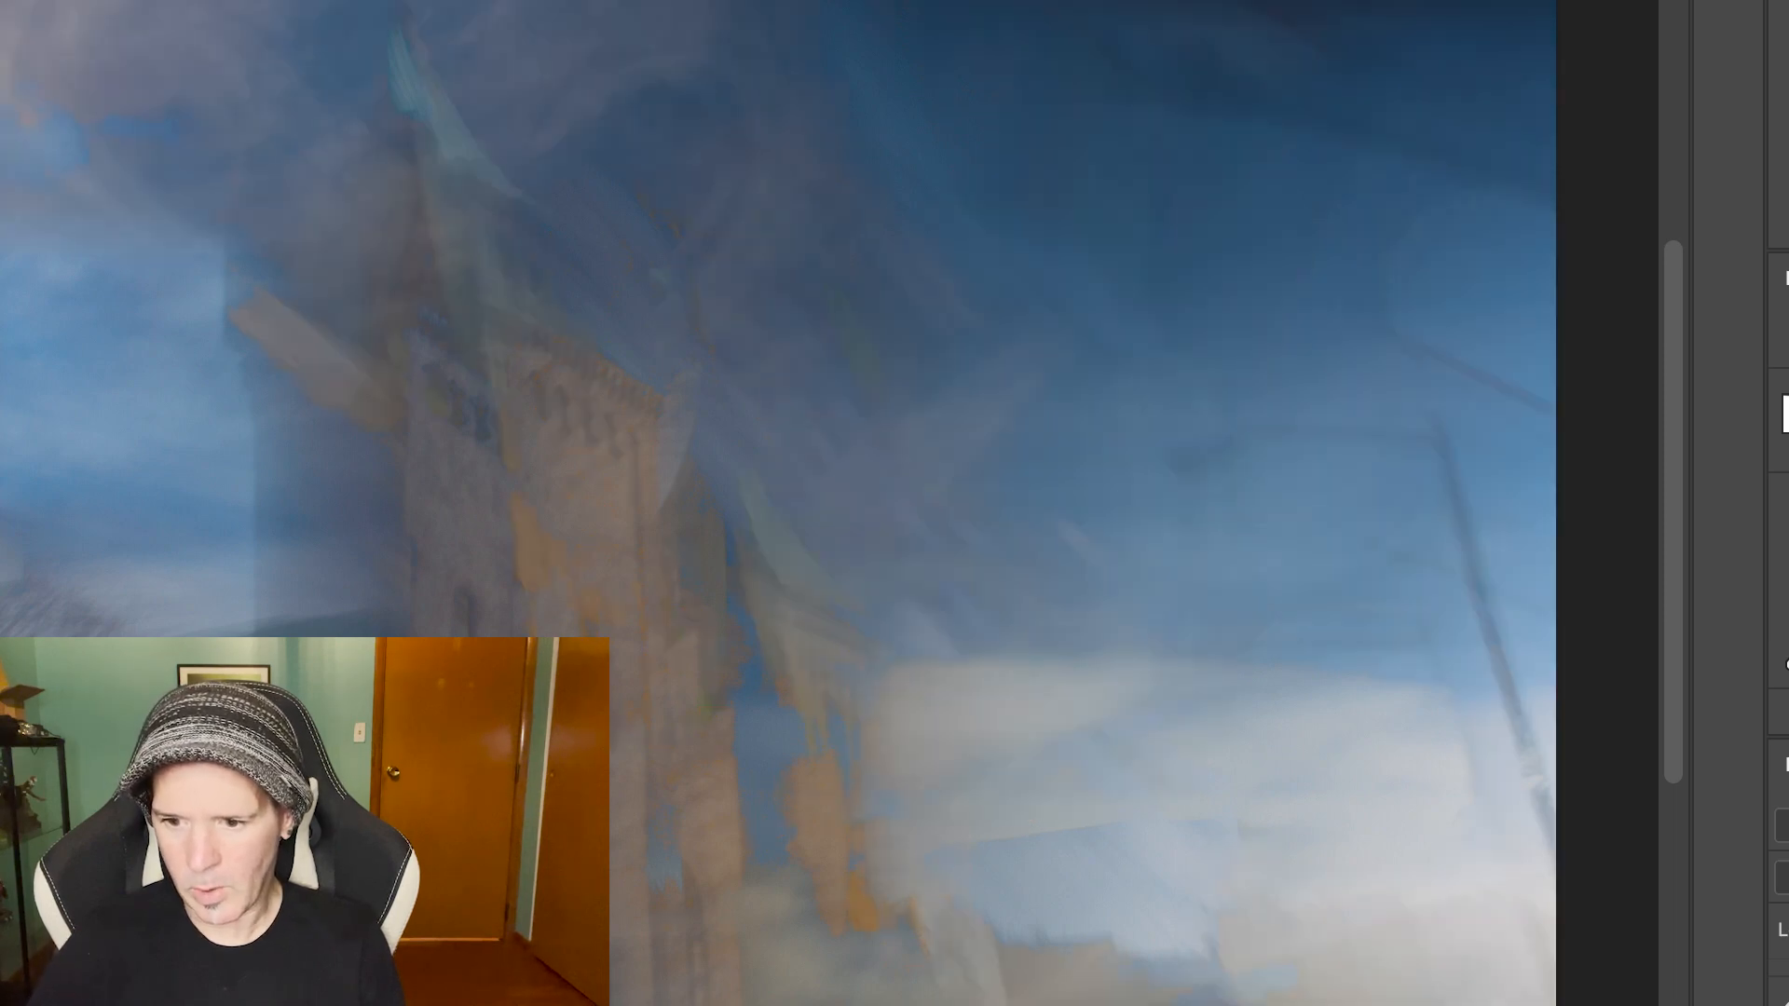
key(ctrl+shift+z)
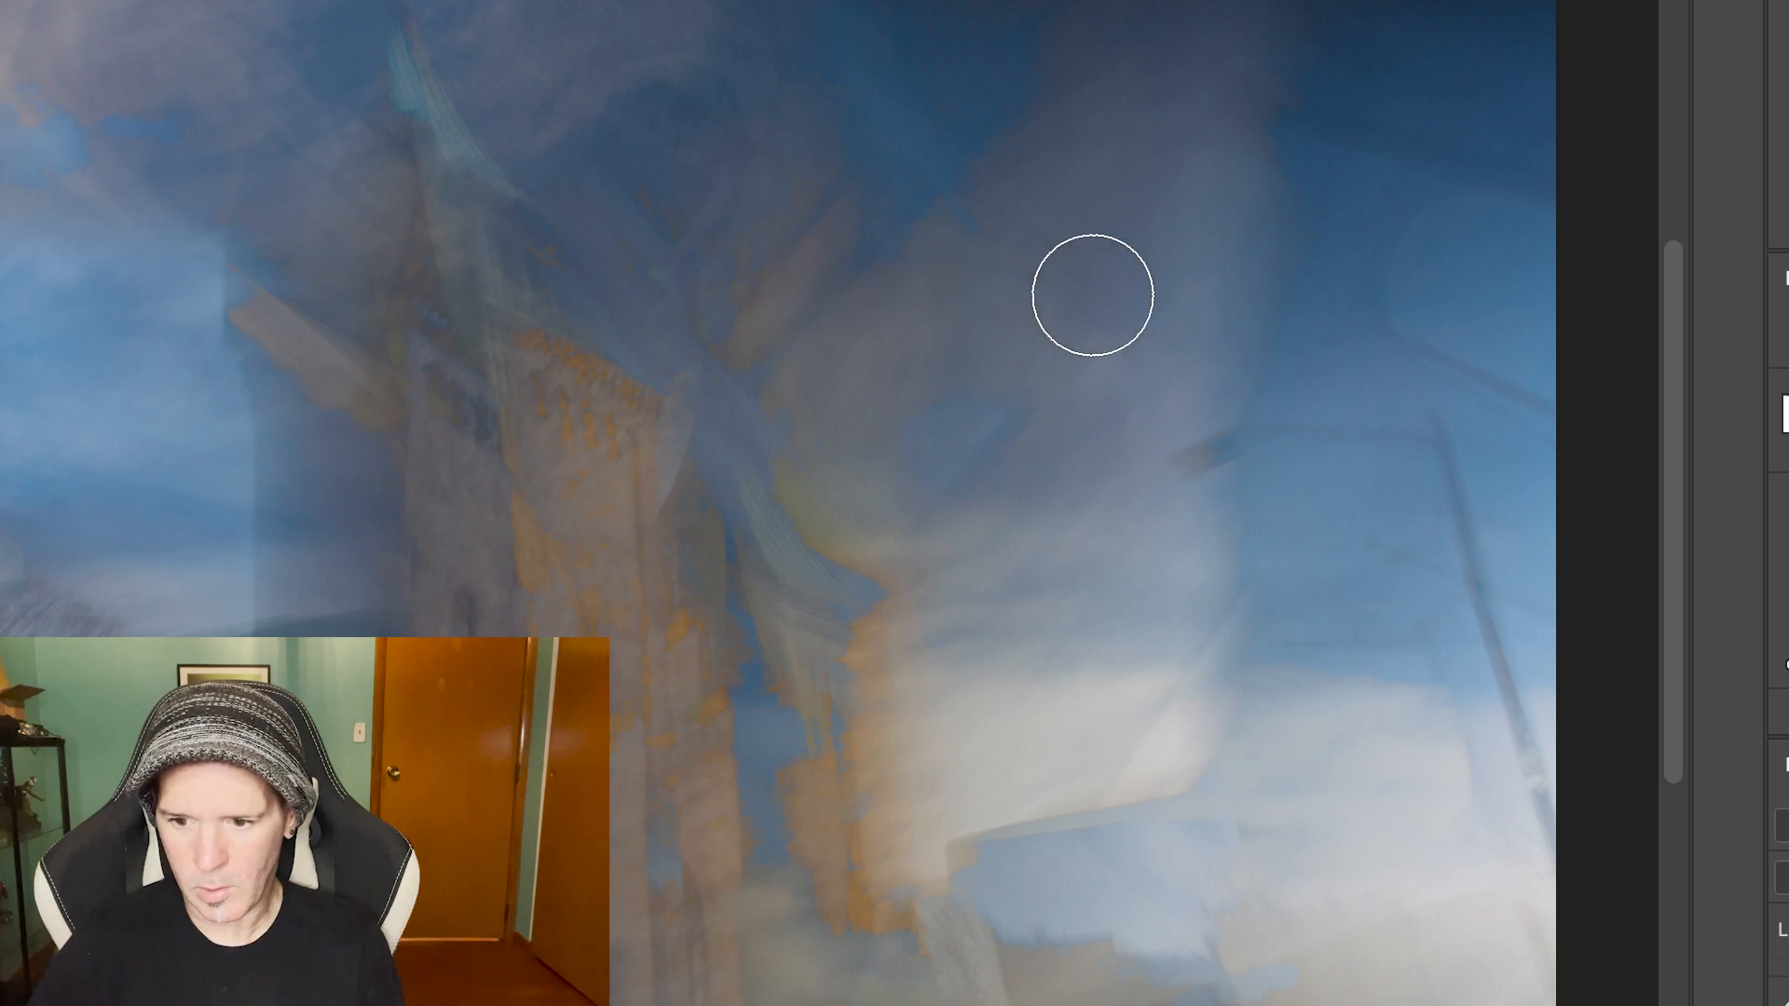
key(ctrl+z)
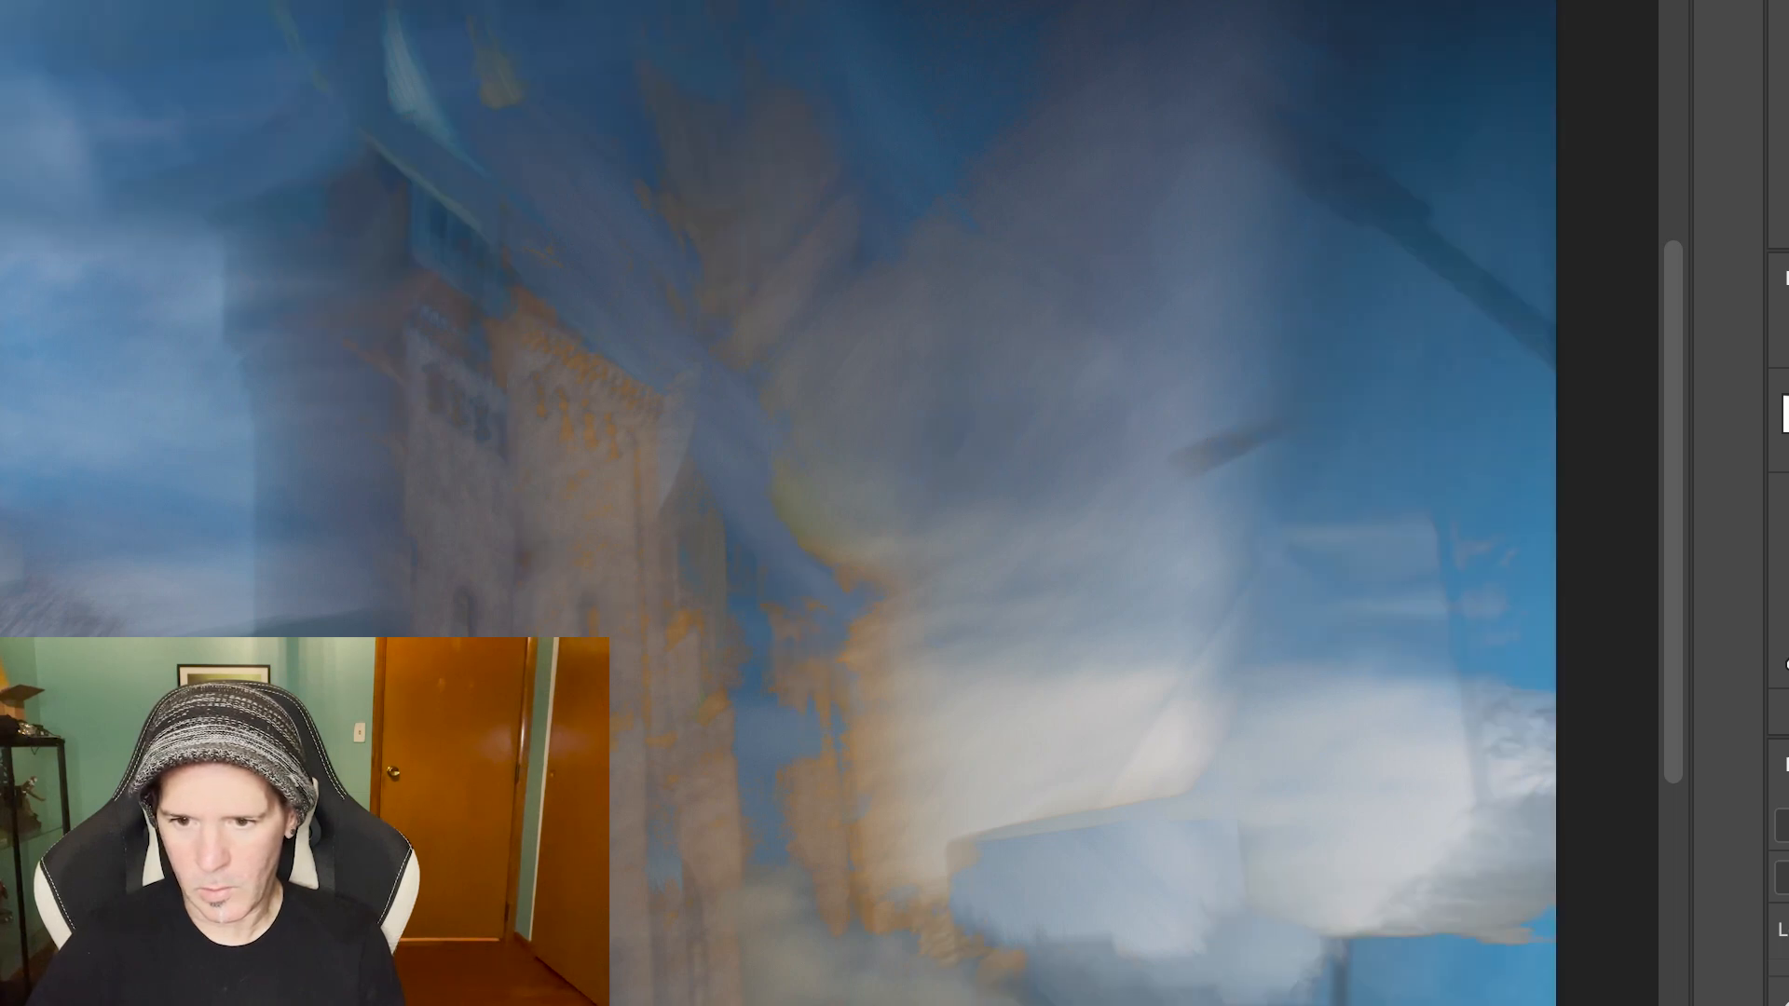
key(ctrl+shift+z)
key(ctrl+z)
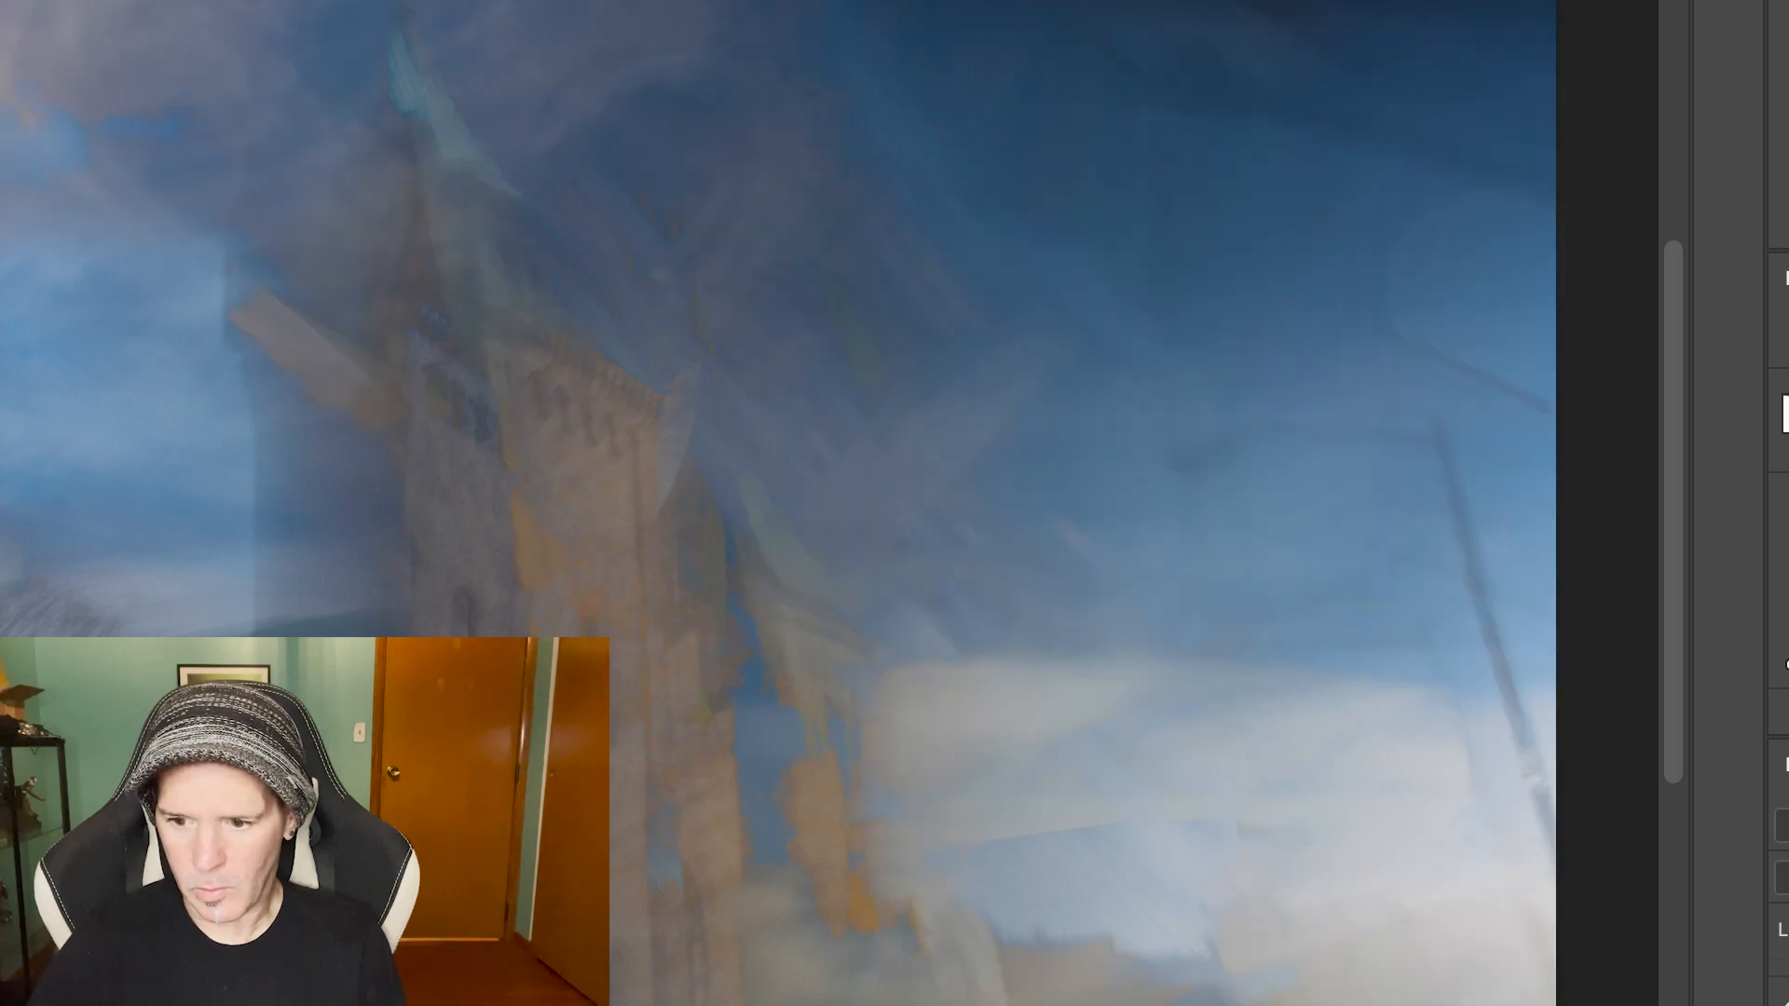
key(ctrl+shift+z)
key(ctrl+z)
key(ctrl+shift+z)
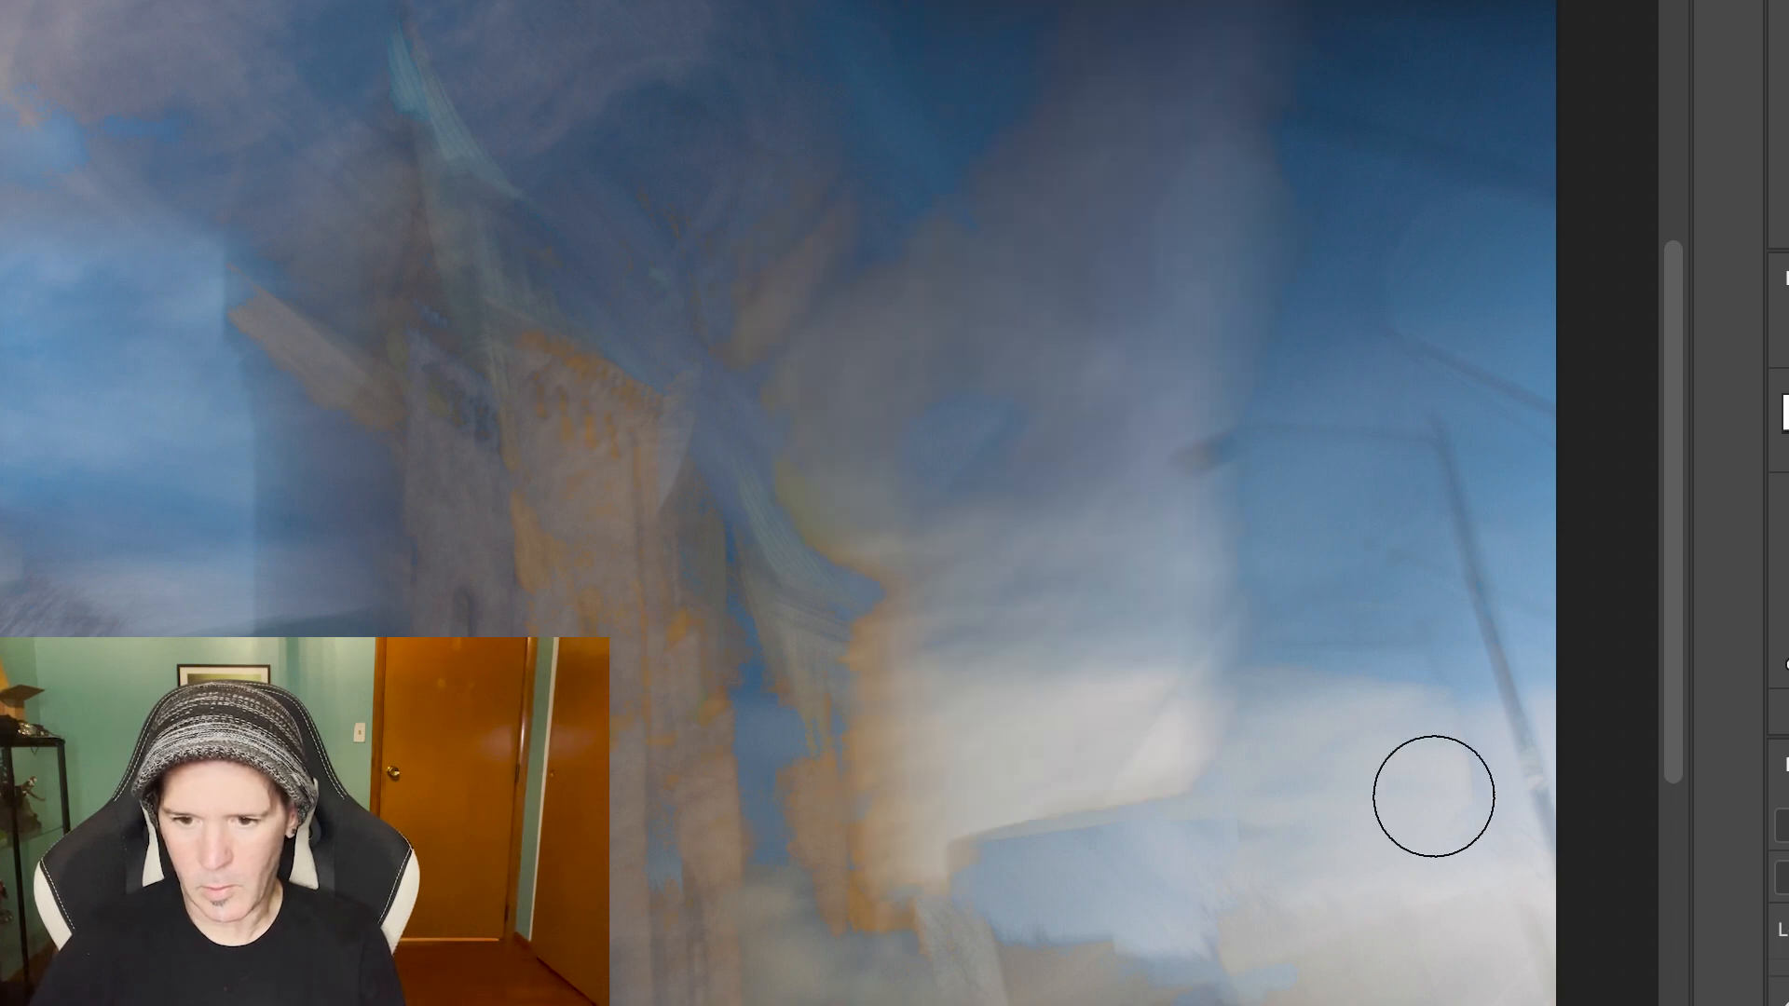
Brush the layer out of the clouds and sky beside the tower, comparing the masking with the unlayered view
mouse_move(878, 758)
mouse_down()
mouse_move(949, 795)
mouse_move(940, 833)
mouse_move(1176, 826)
mouse_move(937, 798)
mouse_move(932, 721)
mouse_move(1102, 708)
mouse_move(1214, 643)
mouse_move(737, 577)
mouse_move(856, 492)
mouse_move(783, 361)
mouse_move(868, 356)
mouse_move(983, 440)
mouse_move(1198, 515)
mouse_up()
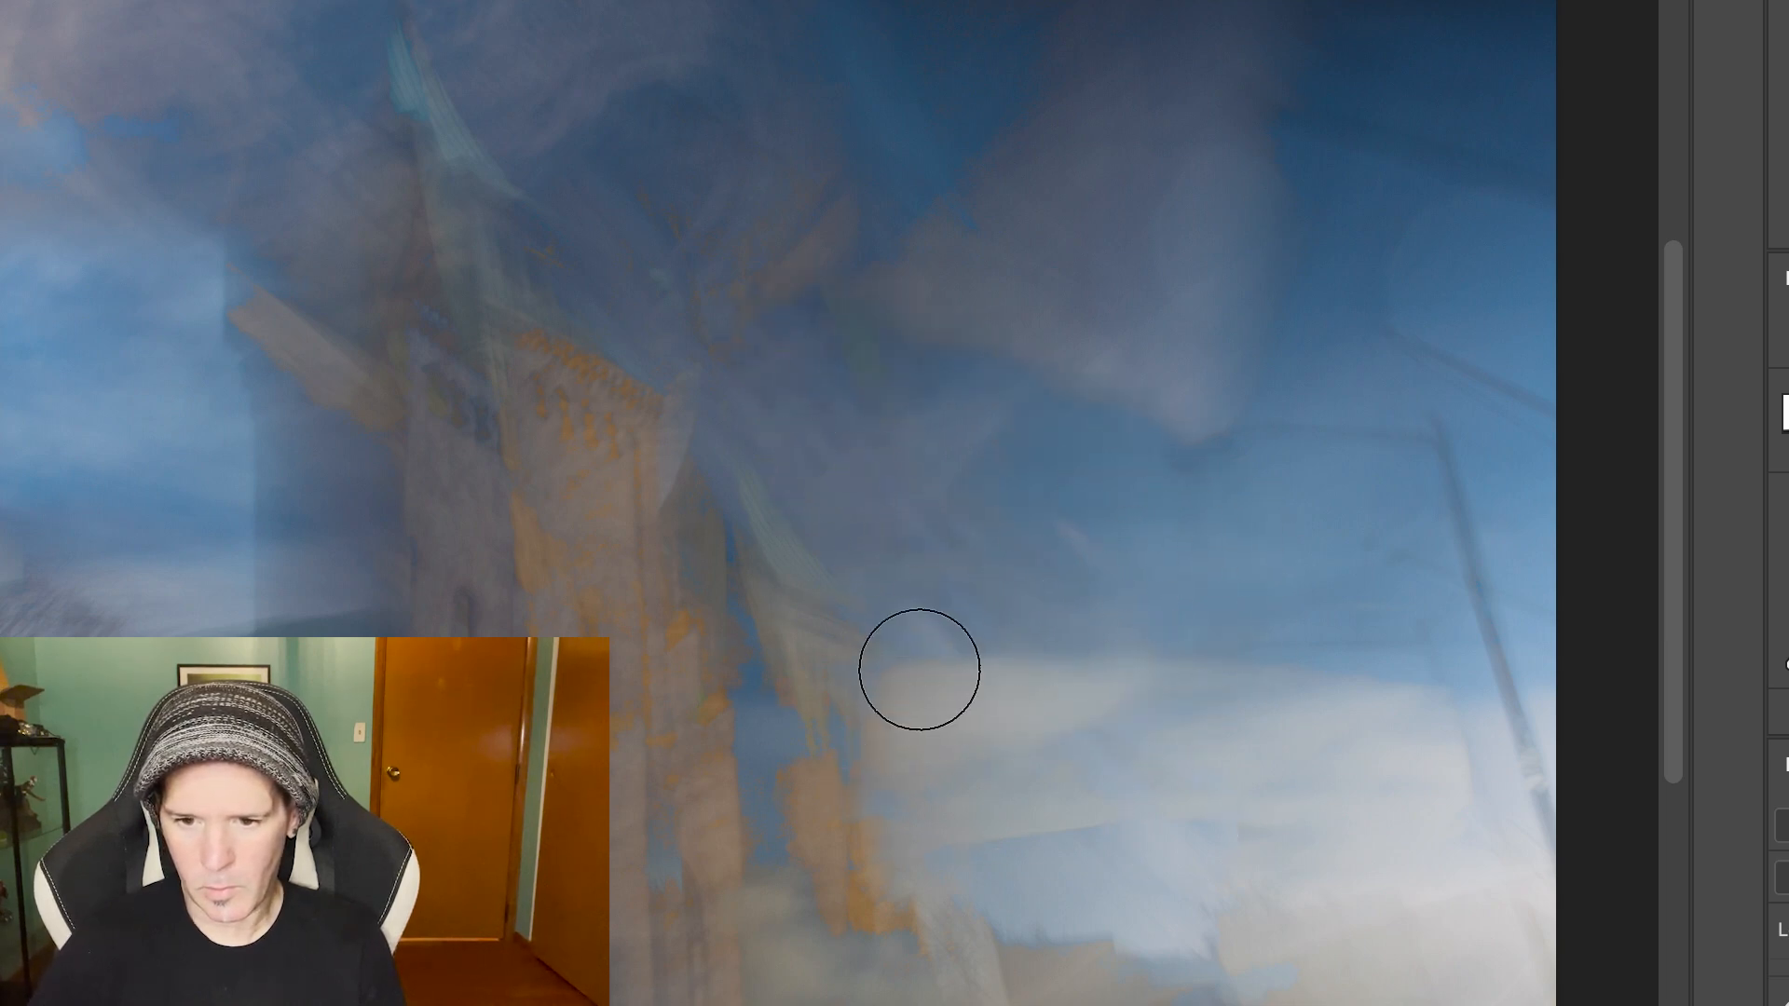
key(ctrl+z)
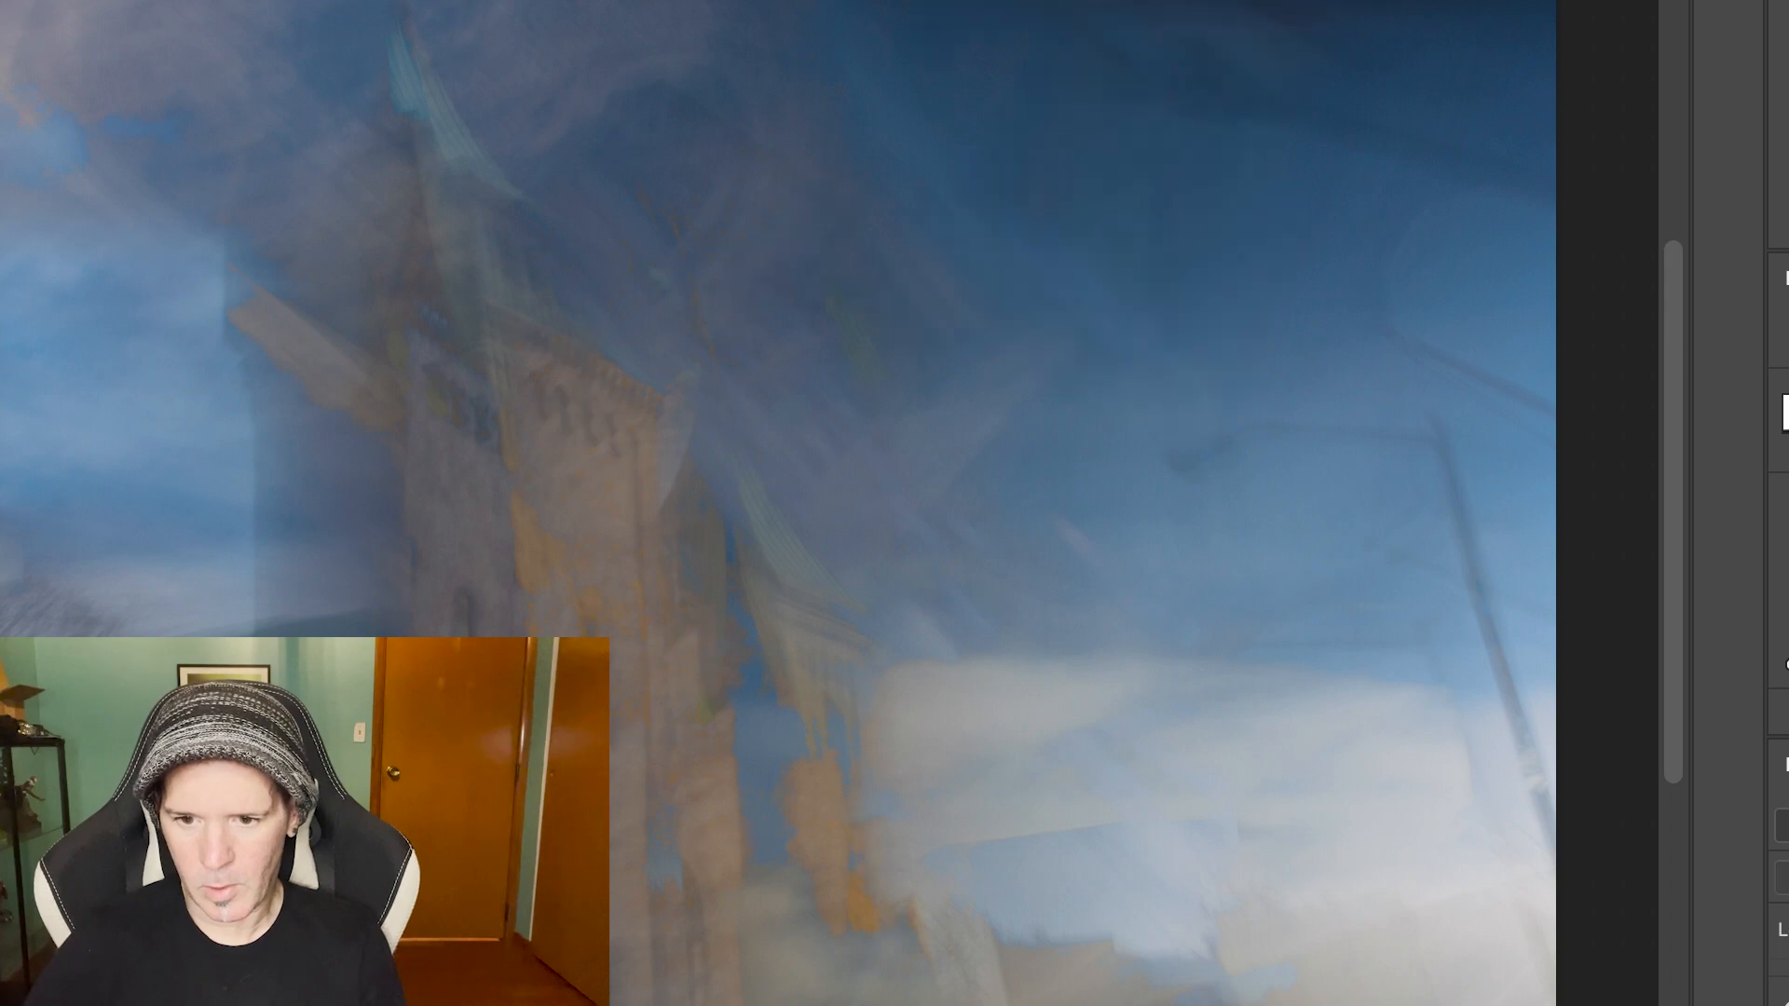
key(ctrl+shift+z)
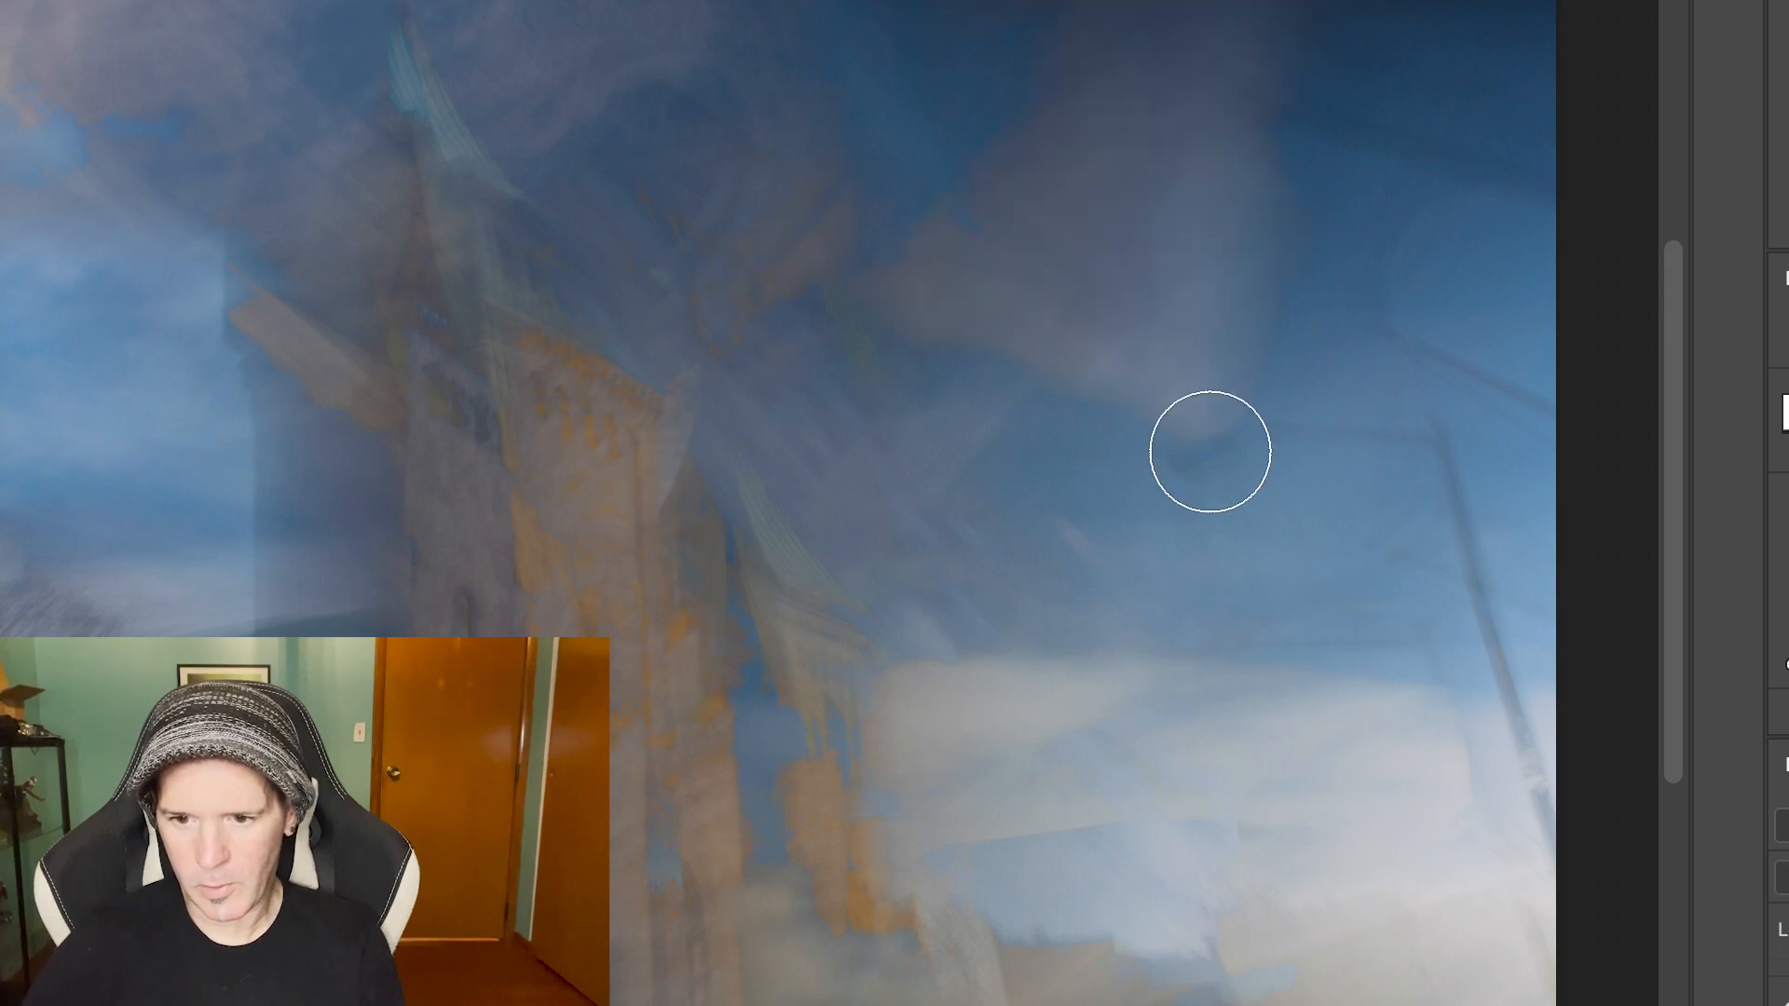
mouse_move(1168, 400)
mouse_down()
mouse_move(879, 335)
mouse_move(868, 310)
mouse_move(1187, 281)
mouse_move(1247, 296)
mouse_move(1242, 237)
mouse_move(1090, 190)
mouse_move(1080, 158)
mouse_move(1225, 87)
mouse_move(1270, 39)
mouse_move(836, 133)
mouse_move(821, 205)
mouse_move(1066, 248)
mouse_up()
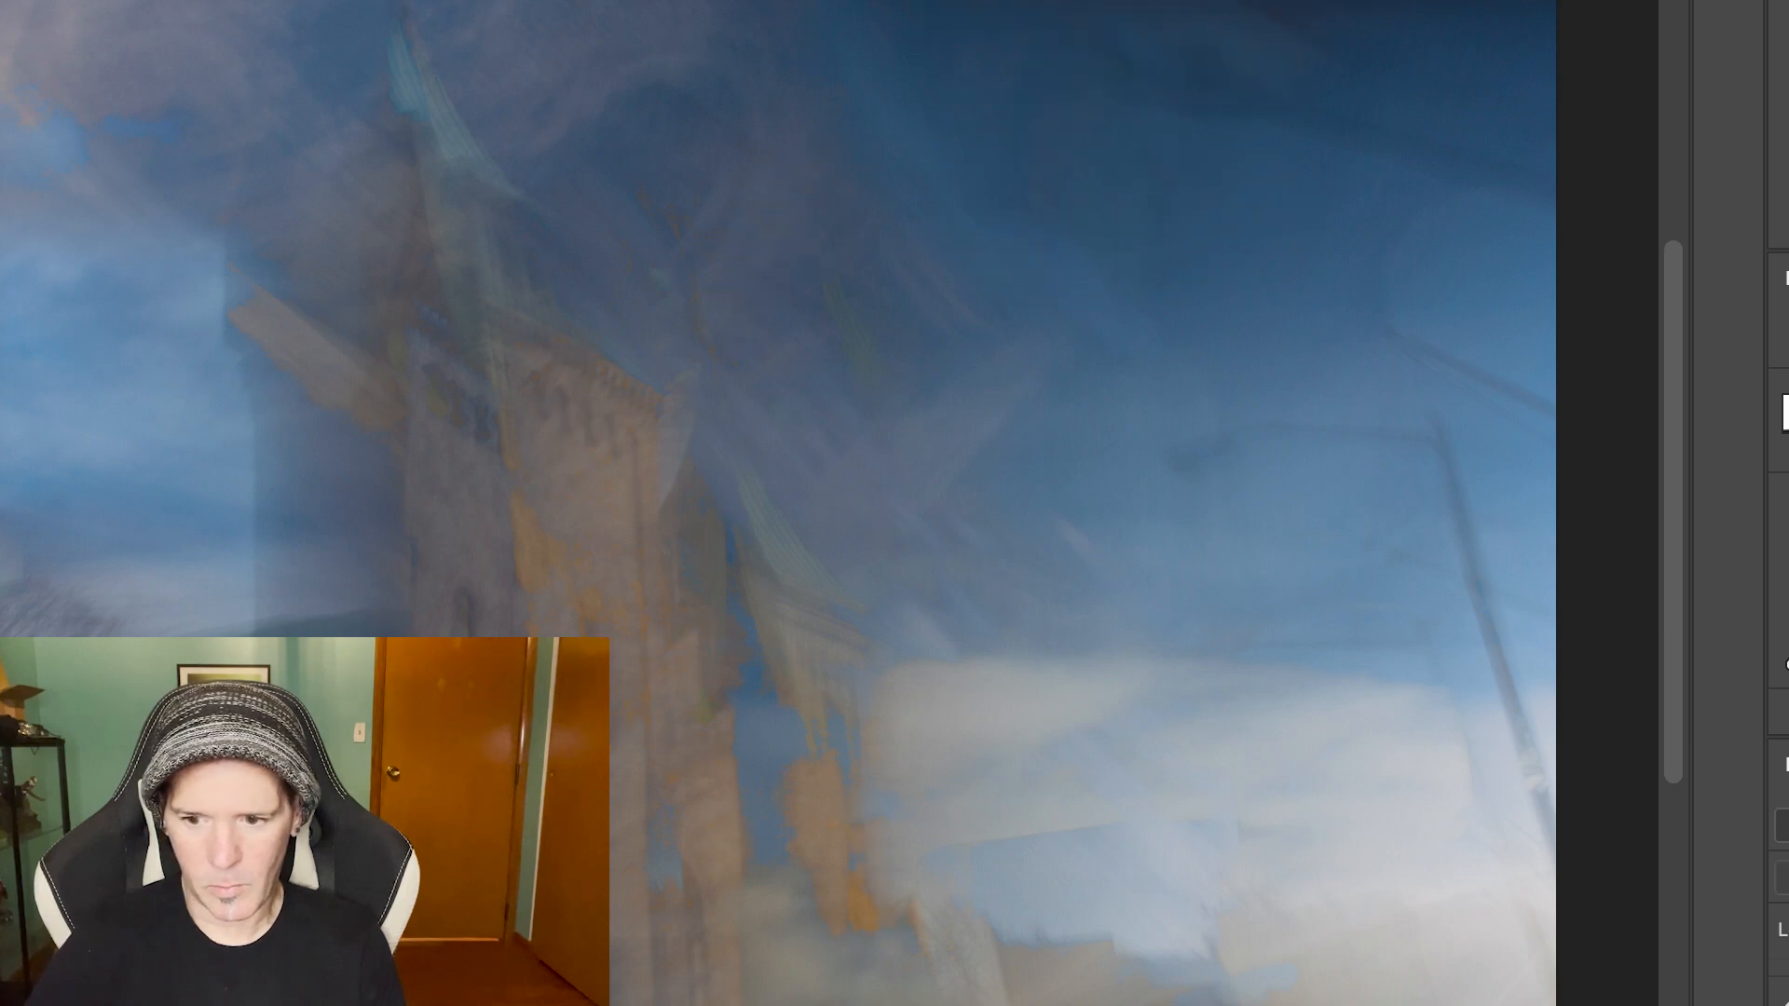
click(1788, 1004)
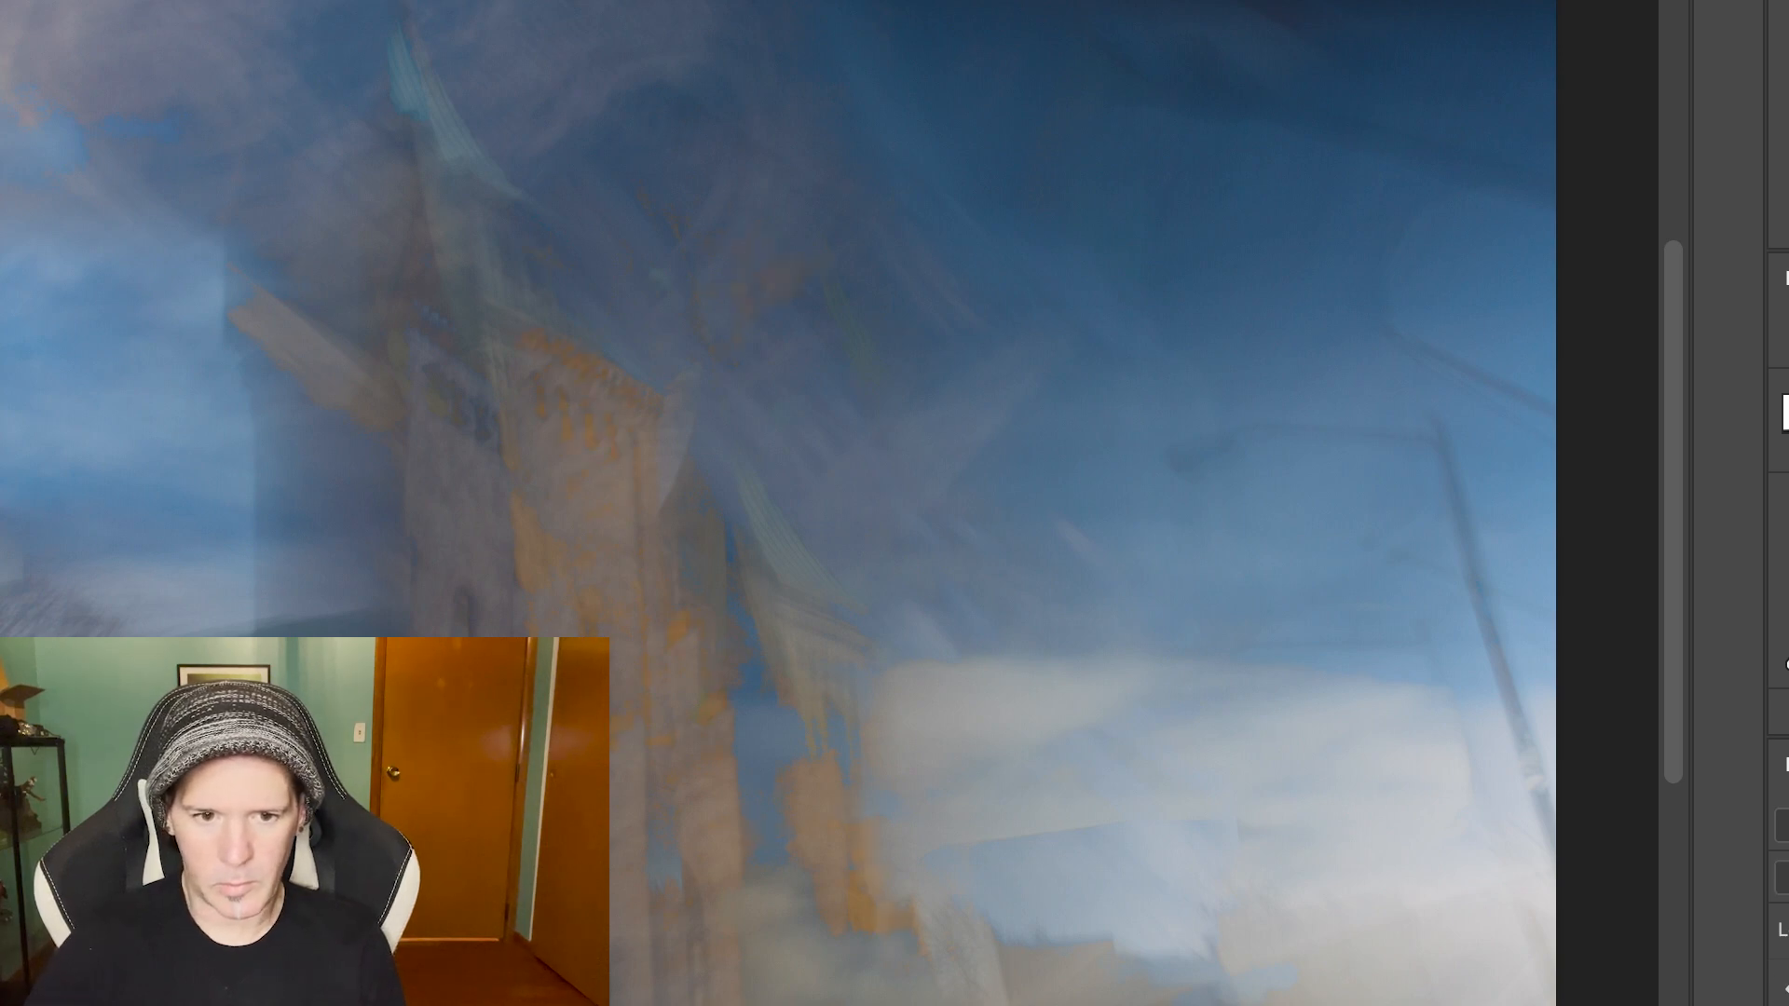
Select multiple layers in the stack and bring up the commands available for them
scroll(1757, 962, up, 3)
scroll(1246, 851, down, 2)
scroll(1246, 851, down, 2)
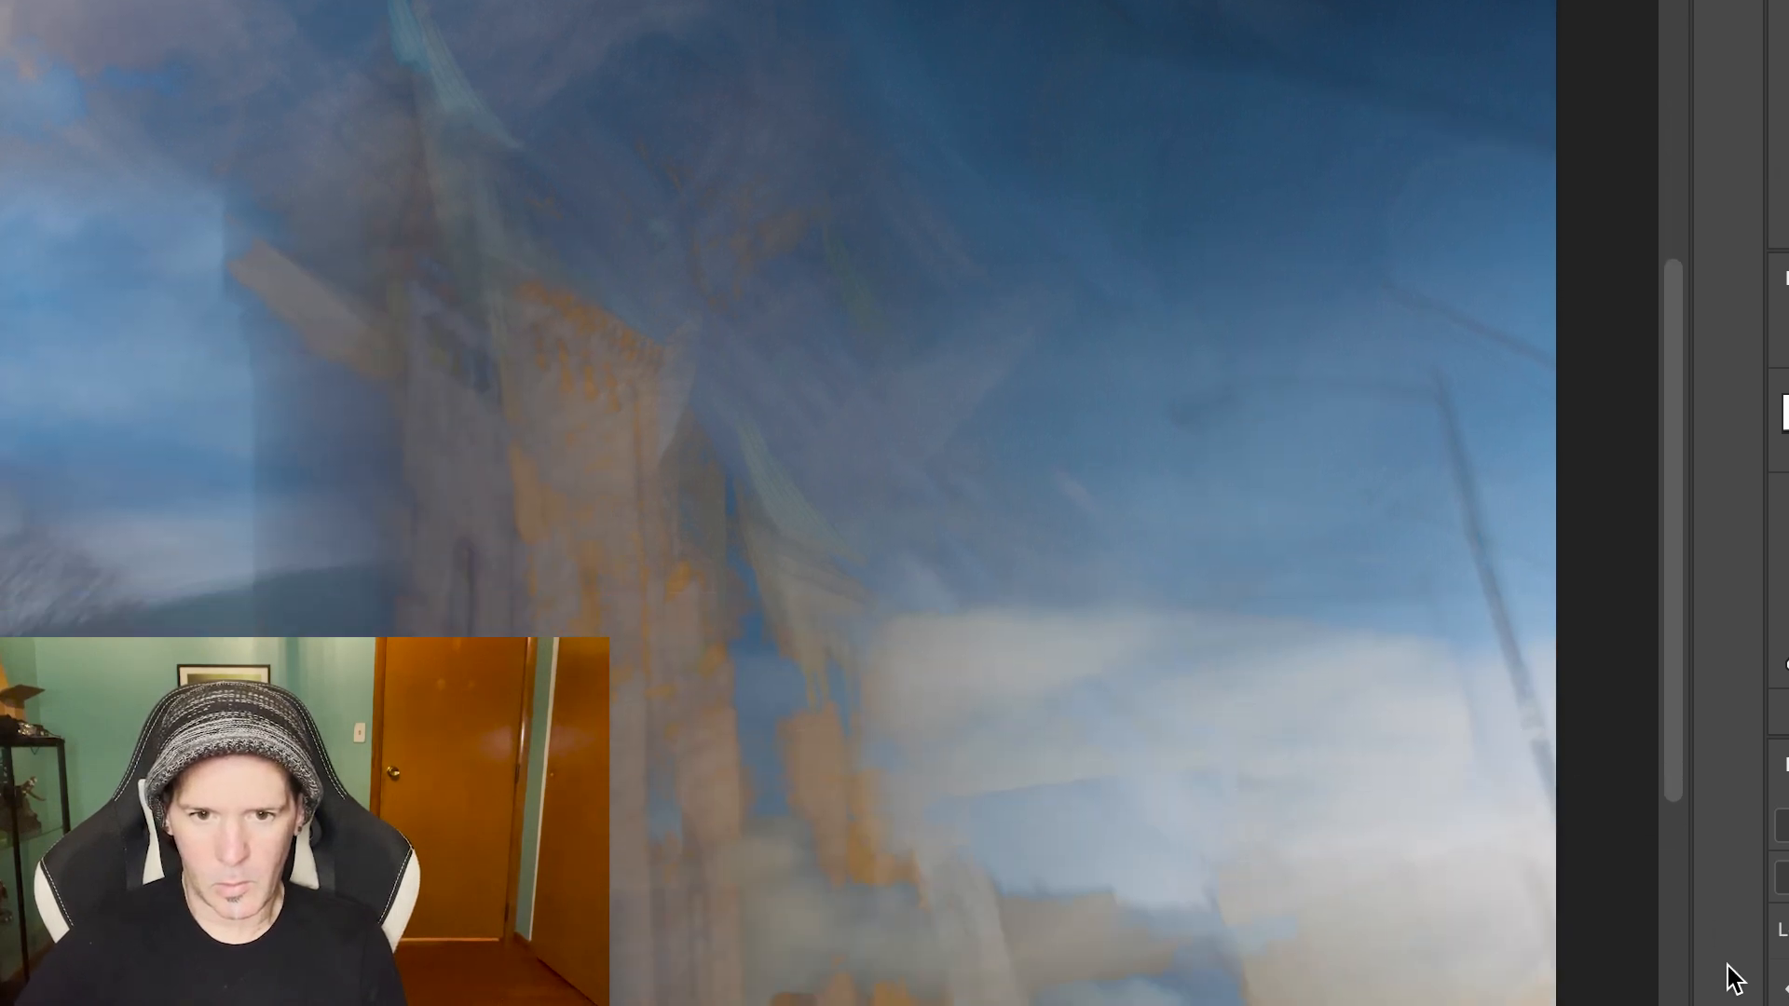
click(1786, 992)
click(1786, 992)
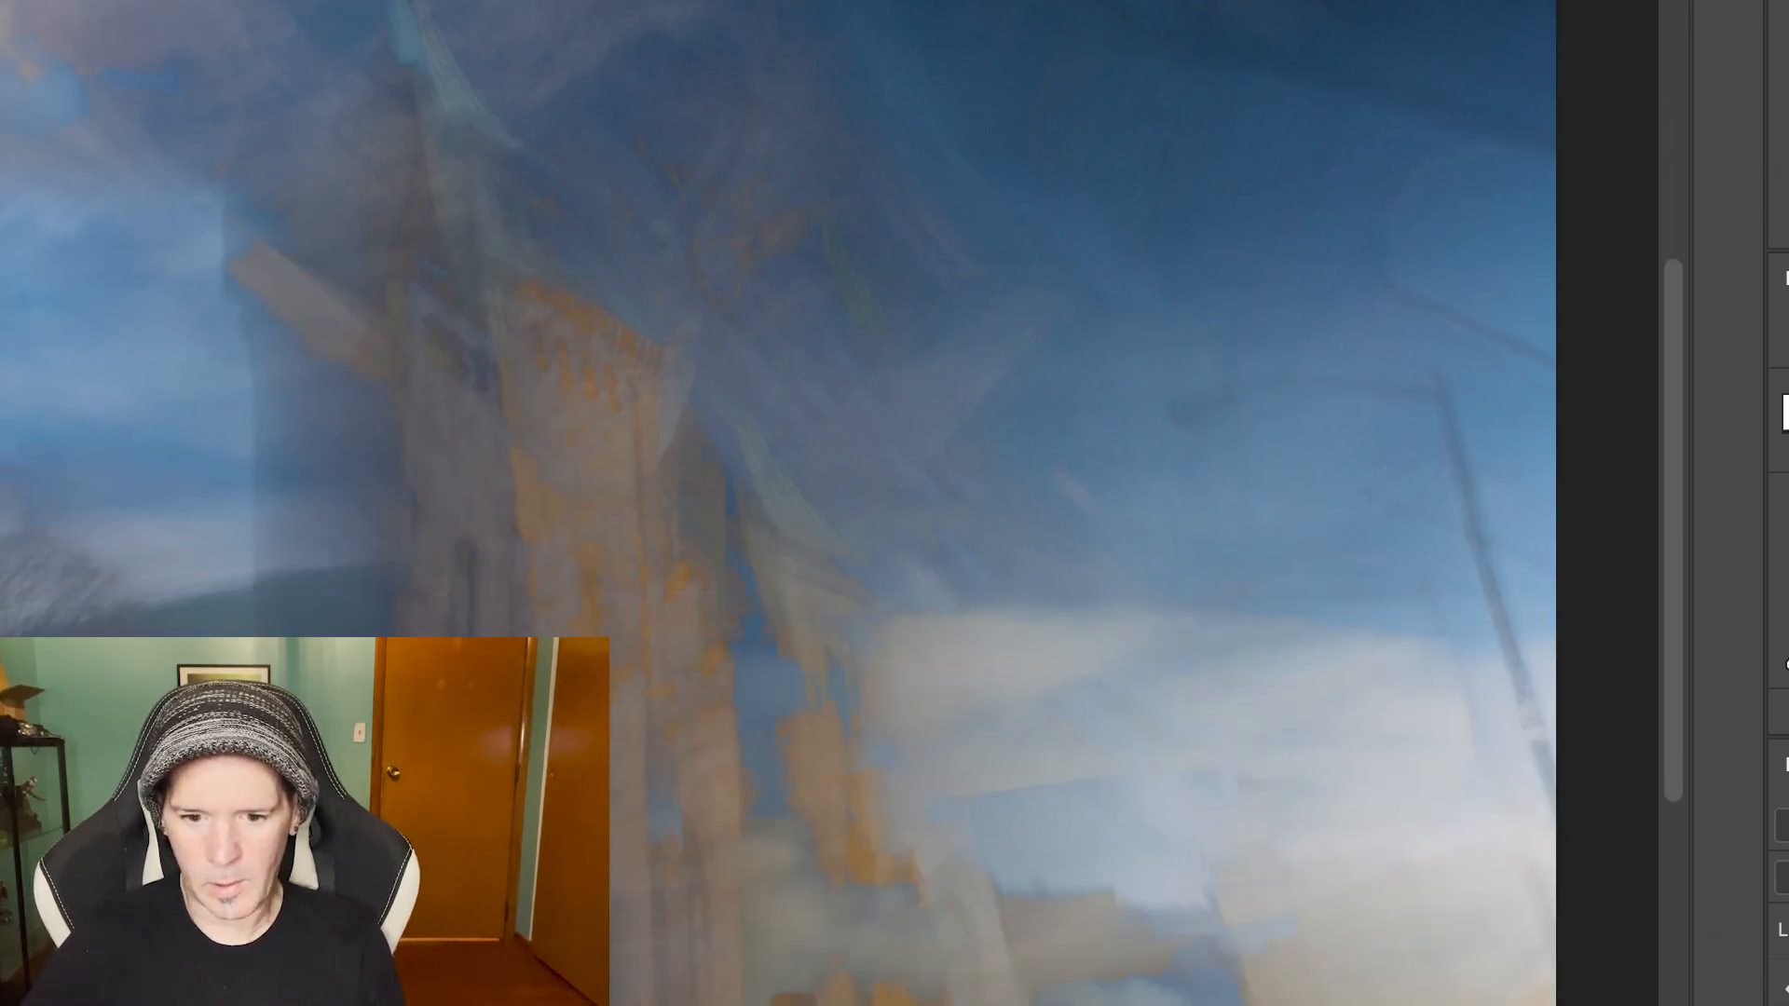
click(135, 1)
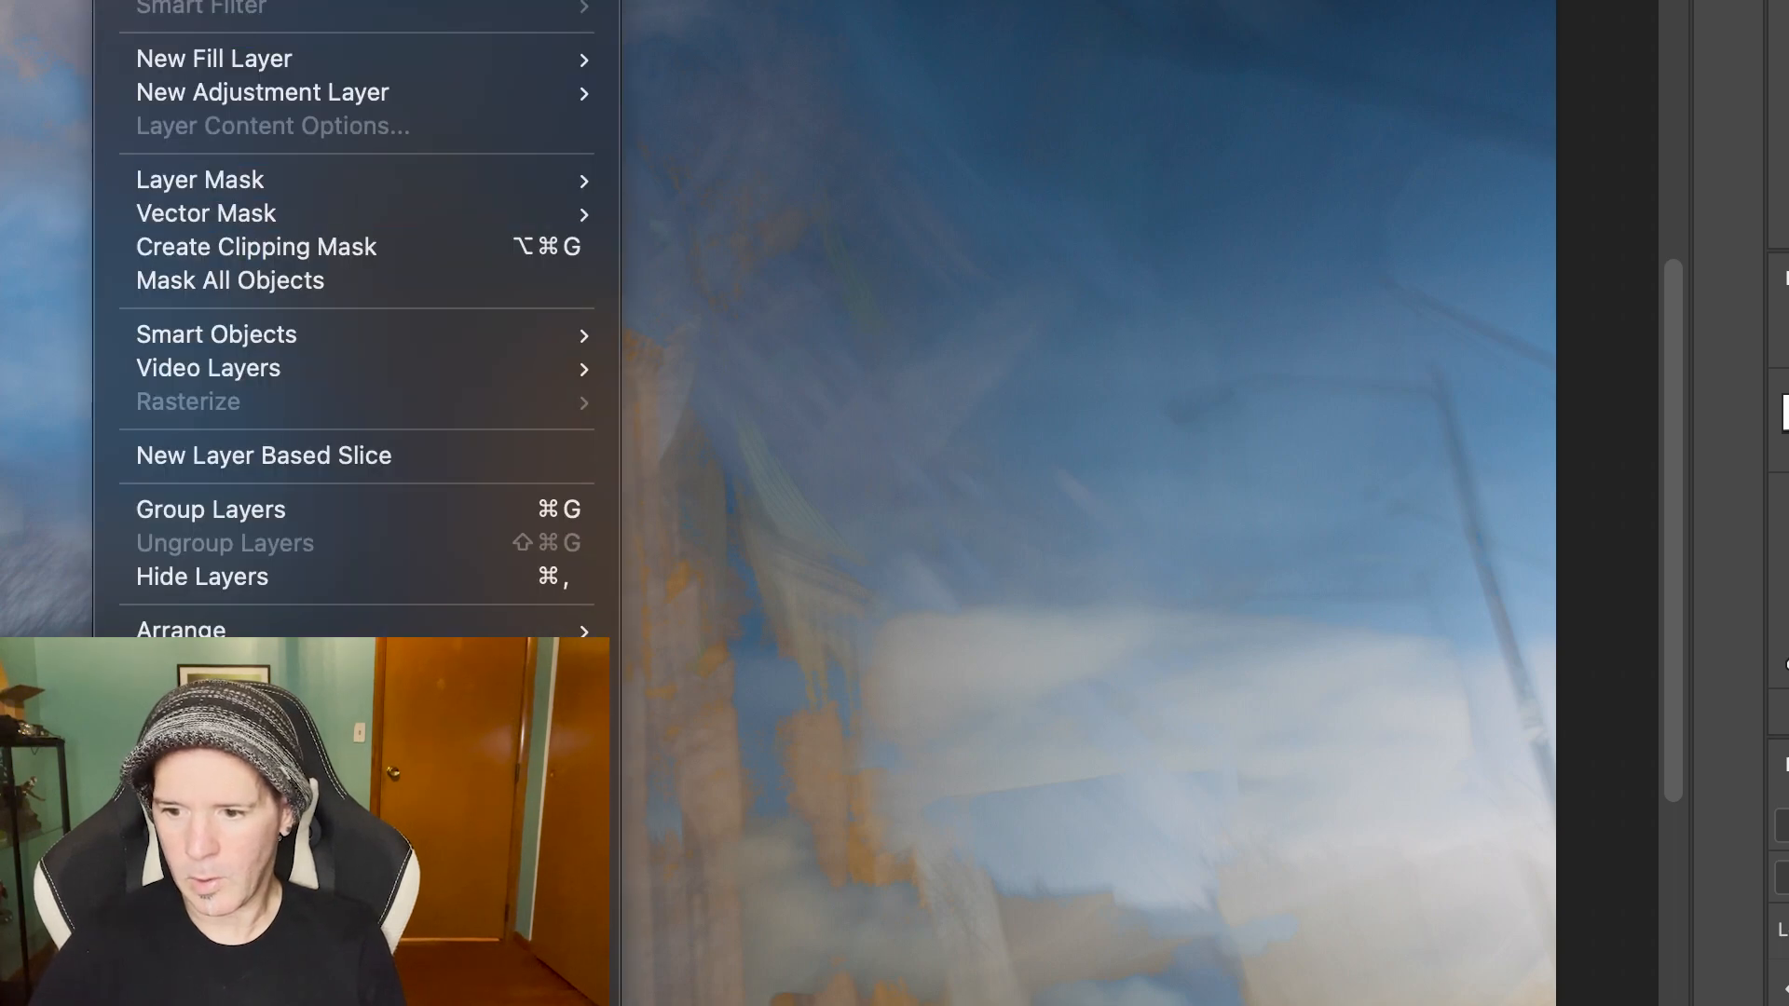
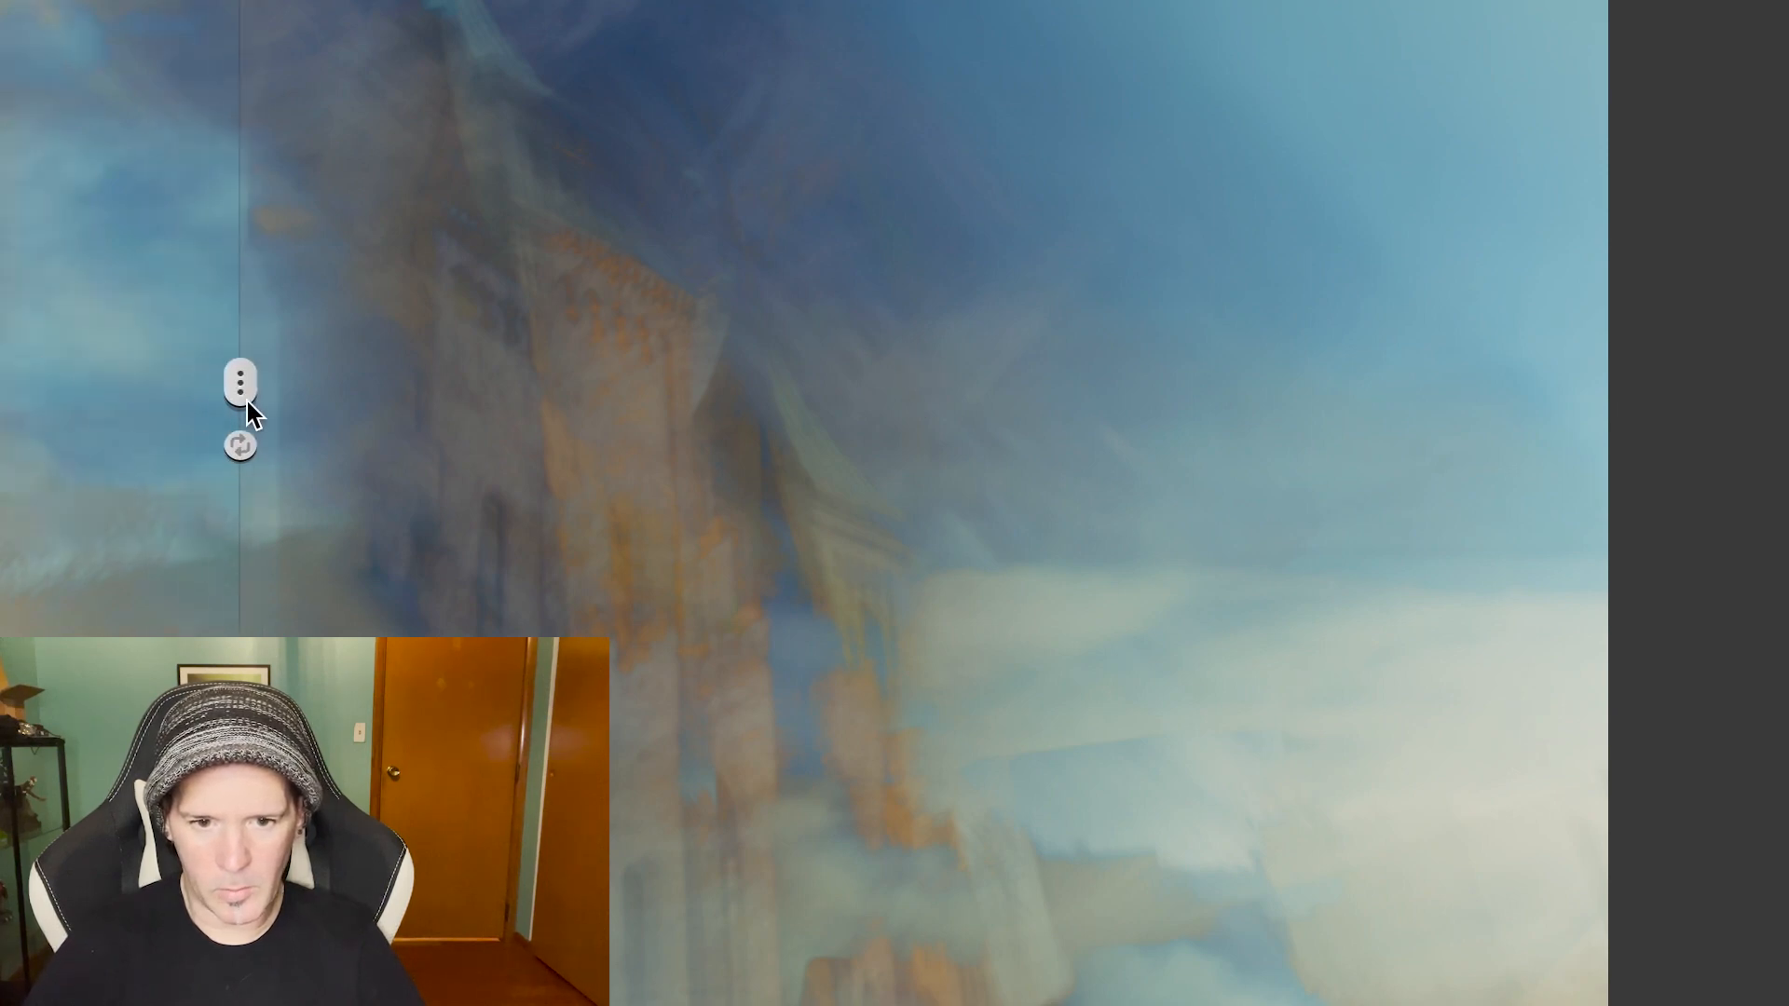
Move the before/after comparison divider off the image and place a control point on the upper tower beside the spire
drag(246, 400, 0, 401)
drag(166, 395, 0, 405)
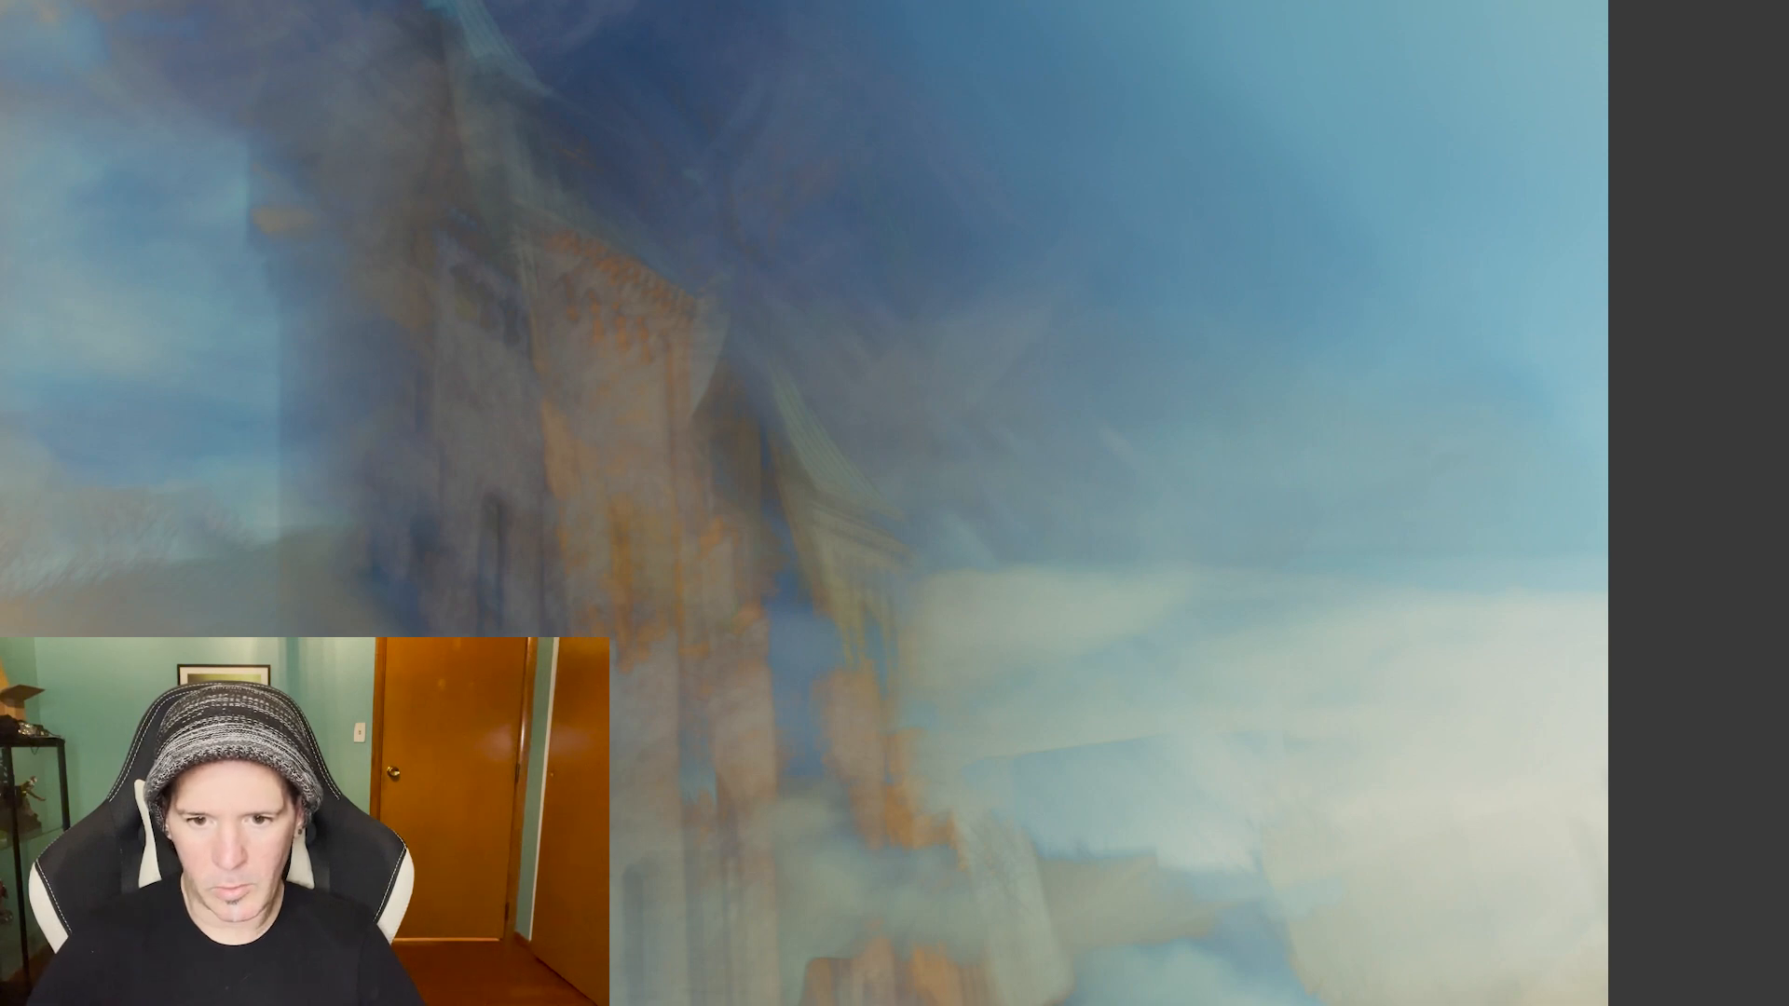
click(452, 154)
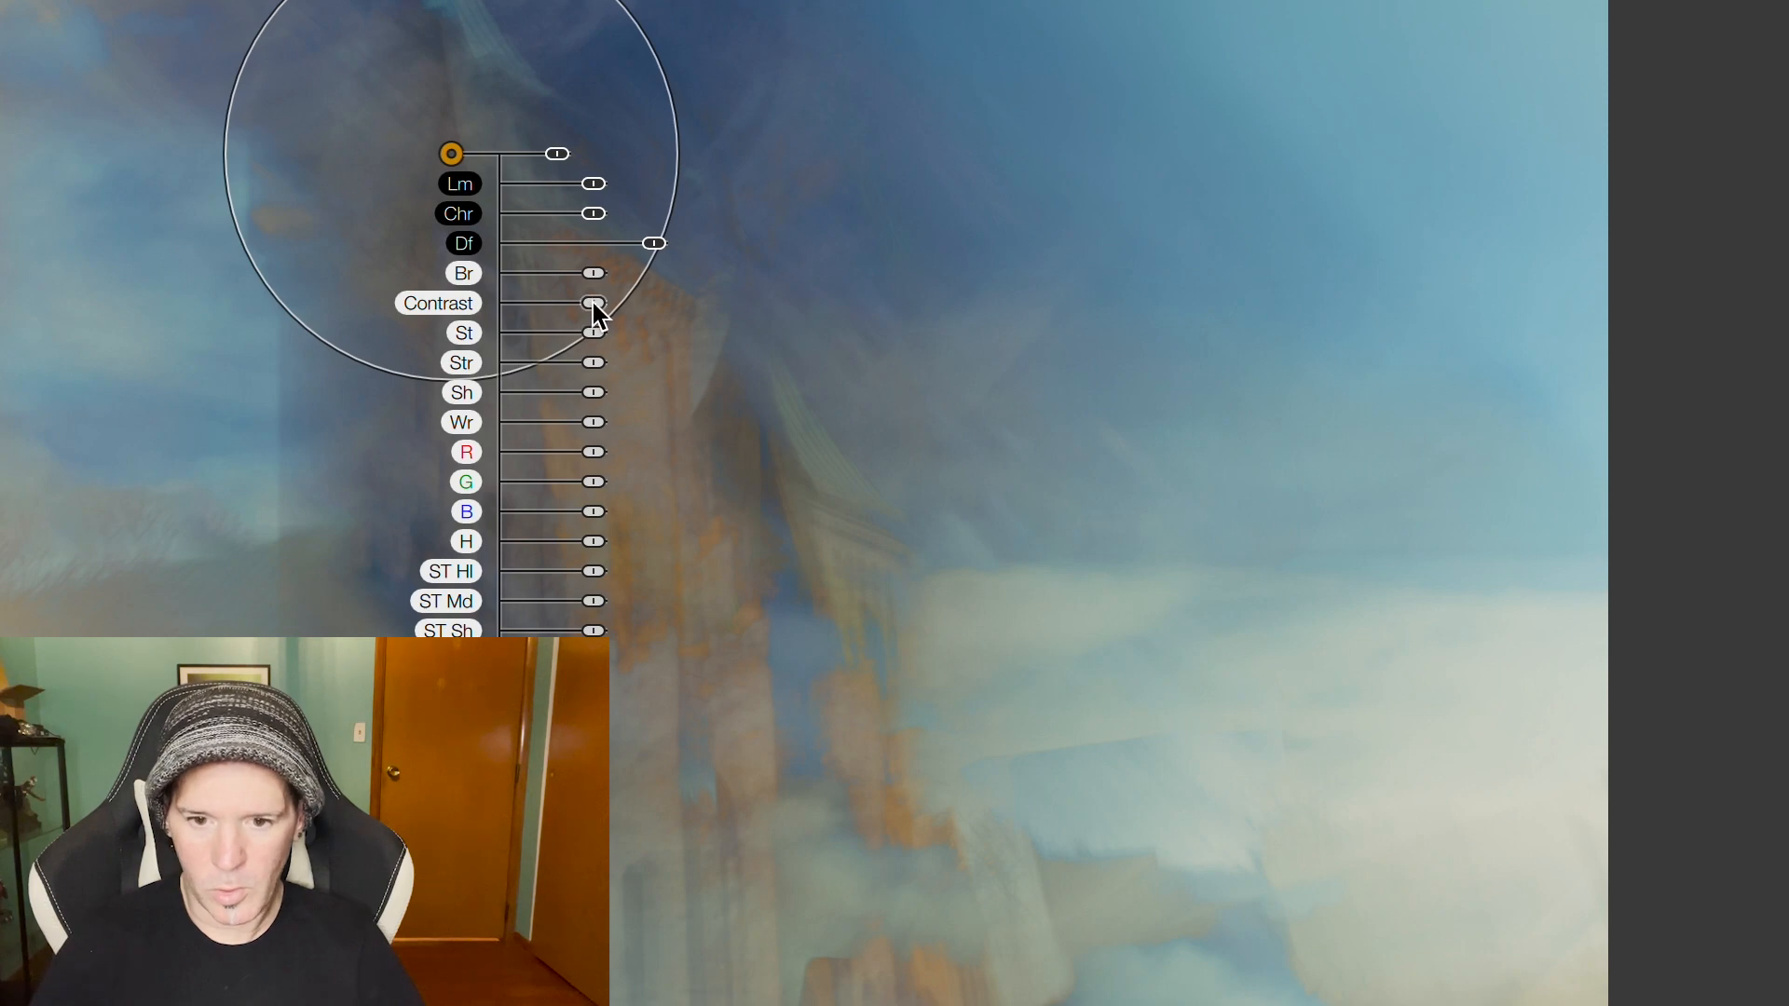
click(452, 154)
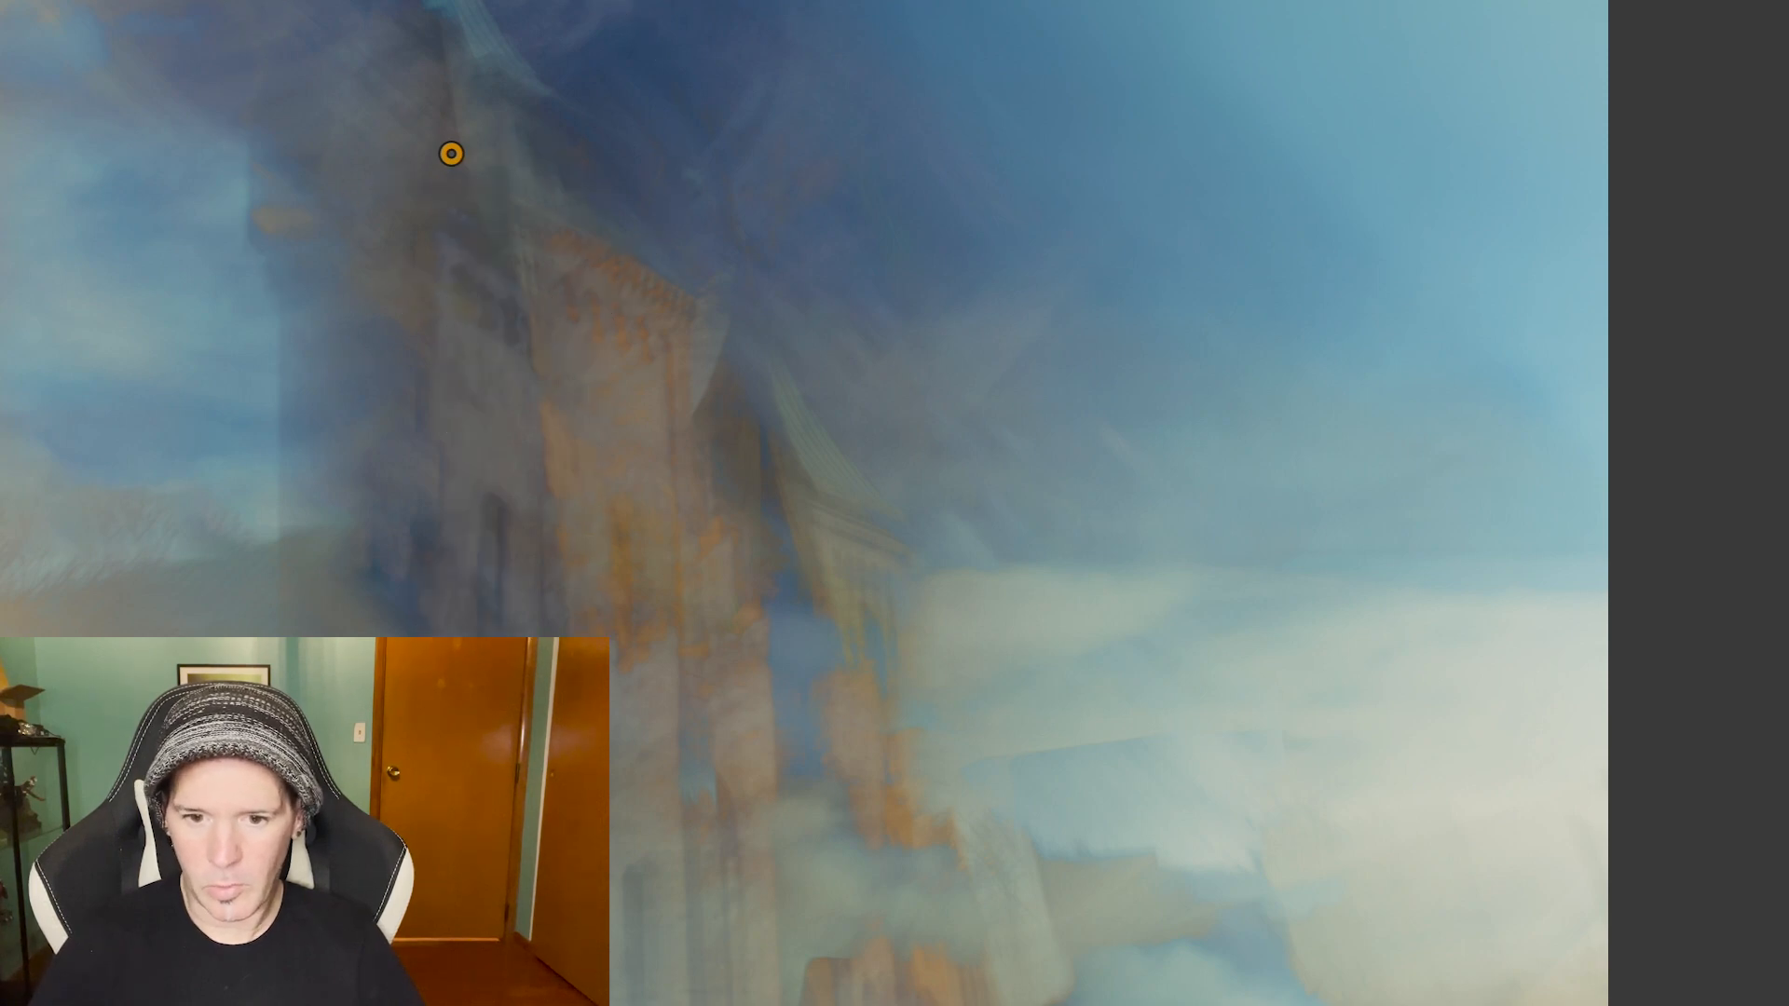
click(451, 153)
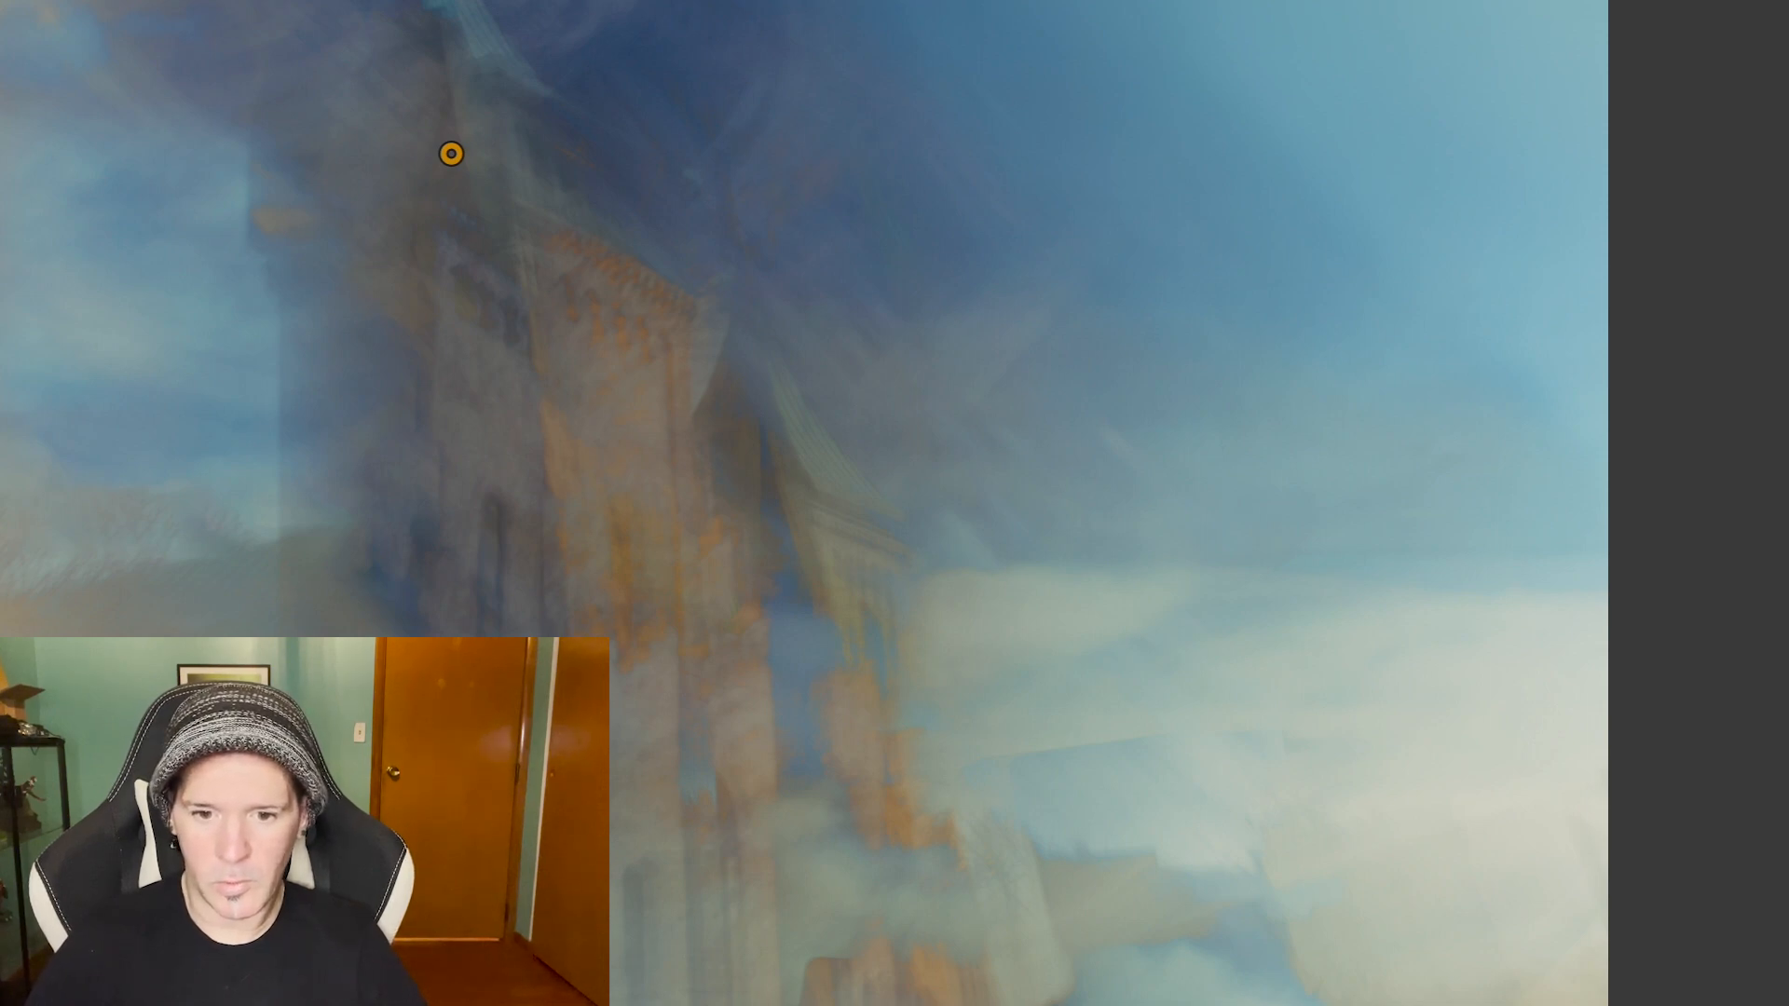
Raise the upper tower control point's contrast, adjust its structure in the blacks and lower its shadows
mouse_move(651, 108)
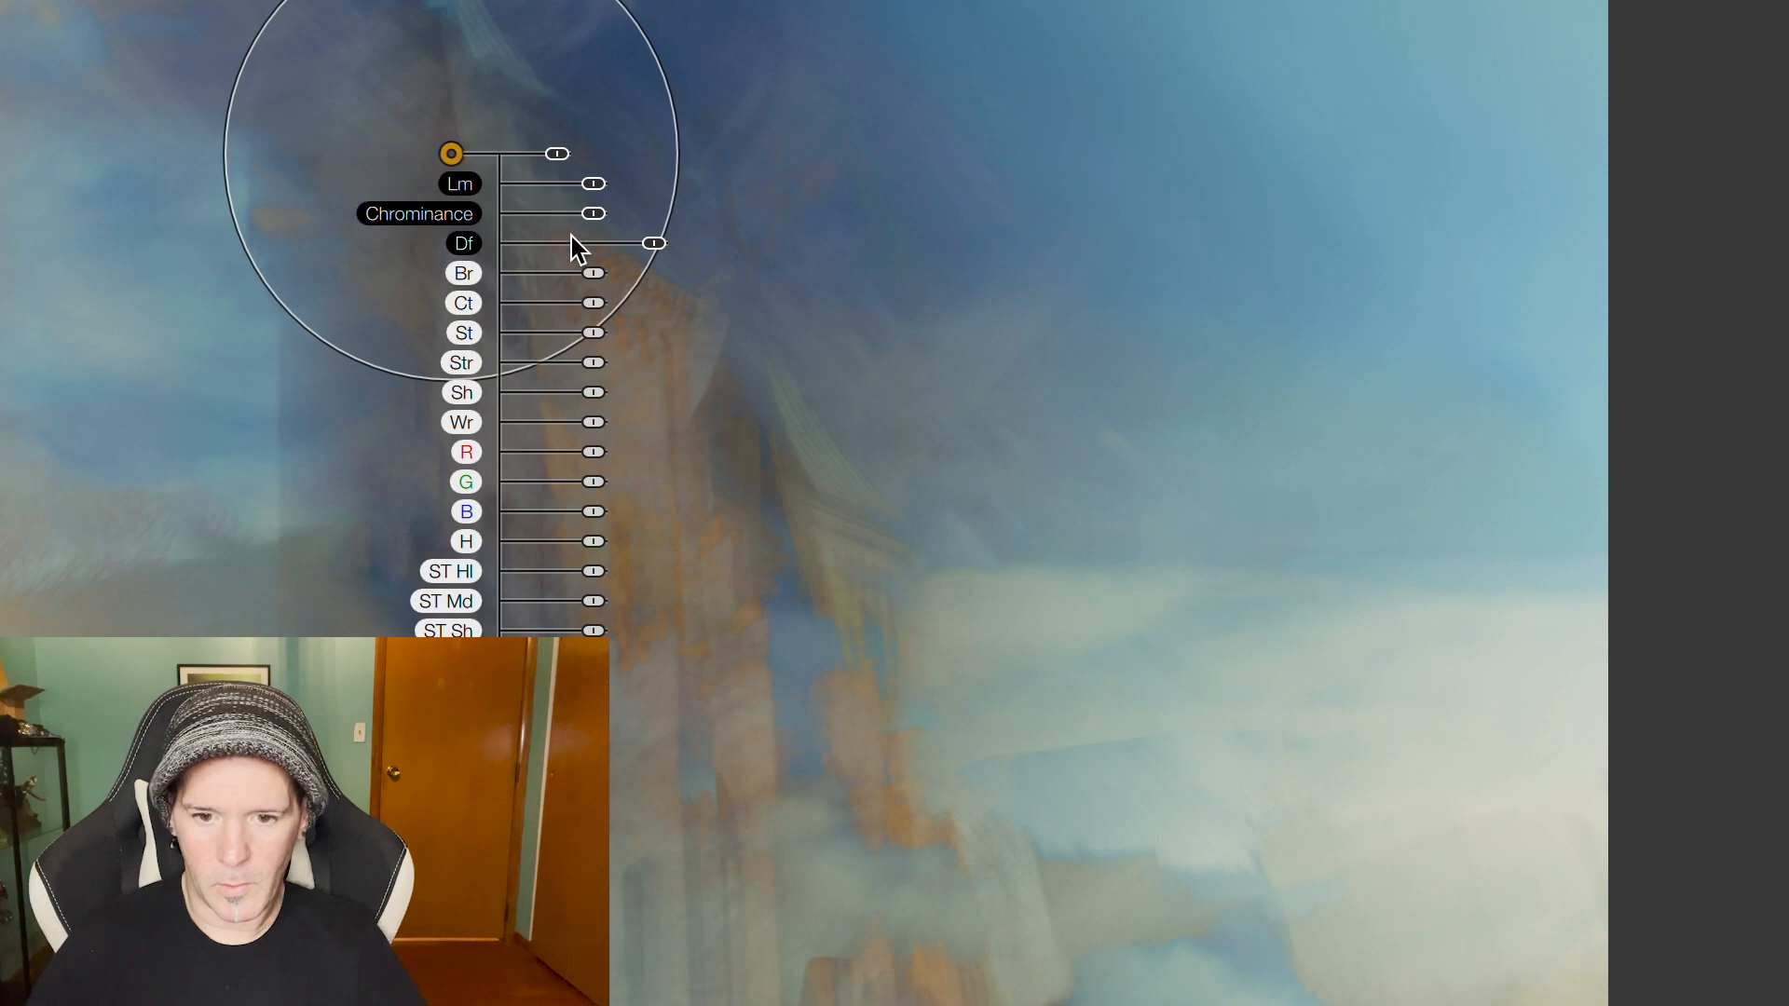
click(597, 303)
mouse_move(597, 302)
mouse_down()
mouse_move(646, 303)
mouse_move(567, 304)
mouse_move(616, 303)
mouse_up()
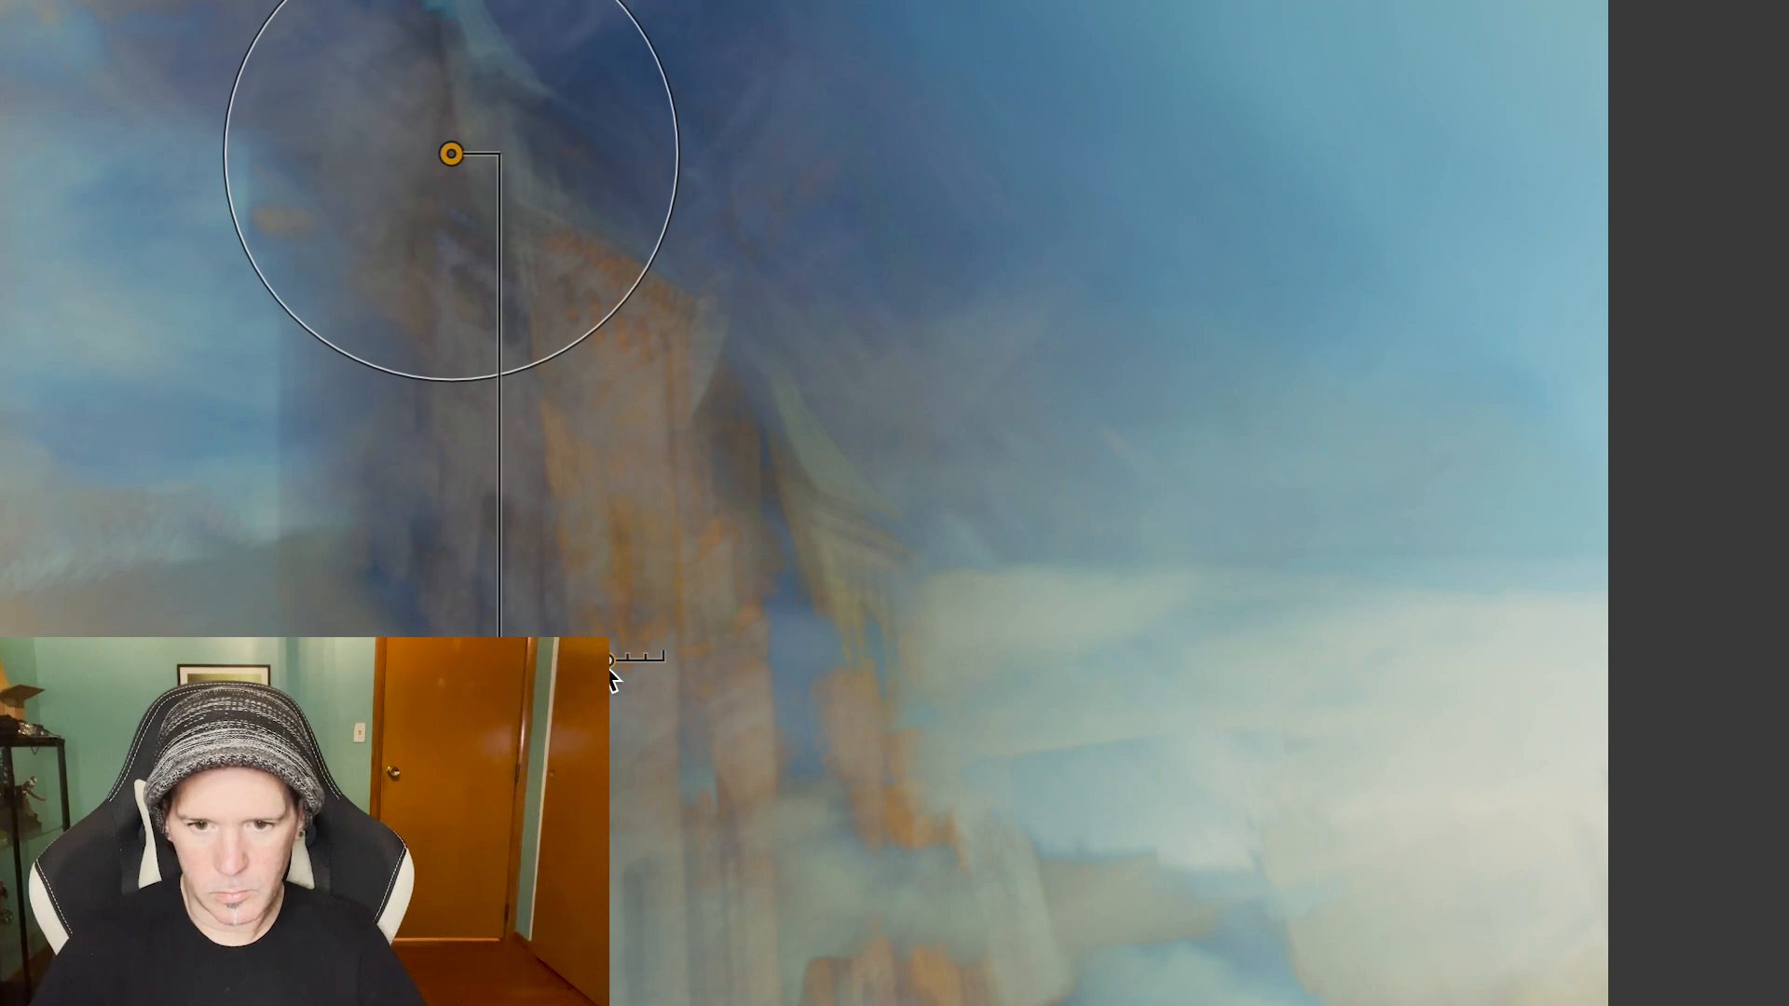
drag(605, 665, 591, 666)
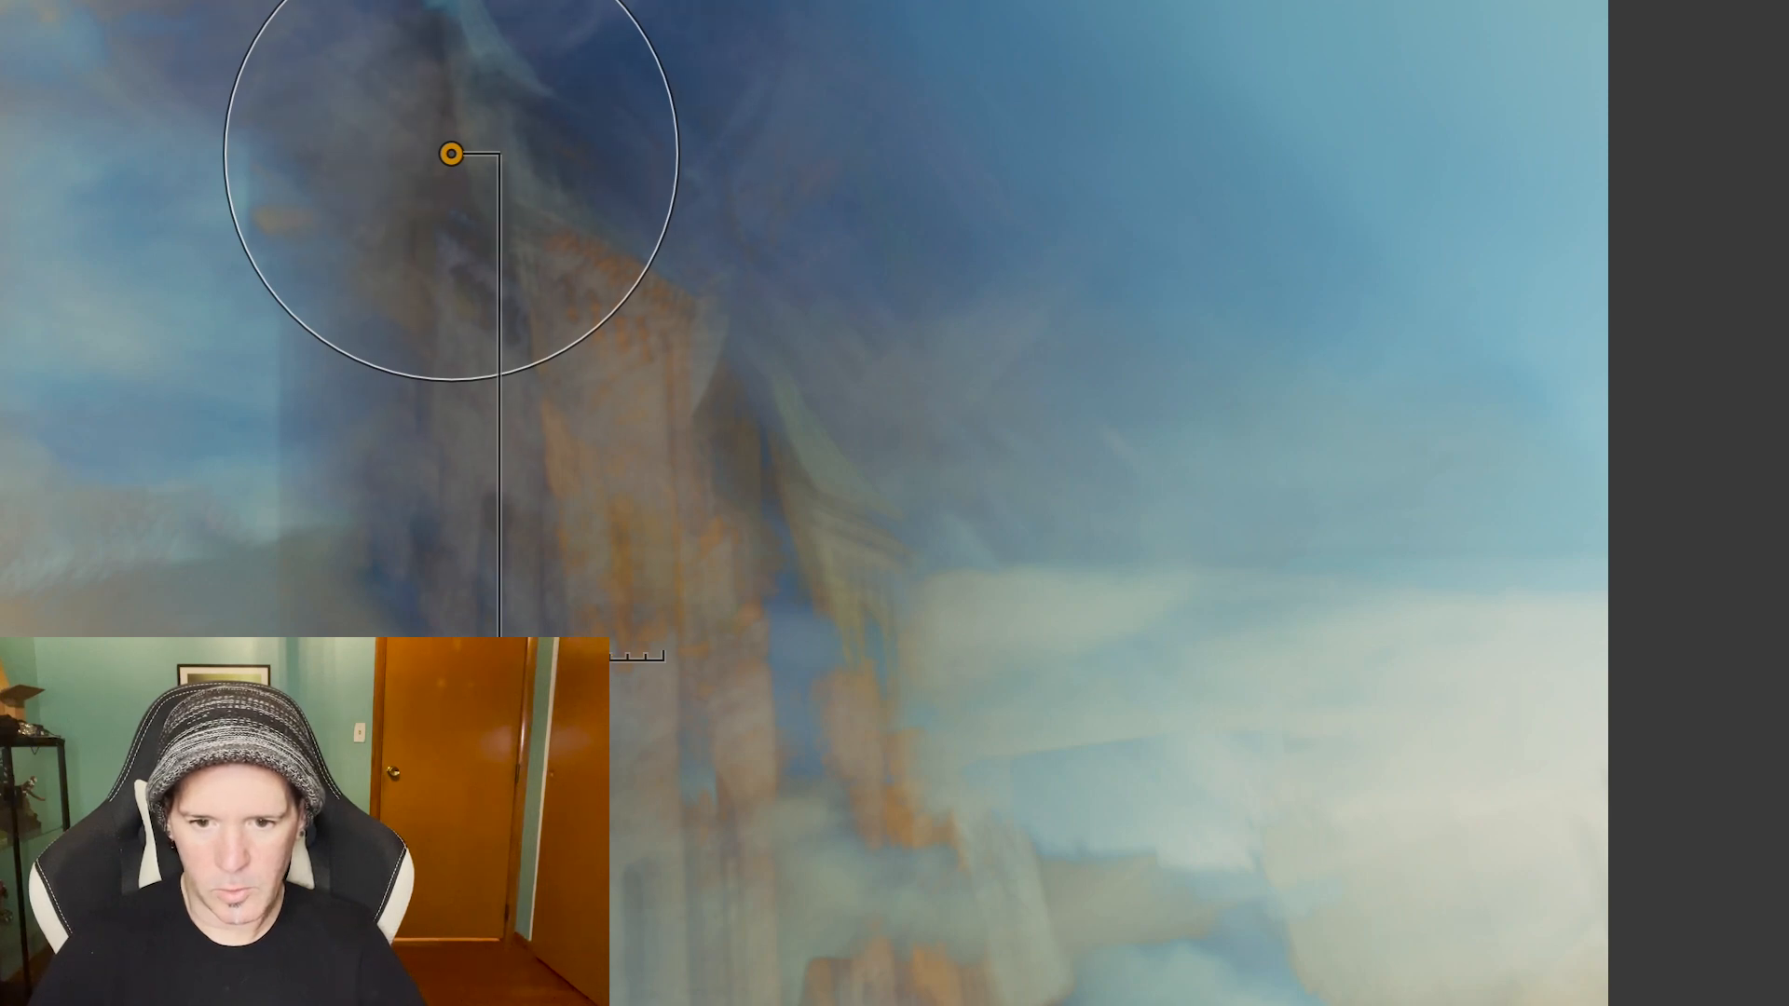
mouse_move(543, 395)
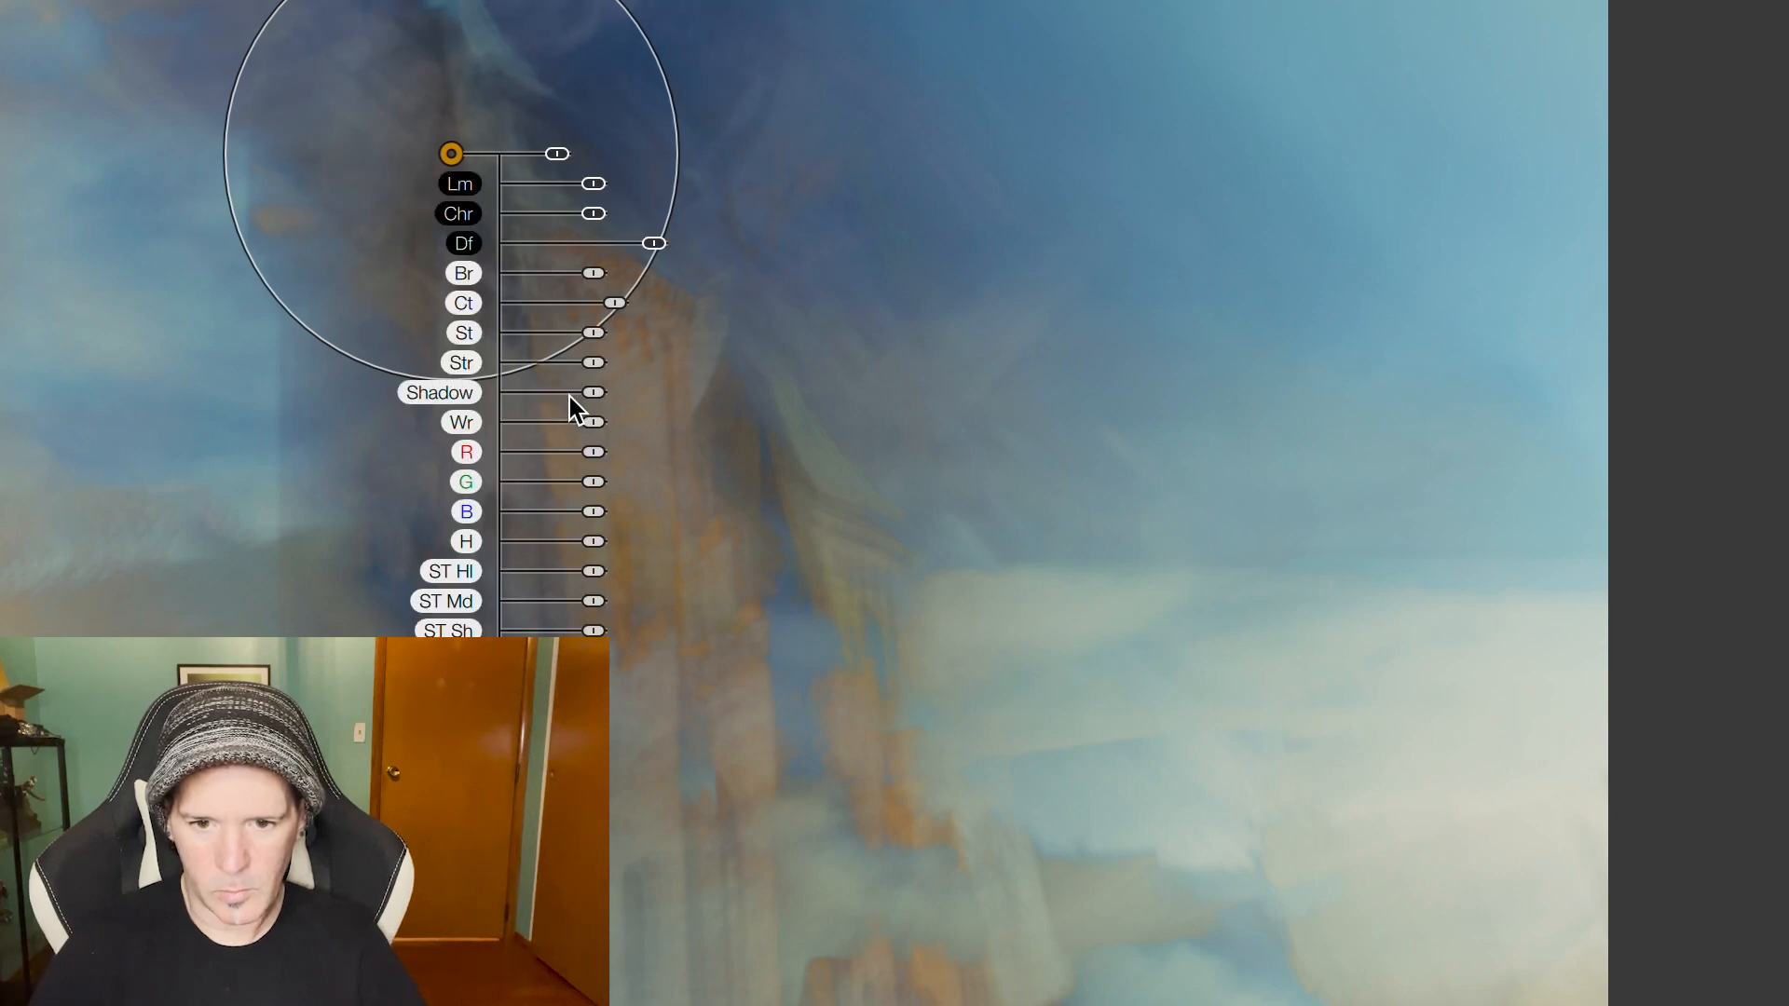
mouse_move(587, 392)
mouse_down()
mouse_move(564, 391)
mouse_move(618, 392)
mouse_move(577, 392)
mouse_up()
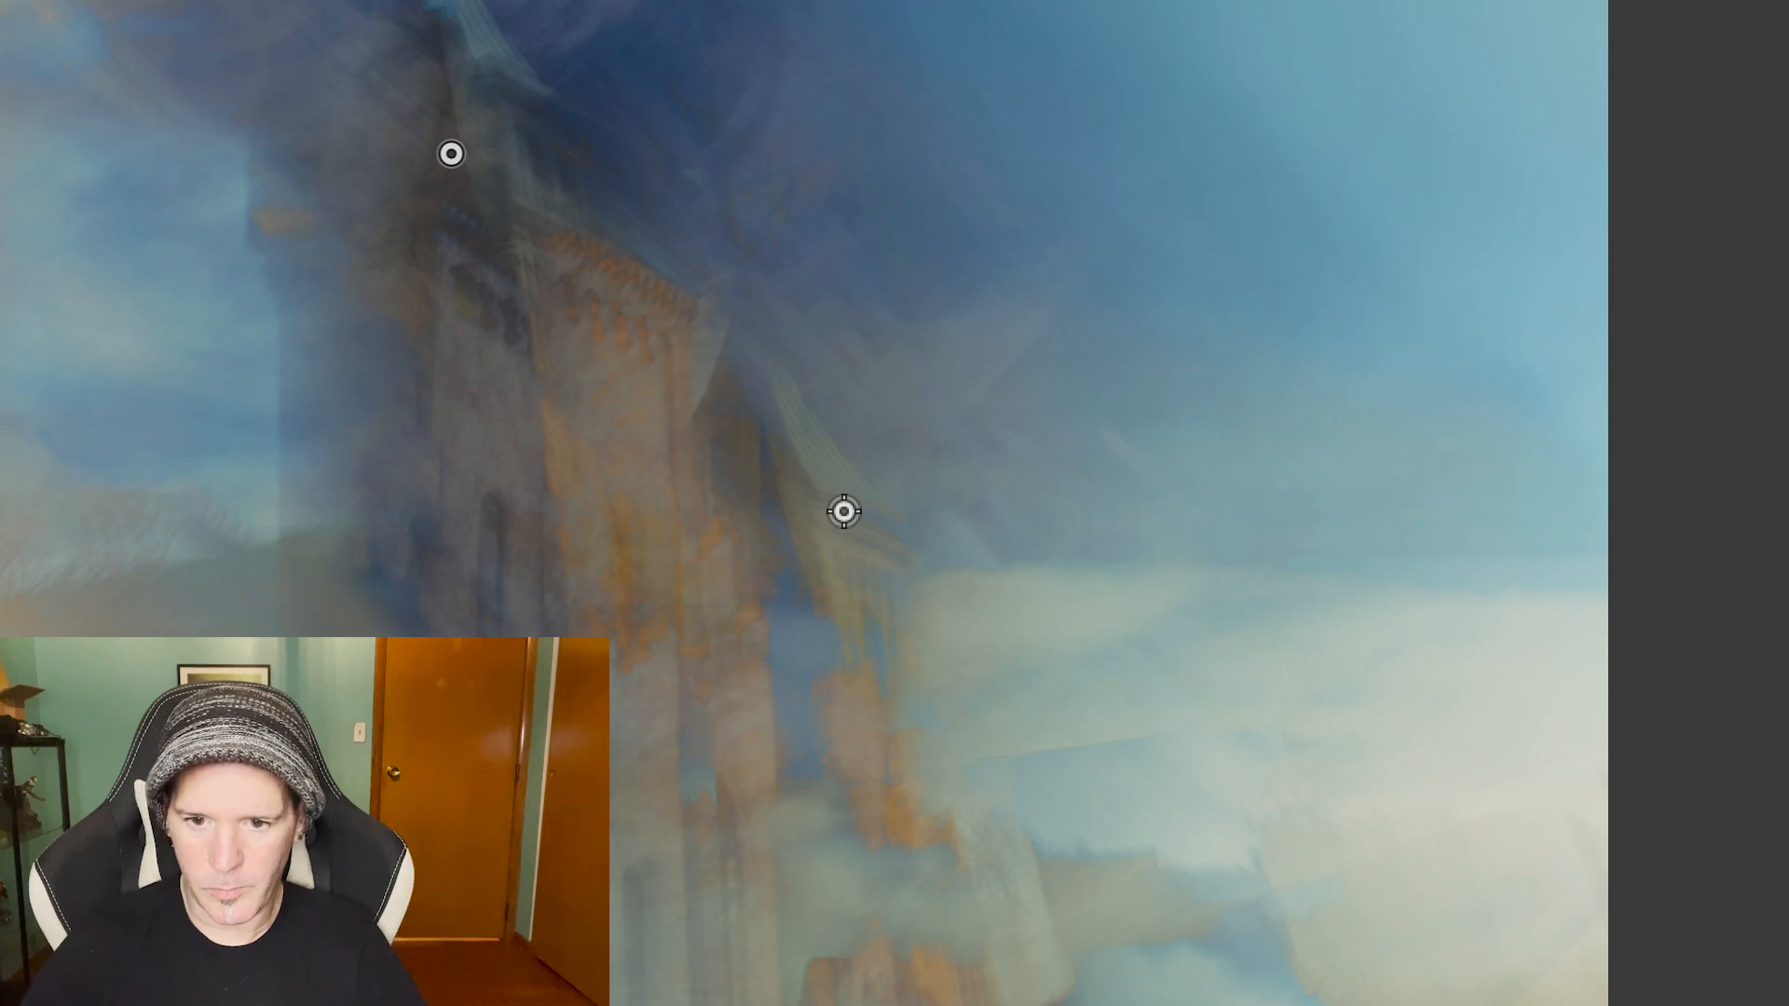
Place a second control point lower on the tower, raising contrast slightly and reducing structure in the blacks and shadows
click(775, 533)
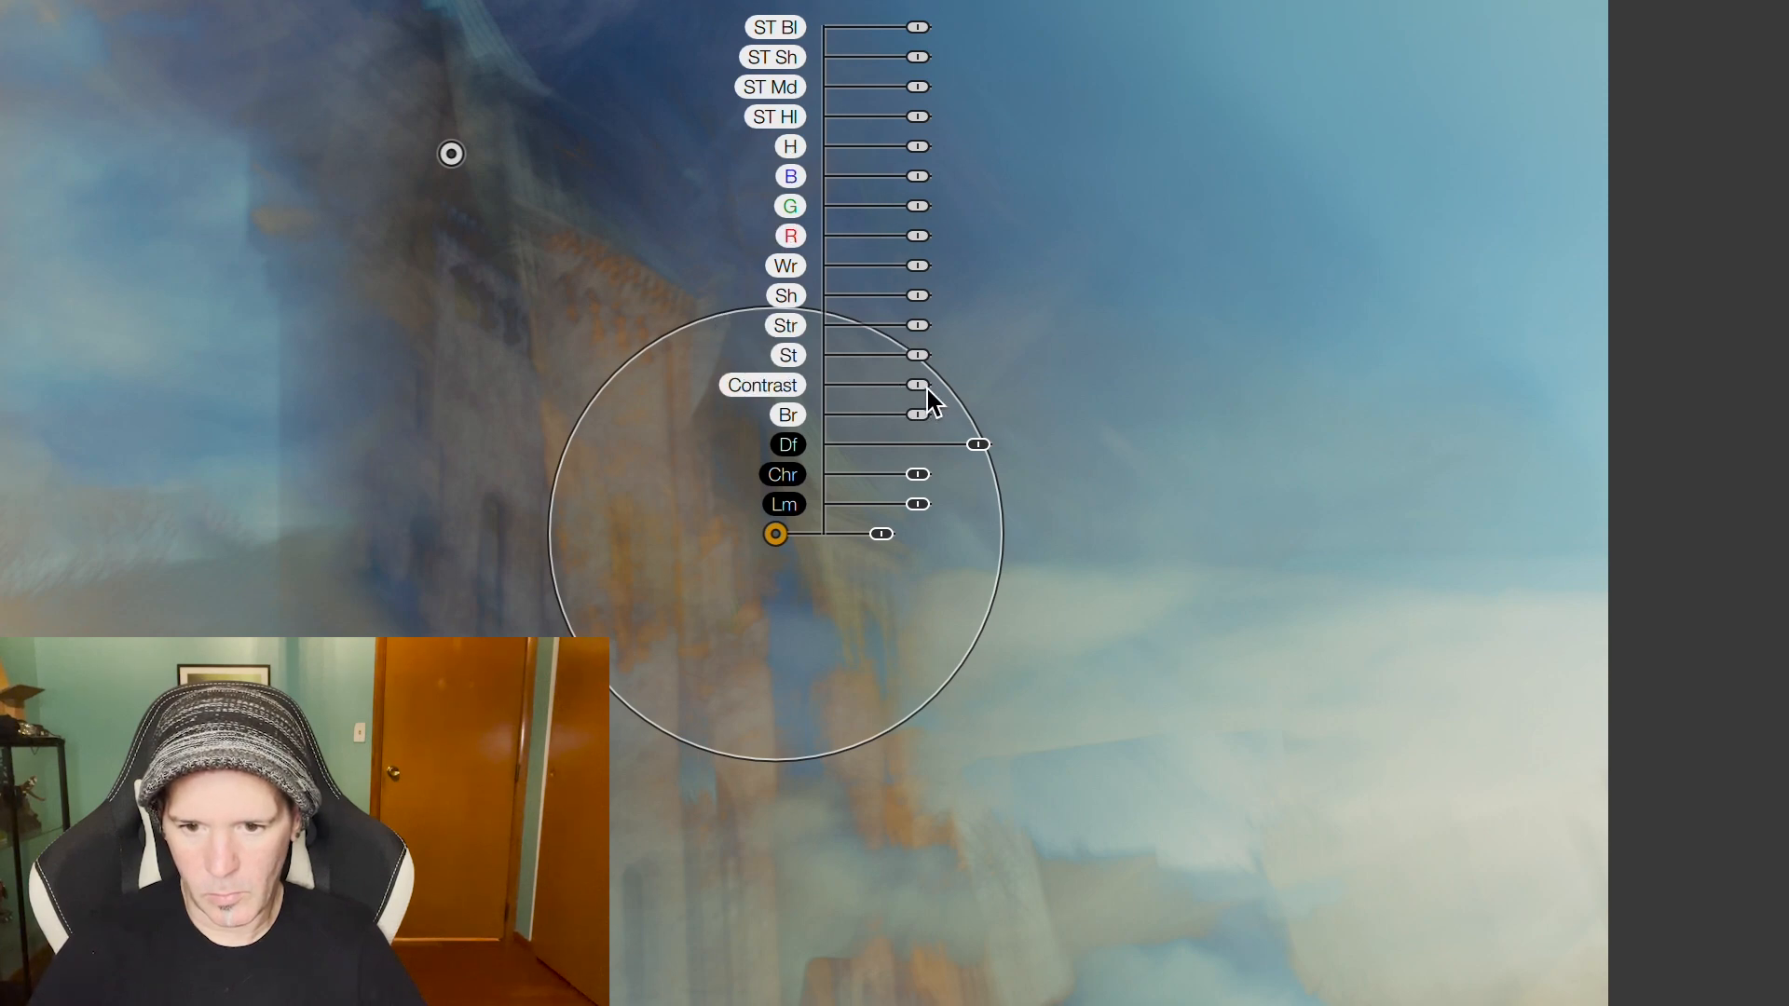
mouse_move(923, 385)
mouse_down()
mouse_move(938, 389)
mouse_move(904, 387)
mouse_move(925, 386)
mouse_up()
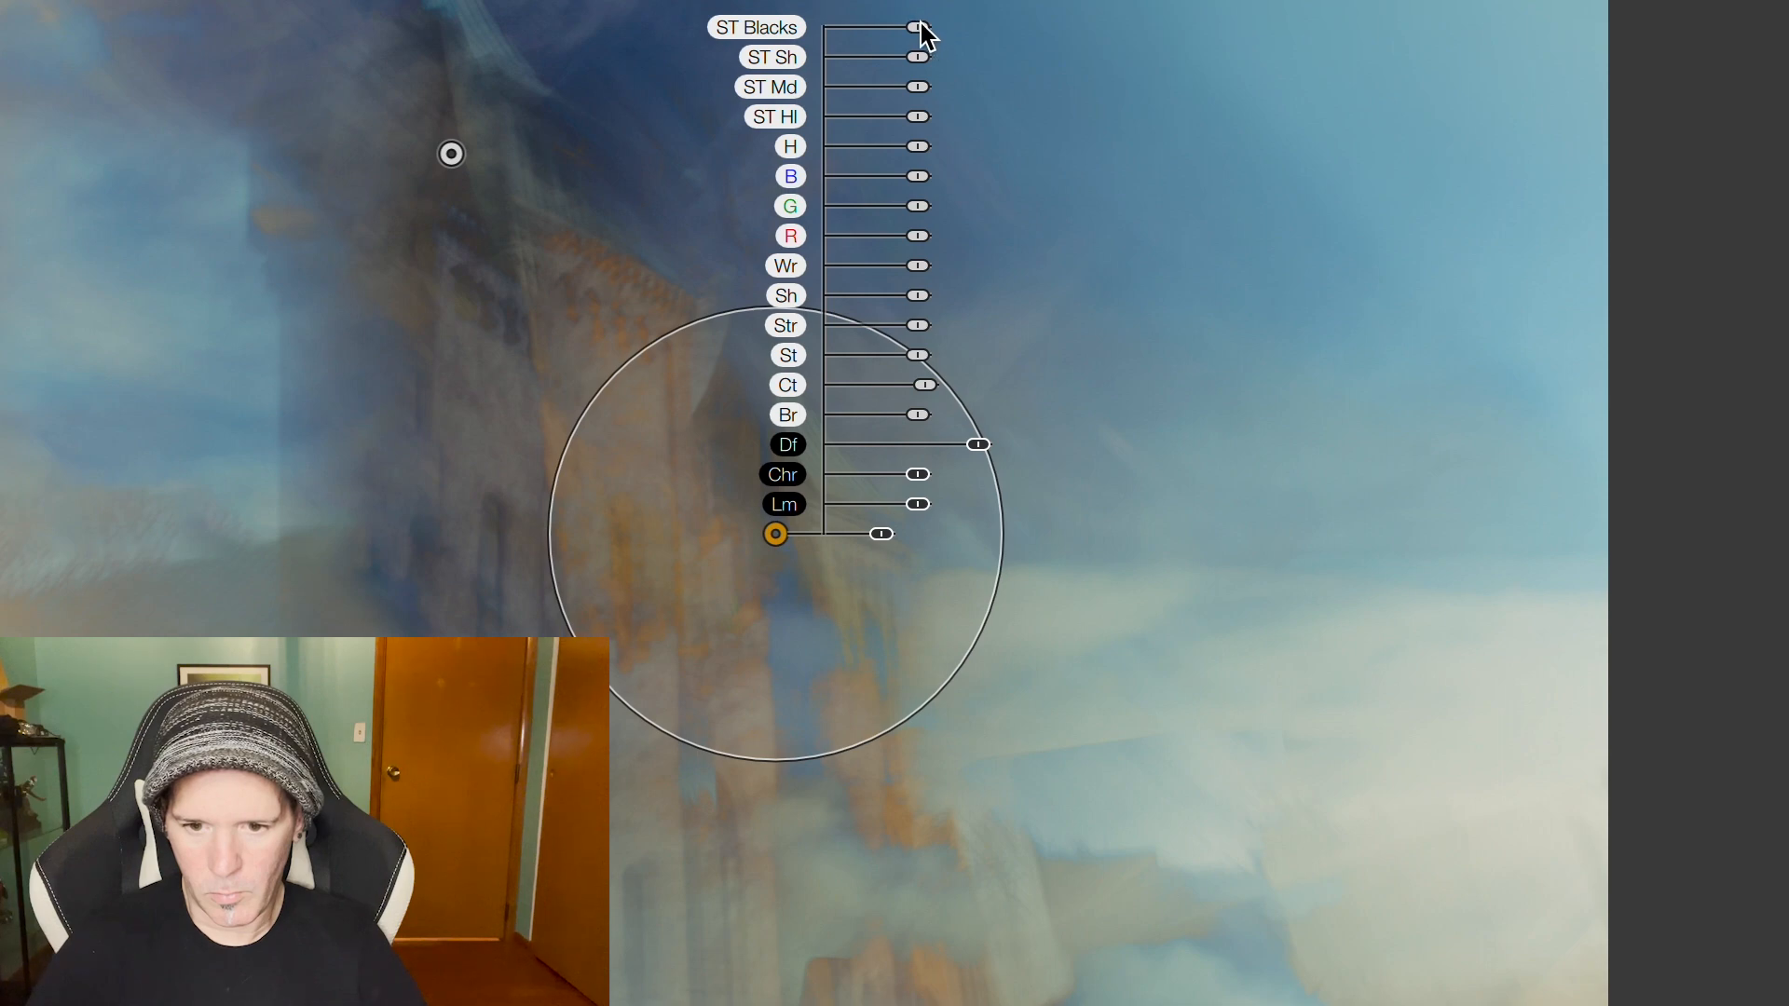
drag(921, 26, 892, 28)
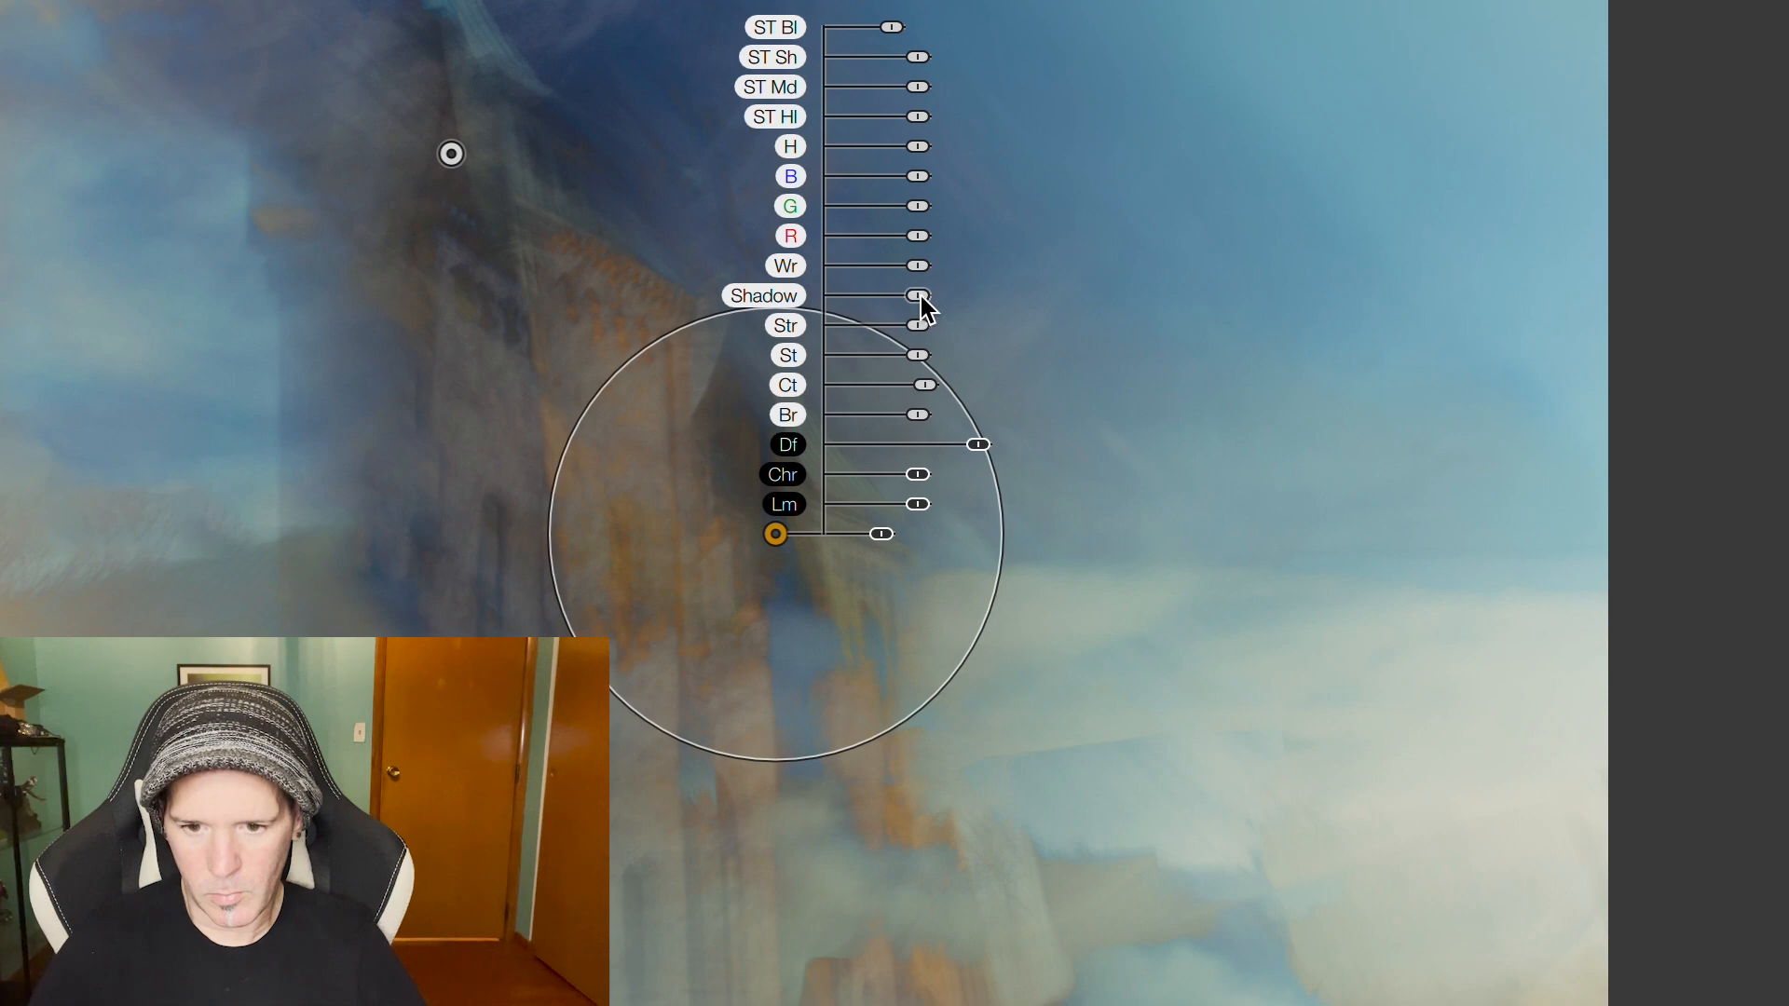
mouse_move(921, 299)
mouse_down()
mouse_move(891, 297)
mouse_move(906, 299)
mouse_up()
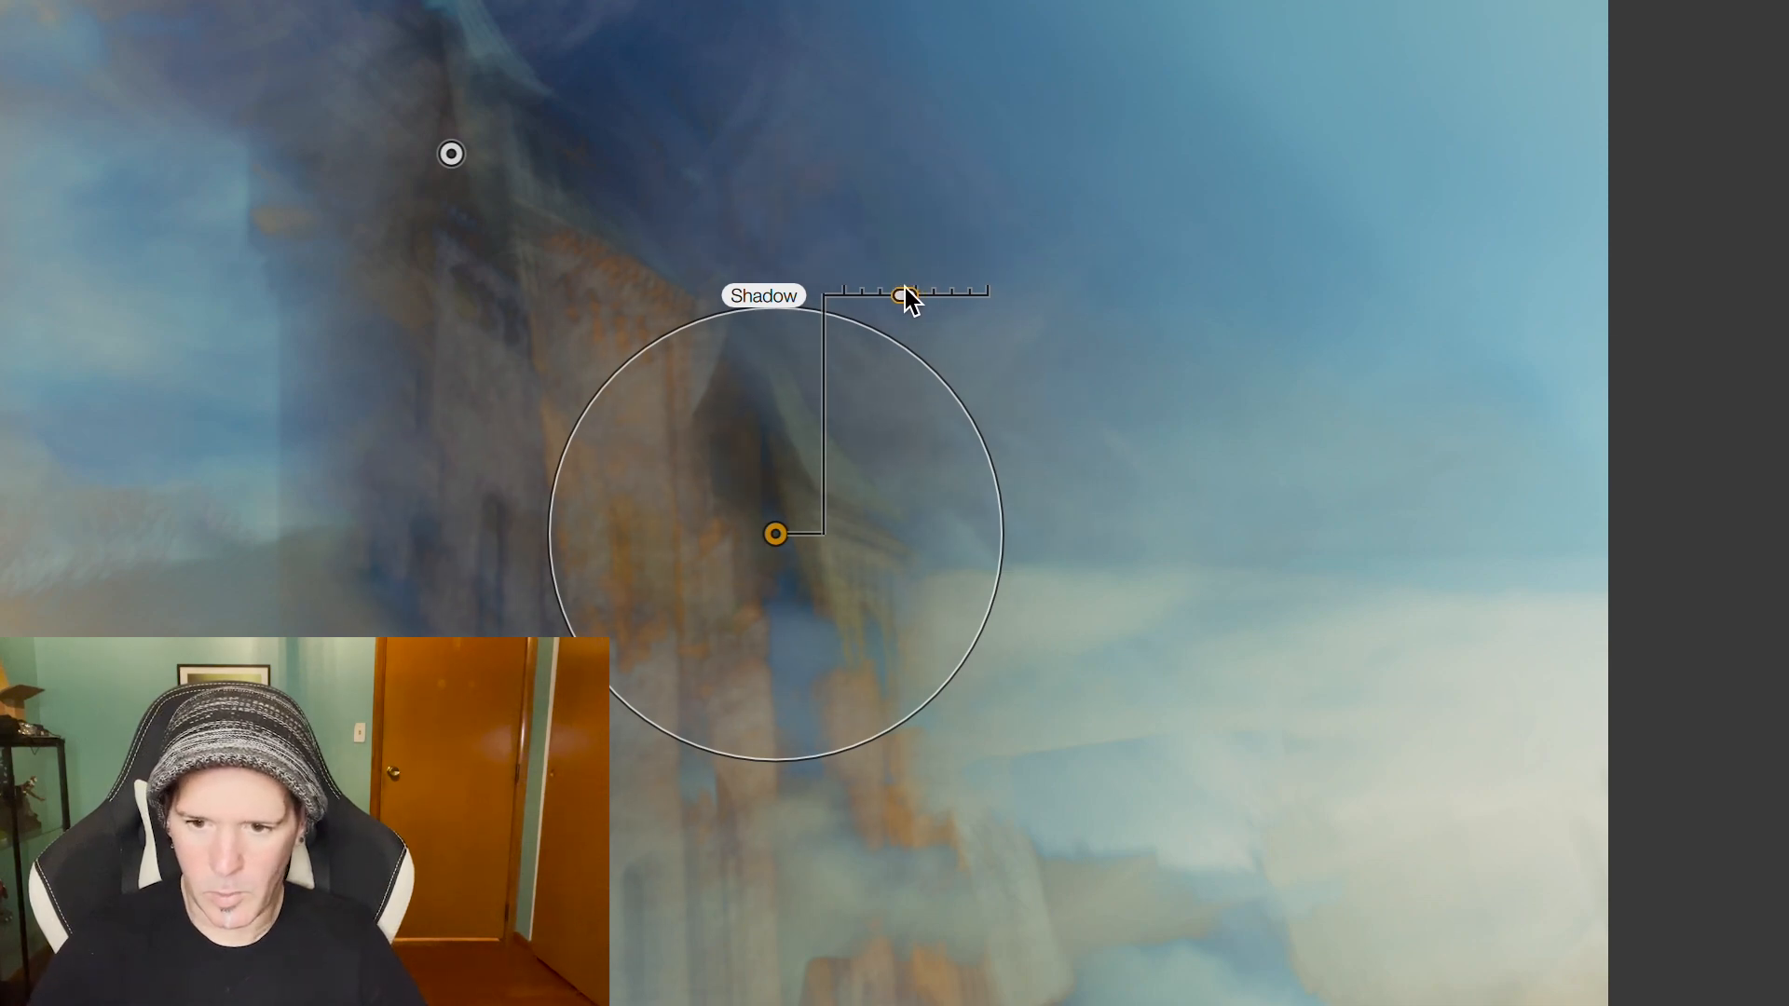
click(1269, 412)
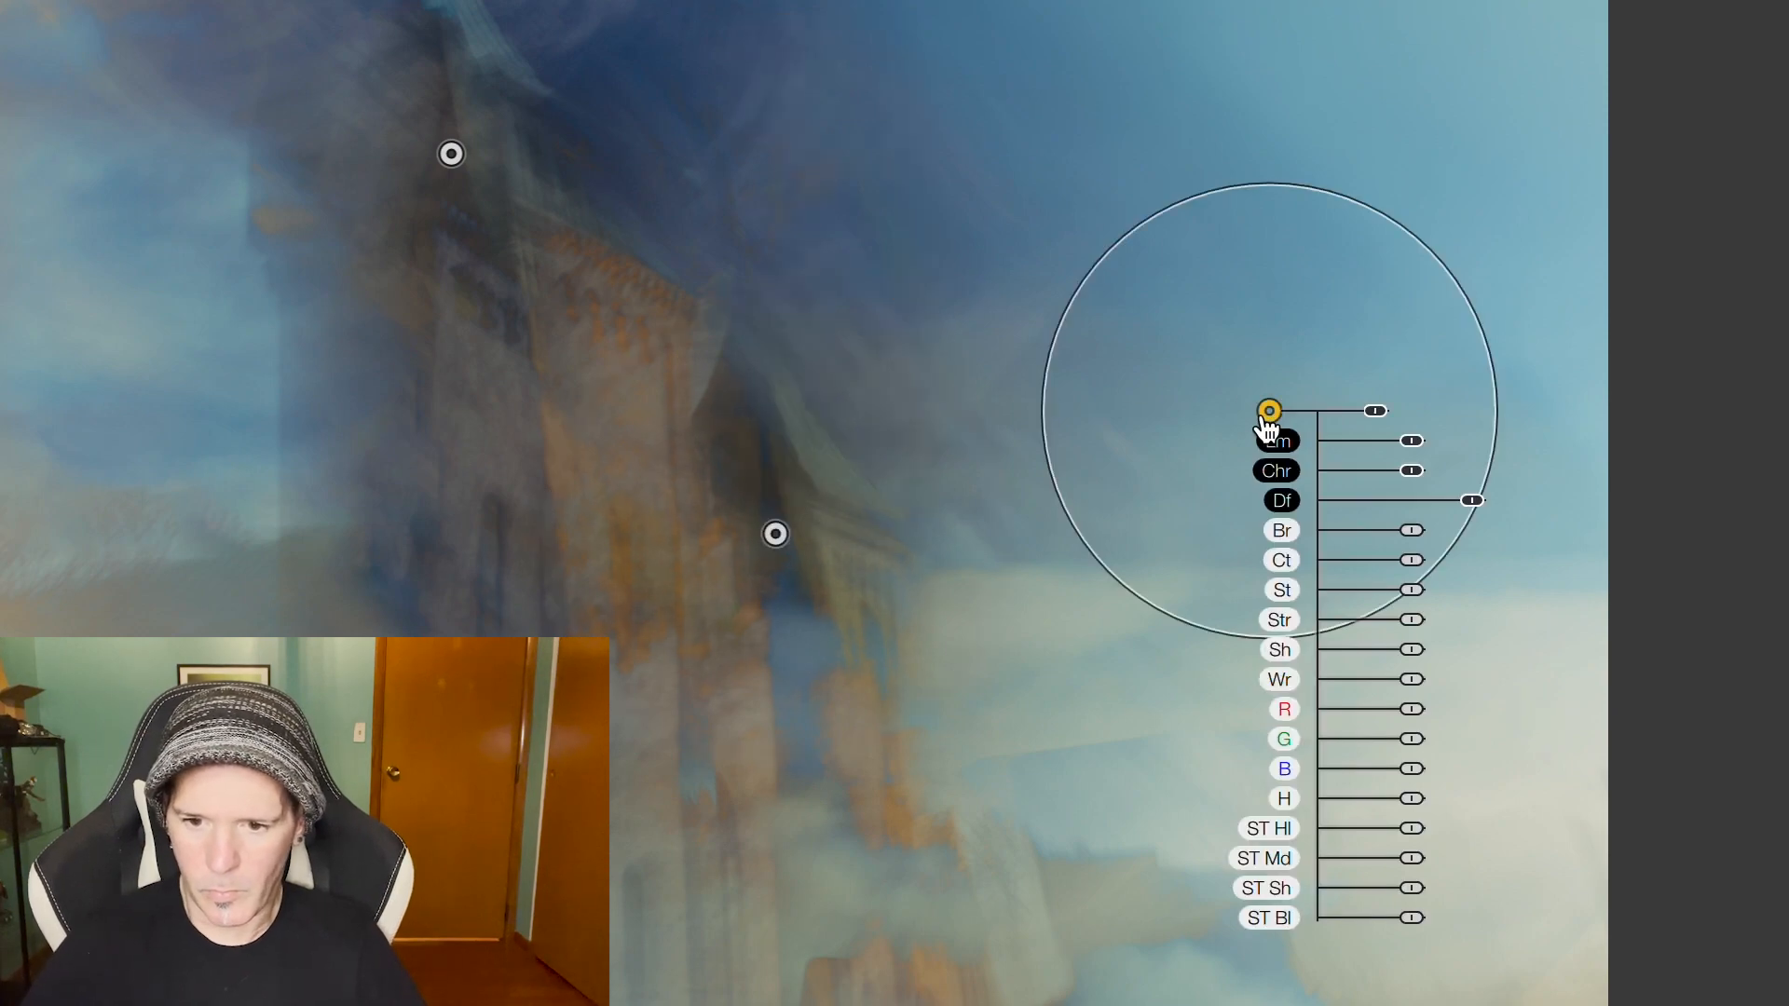
key(Delete)
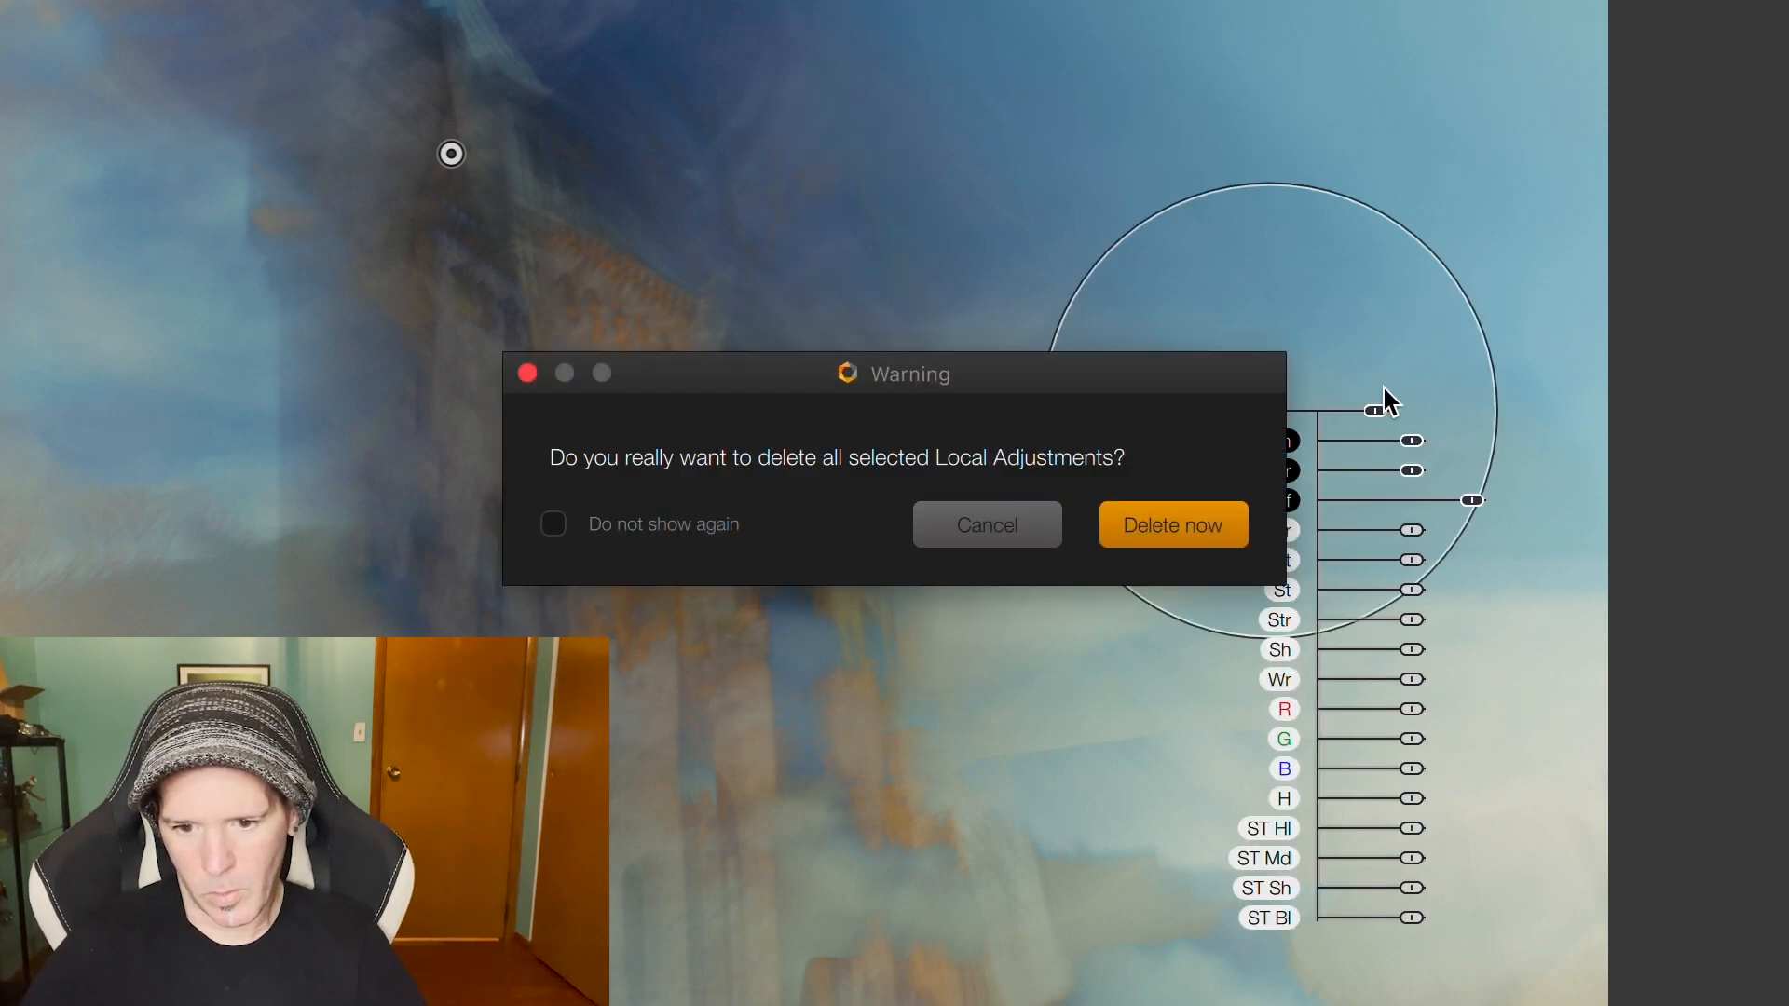
click(1228, 541)
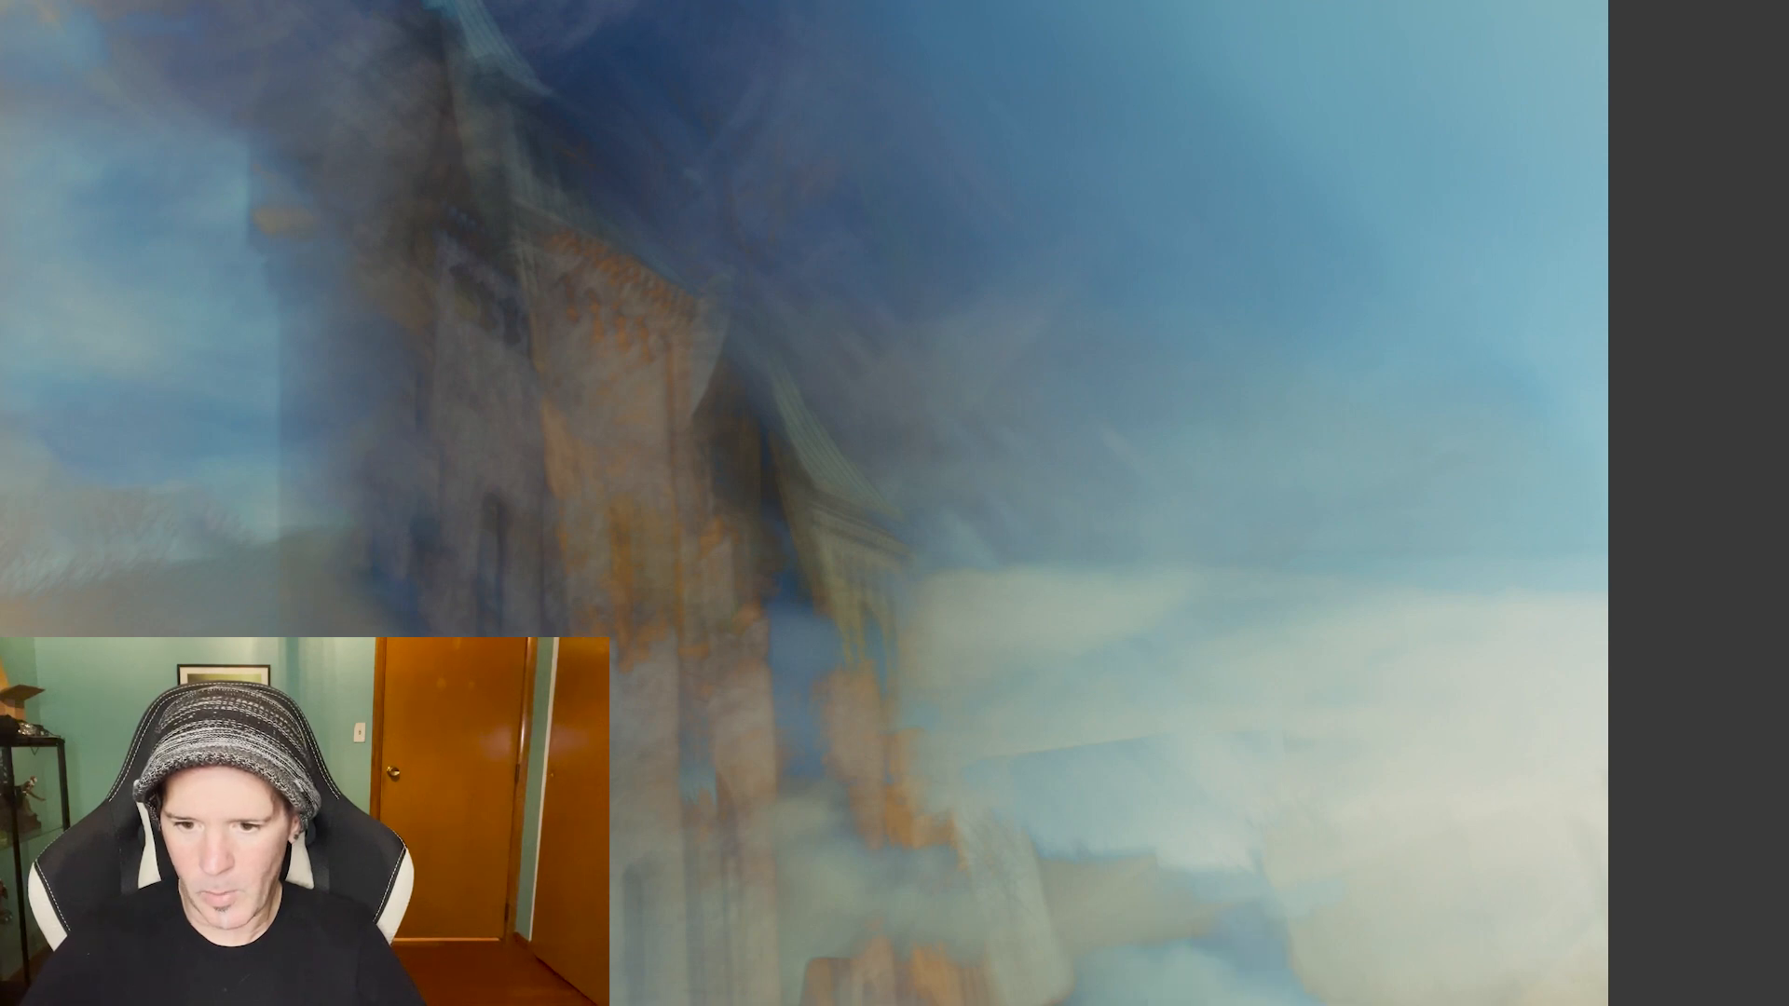
Place a third control point in the pale clouds beside the tower base and reduce its contrast and structure
click(1165, 876)
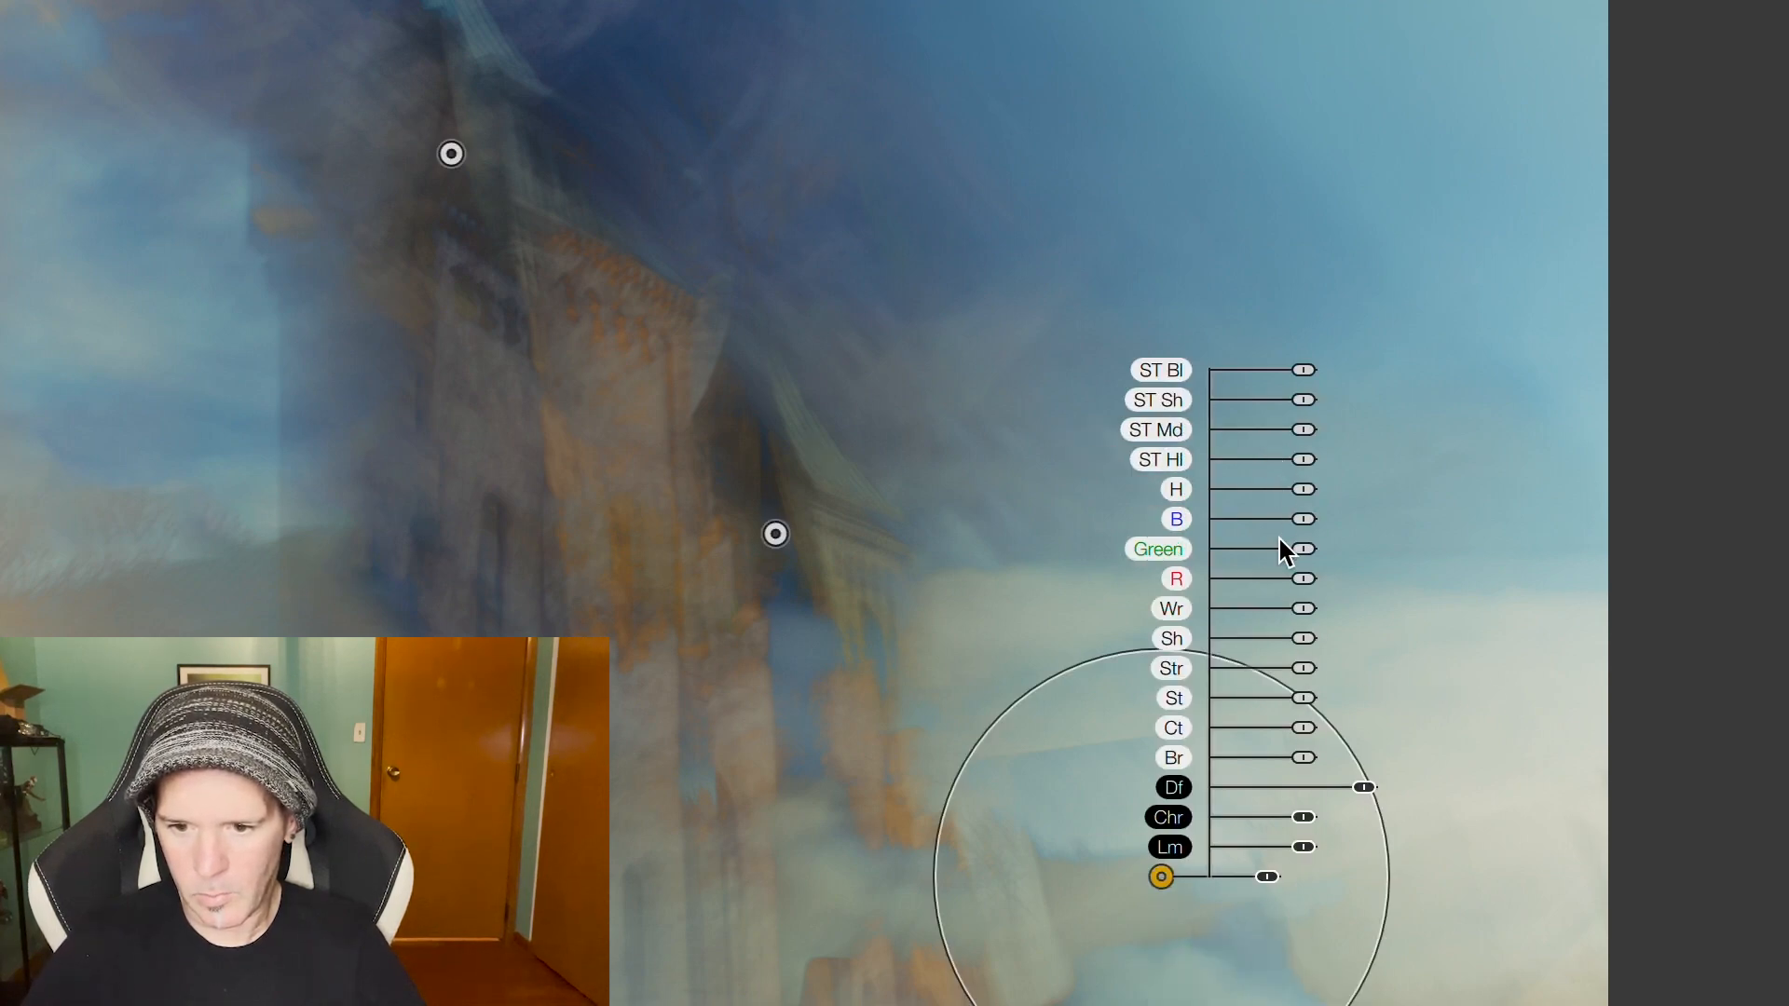
click(1305, 729)
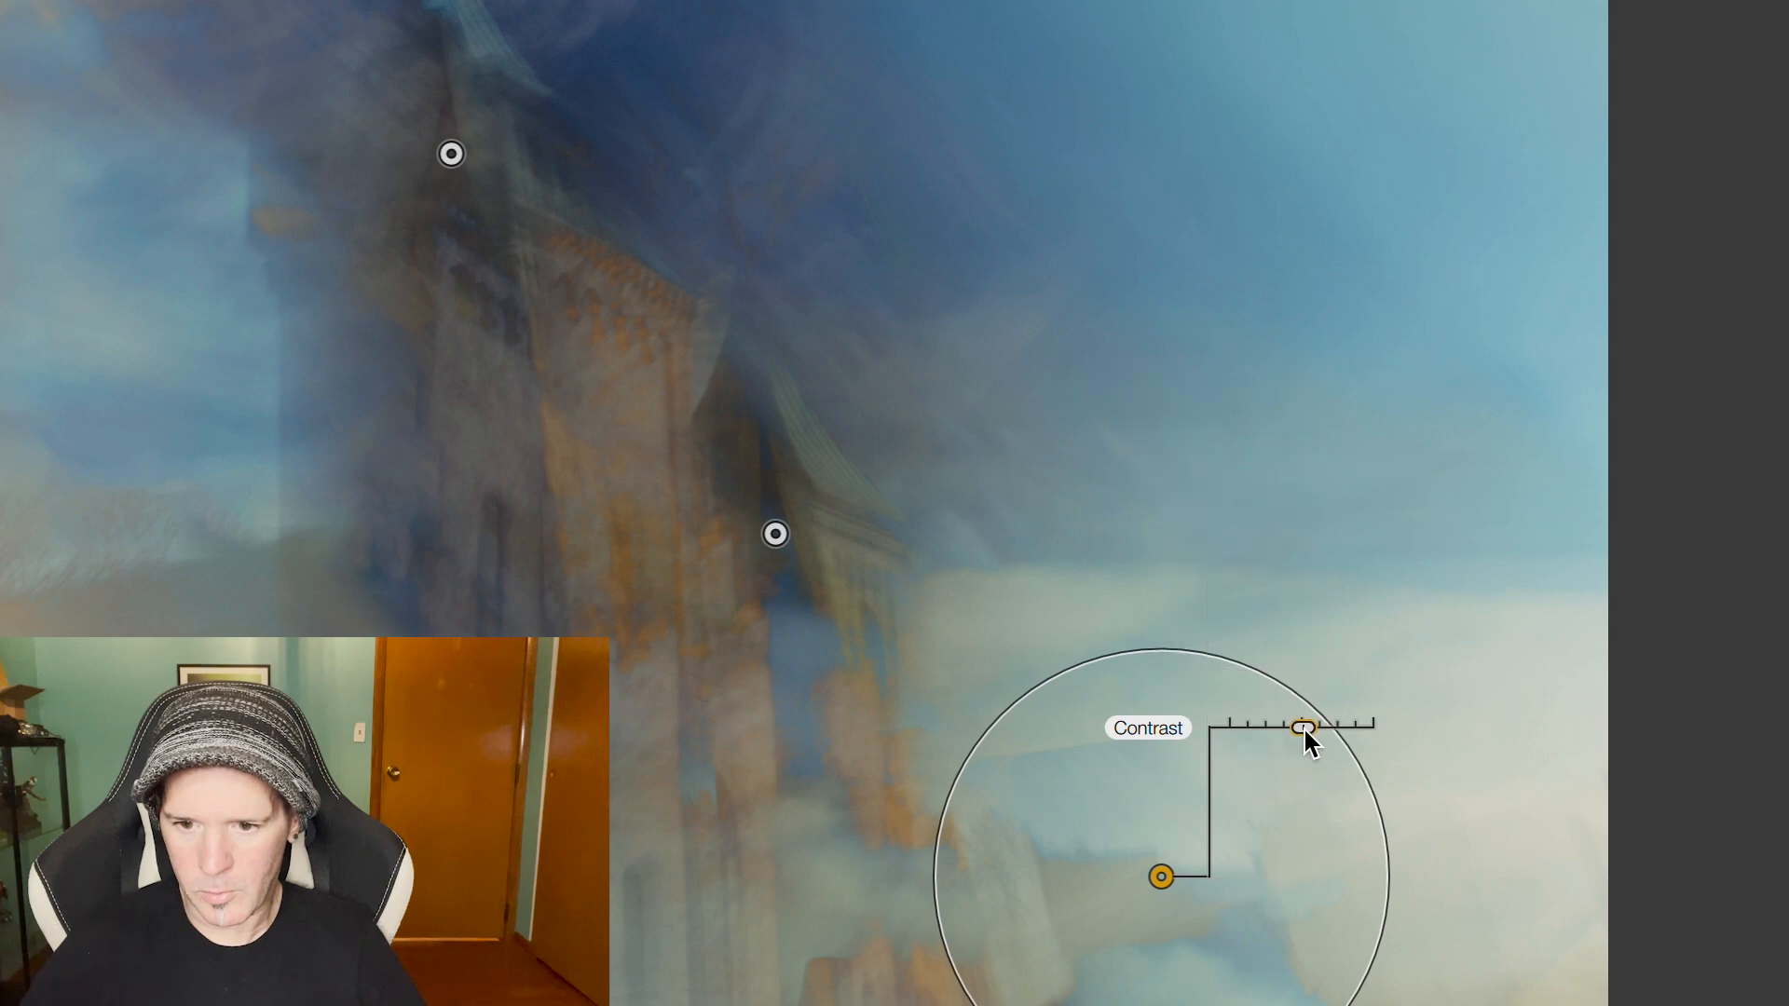
drag(1288, 731, 1274, 732)
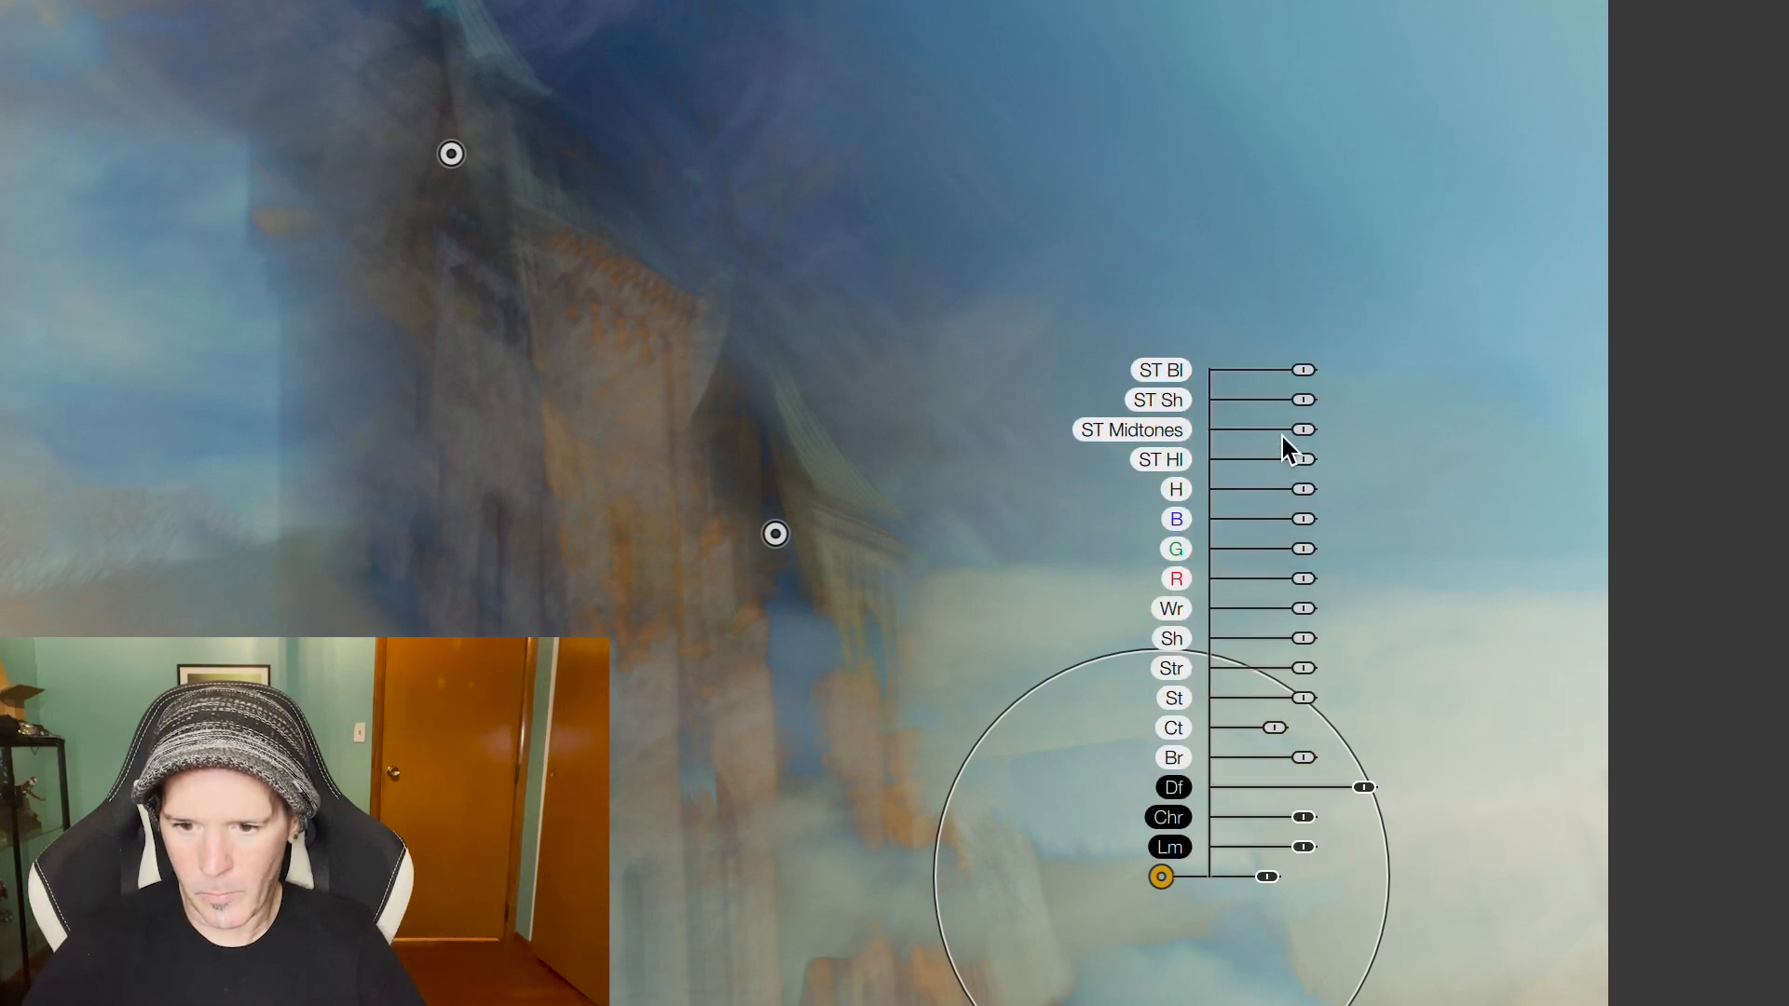
click(1303, 668)
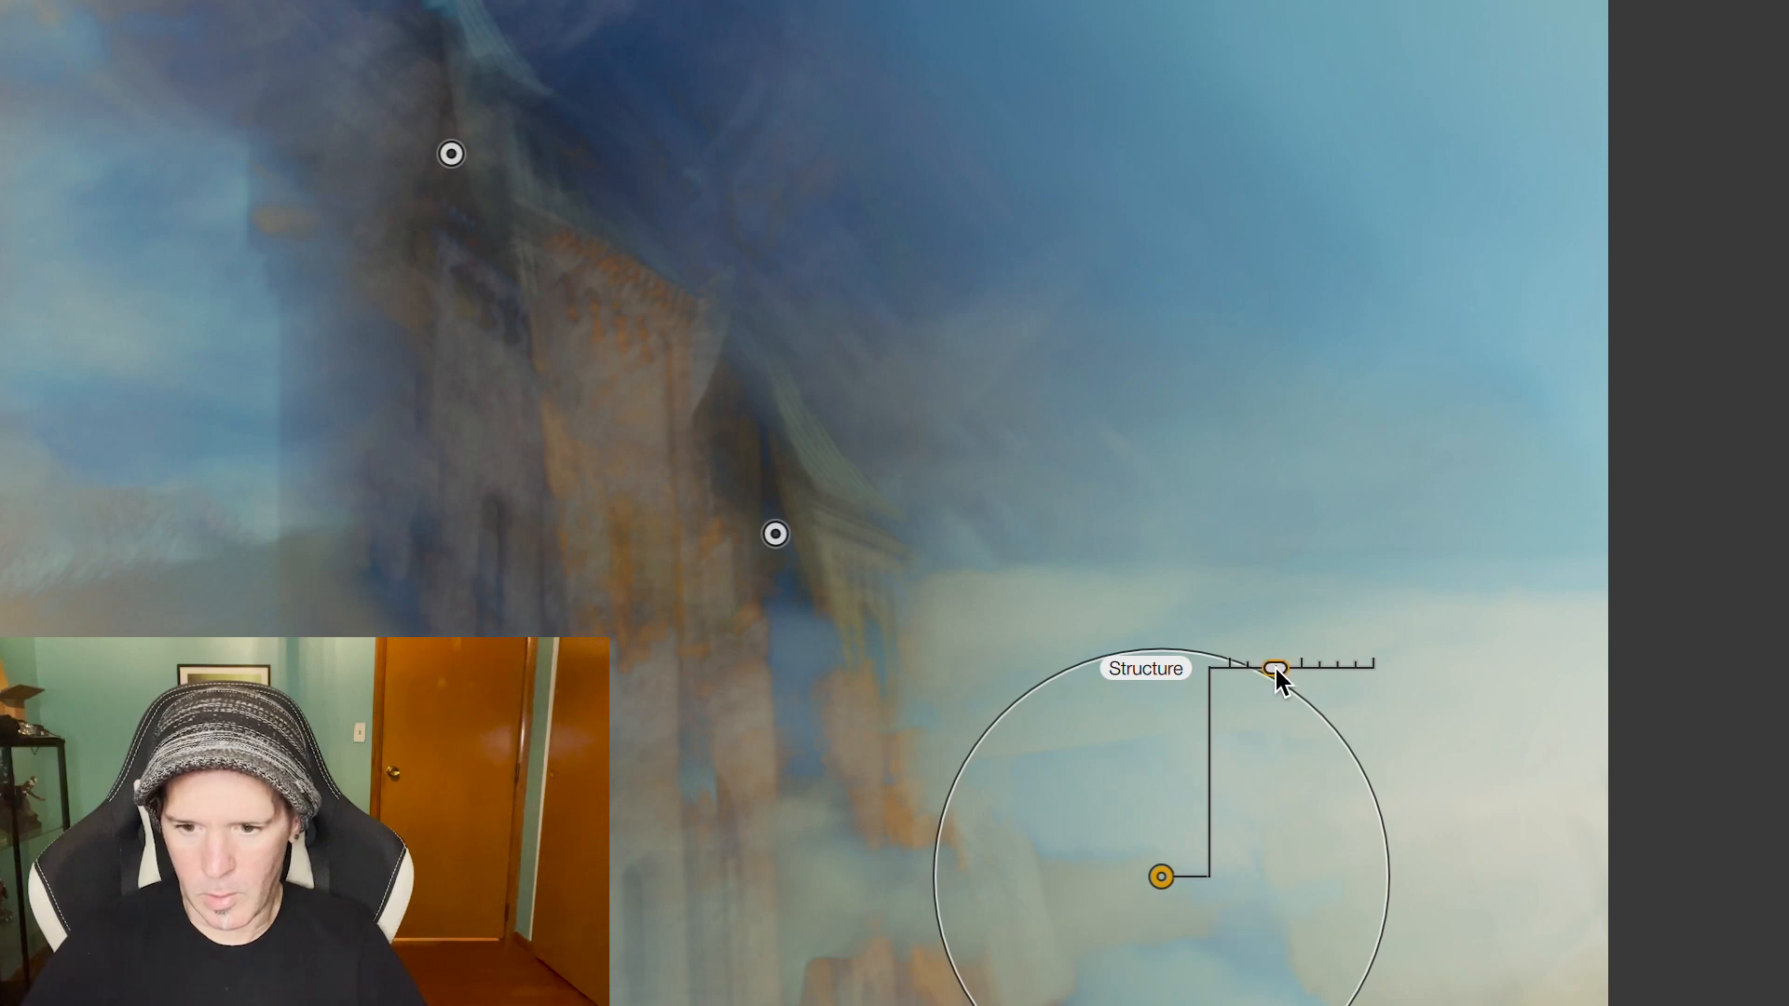
drag(1279, 683, 1277, 679)
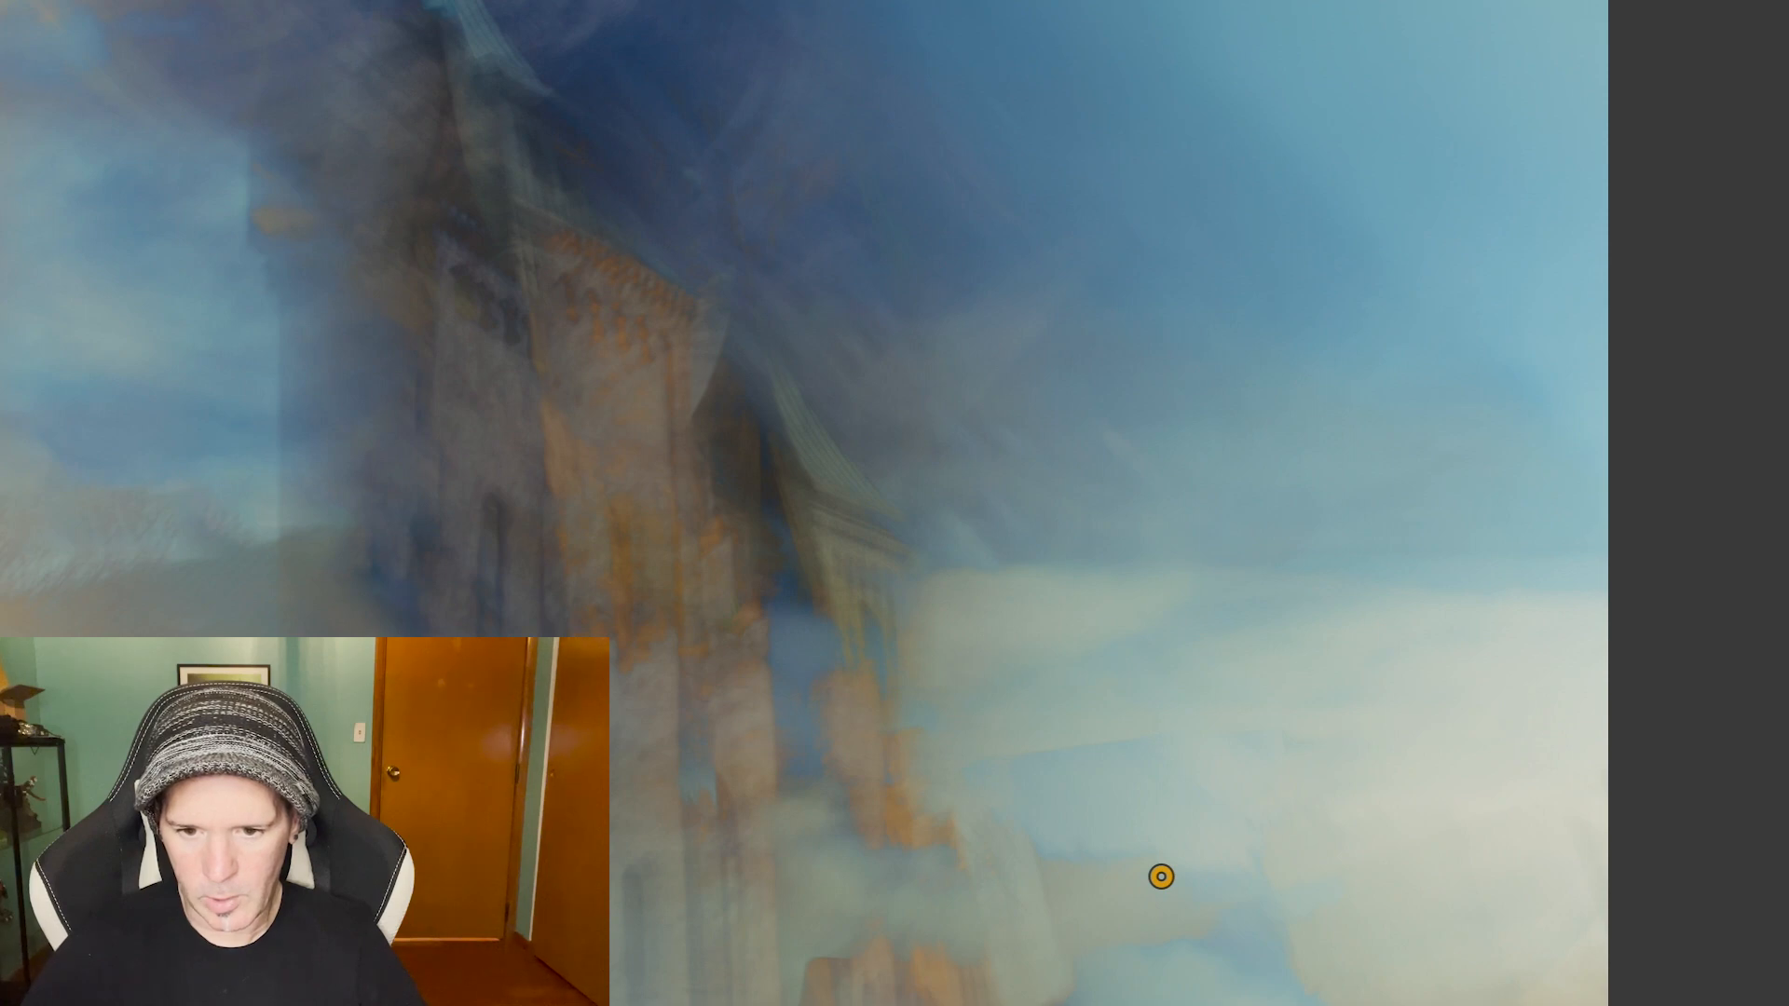
Reselect the lower tower control point and reduce its saturation, contrast and structure in the blacks
click(776, 534)
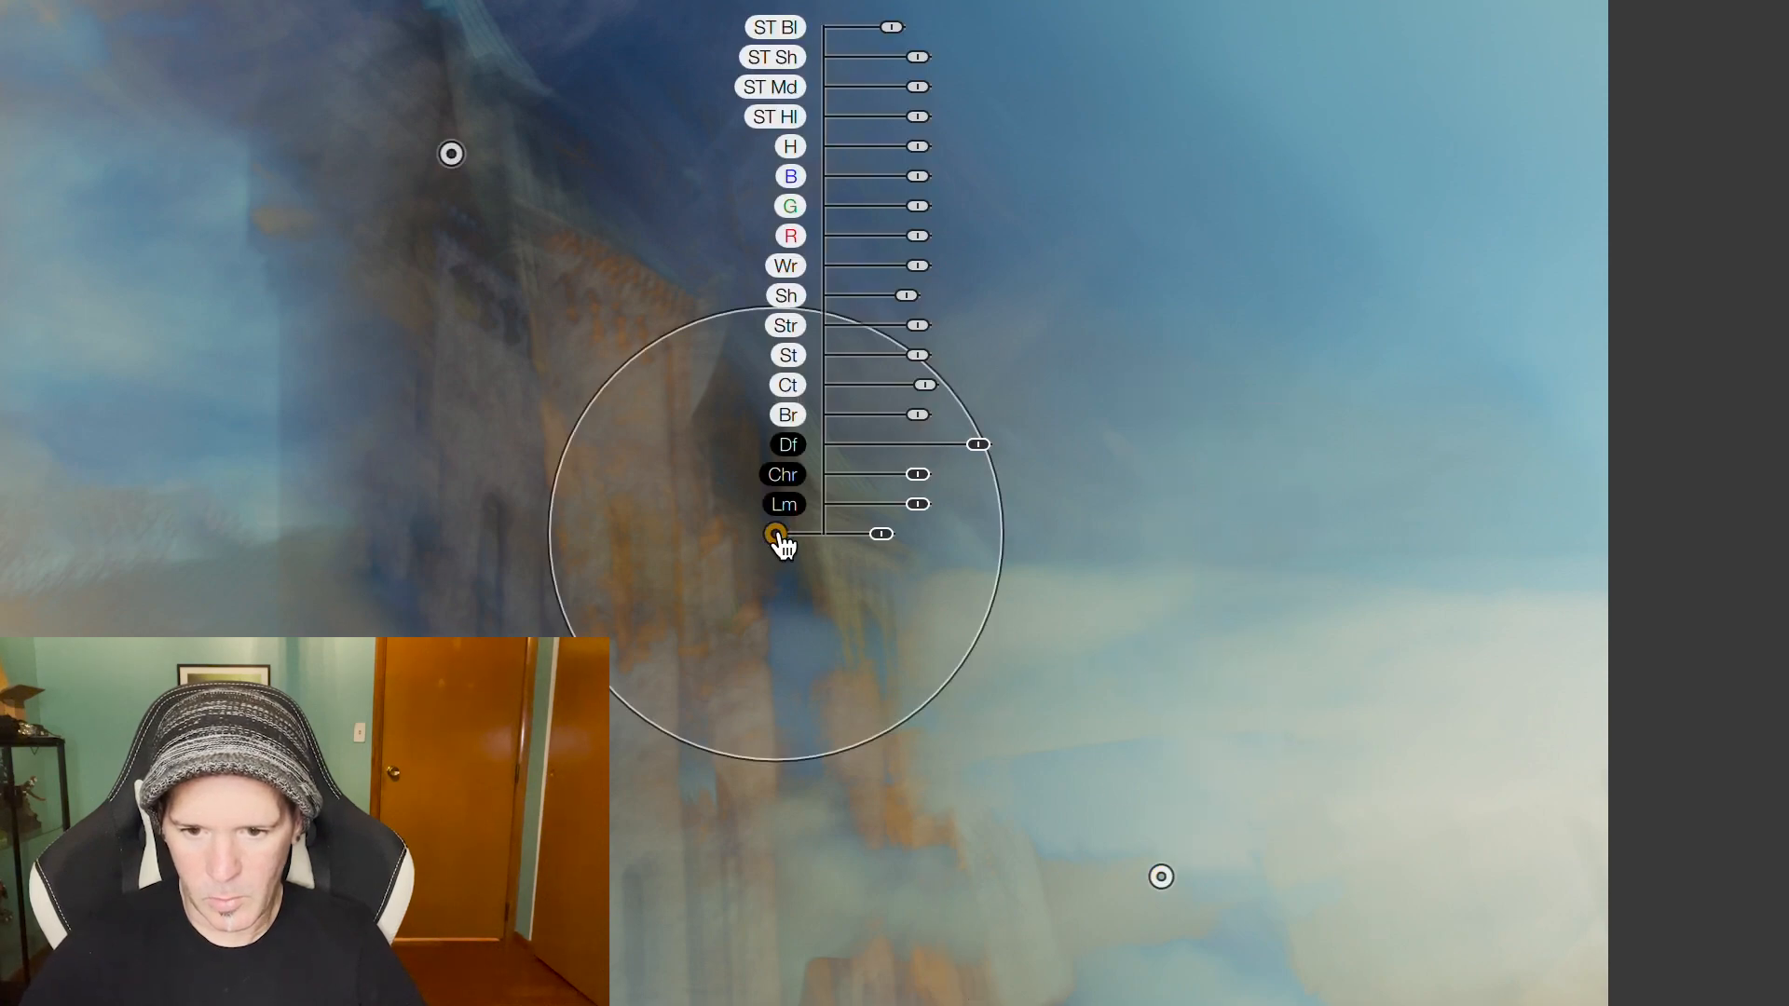
click(926, 356)
drag(916, 355, 901, 362)
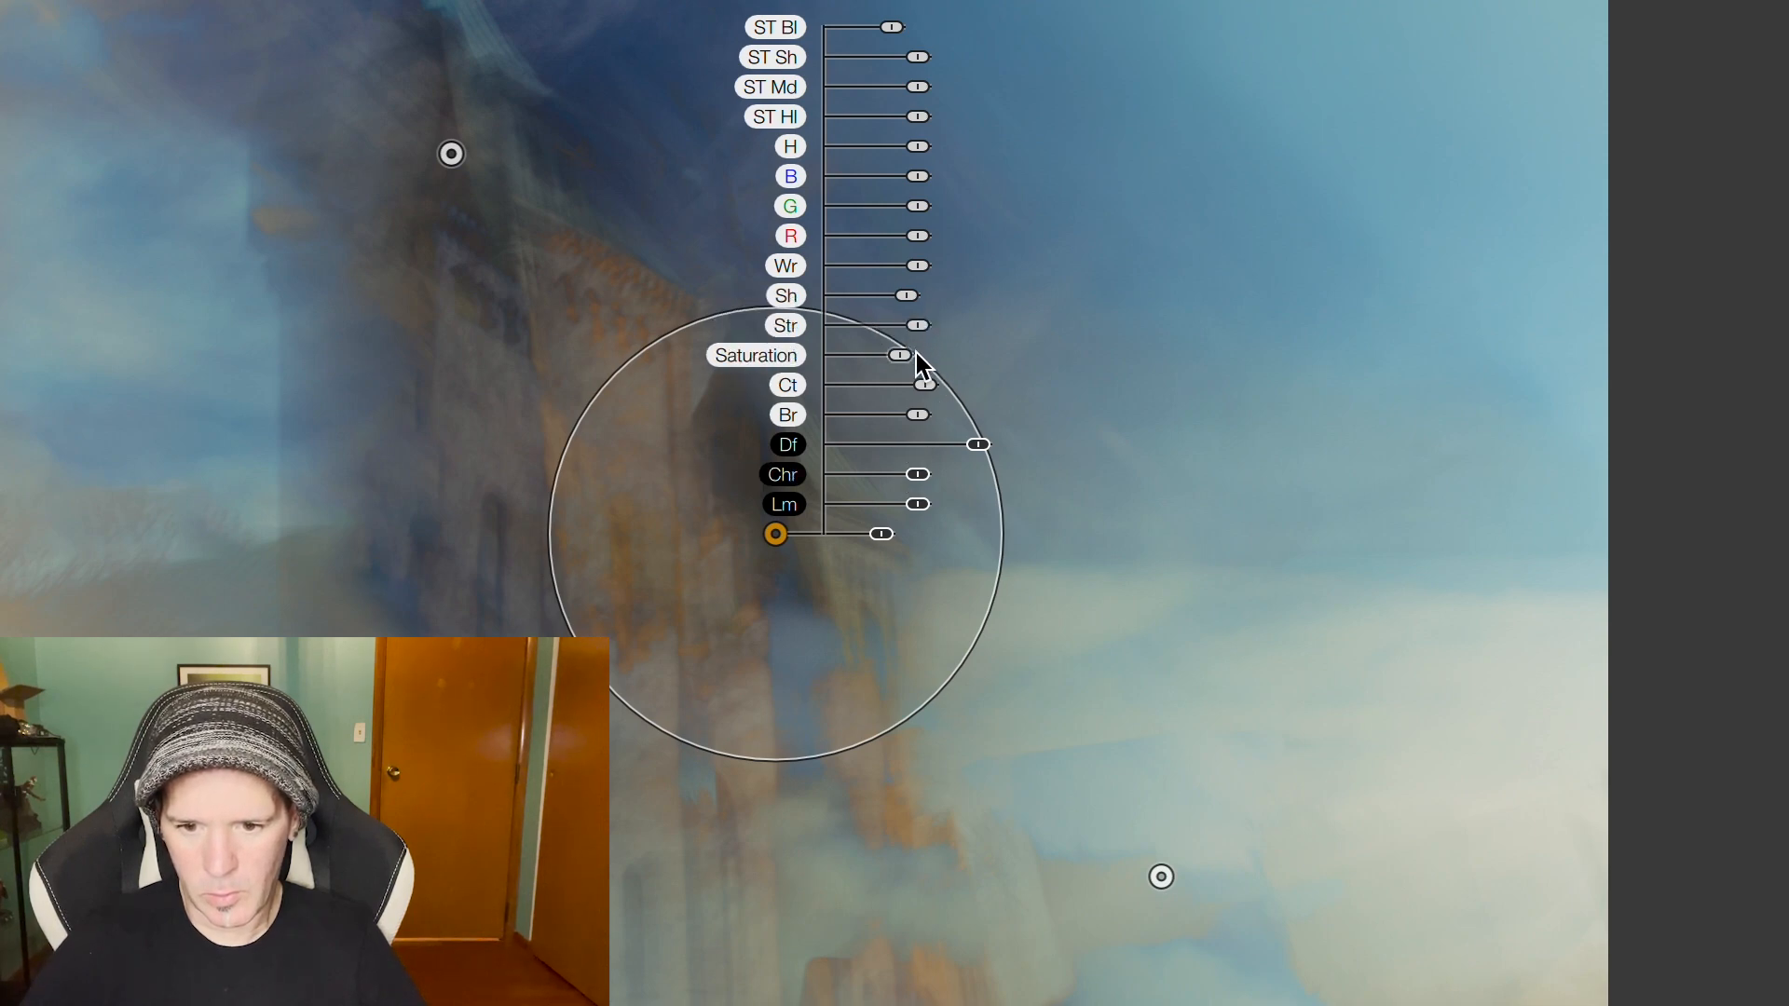
mouse_move(926, 385)
mouse_down()
mouse_move(941, 385)
mouse_move(905, 385)
mouse_up()
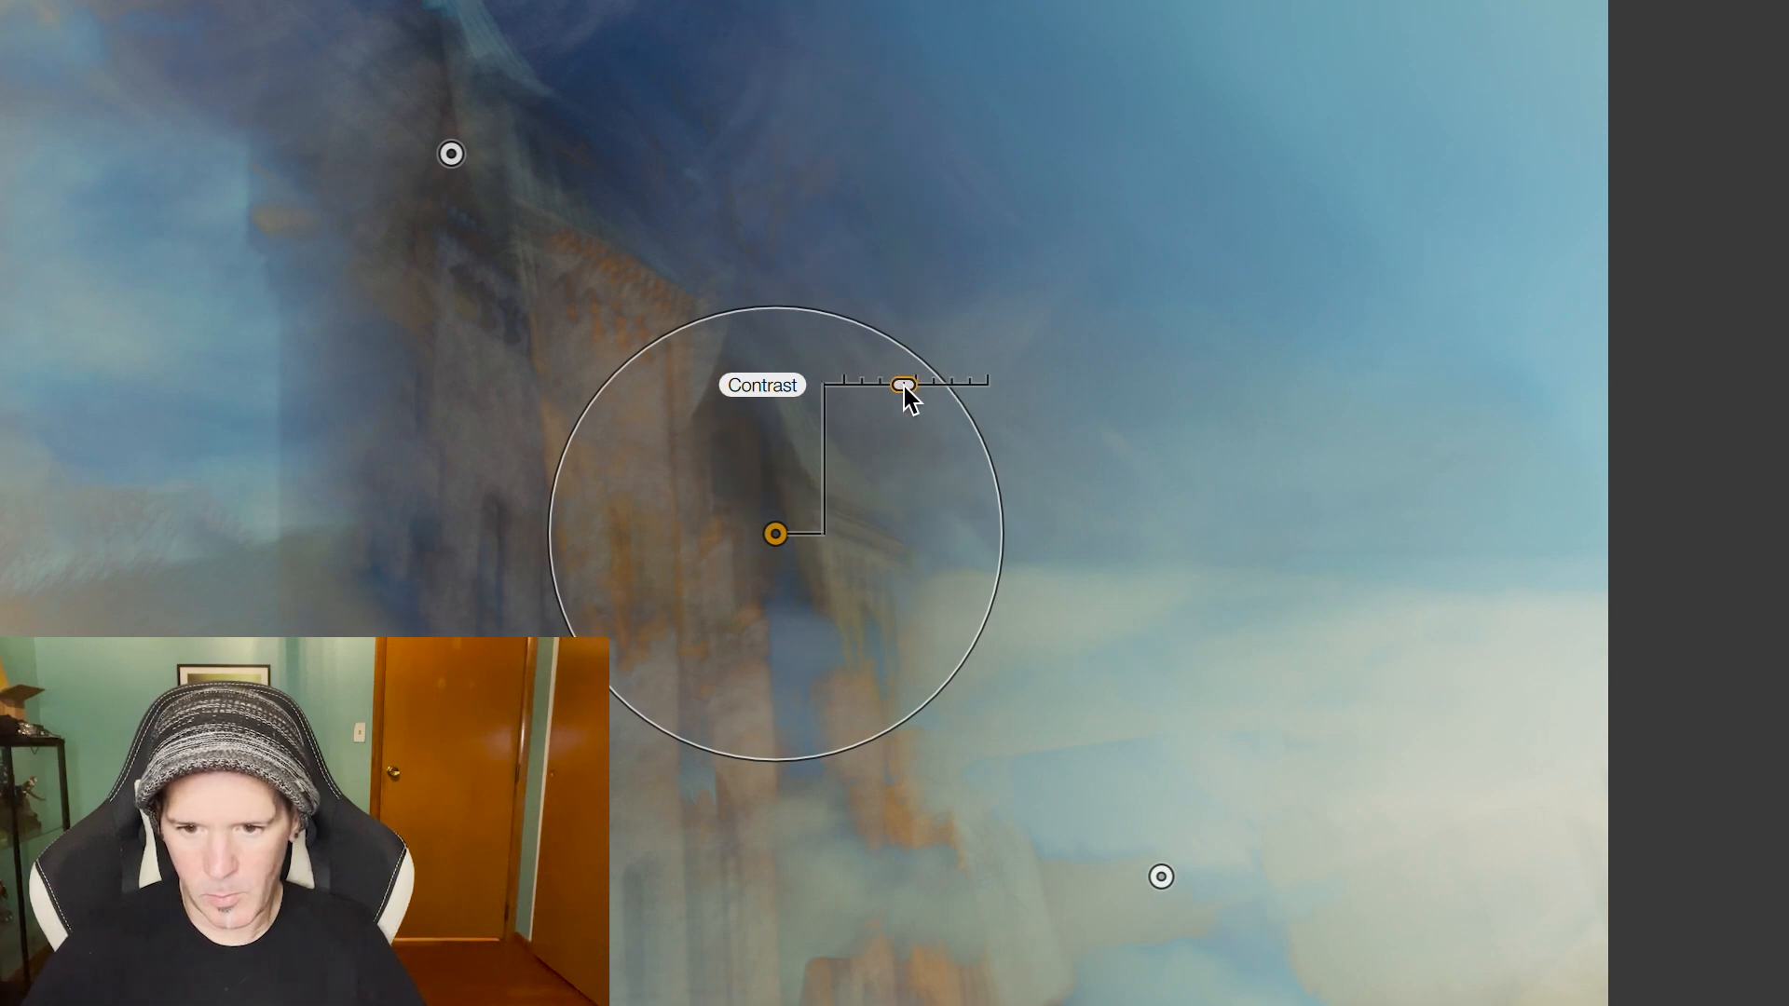
mouse_move(909, 398)
mouse_down()
mouse_move(926, 391)
mouse_move(910, 399)
mouse_up()
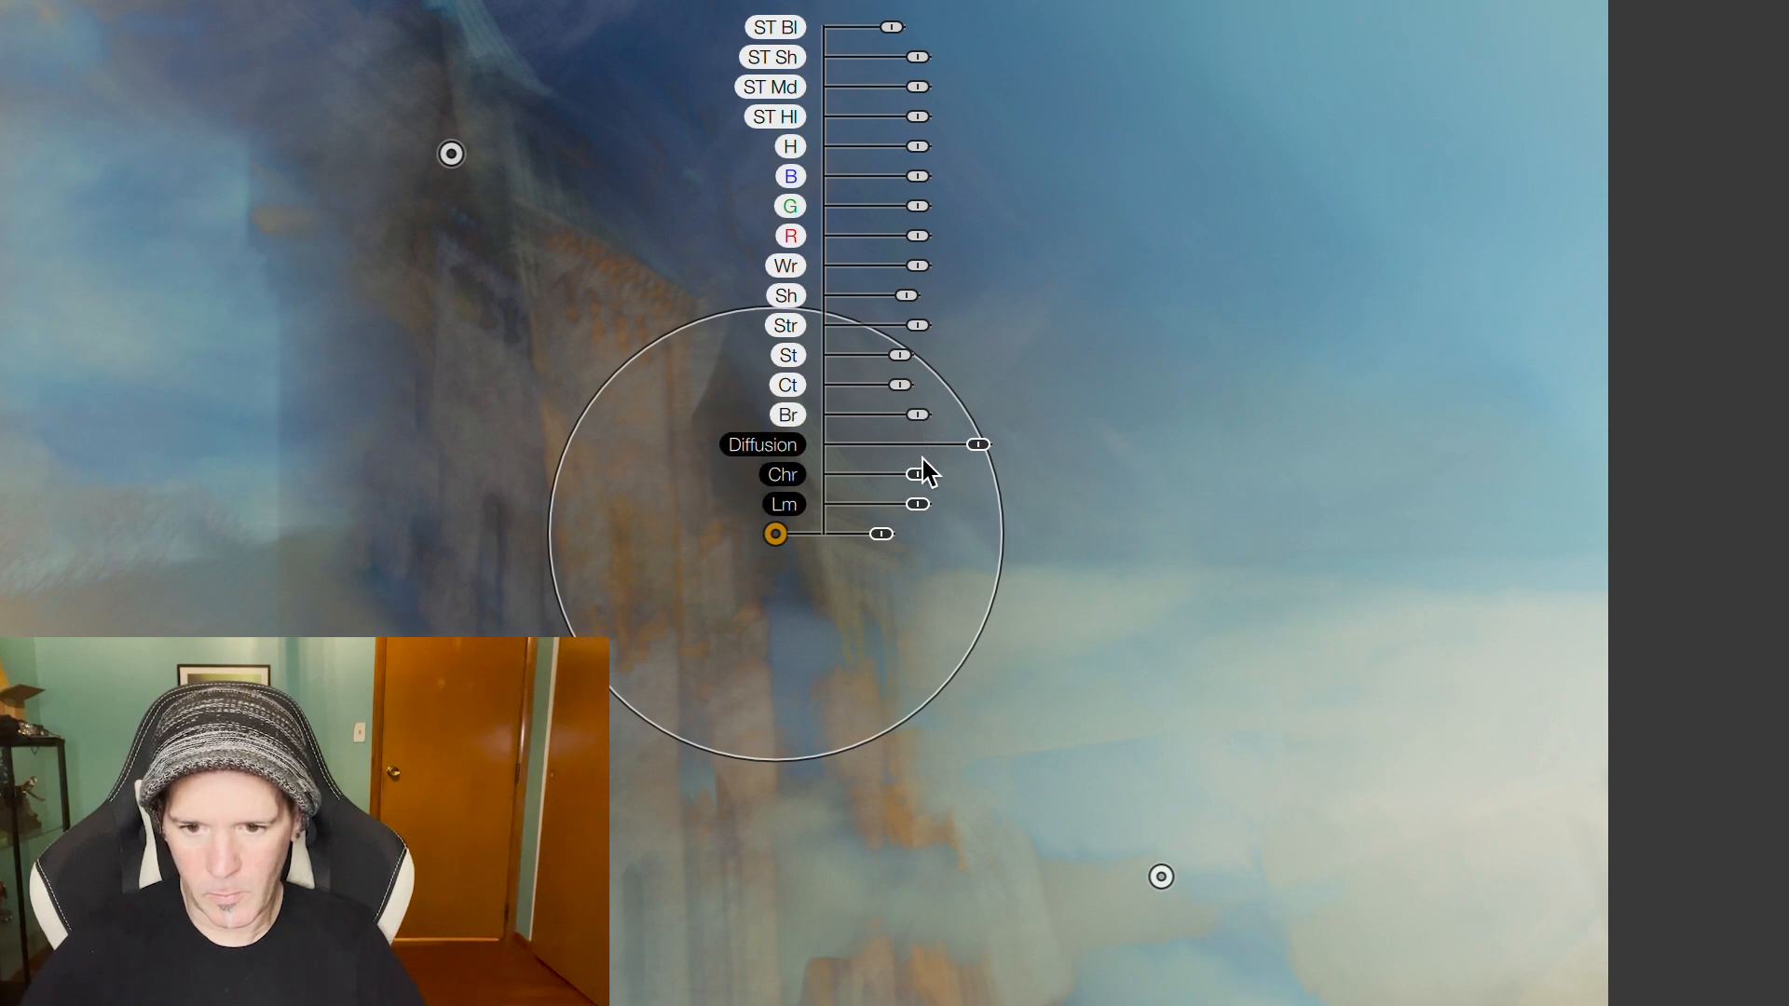
drag(895, 28, 882, 29)
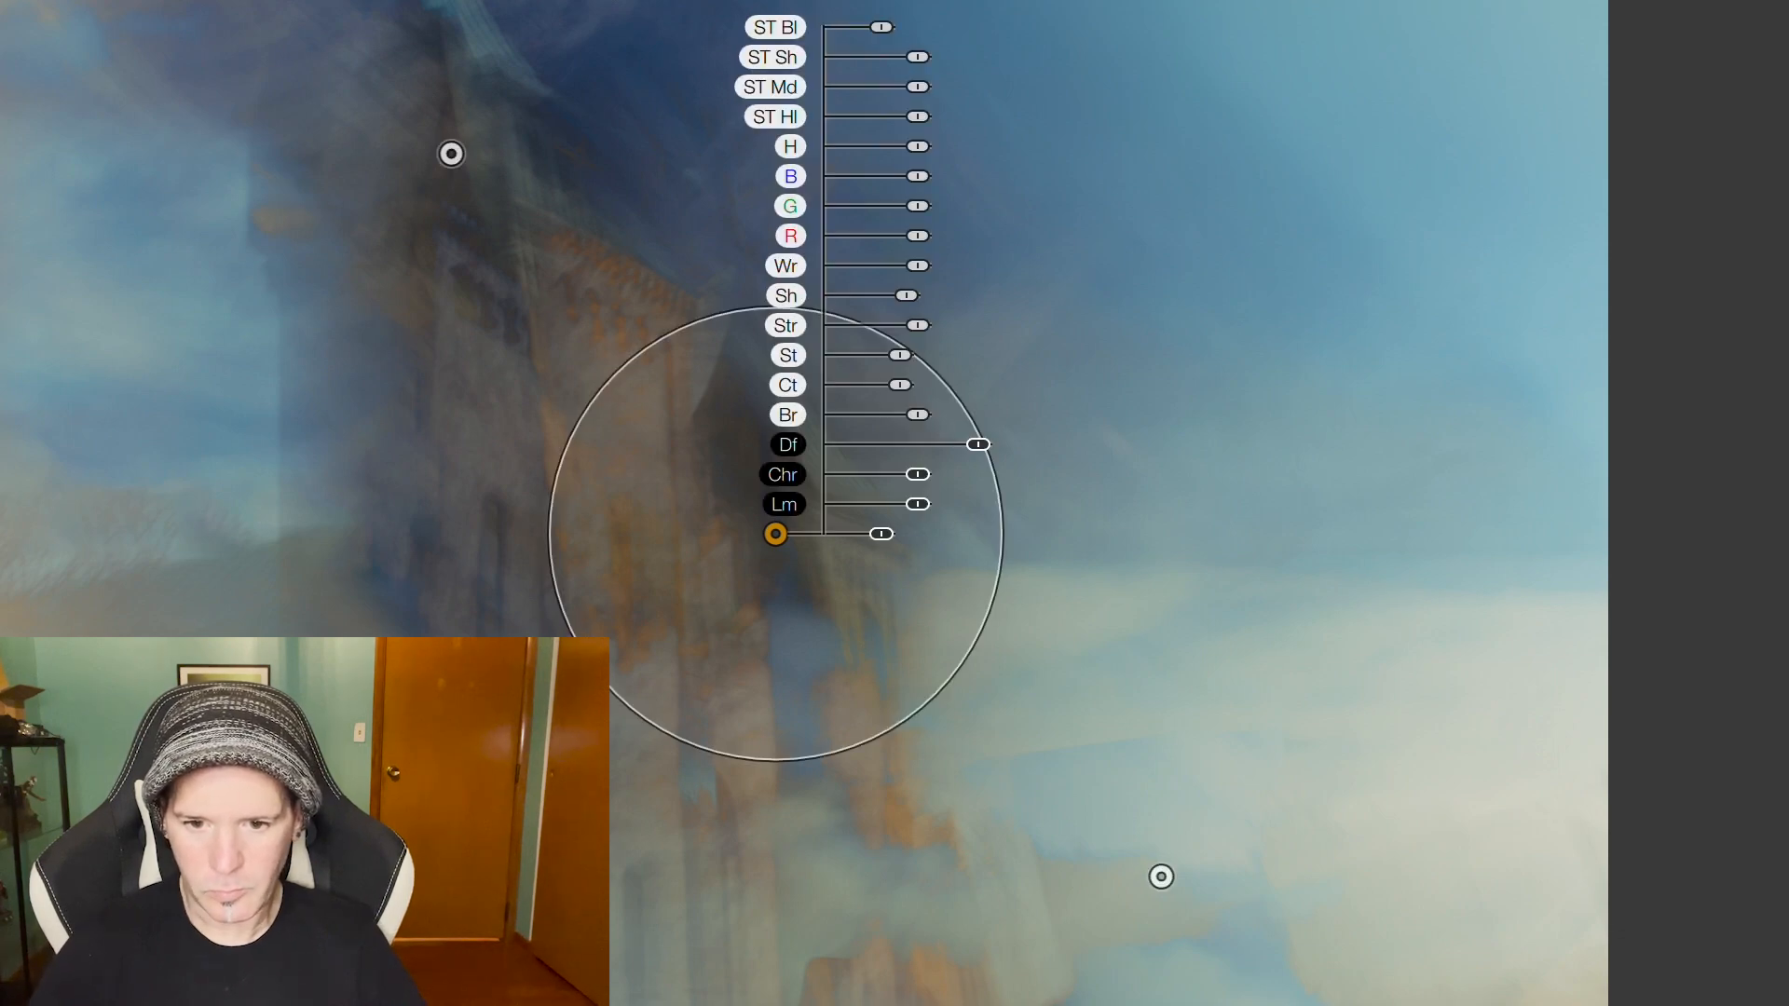
Compare the control point adjustments with the original using the before/after divider, then return the divider to the image edge
drag(122, 384, 120, 461)
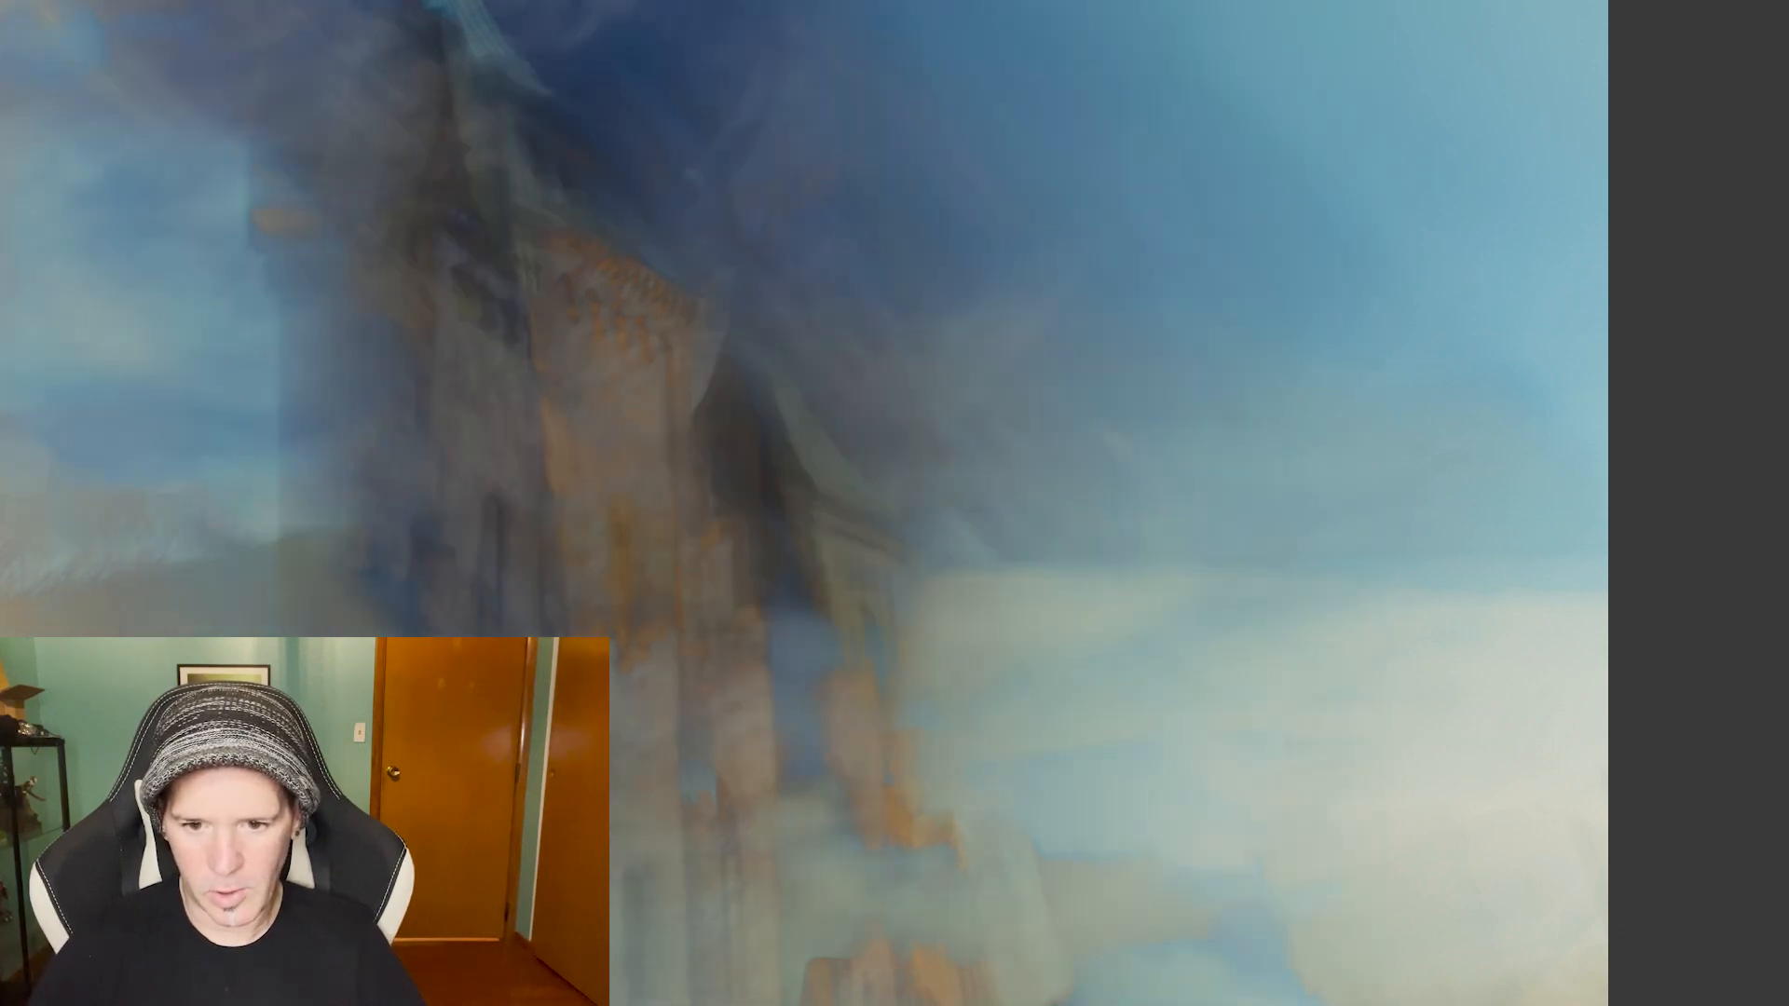
mouse_move(2, 457)
mouse_down()
mouse_move(1528, 606)
mouse_move(1, 447)
mouse_move(1565, 617)
mouse_move(1, 456)
mouse_move(1721, 683)
mouse_move(1, 456)
mouse_up()
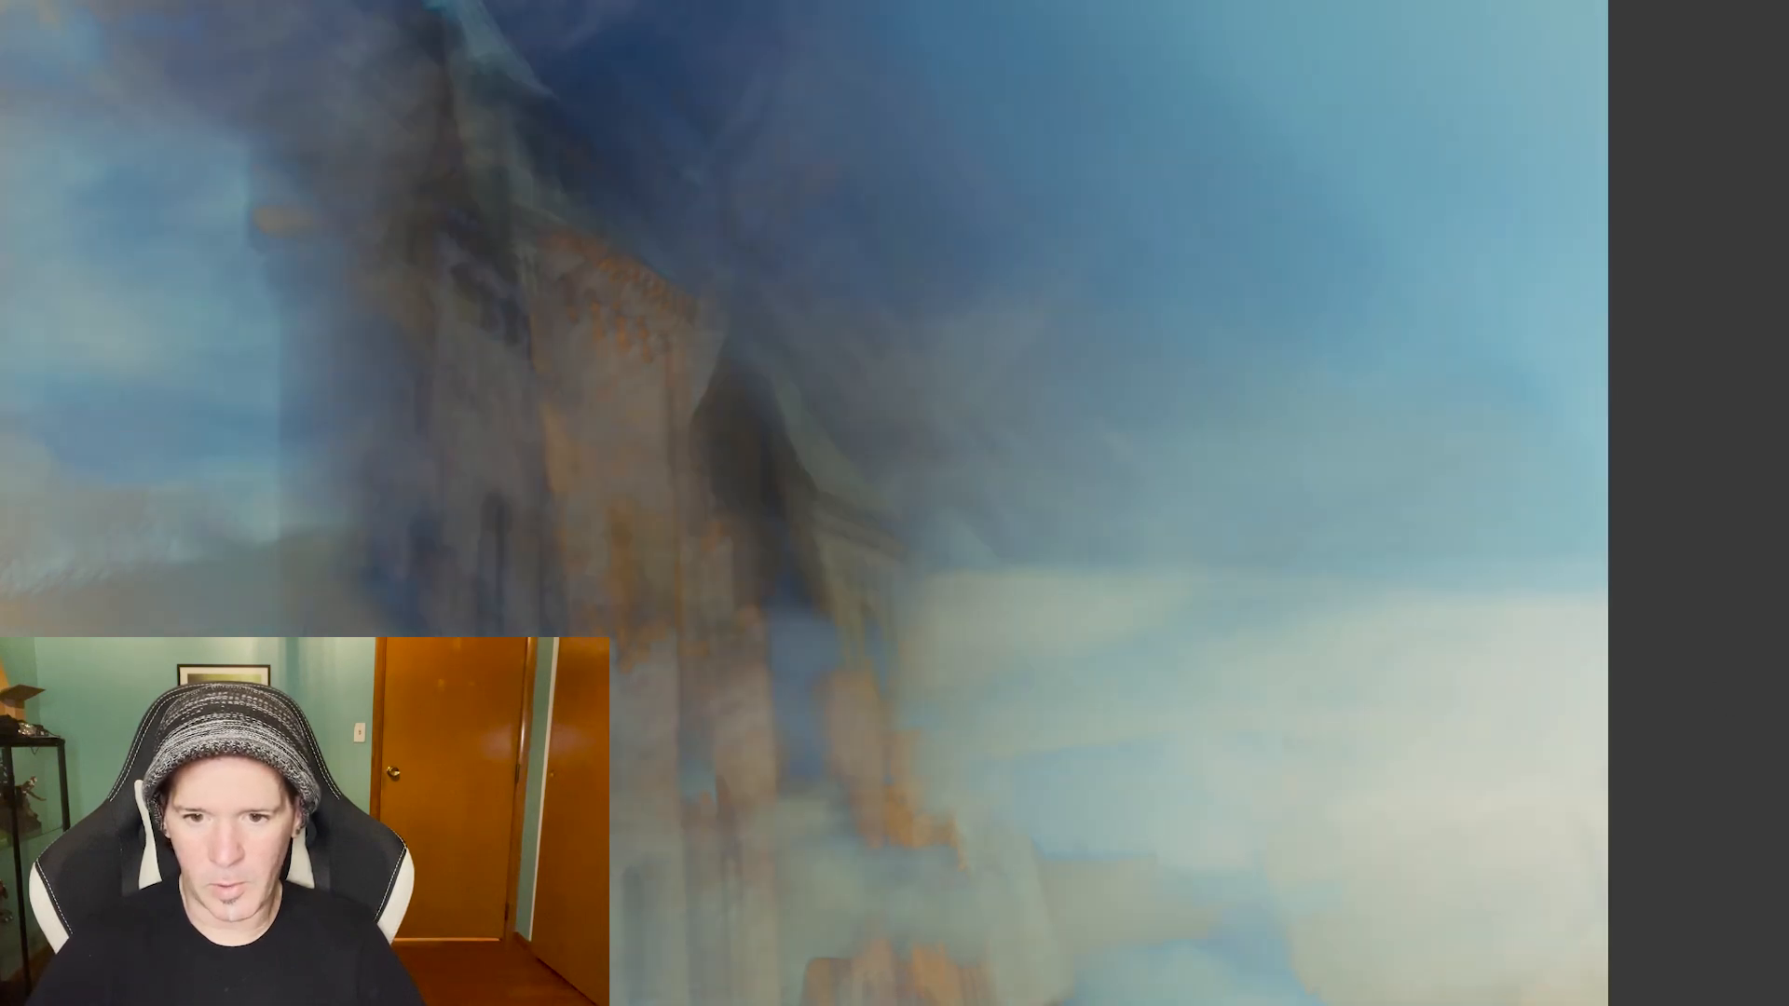
click(801, 2)
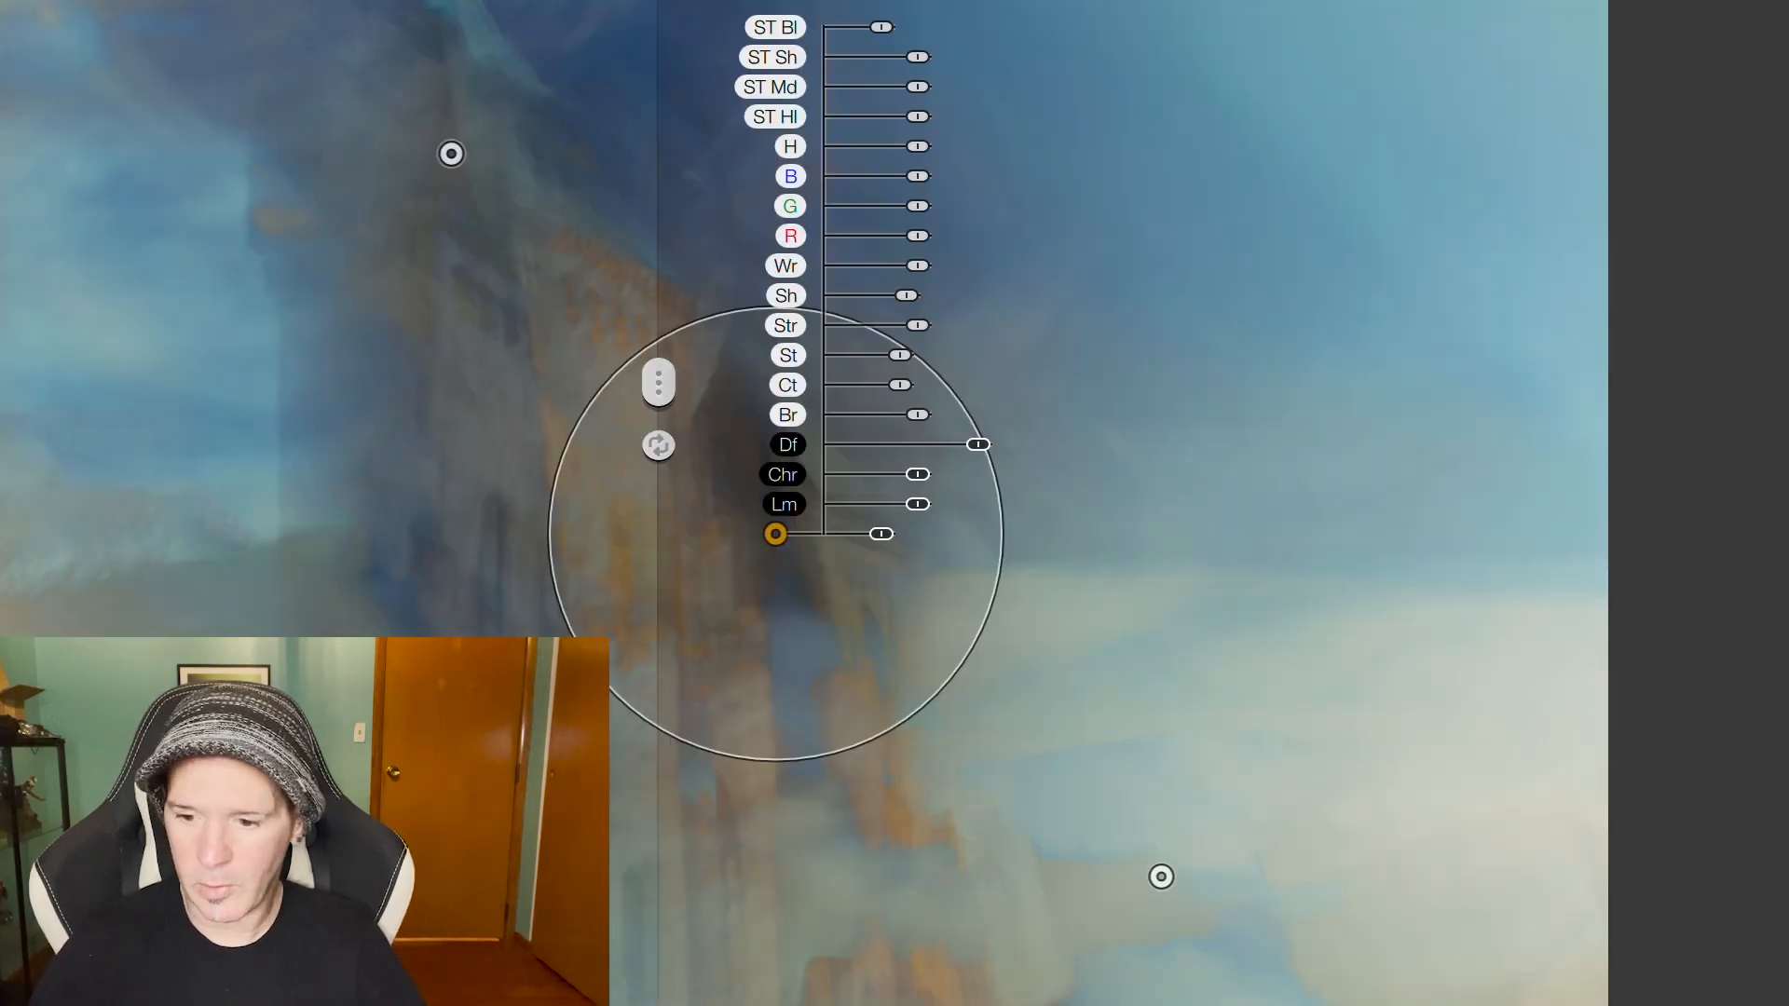
drag(654, 386, 2, 386)
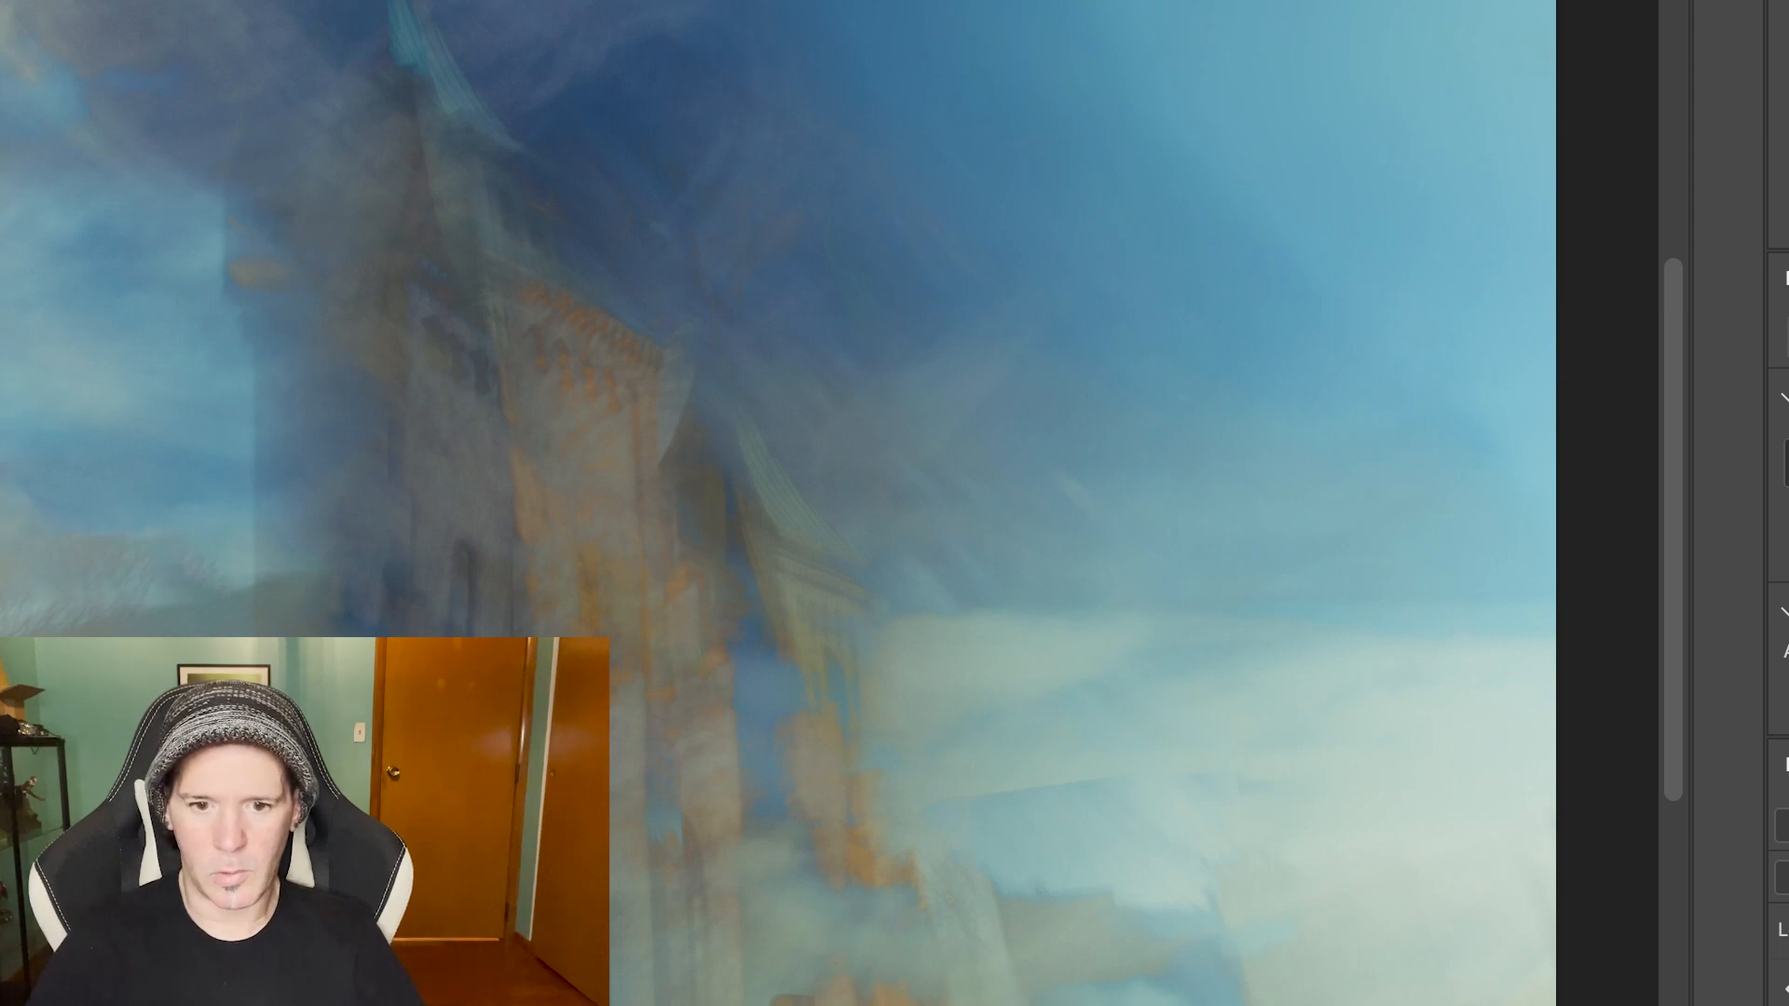
Toggle the visibility of the applied adjustments repeatedly to compare the tower and sky with and without them
click(1784, 995)
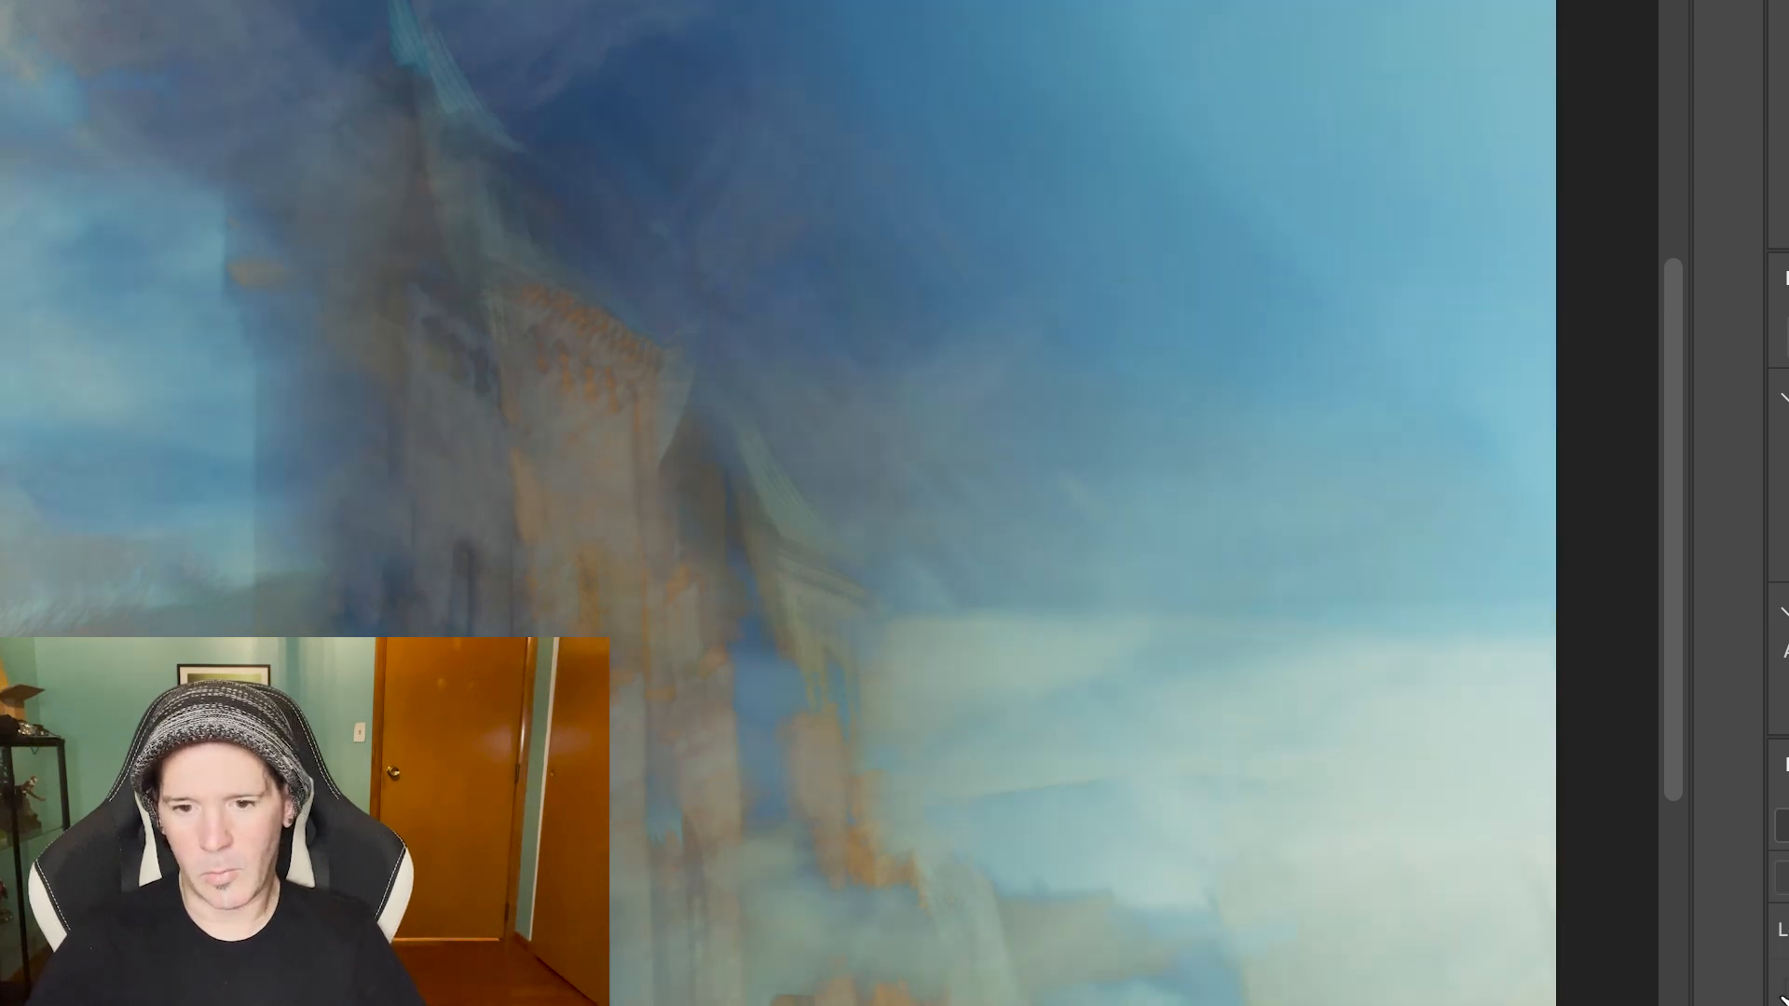
click(1784, 994)
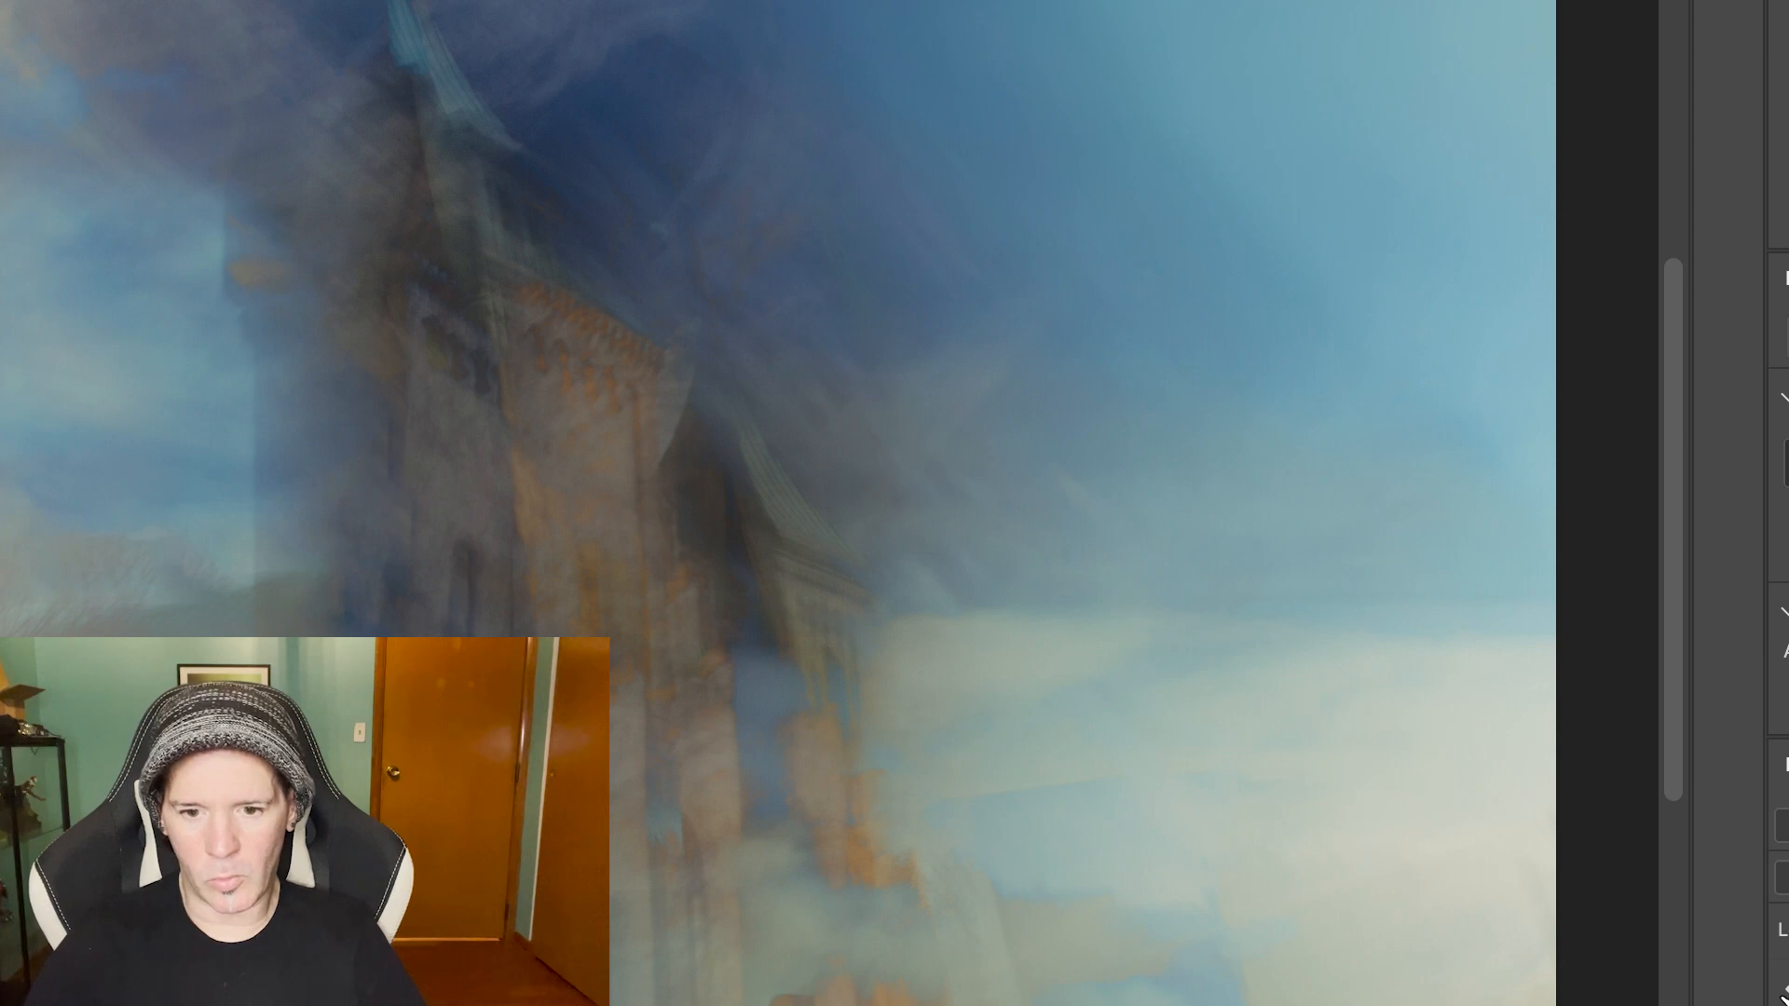
click(1784, 995)
click(1783, 994)
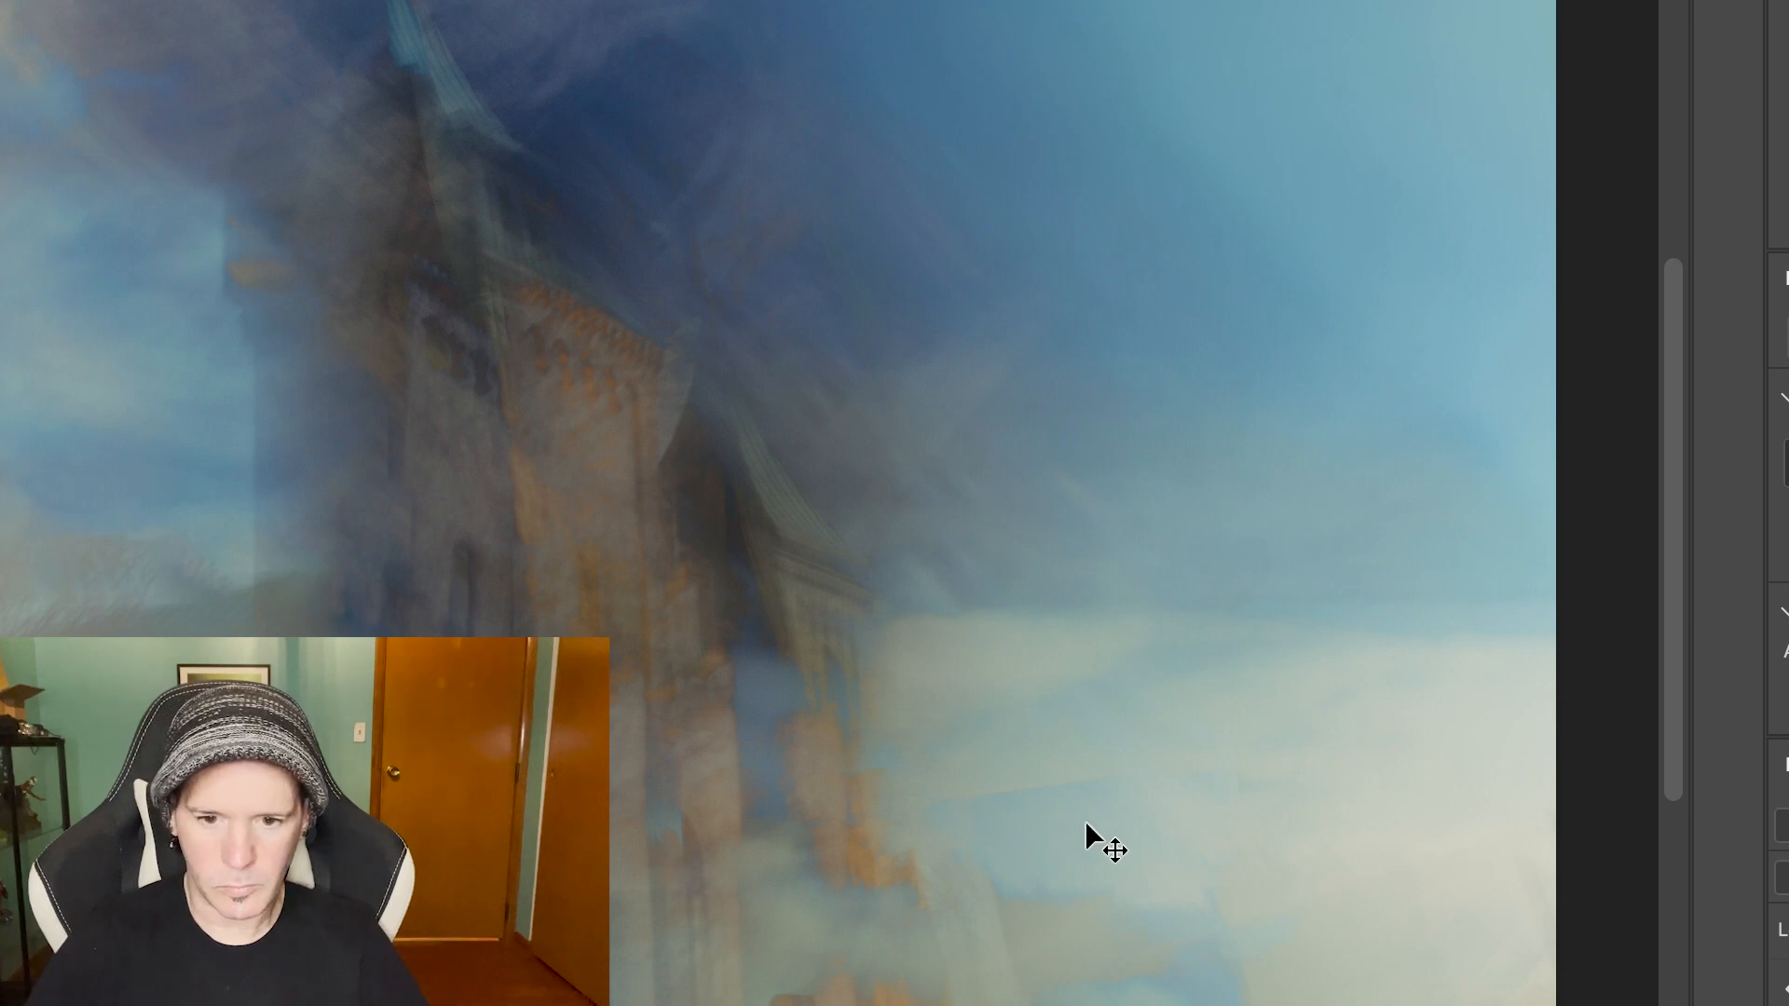
click(1784, 995)
click(1783, 996)
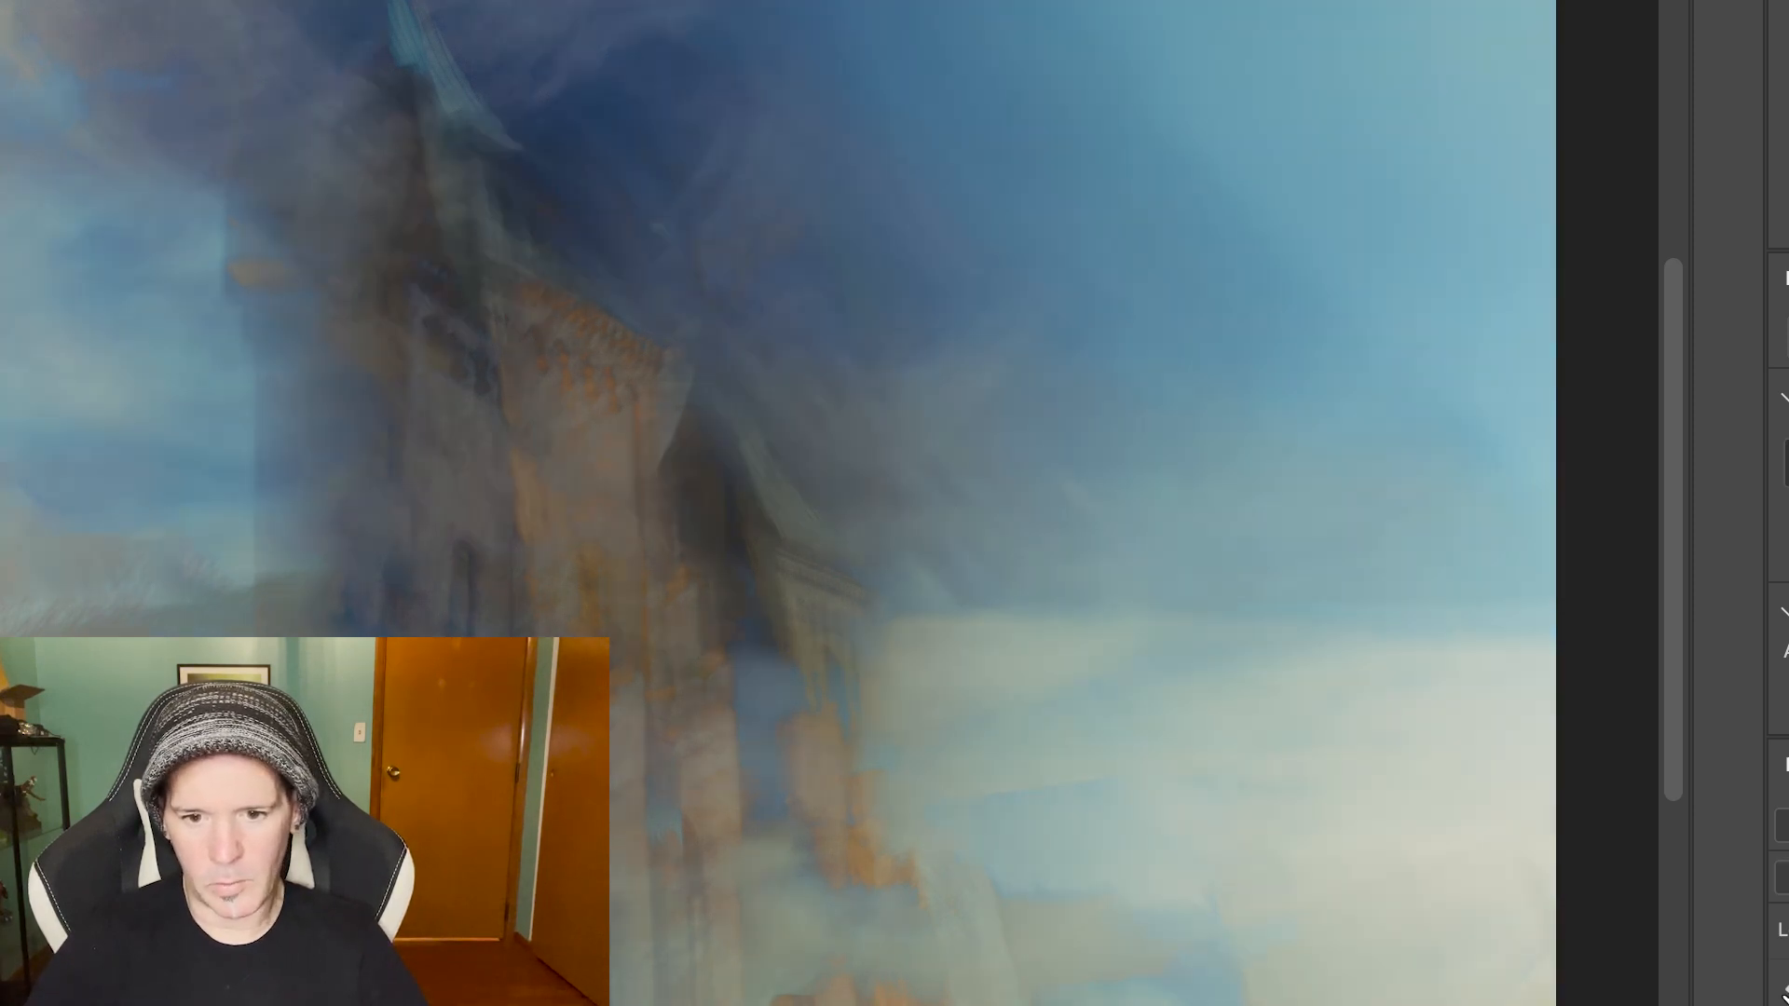
click(1783, 995)
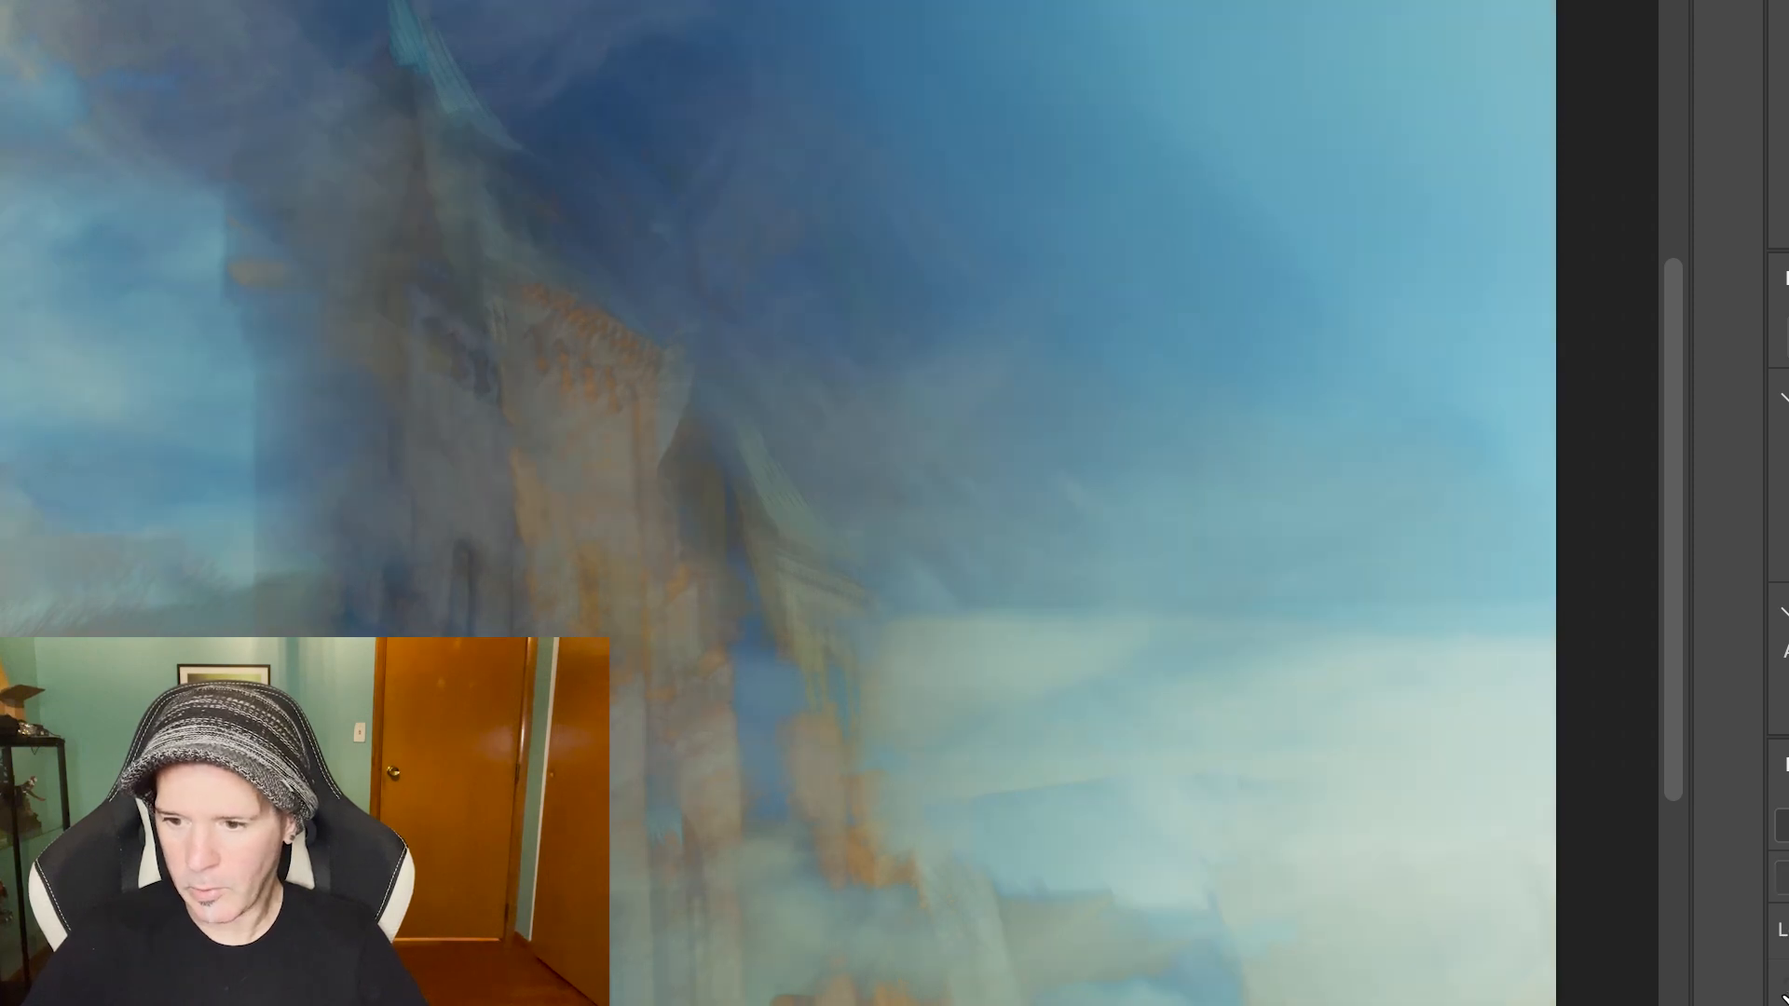
click(1783, 996)
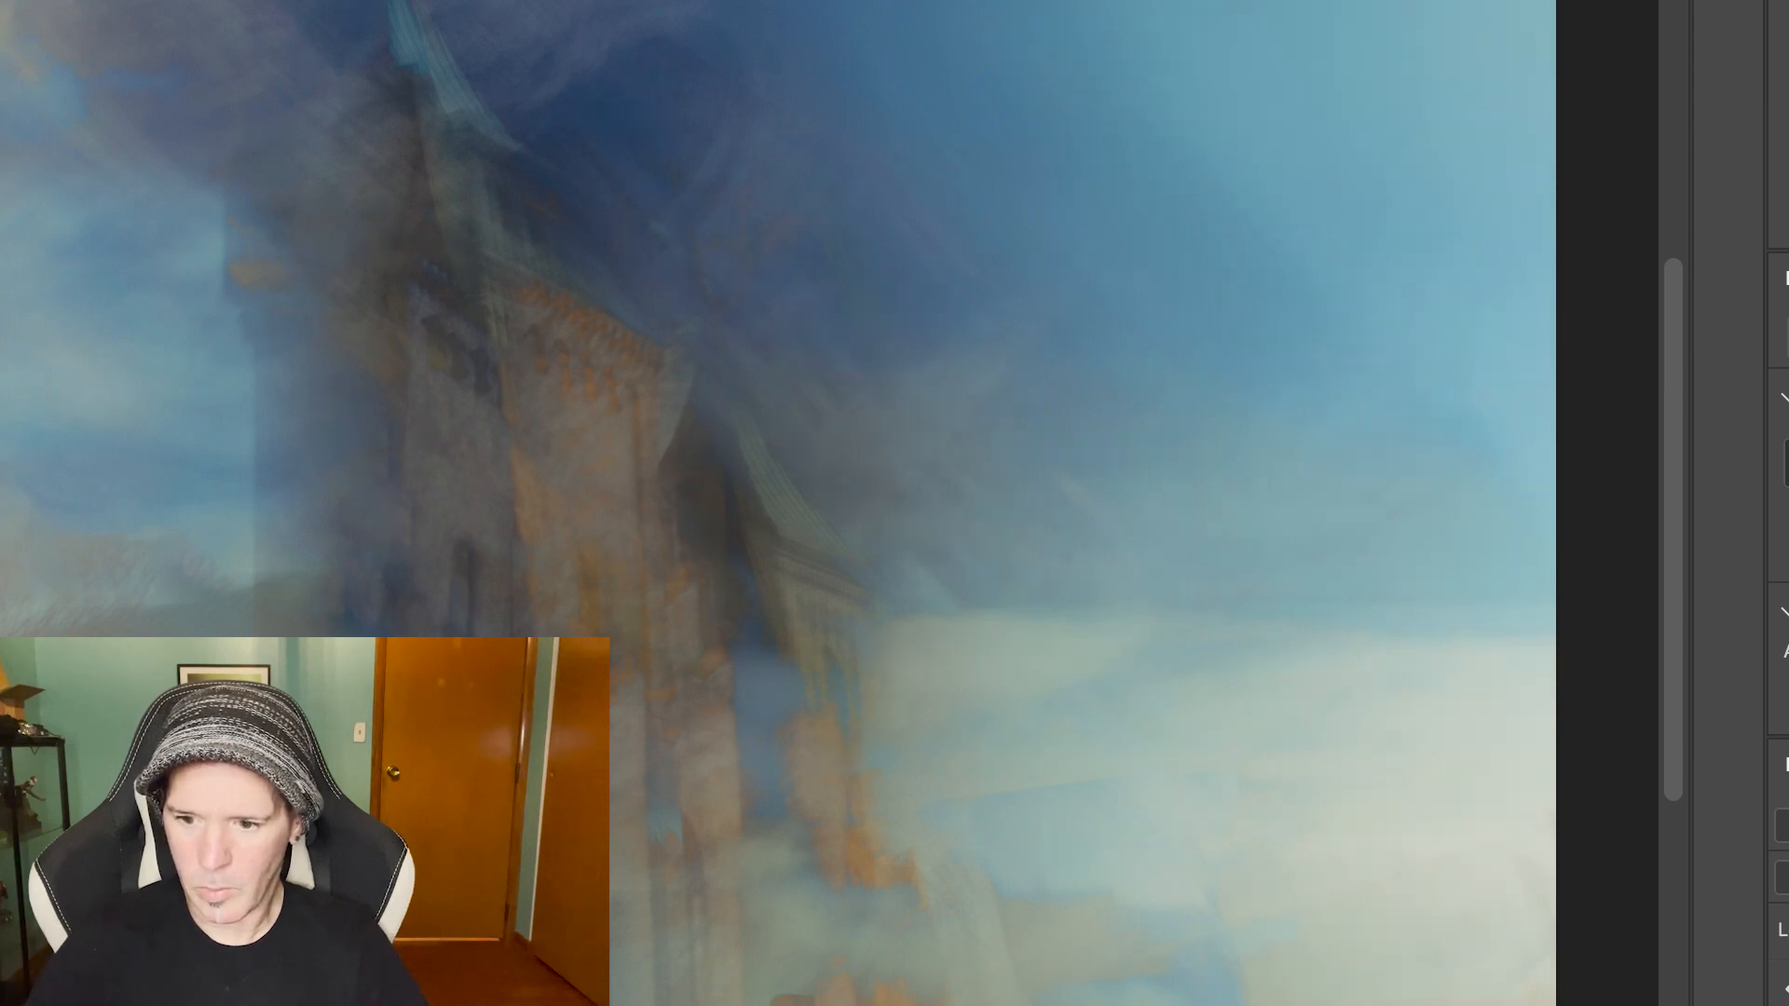
Open the filter plug-in on the composite again and move the before/after comparison divider to the image edge
key(ctrl+z)
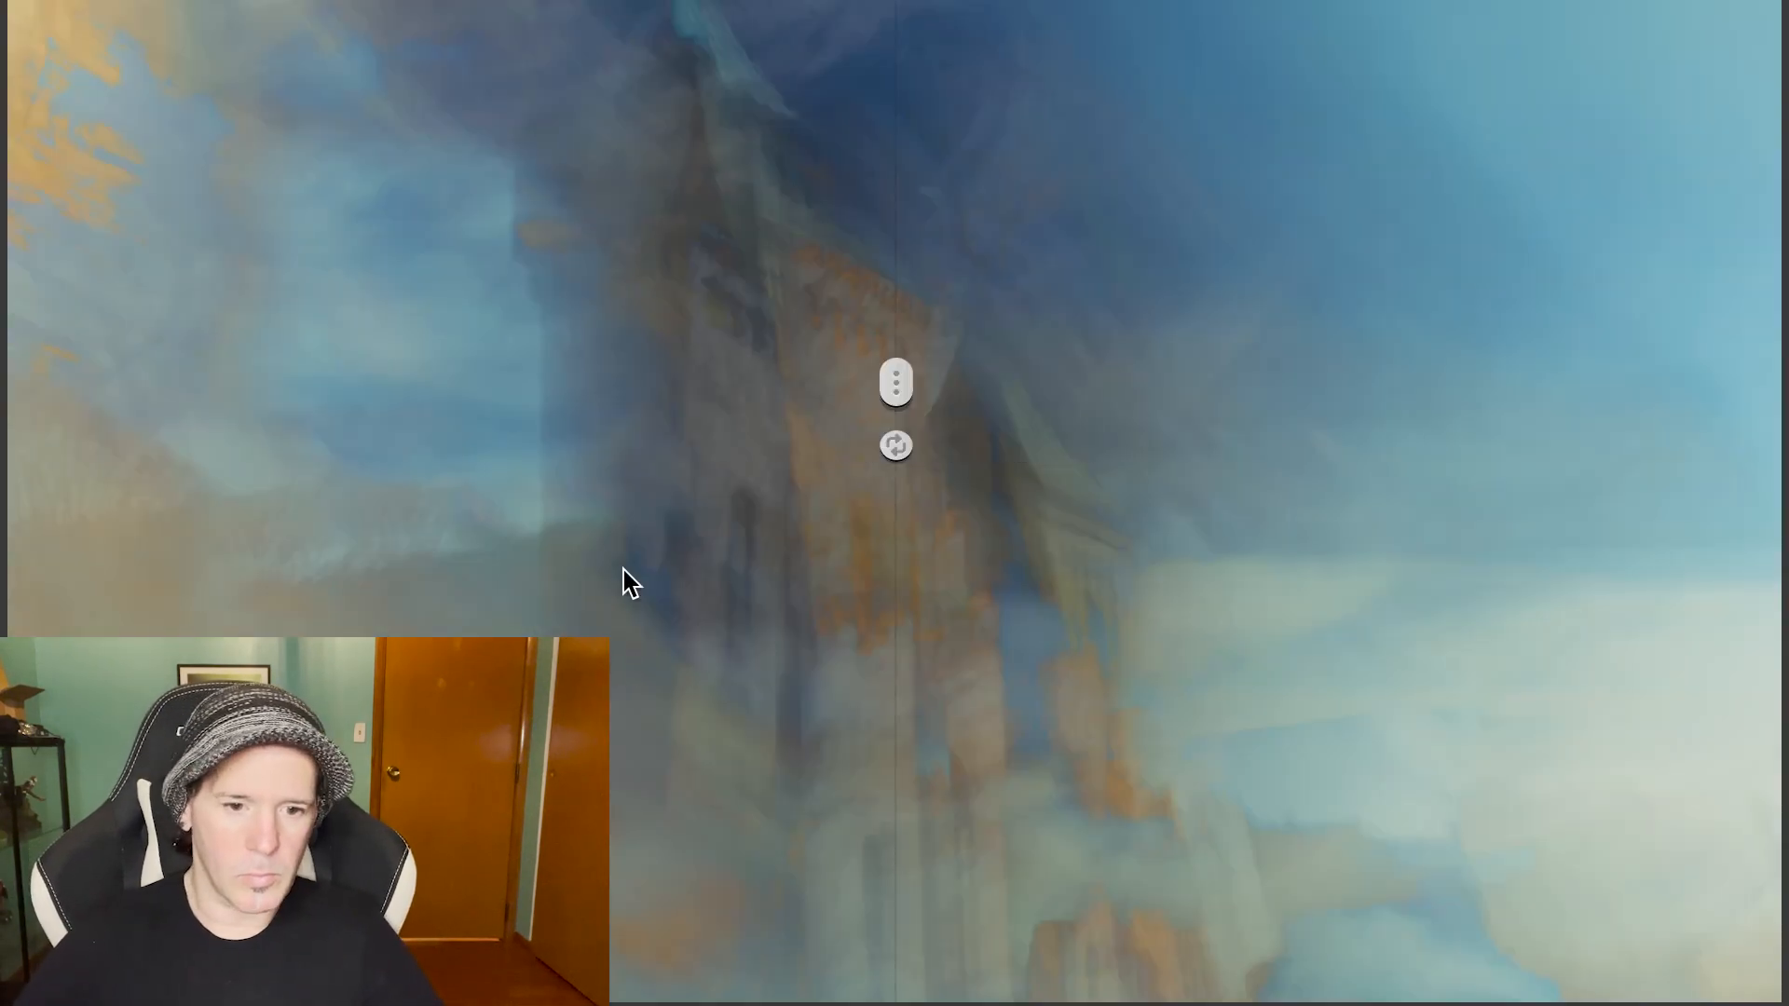
drag(908, 386, 11, 385)
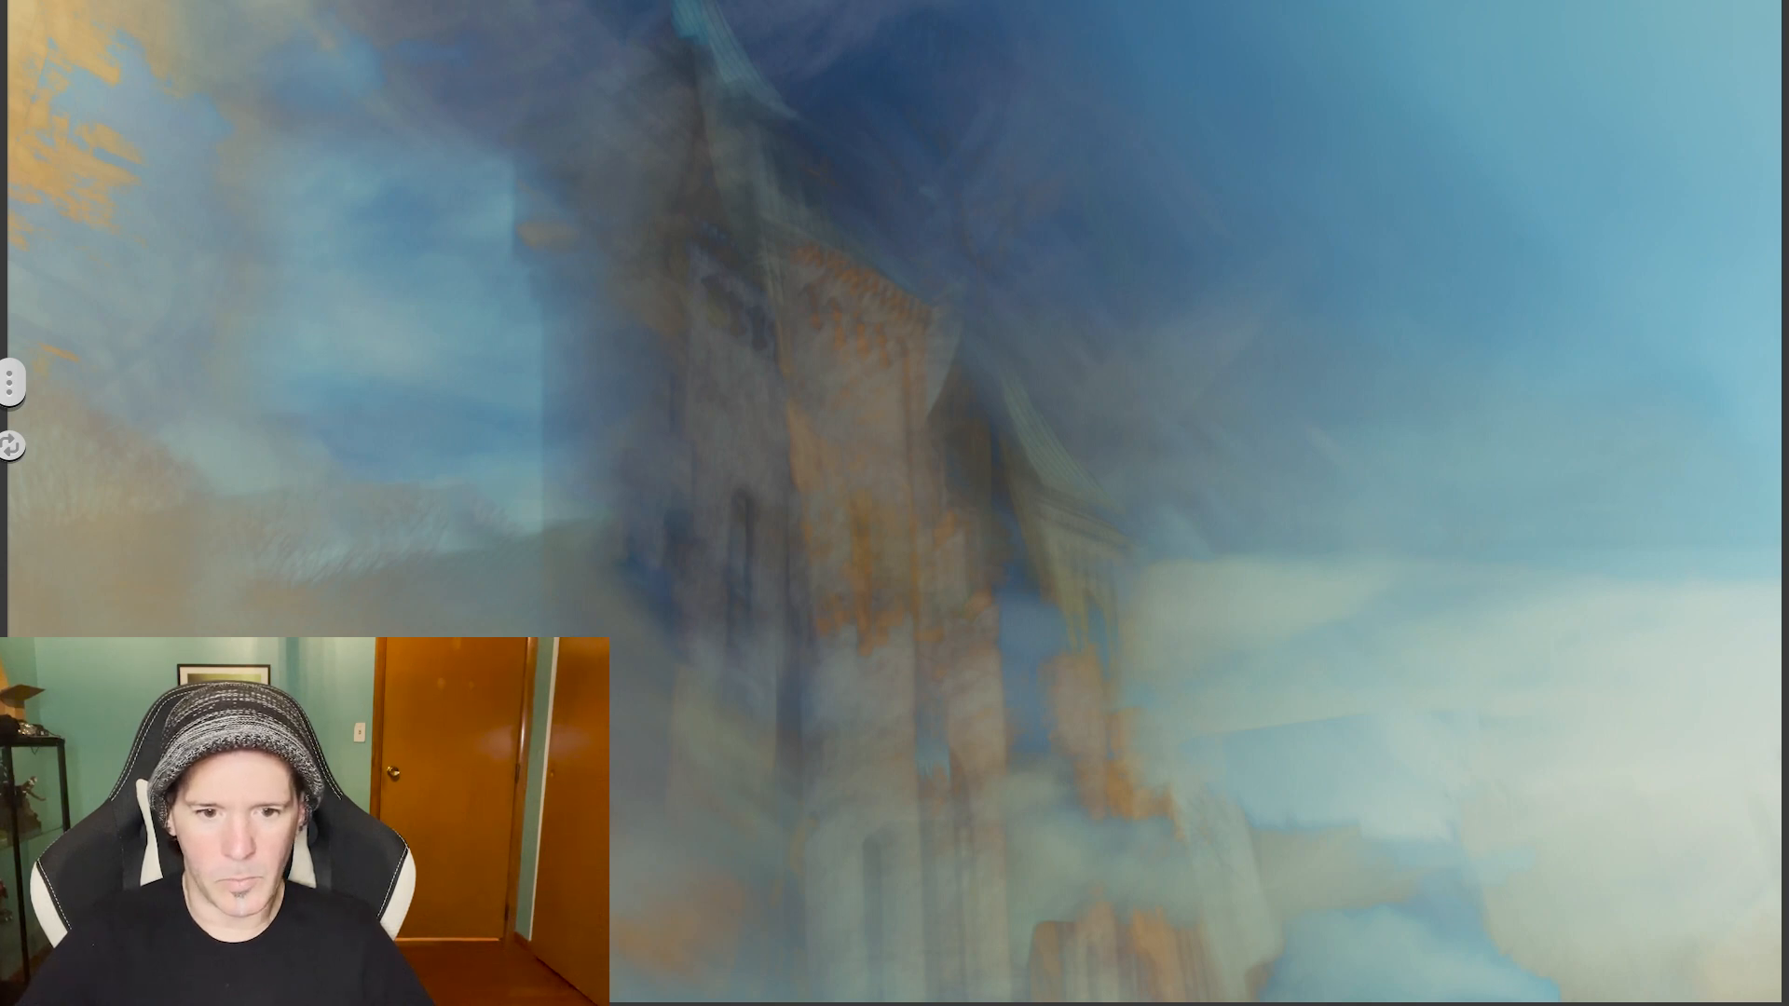
Try different graduated colour tints over the upper sky, including deep blue, green, orange and red
key(ctrl+z)
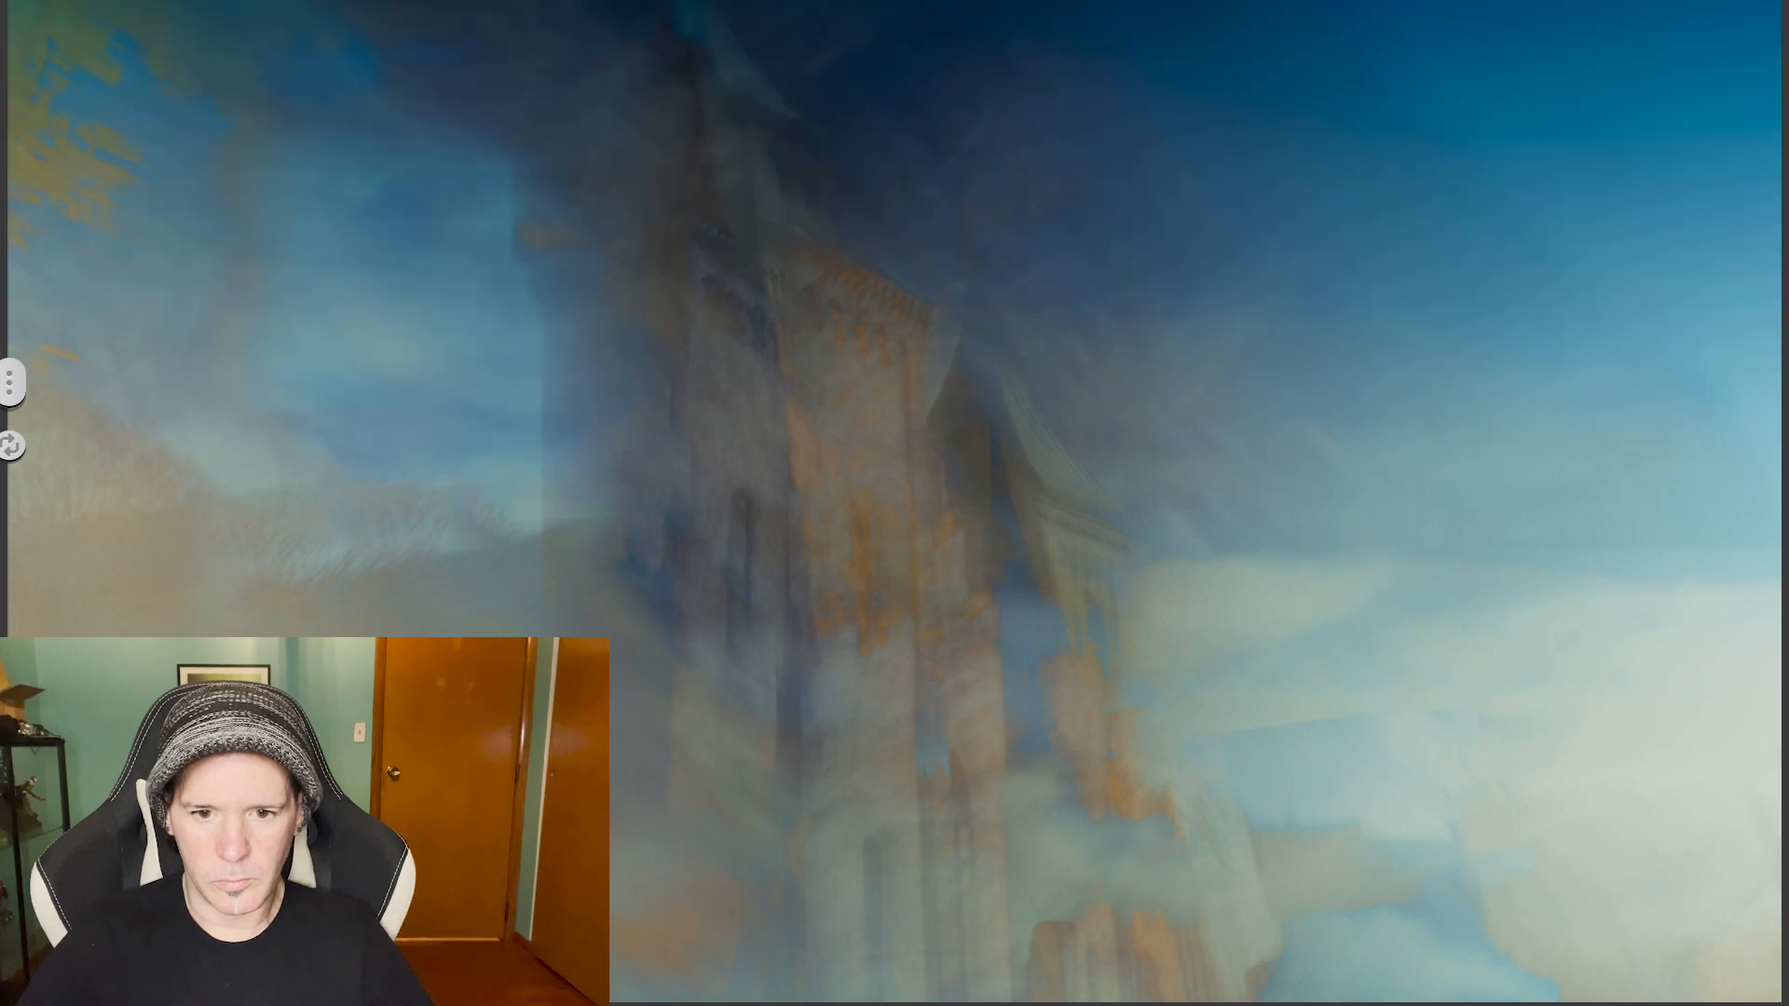
key(ctrl+z)
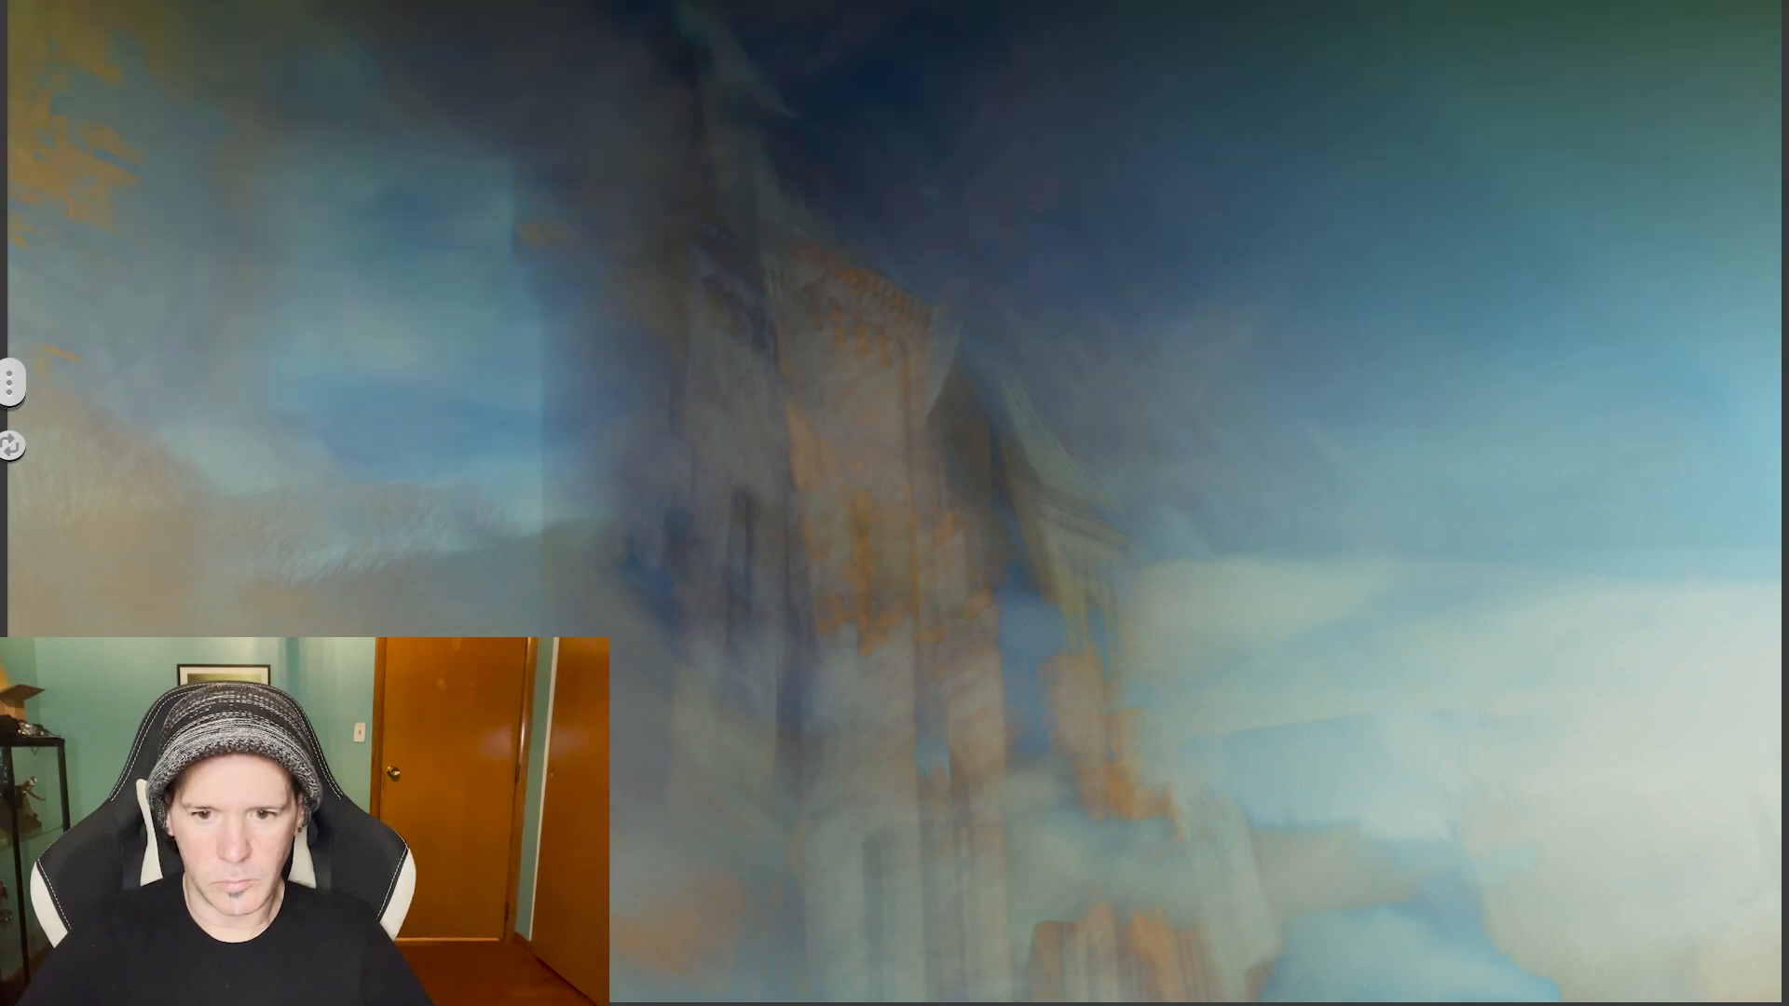
key(shift+plus)
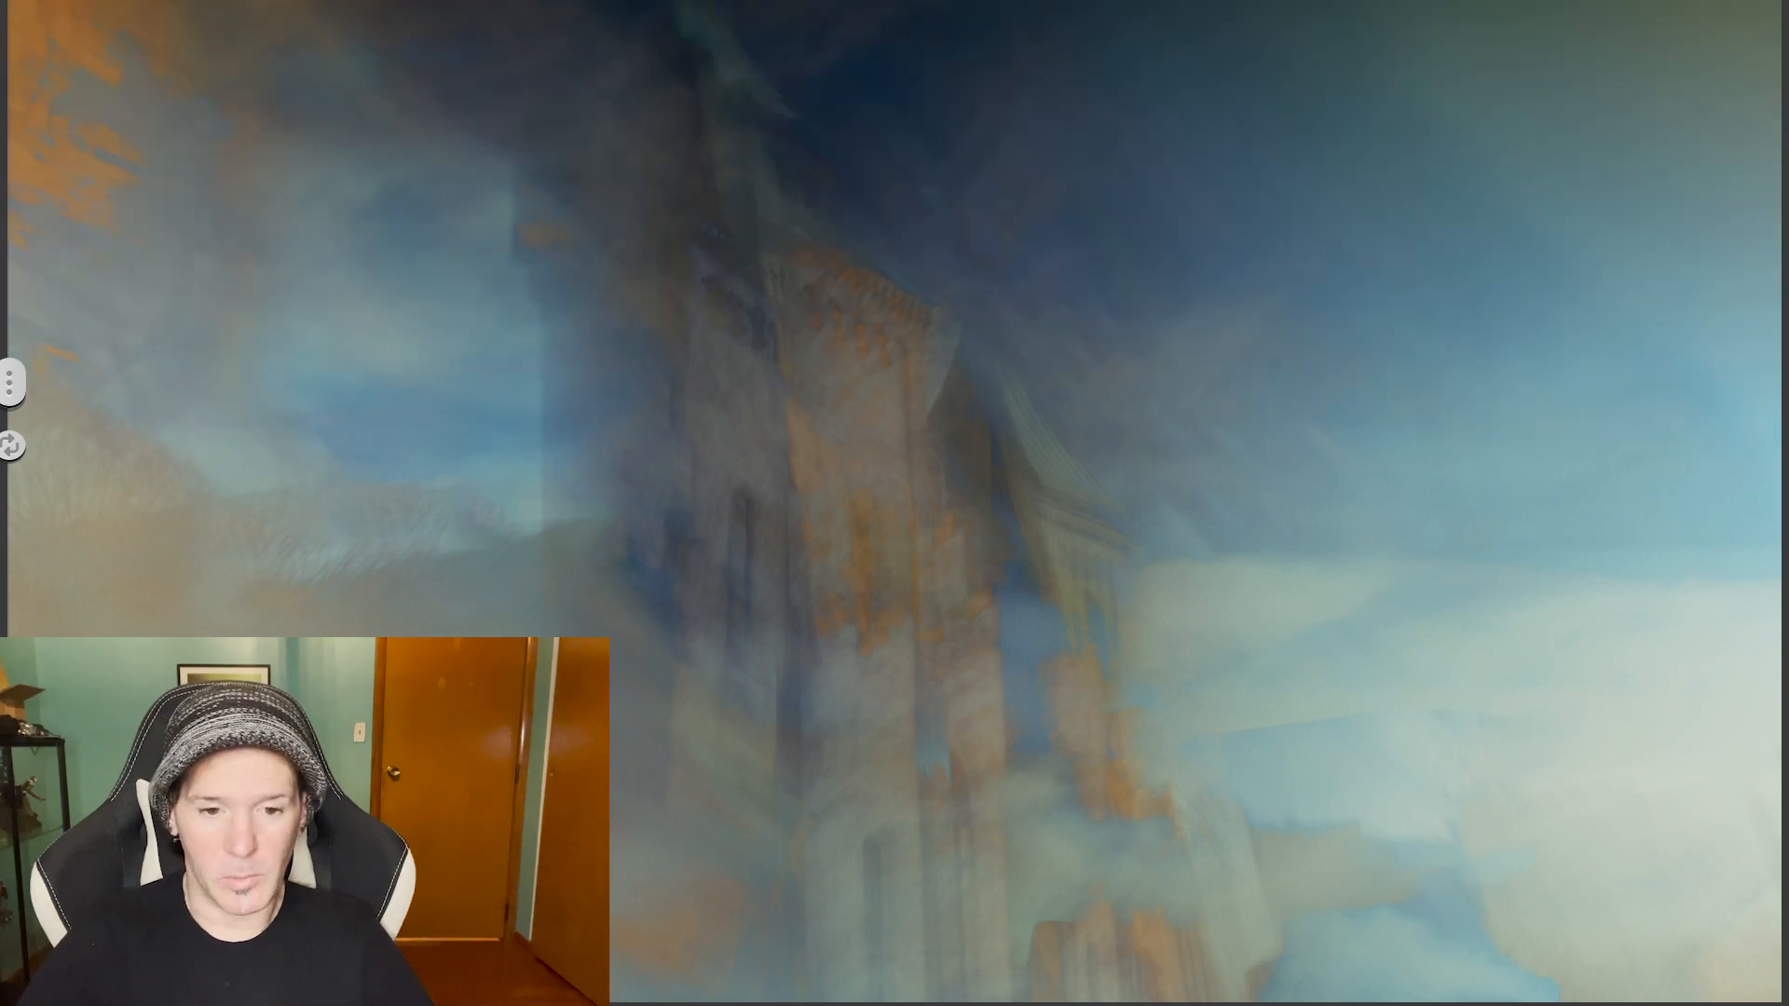
key(shift+plus)
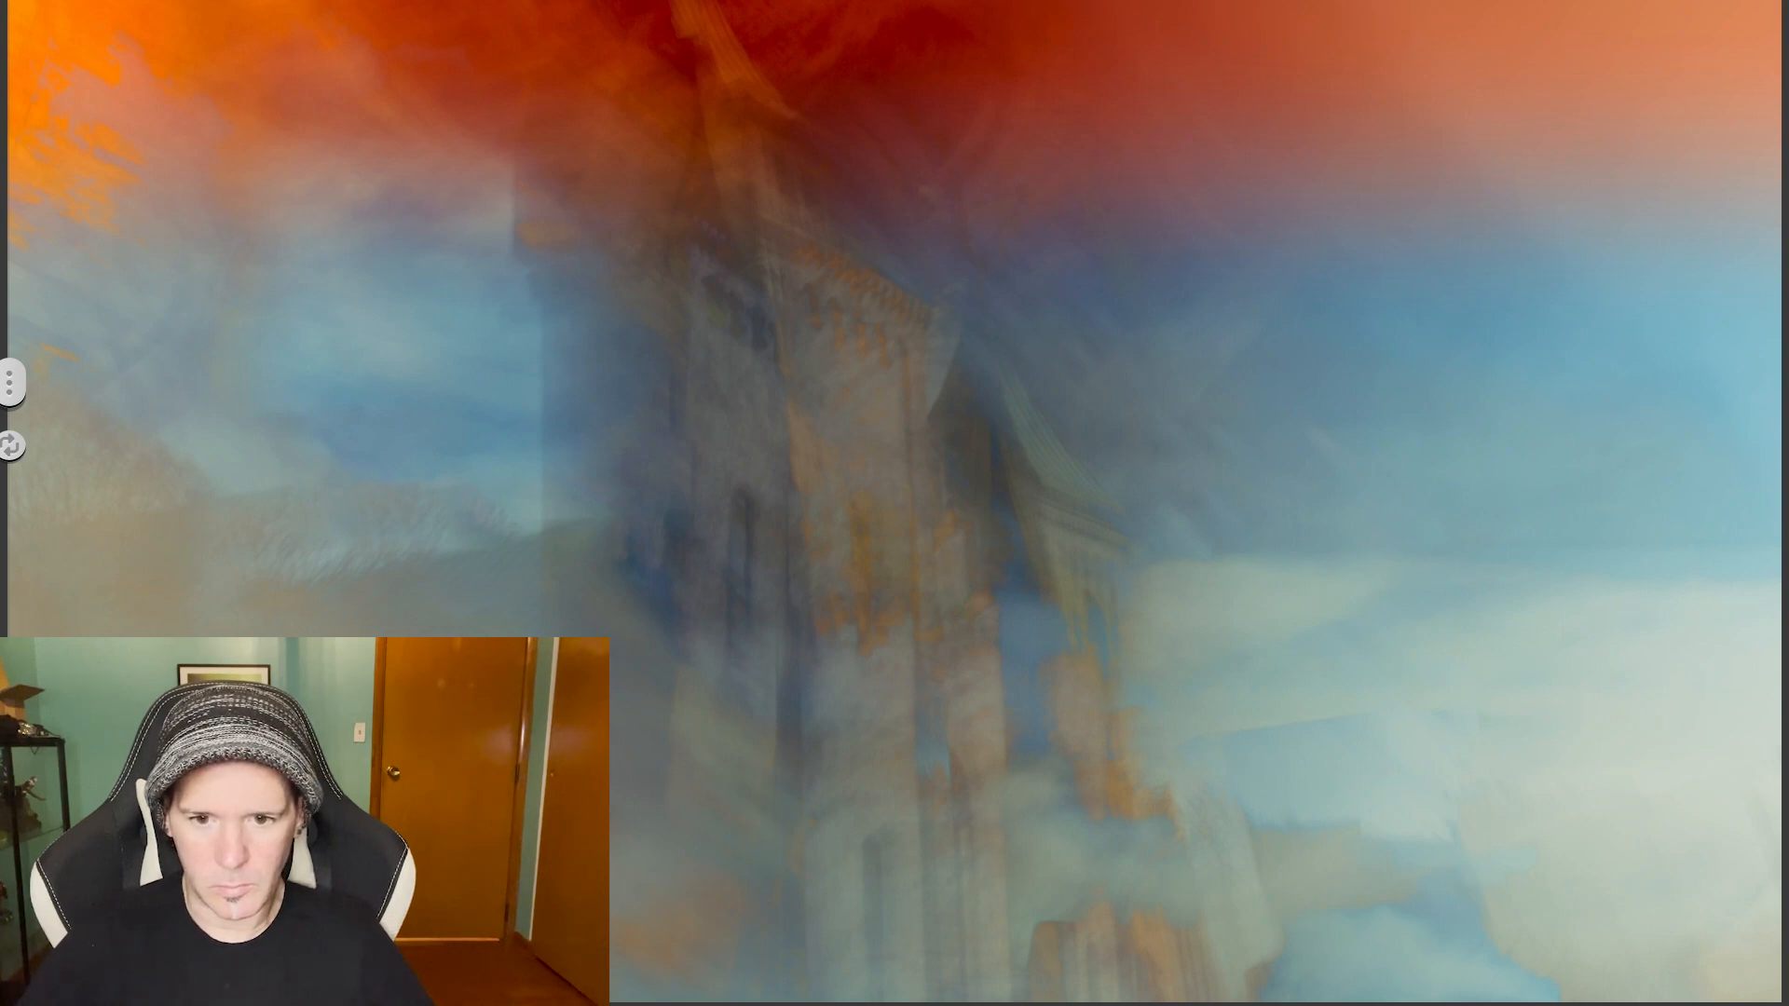
key(ctrl+z)
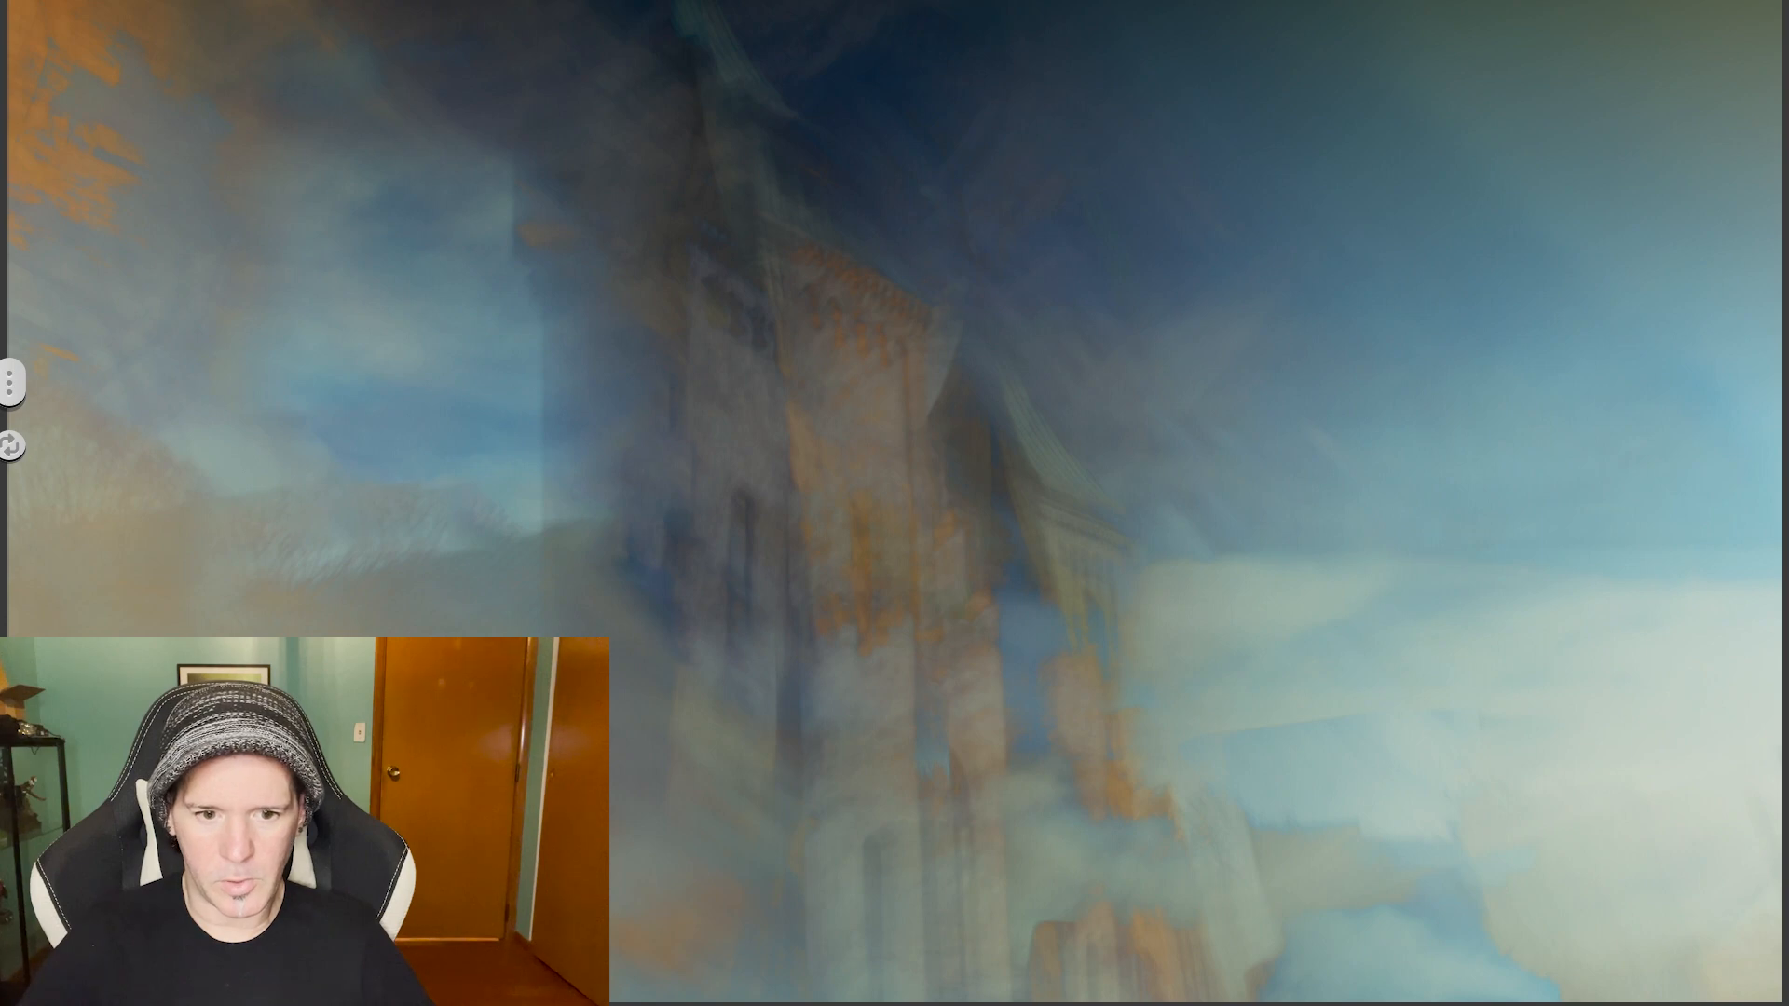
key(ctrl+z)
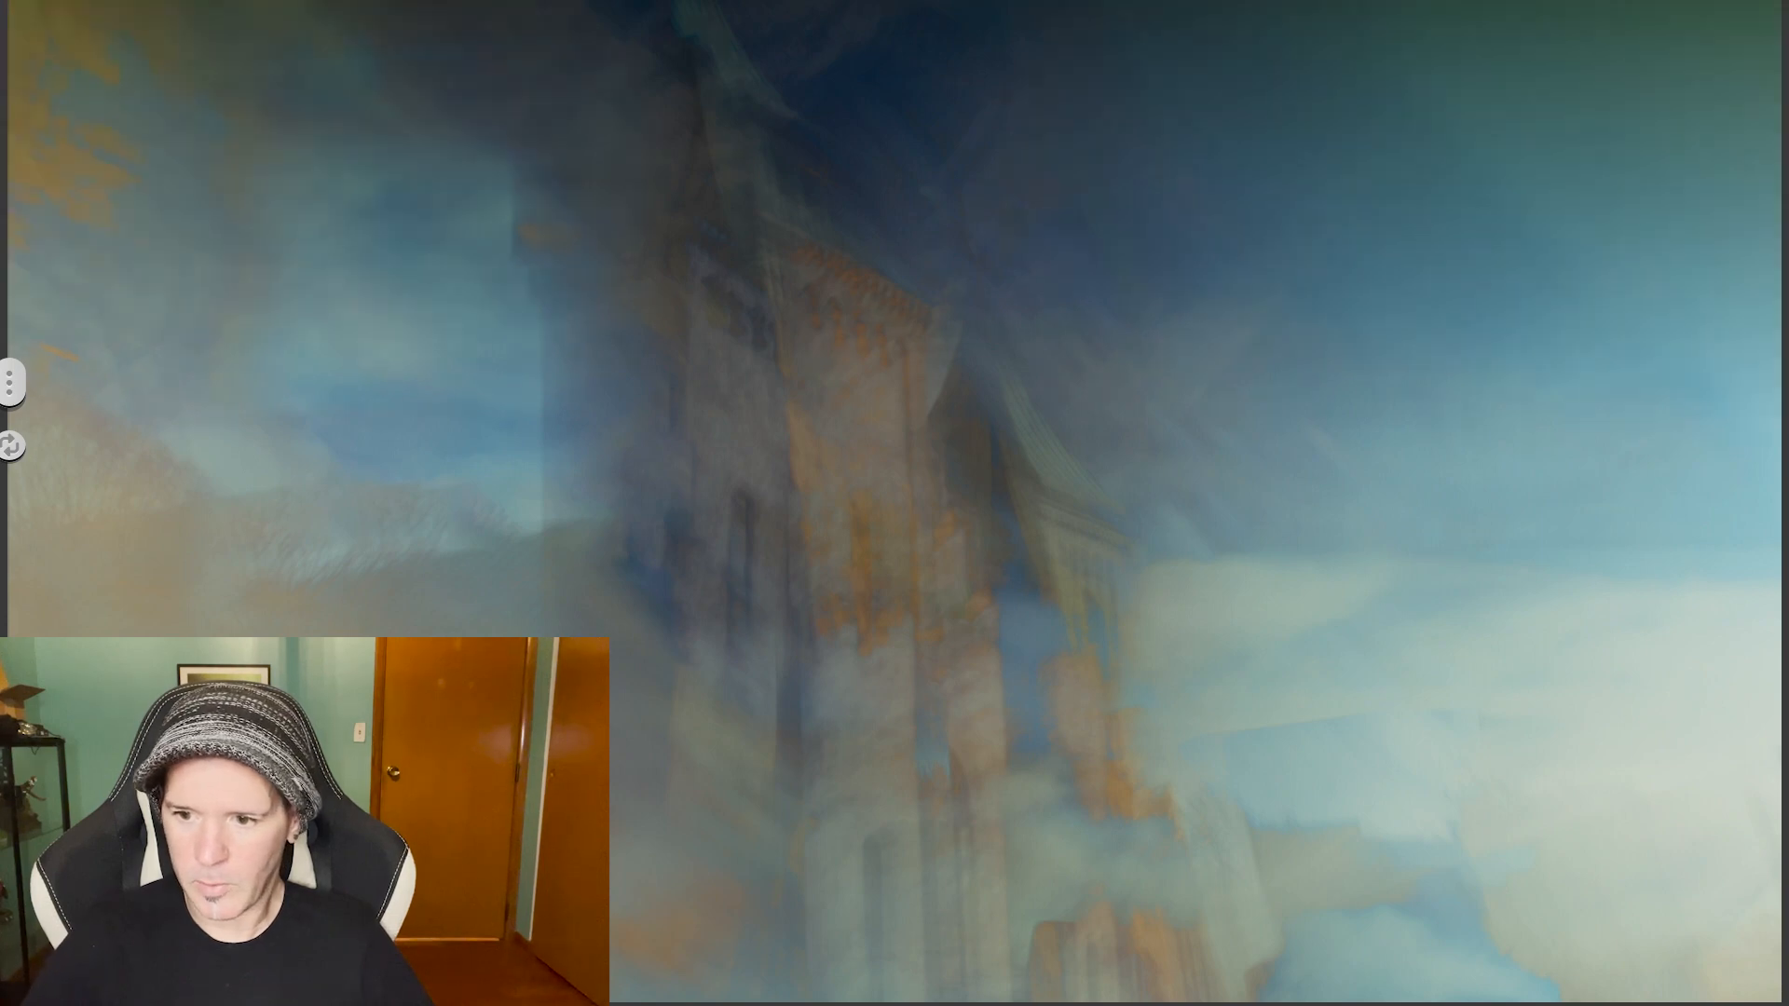
key(ctrl+z)
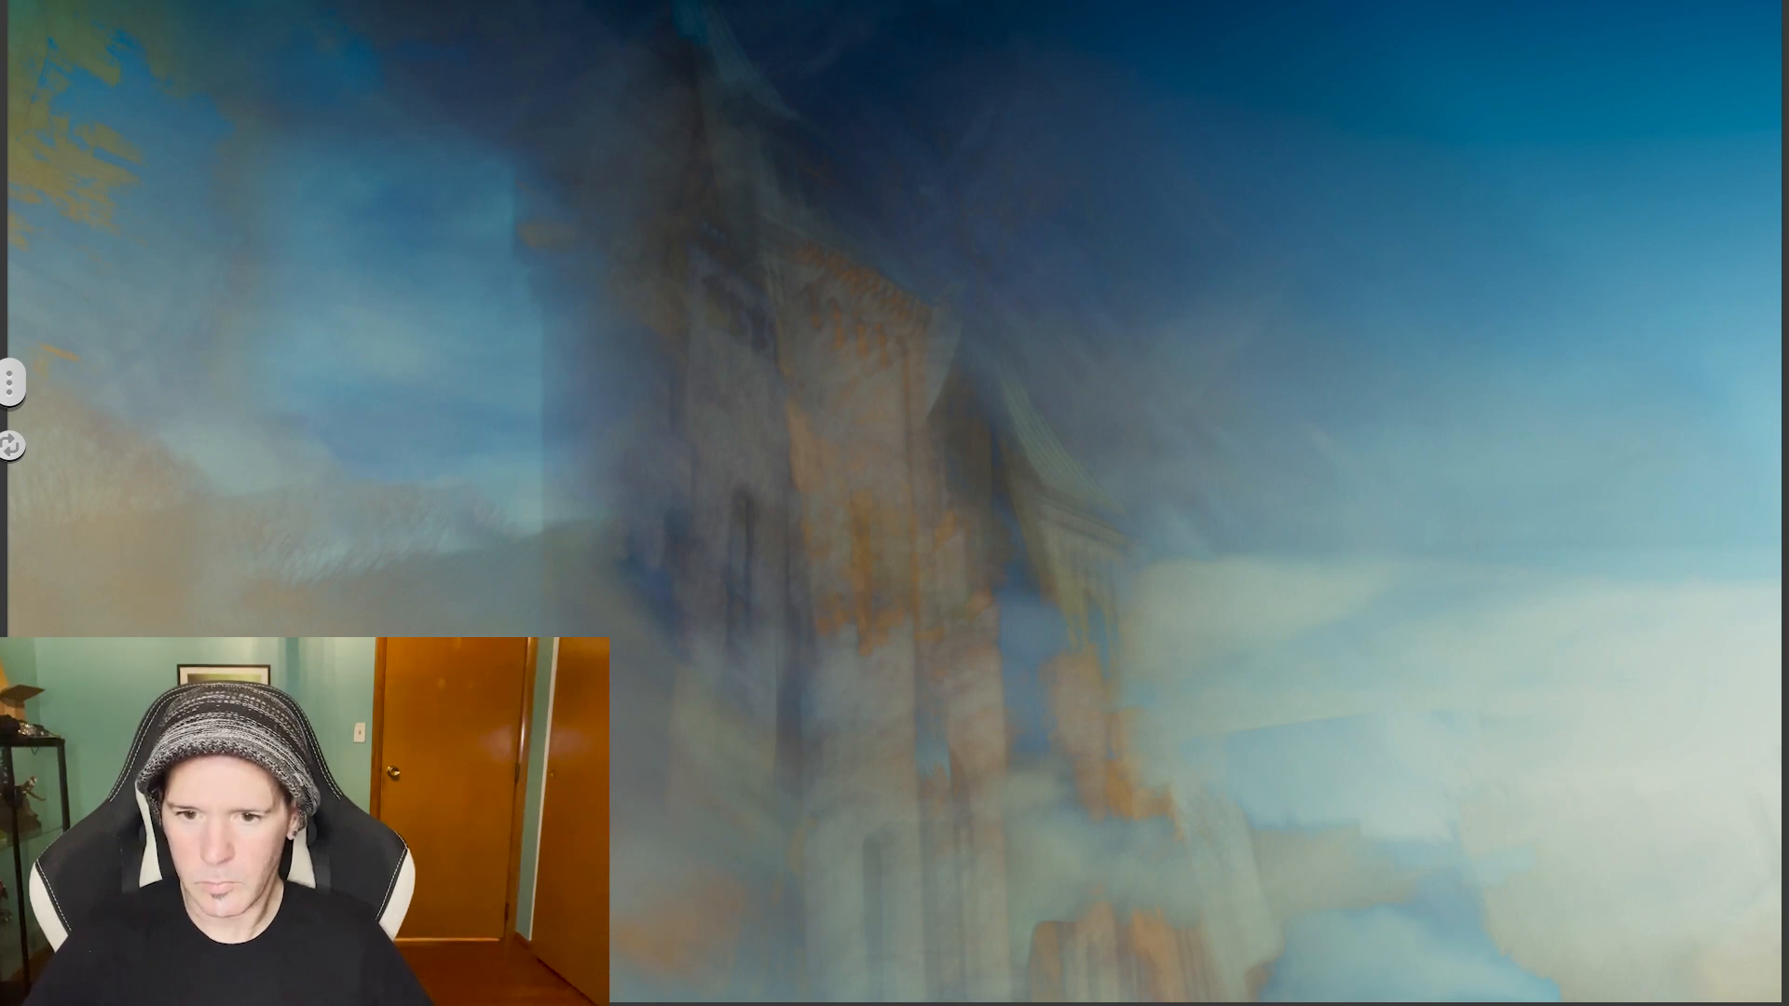
key(ctrl+shift+z)
key(ctrl+z)
key(ctrl+z)
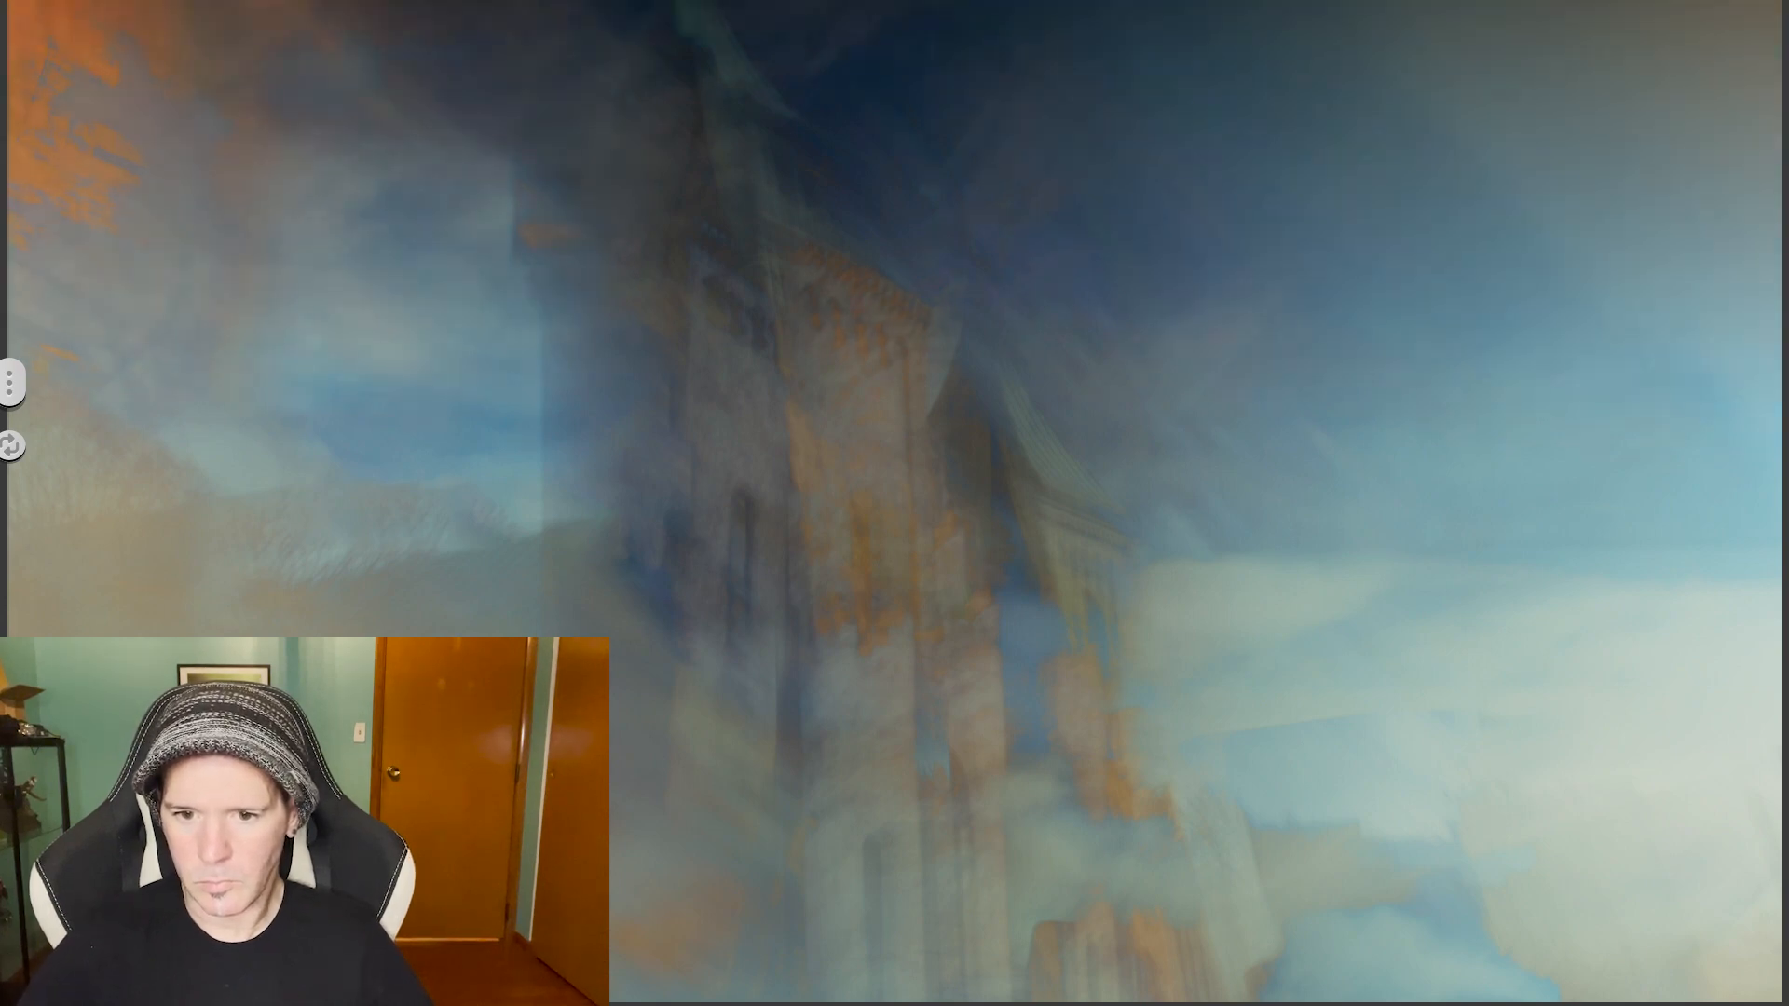
key(ctrl+z)
key(ctrl+z)
key(ctrl+z)
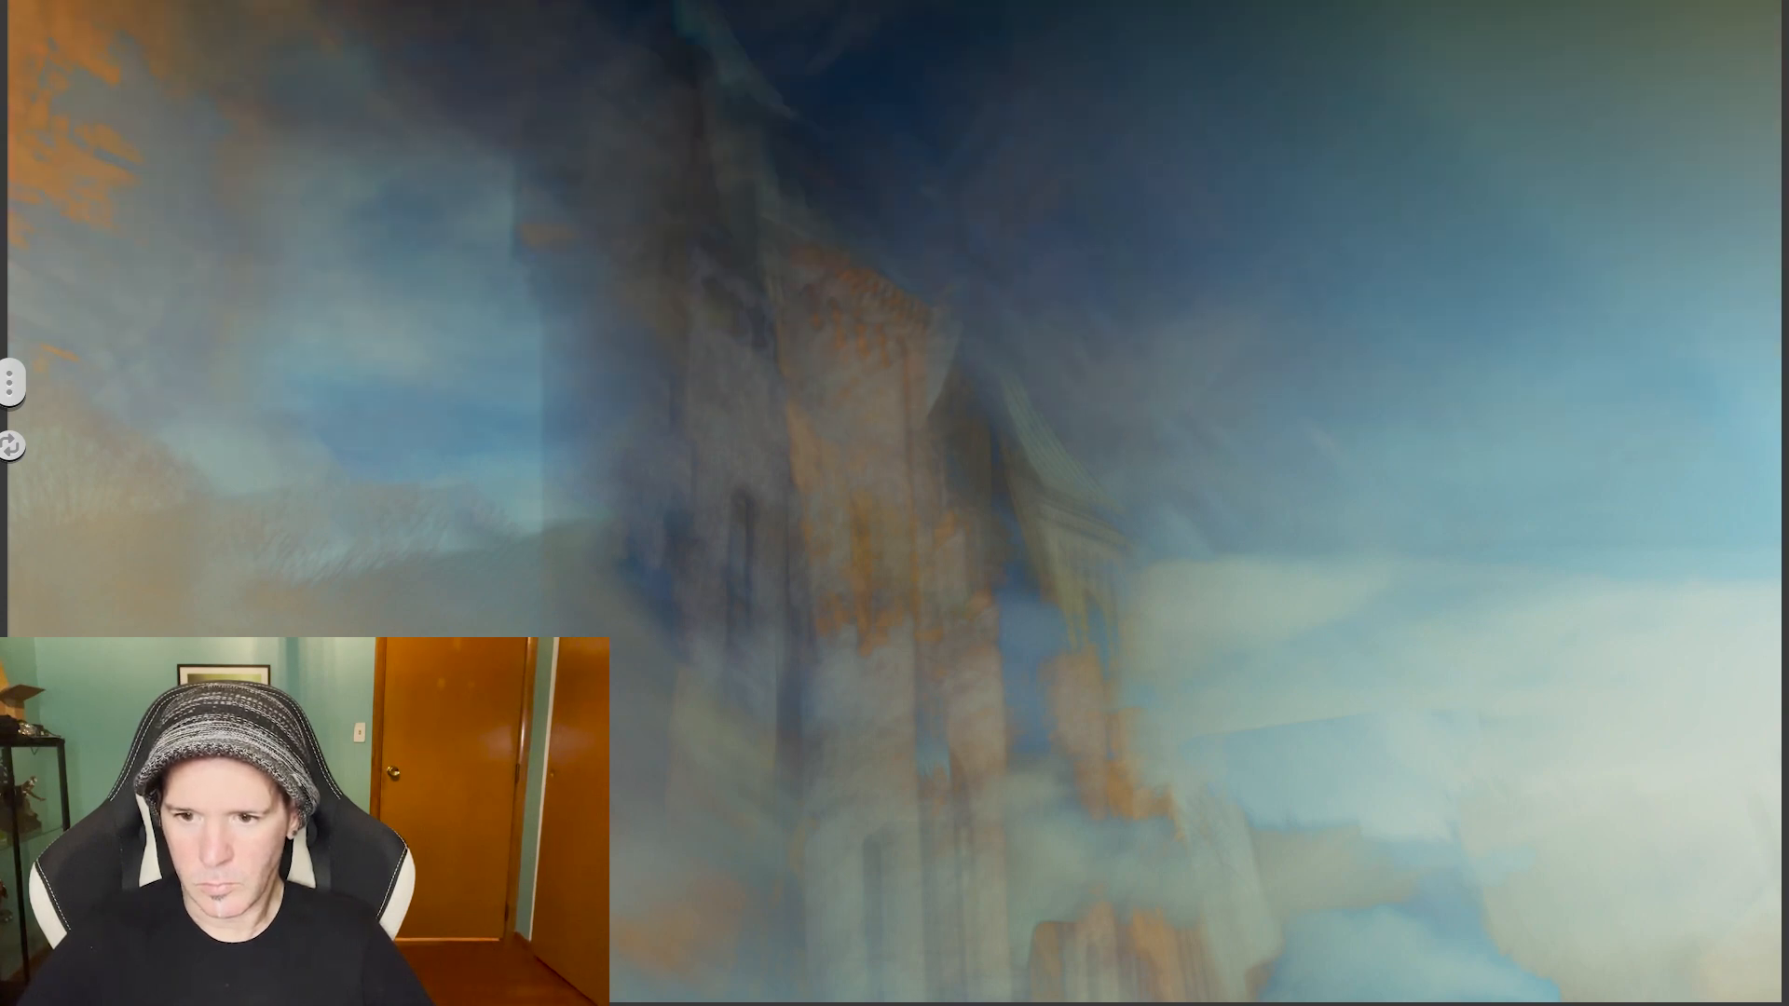
key(ctrl+z)
key(ctrl+z)
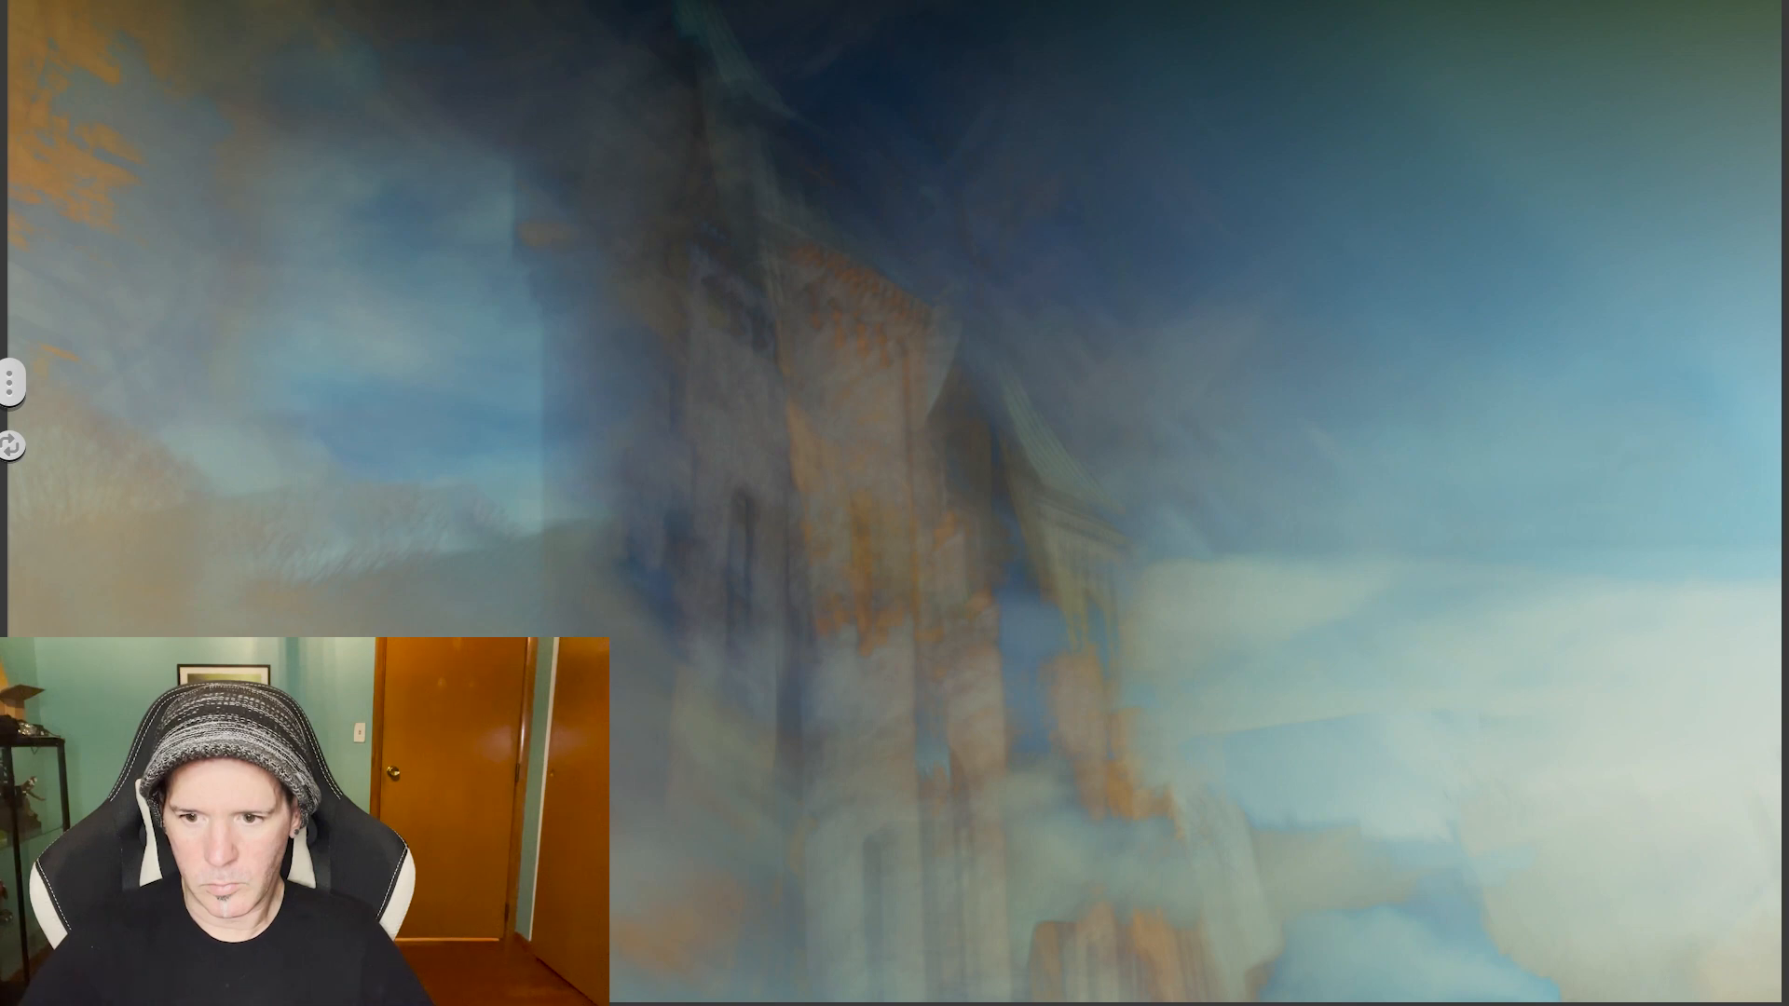
Apply the graduated tint with a blue upper sky and warm orange lower areas, and duplicate the Graduated Filters (CEP 5) layer under its default name
key(ctrl+shift+z)
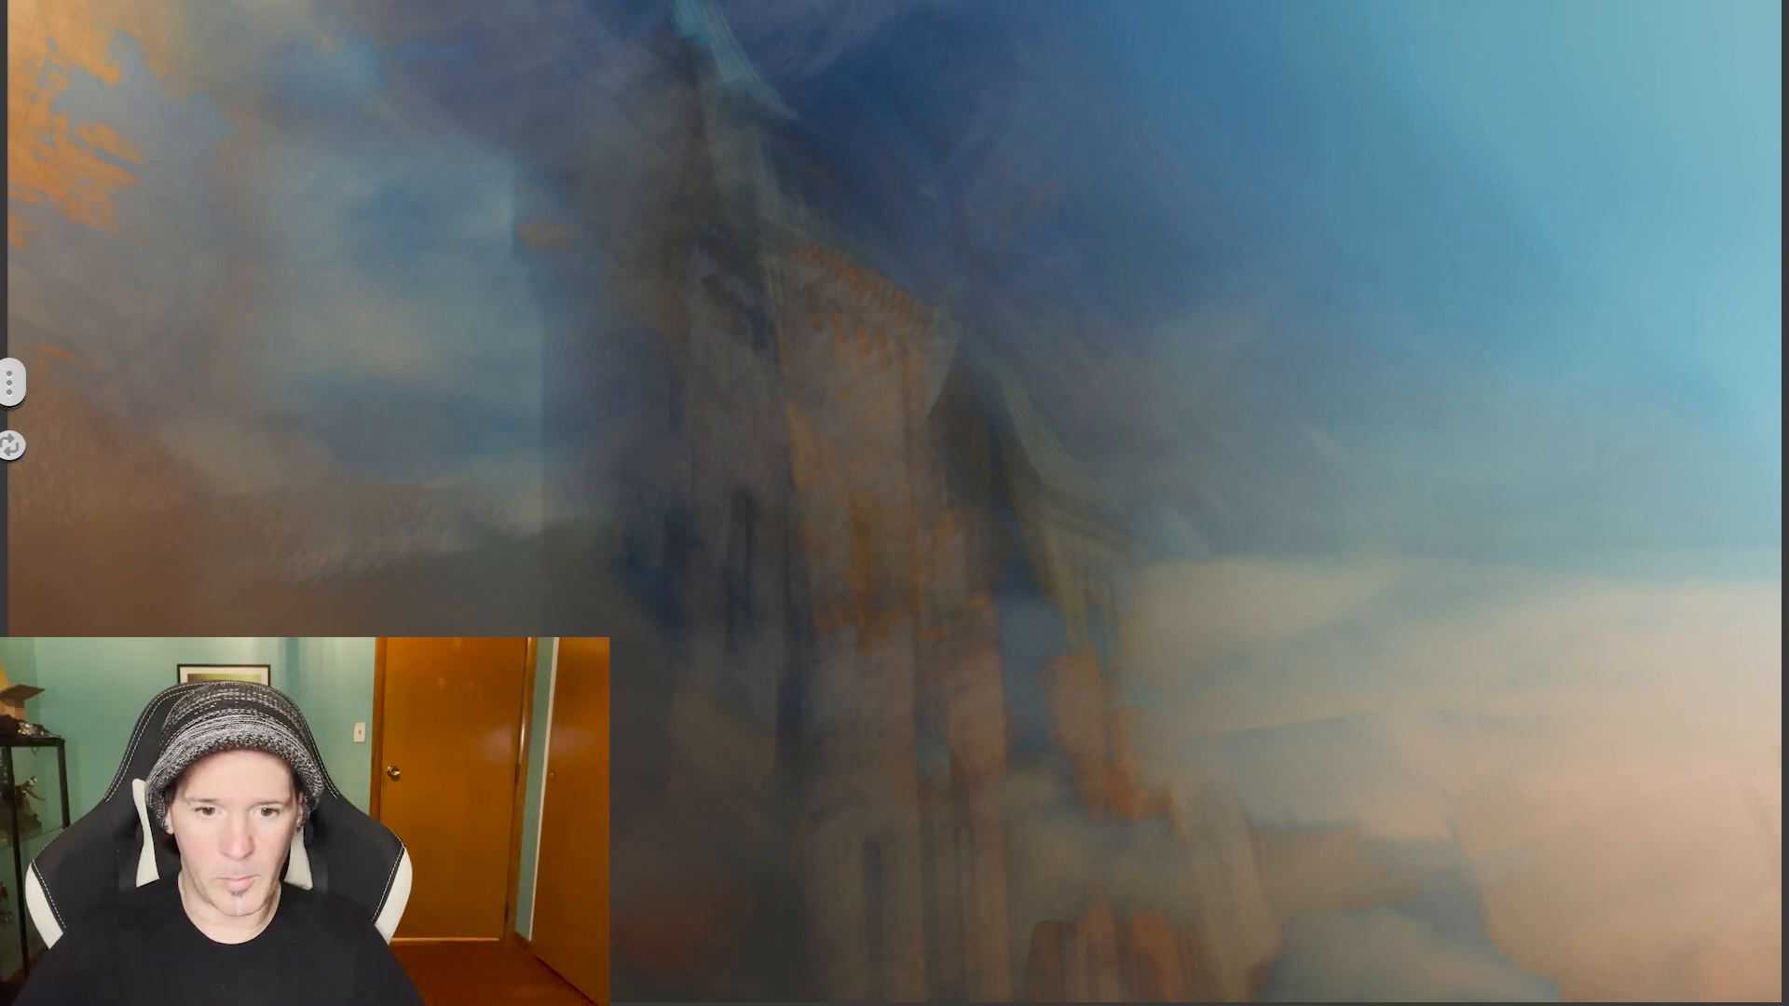
key(Return)
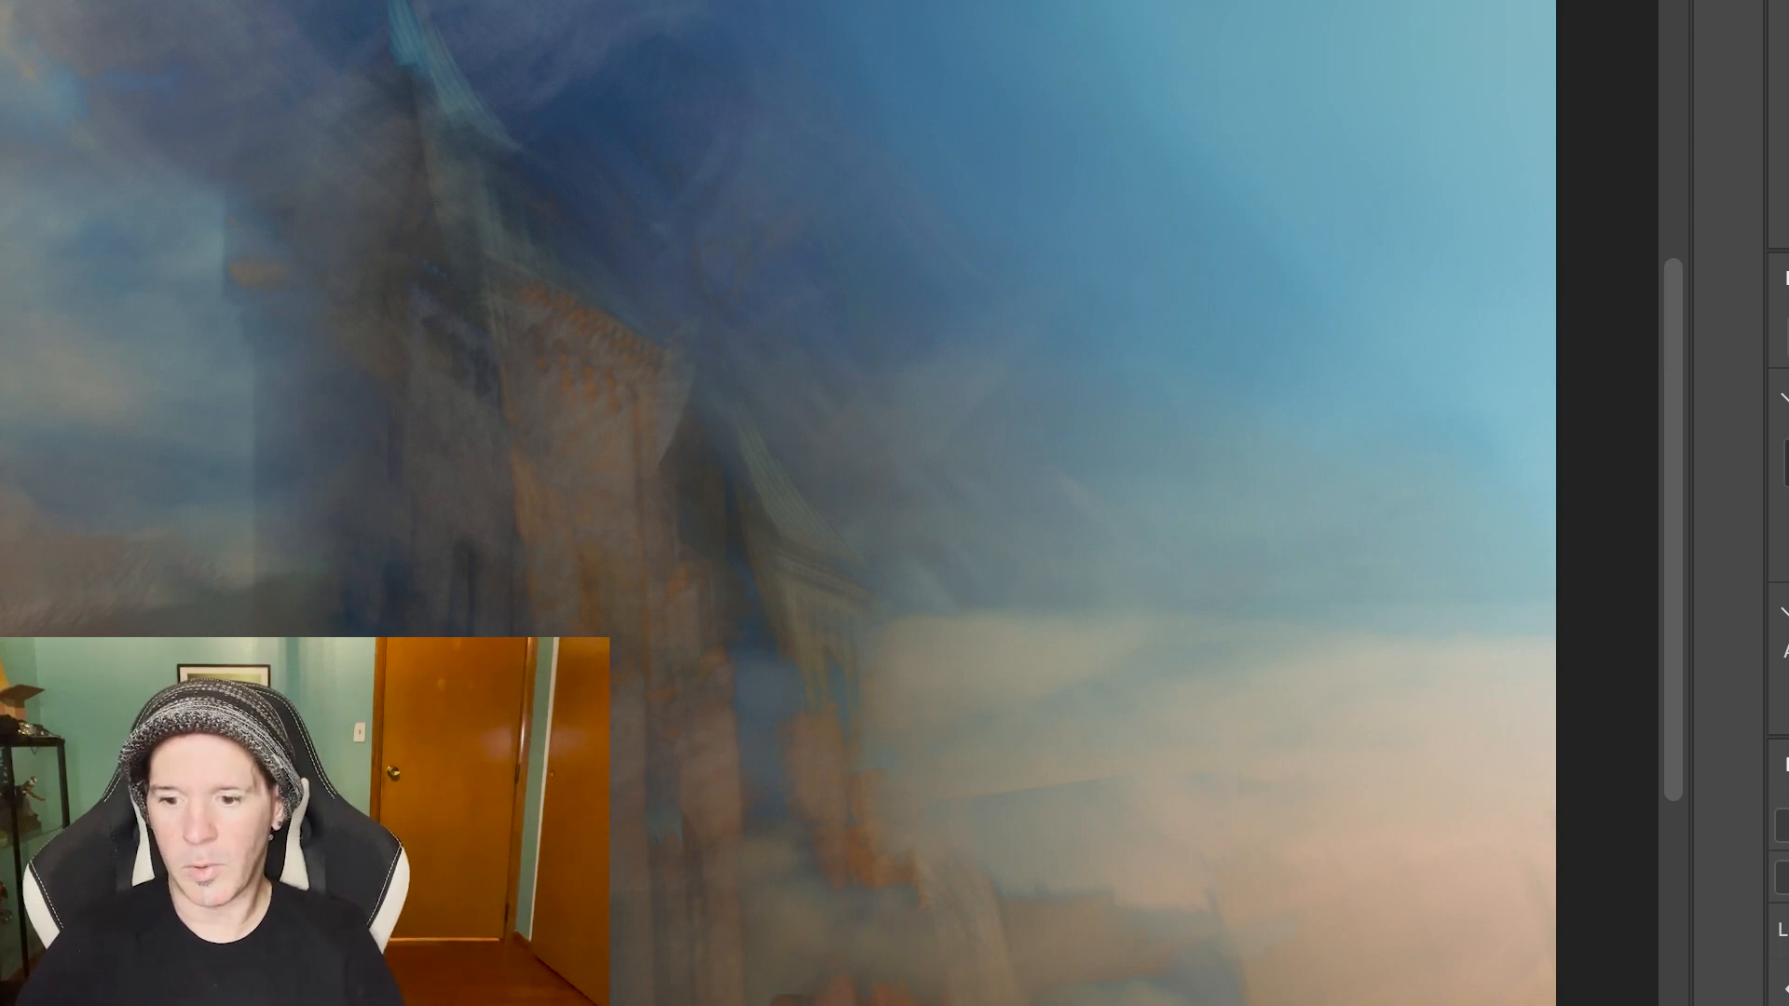
right_click(1788, 976)
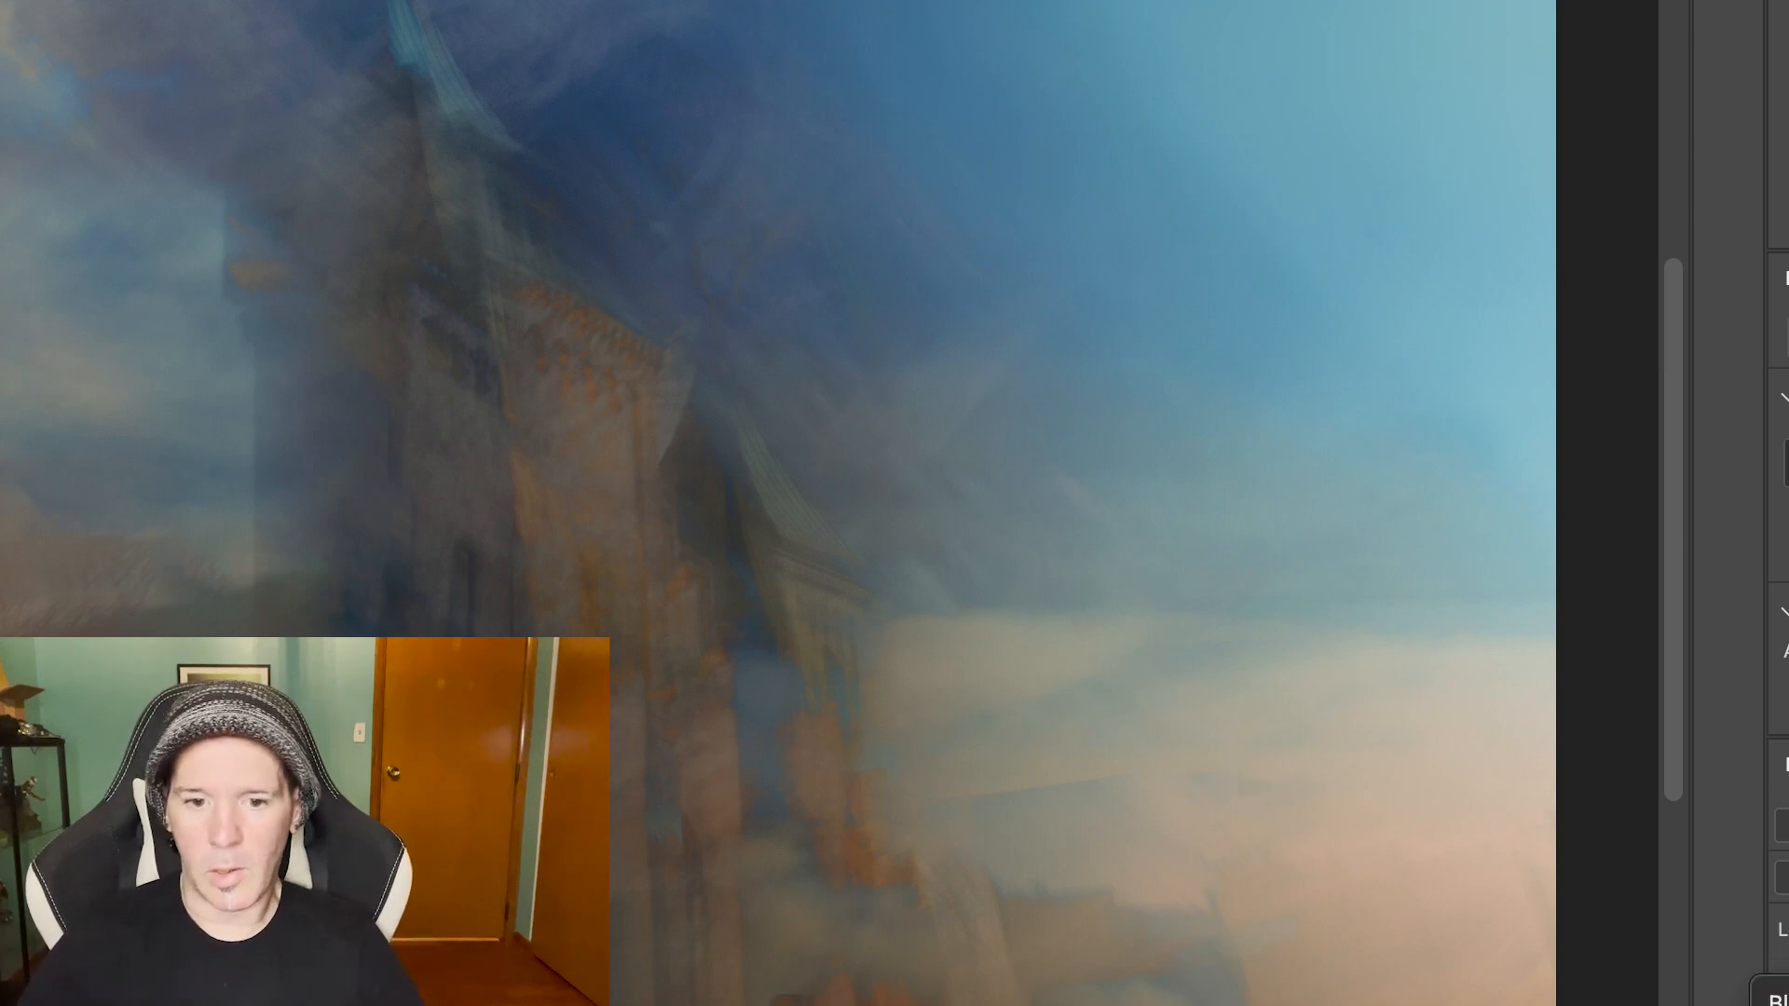
click(1787, 1005)
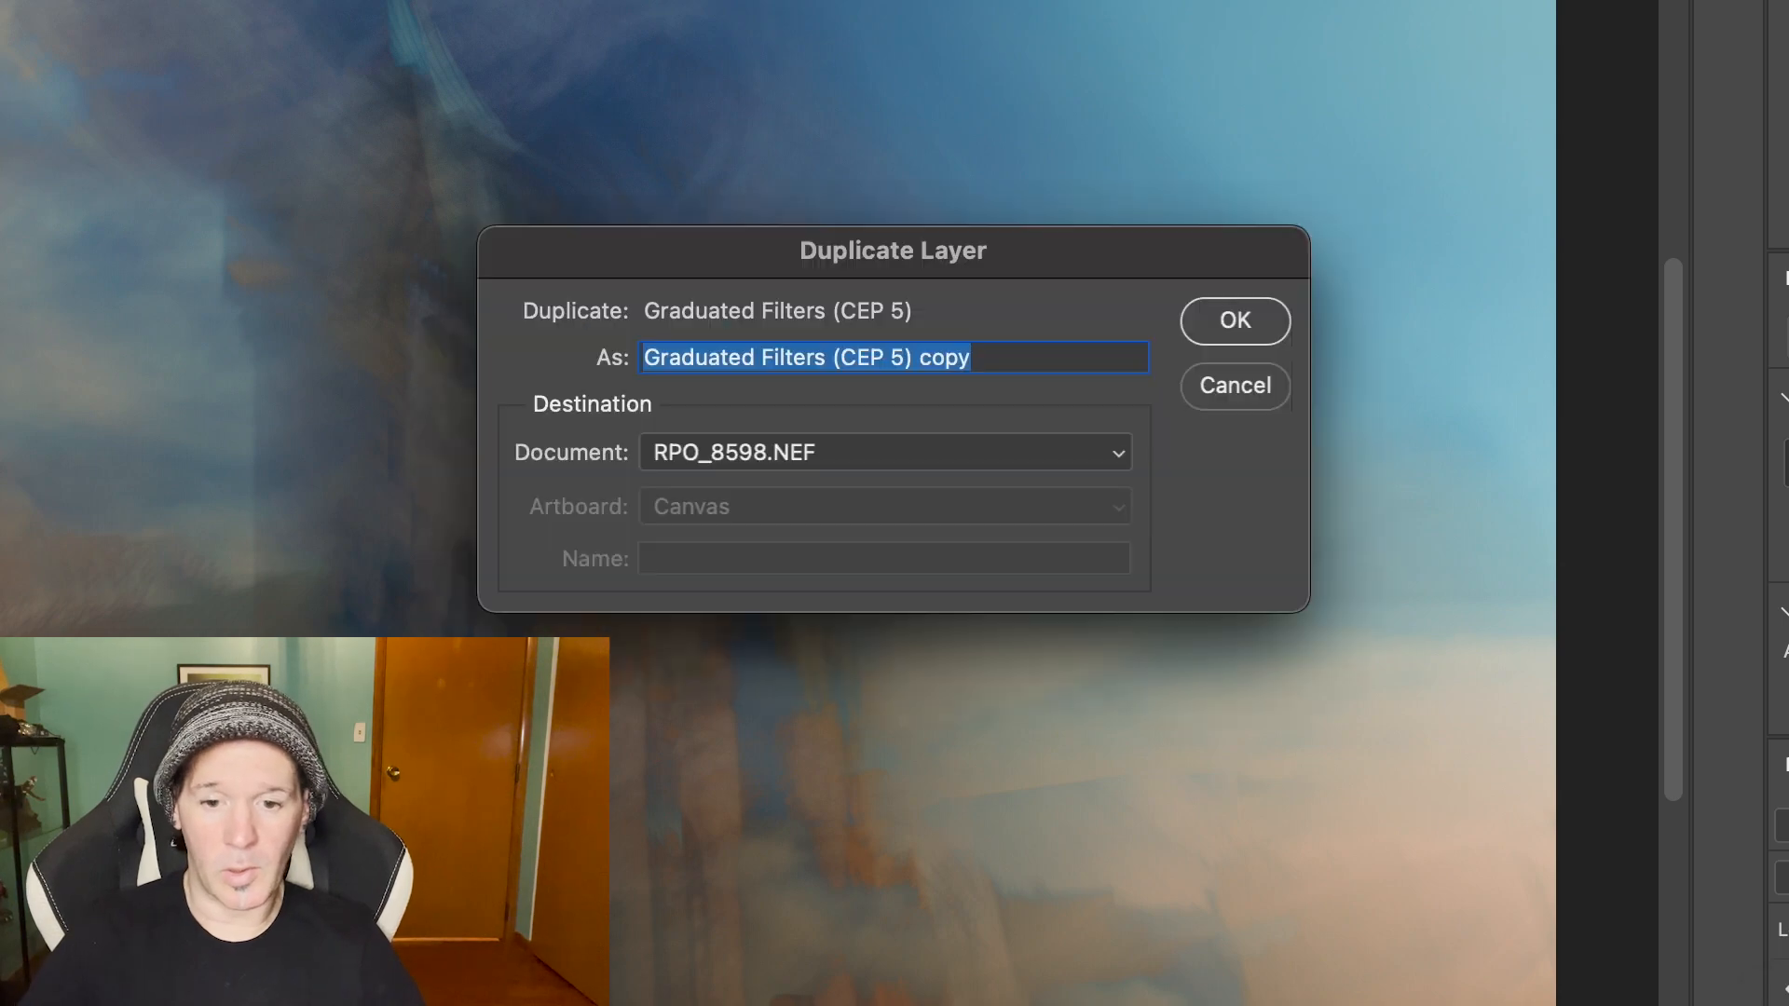
click(1221, 331)
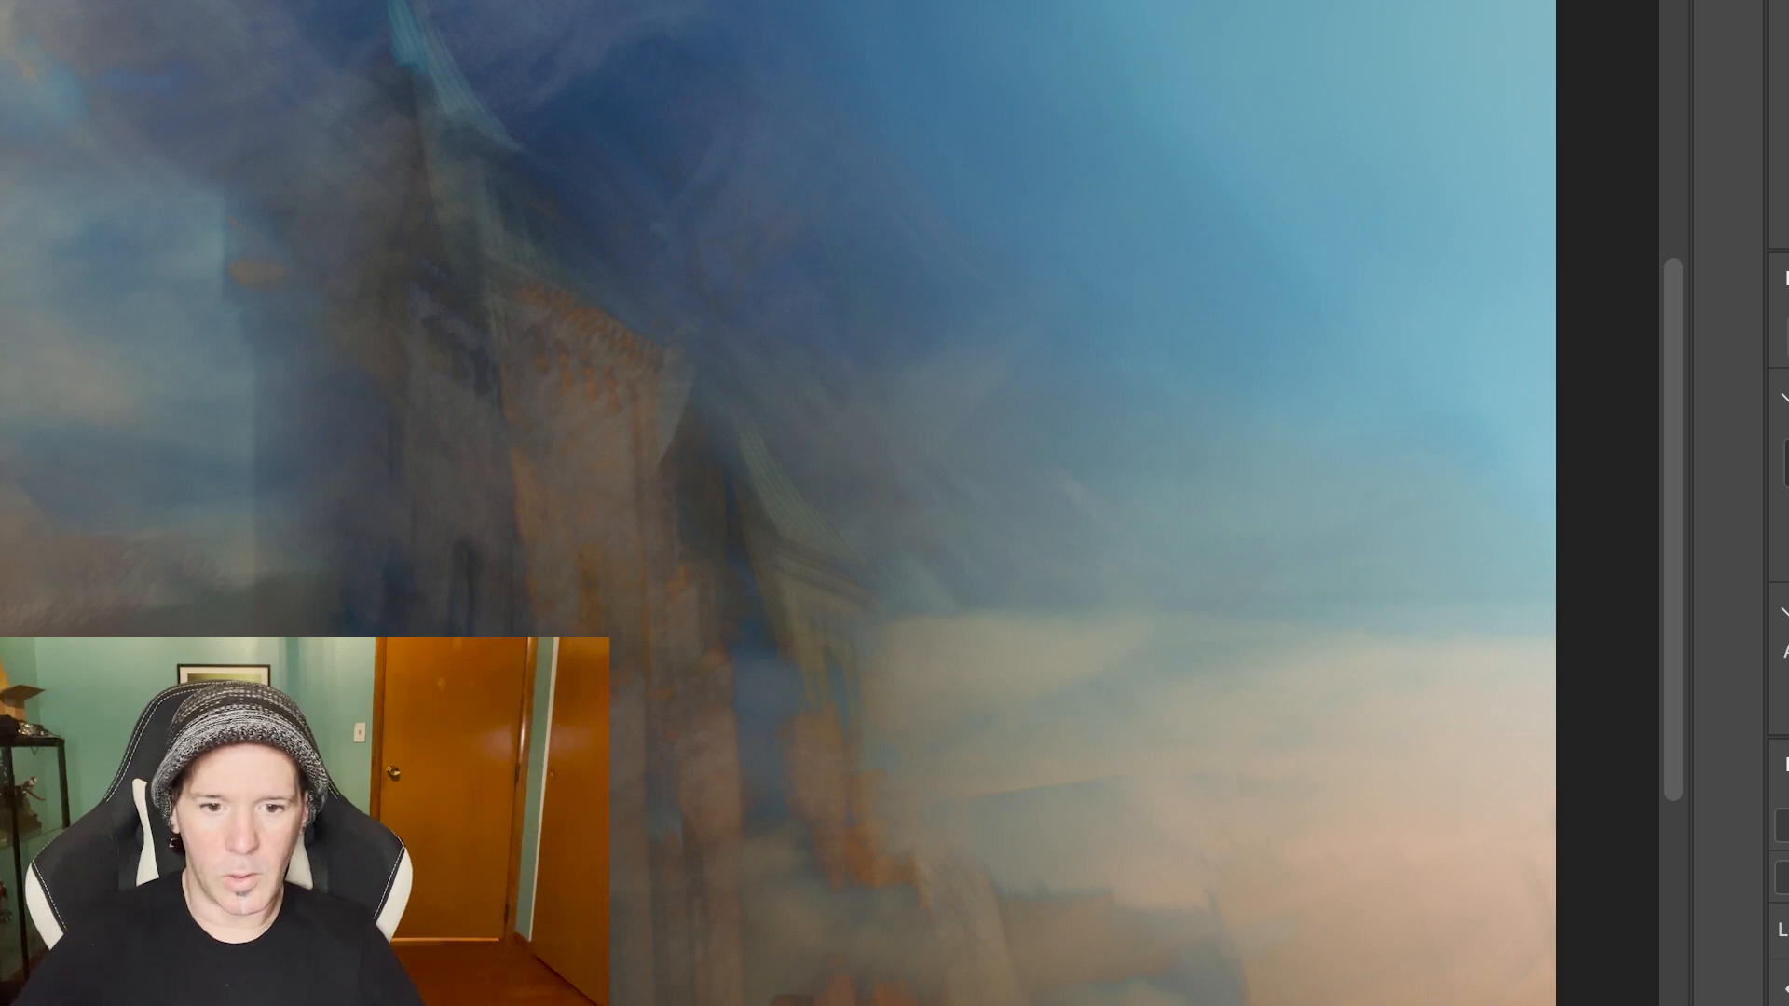
Fill the small selected spot beside the tower using the Fill command's current settings and clear the selection
click(0, 0)
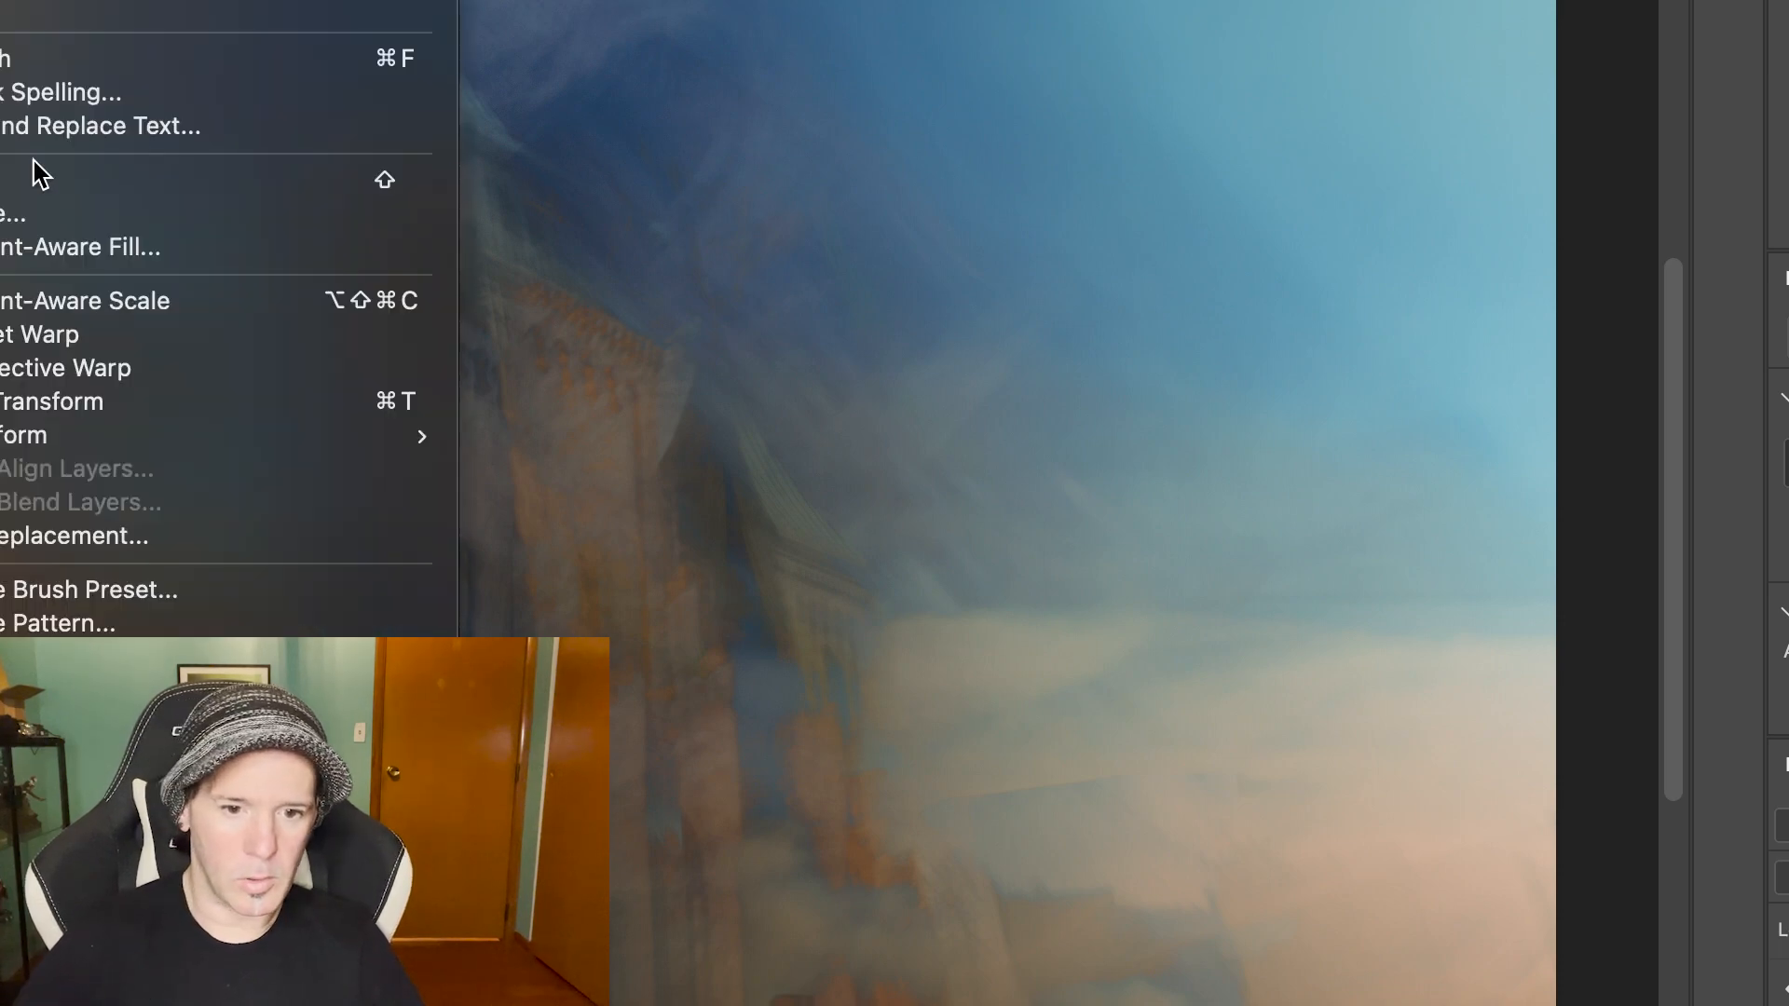
click(10, 179)
key(Return)
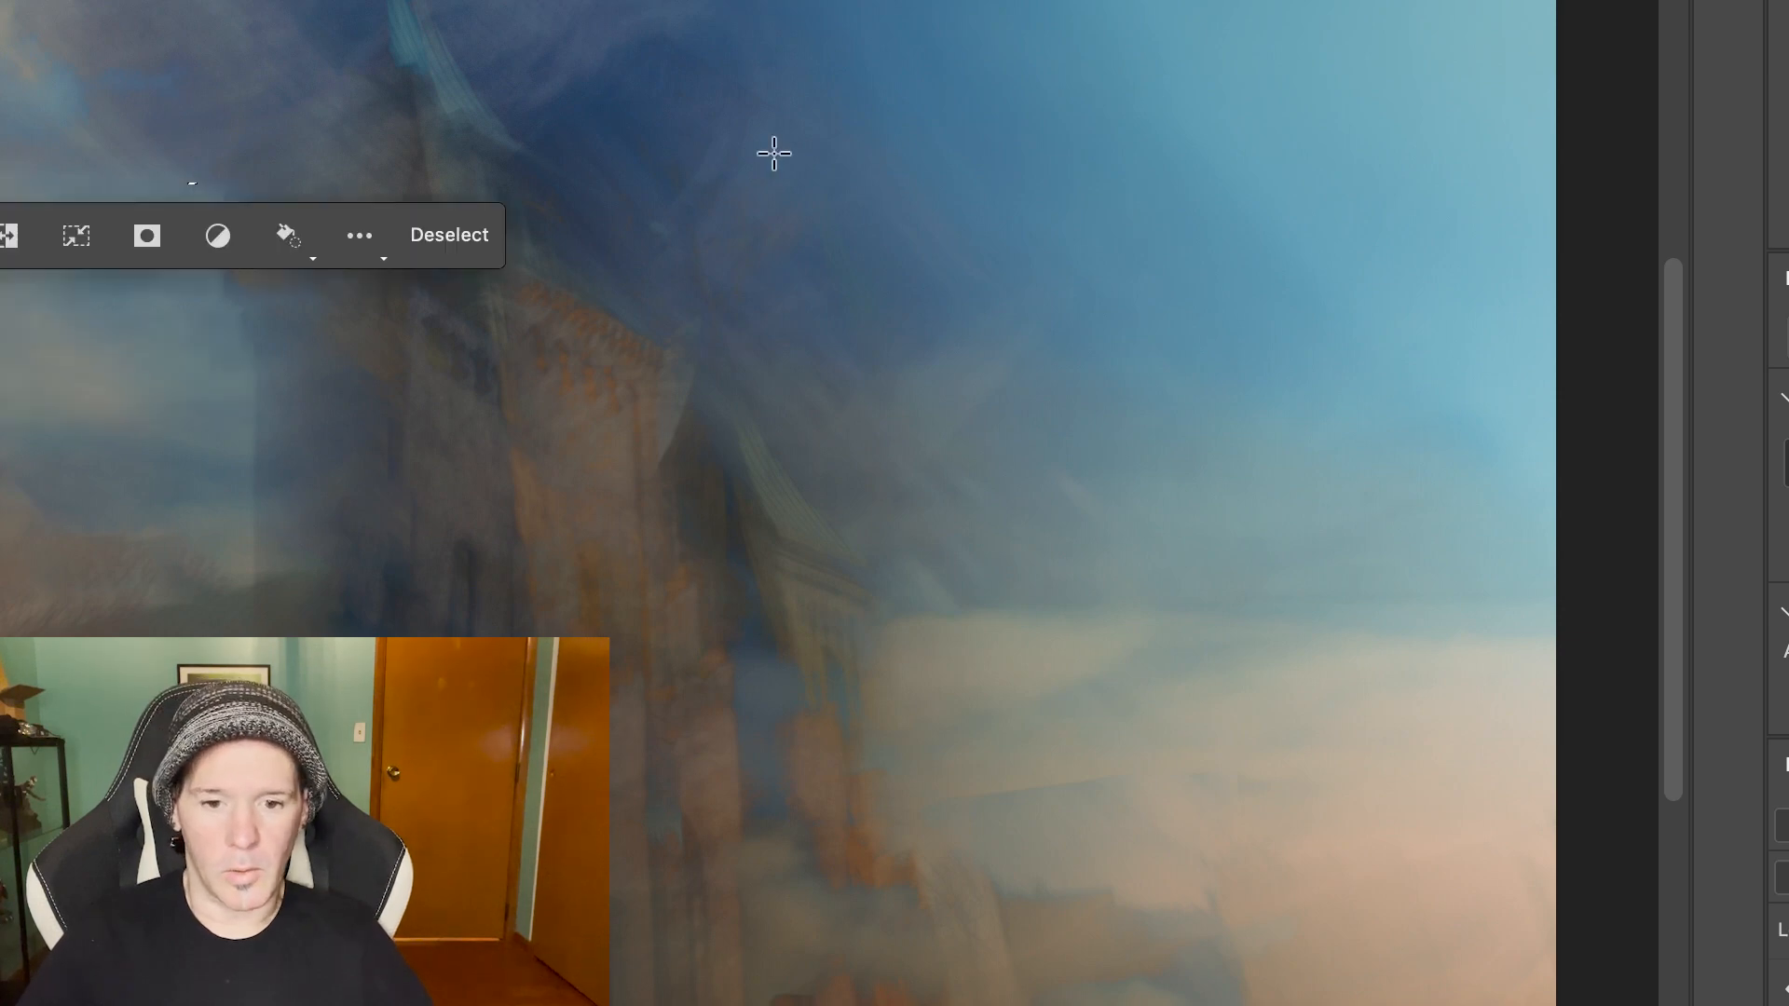
key(super+d)
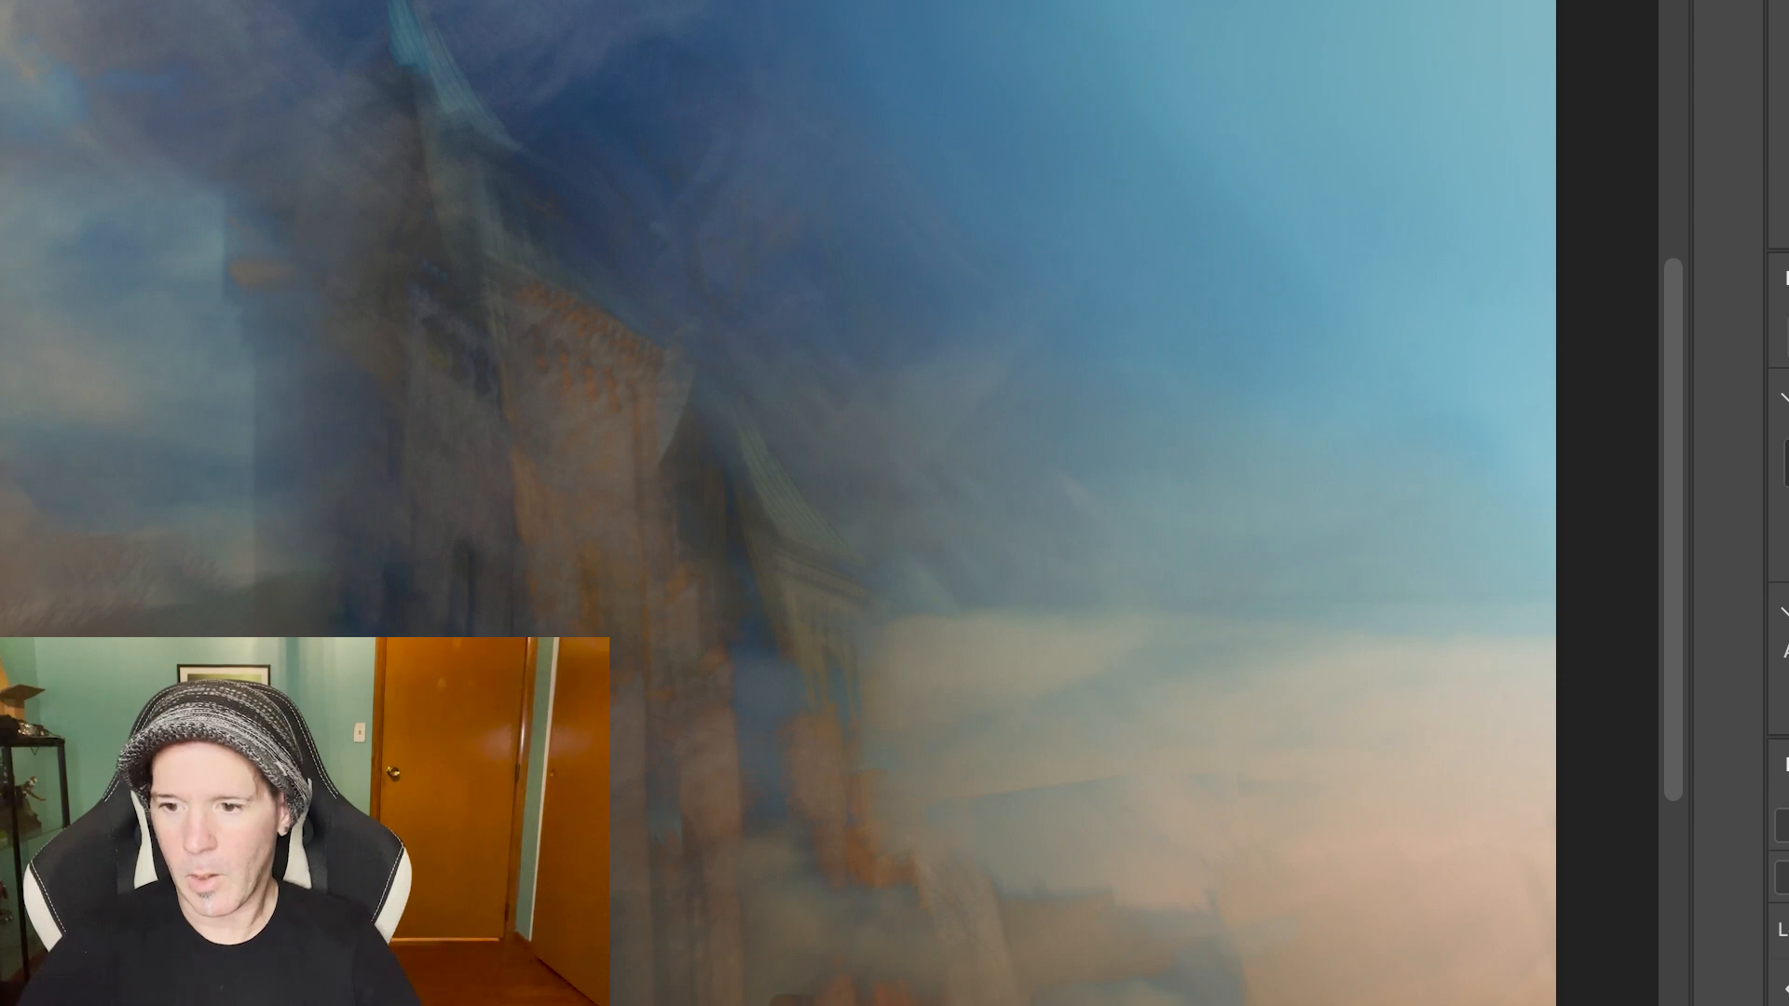
Add a Hue/Saturation adjustment and shift the hue until the sky turns pinkish orange and the tower blue
click(1232, 319)
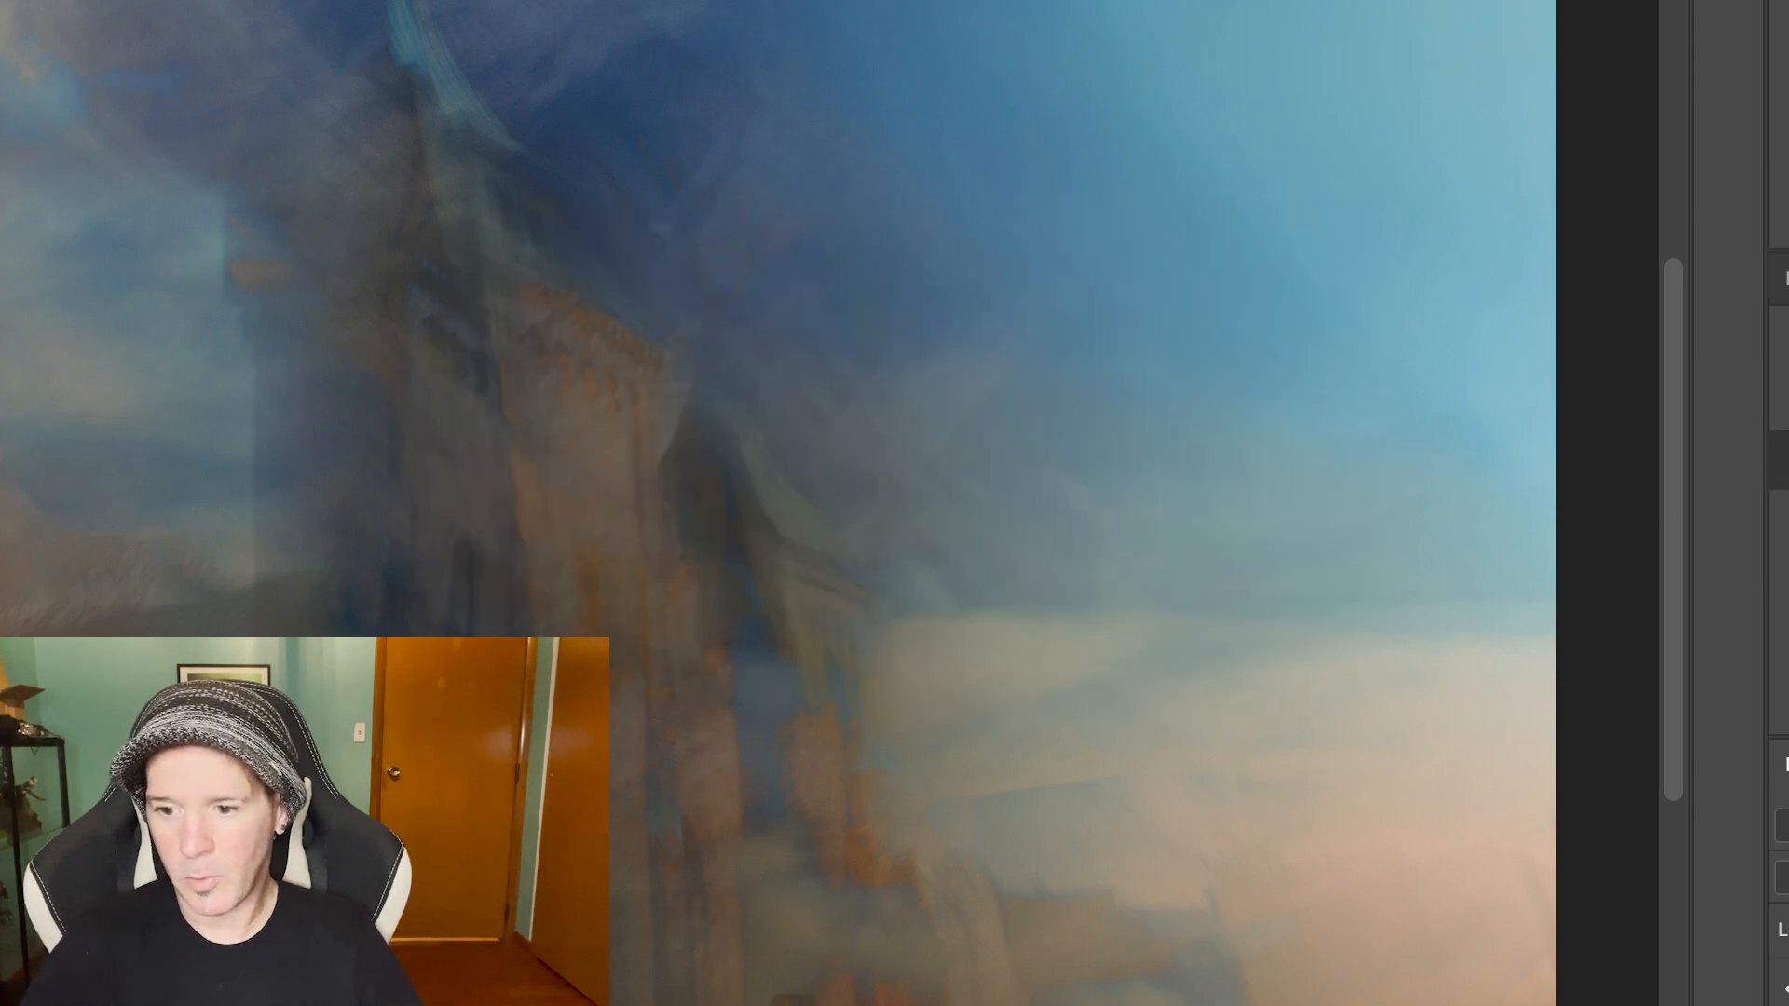
click(1779, 401)
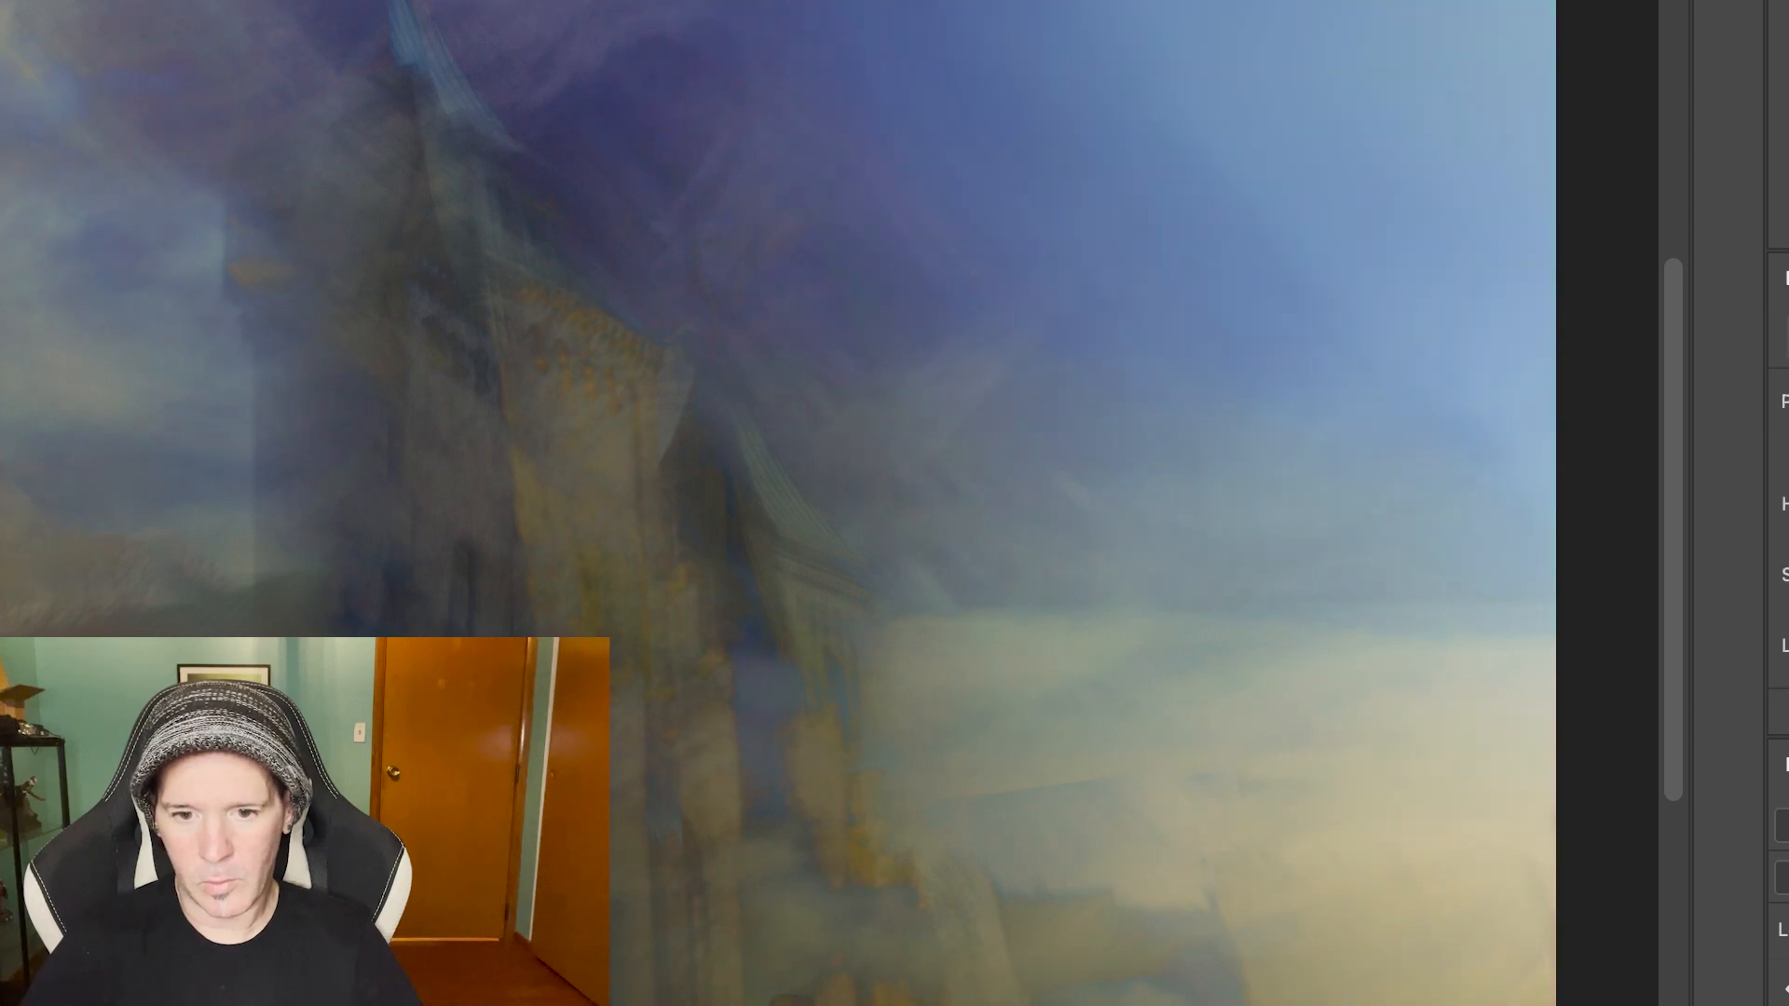
drag(1788, 539, 1788, 550)
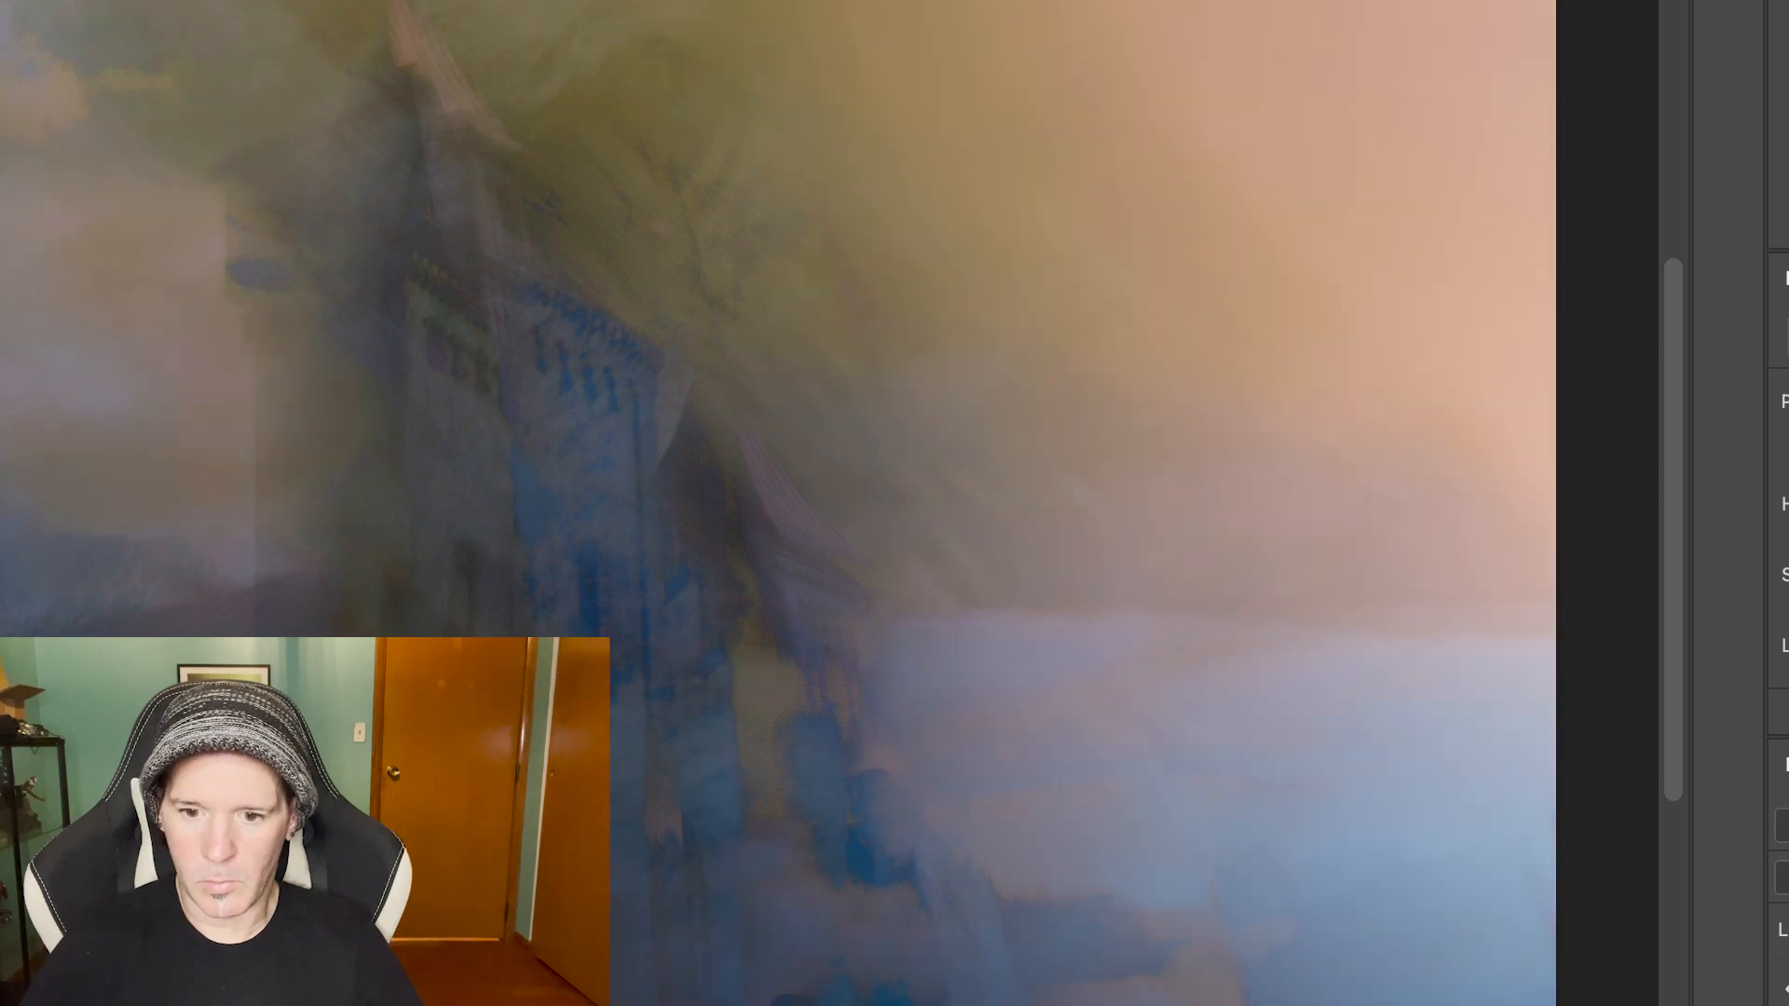
drag(1786, 540, 1731, 545)
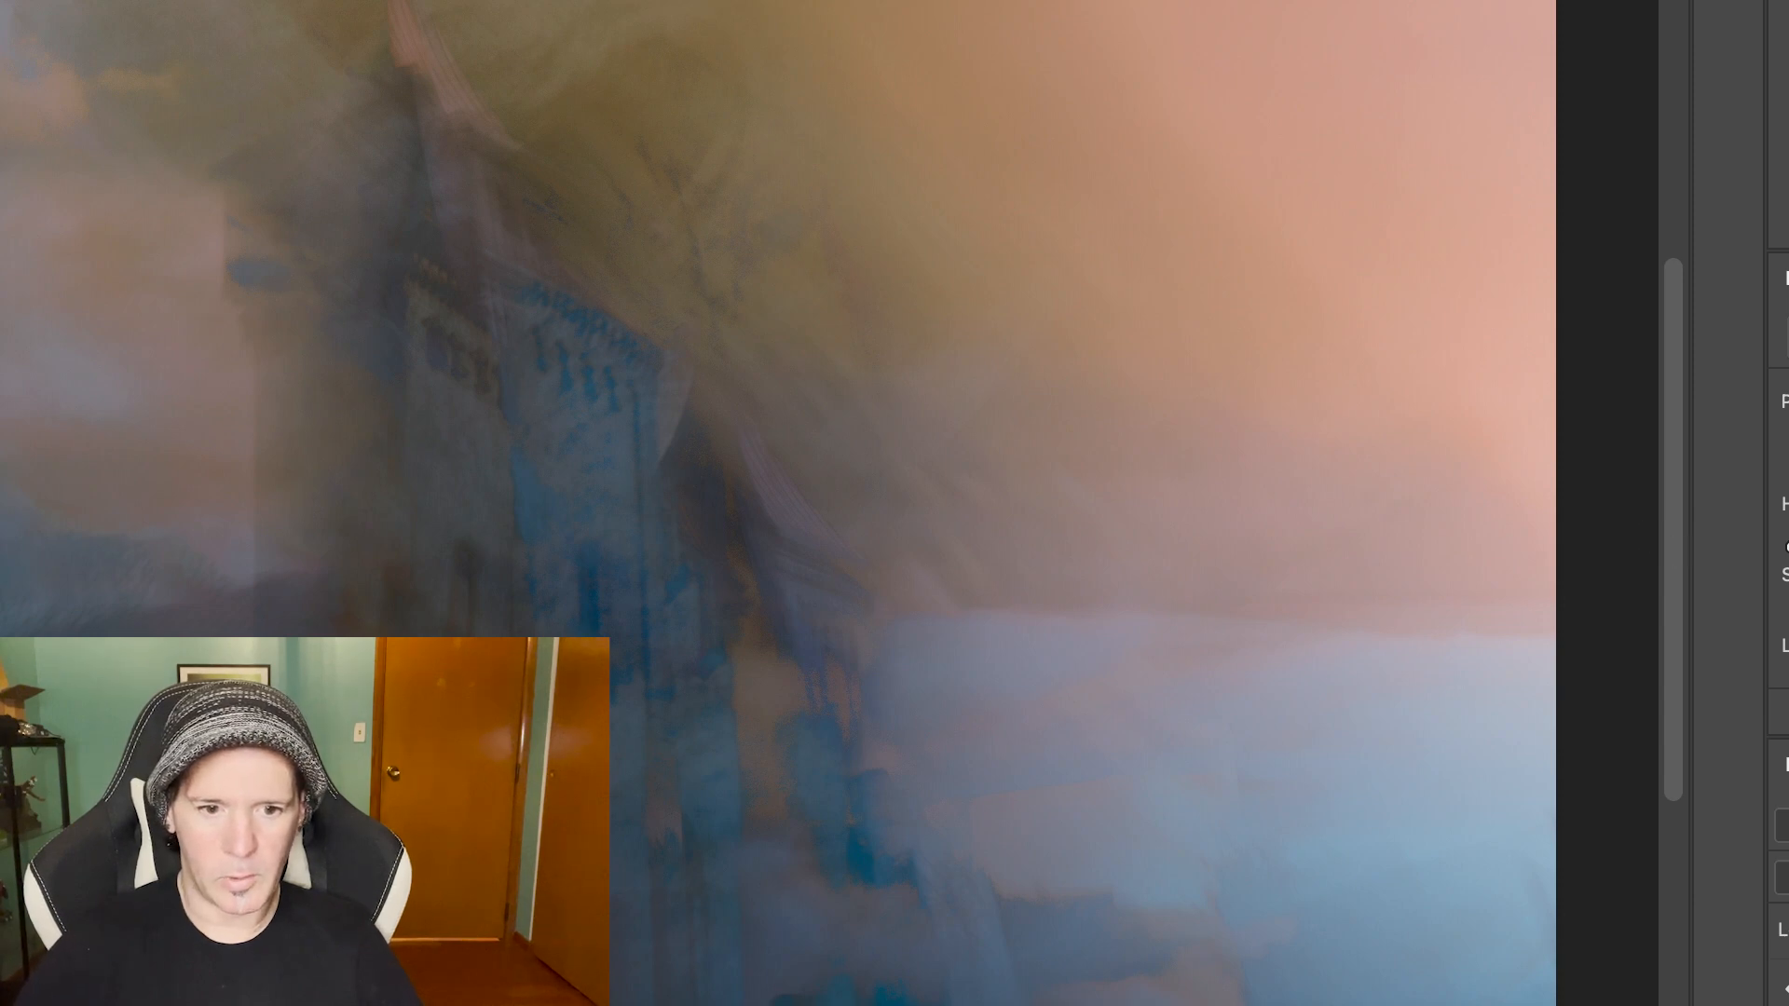
Try a diagonal gradient on the adjustment's mask to hide the hue shift over the area left of the tower
click(1787, 990)
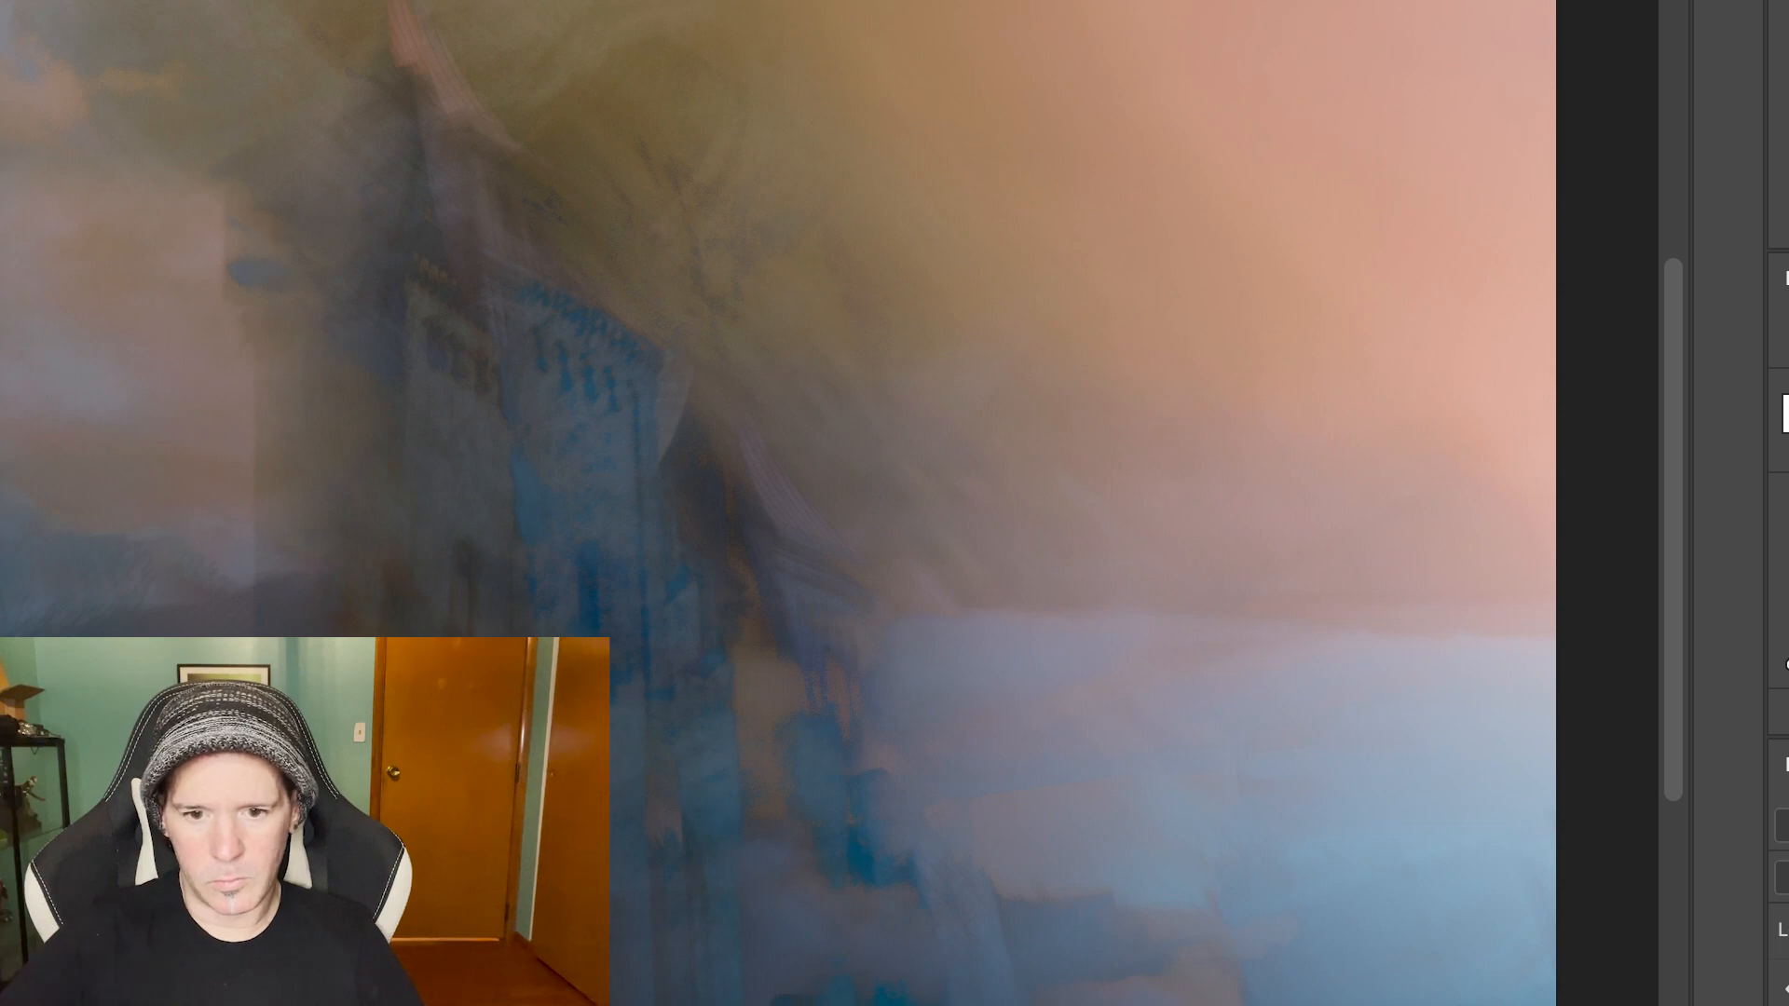
mouse_move(75, 699)
mouse_down()
mouse_move(266, 510)
mouse_move(509, 317)
mouse_up()
key(Return)
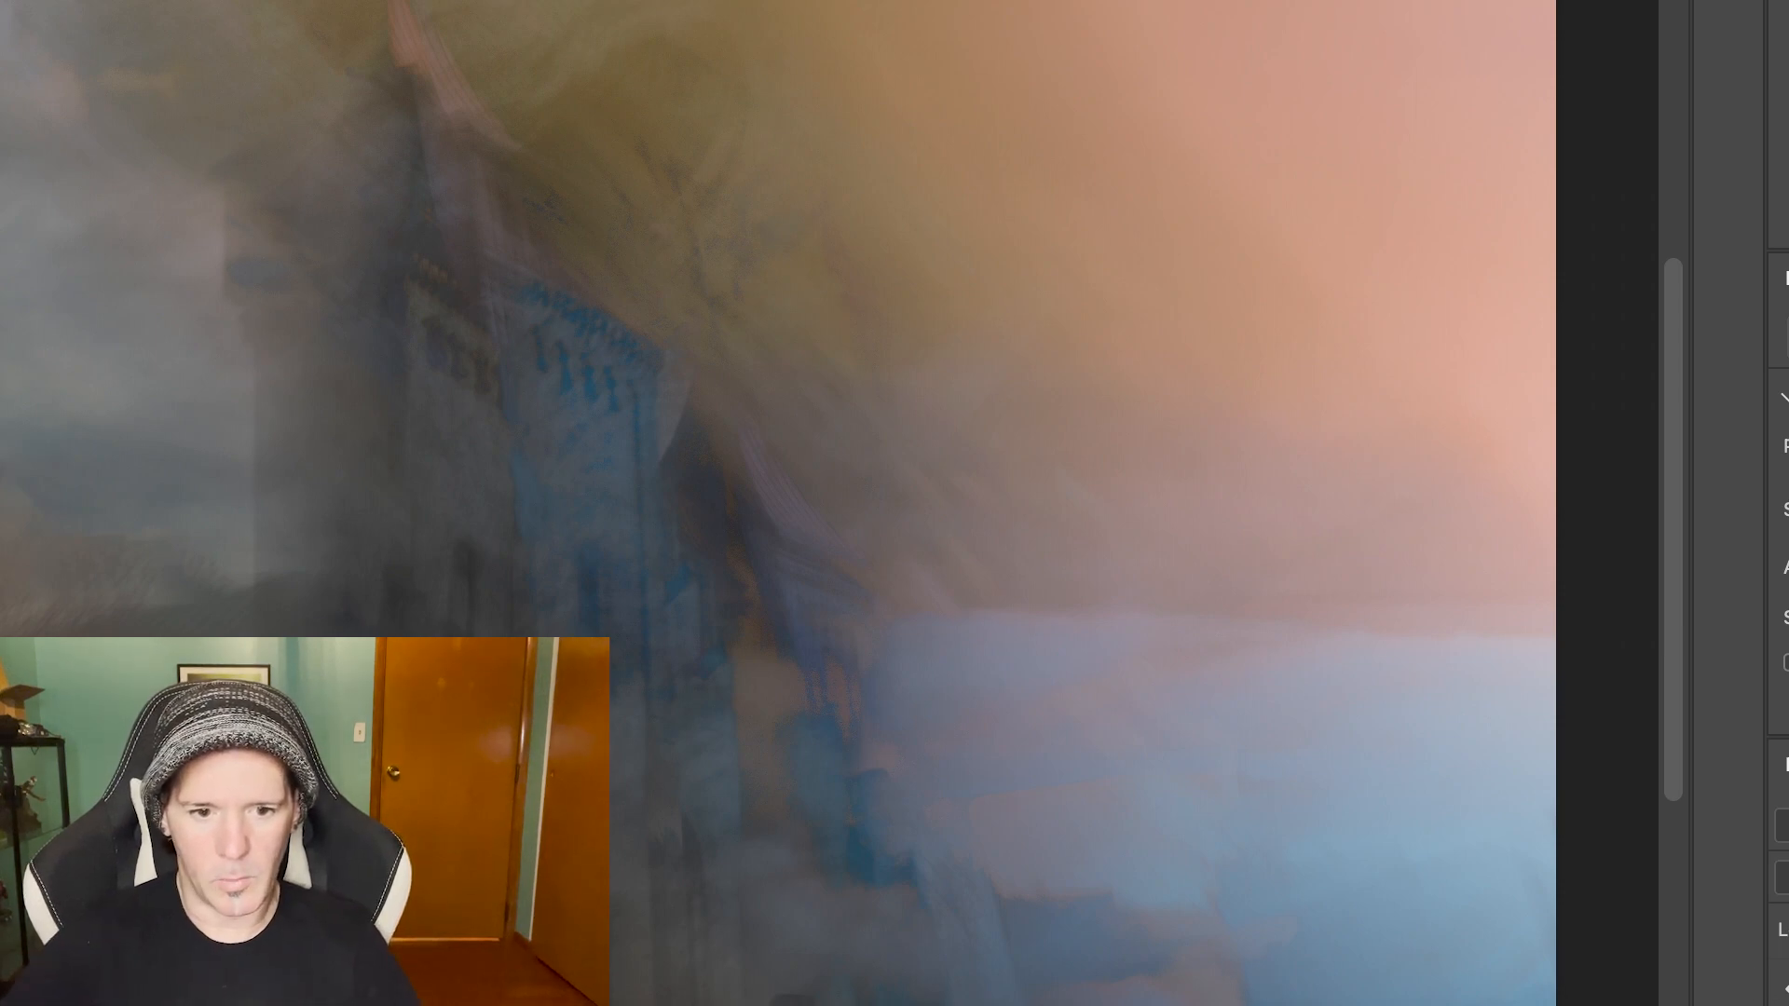
key(ctrl+z)
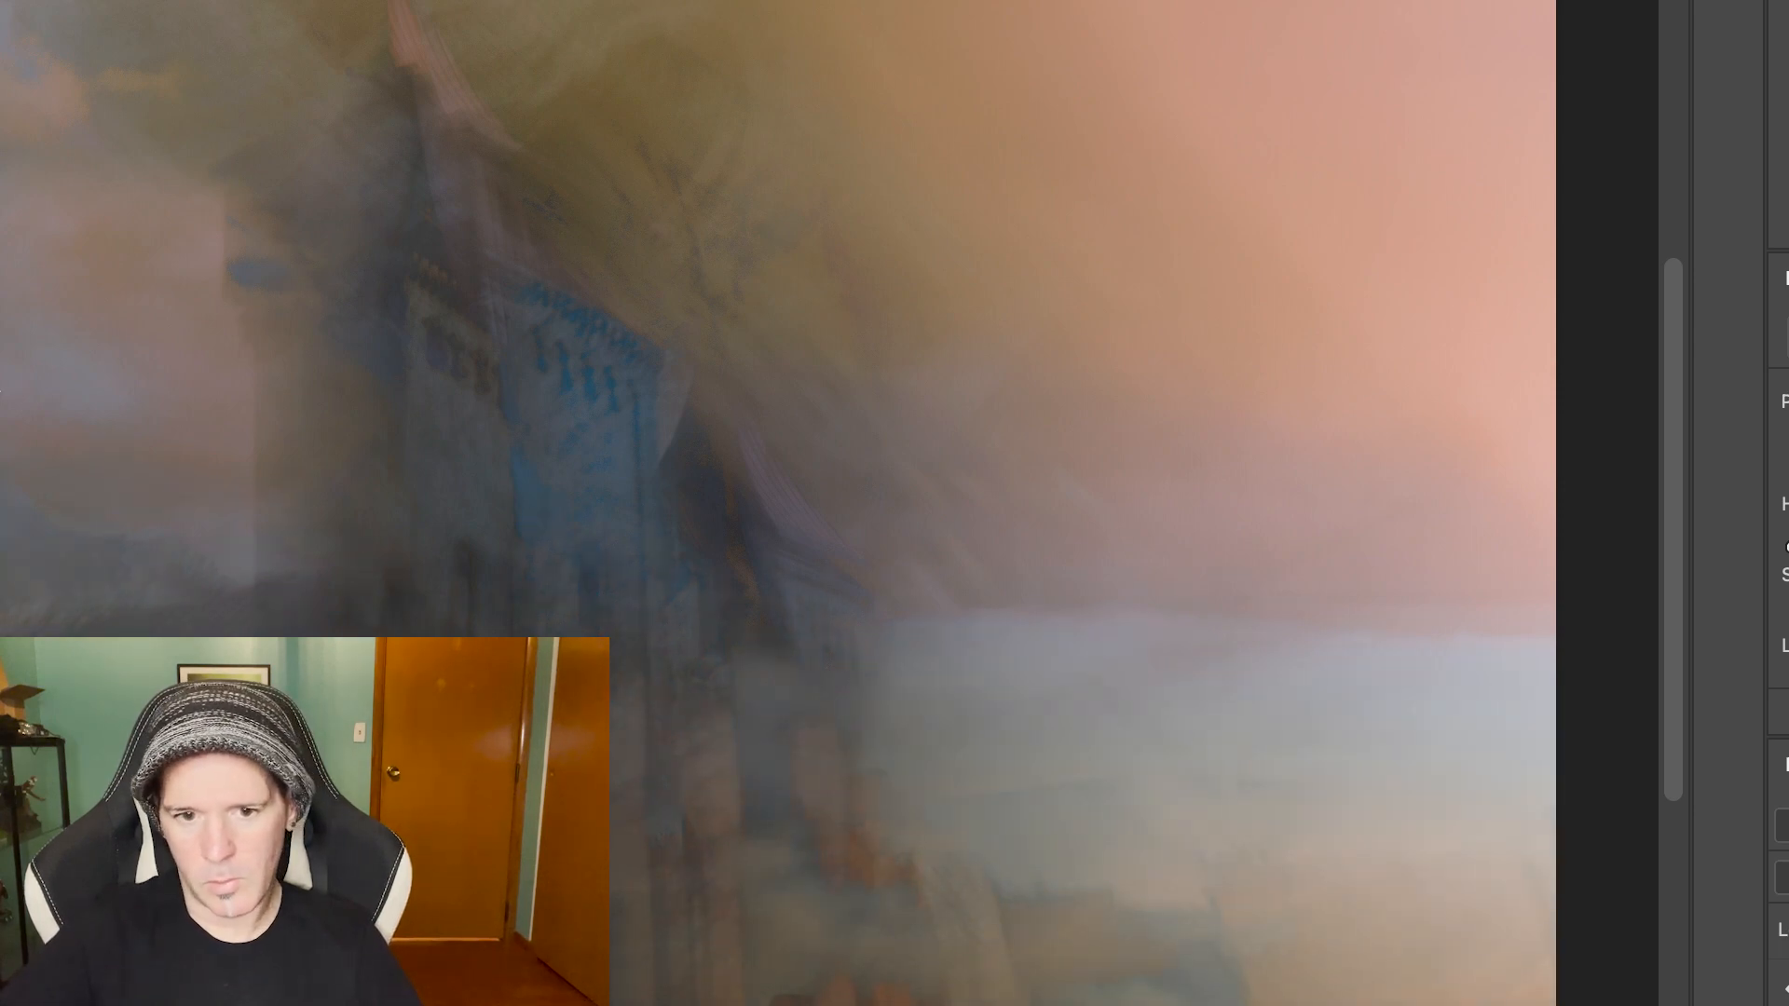
Adjust the linear mask gradient that fades the hue shift out of the lower image, and compare the result by toggling the adjustment
drag(0, 391, 29, 321)
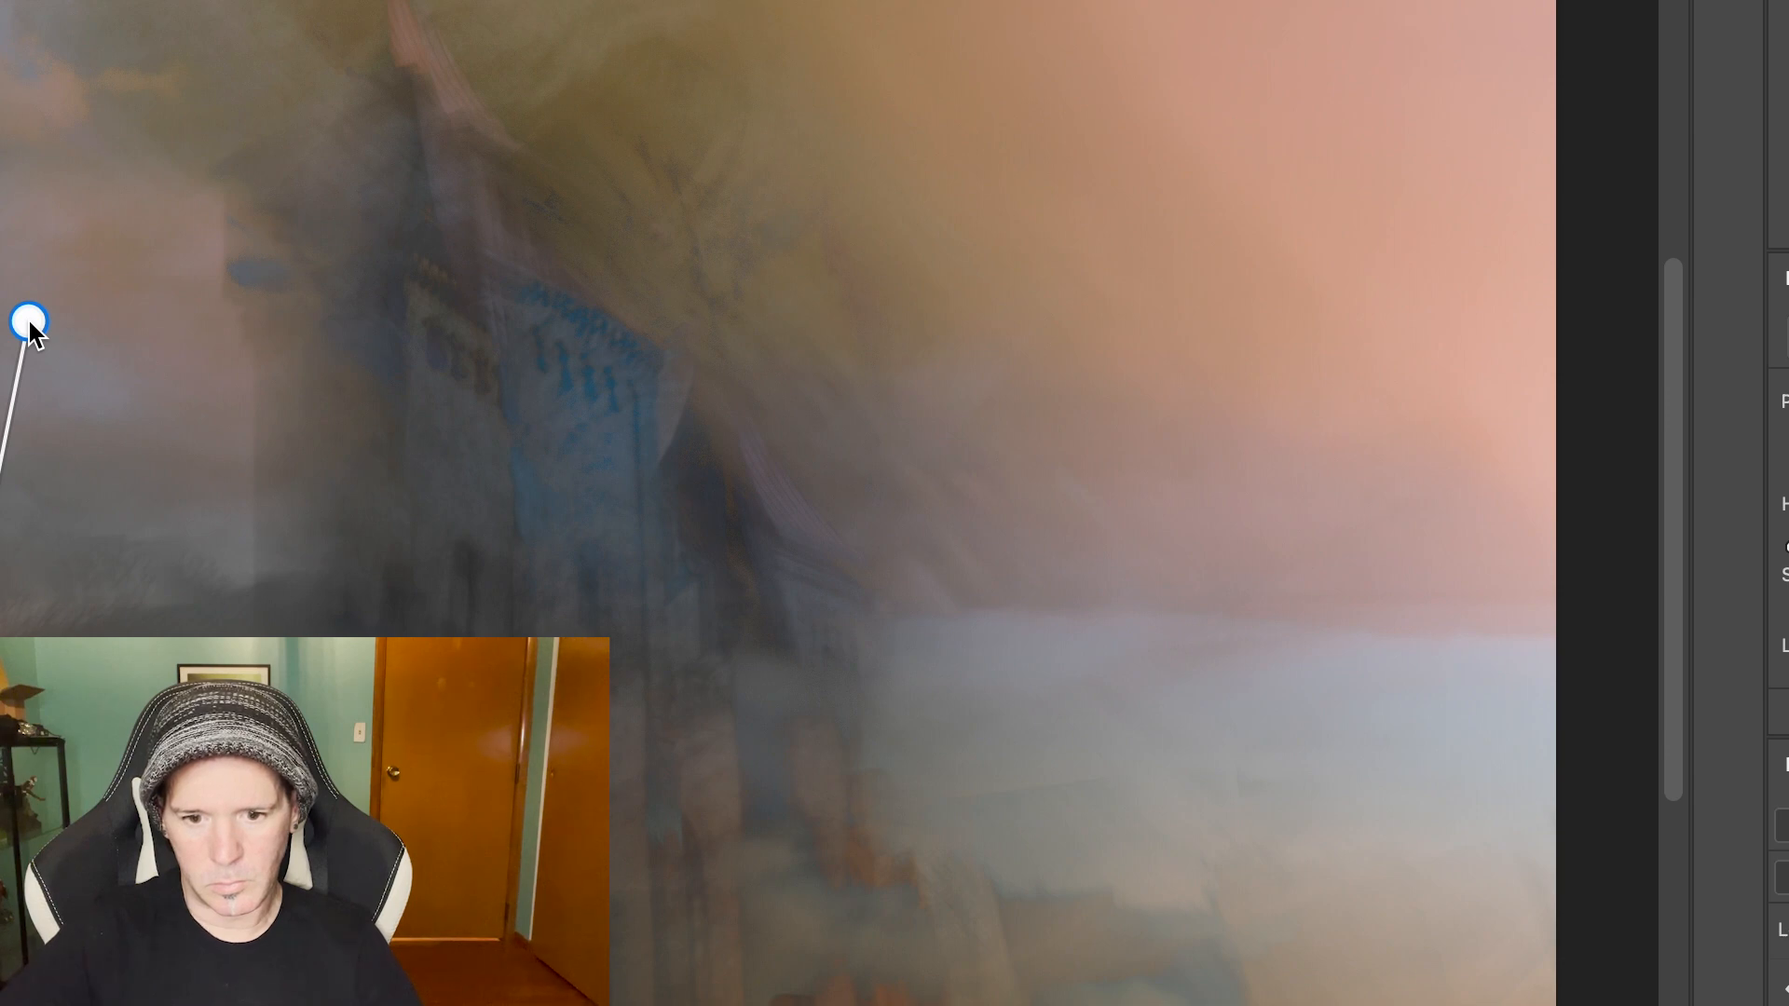
drag(28, 321, 3, 322)
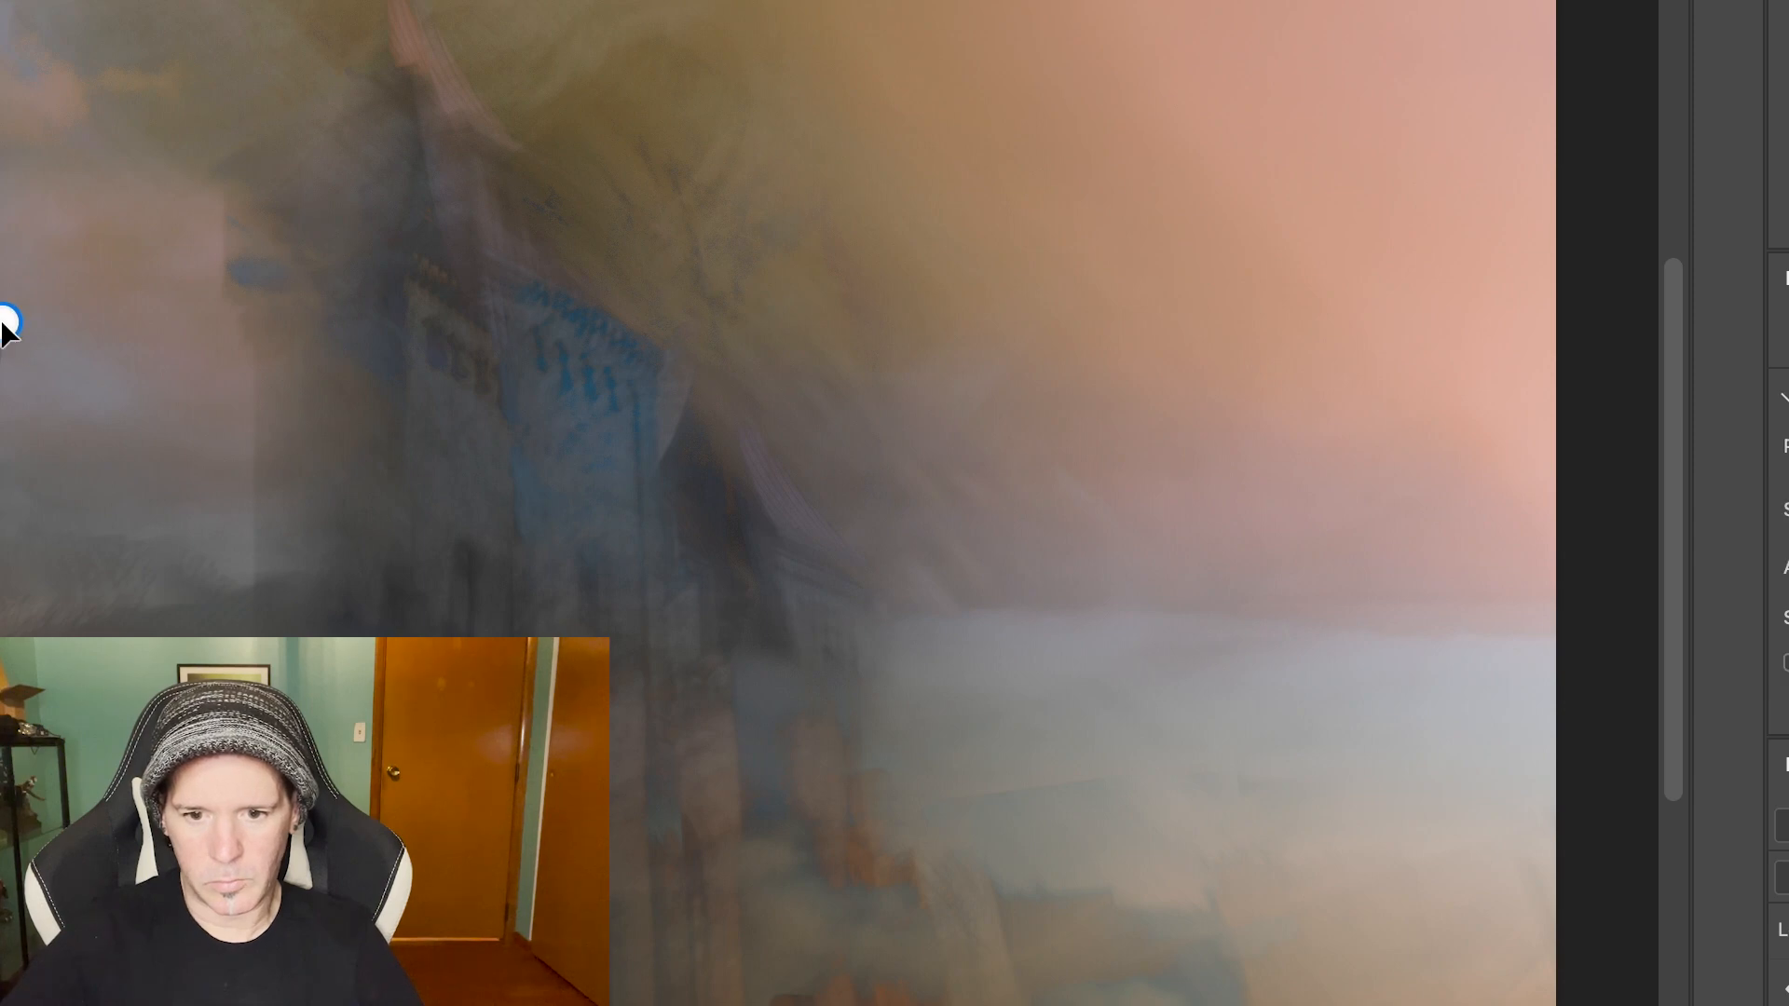
click(1784, 998)
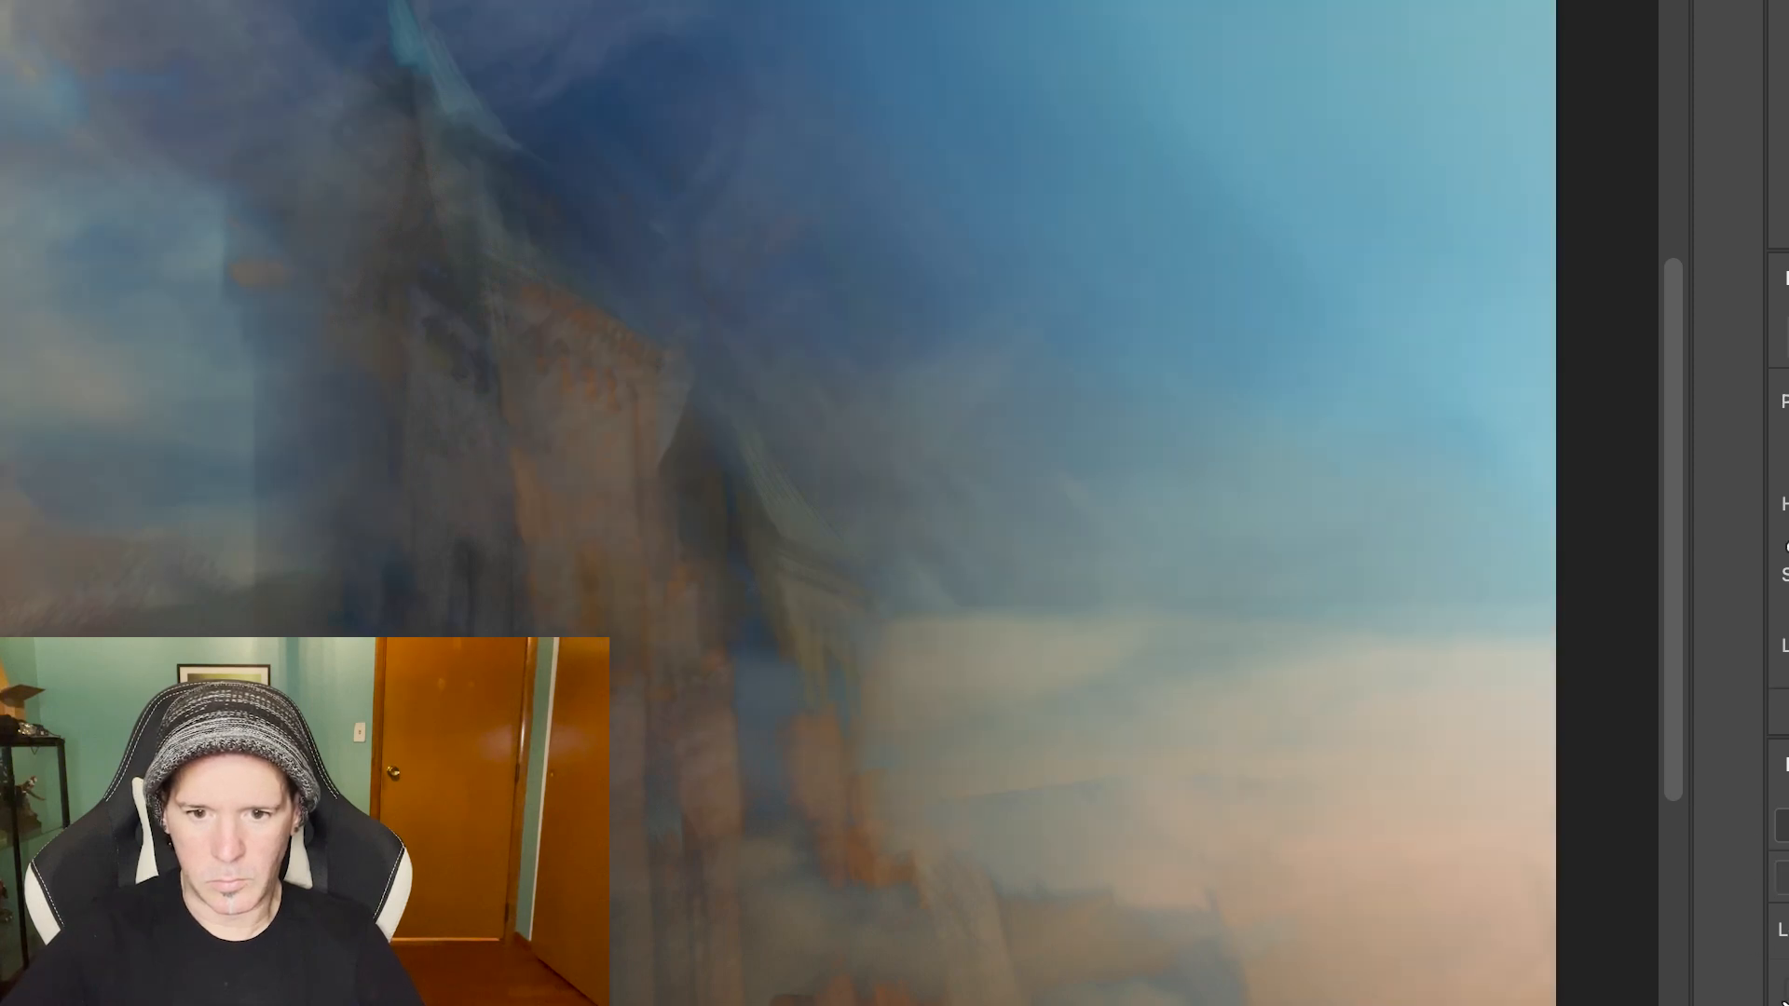
click(1784, 999)
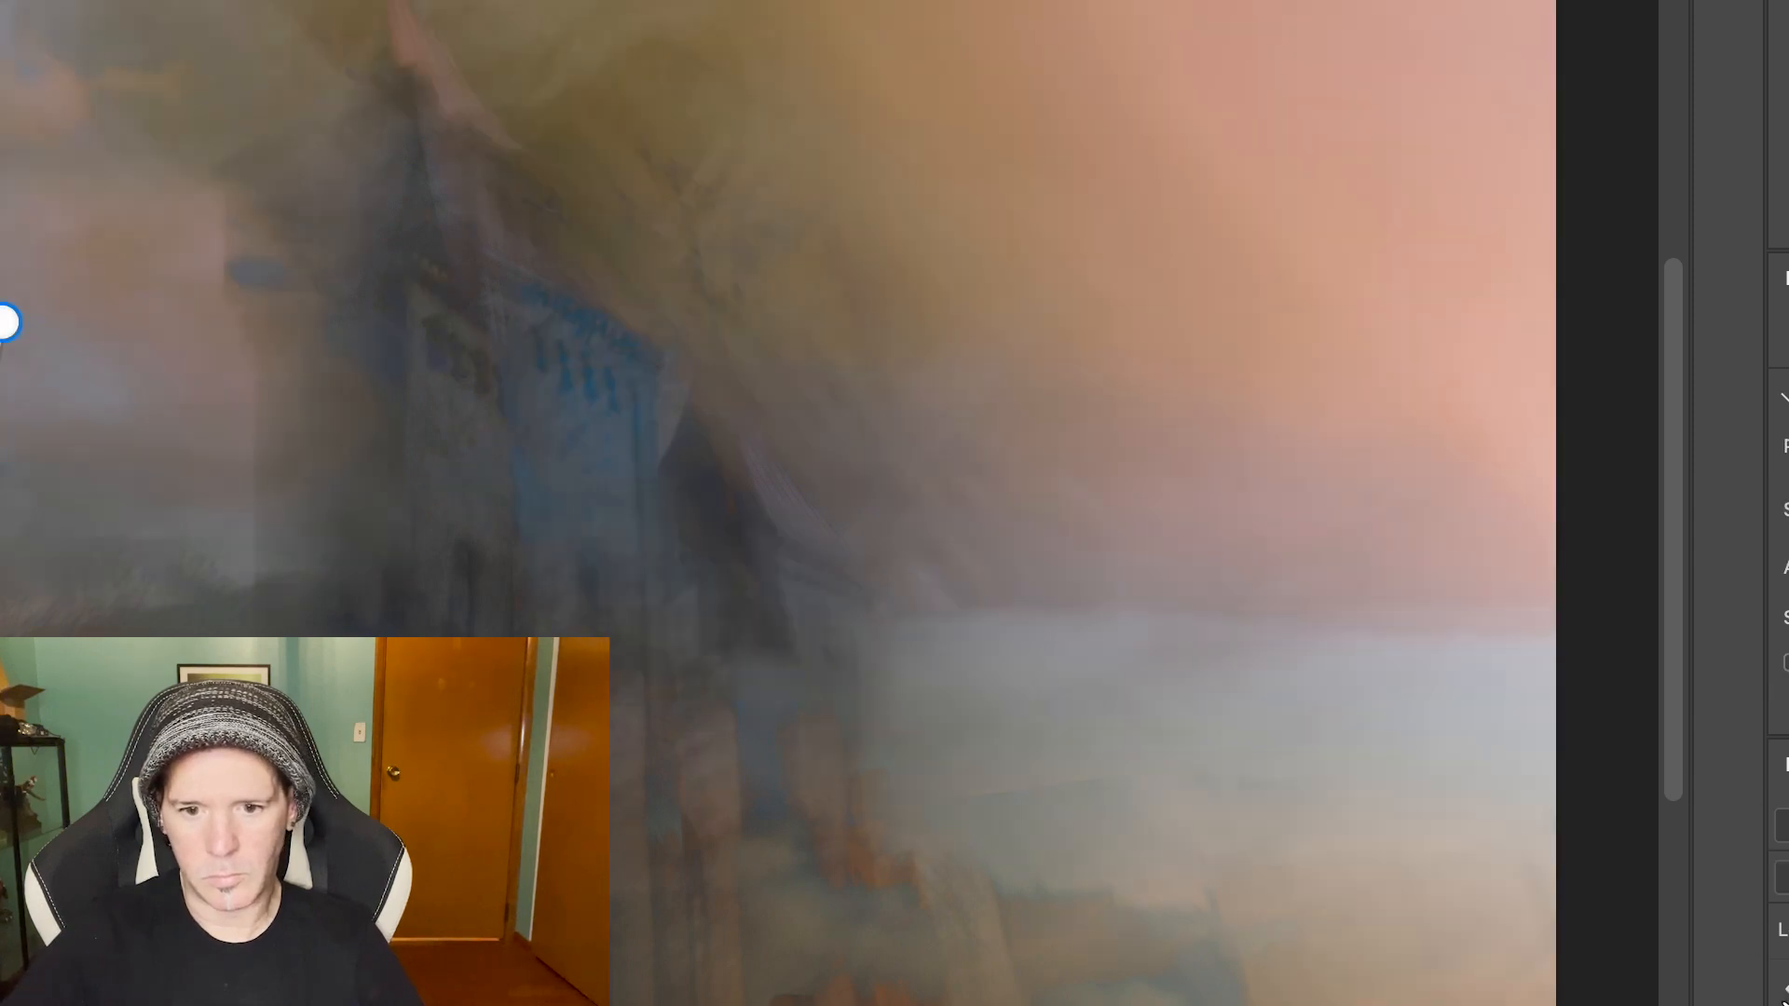
click(1784, 999)
click(1784, 999)
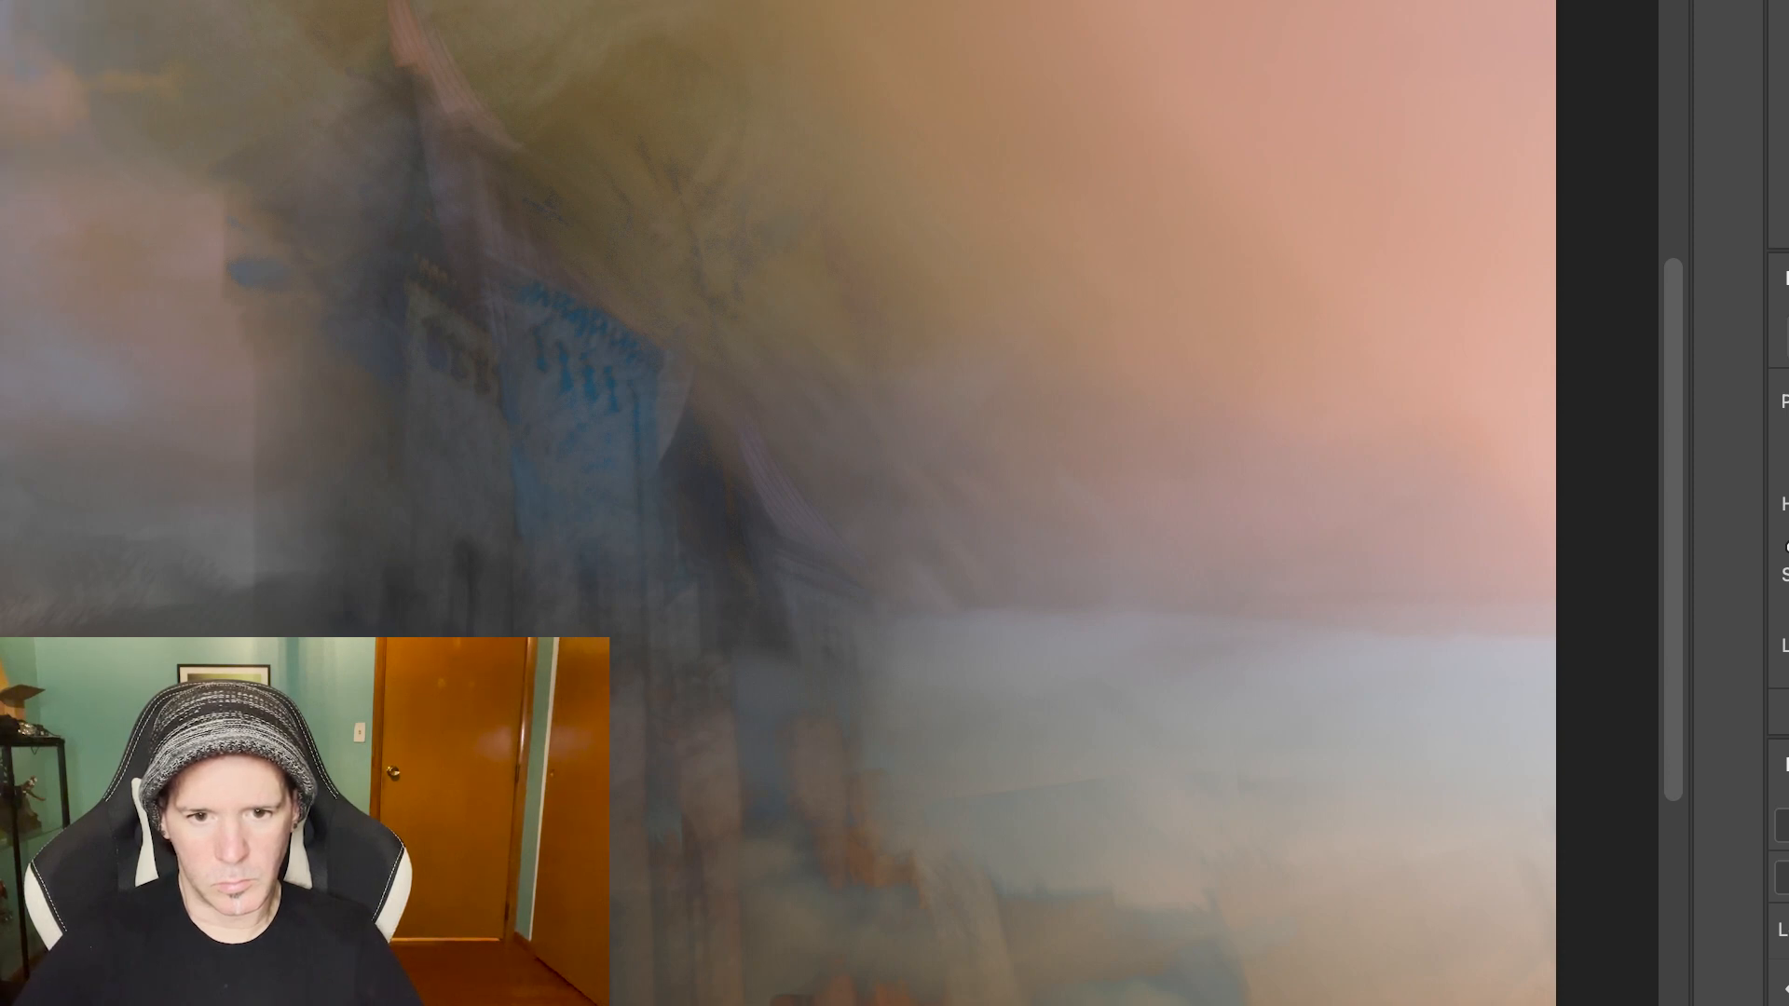
Try radial gradients on the adjustment's mask to bring the original blue back into the sky's upper-left corner
click(1787, 989)
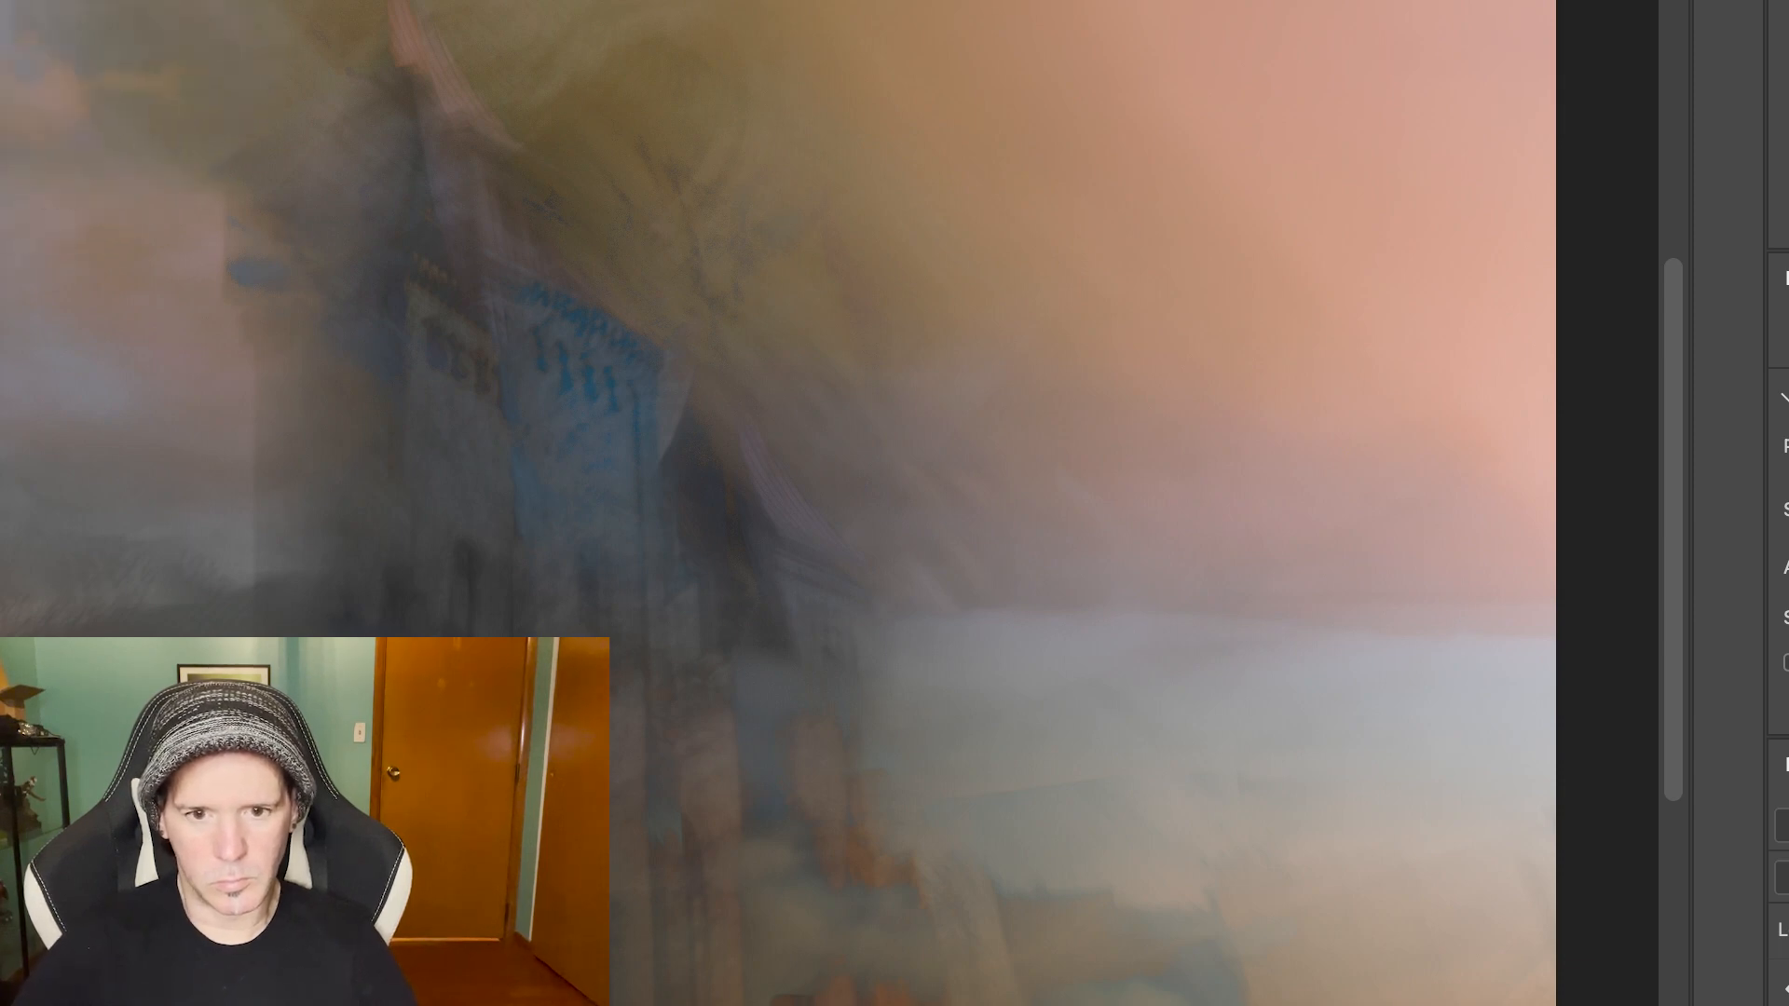
drag(0, 80, 86, 0)
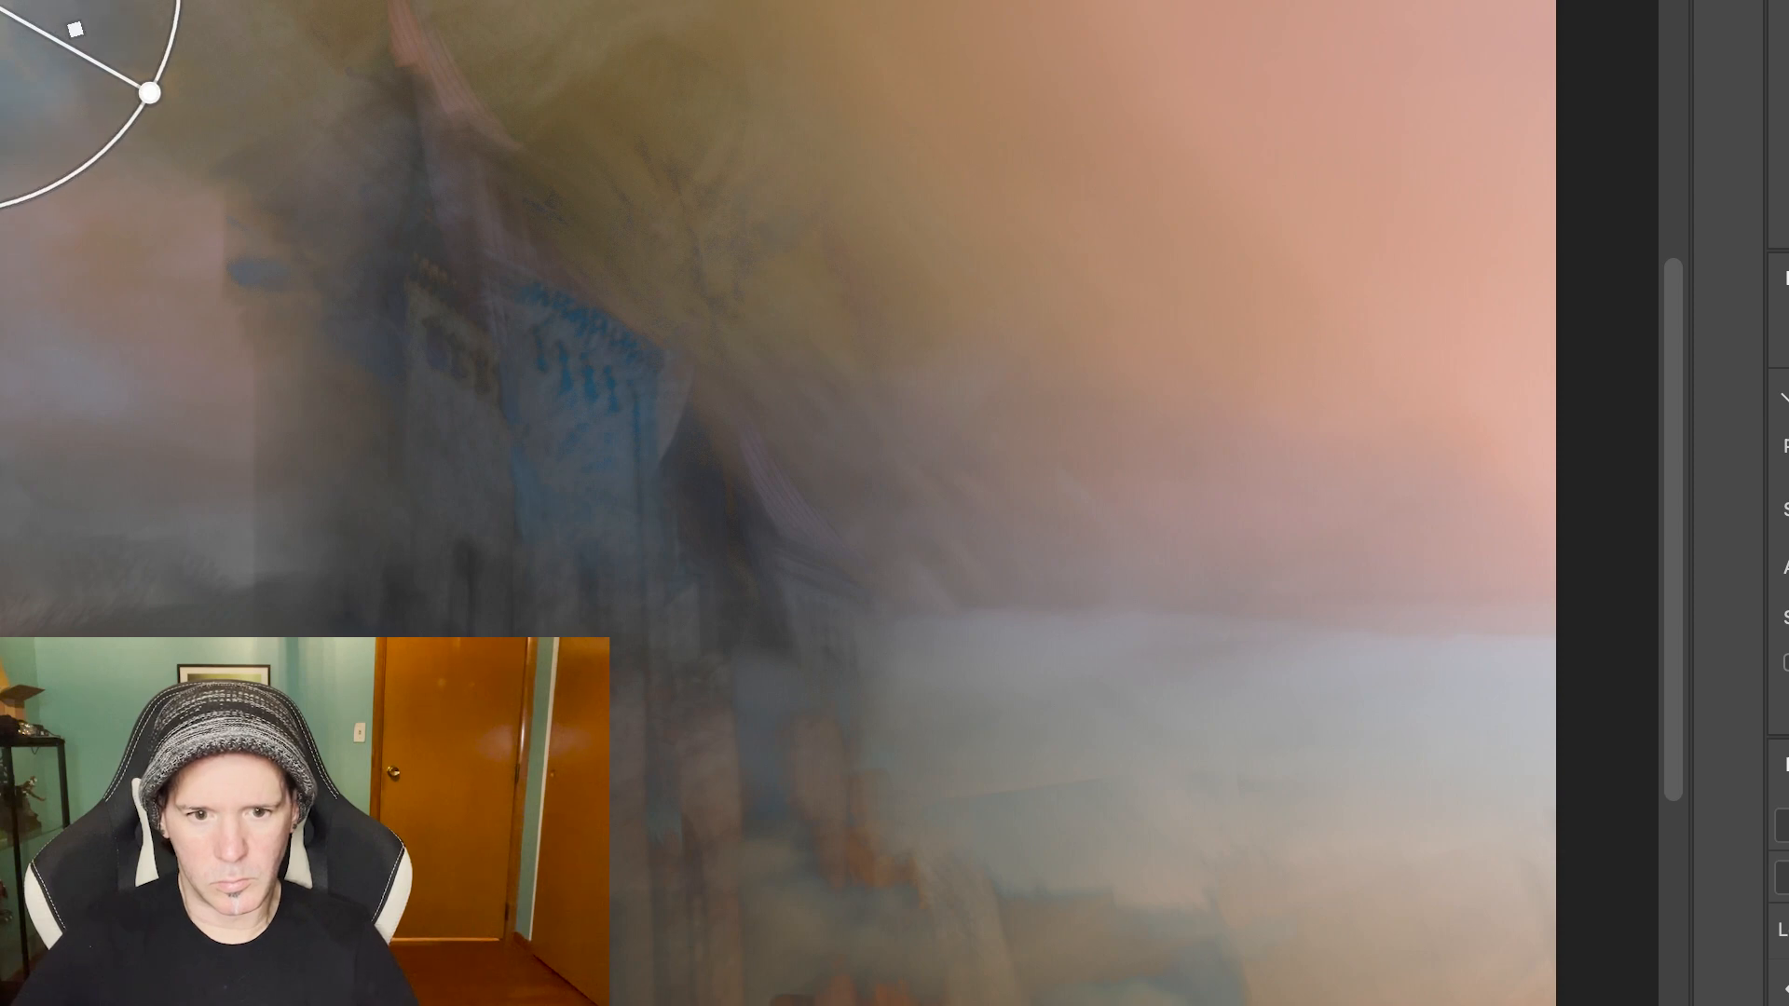
click(1787, 990)
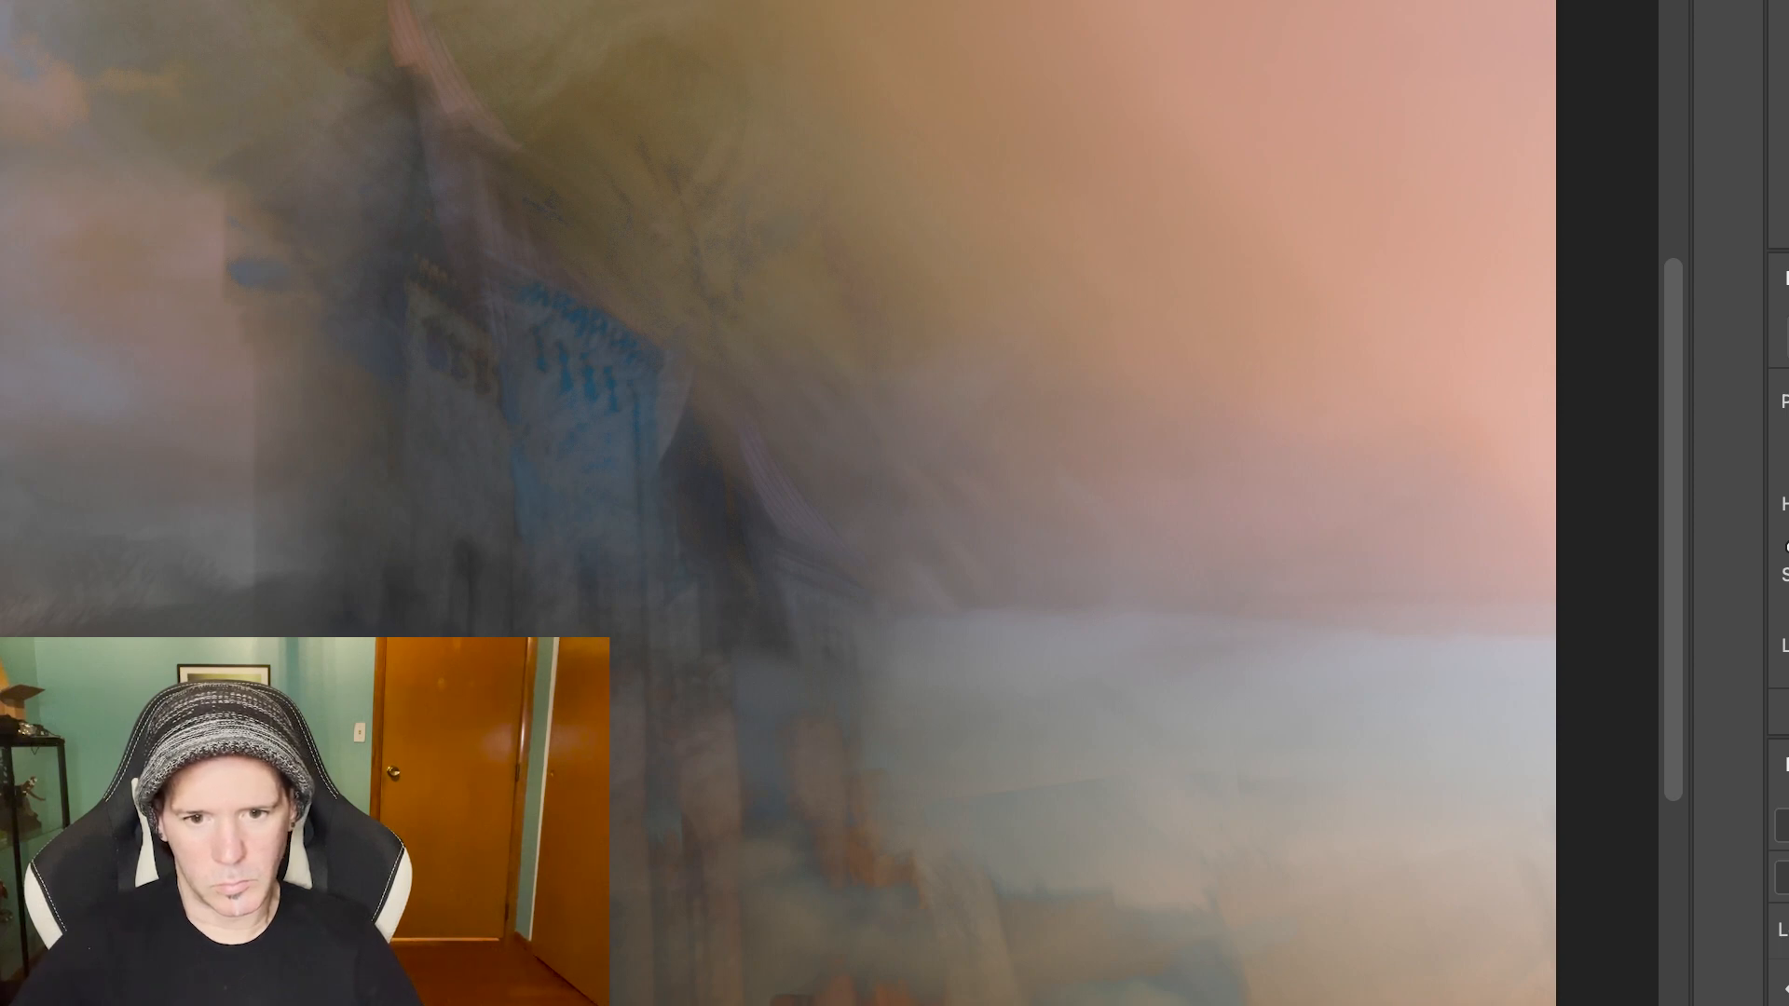
mouse_move(1, 5)
mouse_down()
mouse_move(419, 0)
mouse_move(150, 0)
mouse_move(248, 0)
mouse_up()
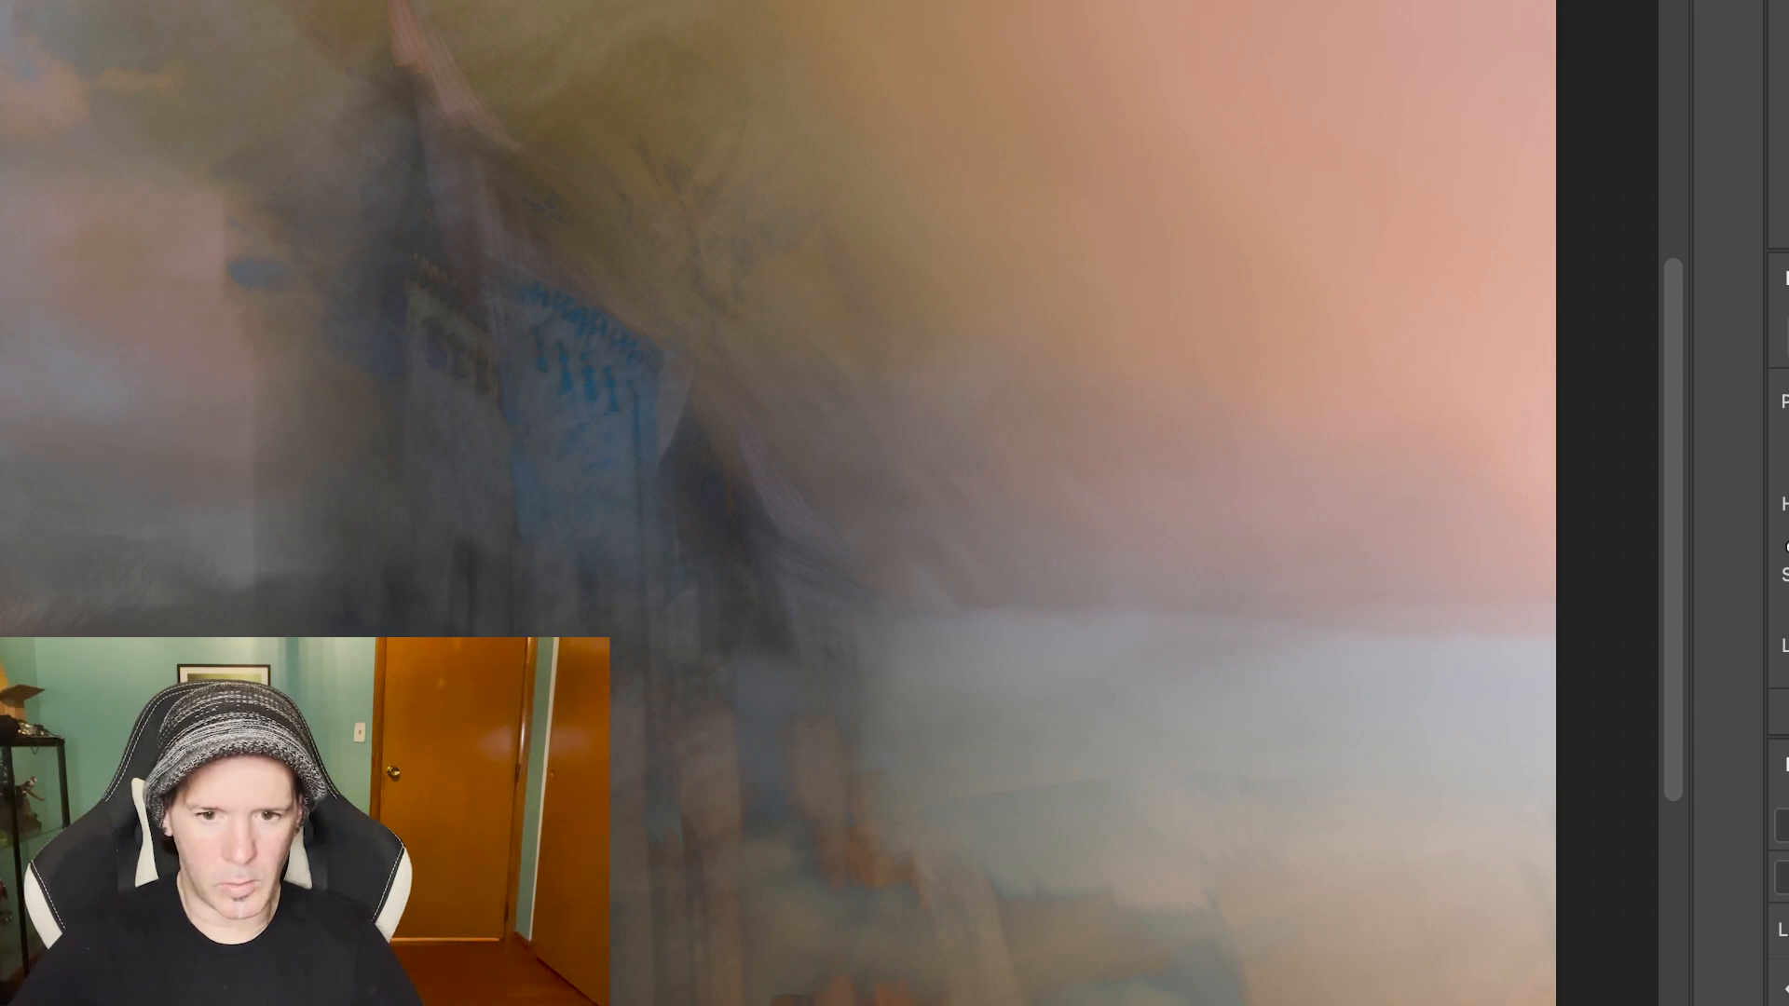
drag(0, 126, 392, 392)
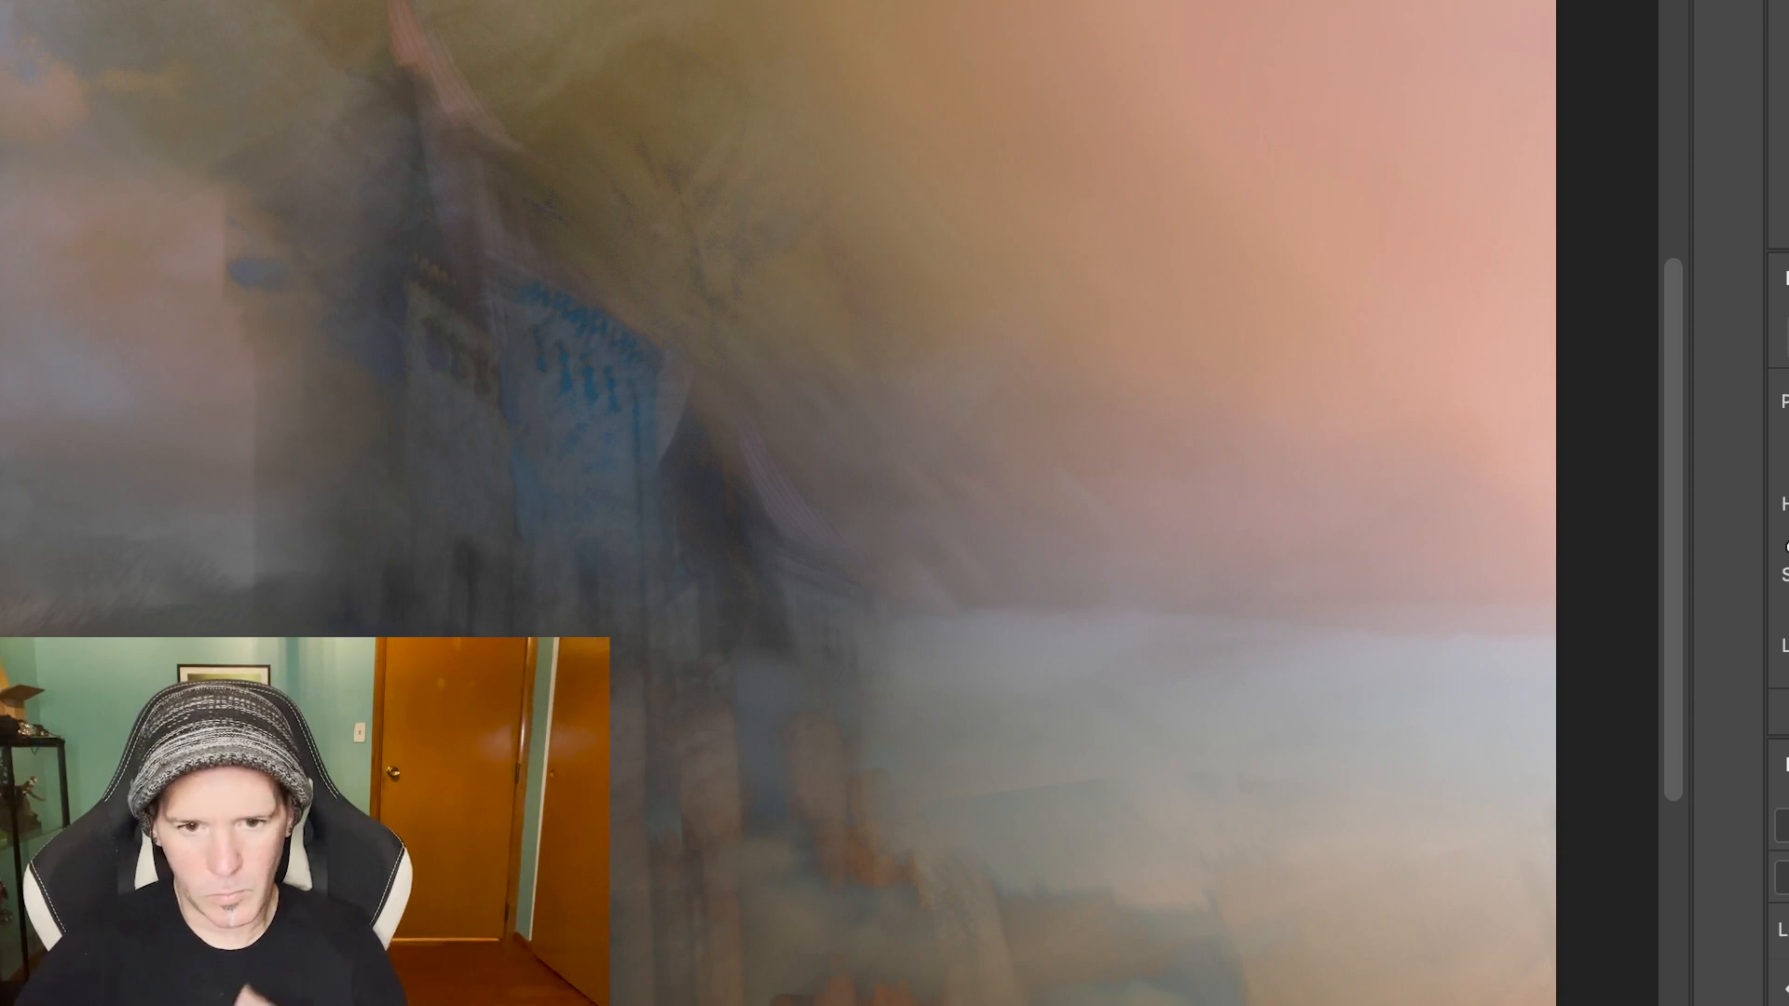
Try another small mask gradient in the upper-left sky, reposition its end point, and undo the gradient deletion
click(1788, 987)
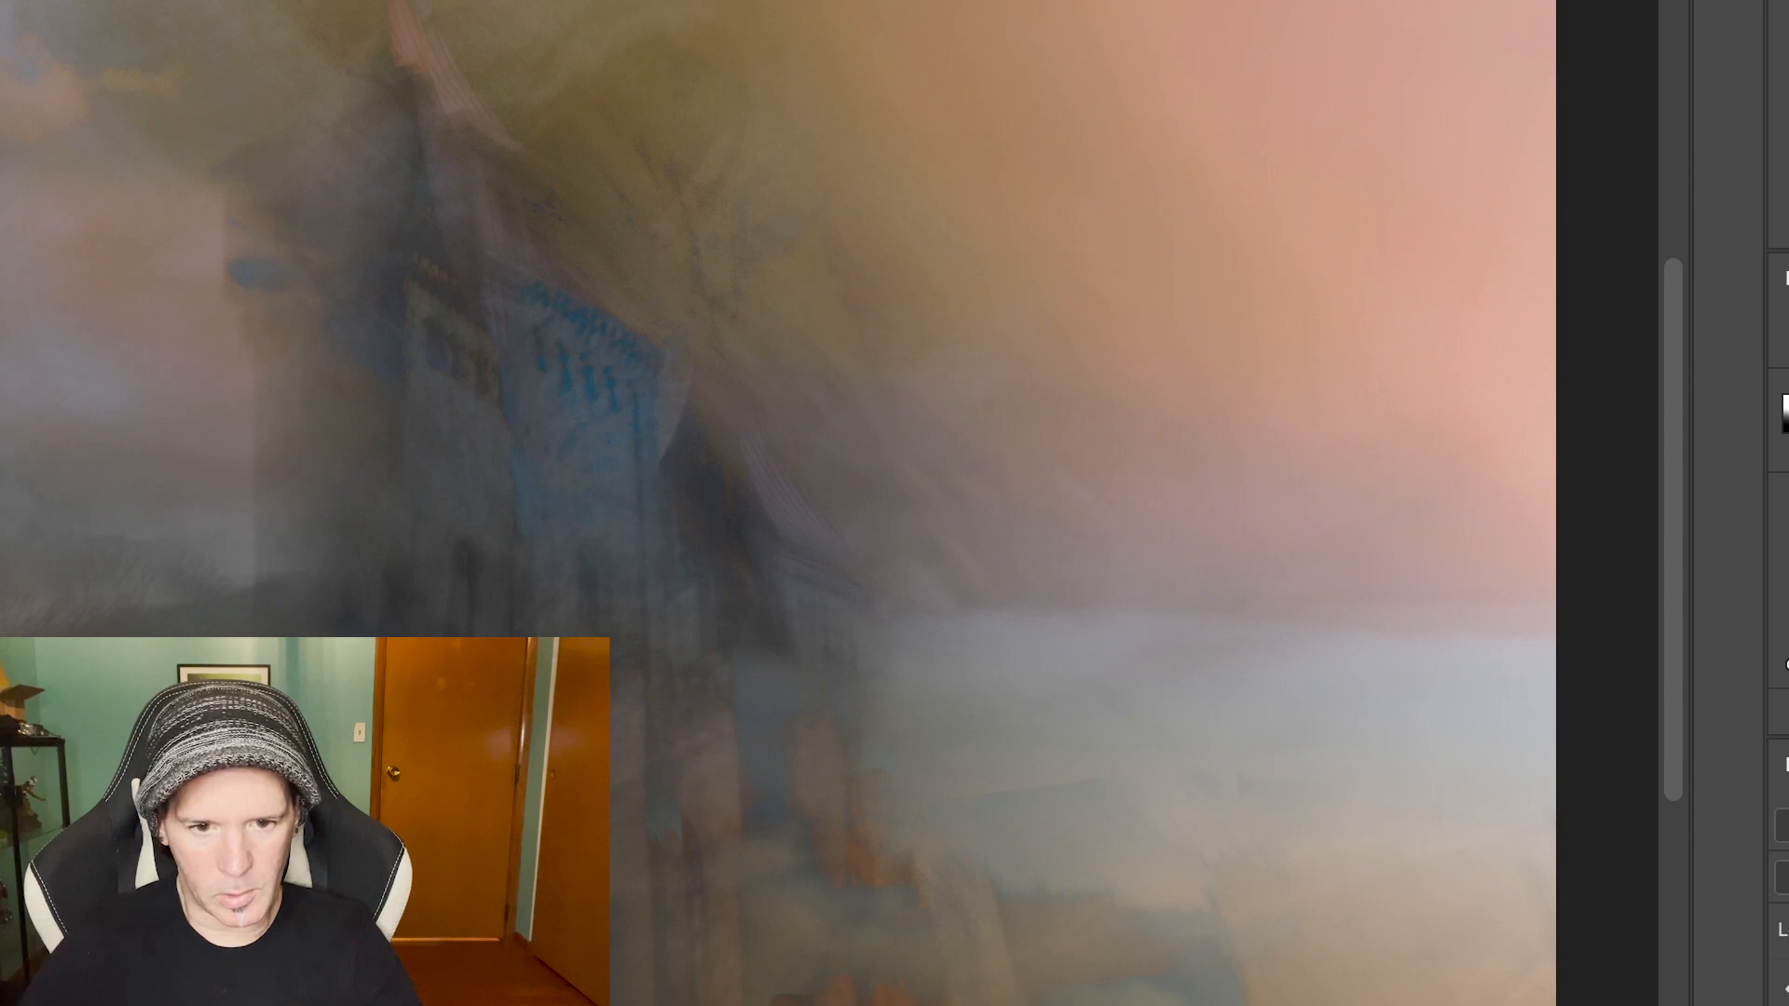
drag(0, 100, 23, 124)
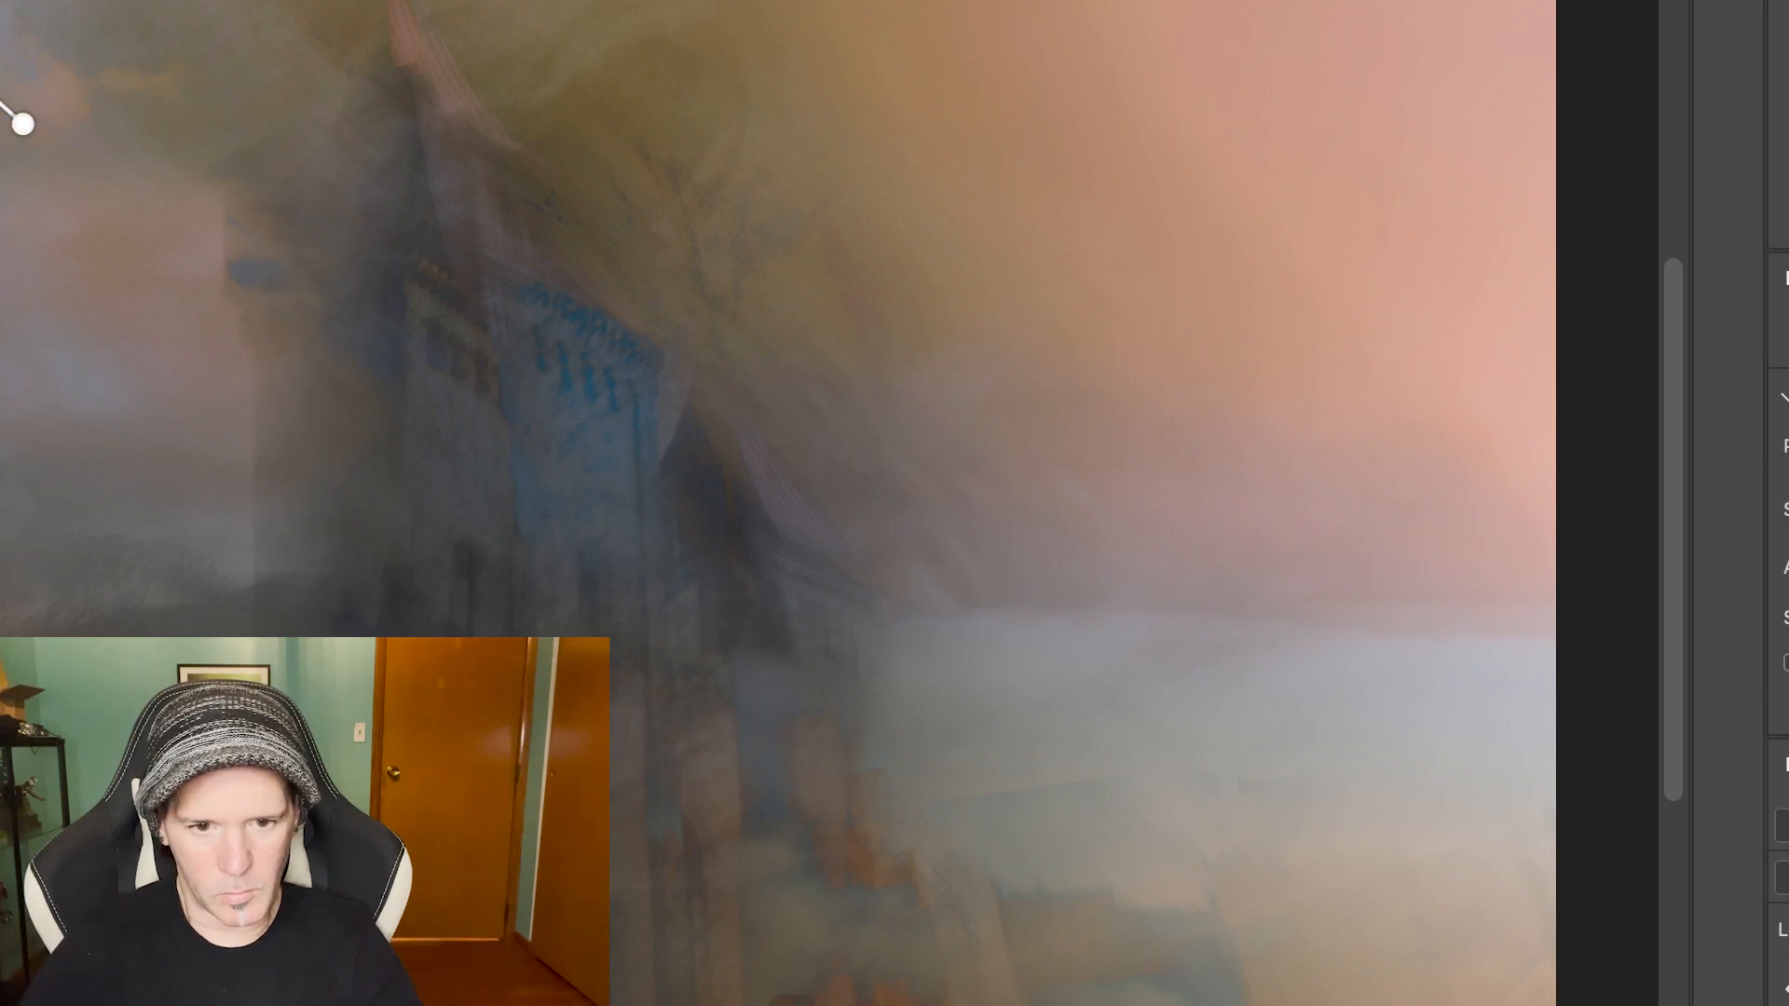
drag(23, 122, 0, 45)
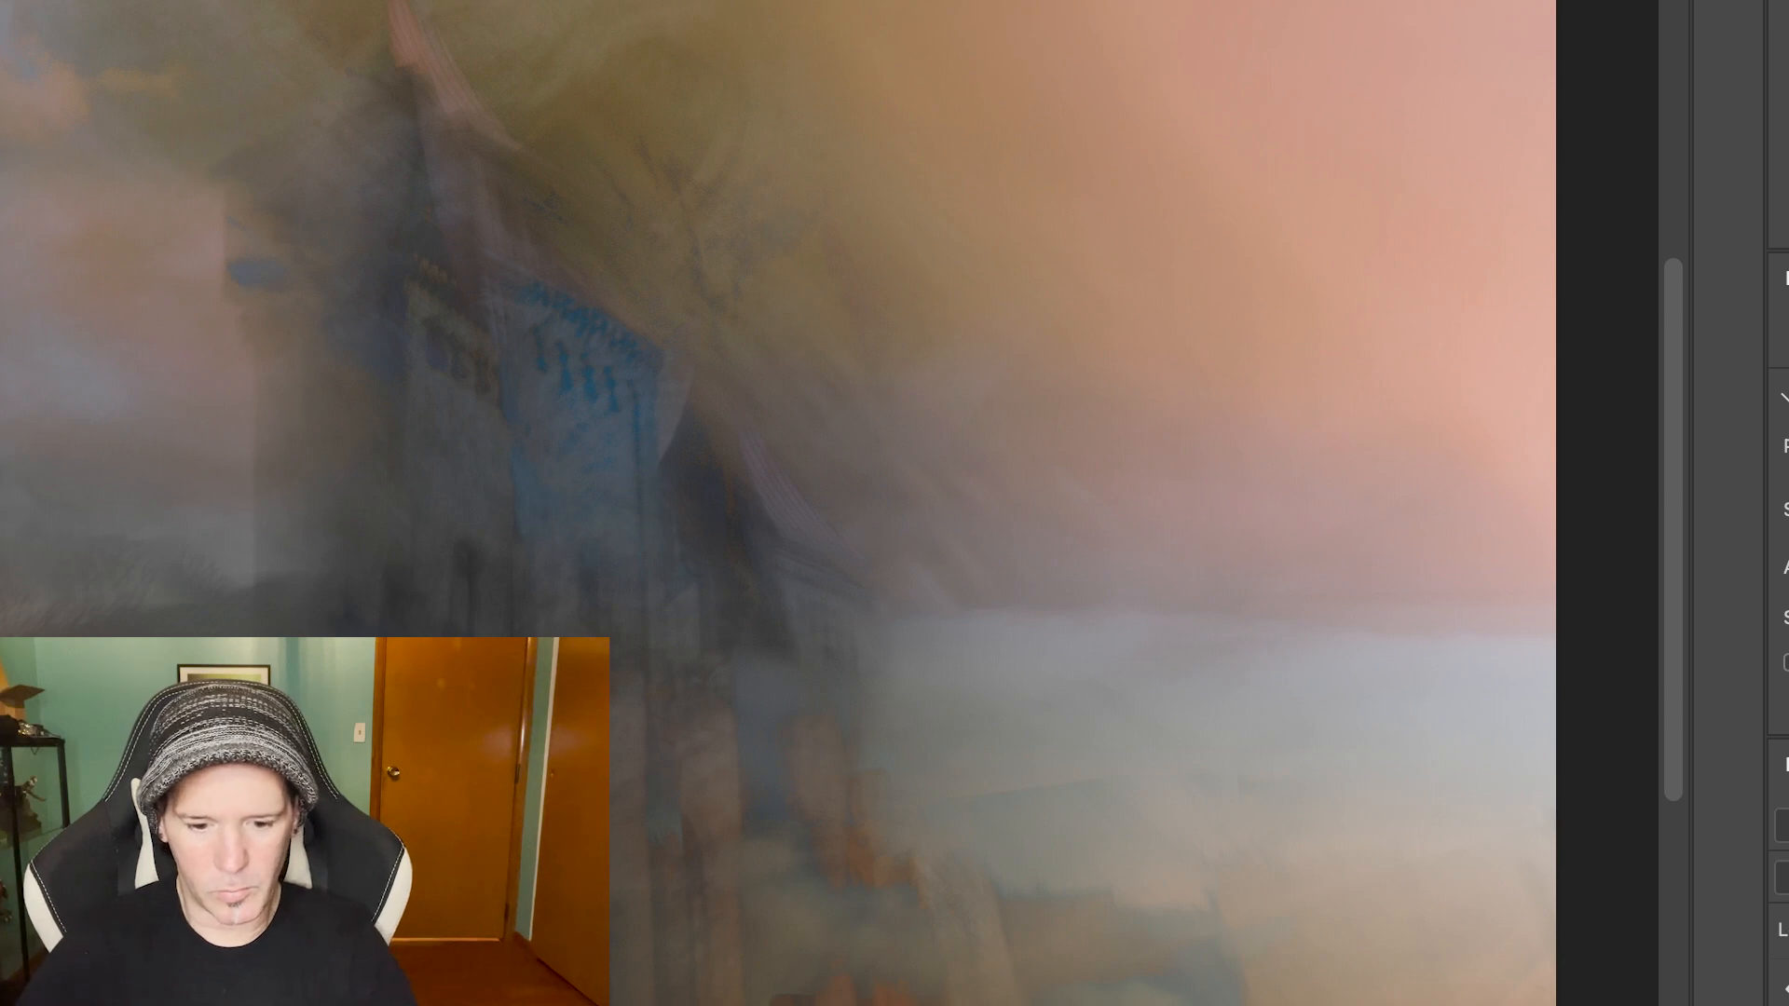
key(Delete)
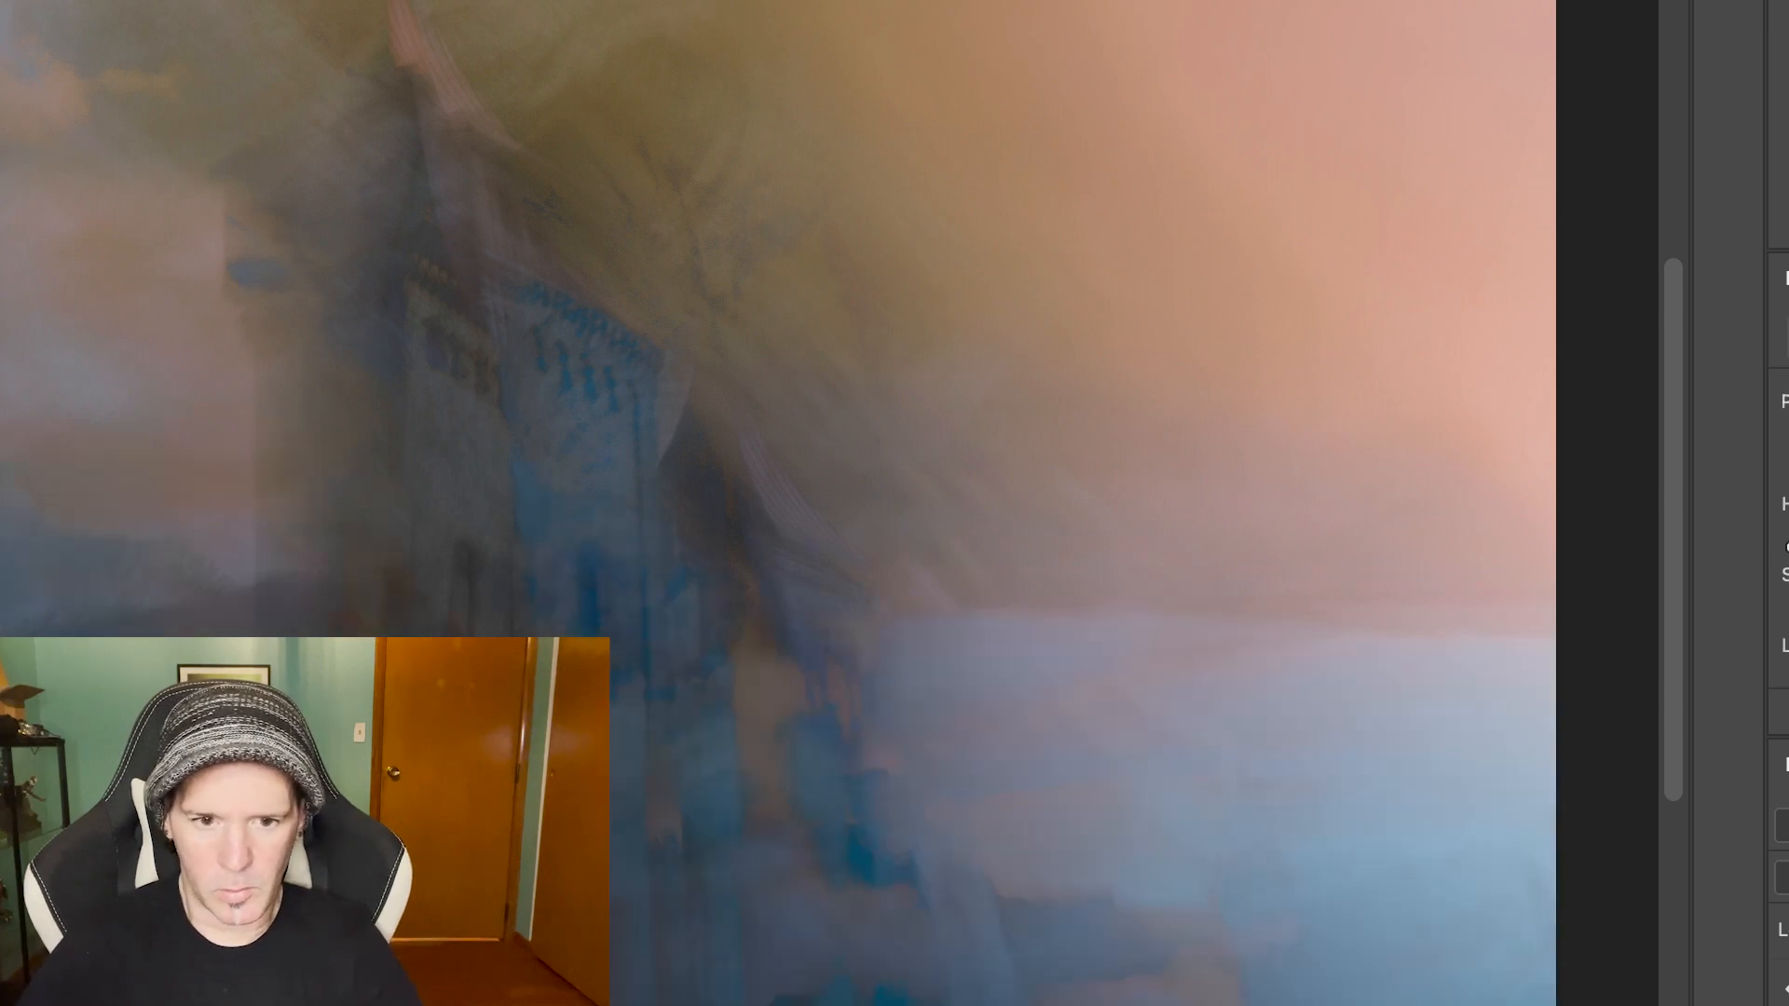
key(ctrl+z)
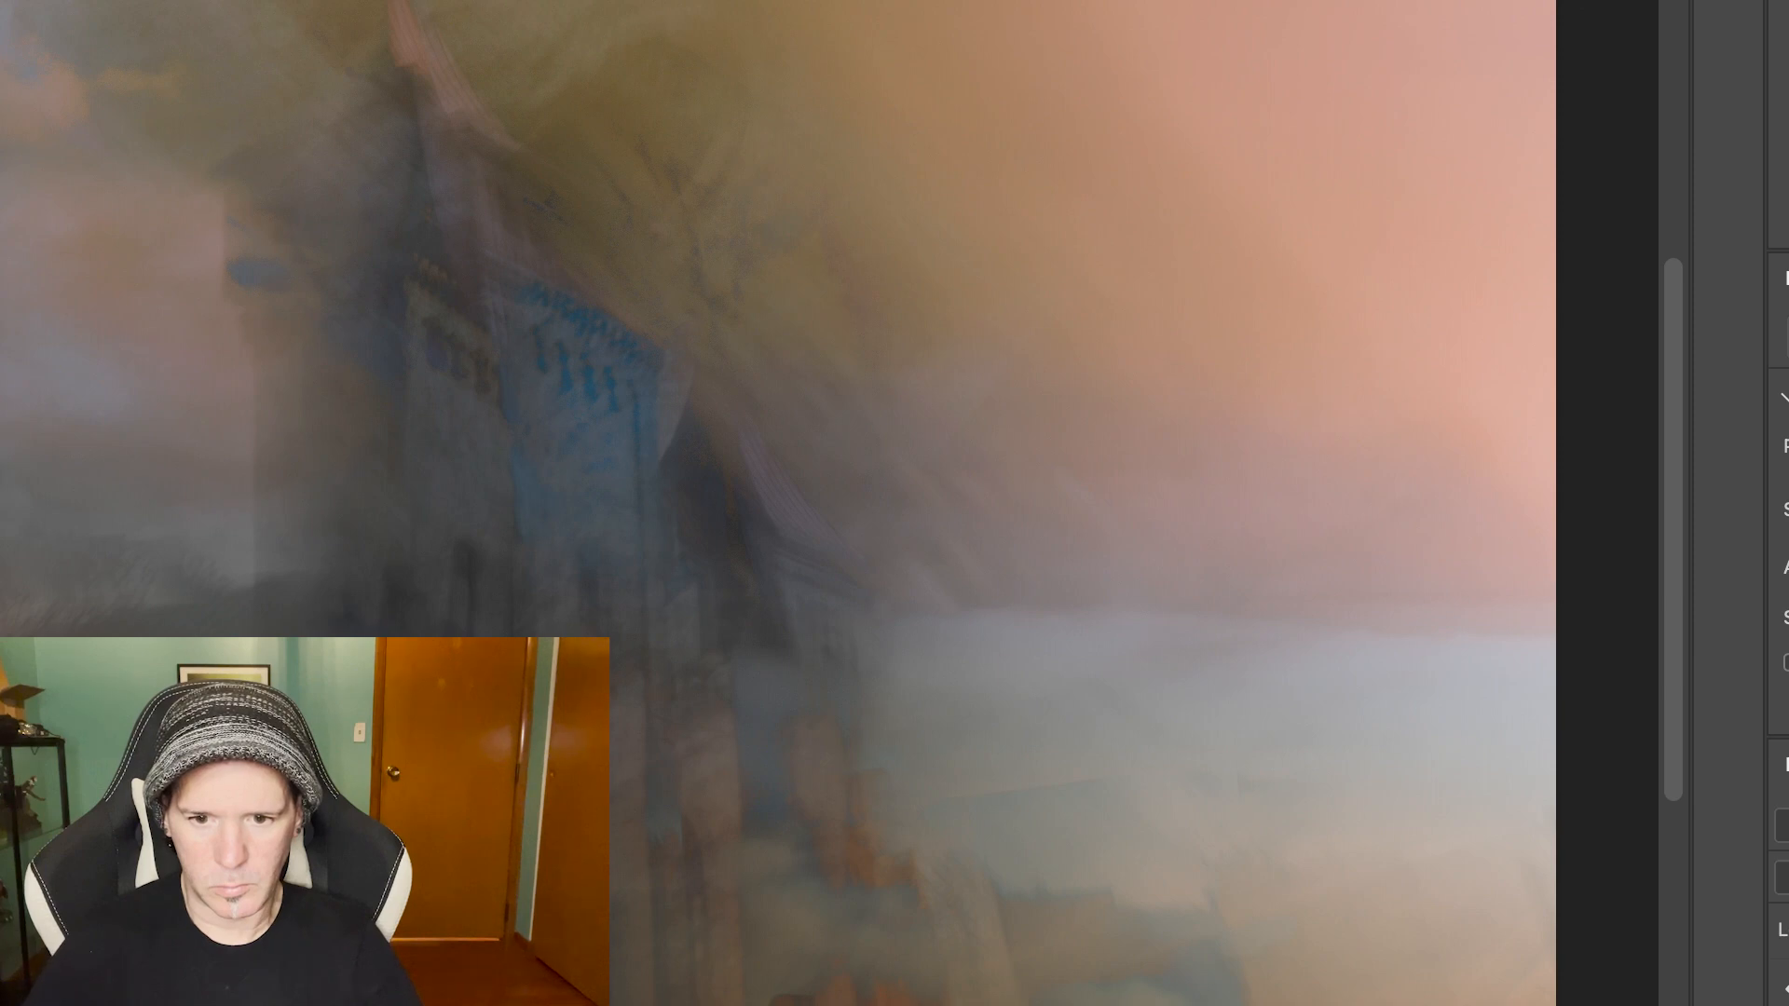
Toggle the masked hue shift's visibility repeatedly to compare the composite with and without it
key(Delete)
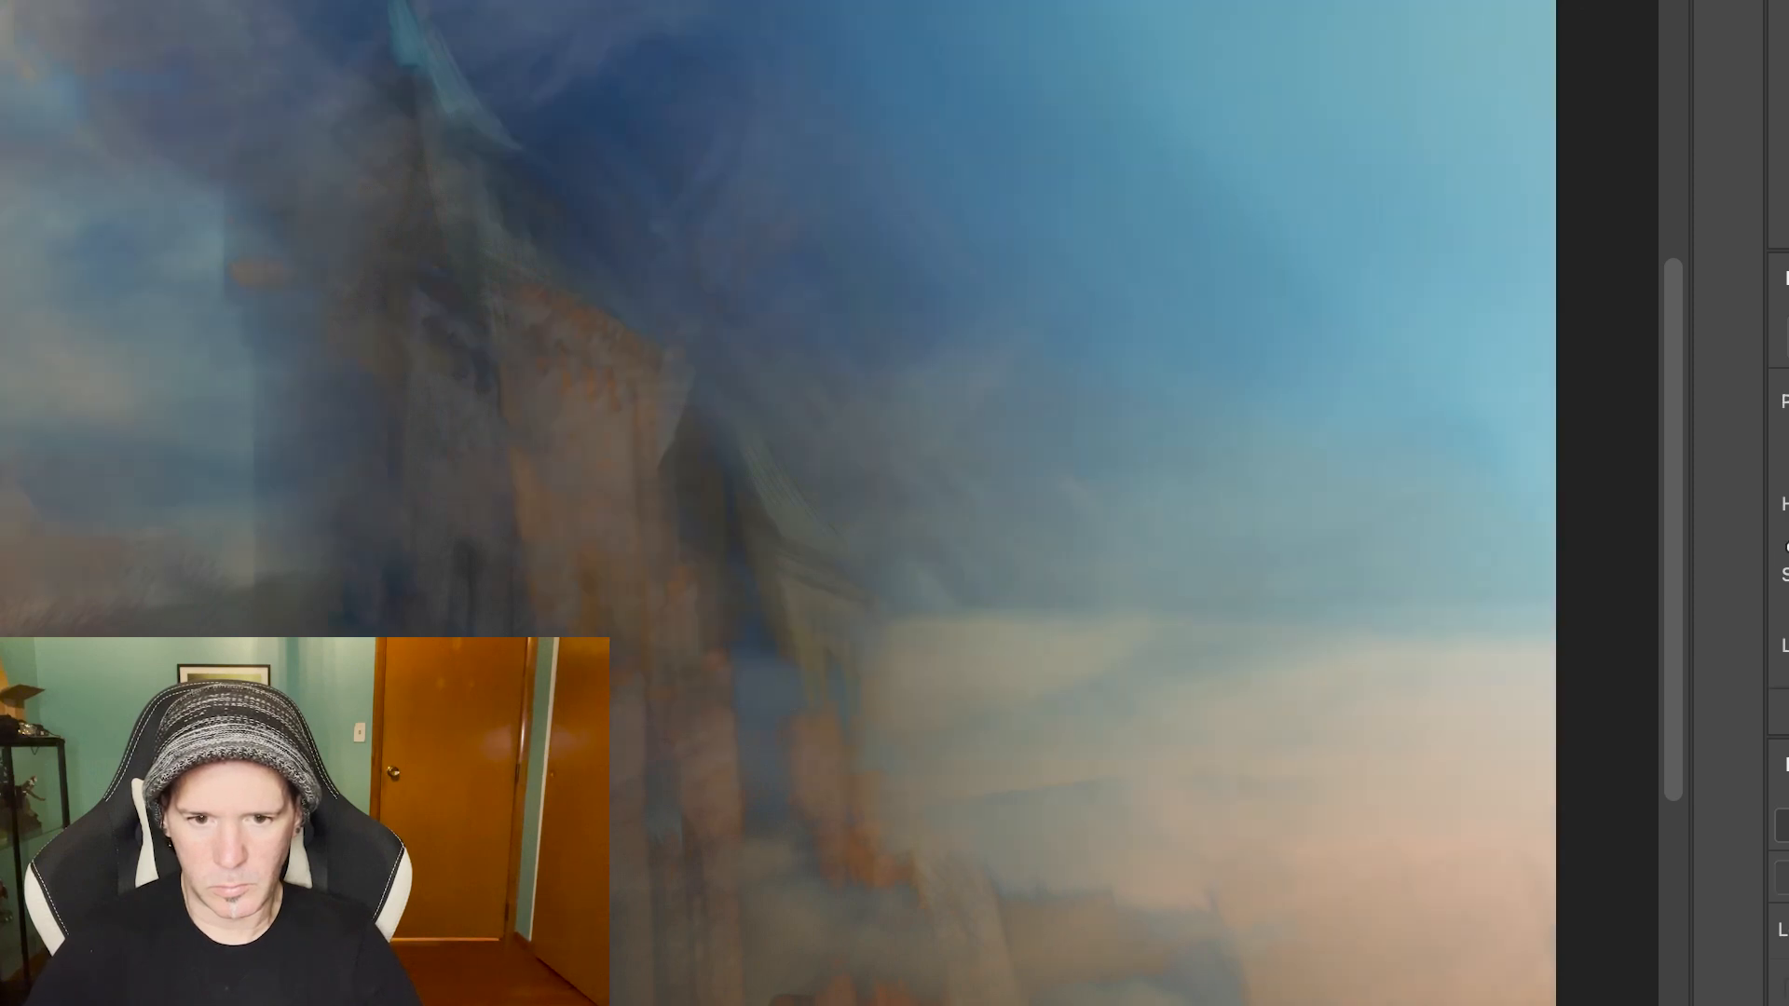
click(1786, 989)
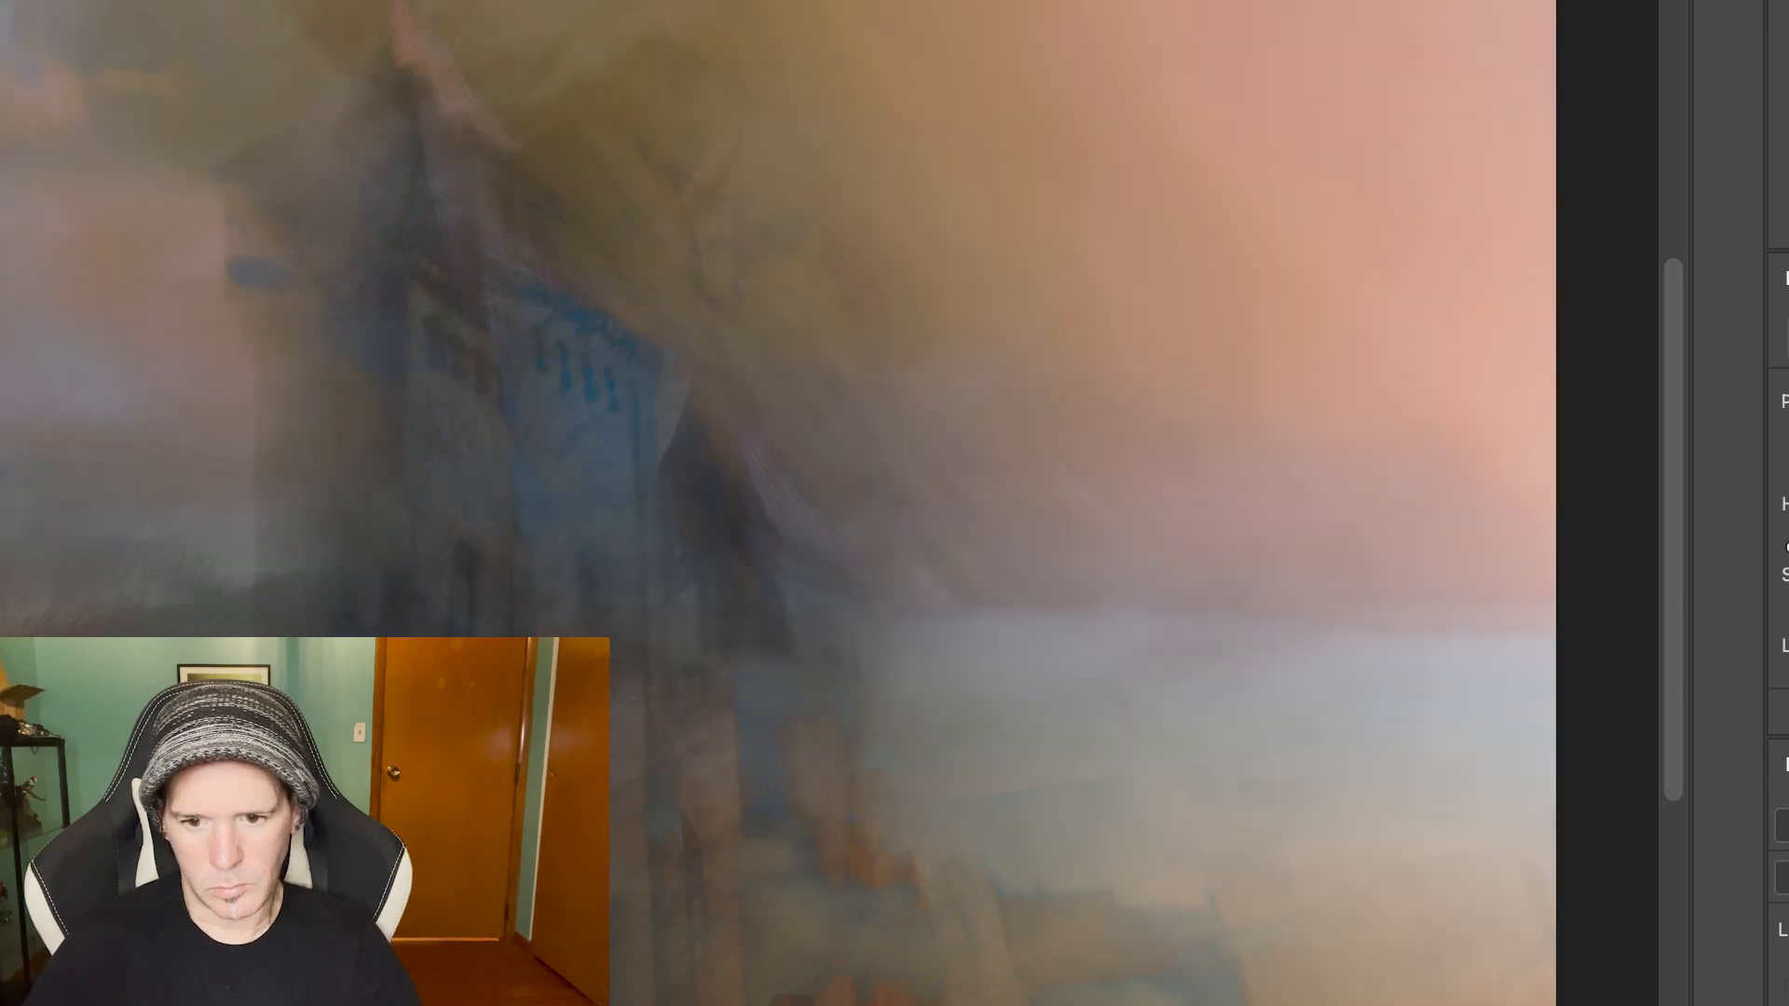
click(1786, 990)
click(1787, 990)
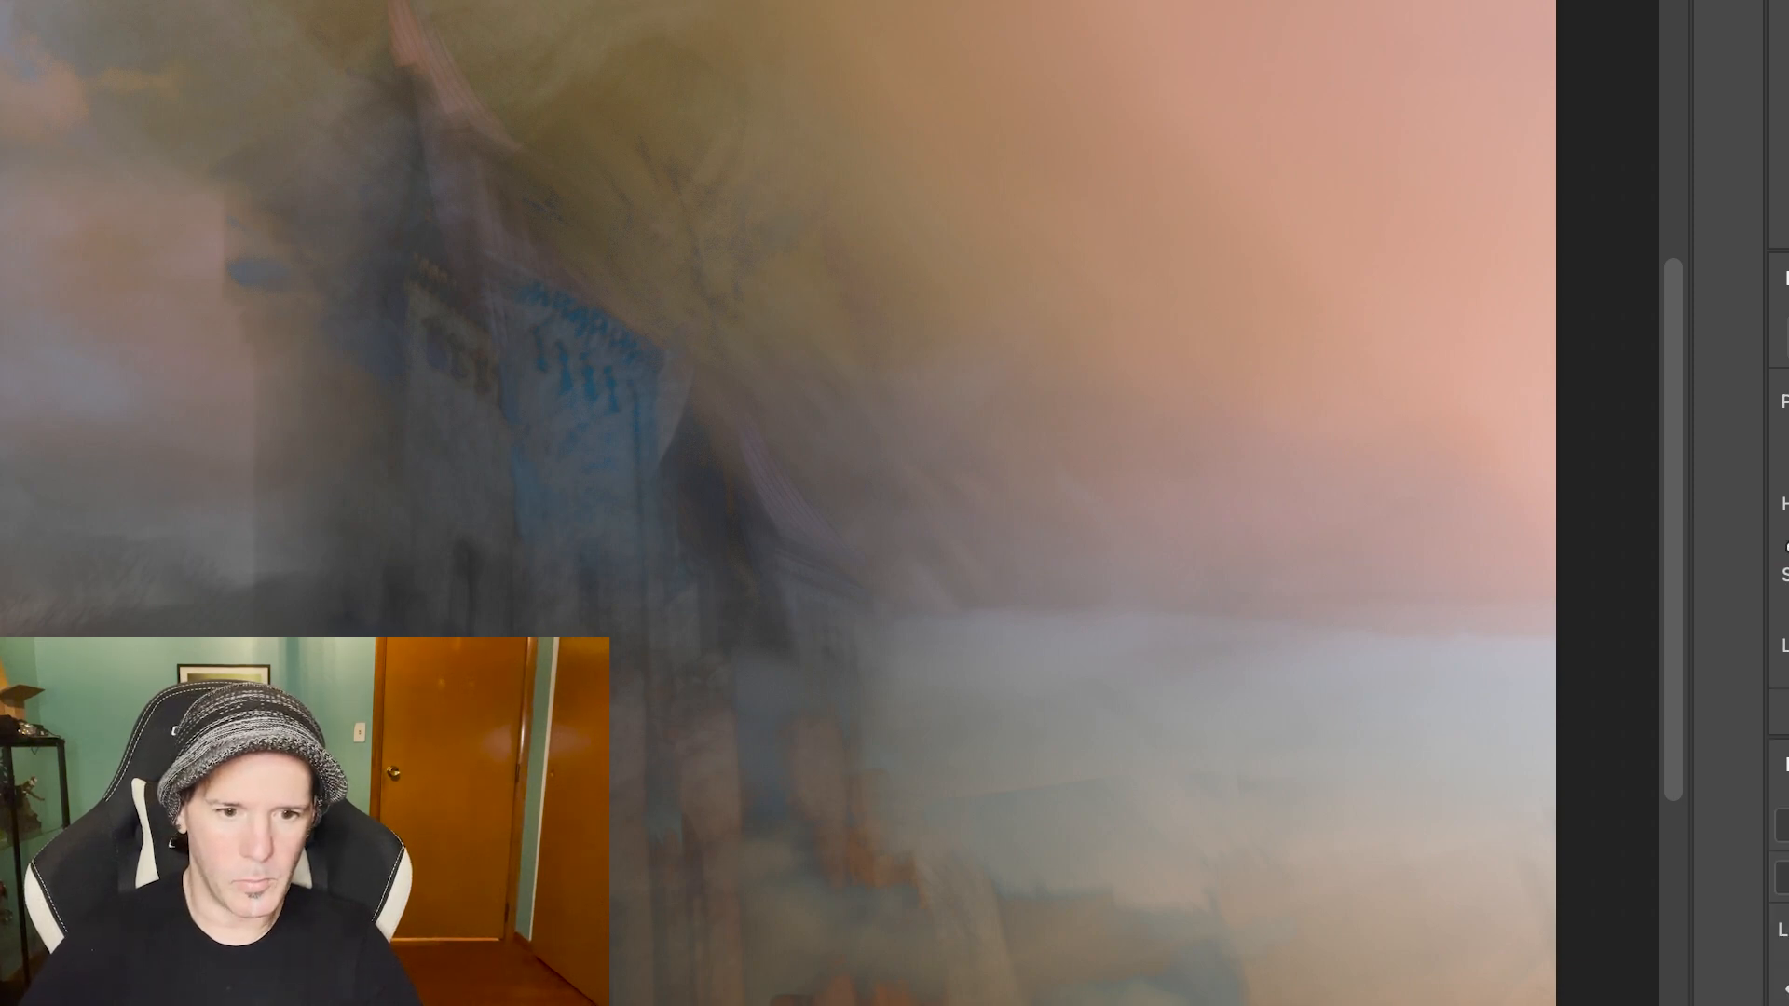
click(1788, 992)
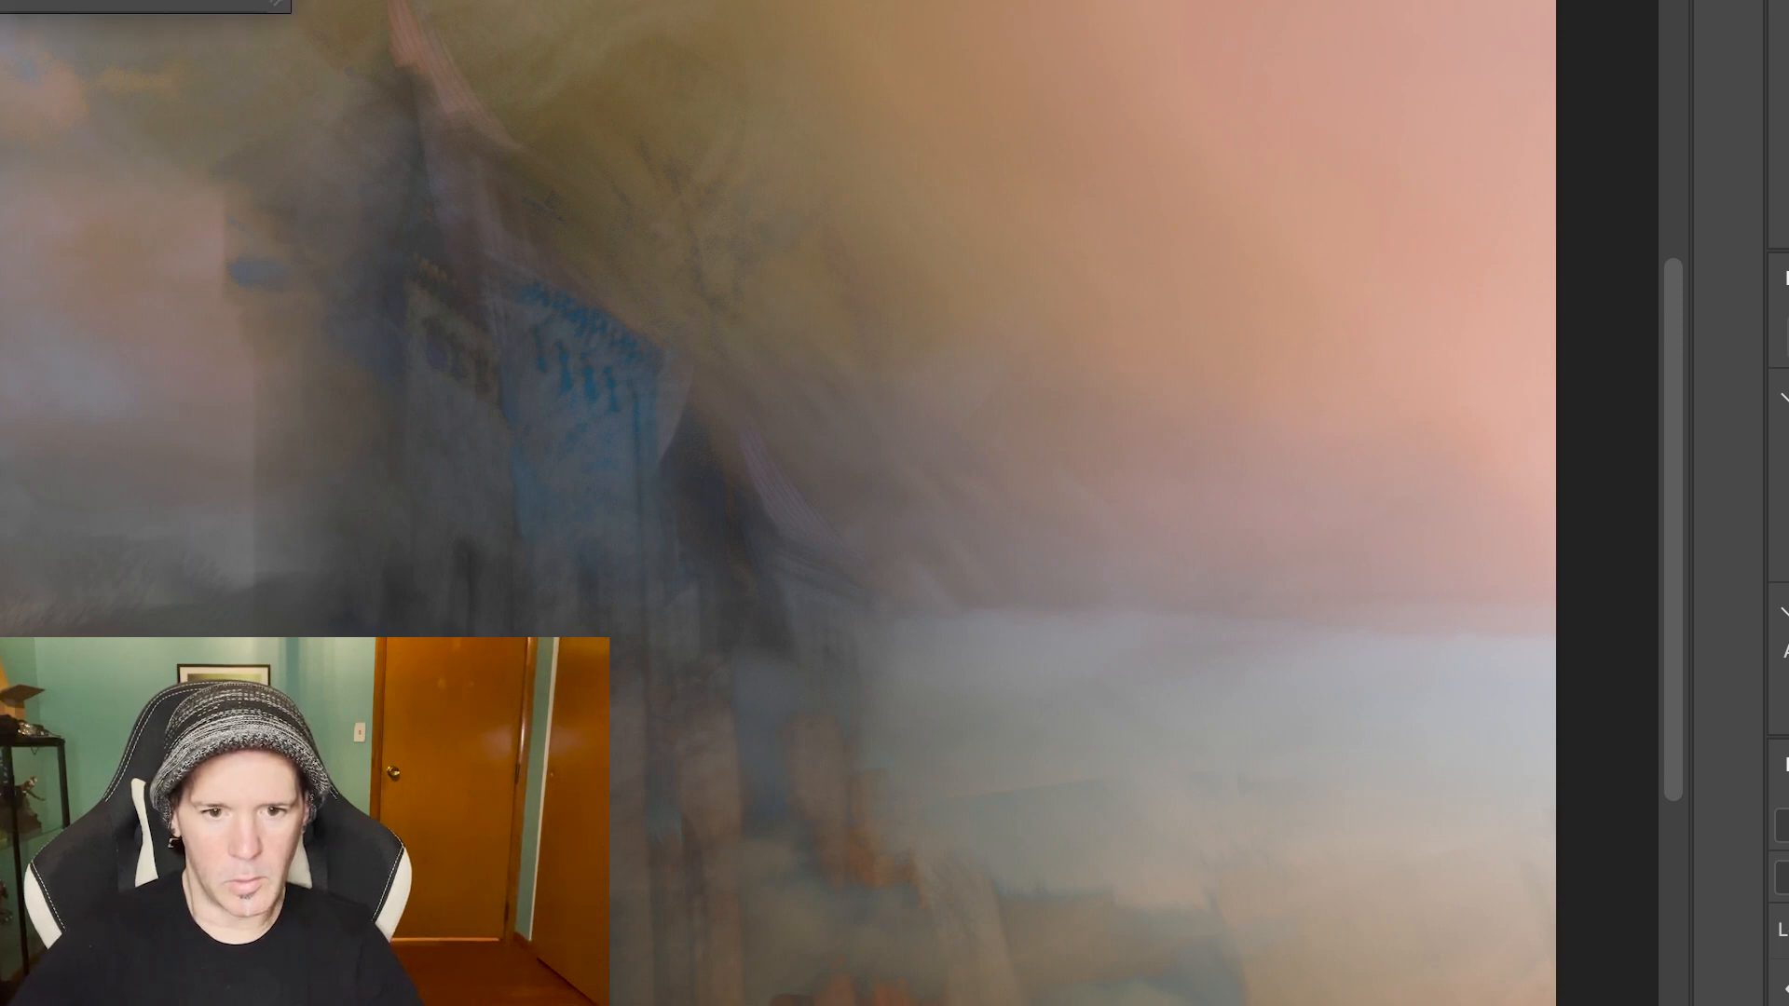
key(Escape)
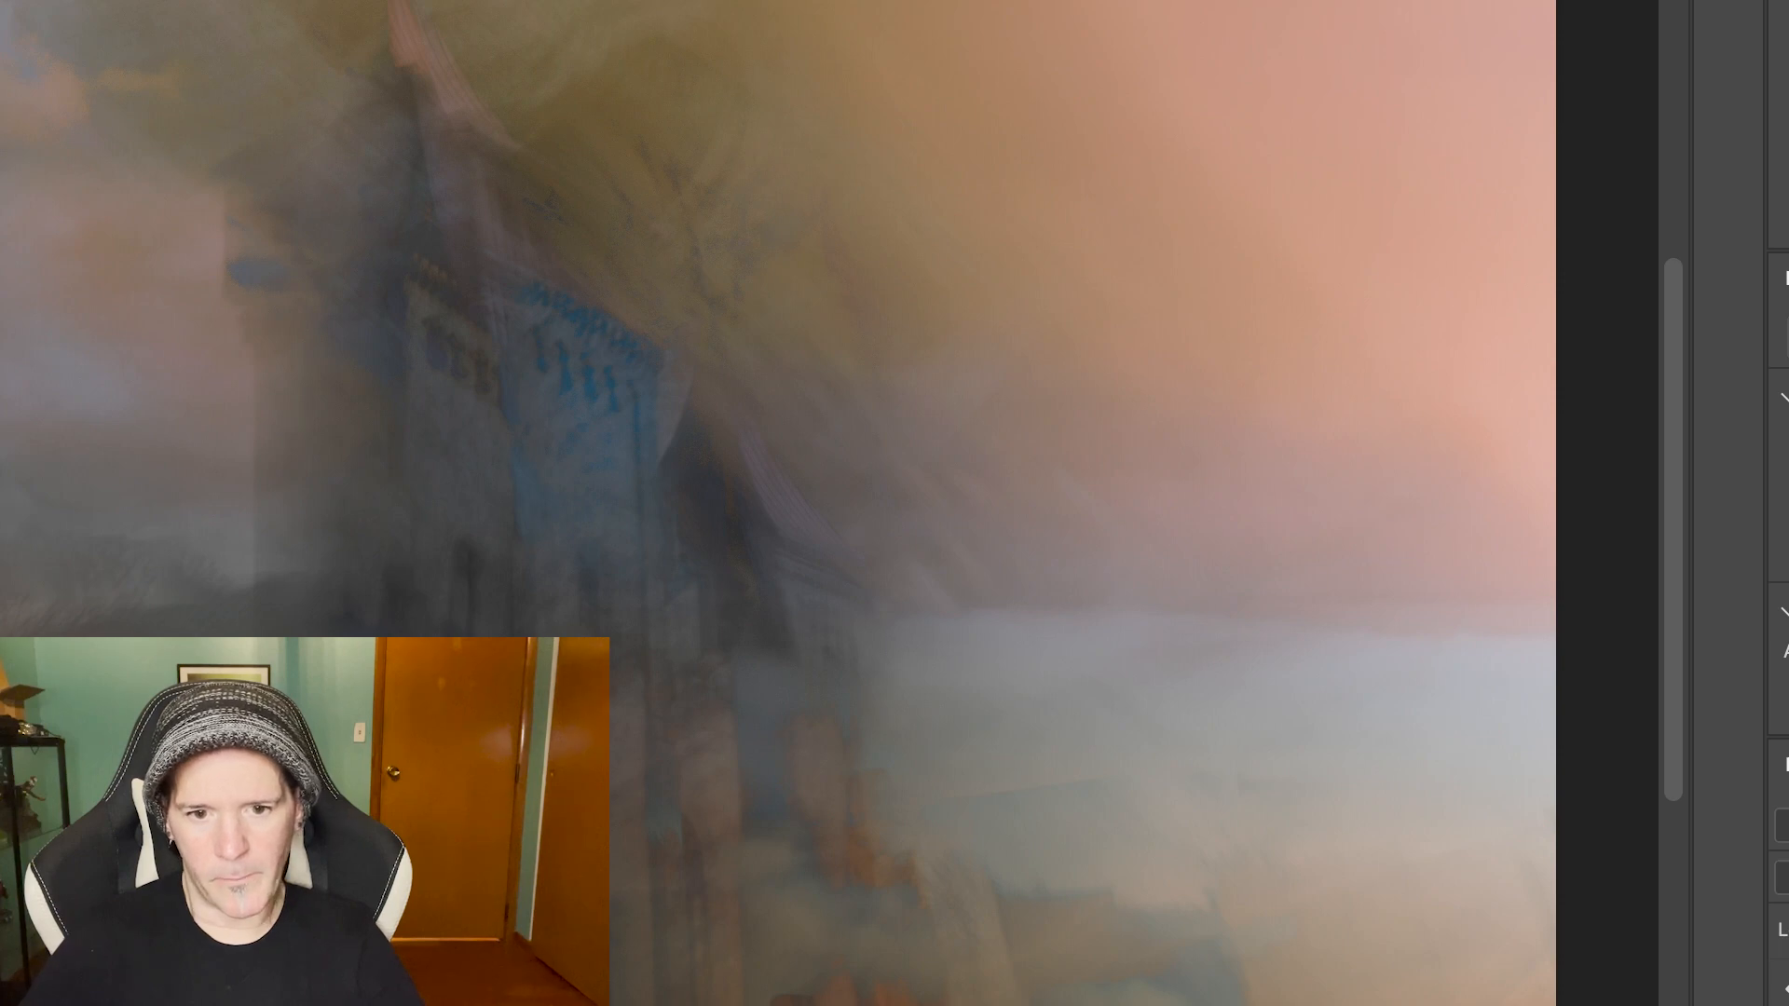
Draw a diagonal gradient on the hue shift's mask across the upper-left sky
drag(0, 167, 214, 338)
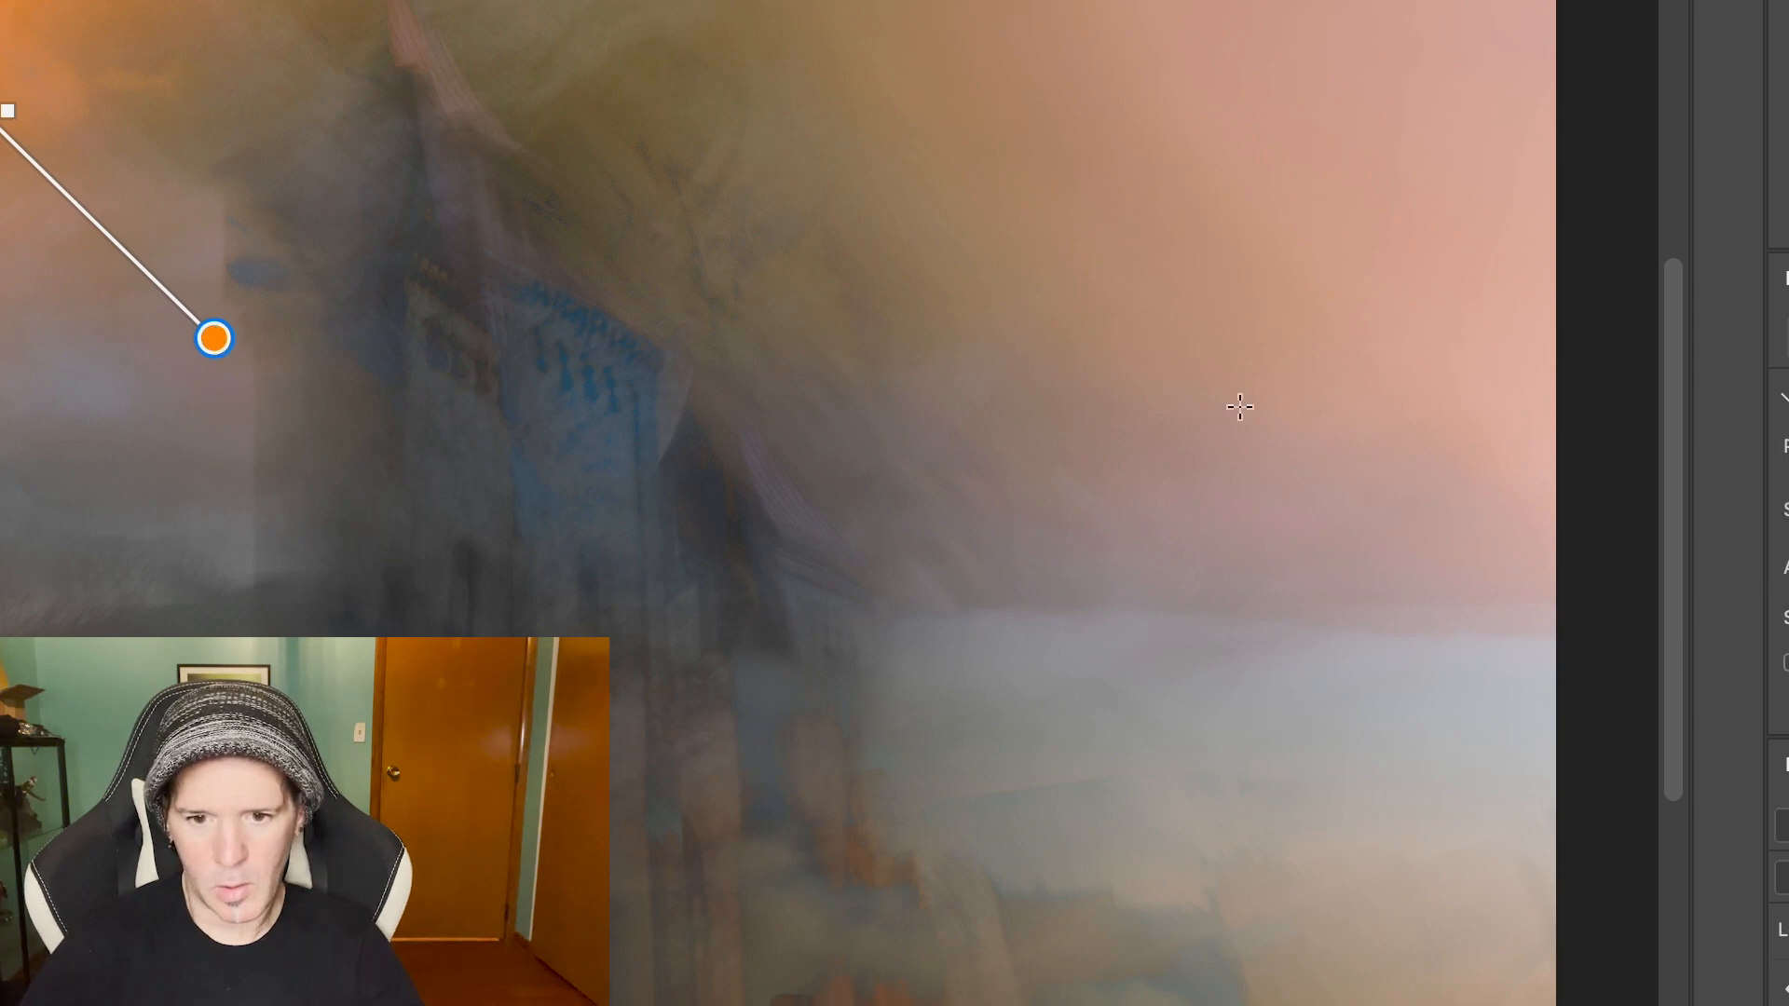
scroll(978, 372, left, 5)
scroll(988, 791, right, 3)
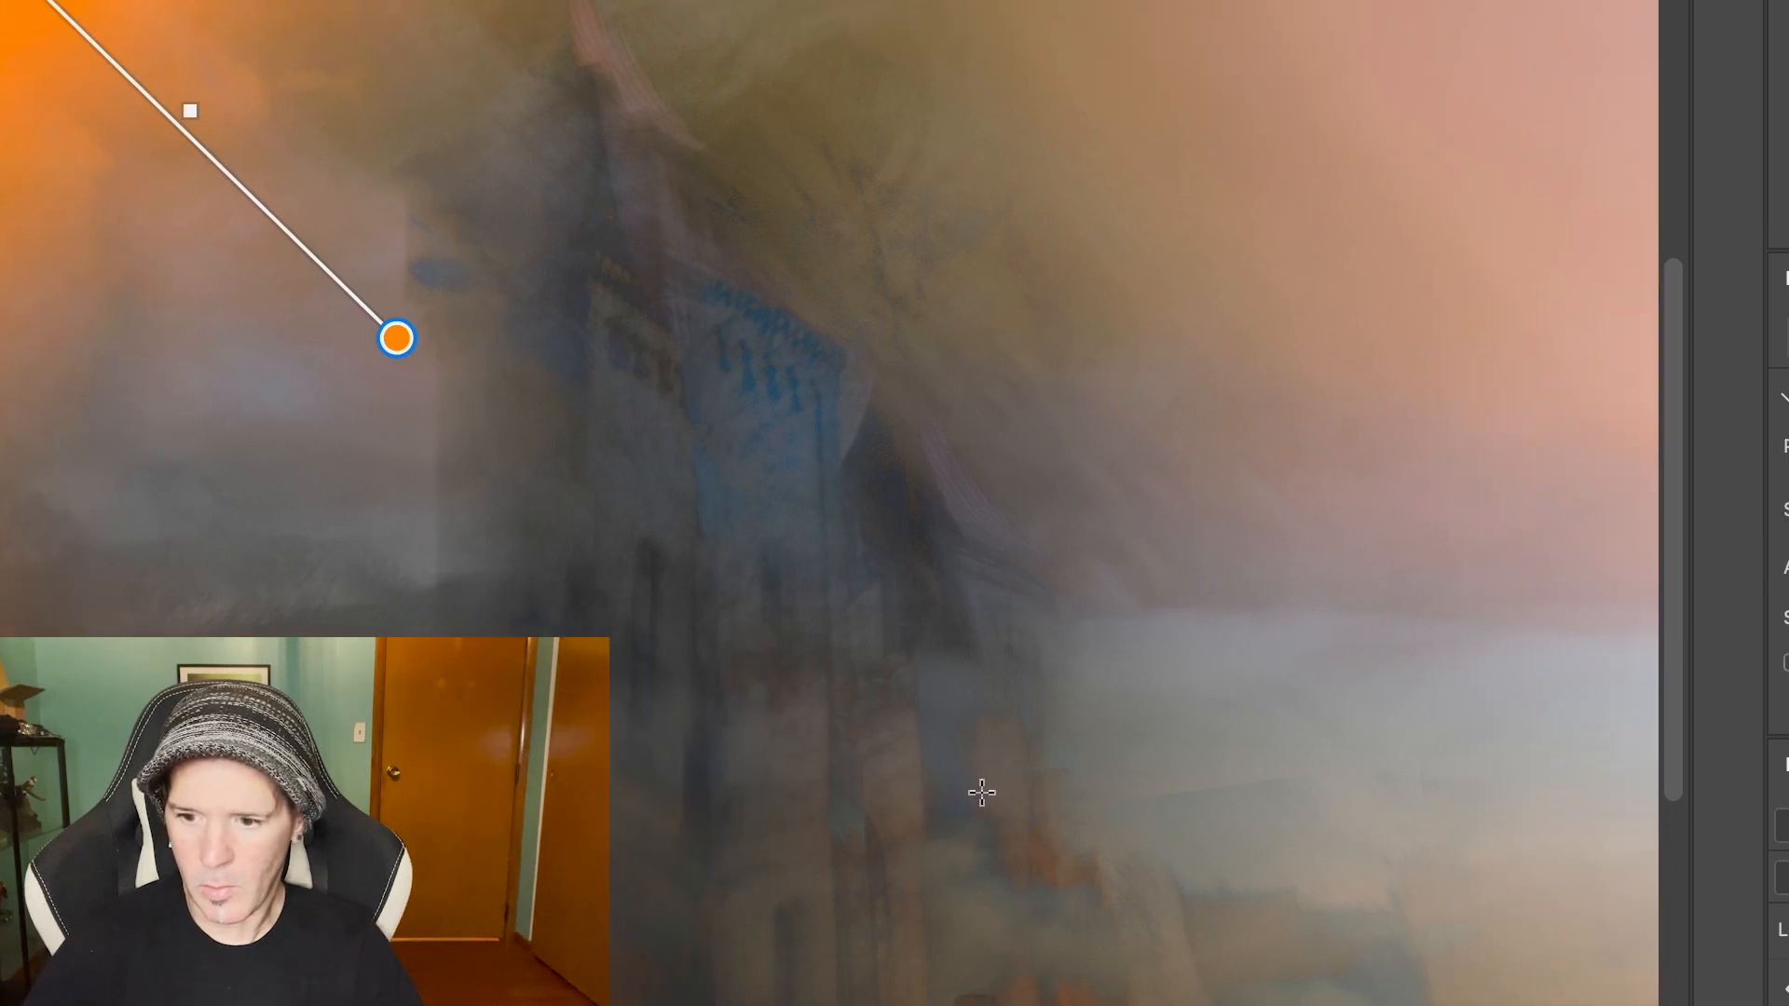
scroll(954, 791, right, 3)
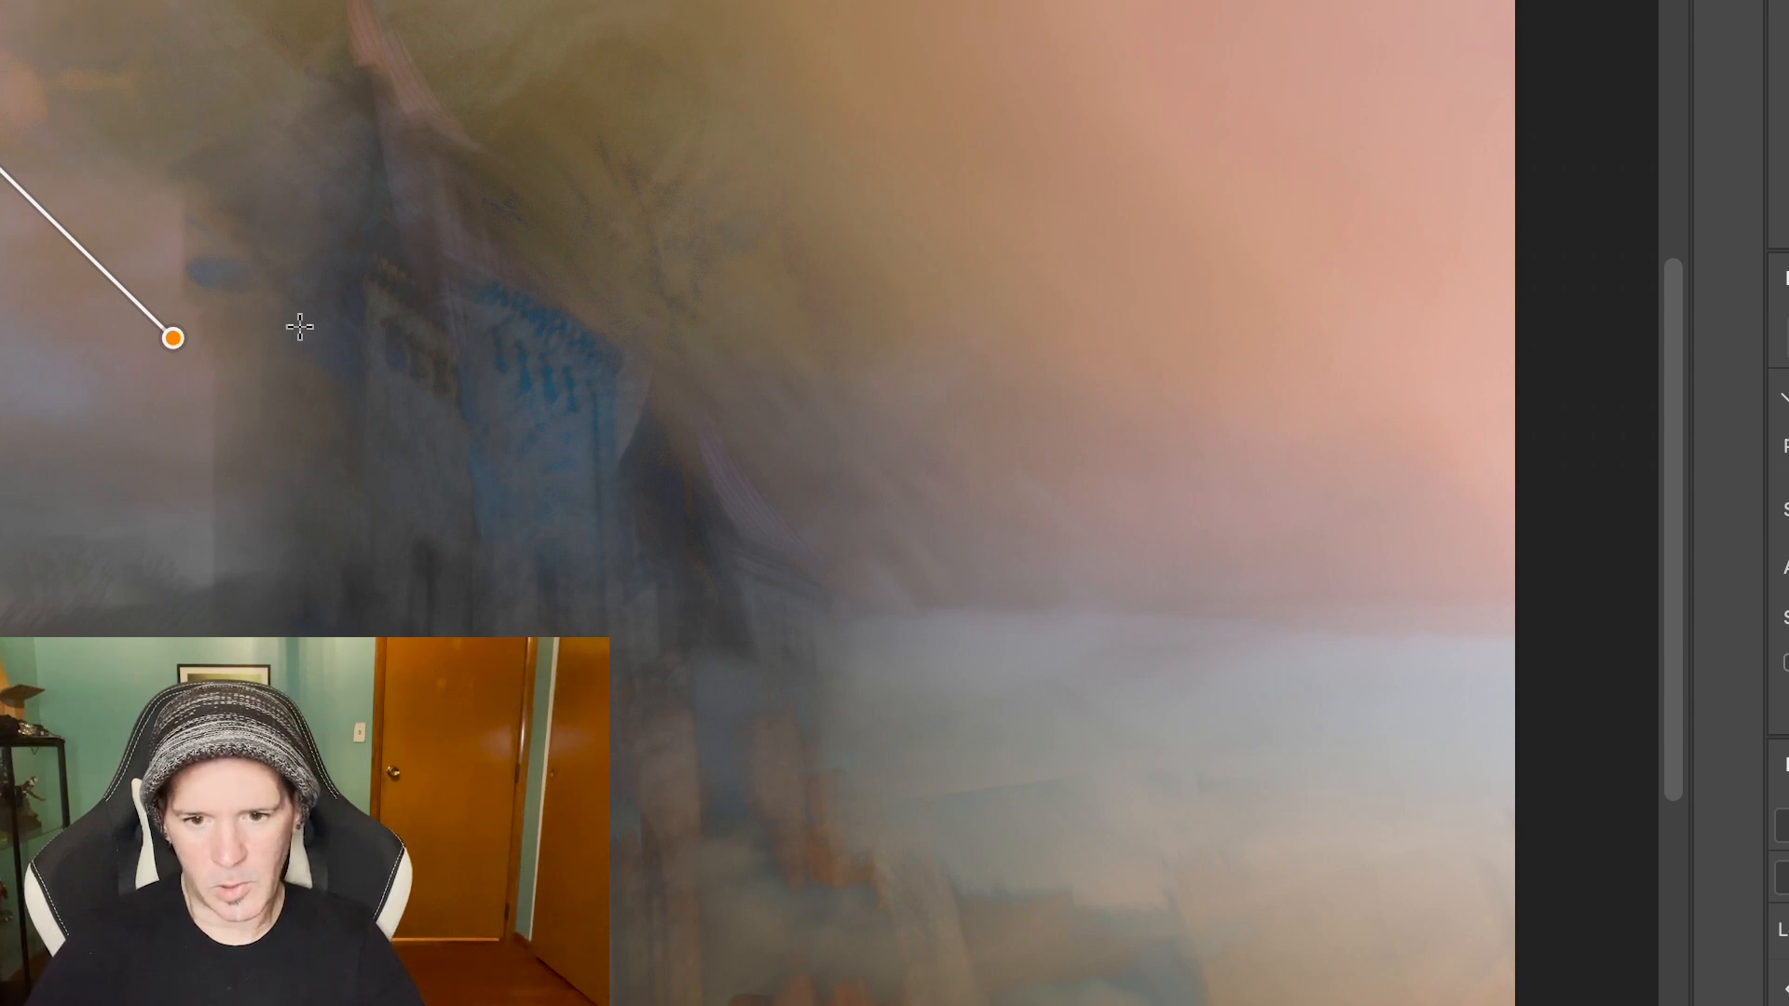
key(b)
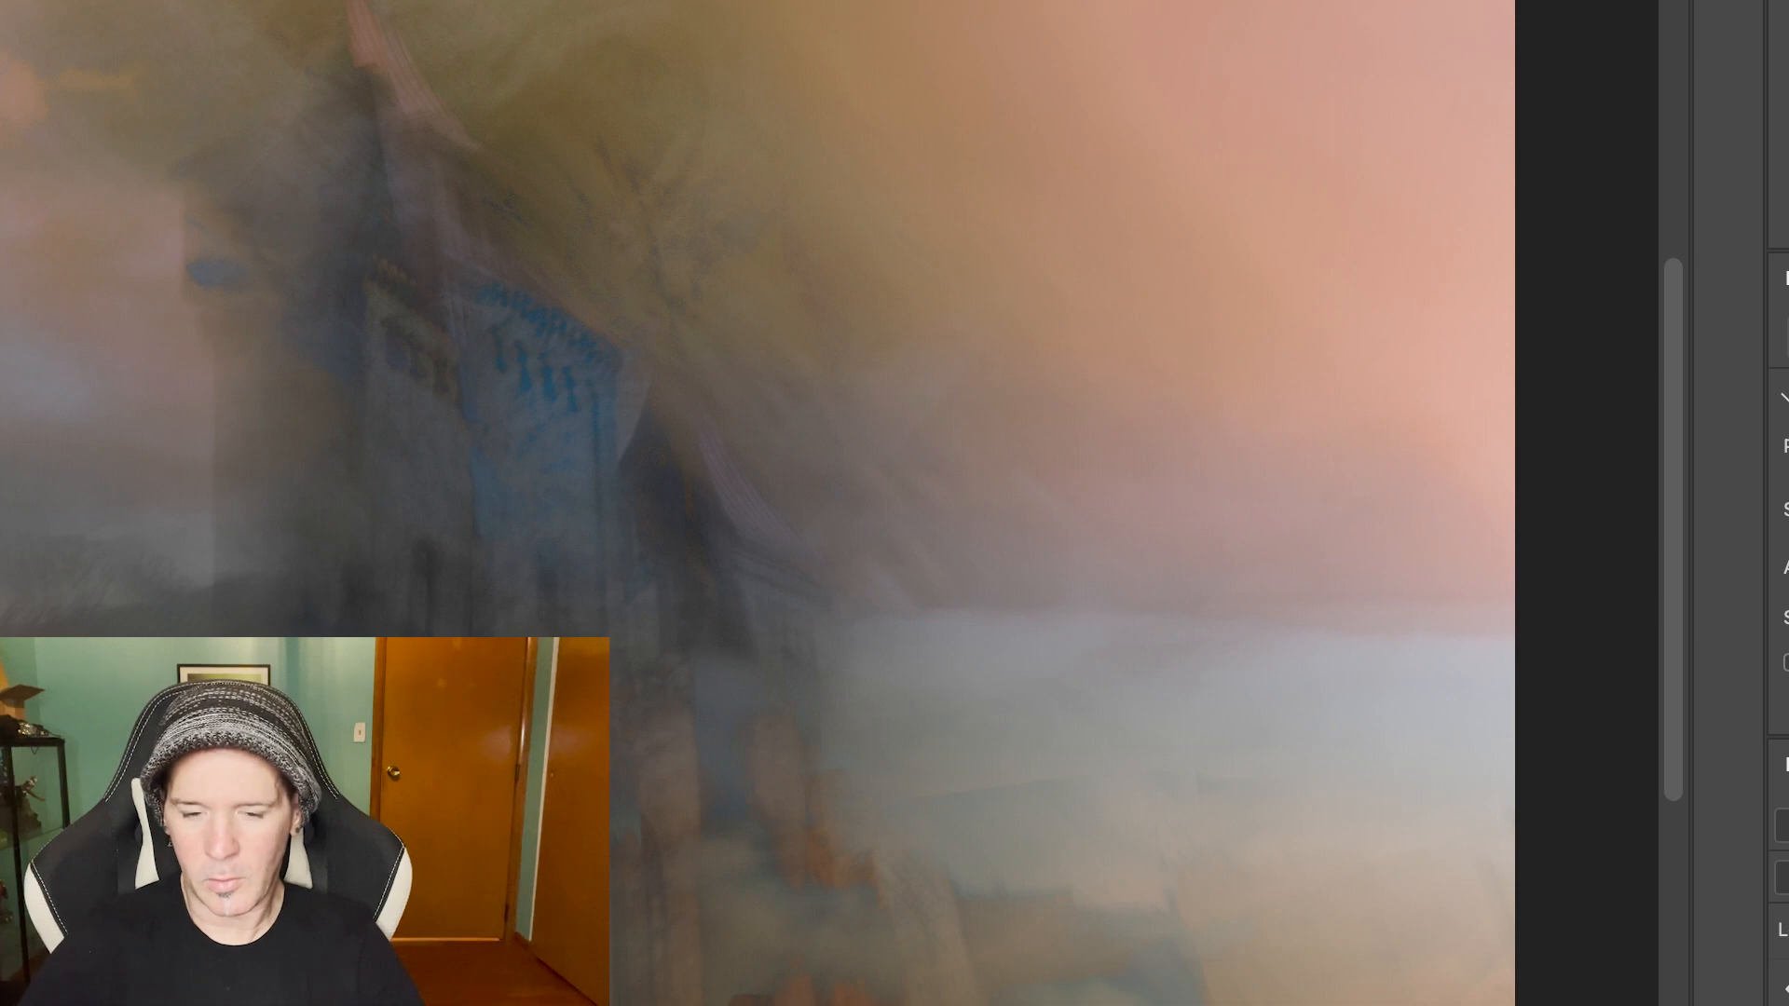
Start a crop of the composite and switch its overlay from the thirds grid to the golden spiral, always shown
click(354, 0)
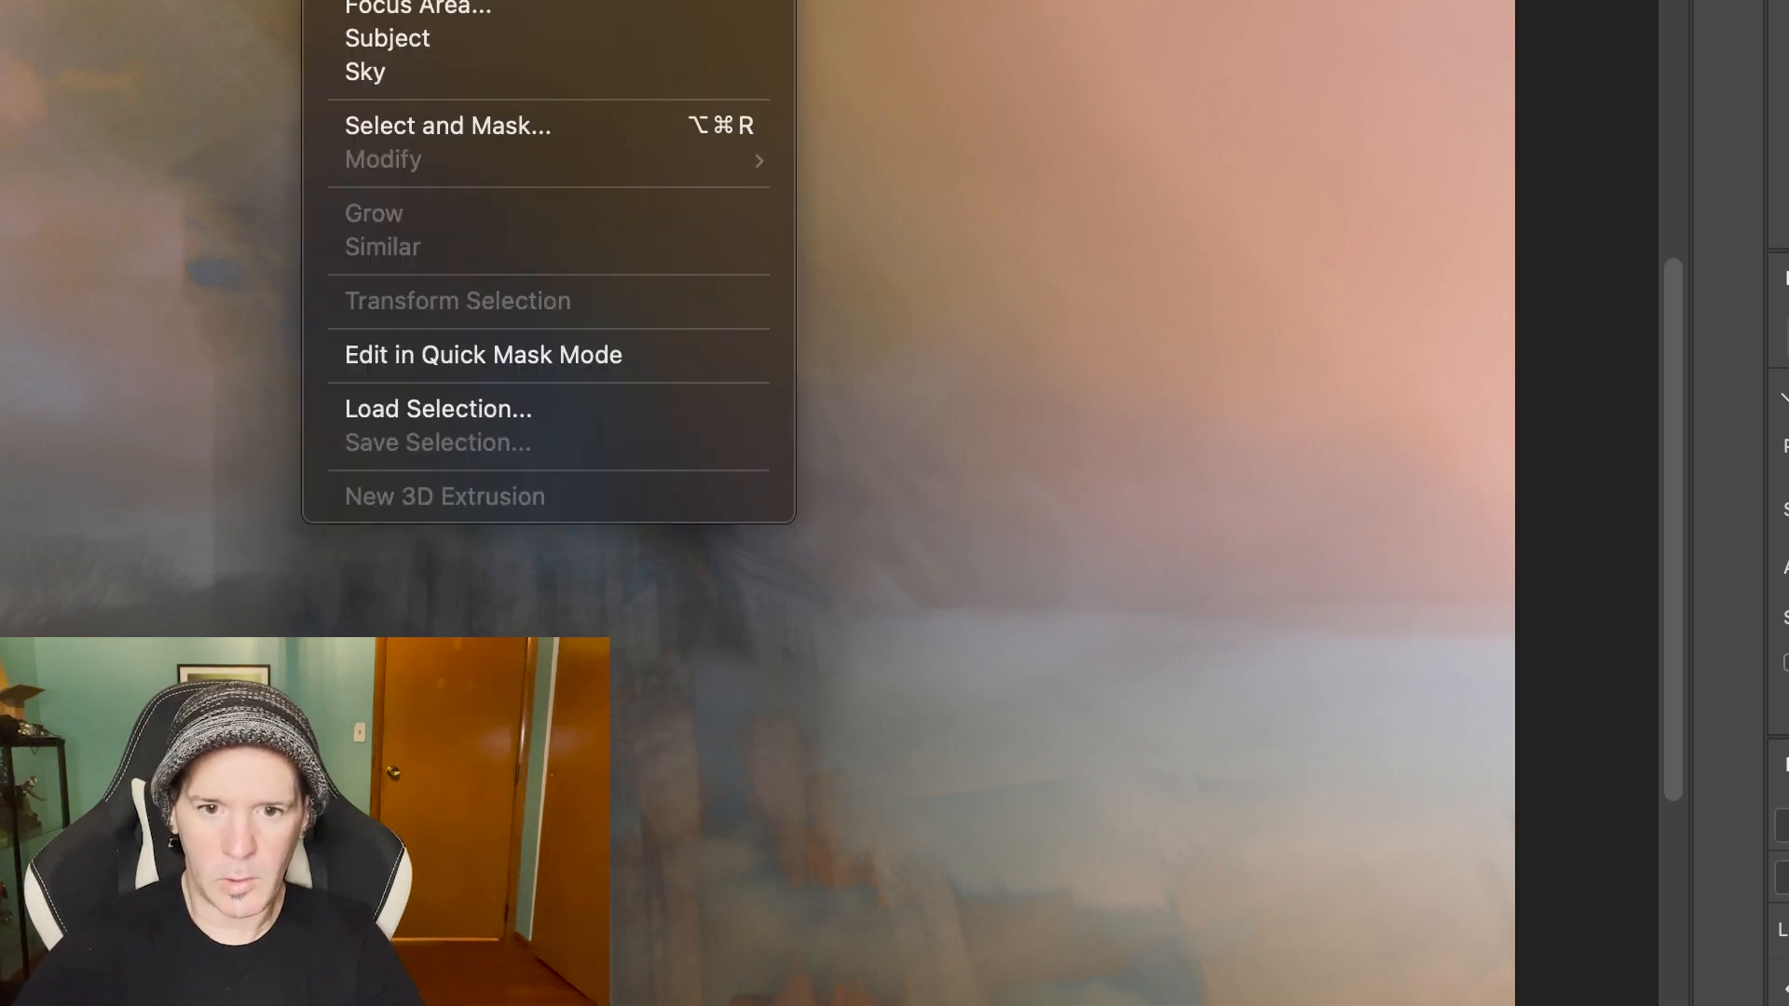
click(419, 0)
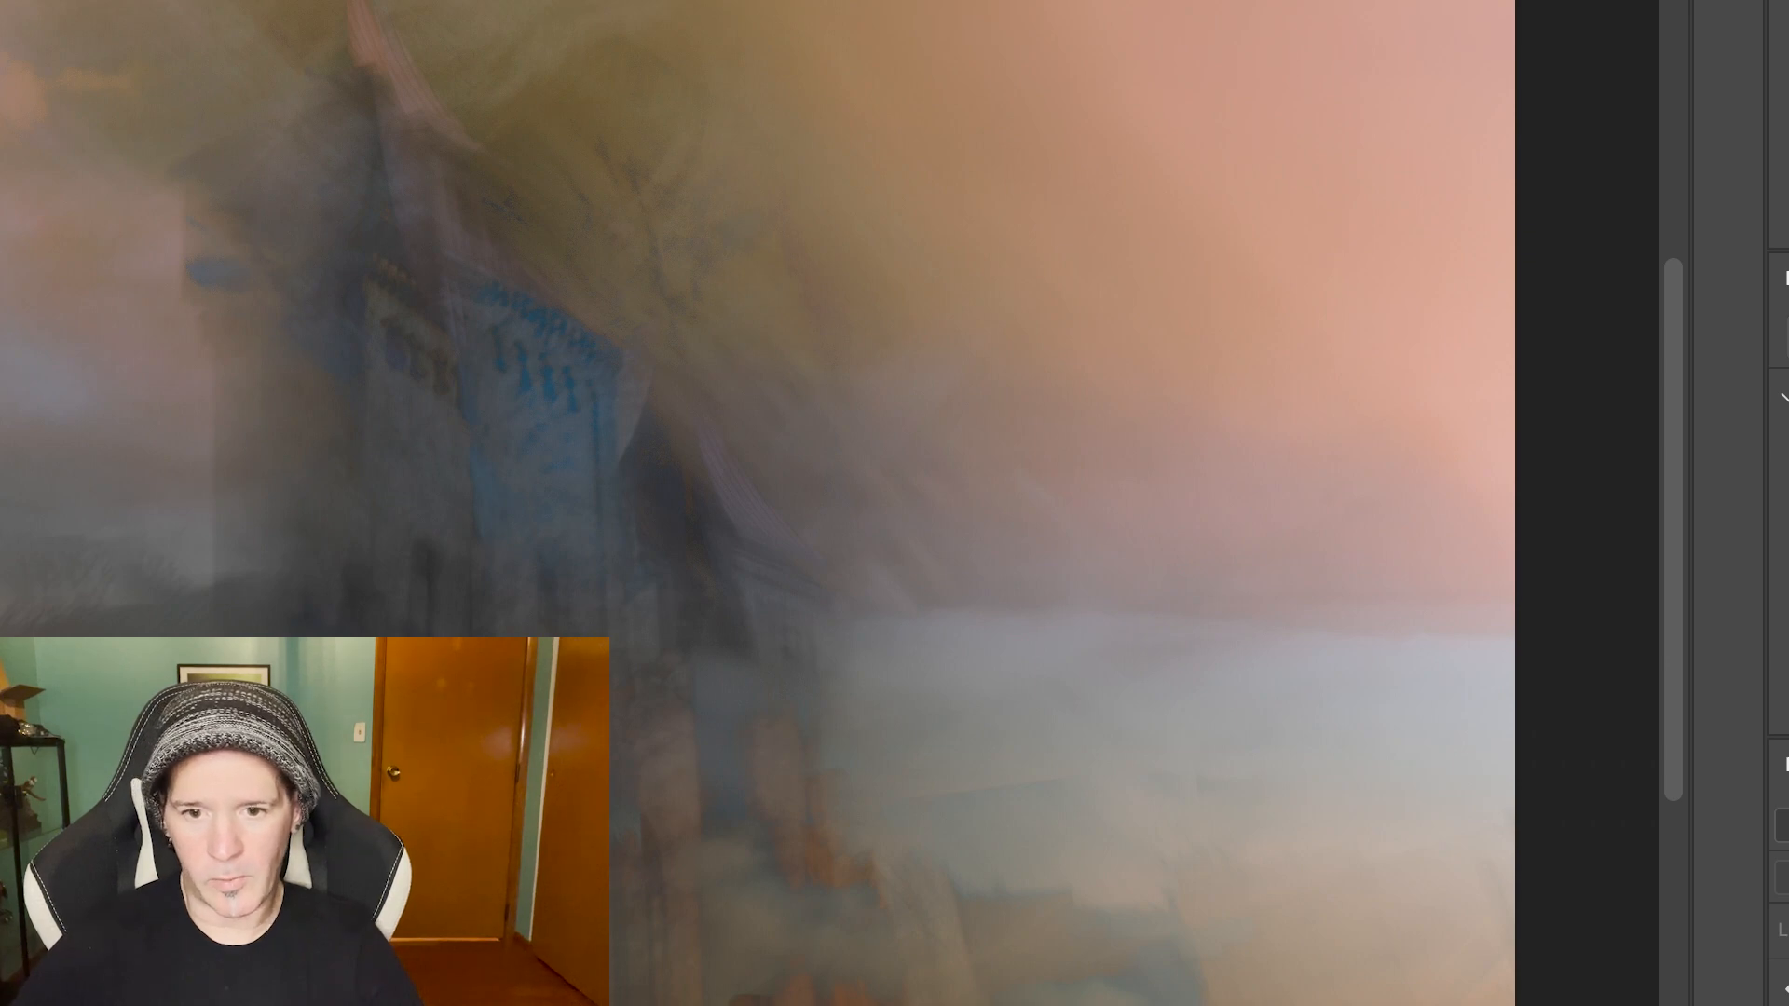
key(c)
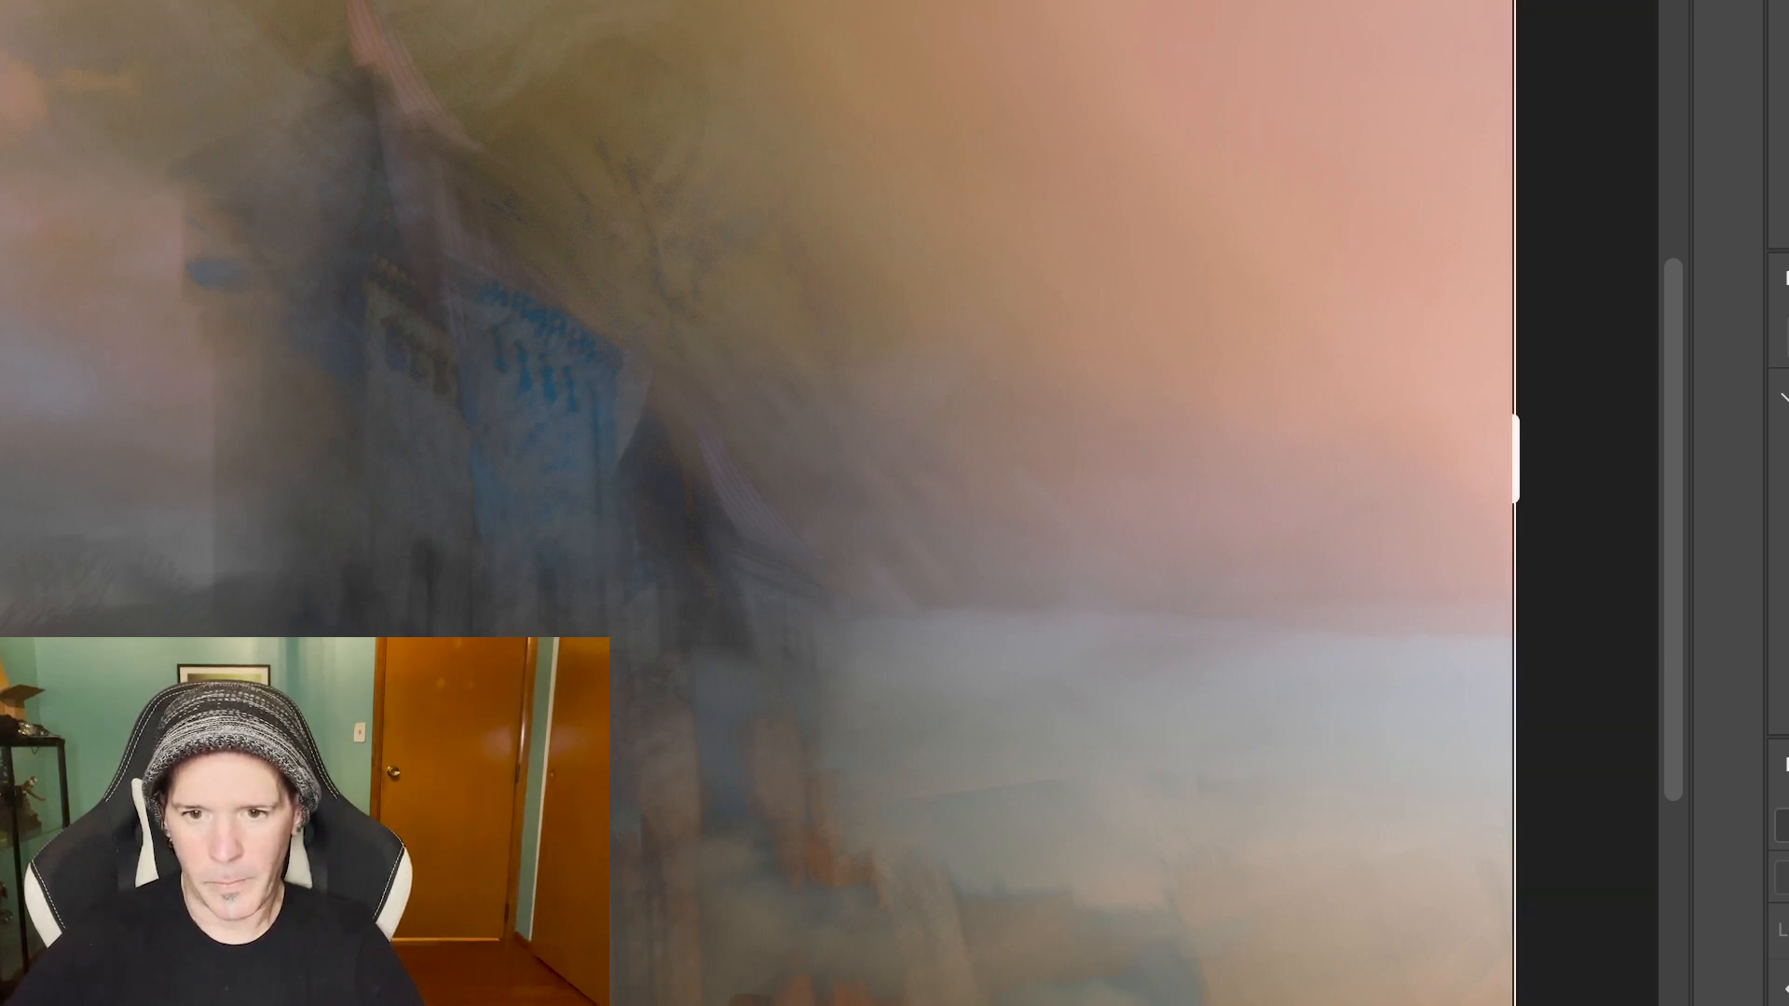
click(580, 435)
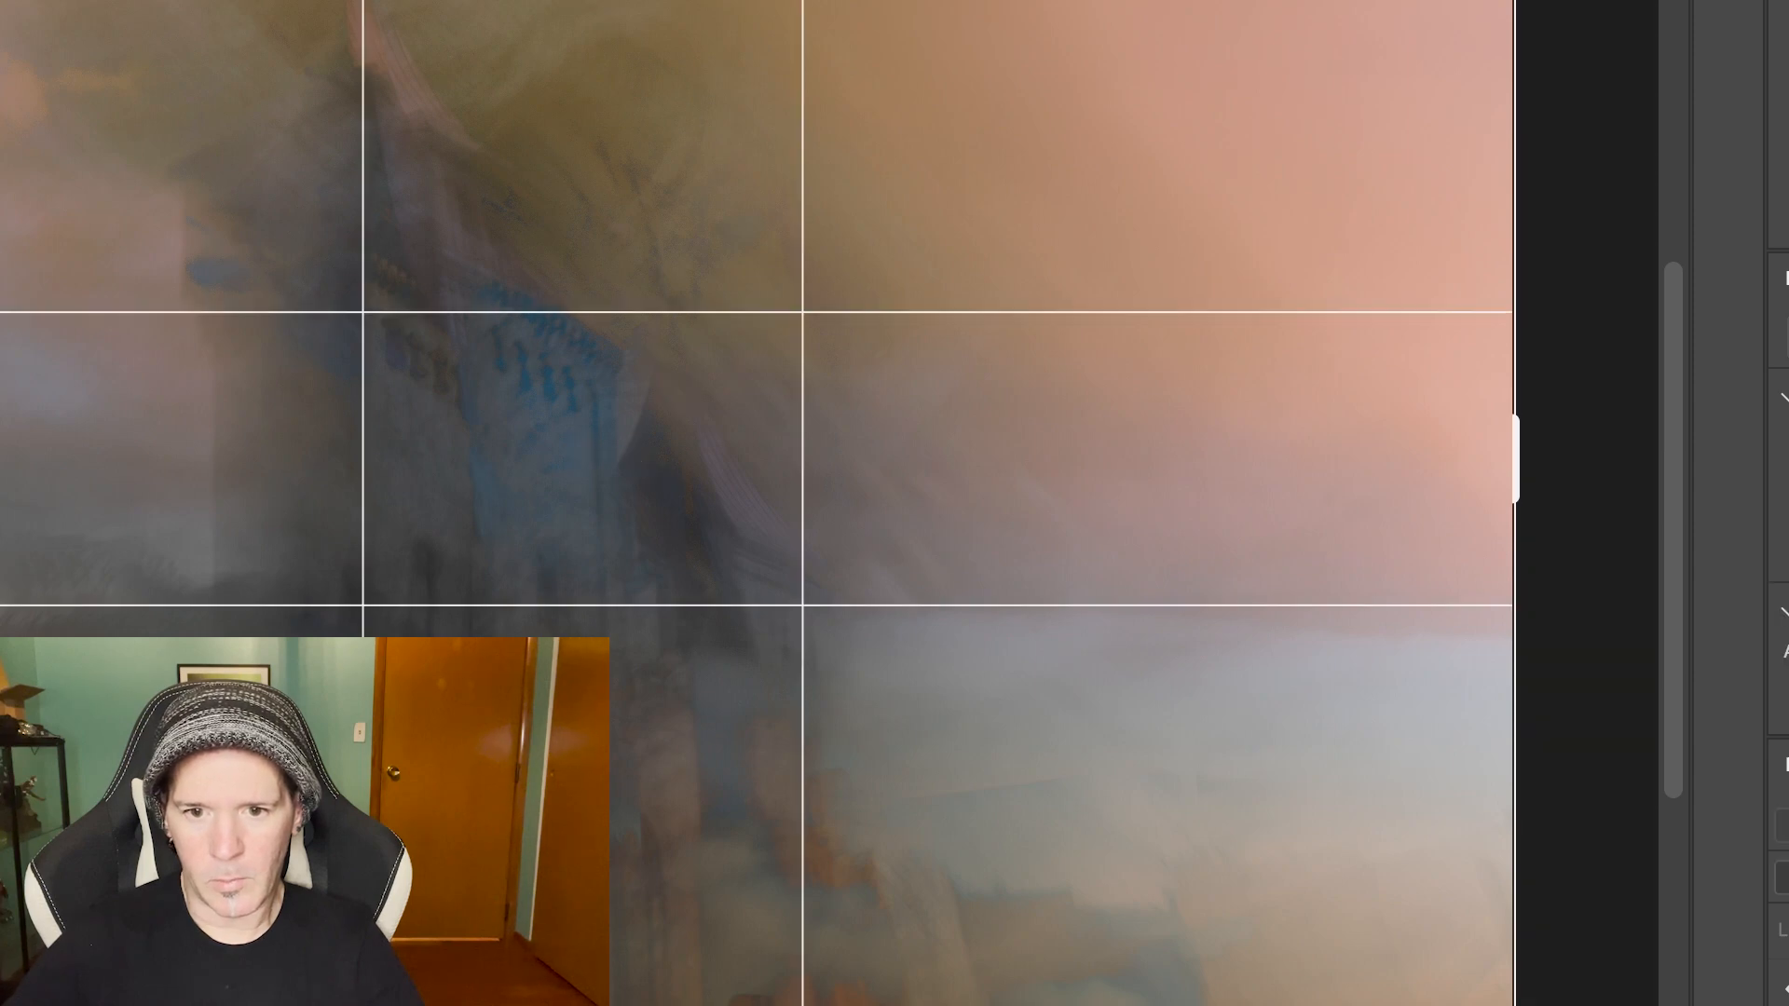
click(442, 1)
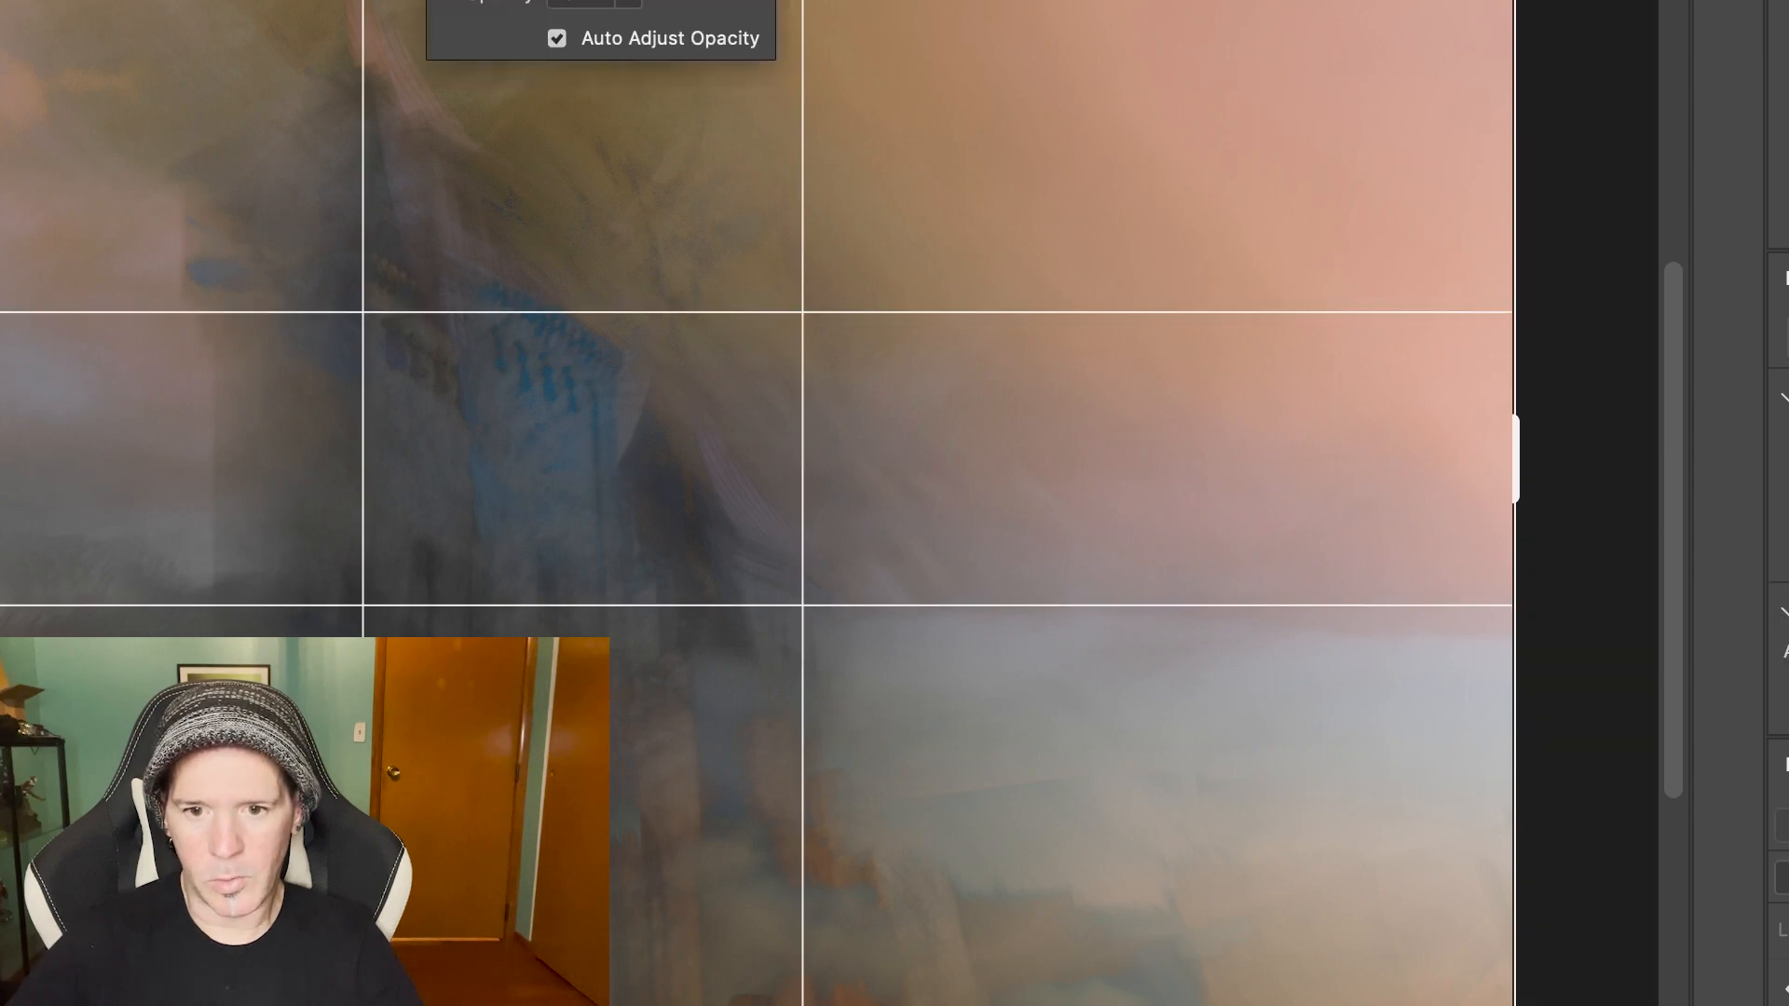
key(Escape)
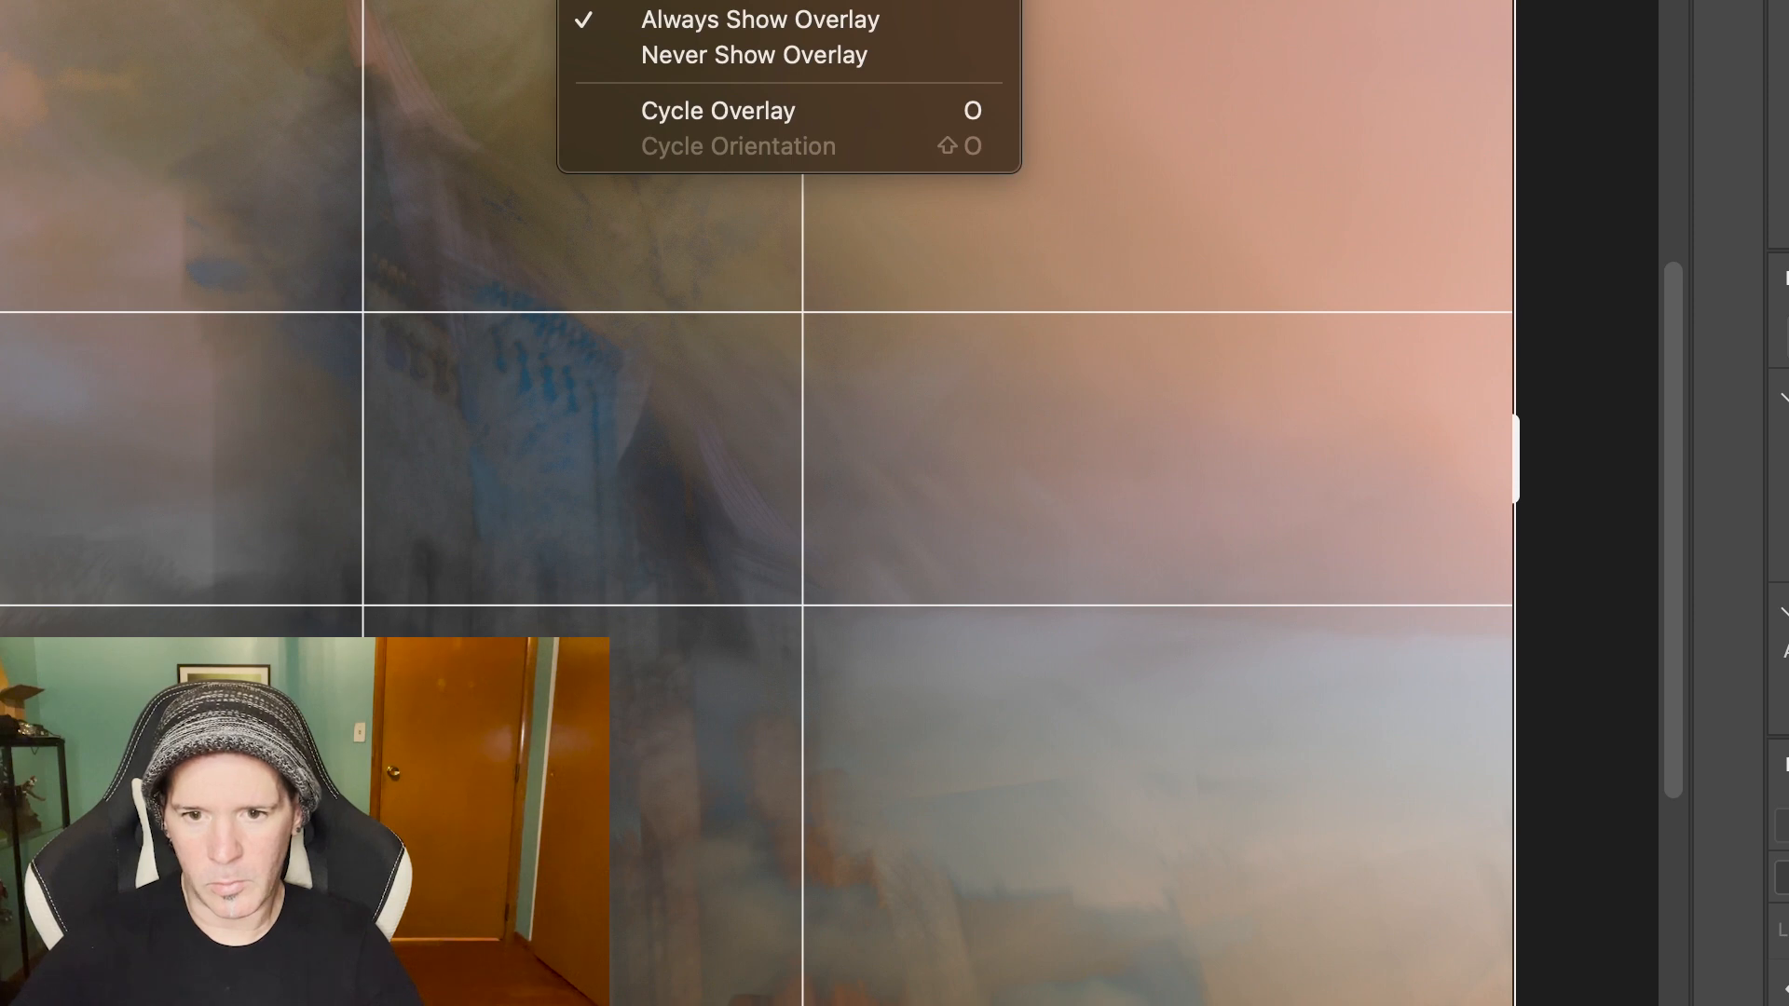
click(712, 0)
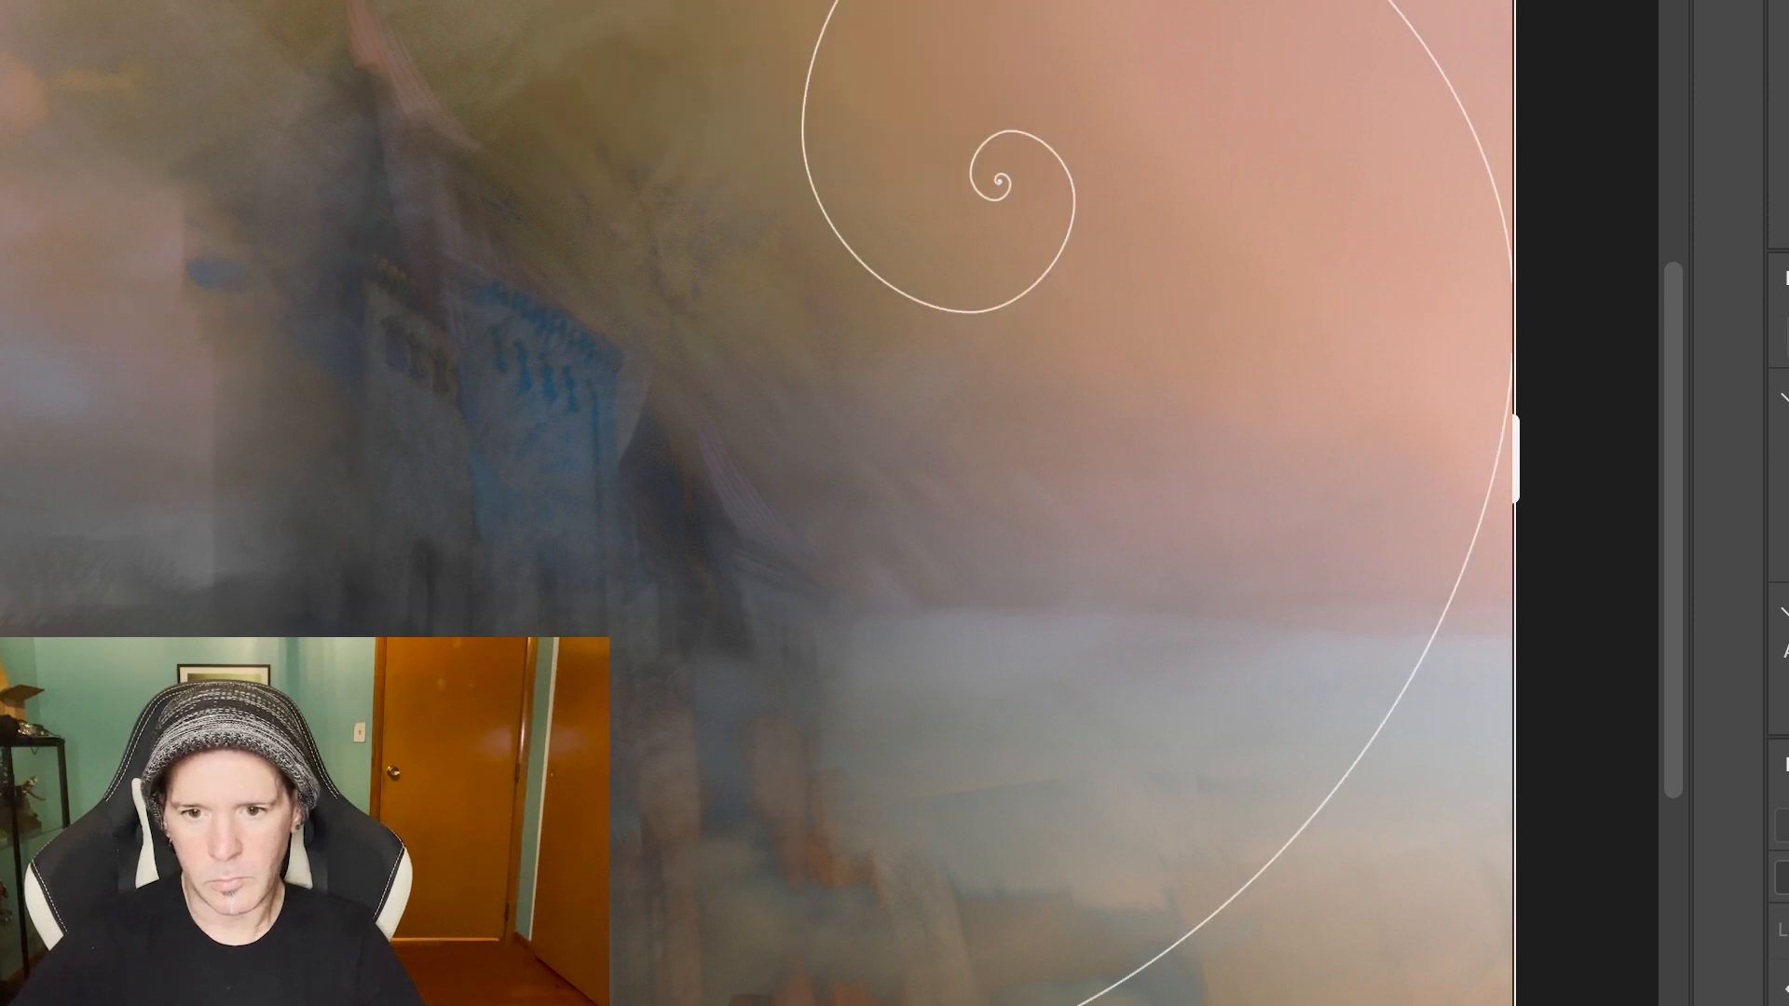
Cycle the golden spiral overlay's orientation so its centre sits over the tower
click(580, 0)
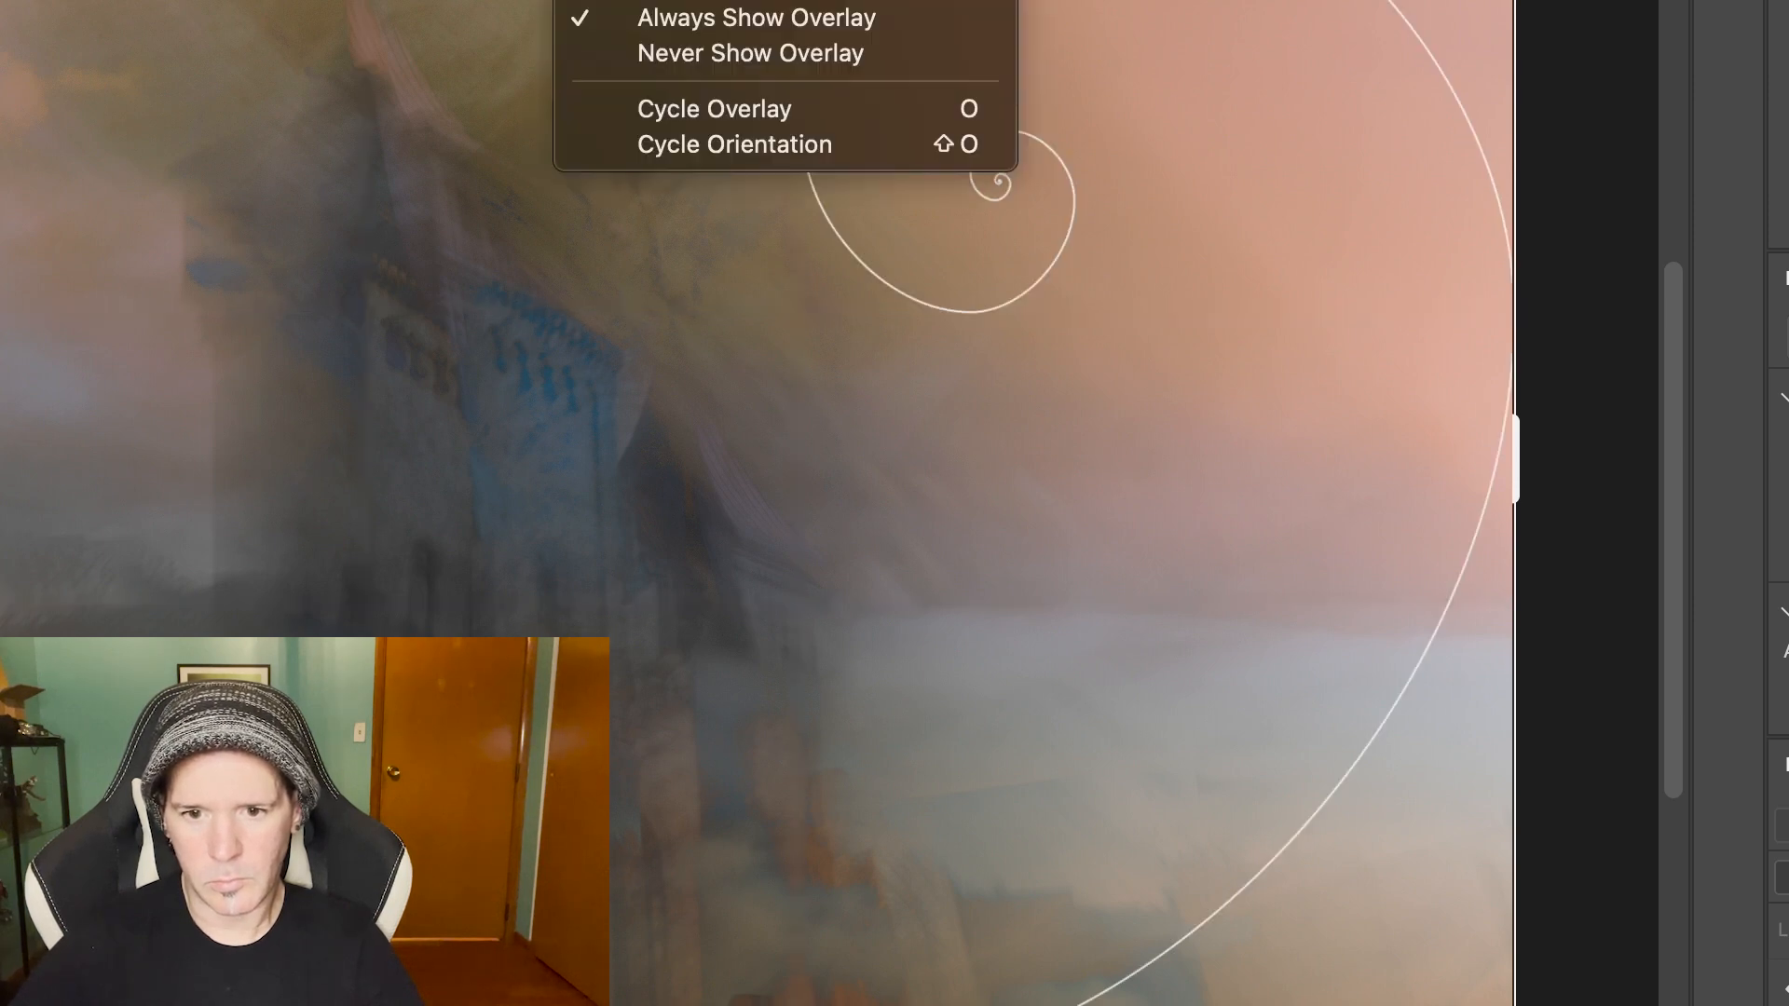
key(Escape)
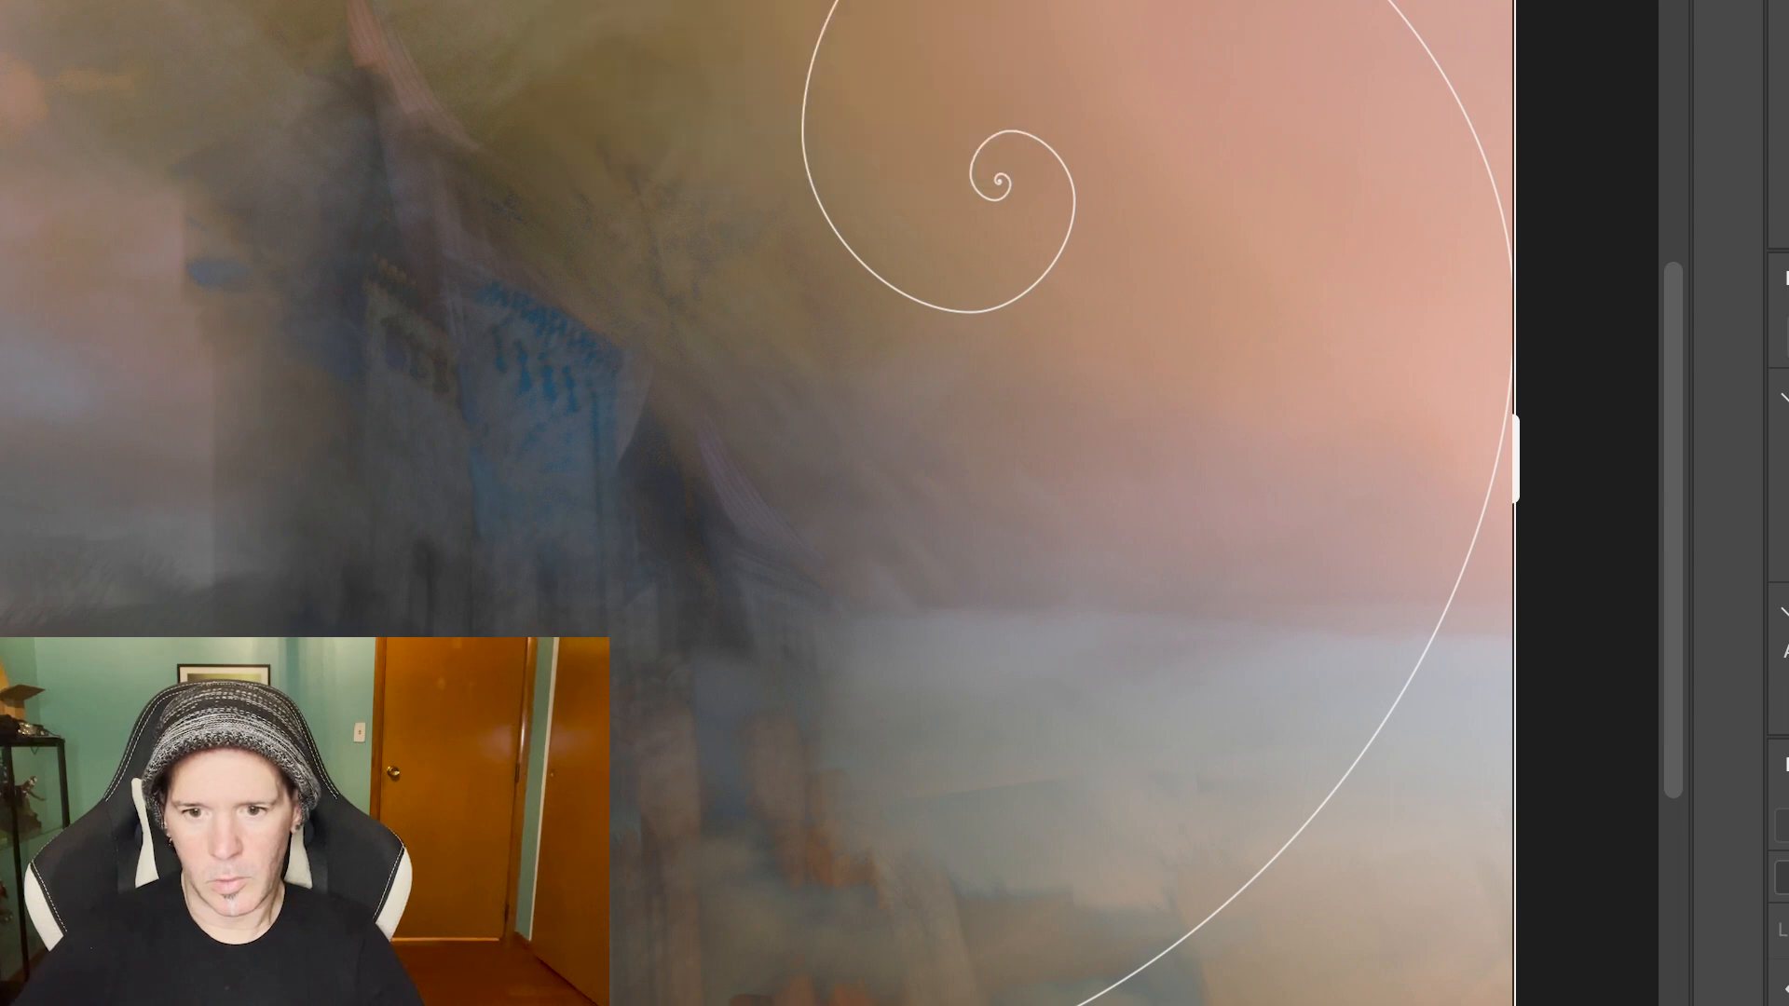
click(579, 0)
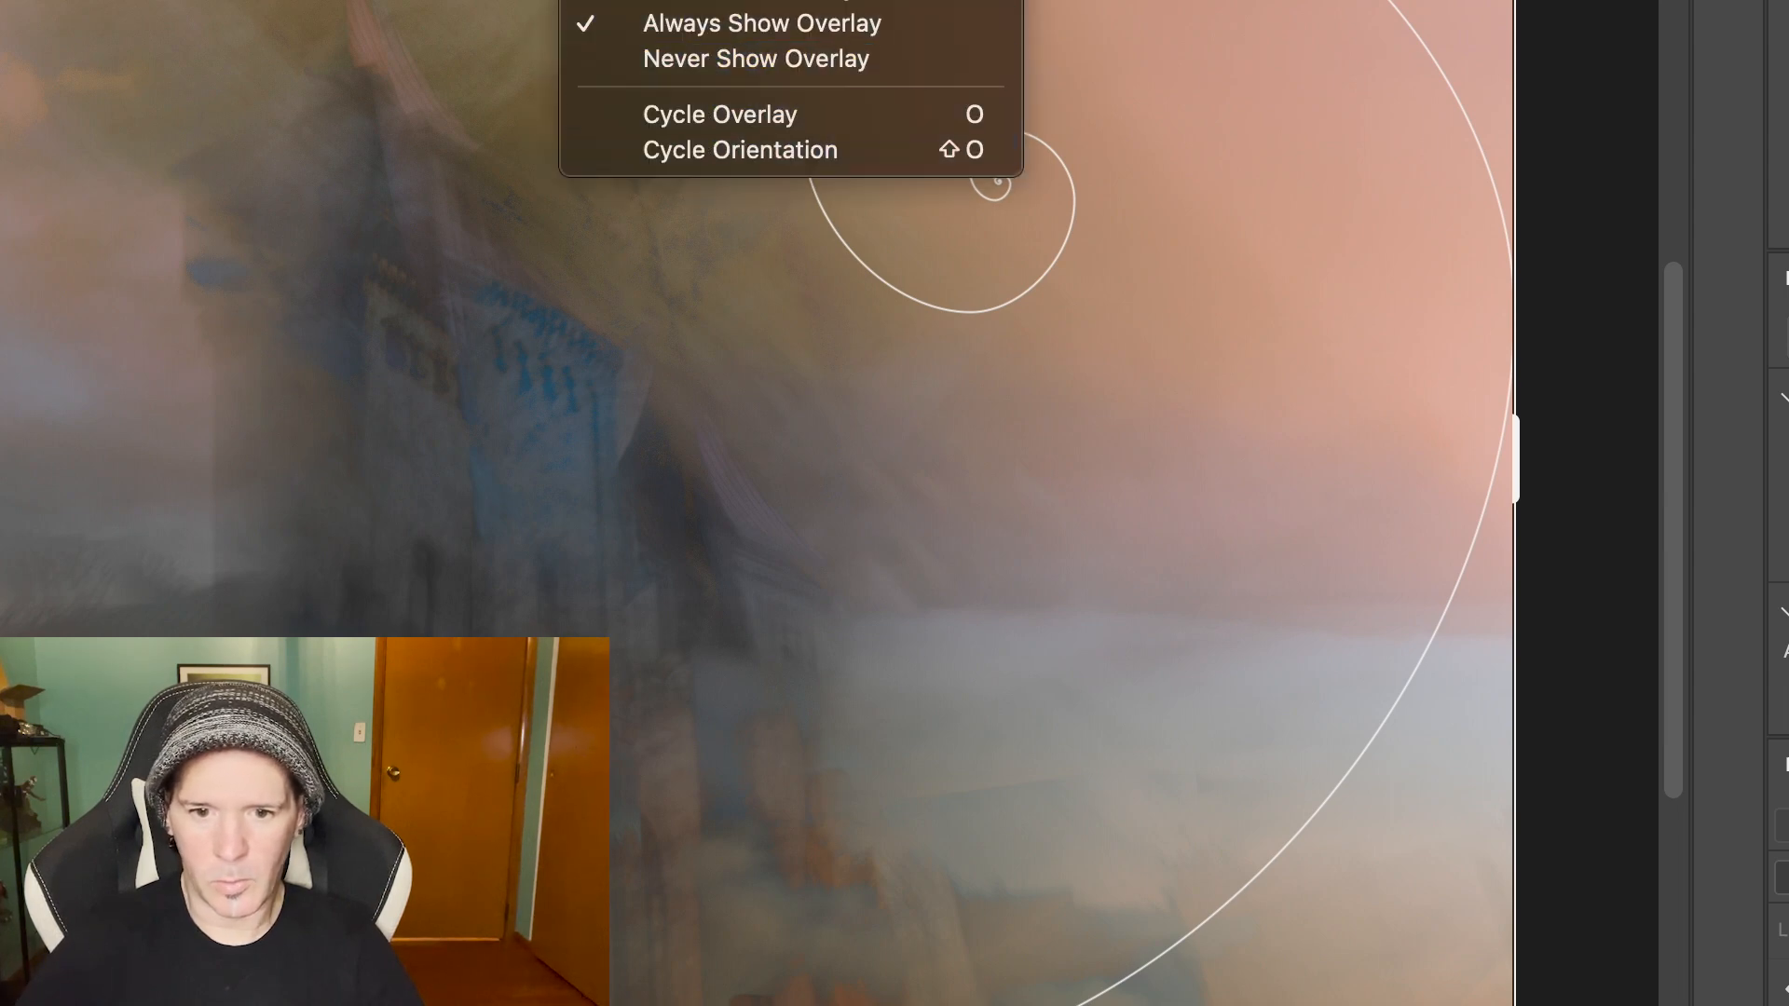
click(748, 158)
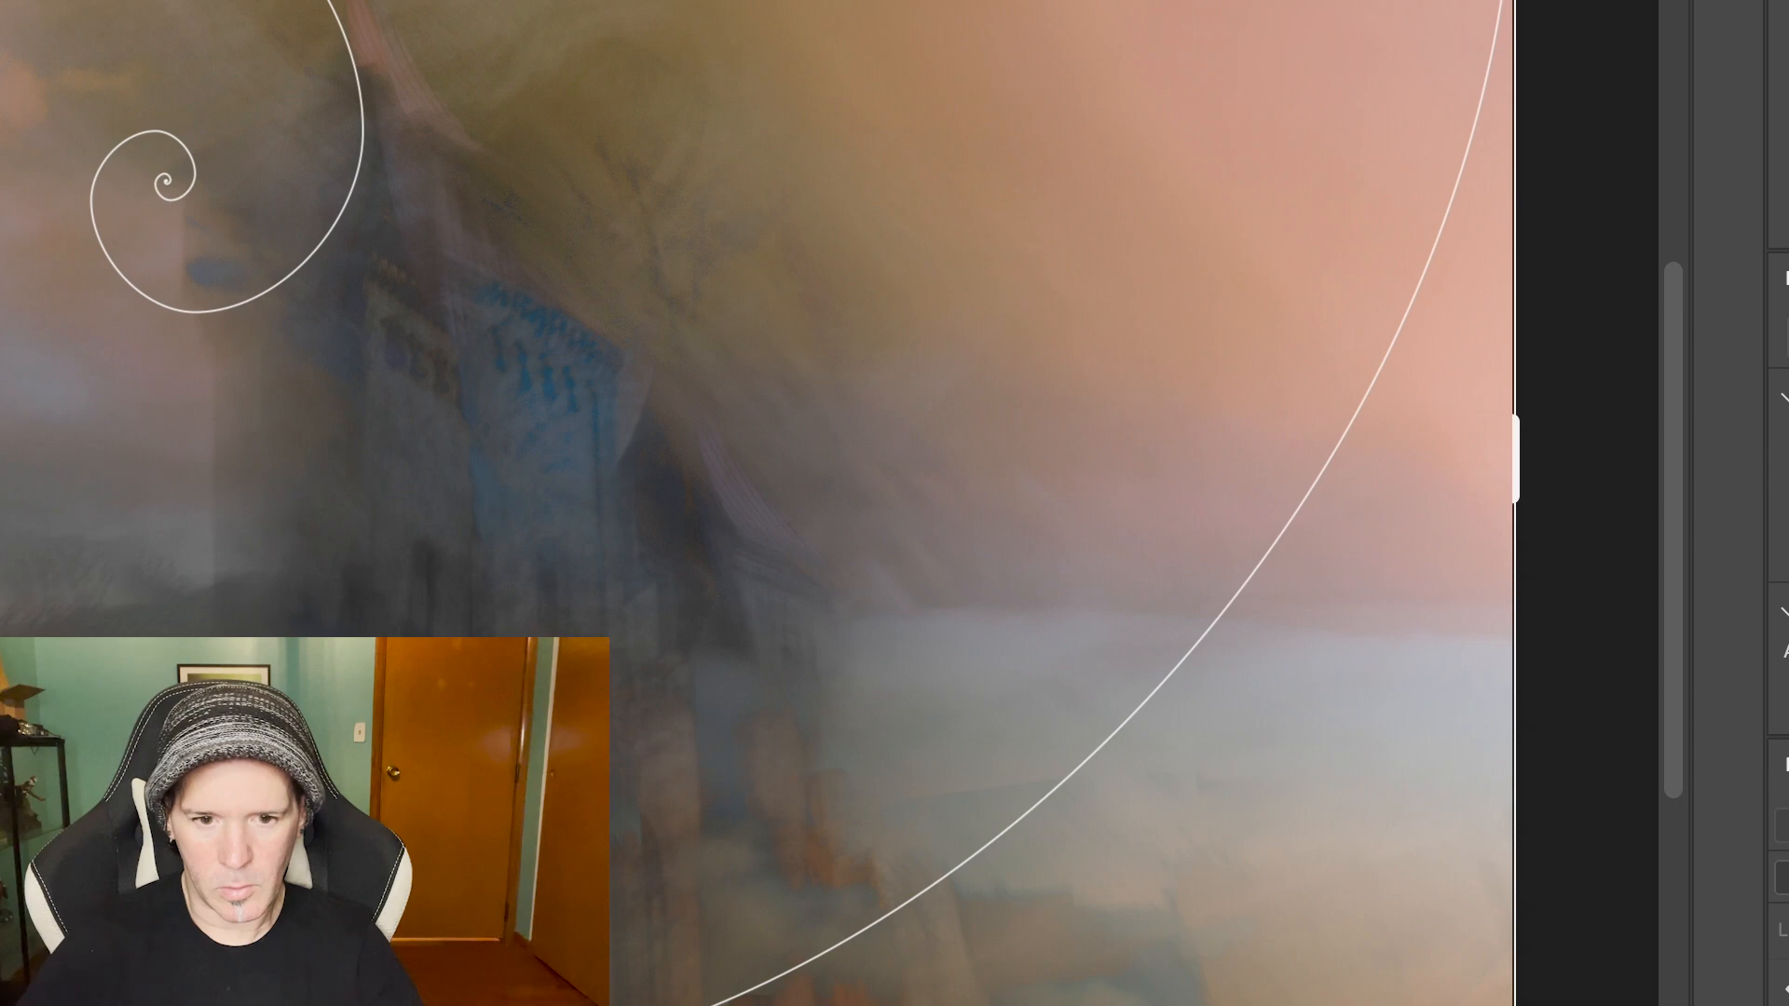
Try narrowing the crop frame from the sides and adjusting its height to align the tower with the spiral's centre
drag(1516, 458, 1463, 459)
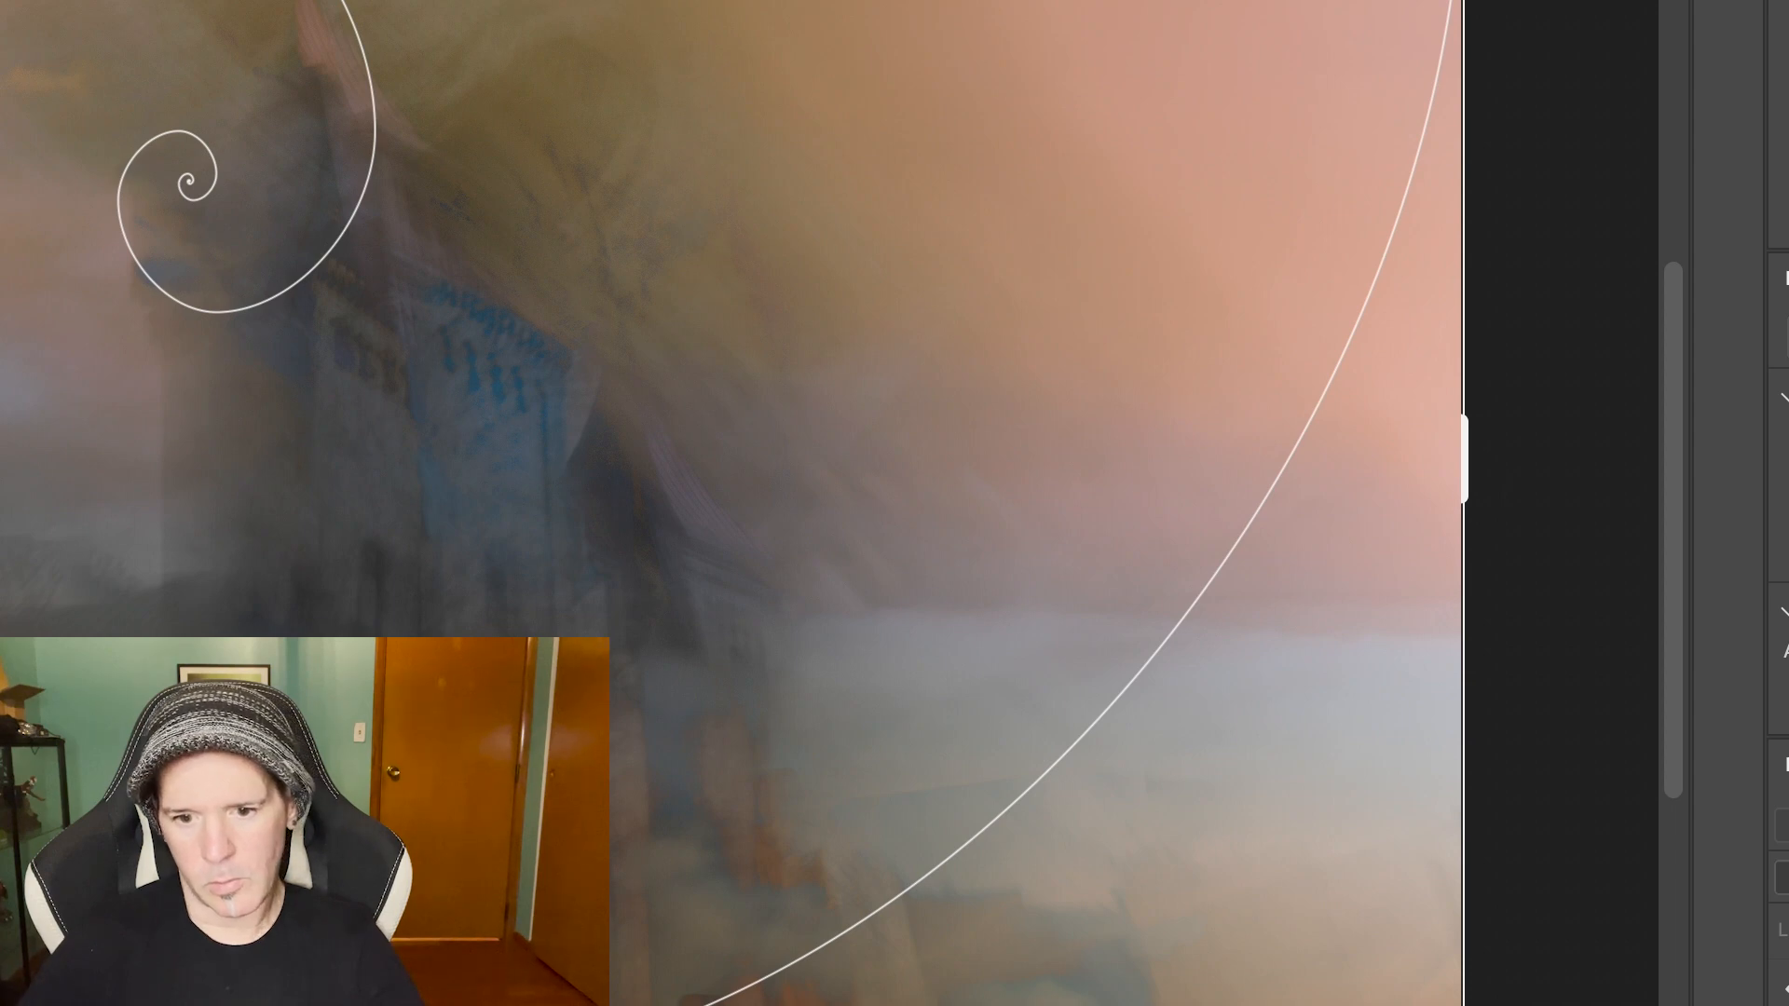
drag(1463, 459, 1452, 458)
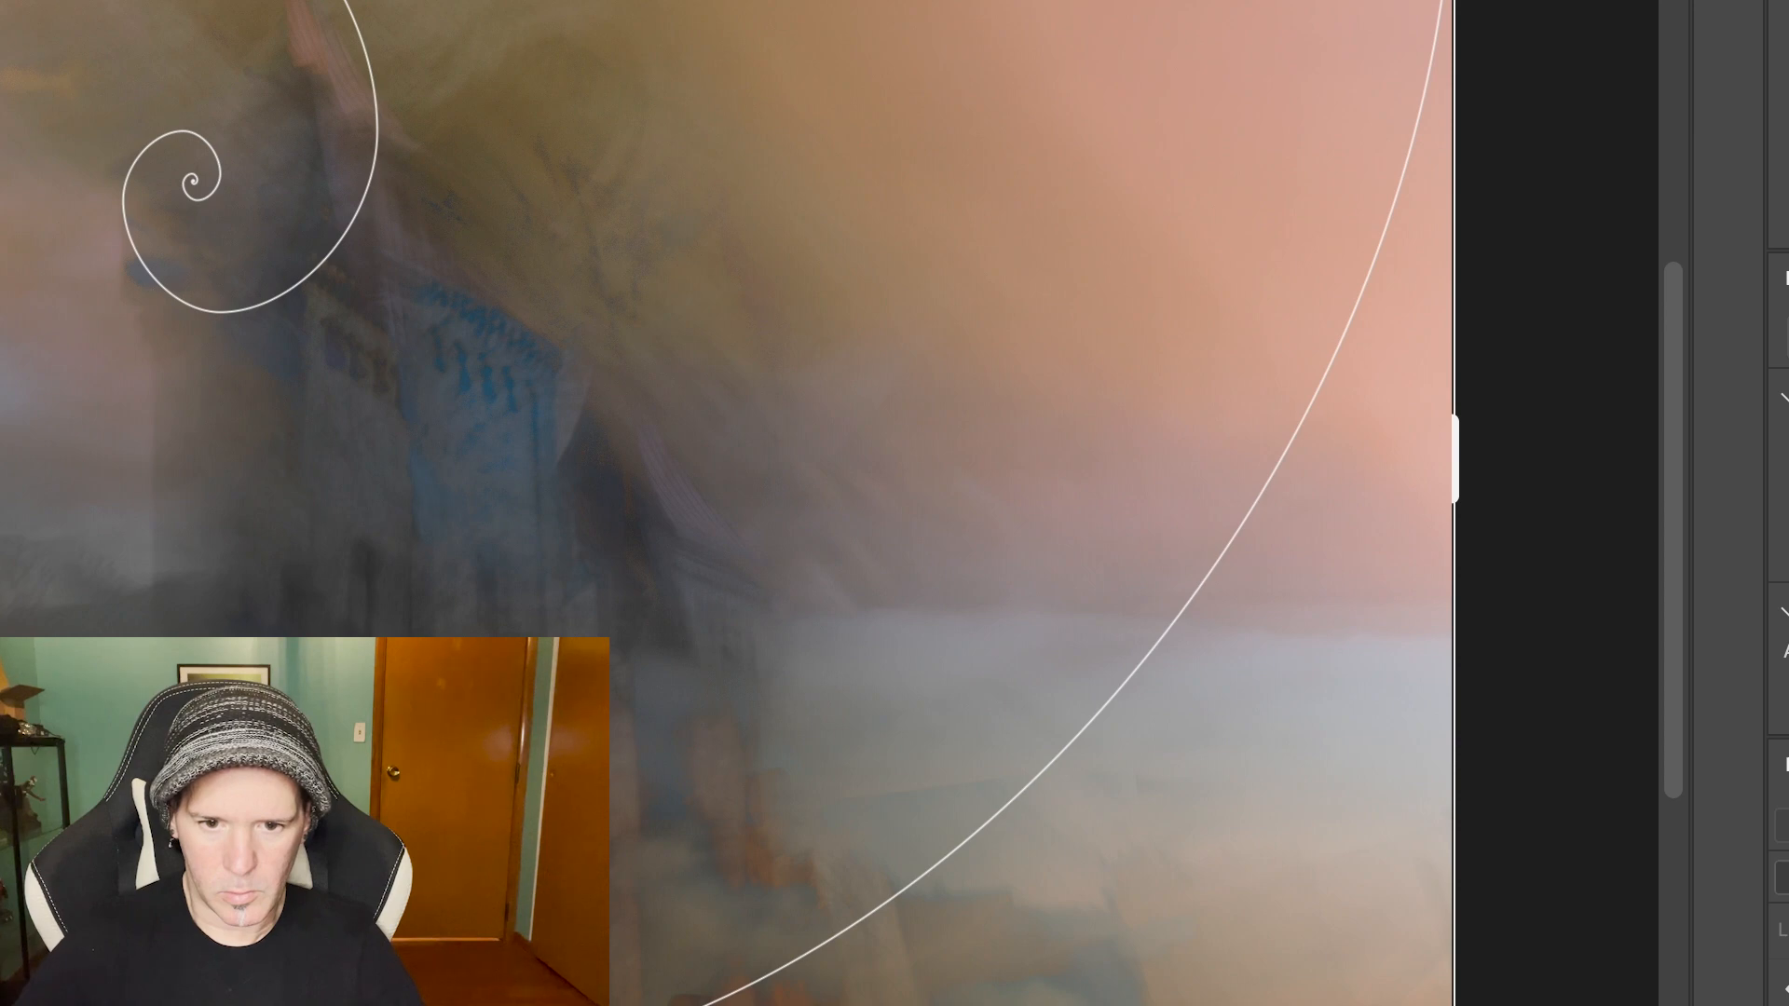
drag(582, 0, 583, 23)
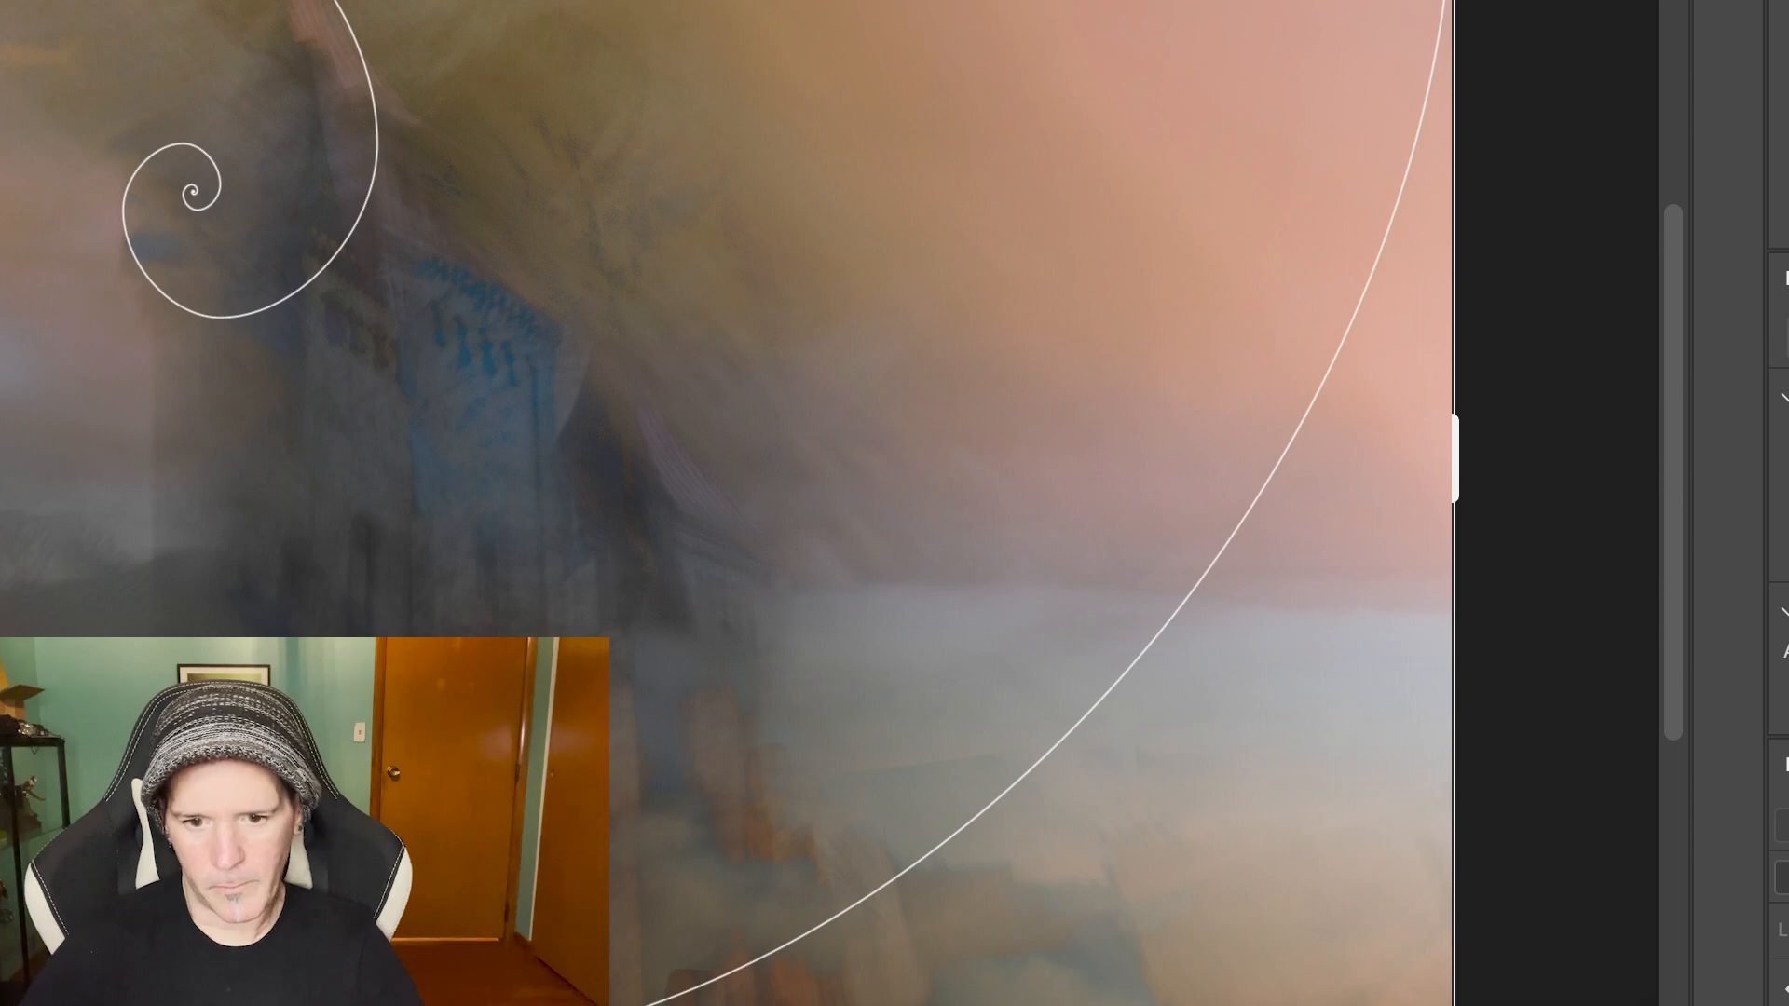
drag(1456, 459, 1418, 458)
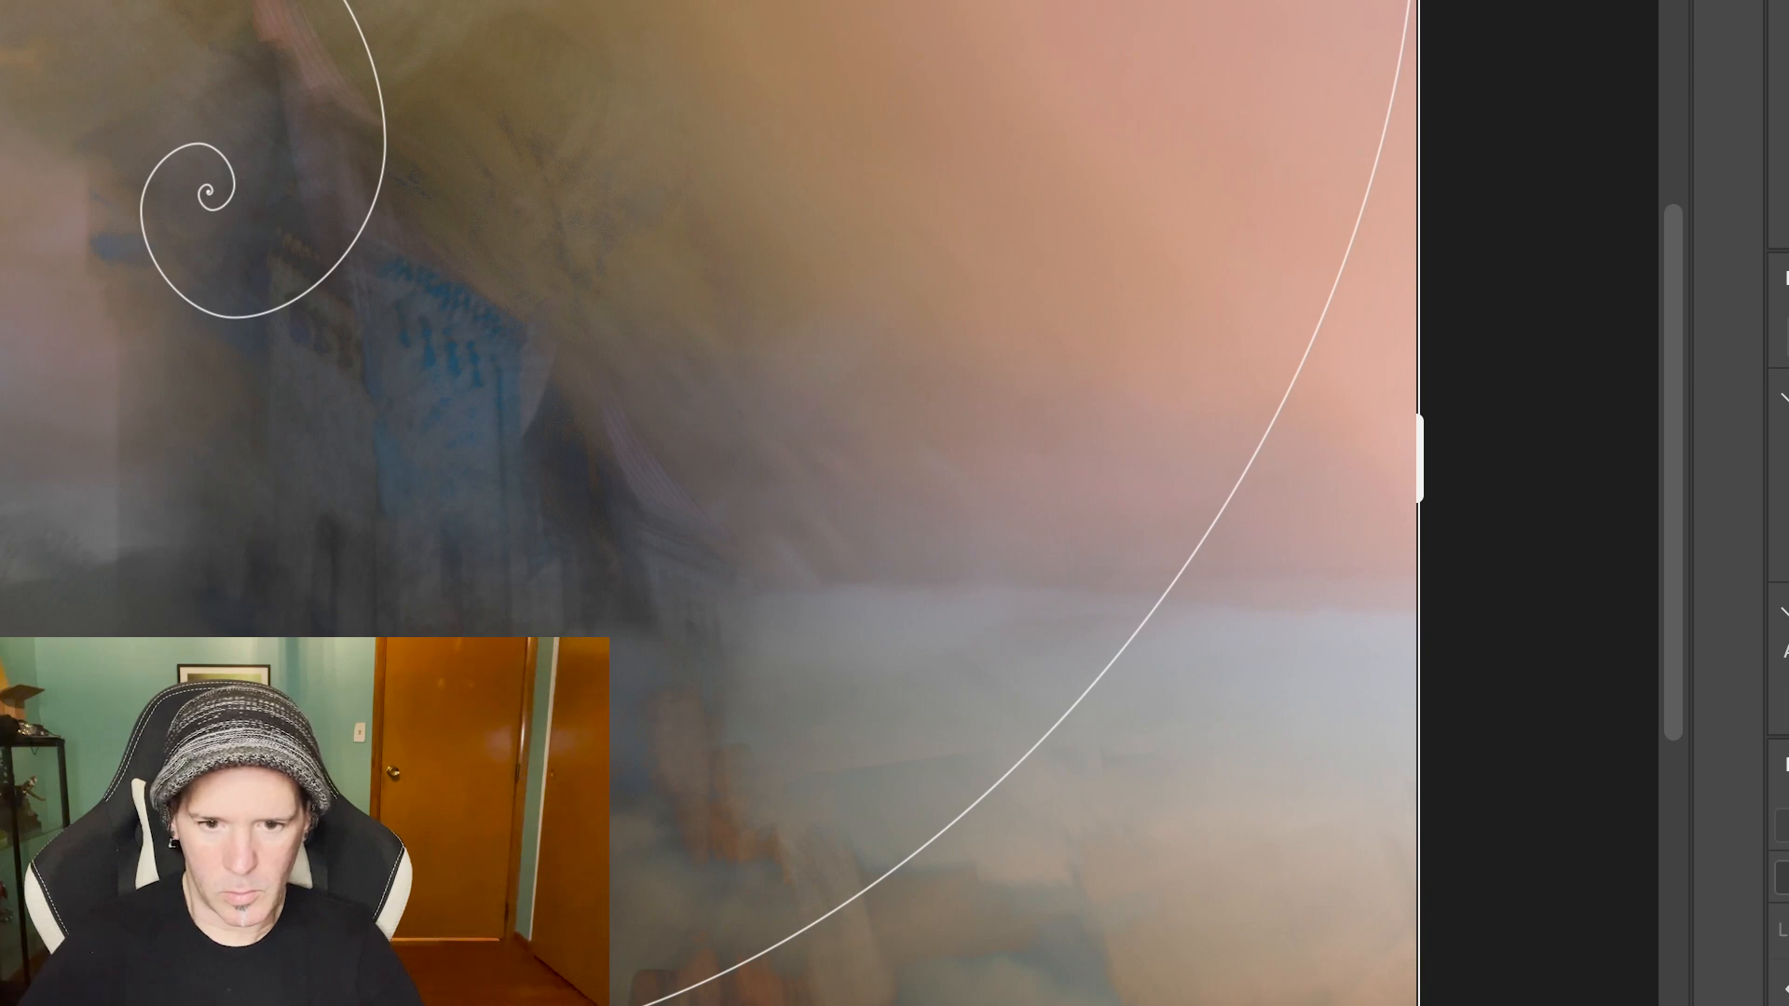
drag(1418, 458, 1381, 458)
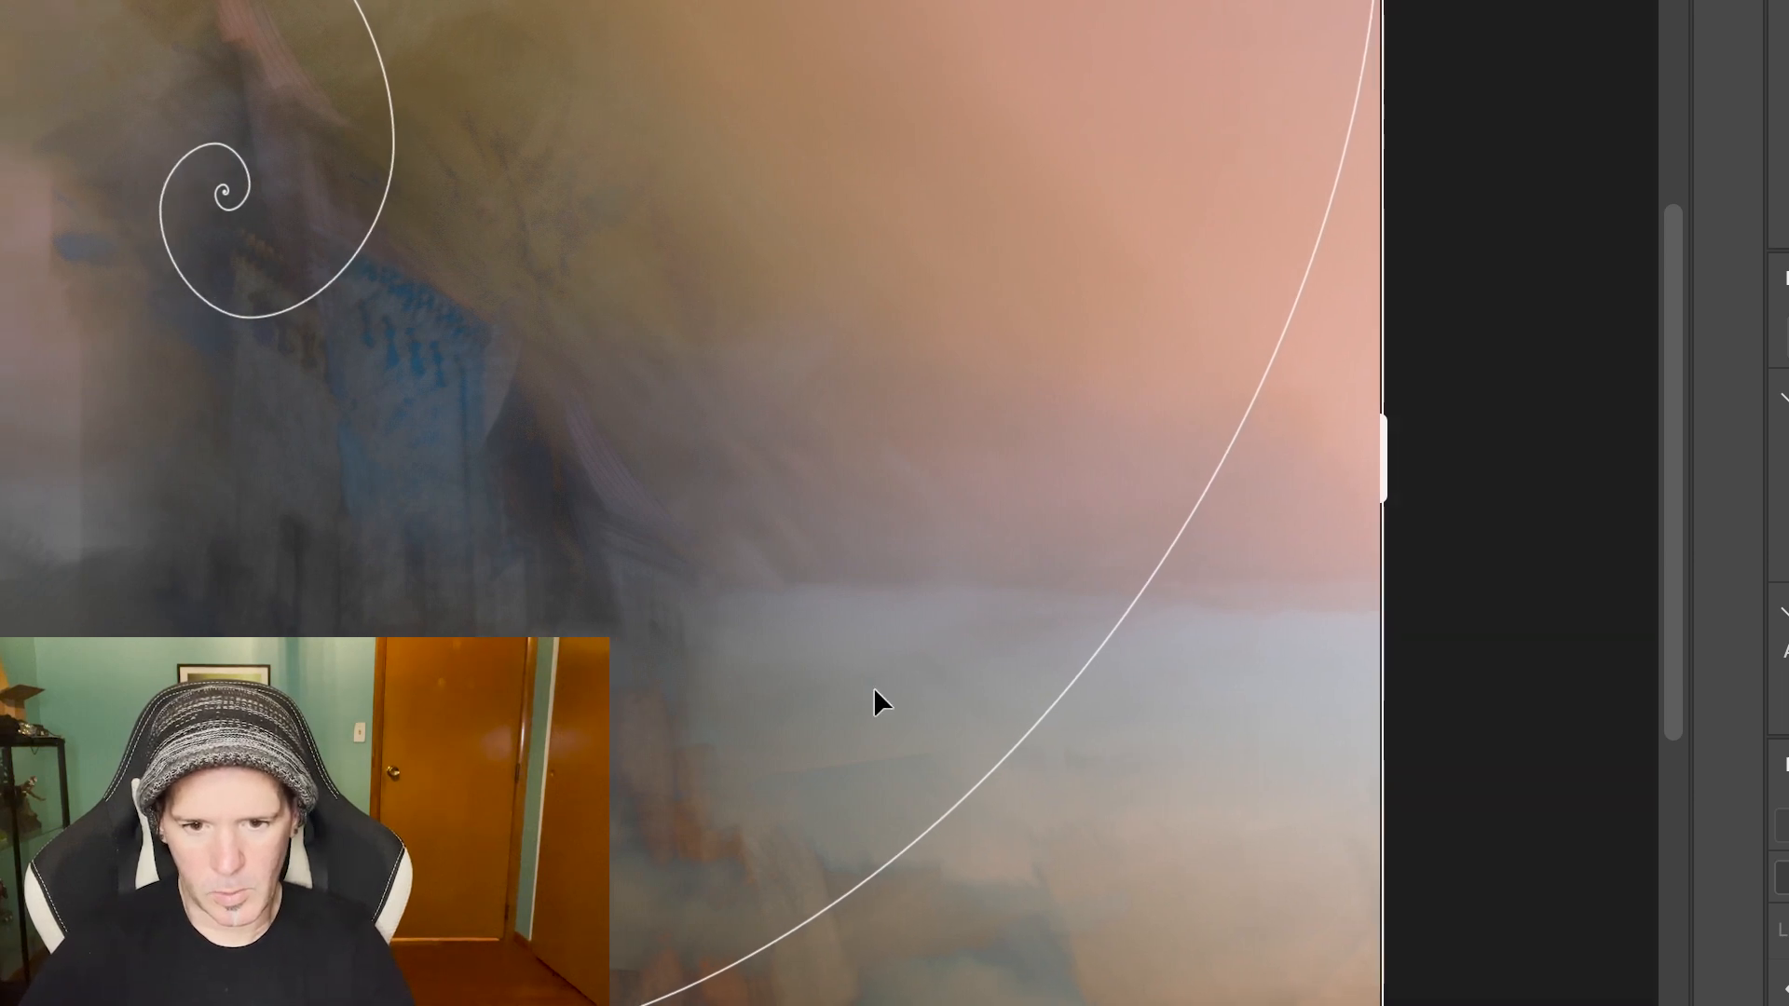
Undo the successive crop frame adjustments back to the full image width
key(ctrl+z)
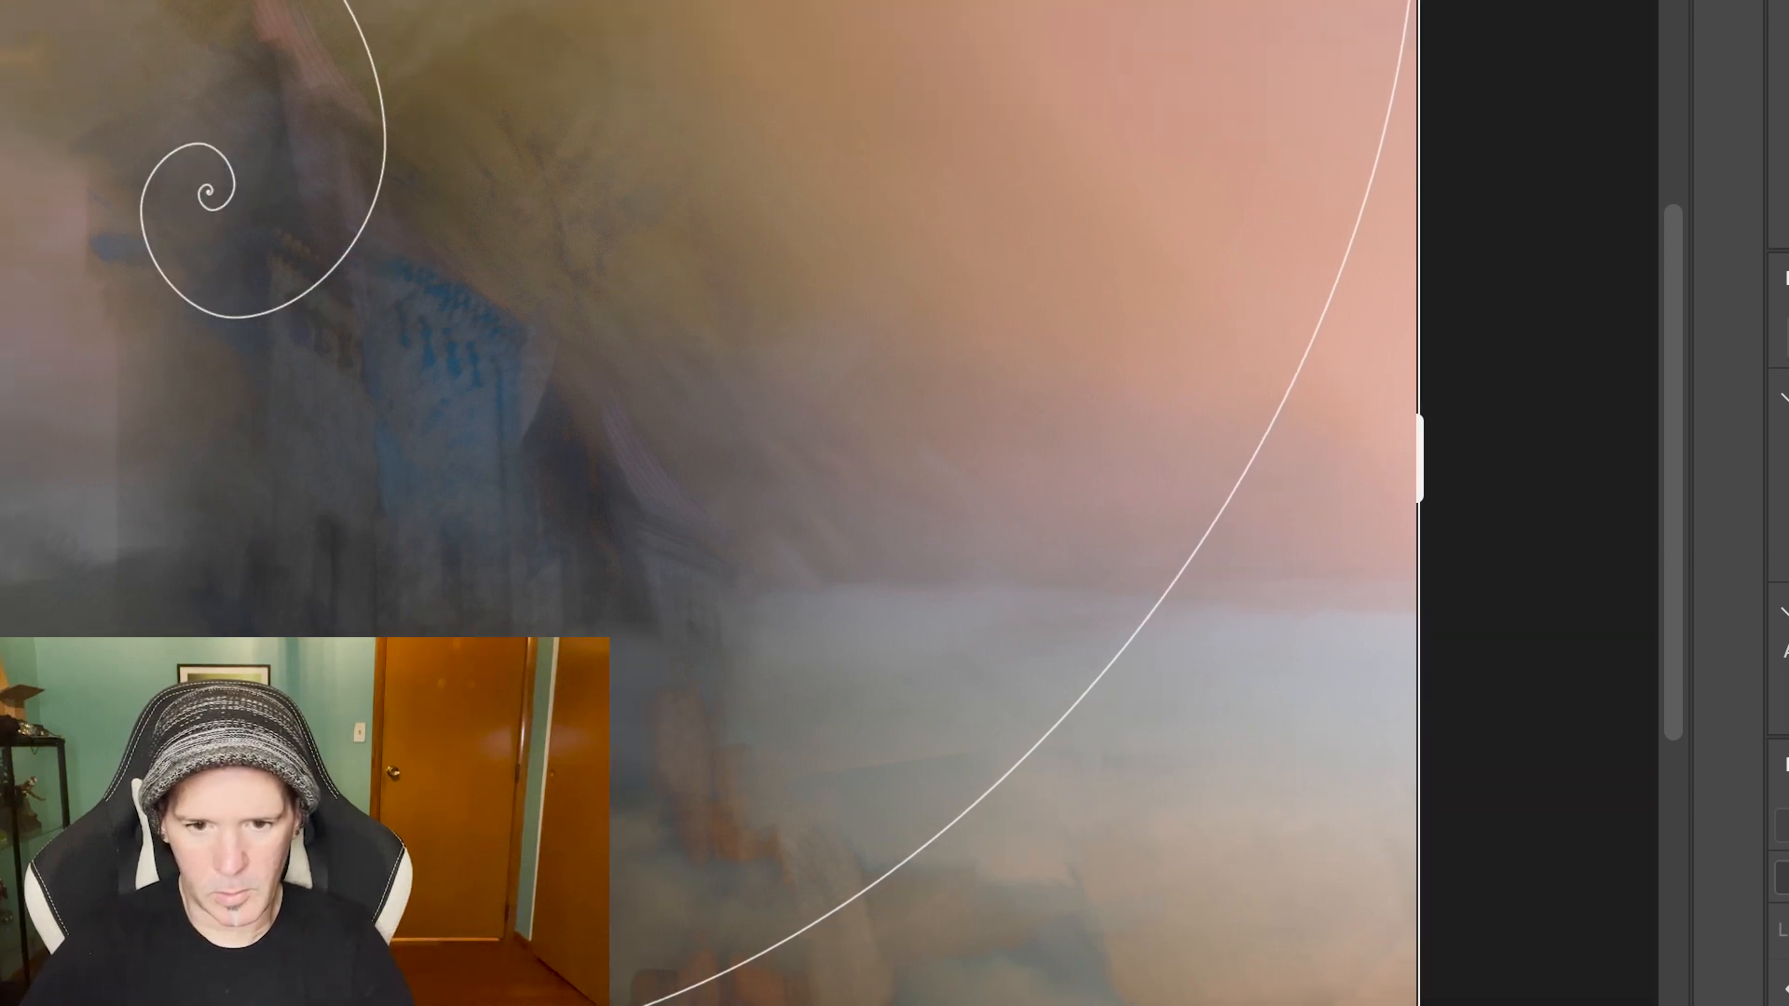
key(ctrl+shift+z)
key(ctrl+z)
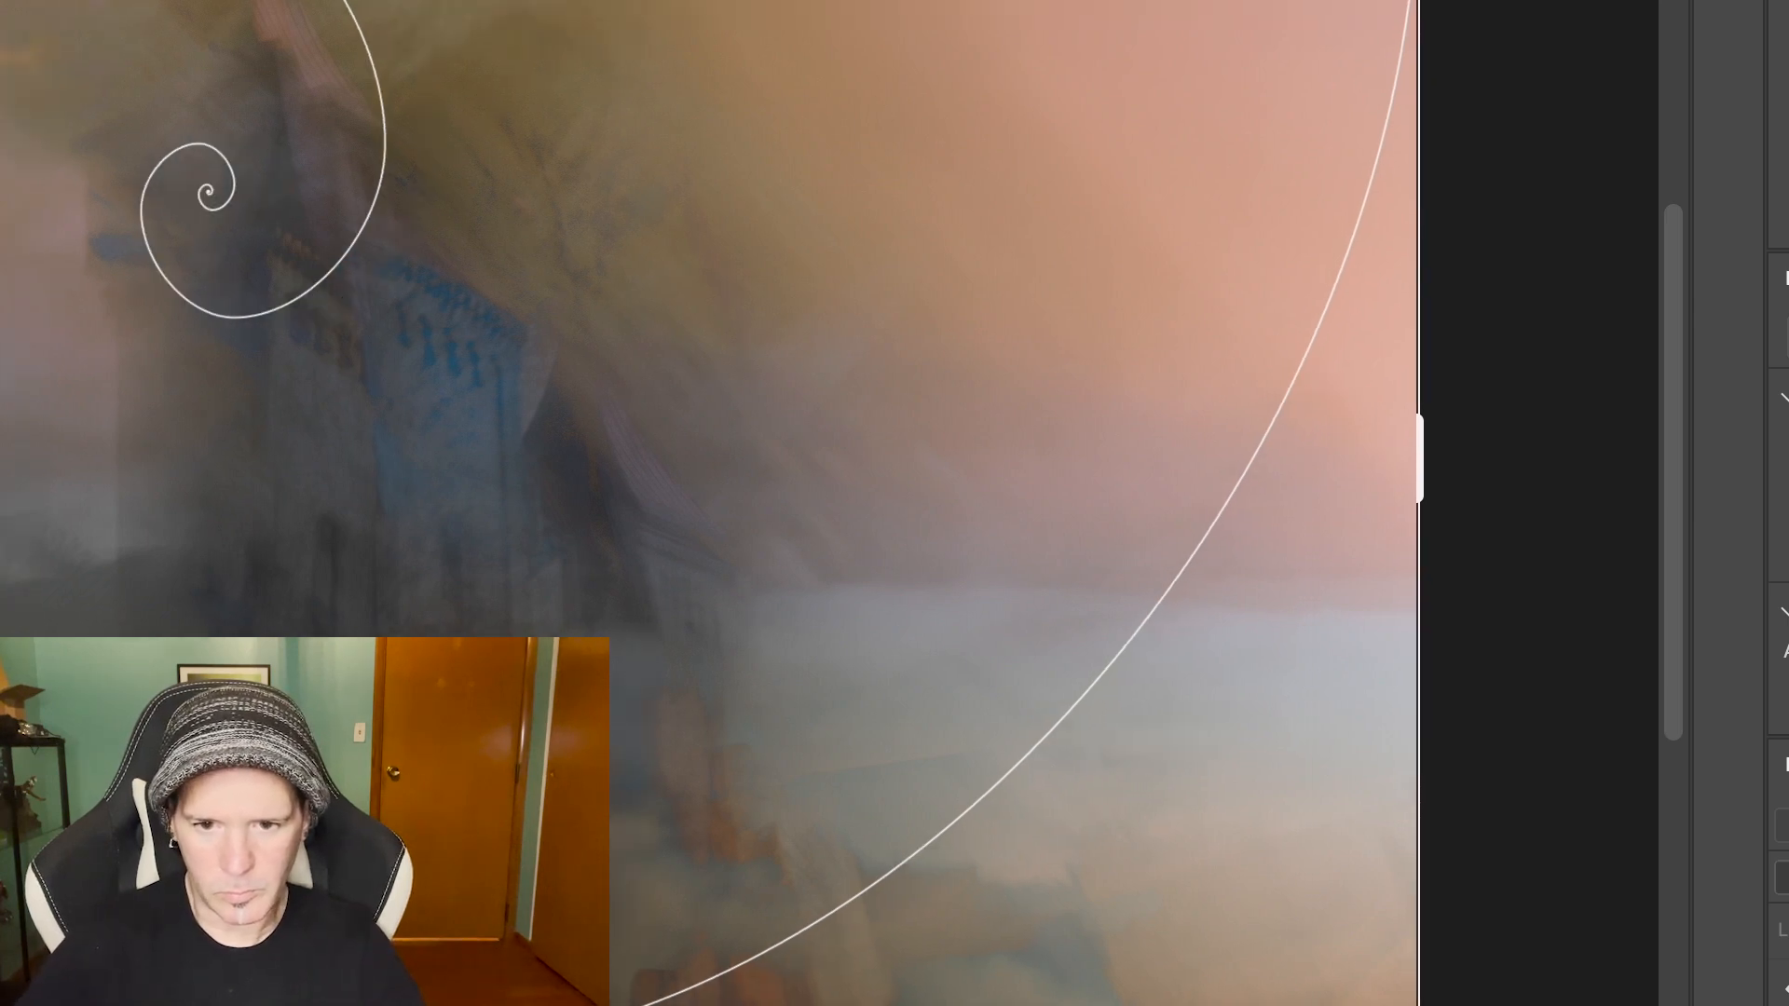
key(ctrl+z)
key(ctrl+z)
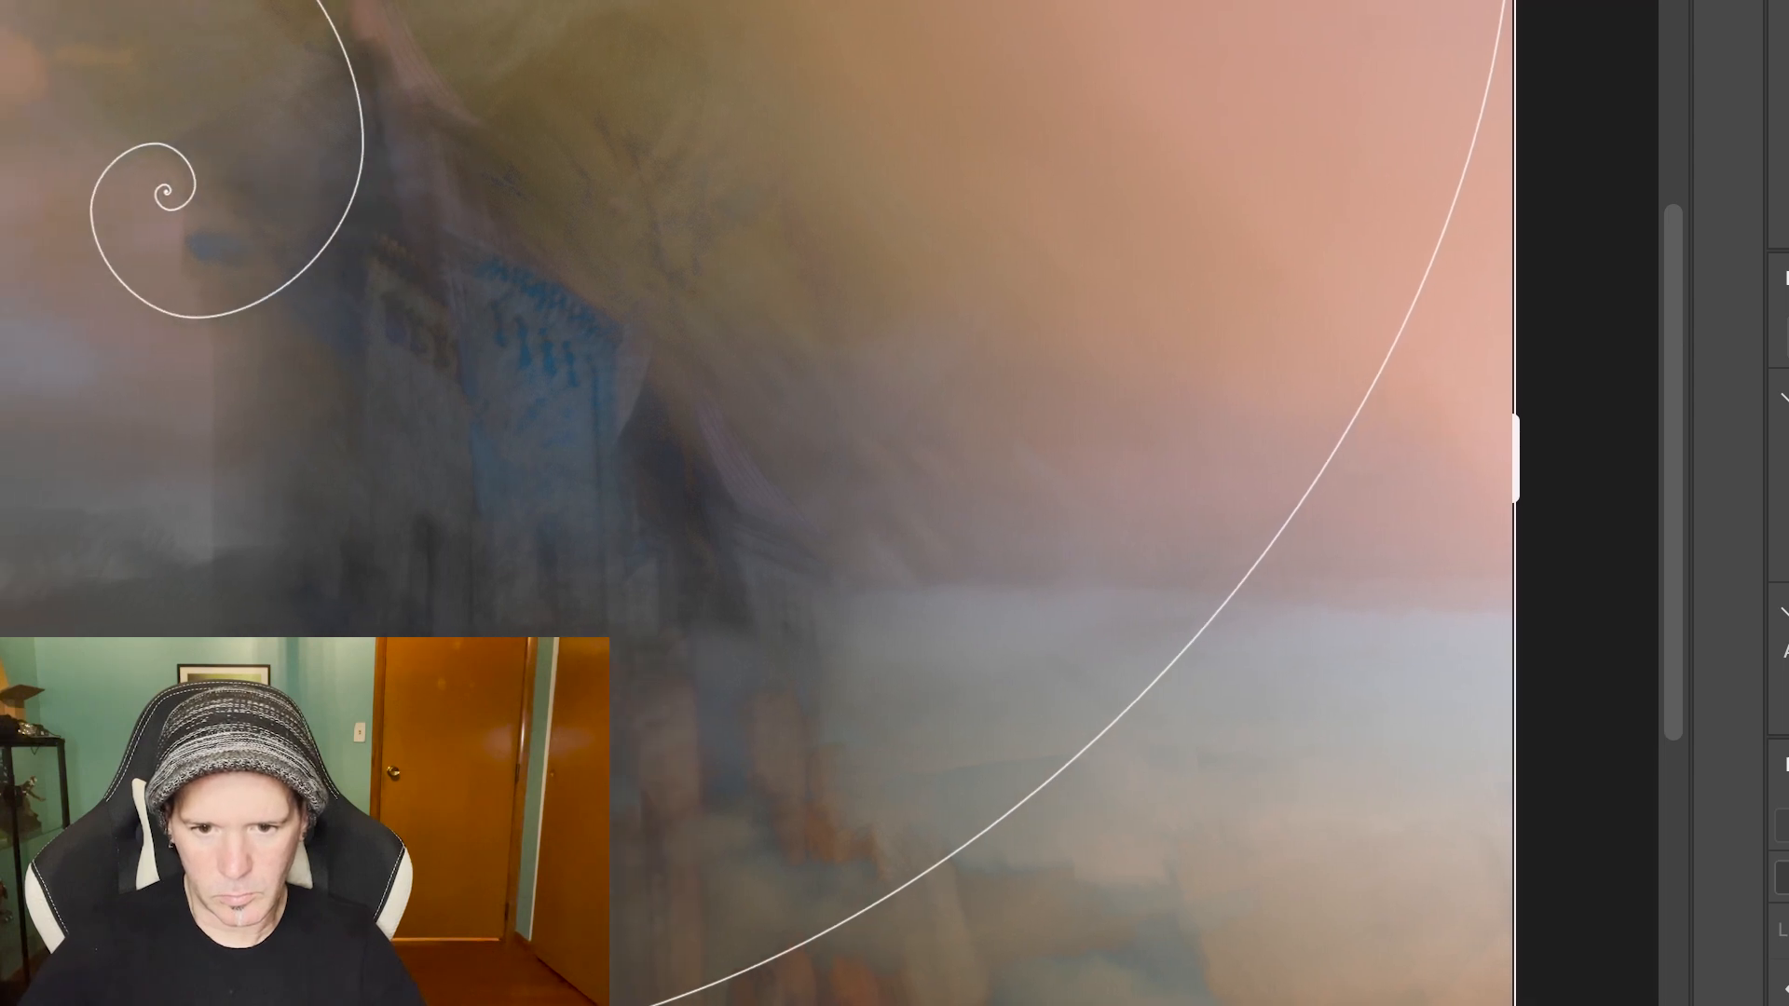
key(ctrl+z)
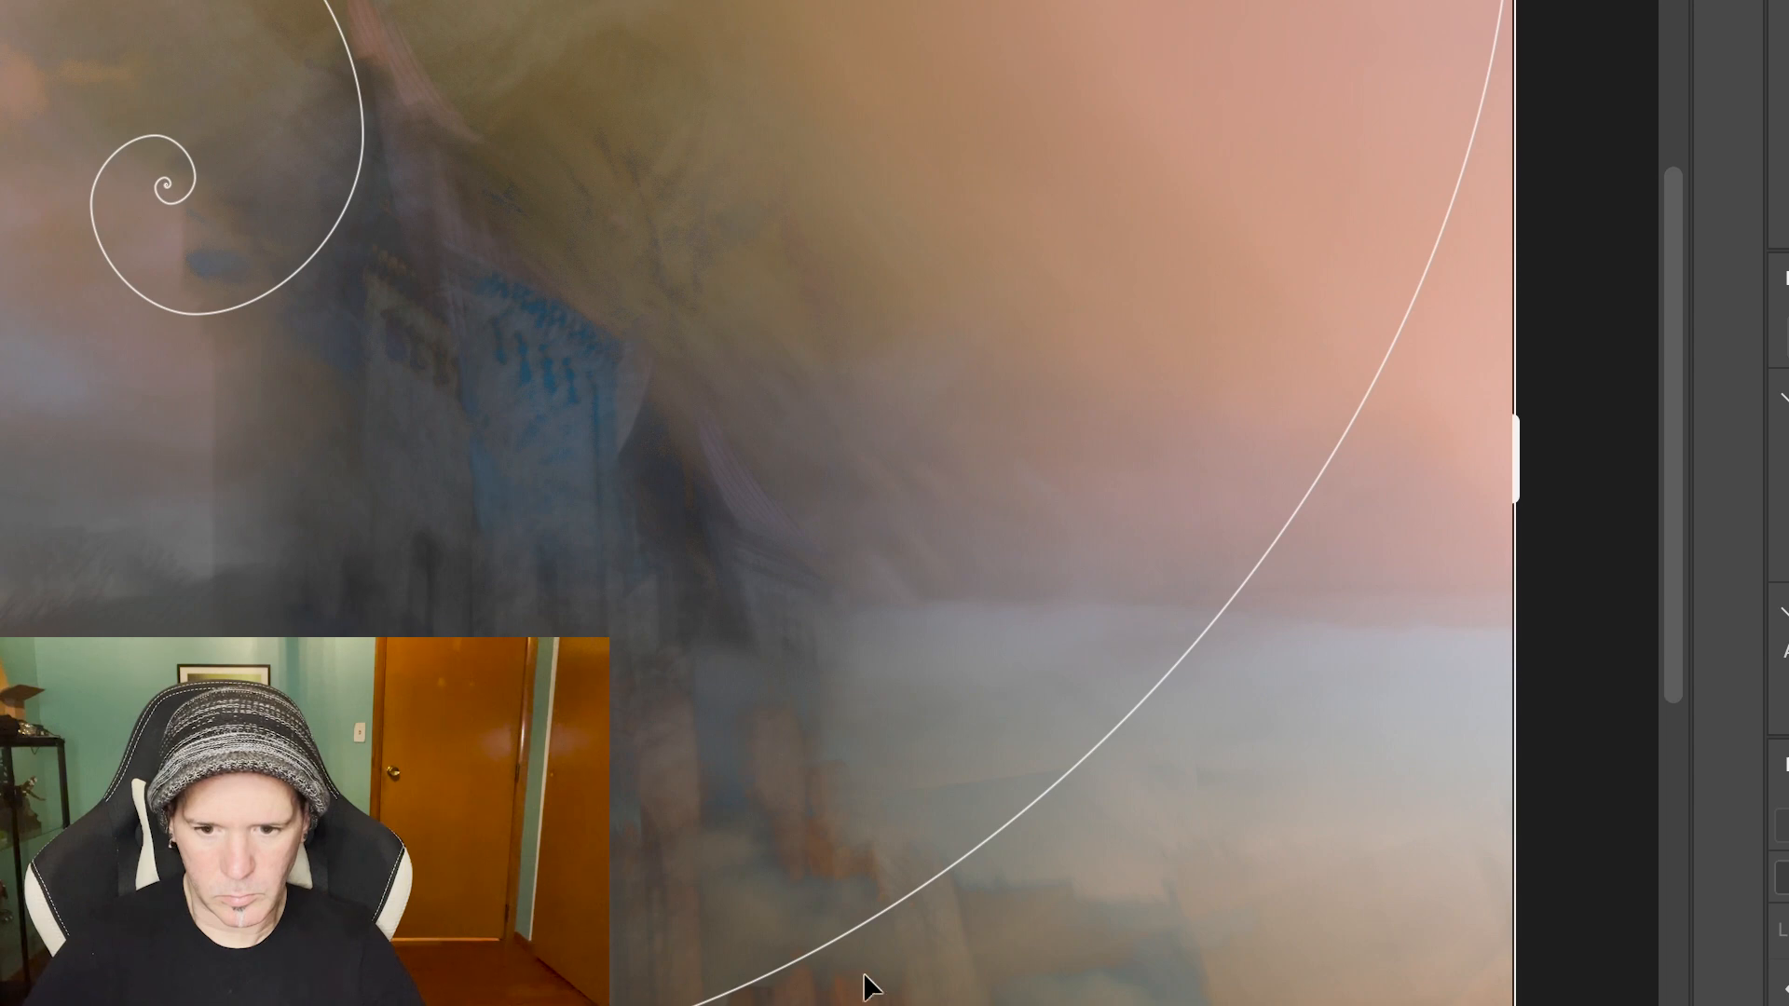
Tighten the crop frame so the golden spiral centres on the tower, and apply the crop
mouse_move(601, 1005)
mouse_down()
mouse_move(601, 973)
mouse_move(615, 1005)
mouse_up()
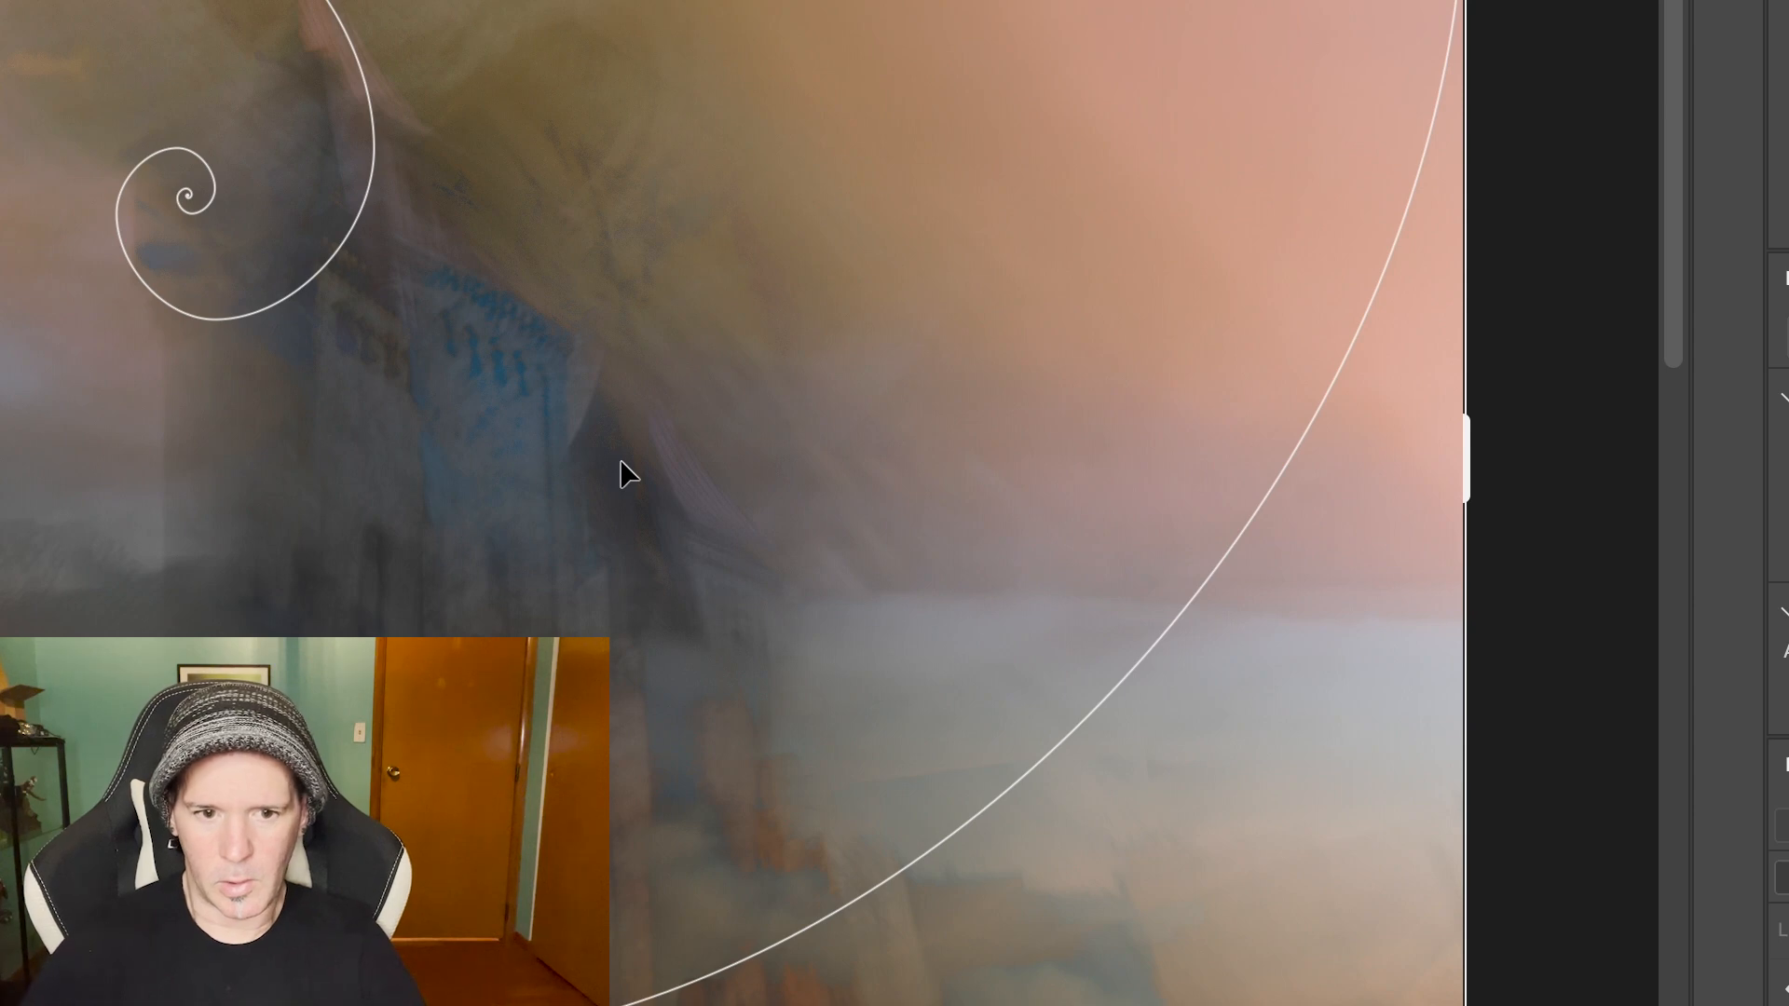
key(Return)
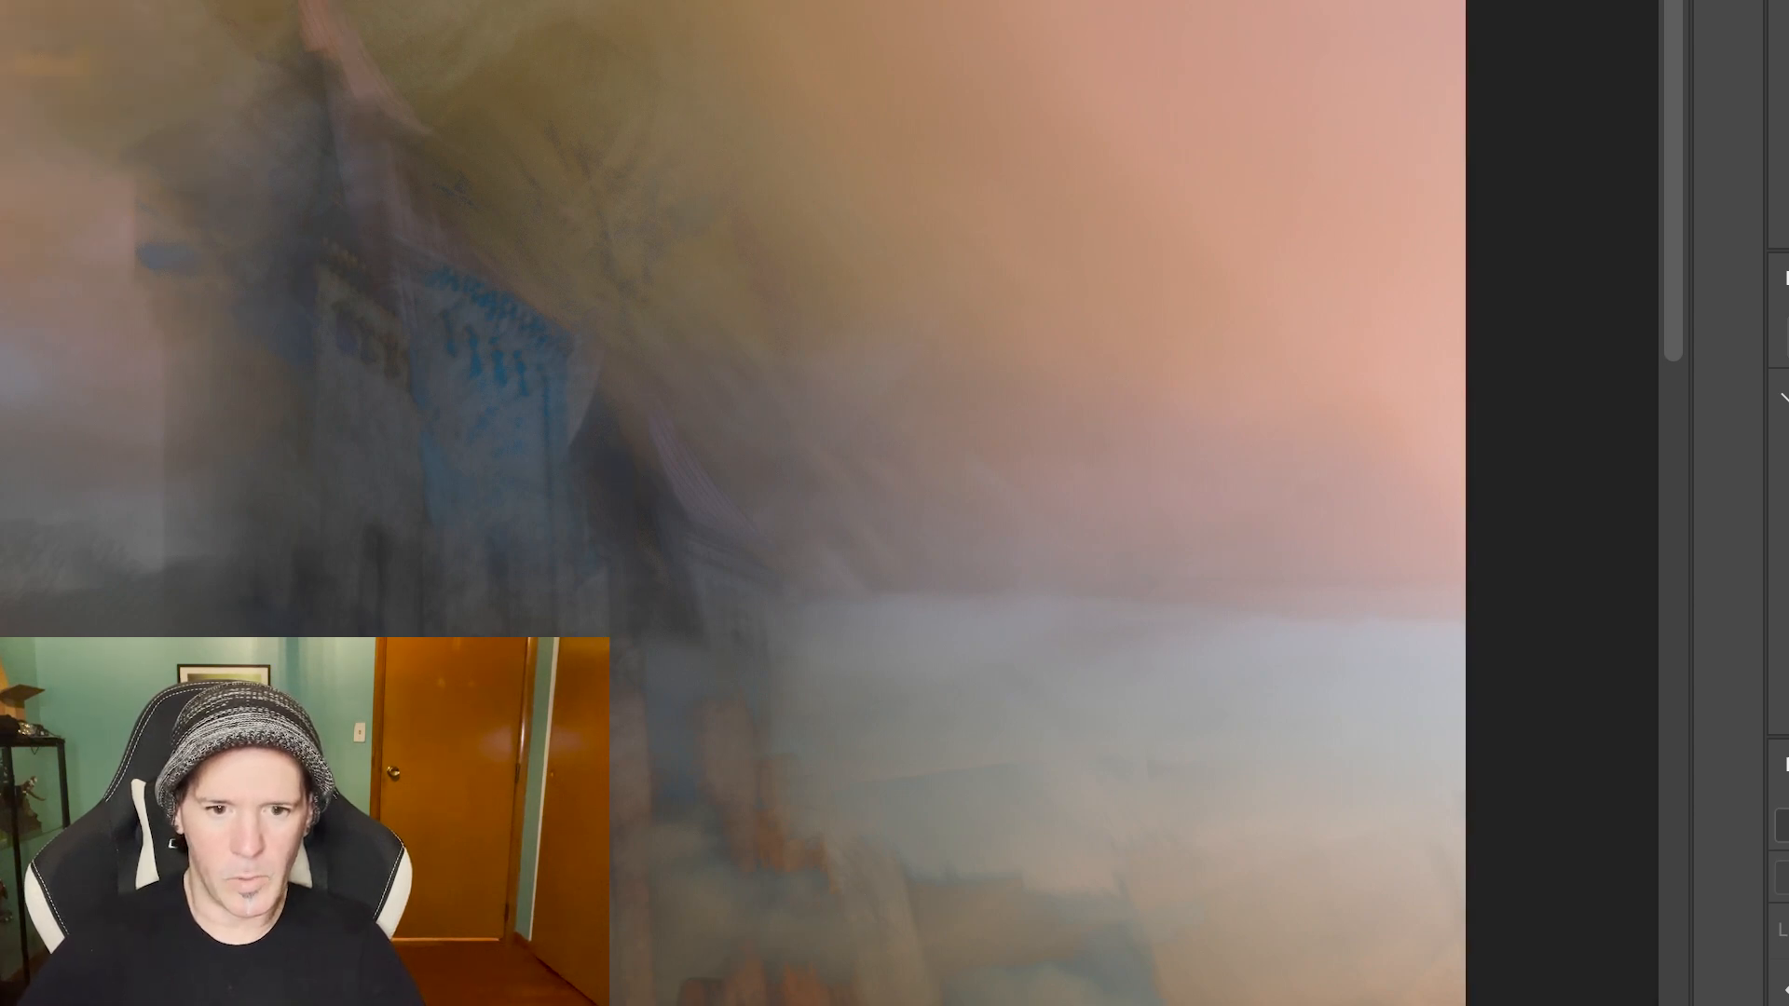
Save the composite in Photoshop format in the Cathedrals and Buildings folder with the ProPhoto RGB profile embedded
click(0, 0)
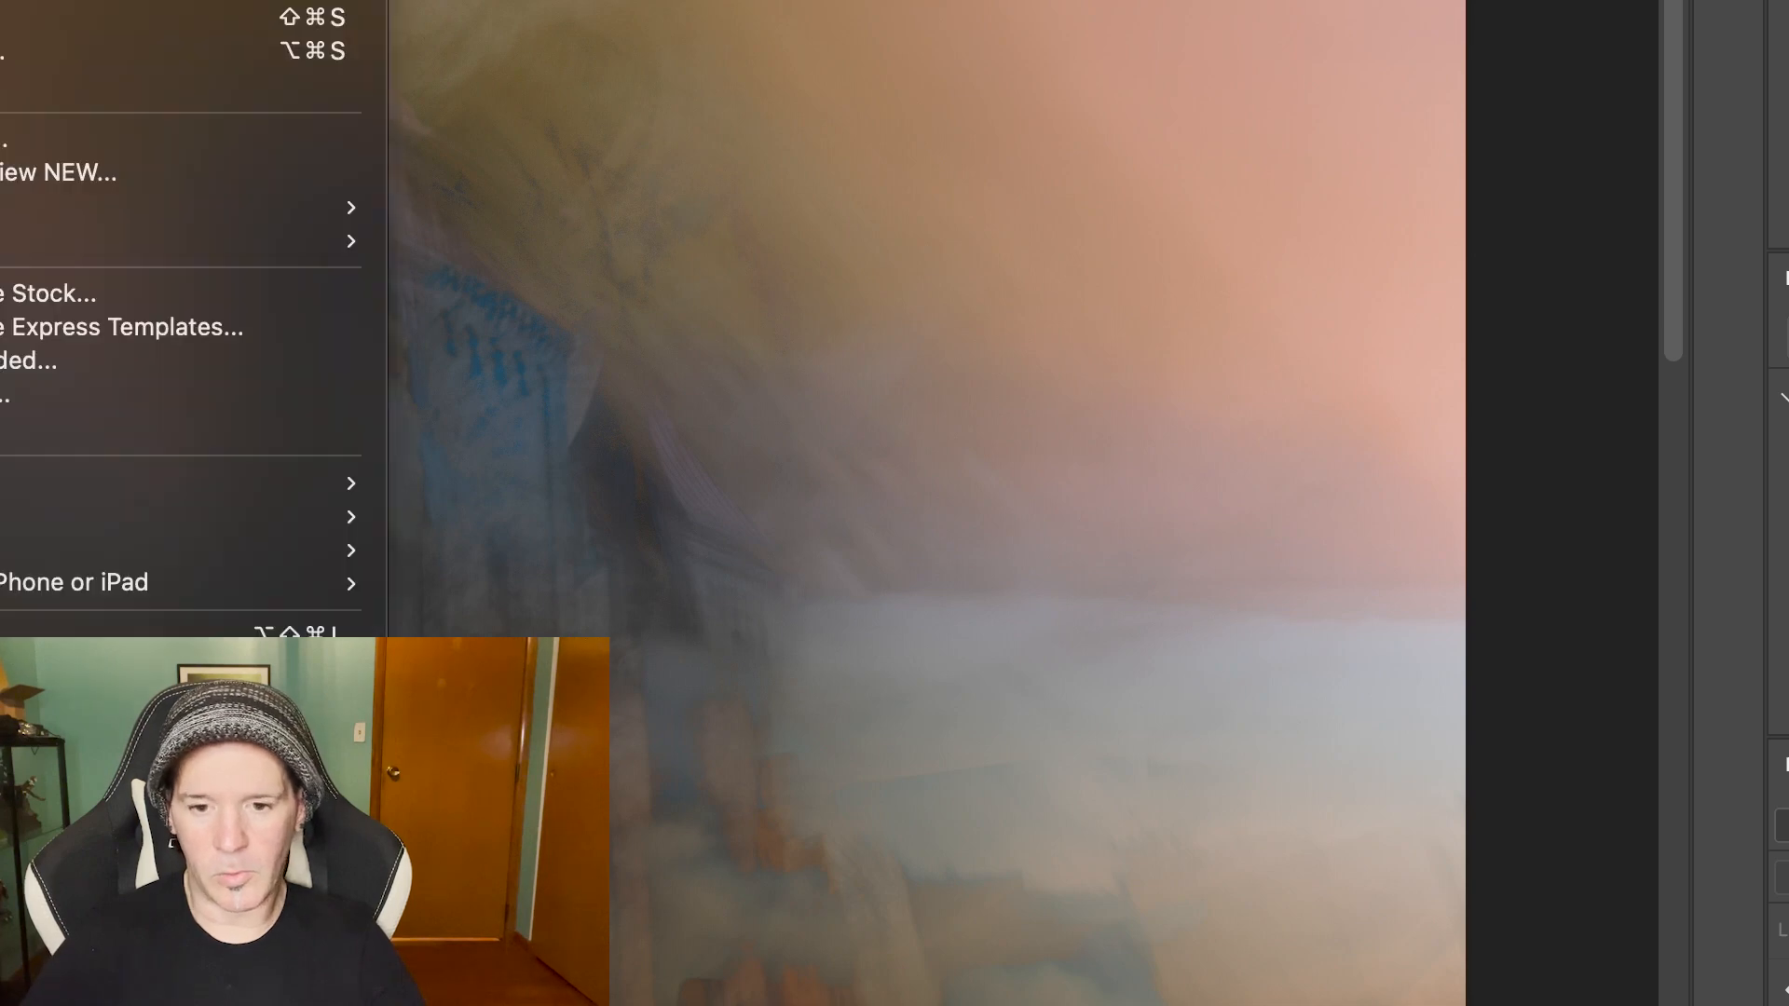
click(5, 18)
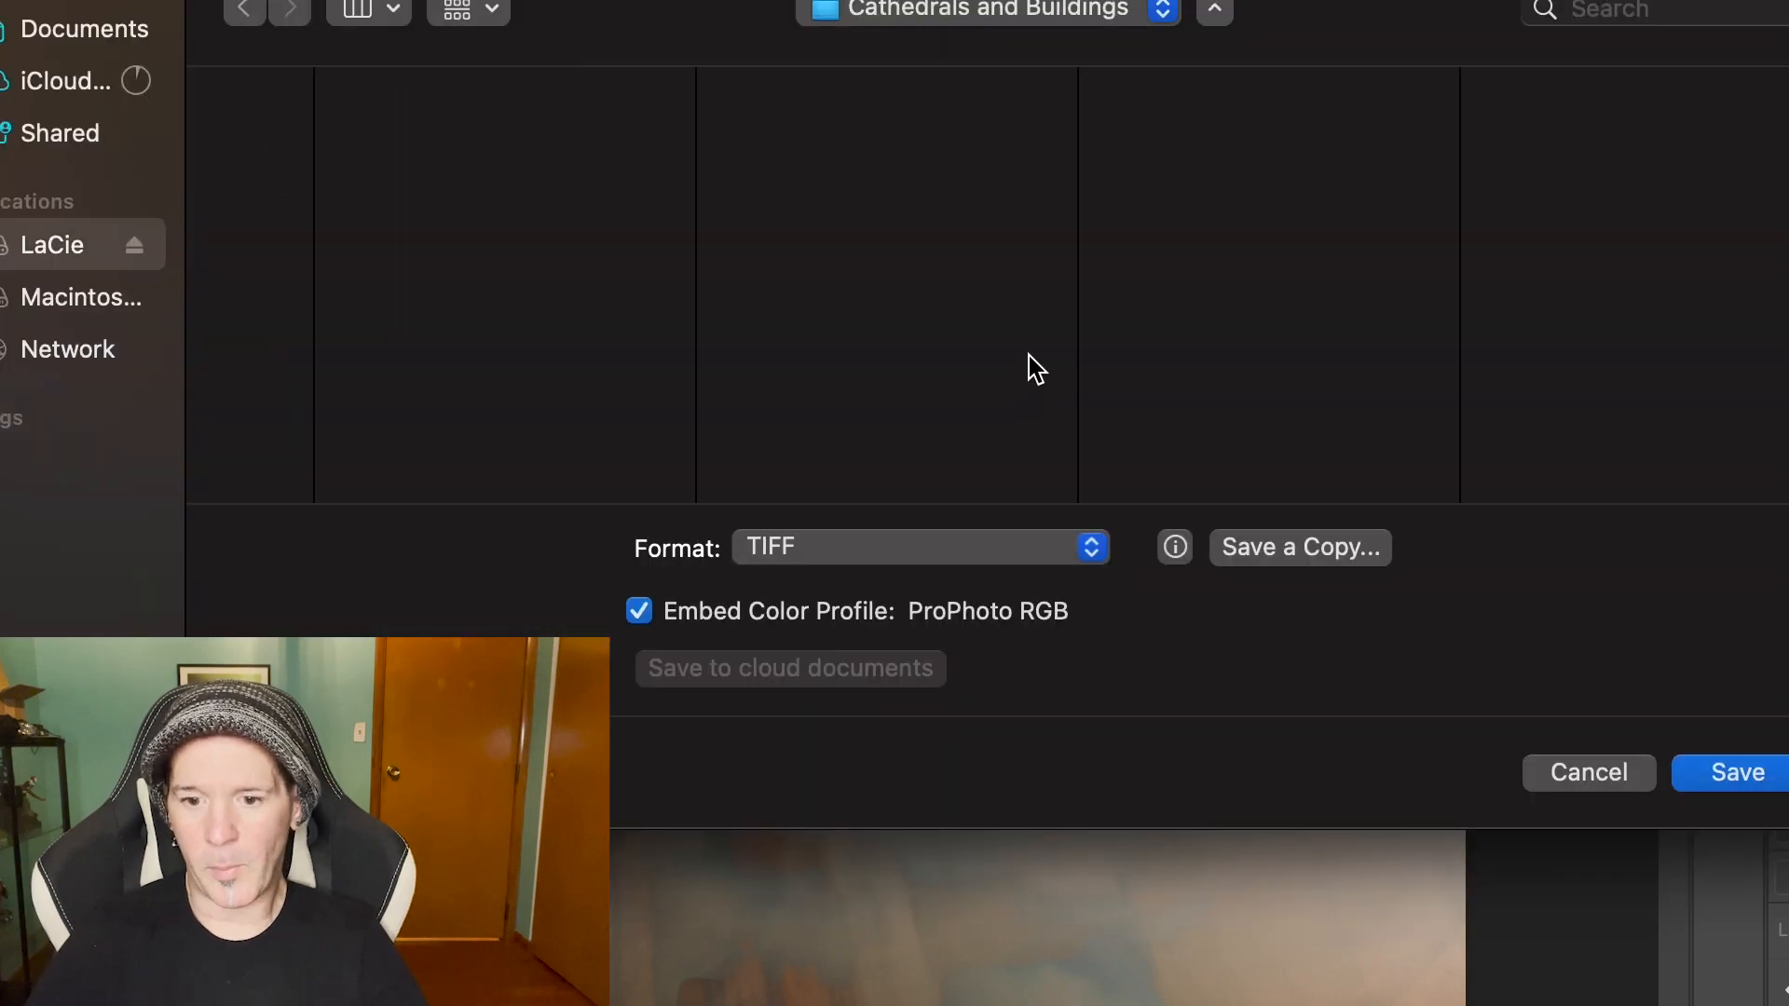
click(969, 546)
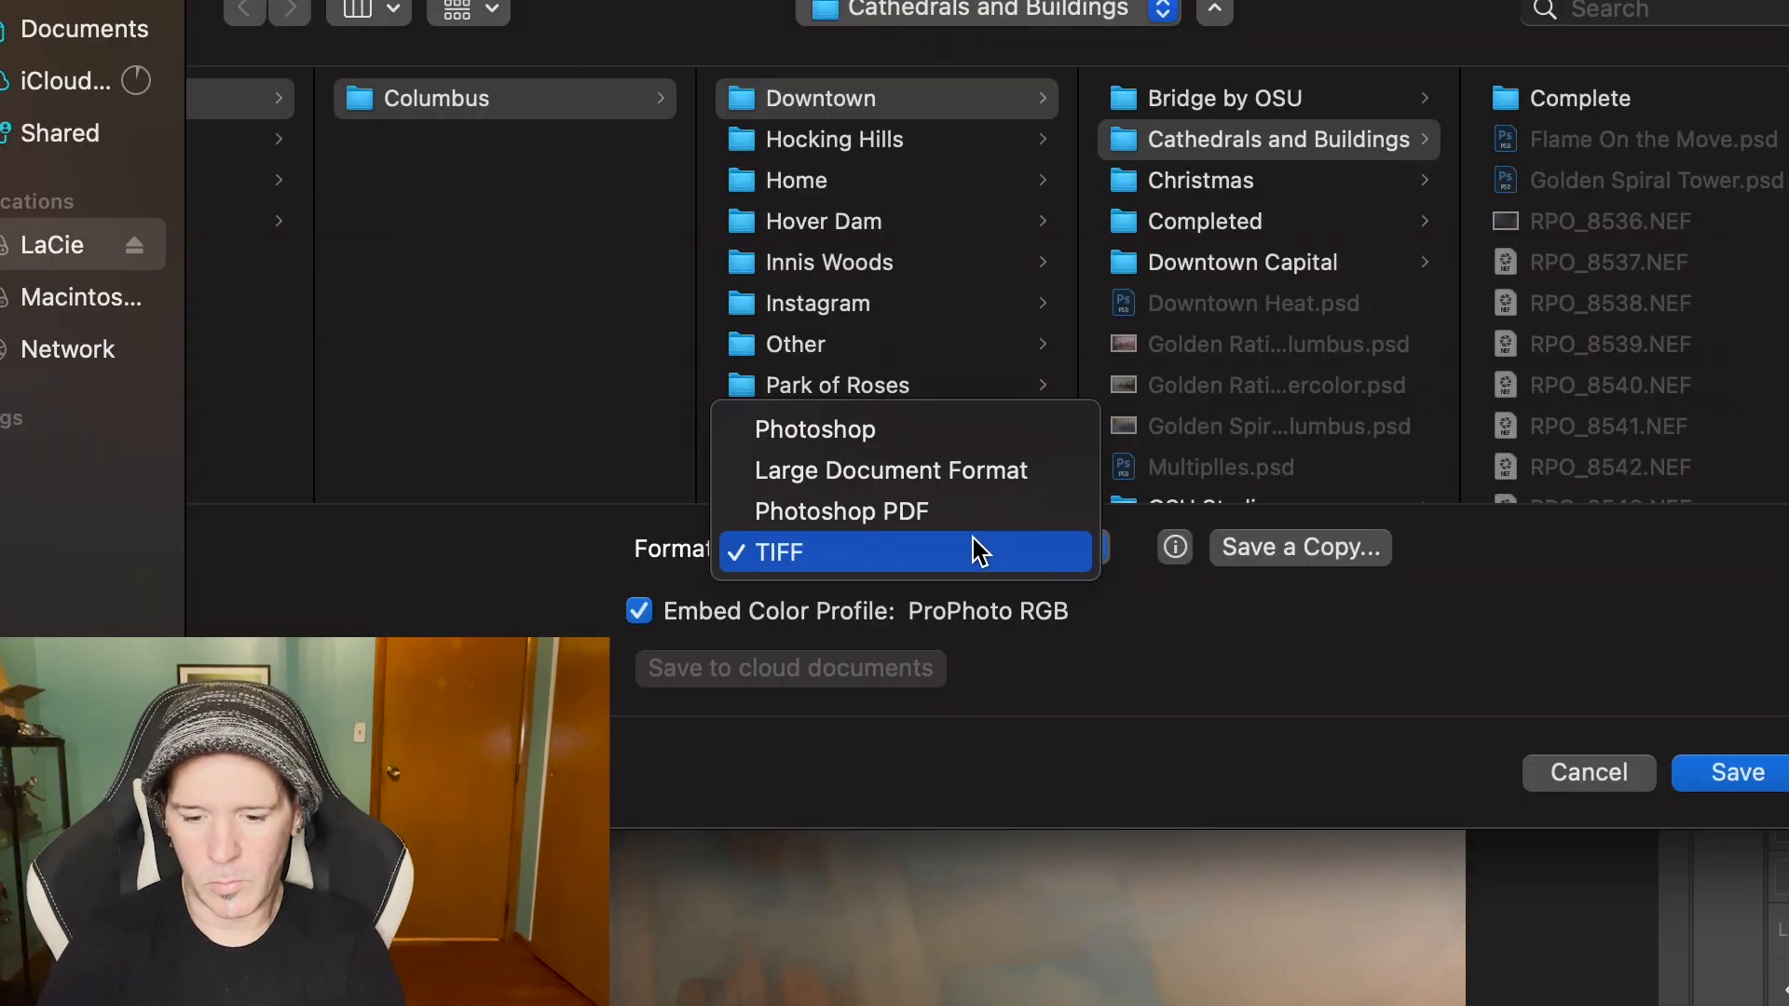
click(842, 431)
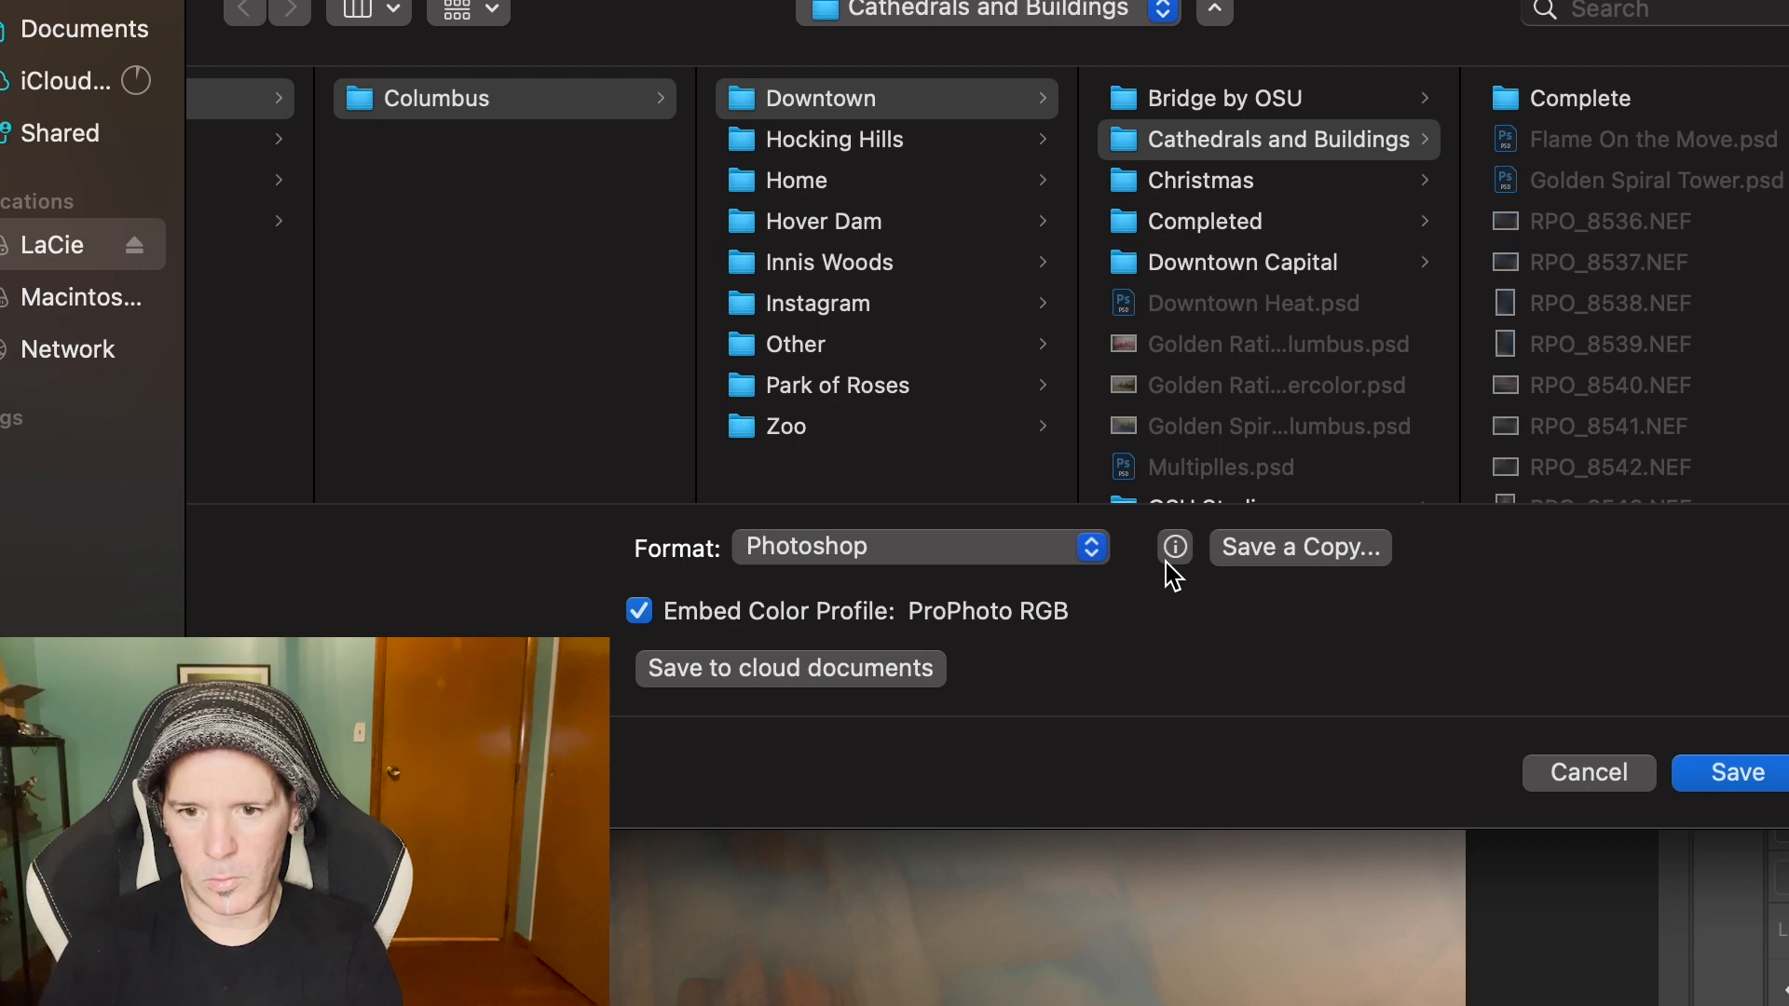
mouse_move(1166, 562)
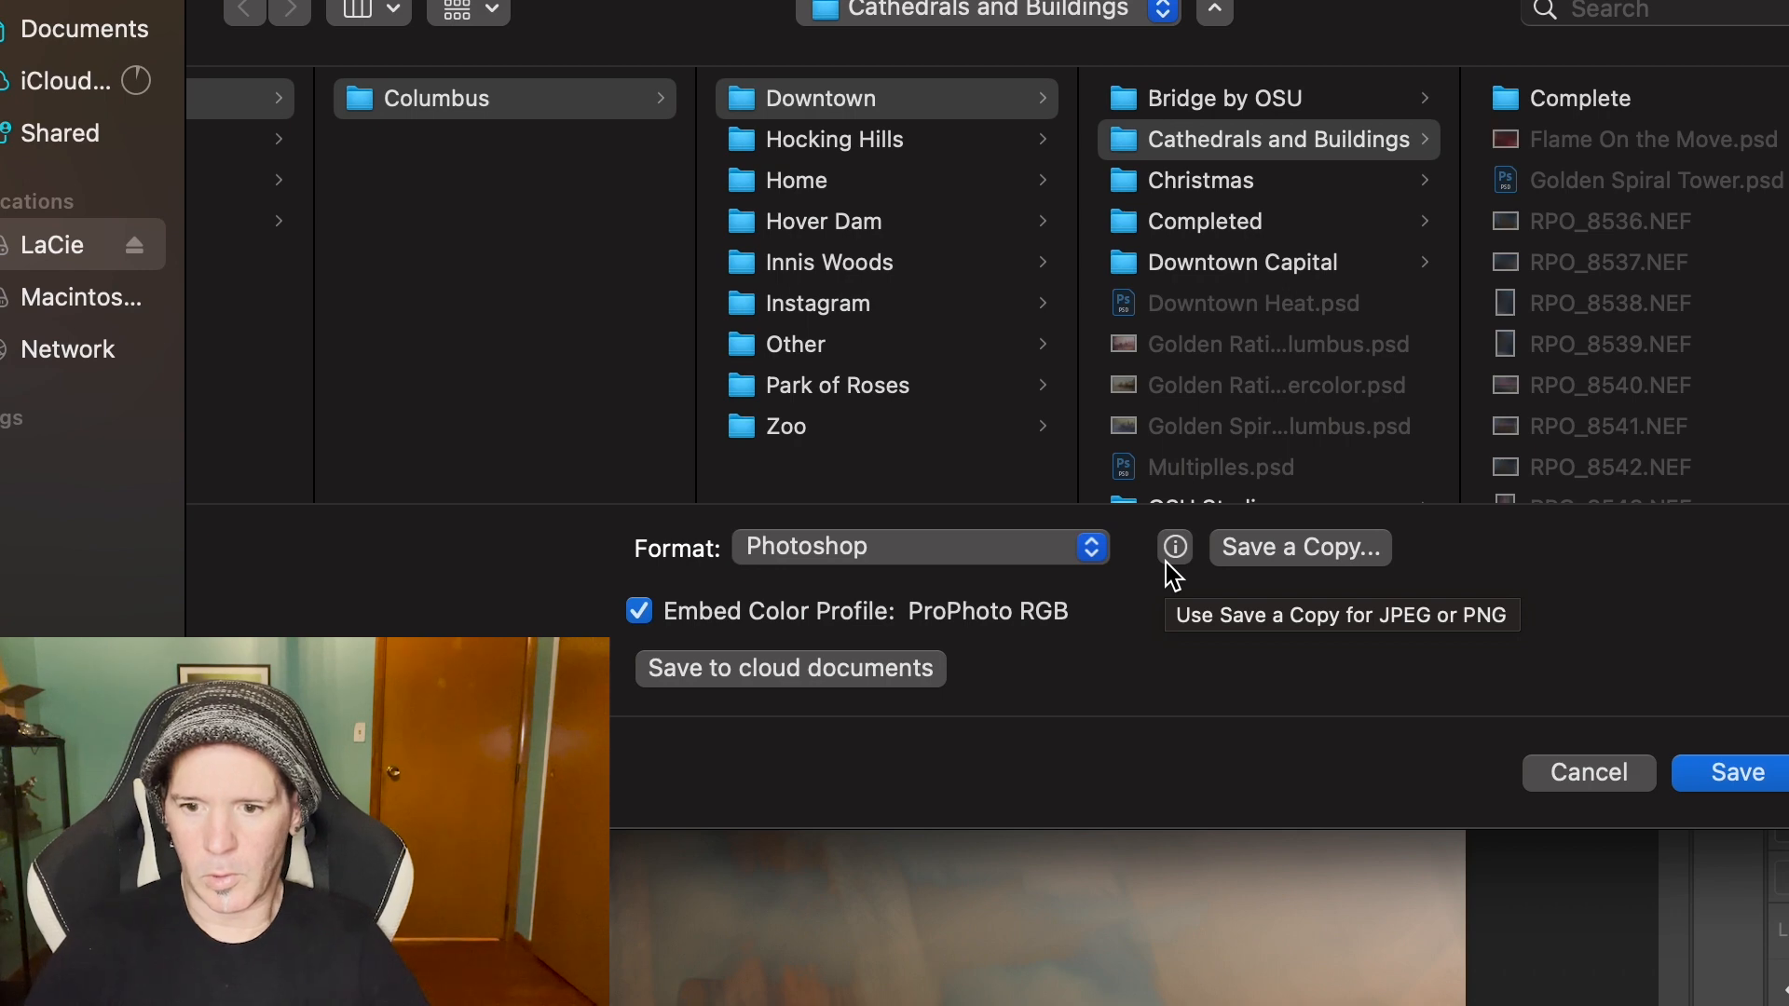
key(Return)
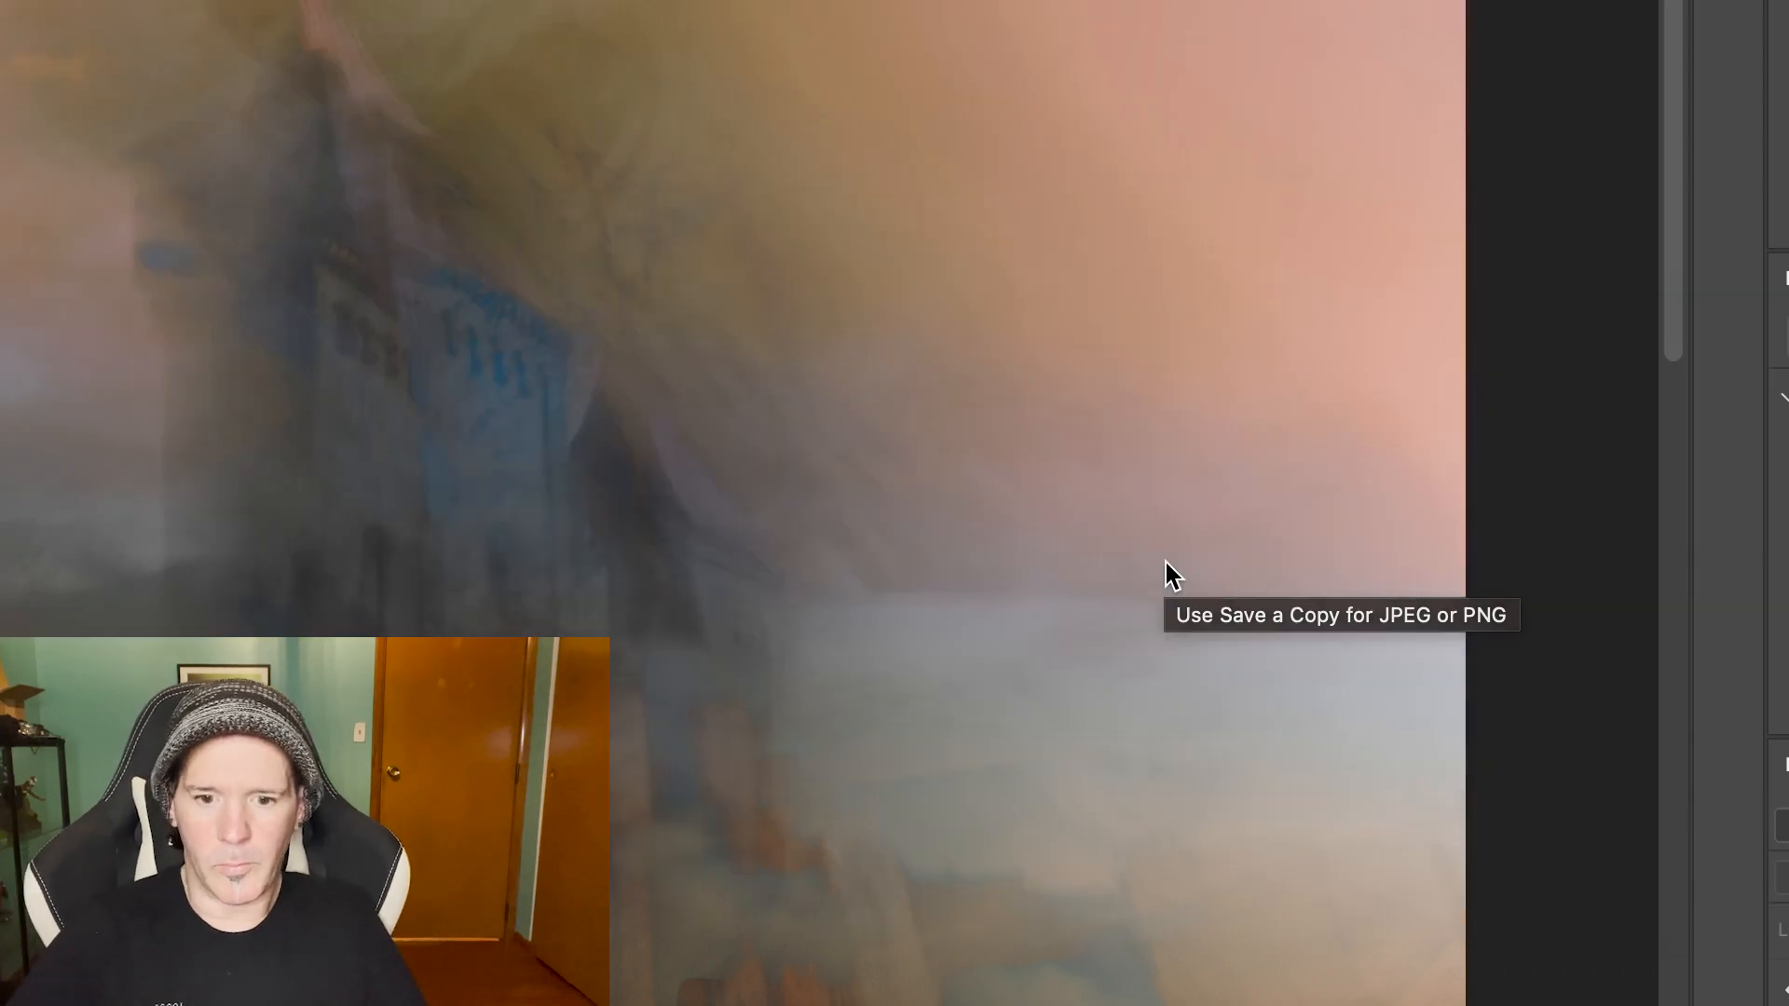
Select the small blue spot beside the tower on the image layer, fill it to remove the distraction, and clear the selection
click(1351, 347)
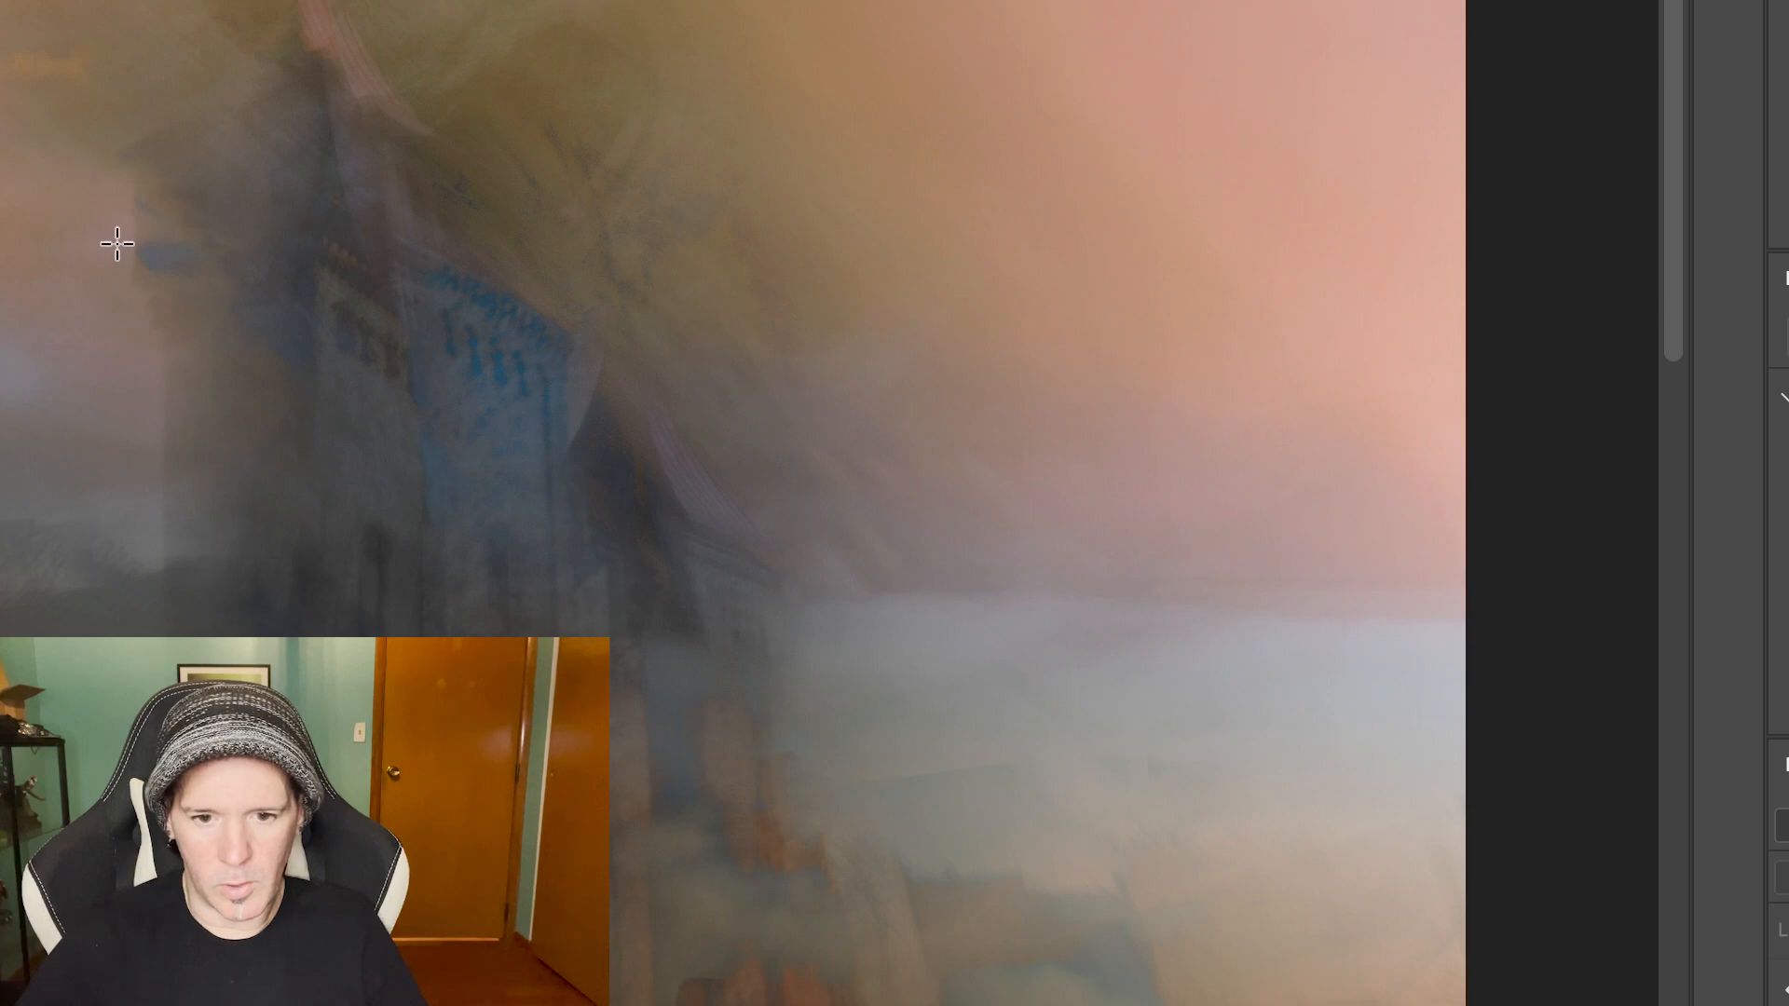
drag(112, 244, 201, 279)
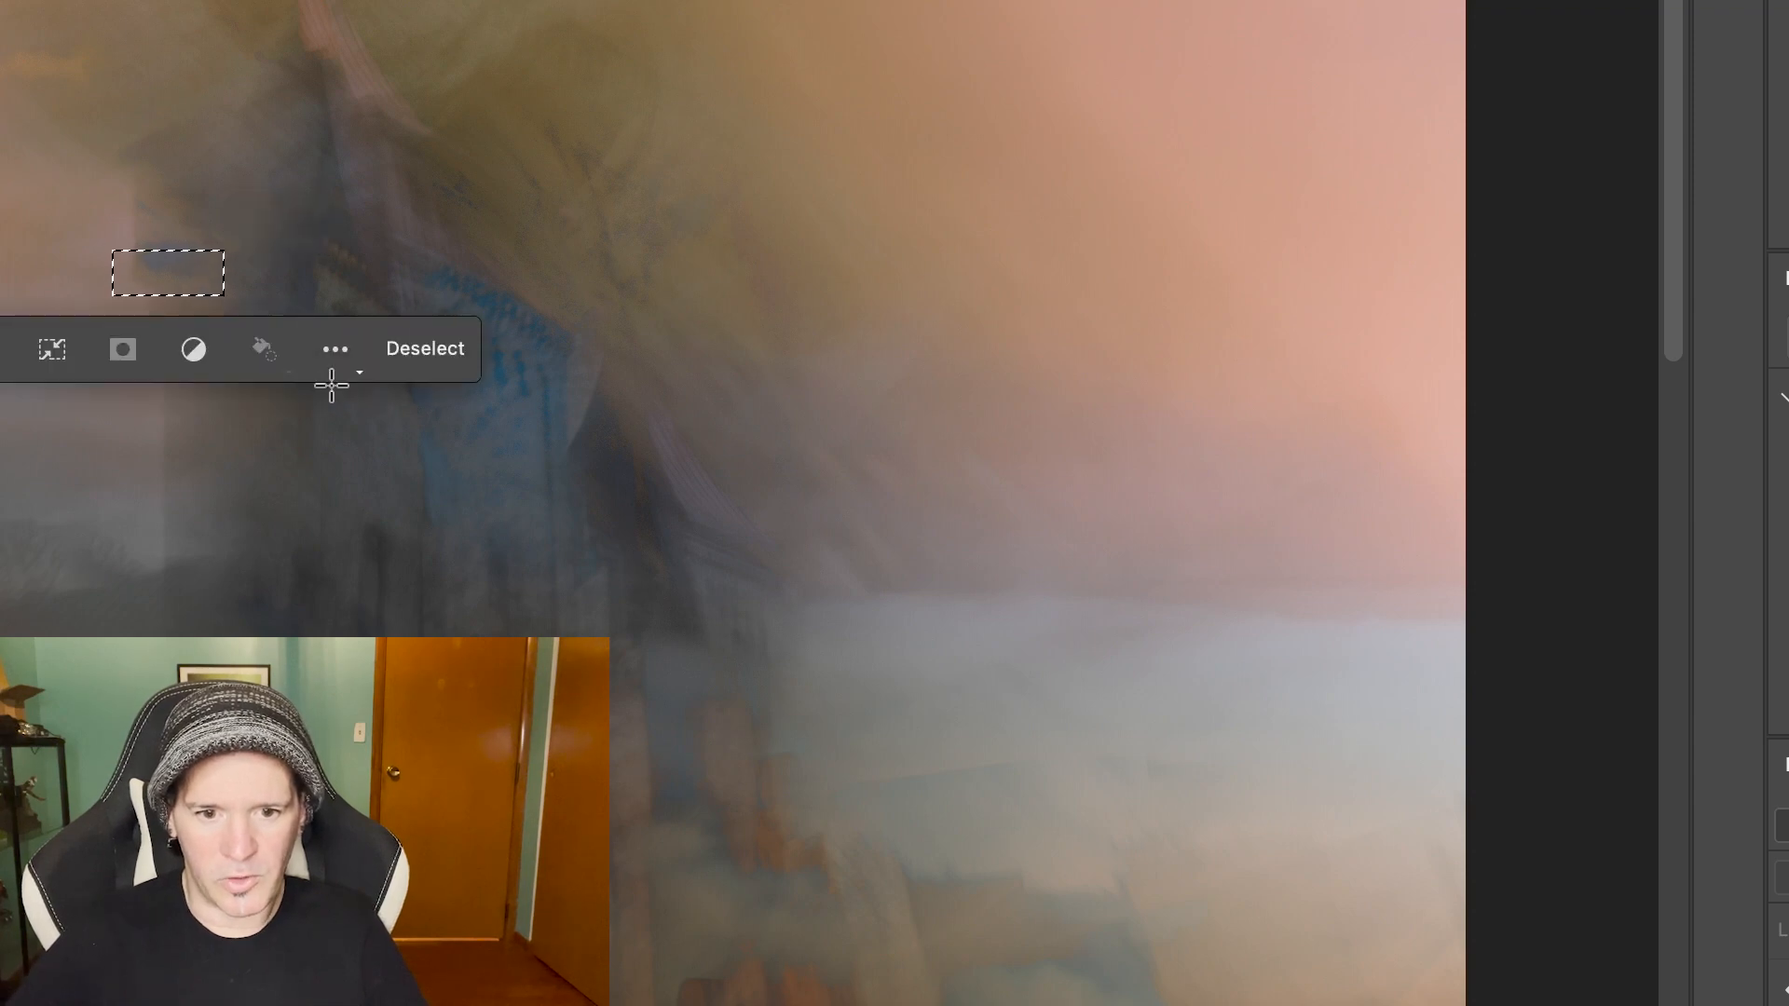
click(0, 0)
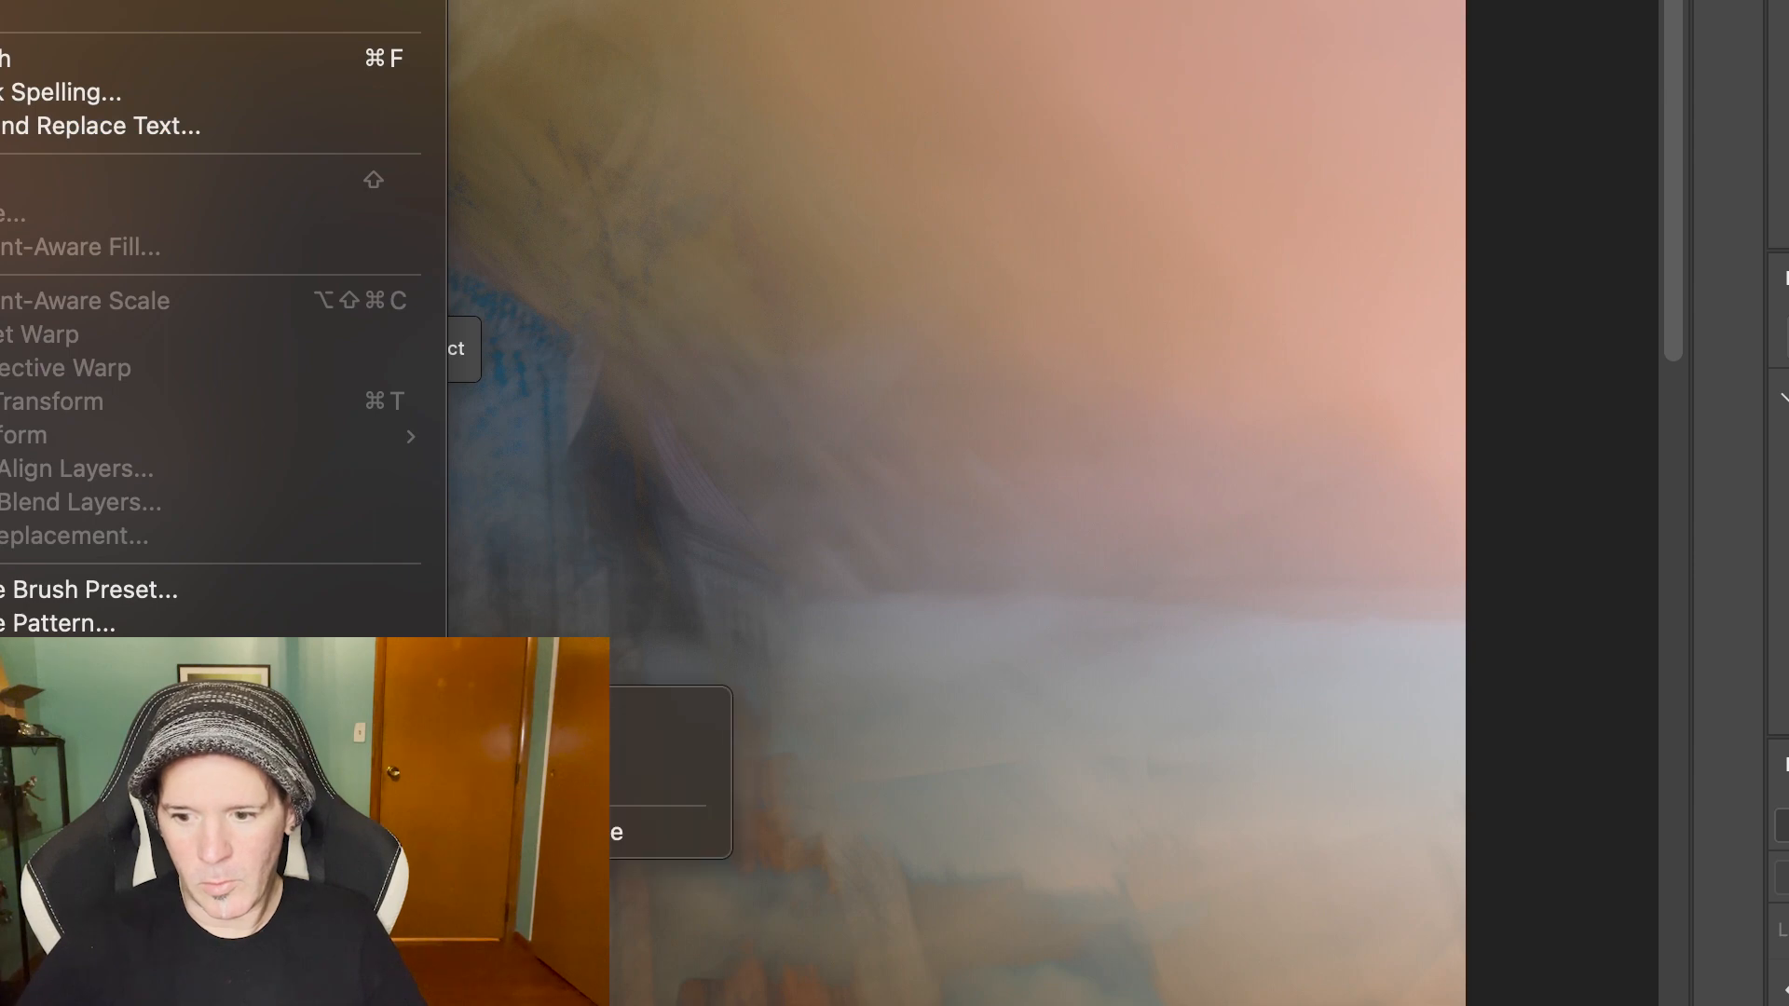
click(1016, 296)
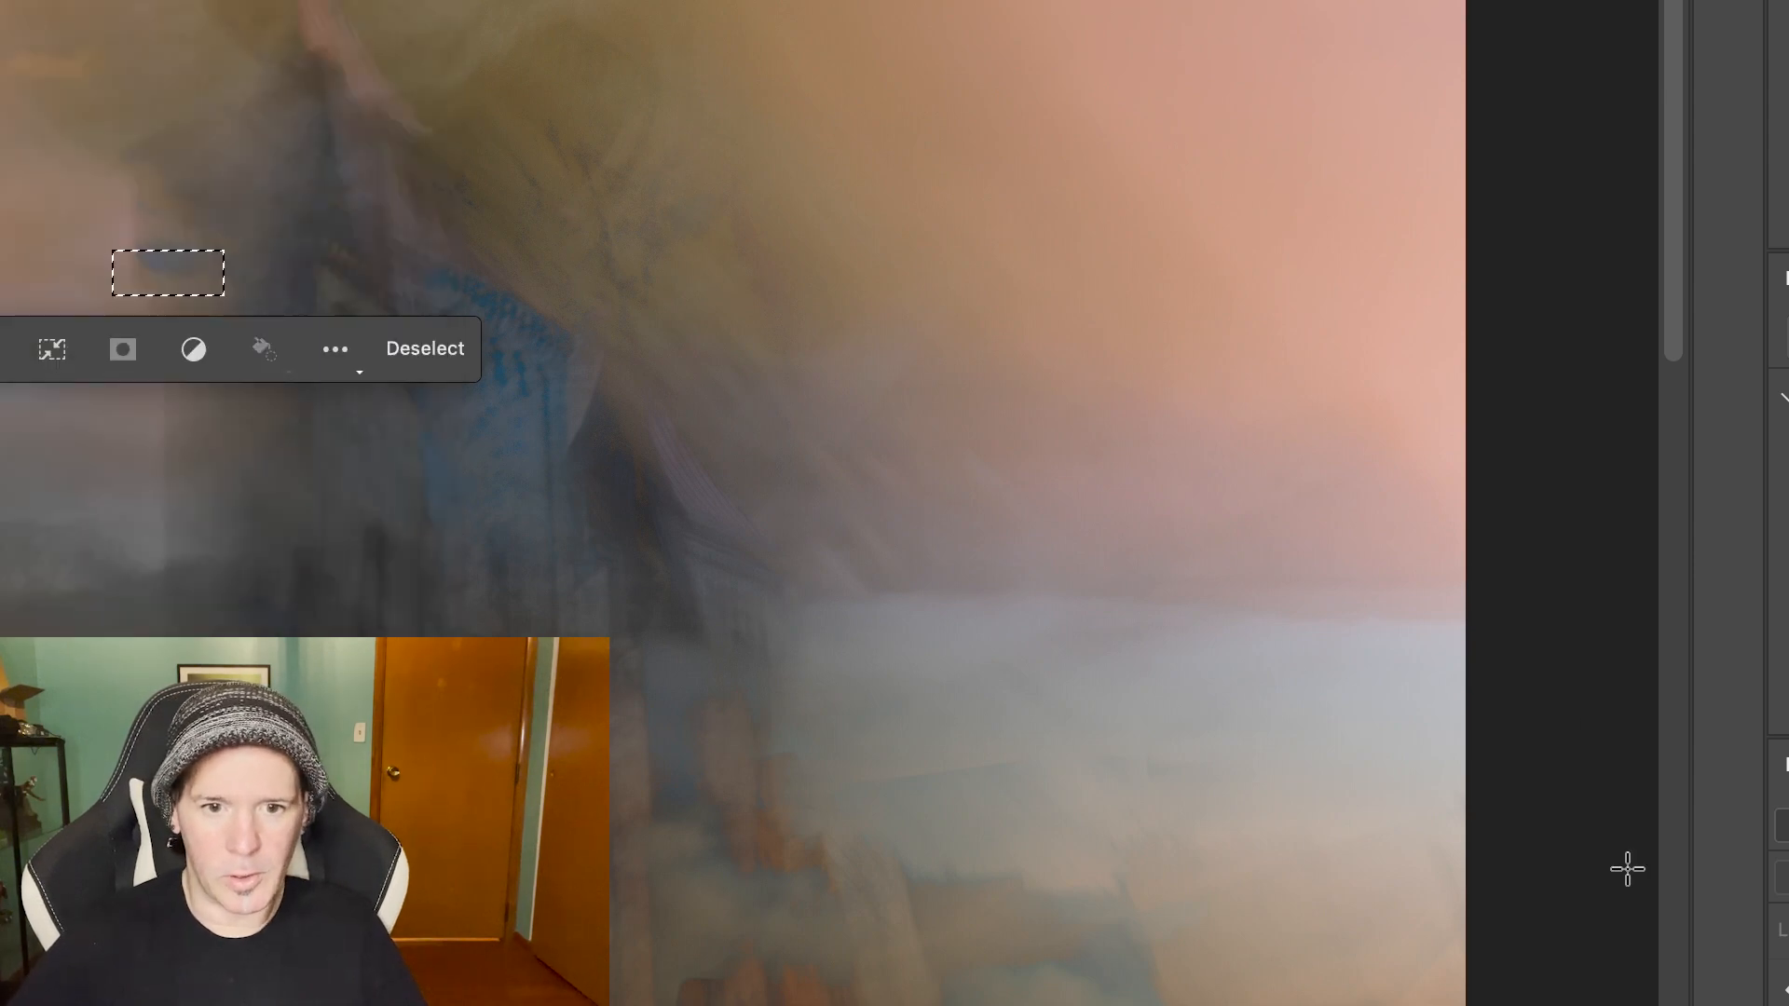
click(1788, 988)
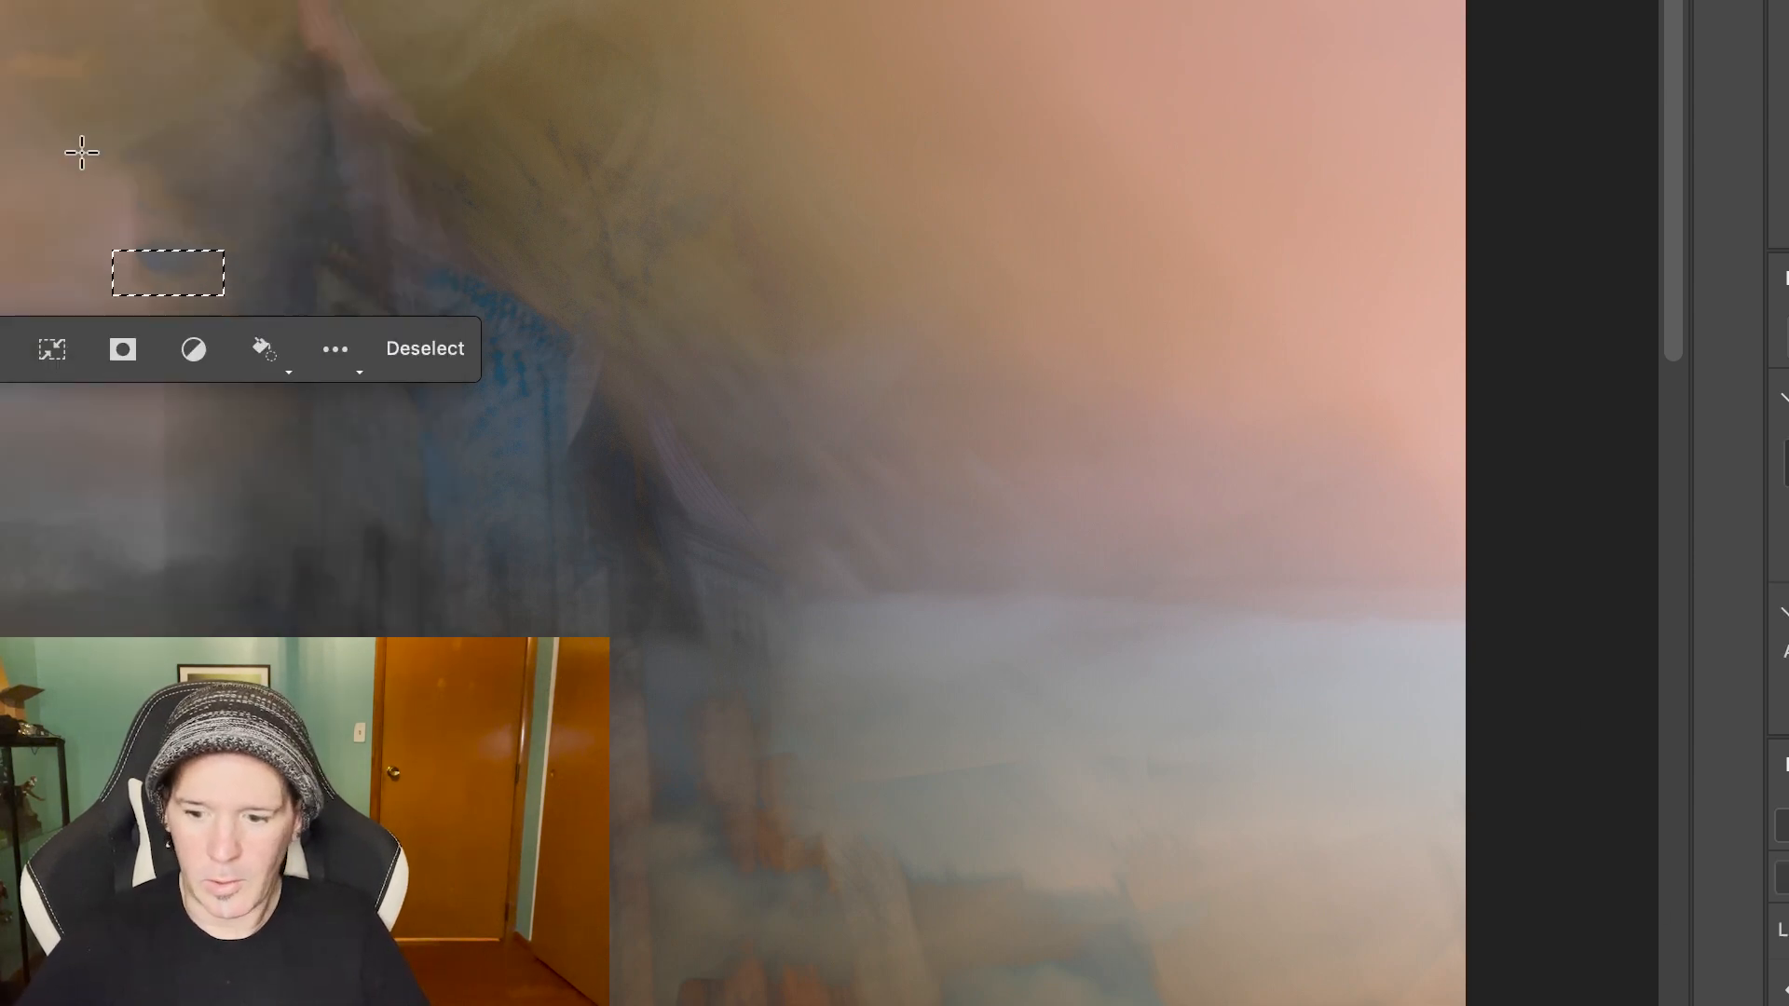
click(0, 0)
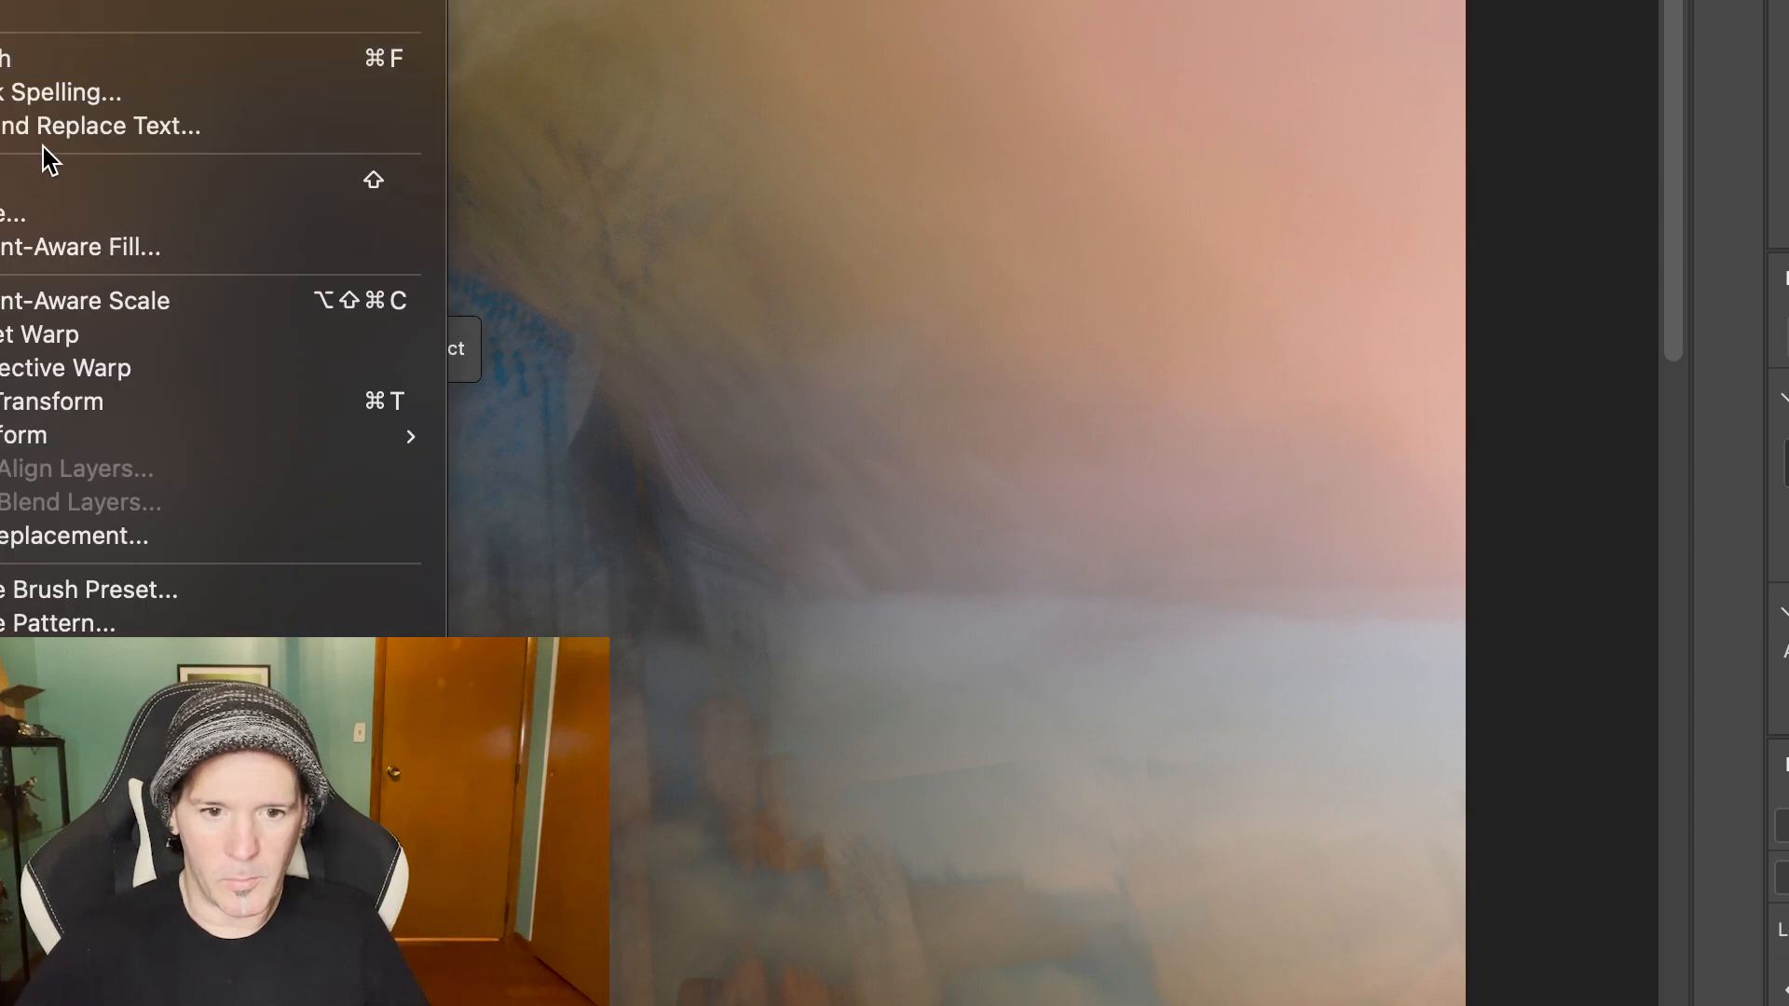
click(41, 182)
key(Return)
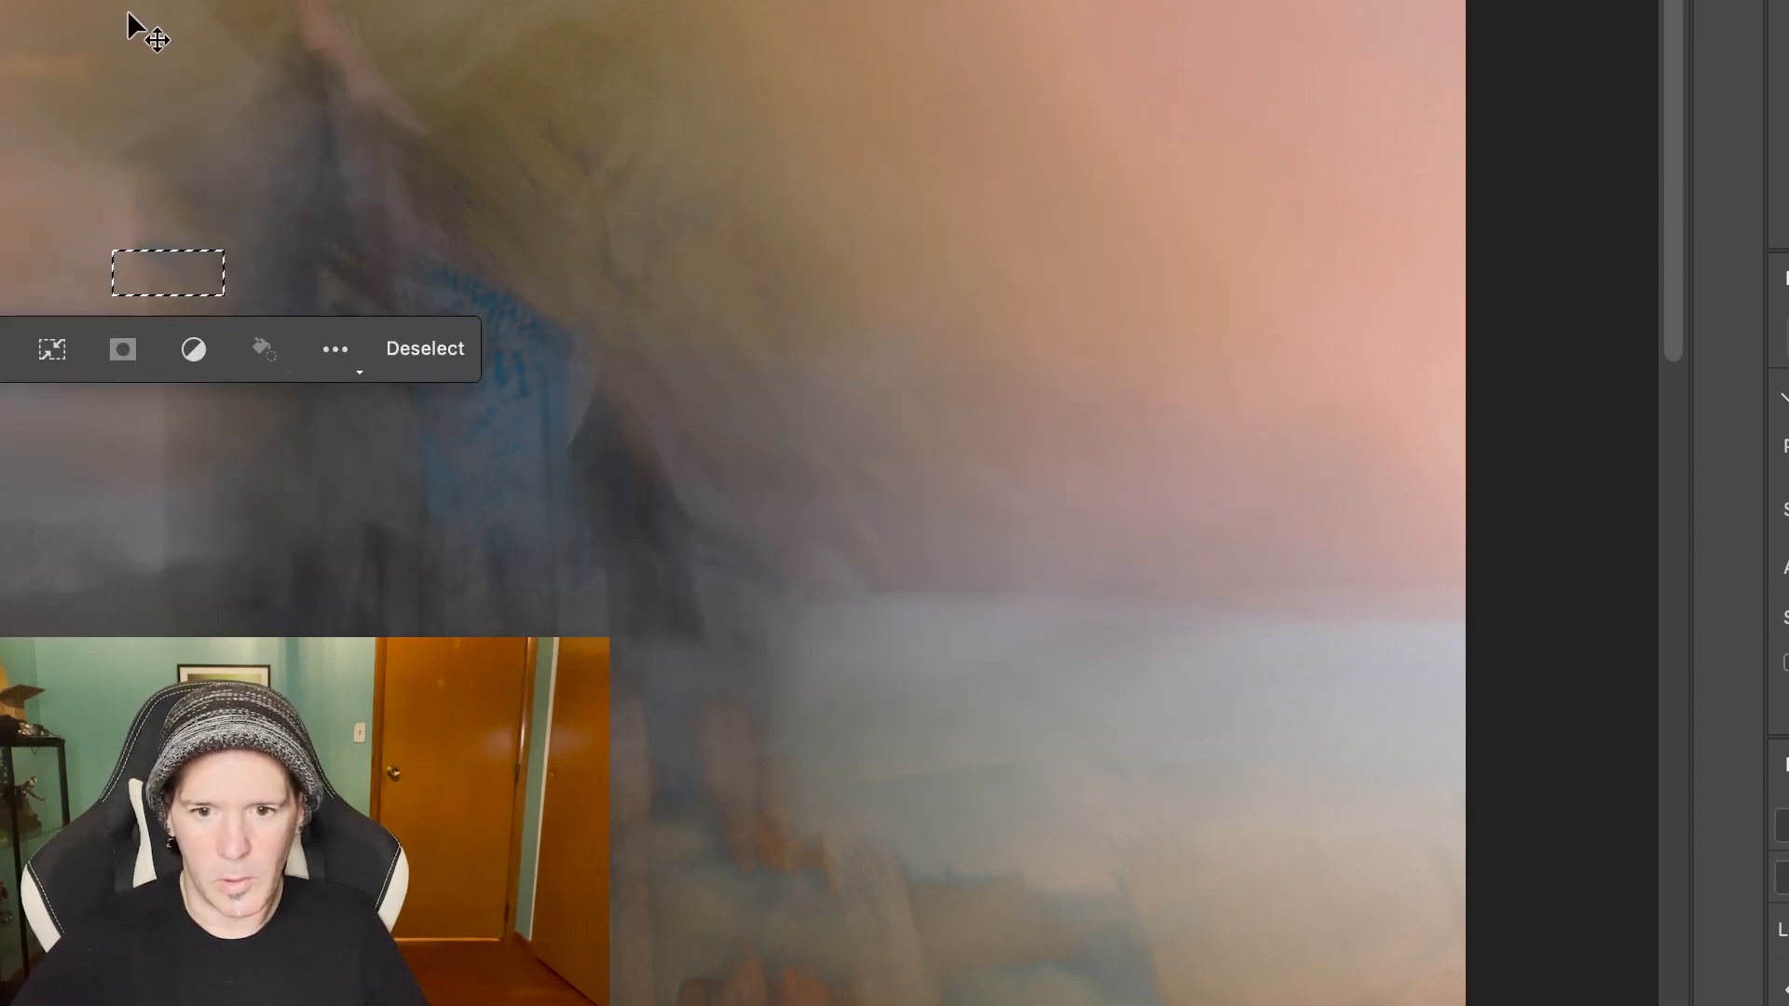
click(353, 0)
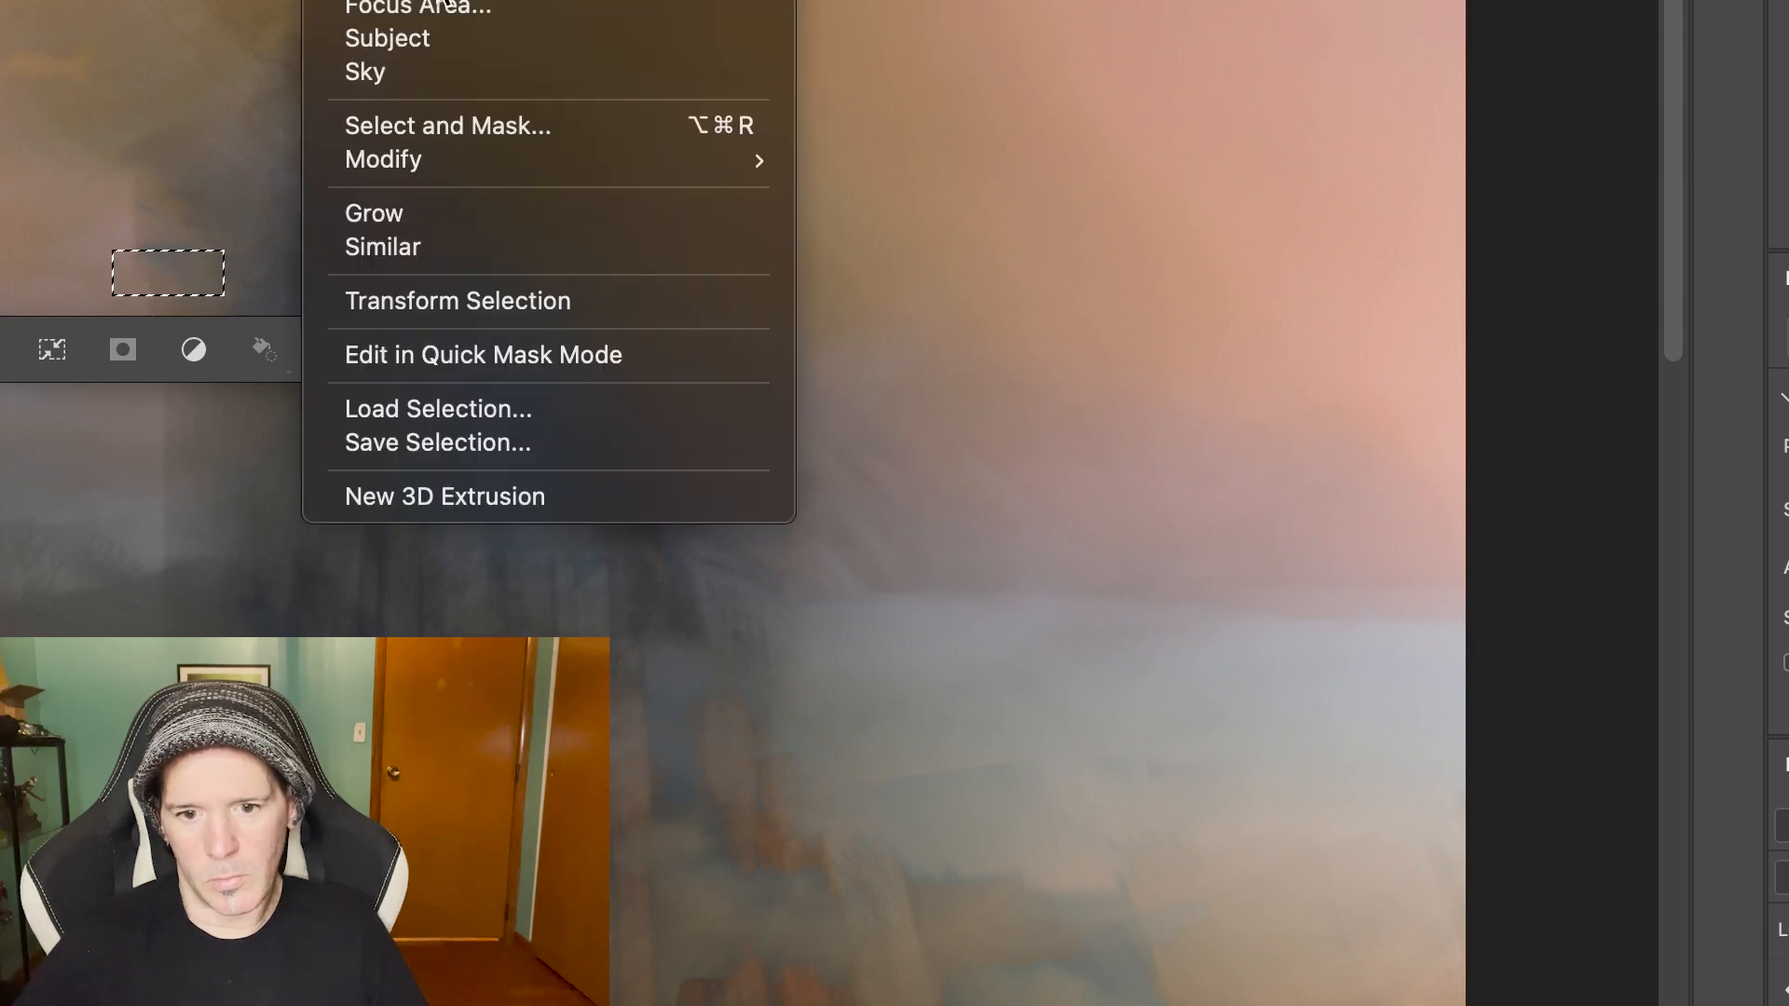
click(419, 0)
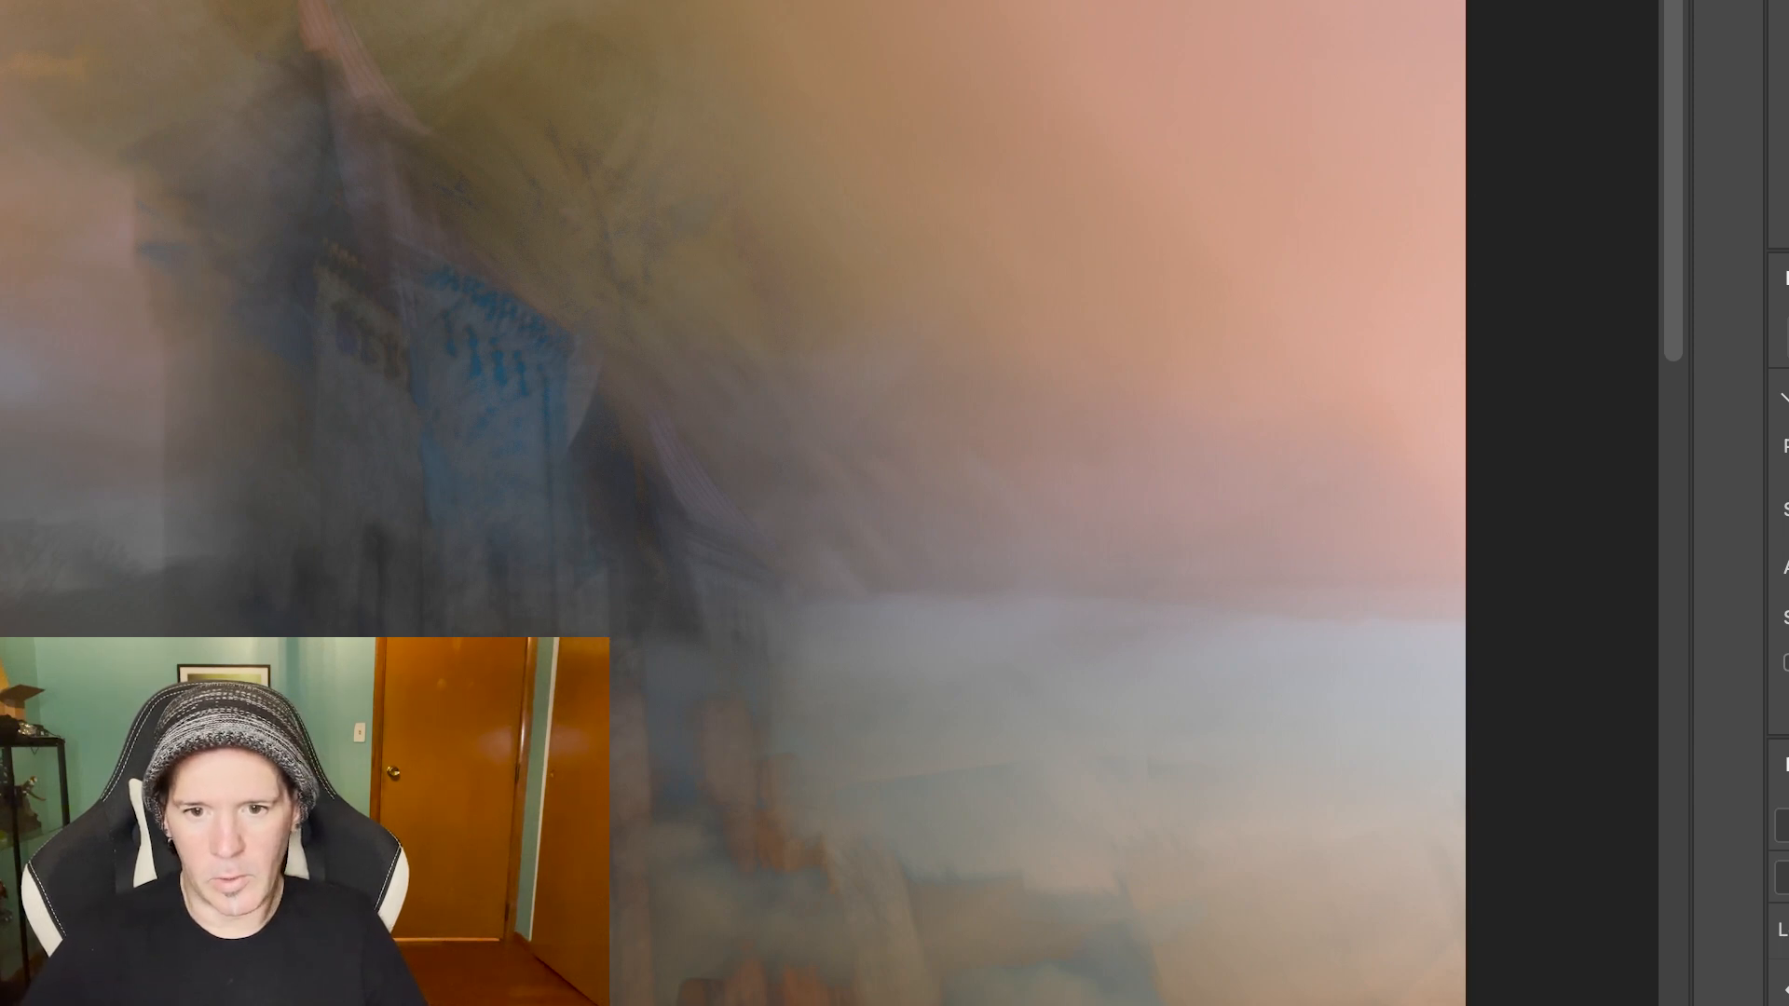
Save the retouched composite and switch to Lightroom Classic, opening it in single-photo view for final adjustments
click(0, 0)
click(56, 0)
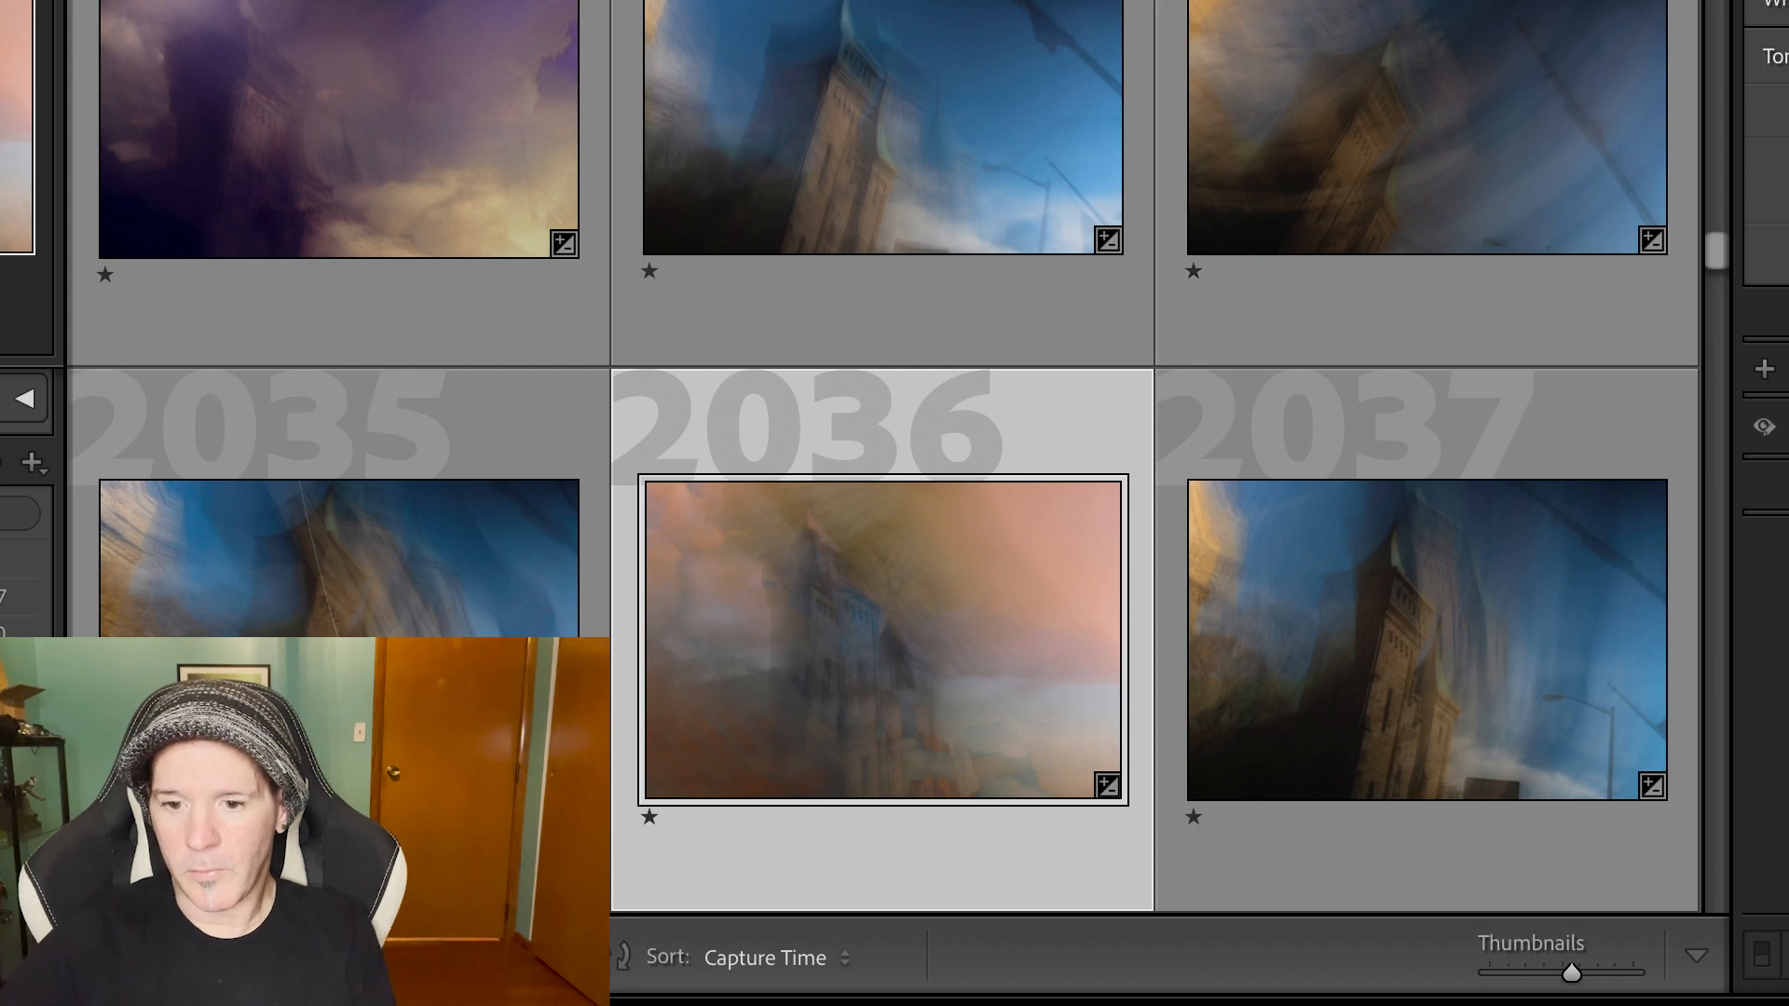
scroll(1413, 618, down, 2)
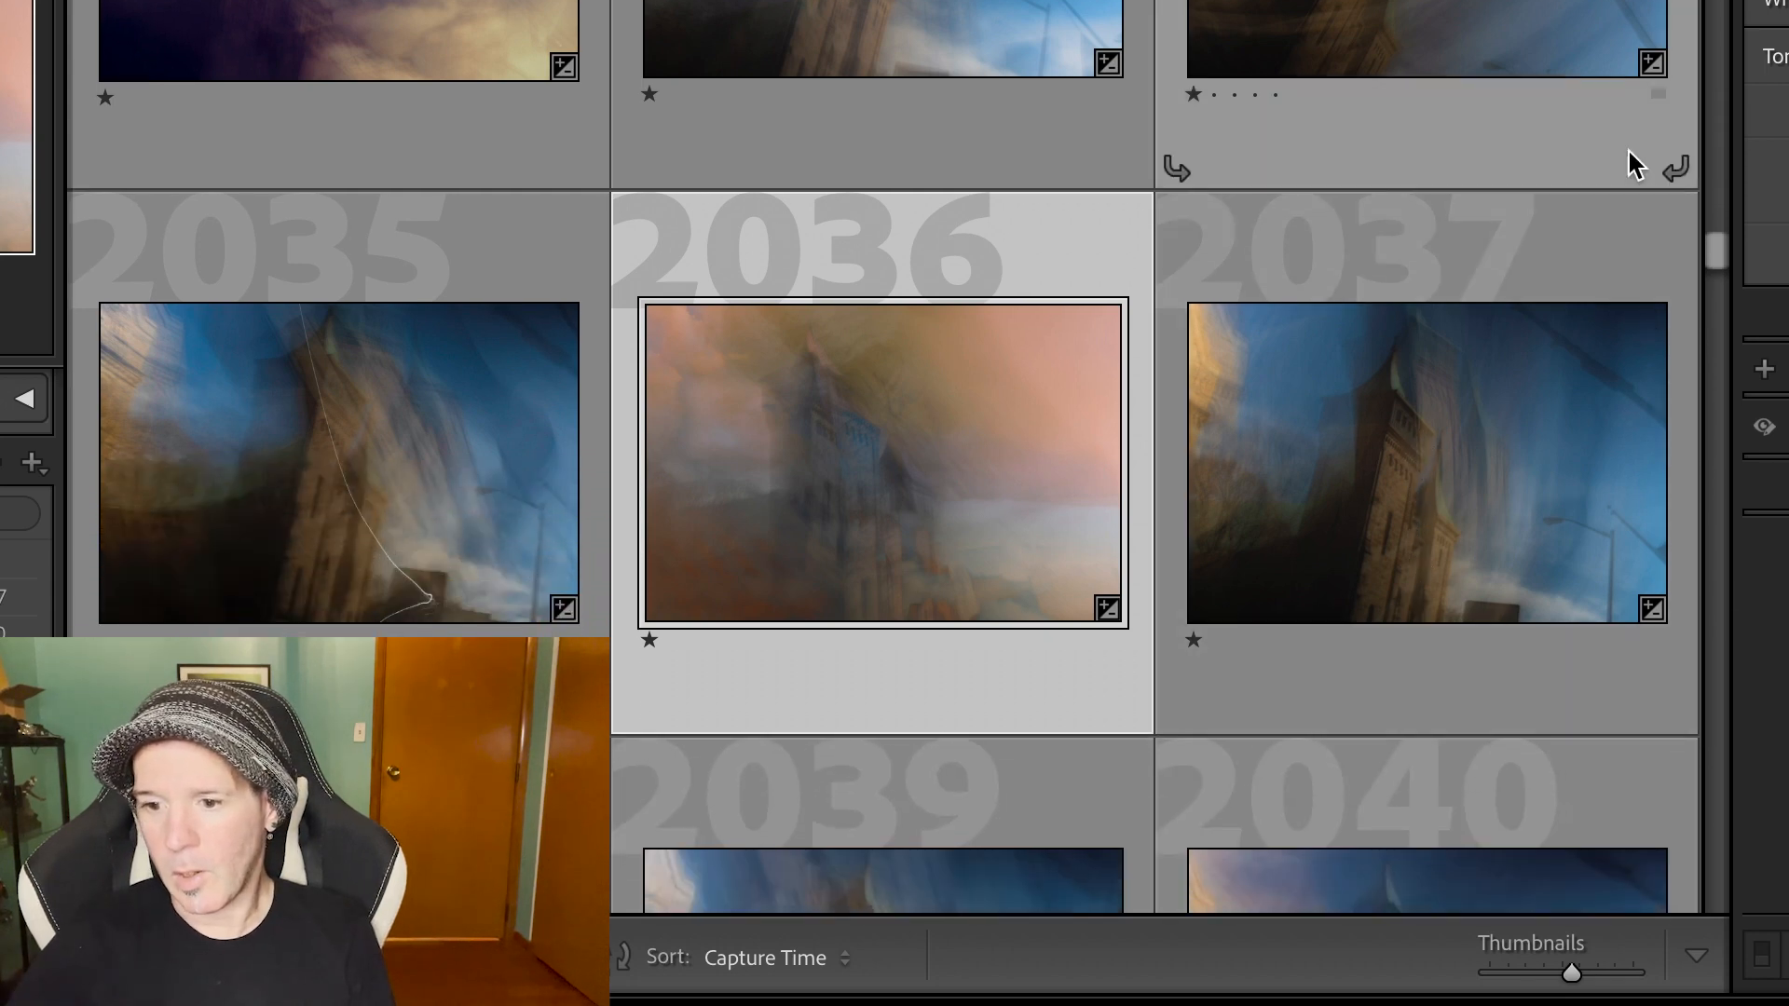
key(e)
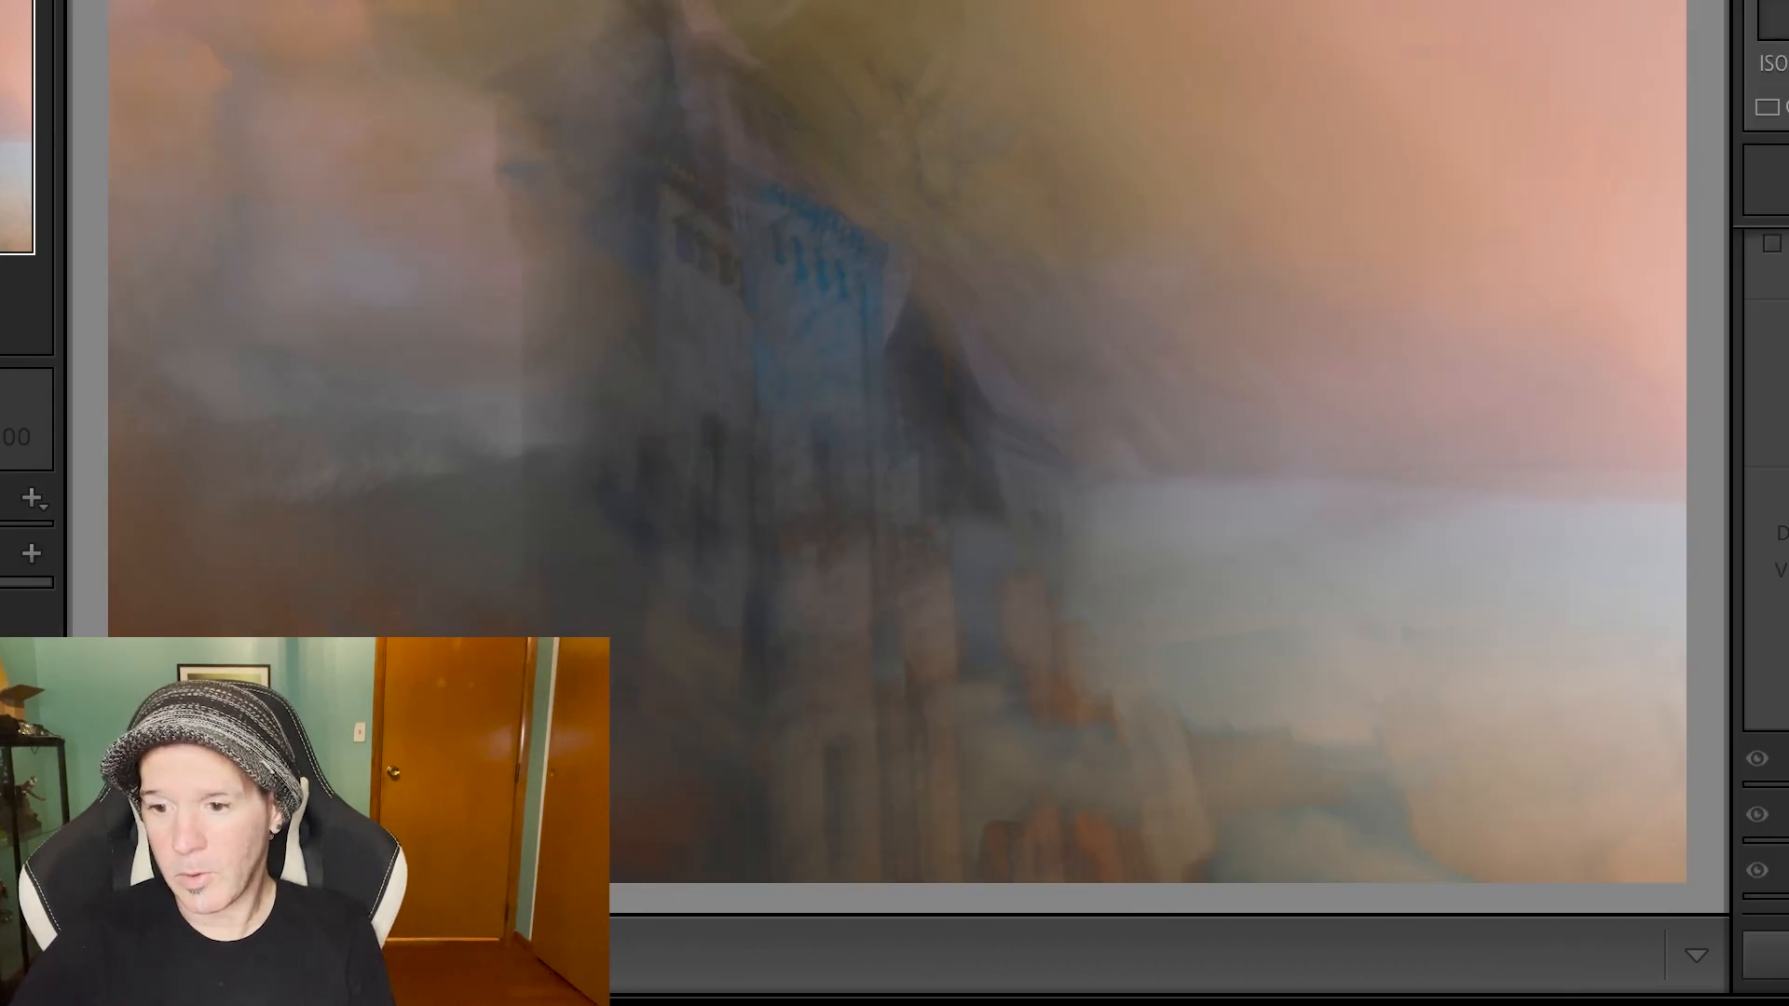
scroll(1766, 559, up, 15)
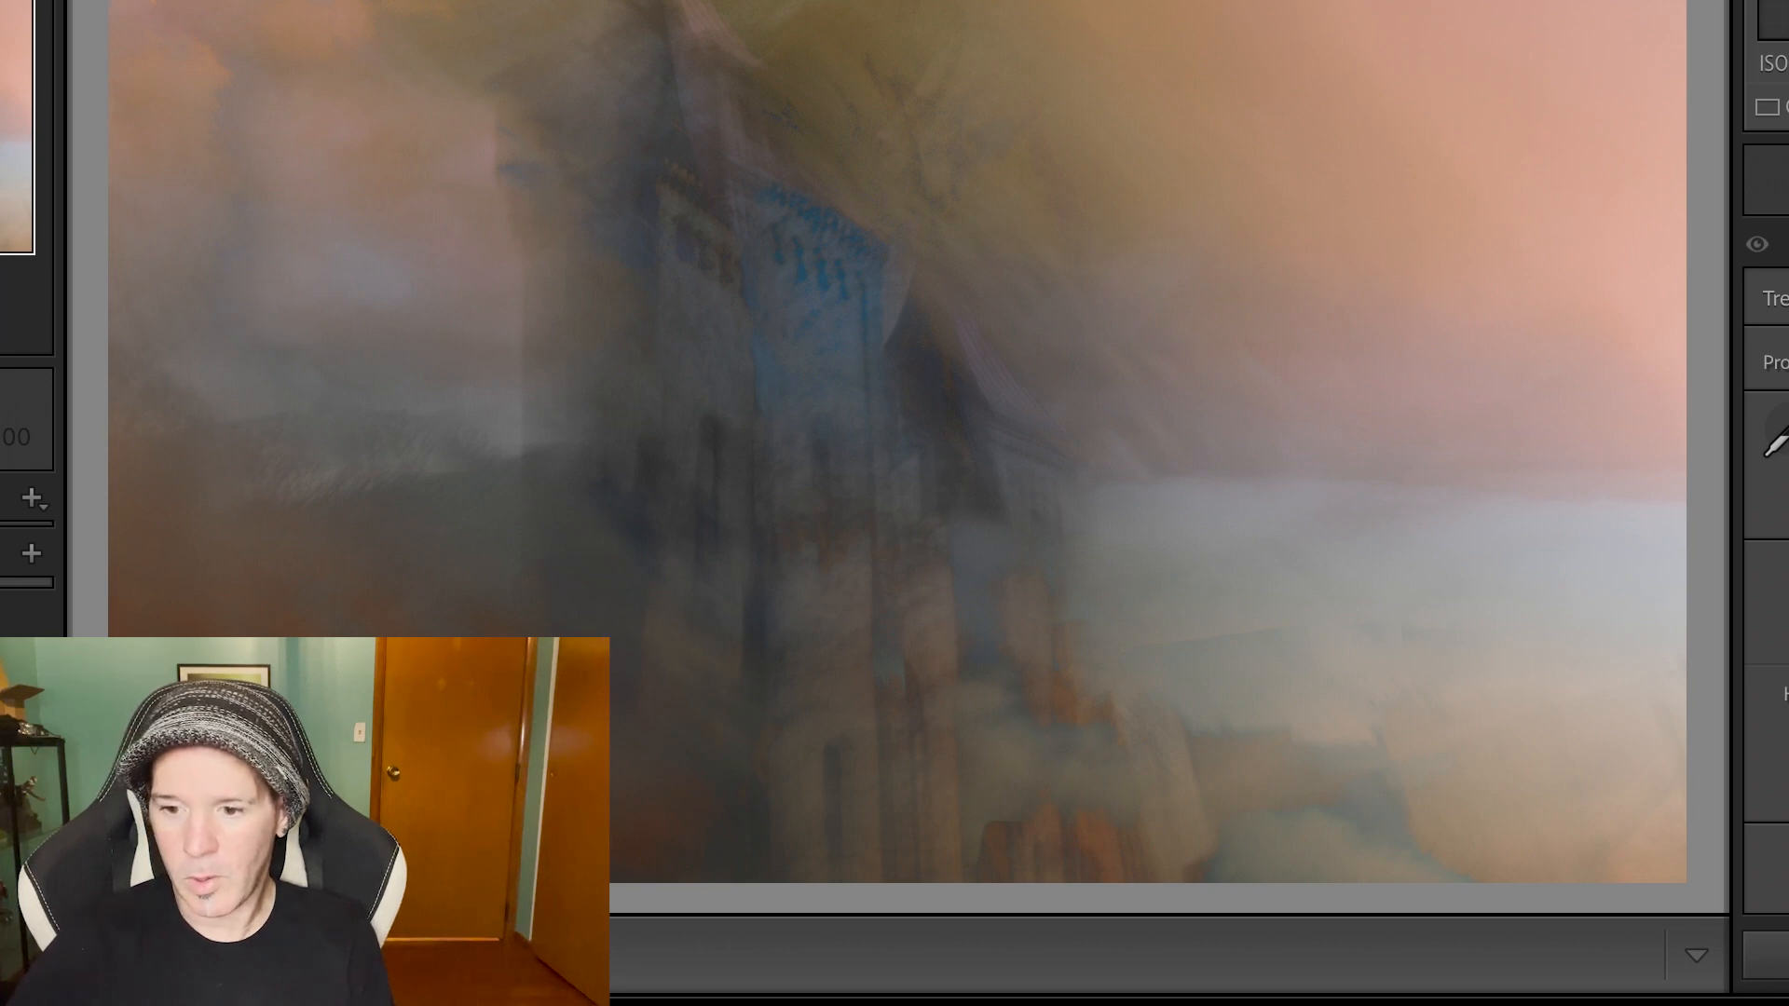
Add a linear gradient mask rising from the photo's lower edge, fading out partway up the tower's base
key(shift+w)
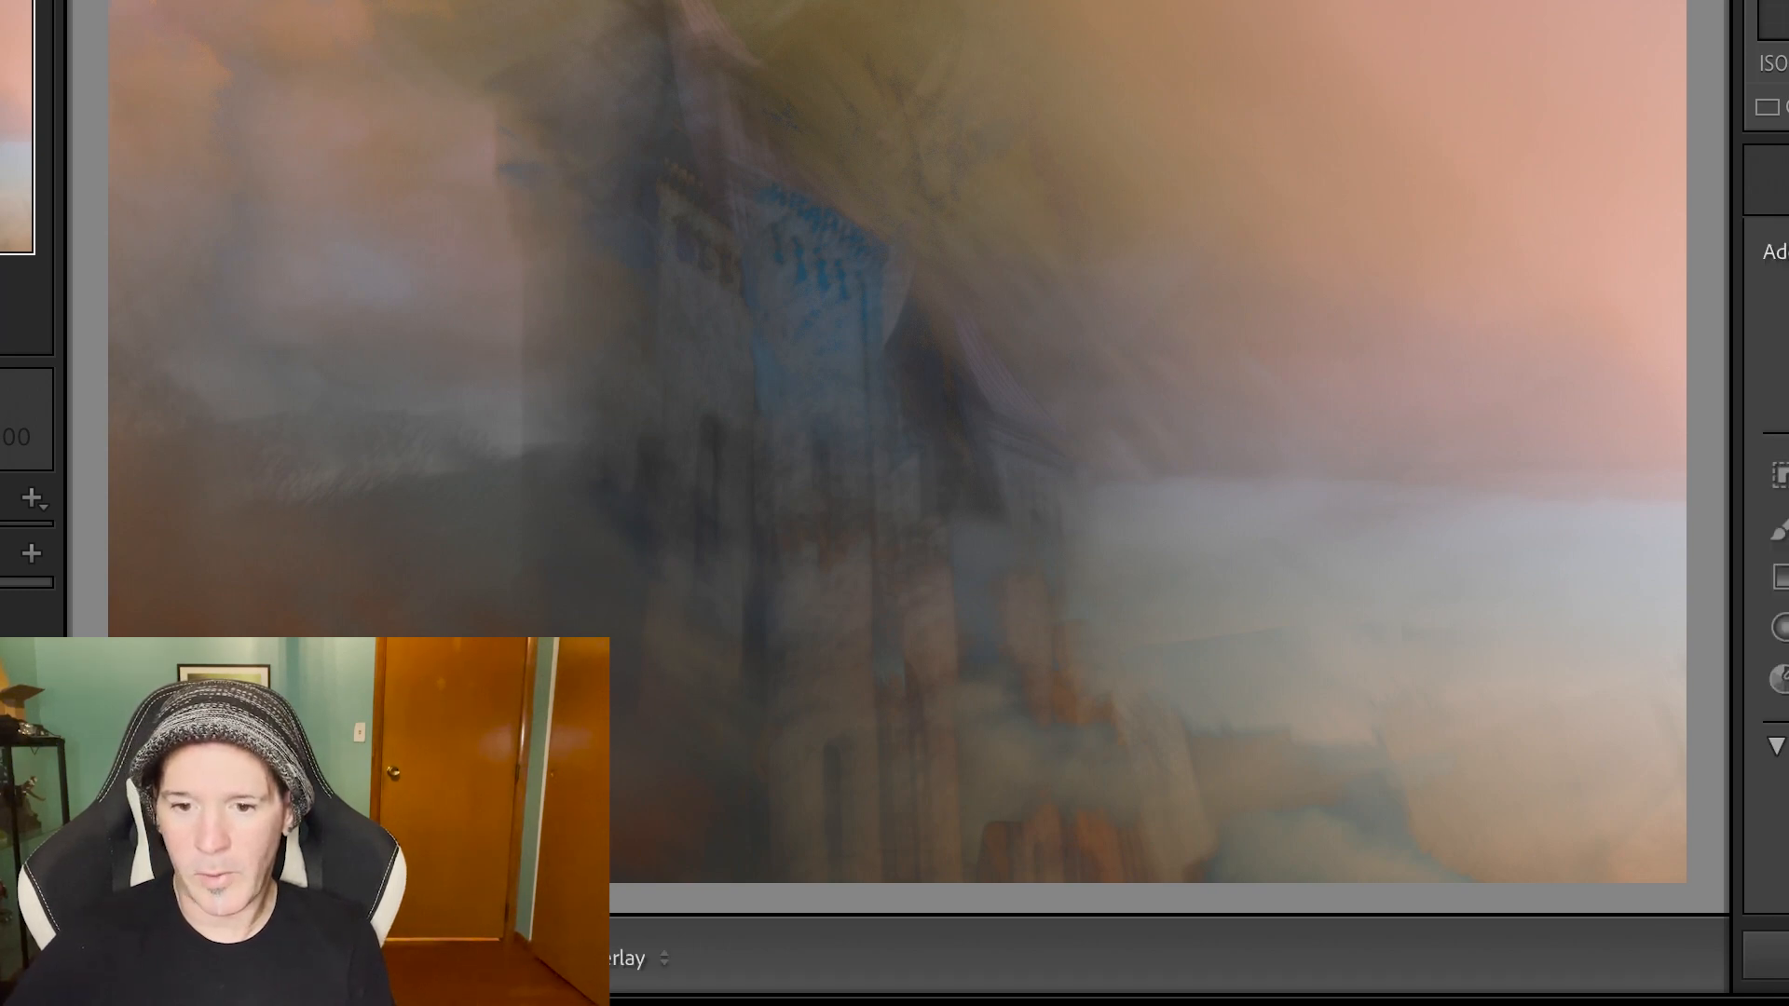
click(1780, 577)
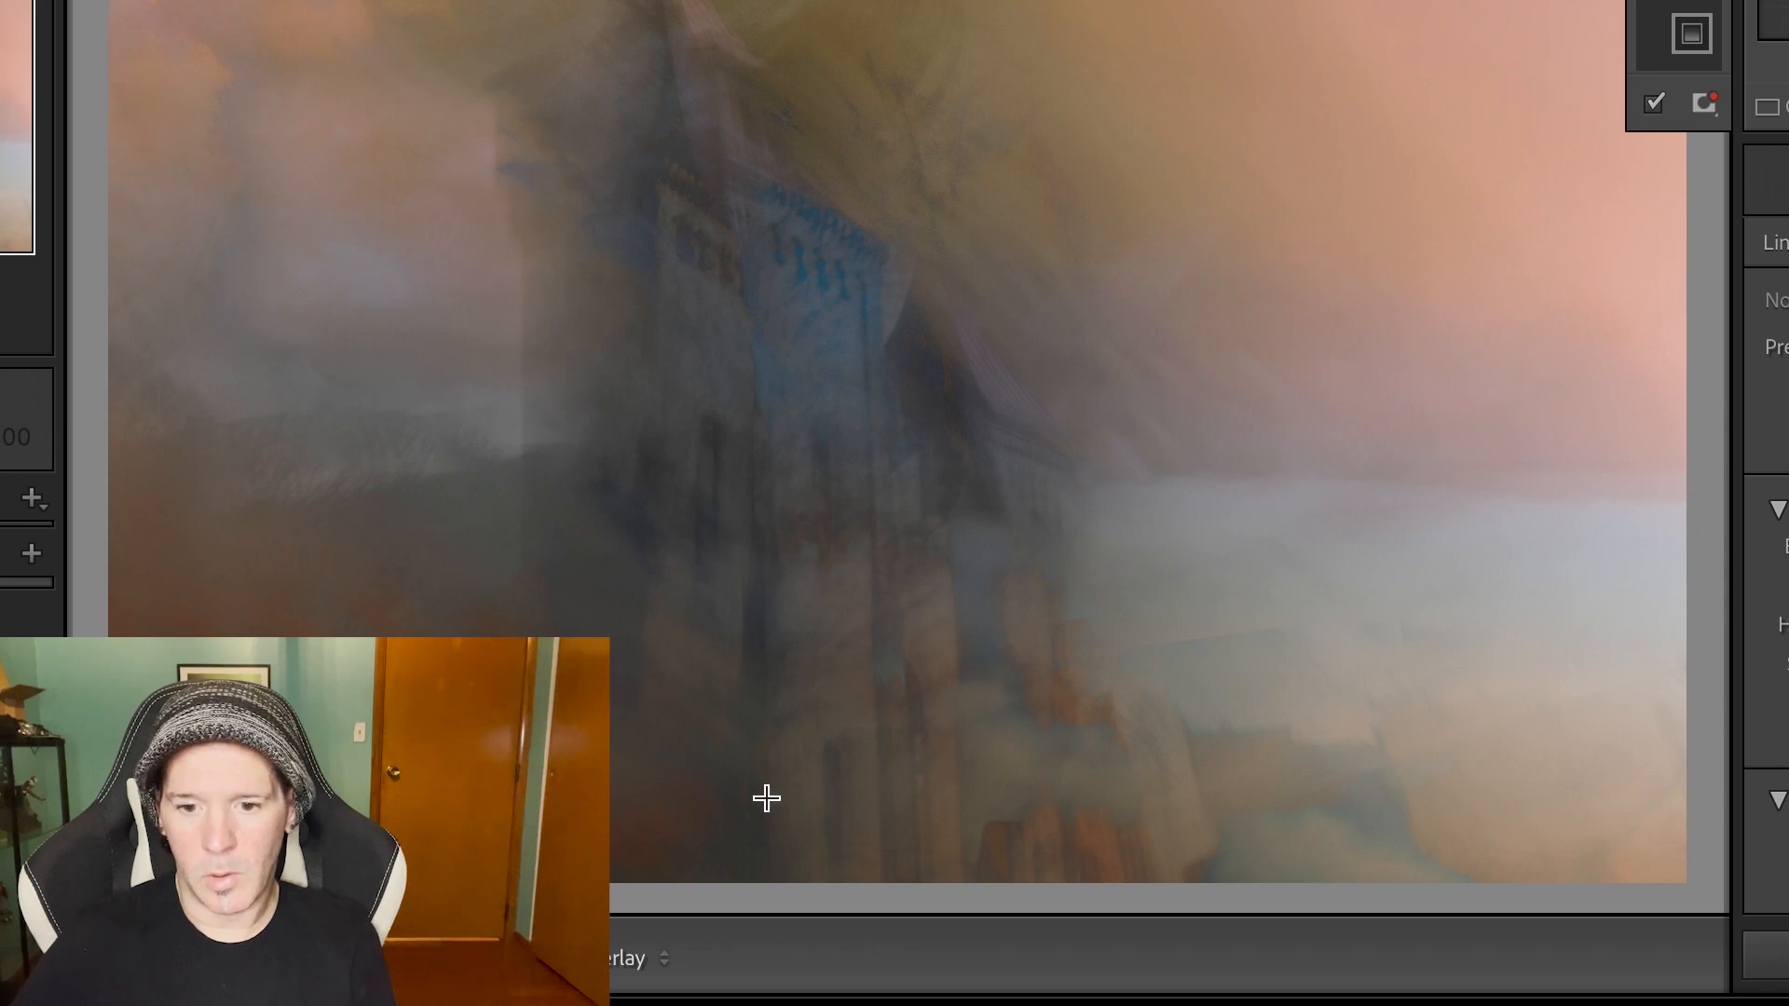
drag(766, 797, 775, 503)
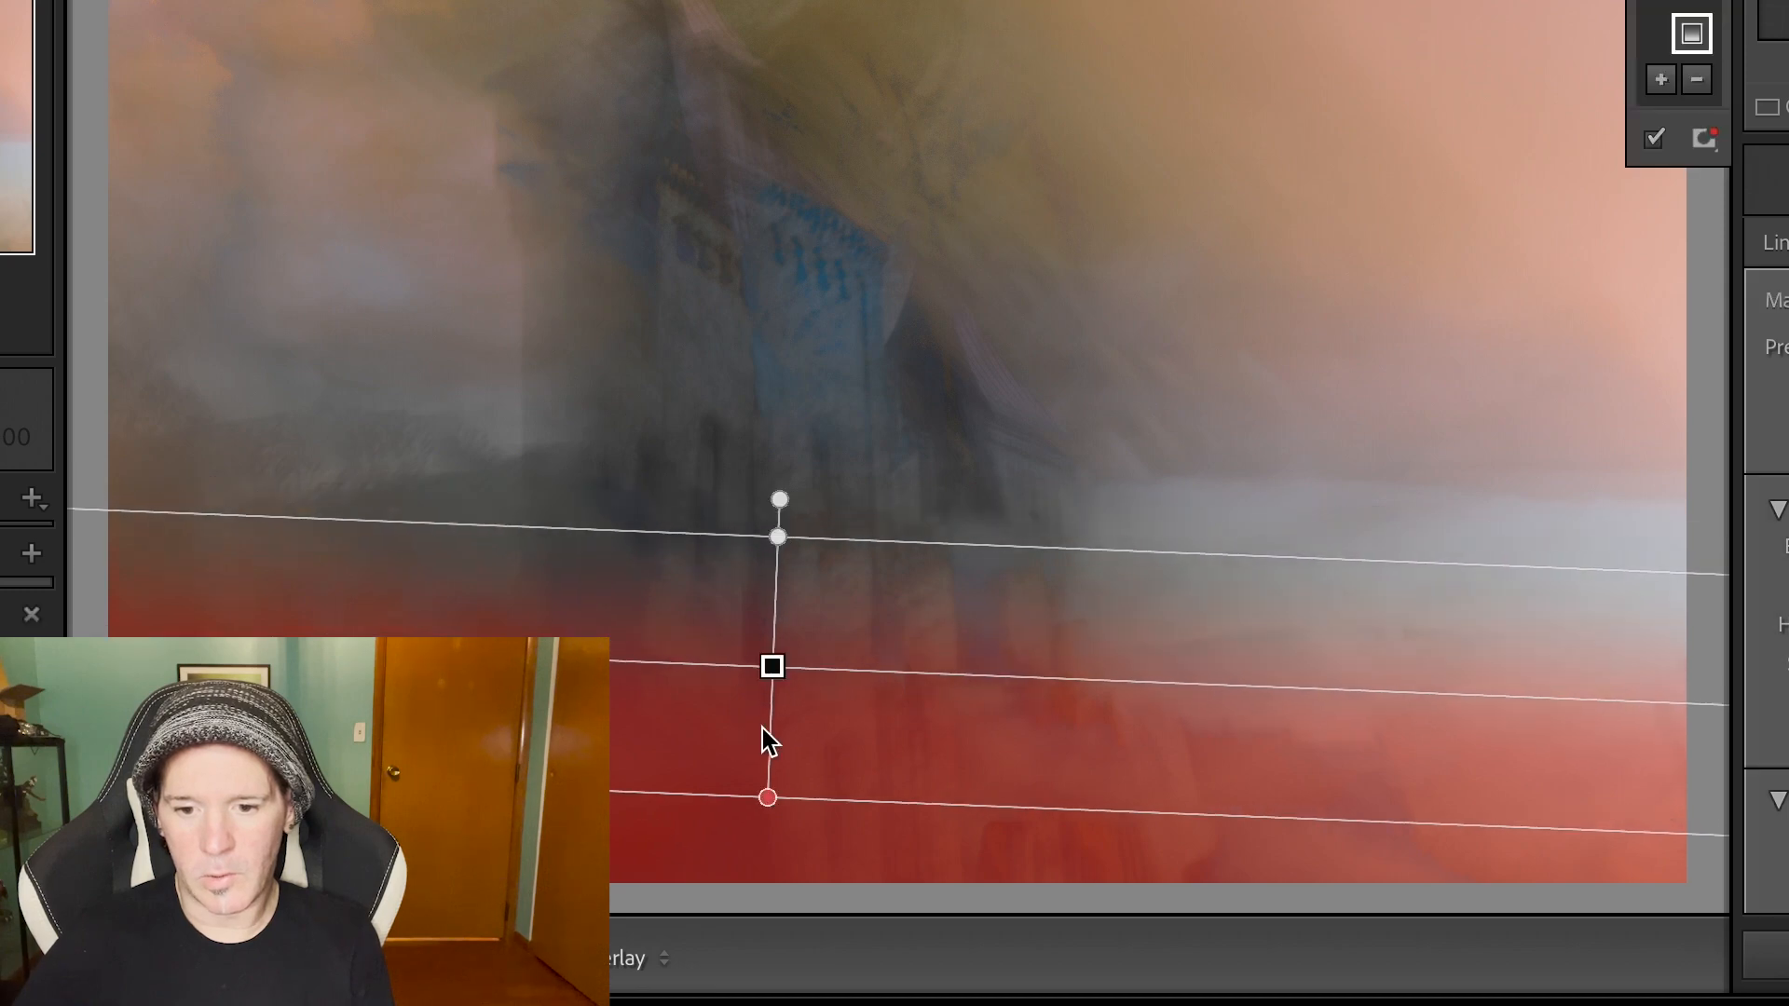
drag(770, 667, 772, 775)
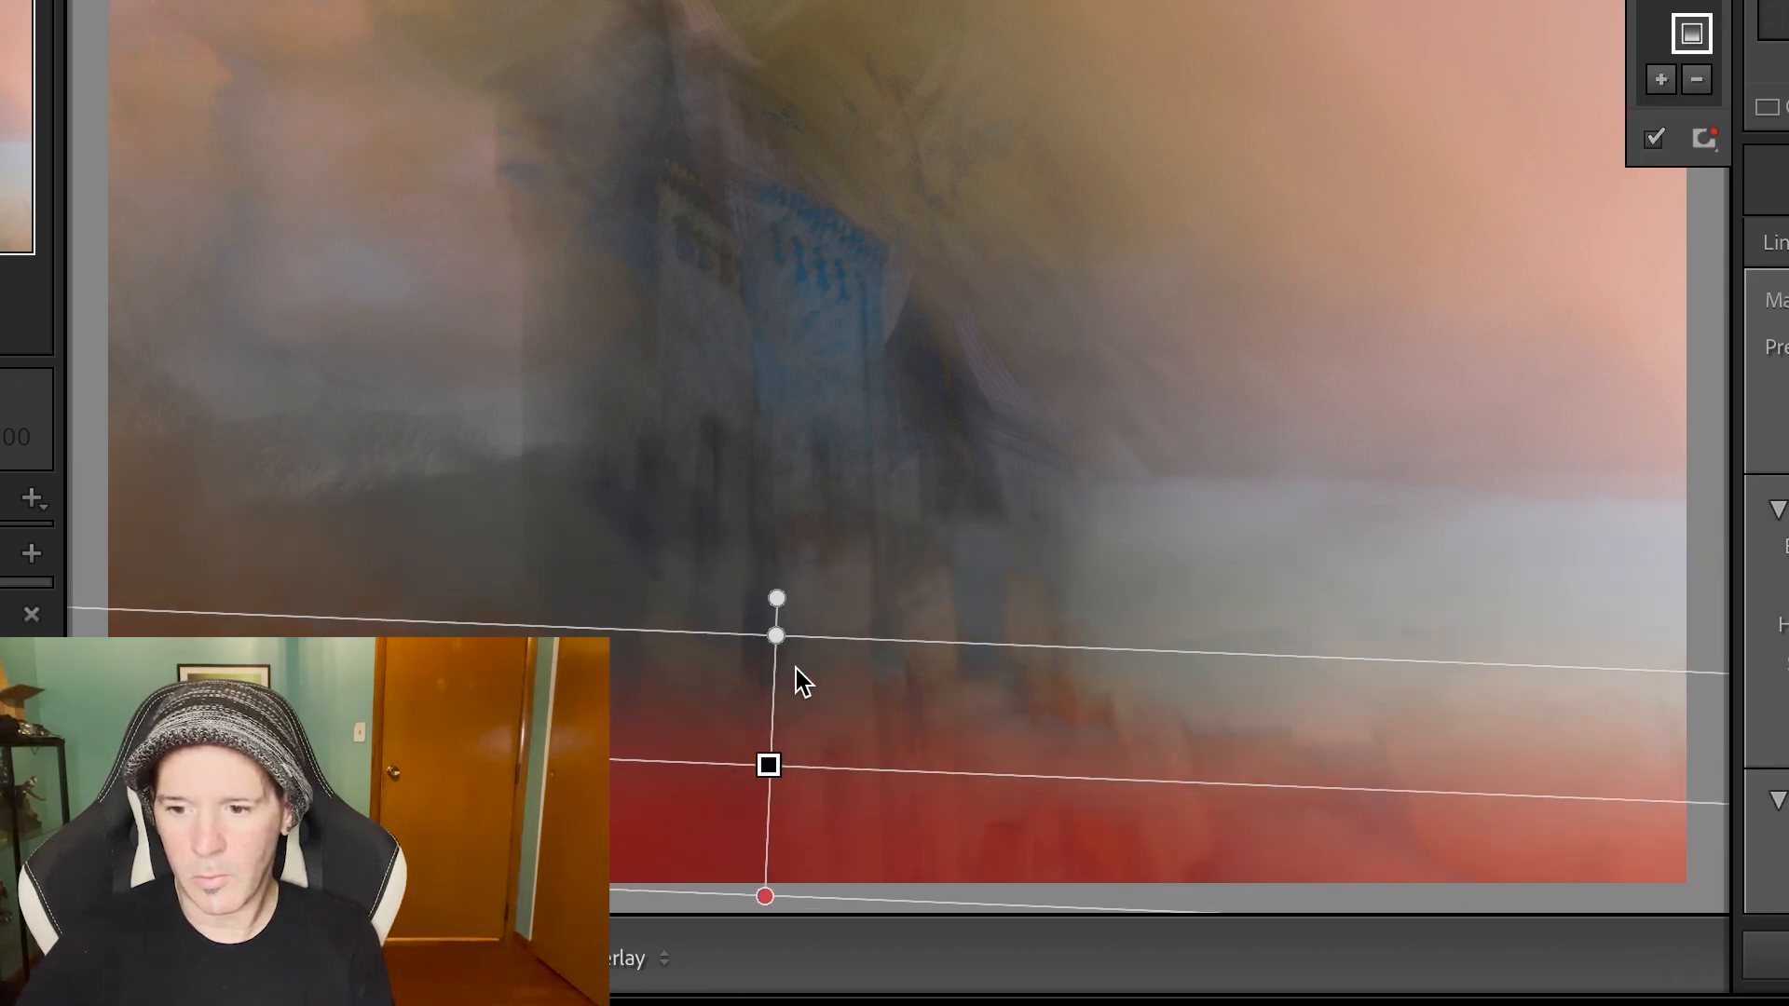
drag(783, 630, 779, 590)
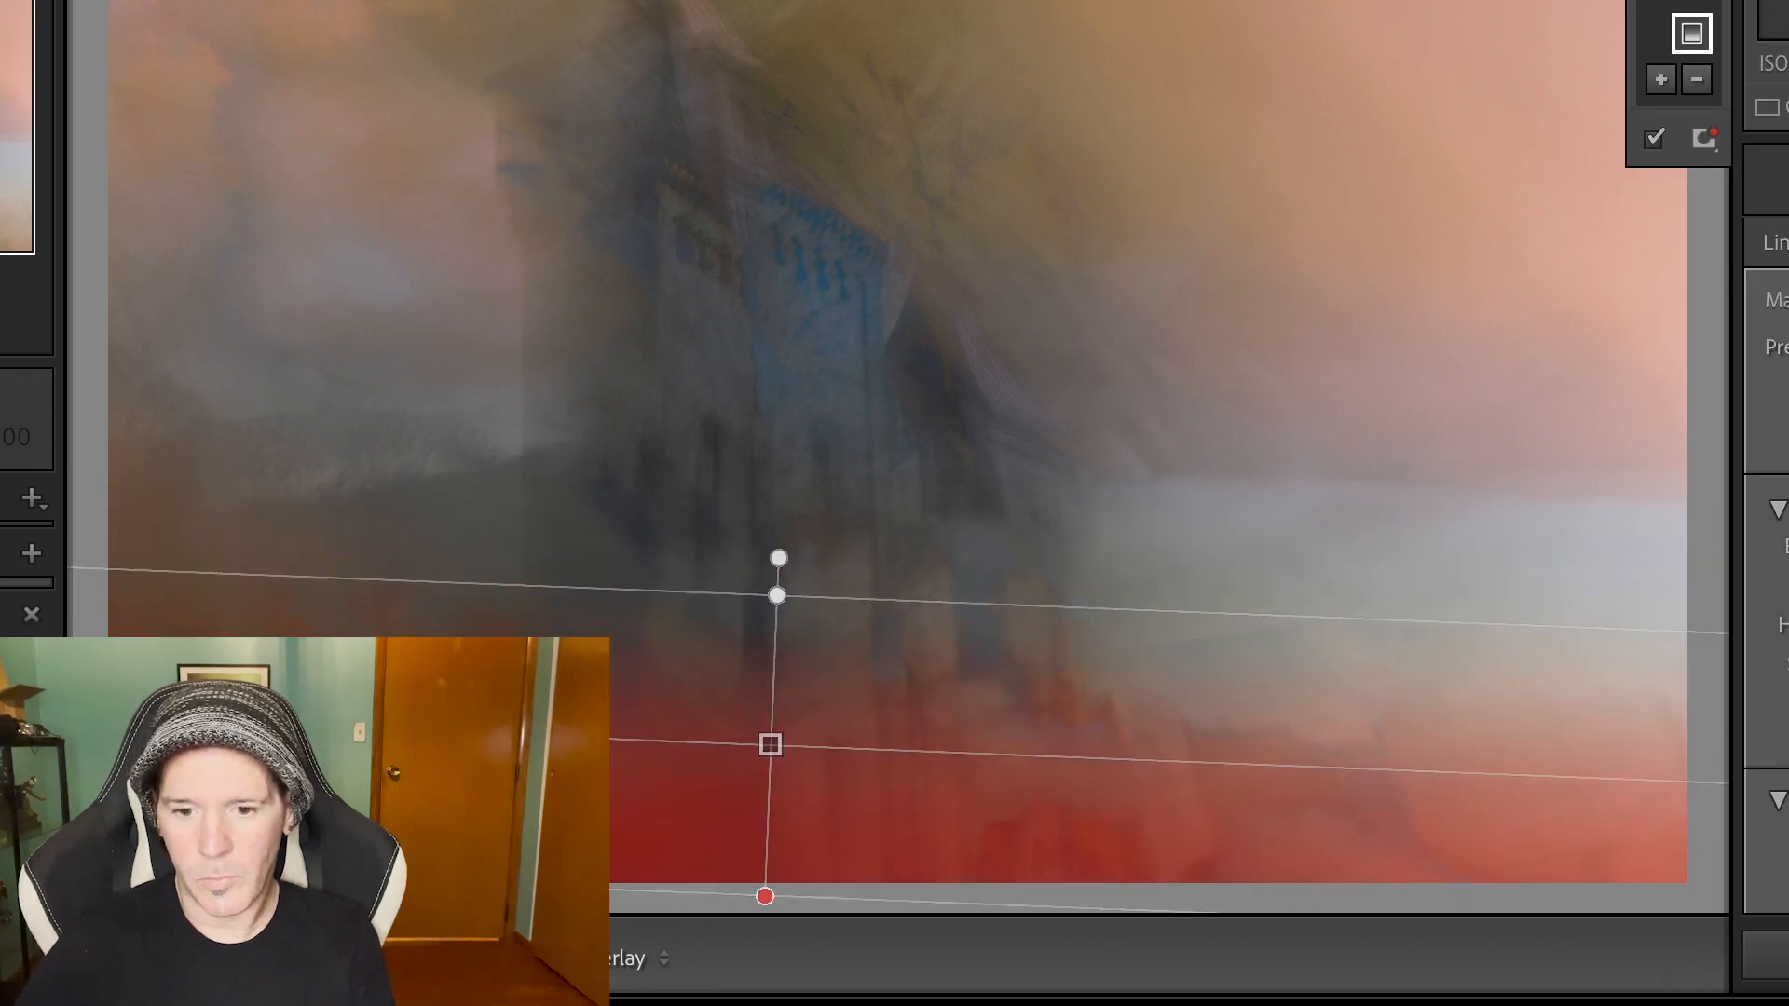
Lower the gradient mask's exposure to darken the bottom of the photo, and leave masking
drag(1788, 548, 1782, 548)
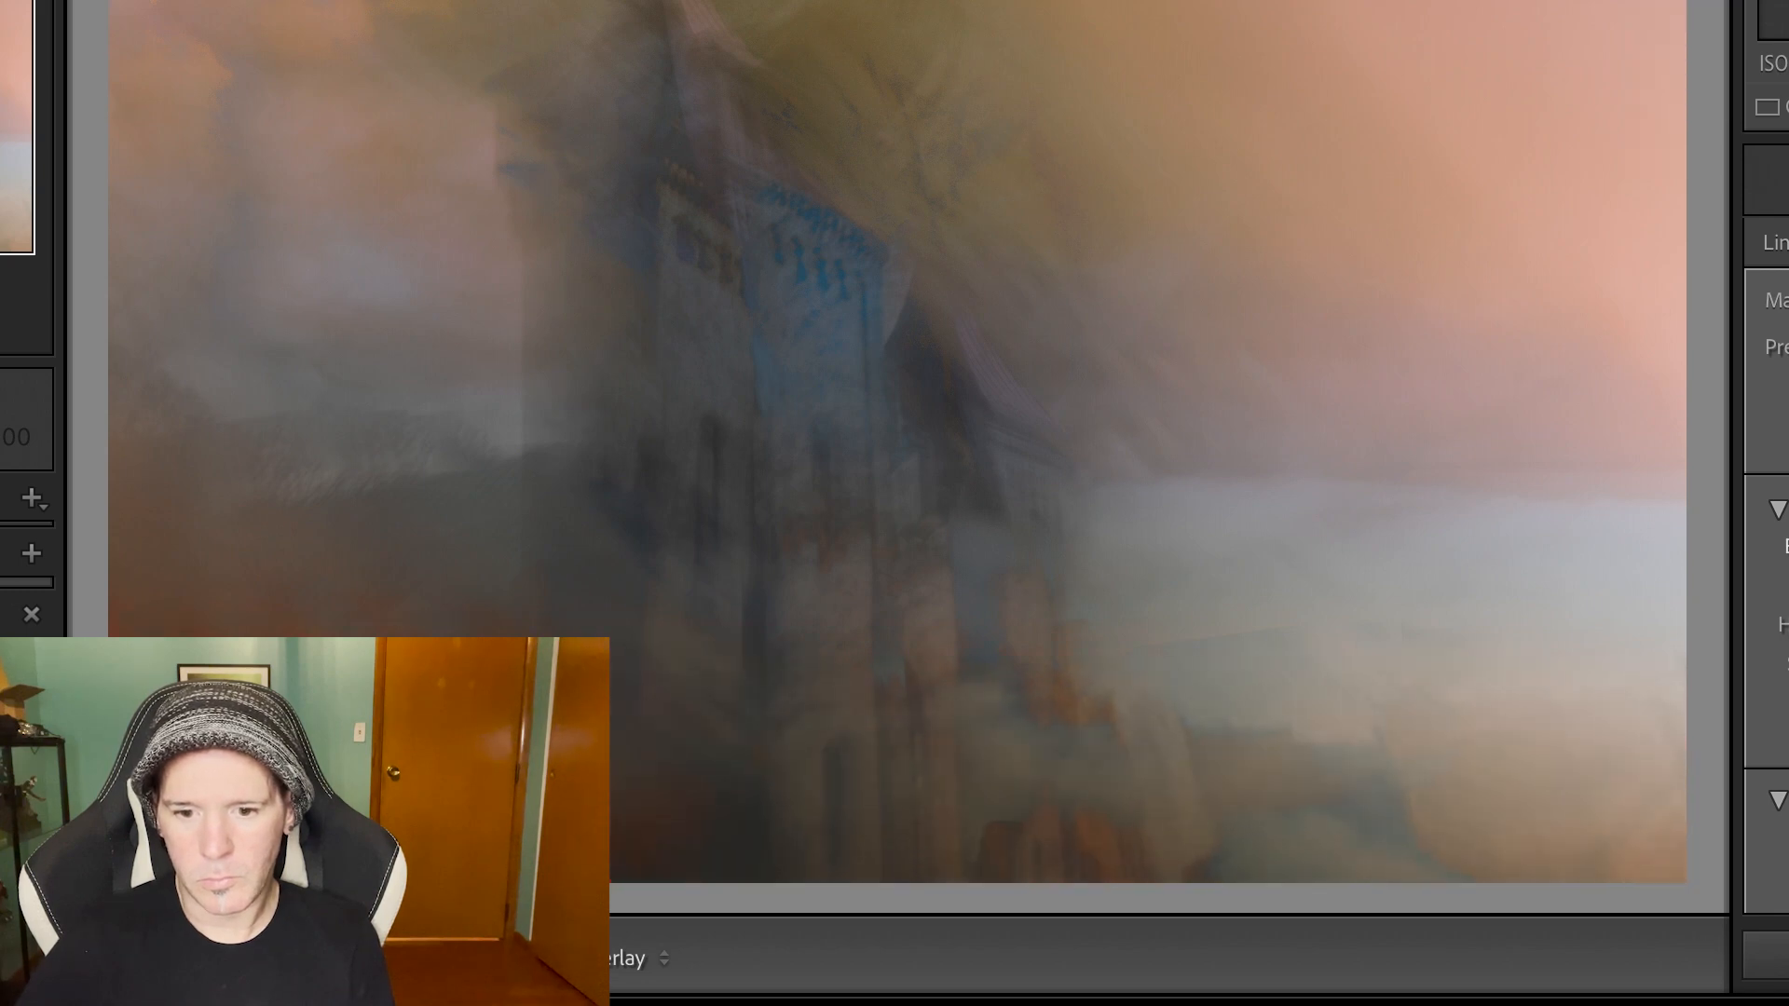
drag(1787, 548, 1781, 548)
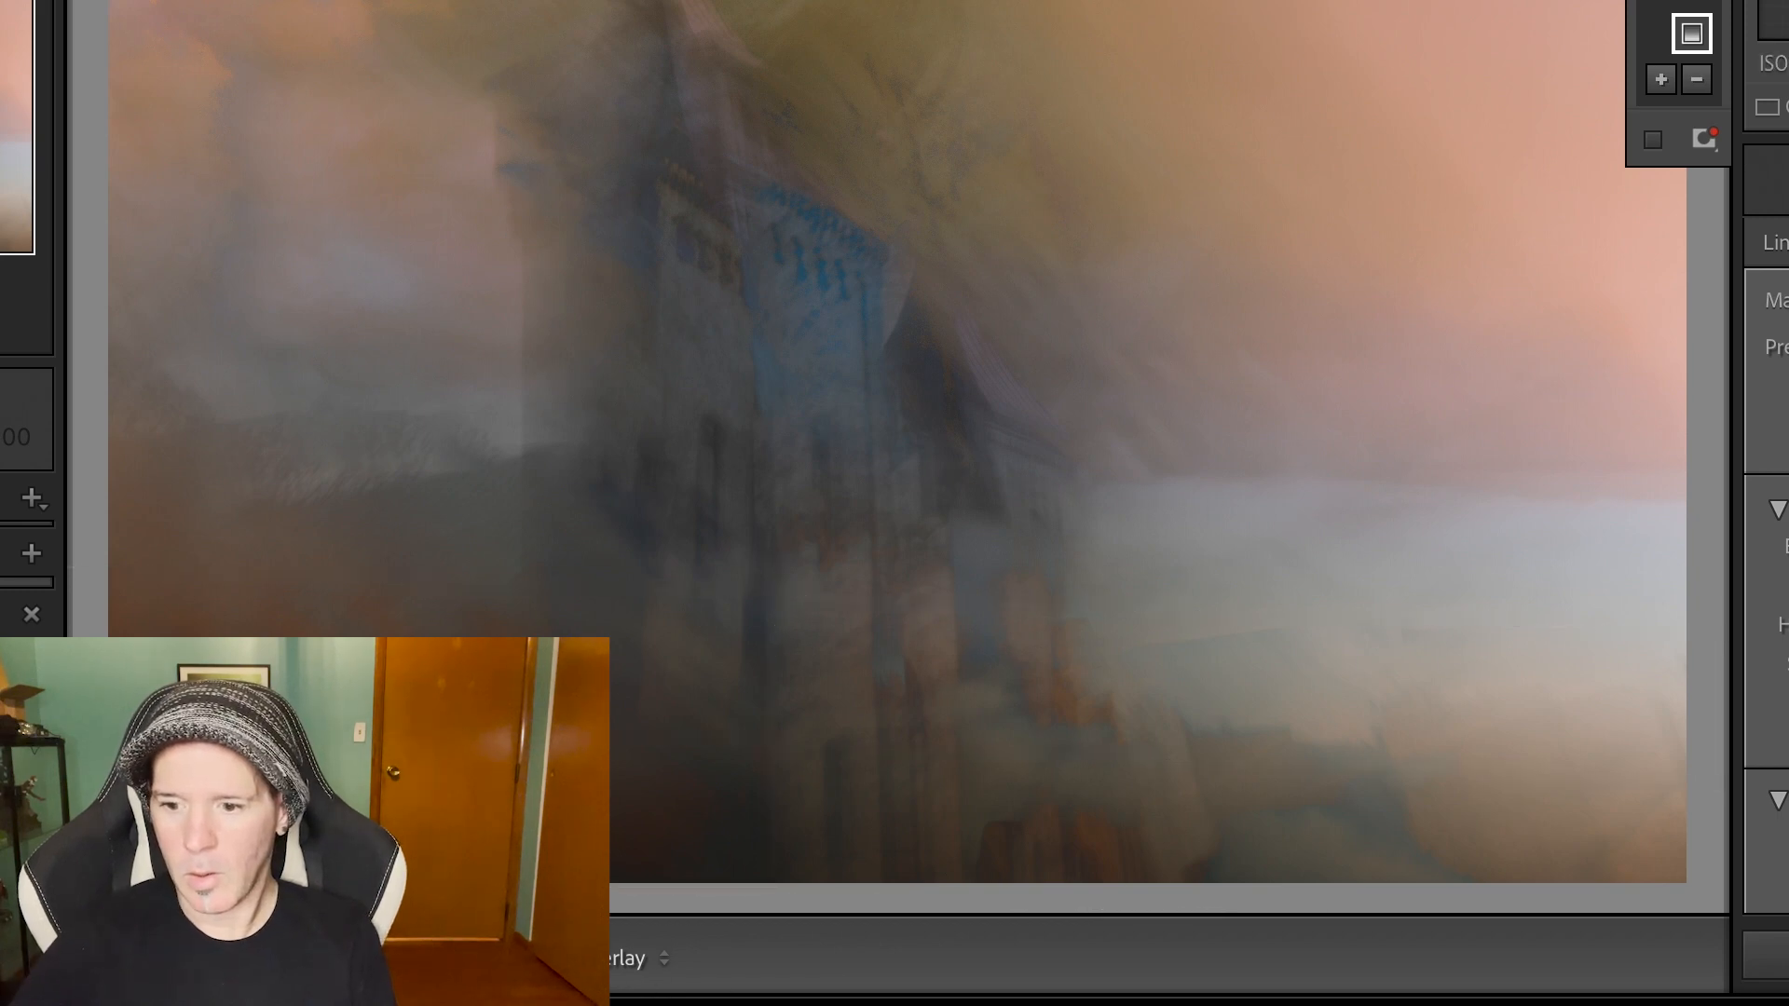
click(2, 2)
key(Escape)
scroll(1767, 568, down, 10)
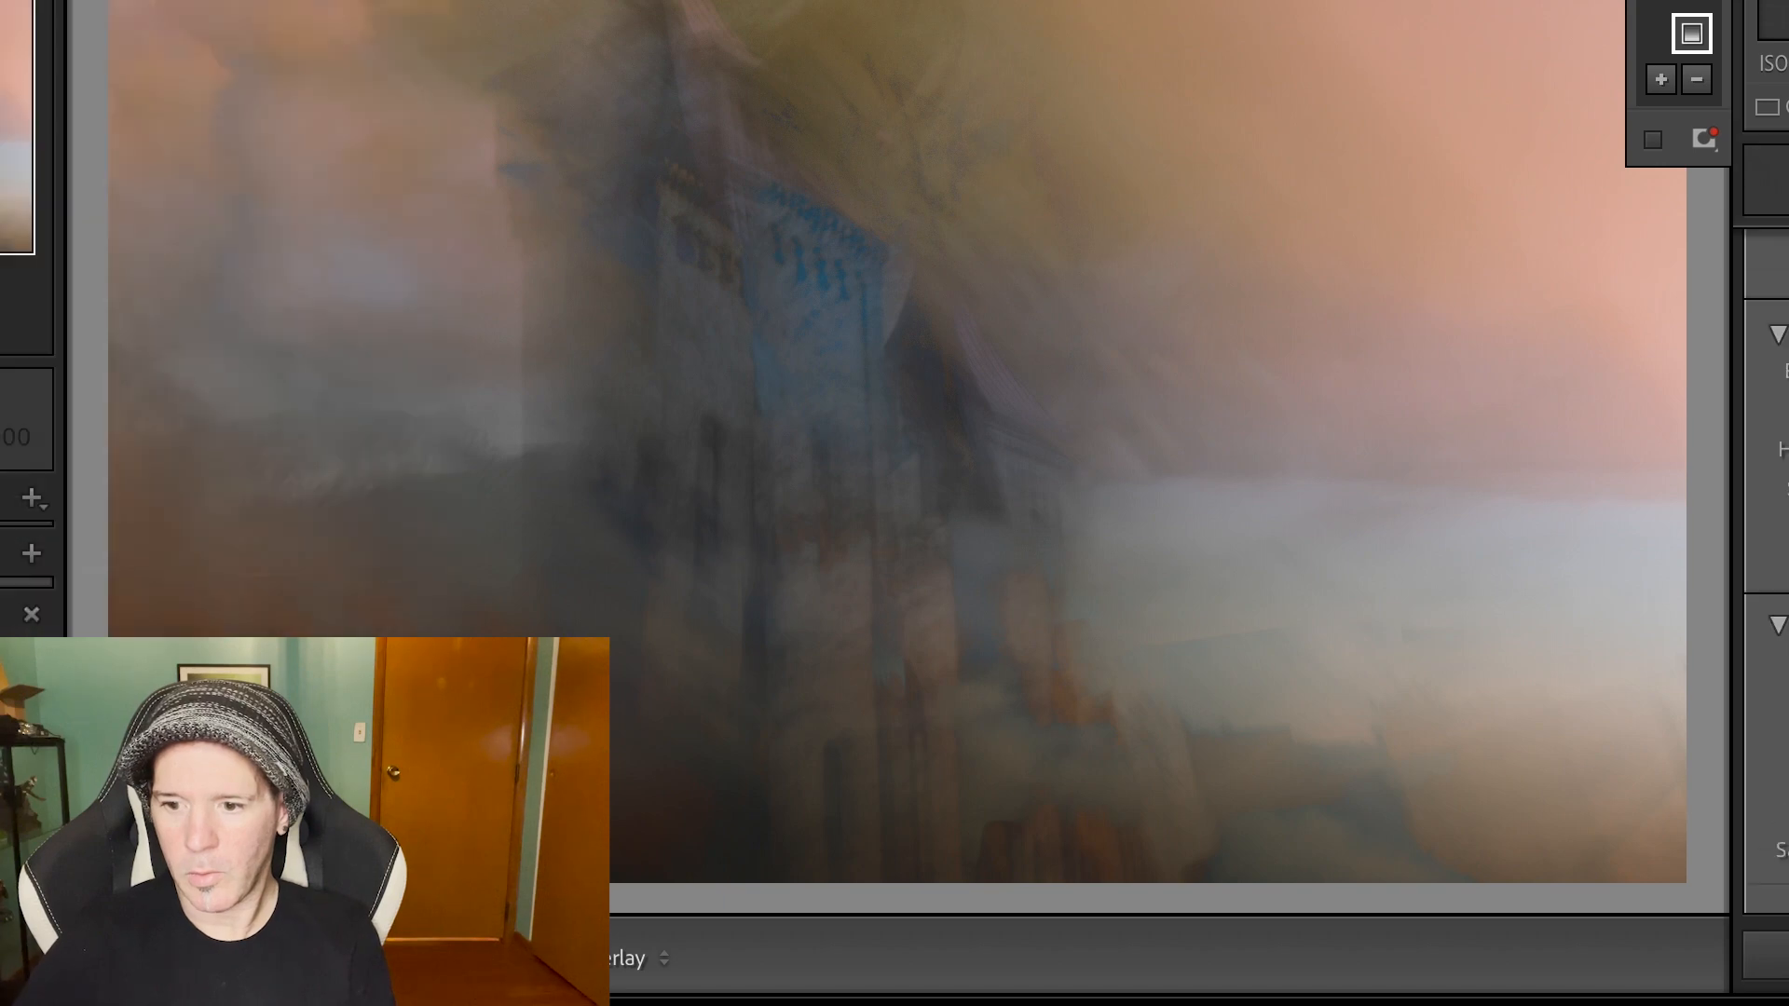
scroll(1767, 568, down, 5)
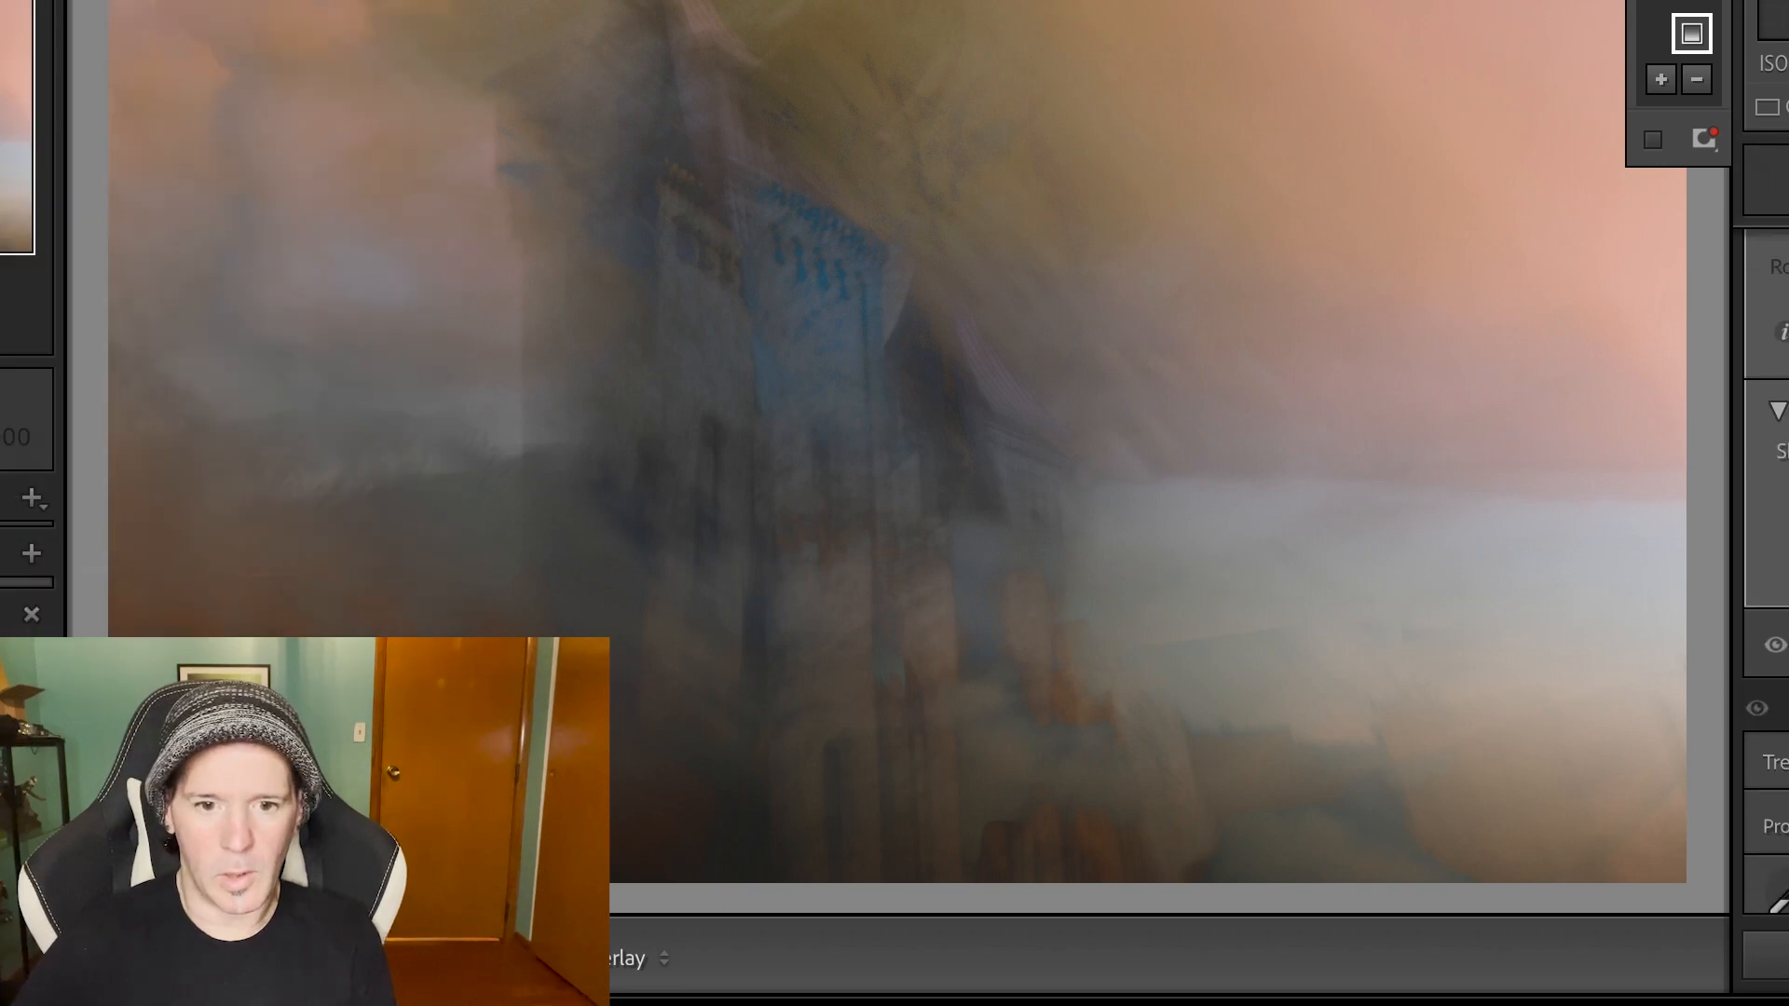
click(1786, 627)
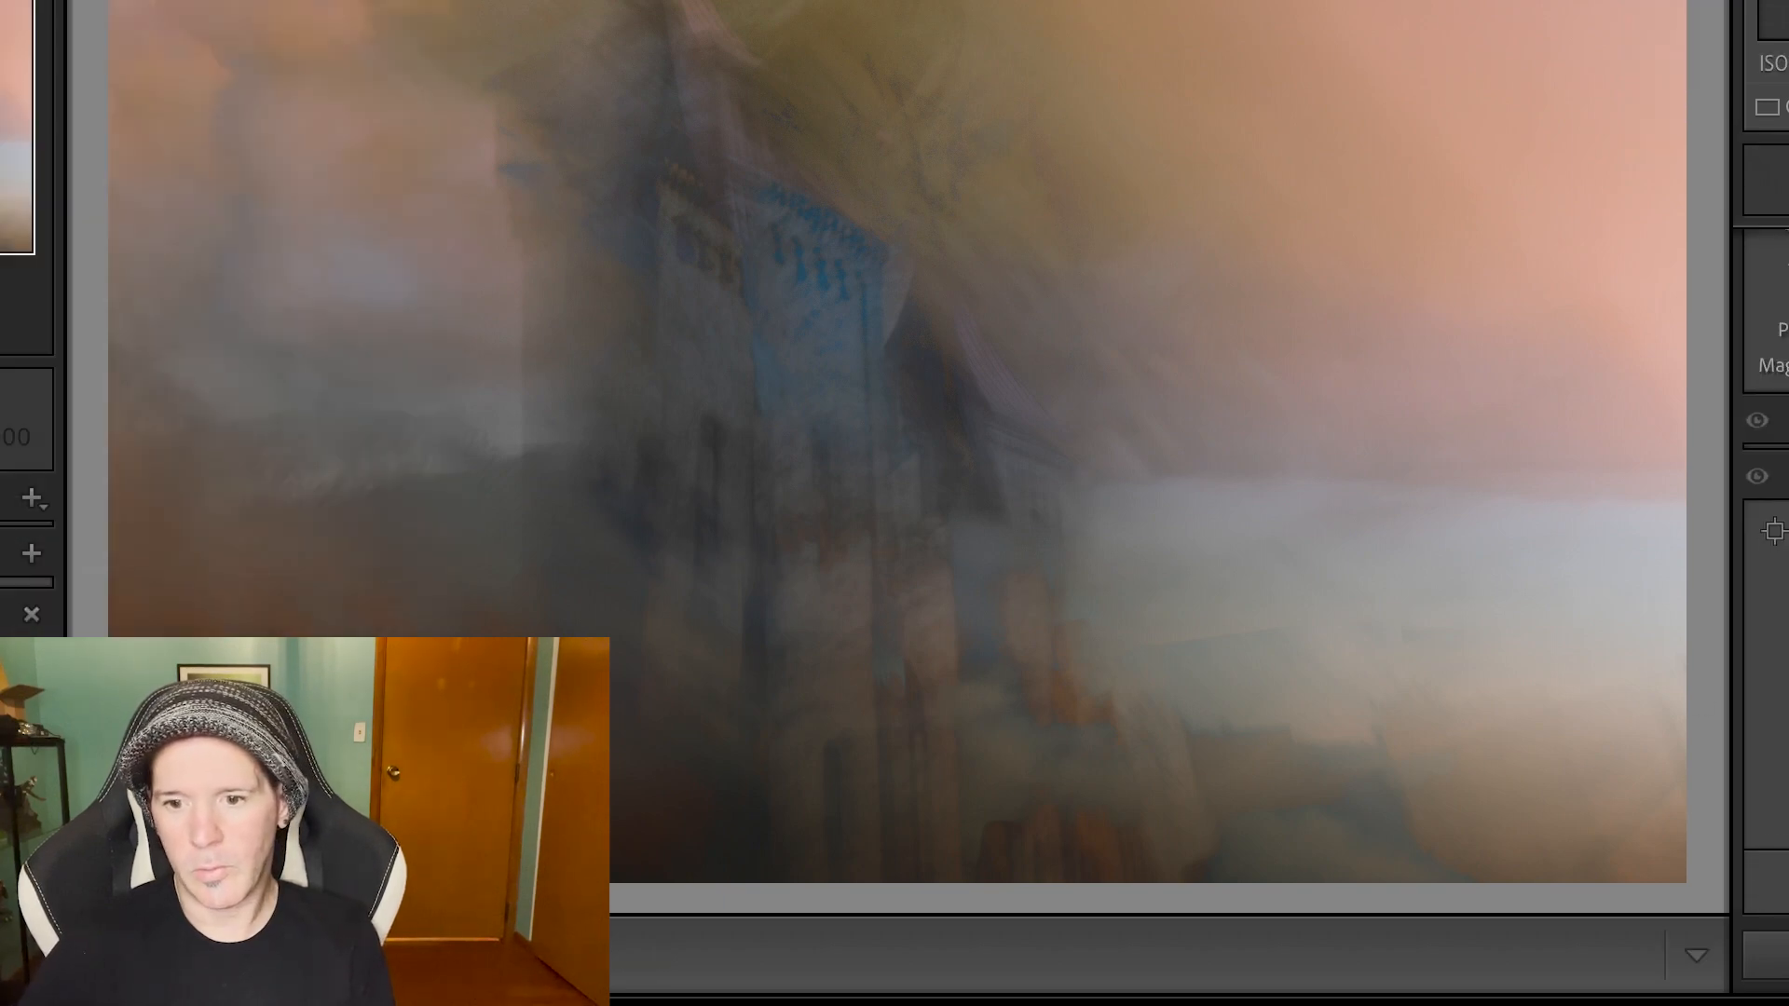
Export the photo to the Completed Photos folder as a JPEG with the custom name "Golden Spiral - Storybook Castle"
click(2, 2)
click(3, 181)
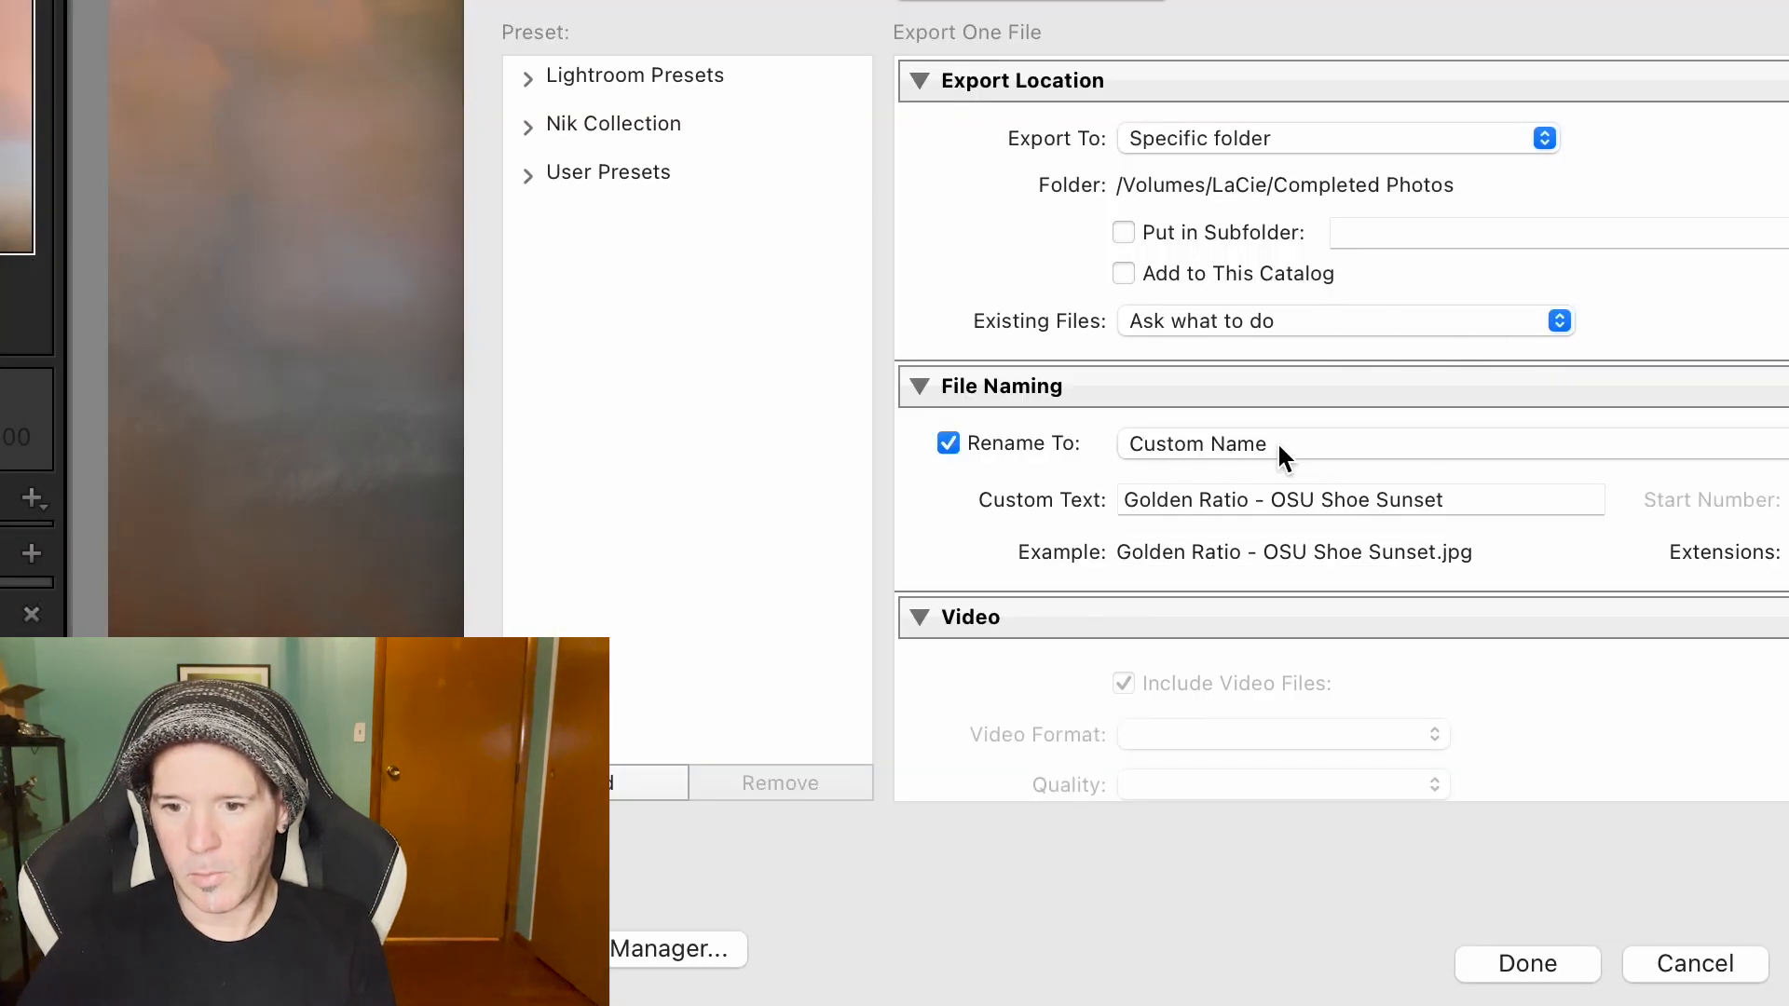
click(1454, 499)
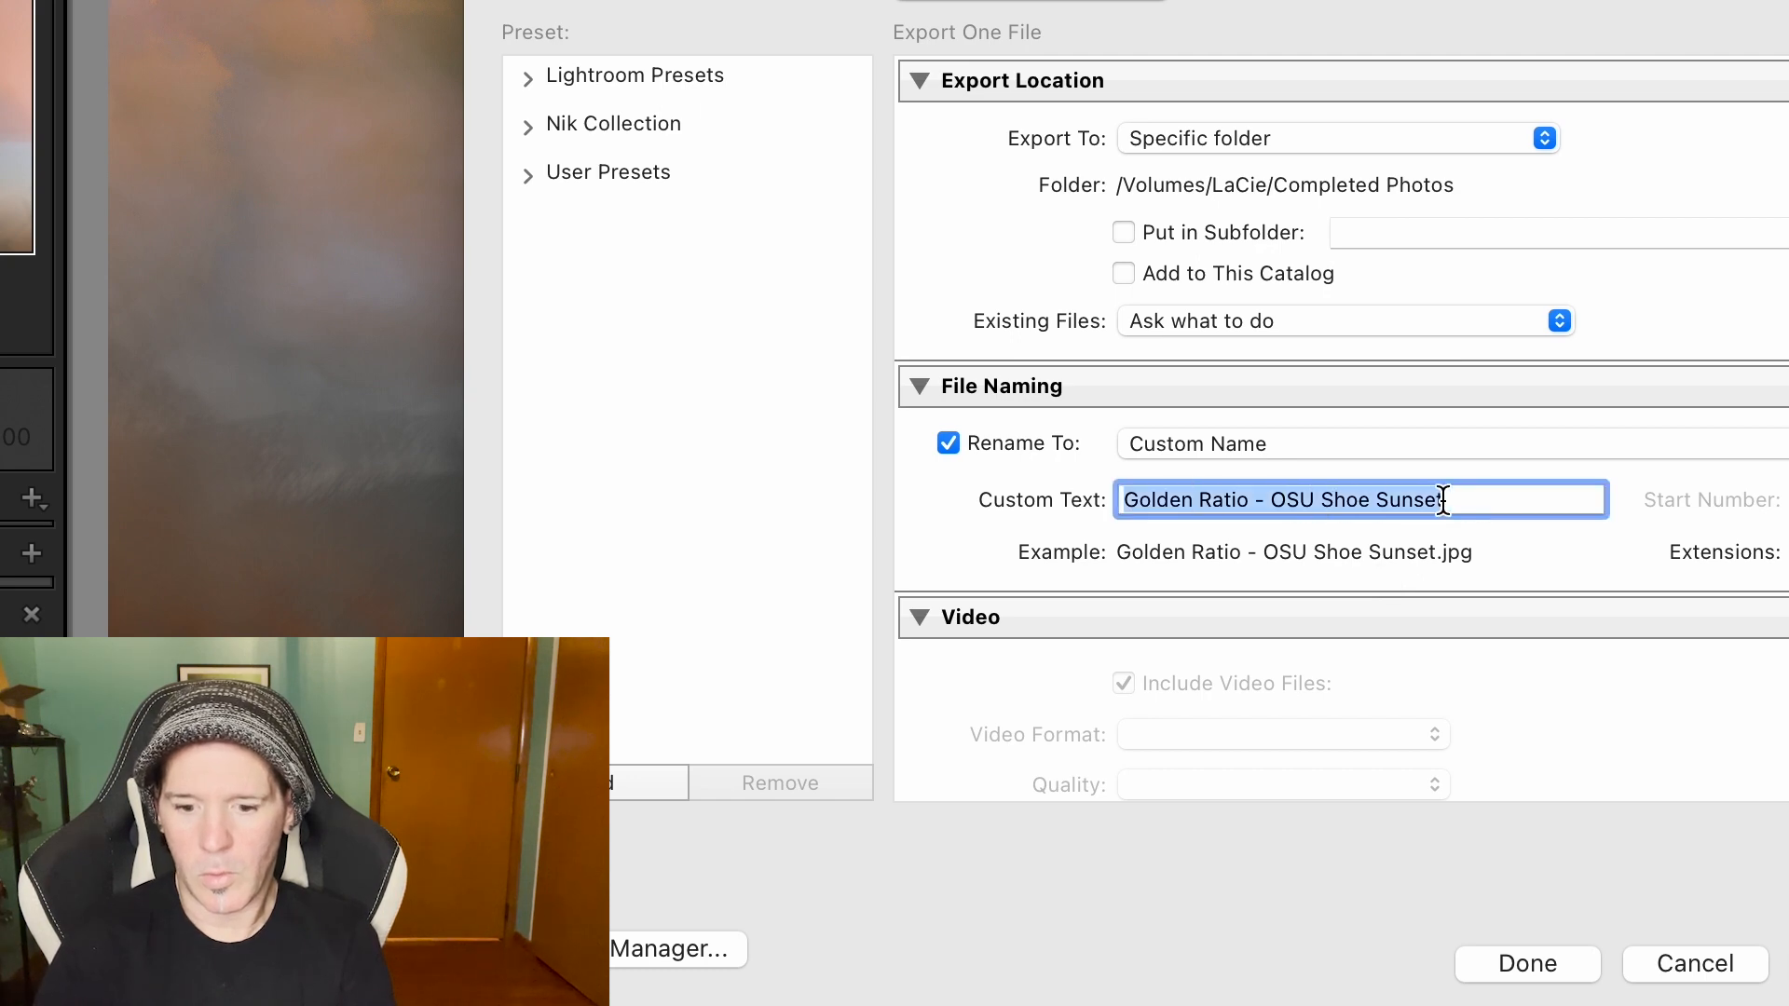
text(Golge)
key(BackSpace)
key(BackSpace)
key(BackSpace)
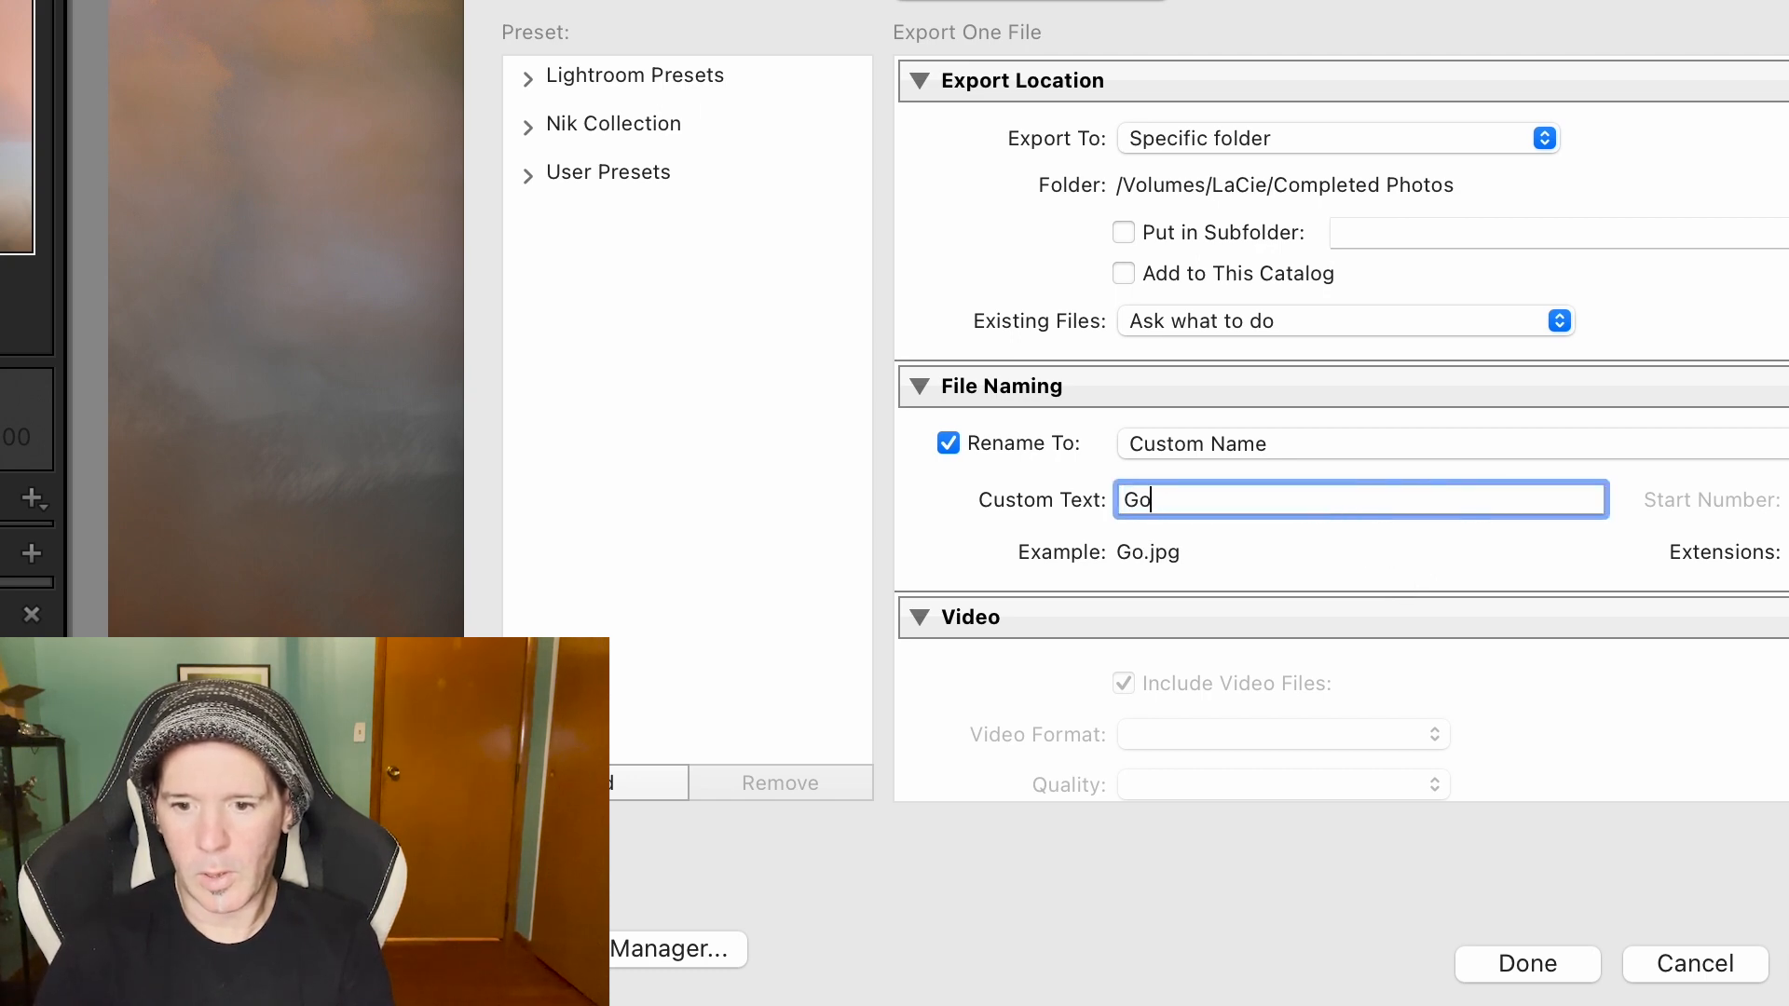
key(BackSpace)
key(BackSpace)
text(Goo)
key(BackSpace)
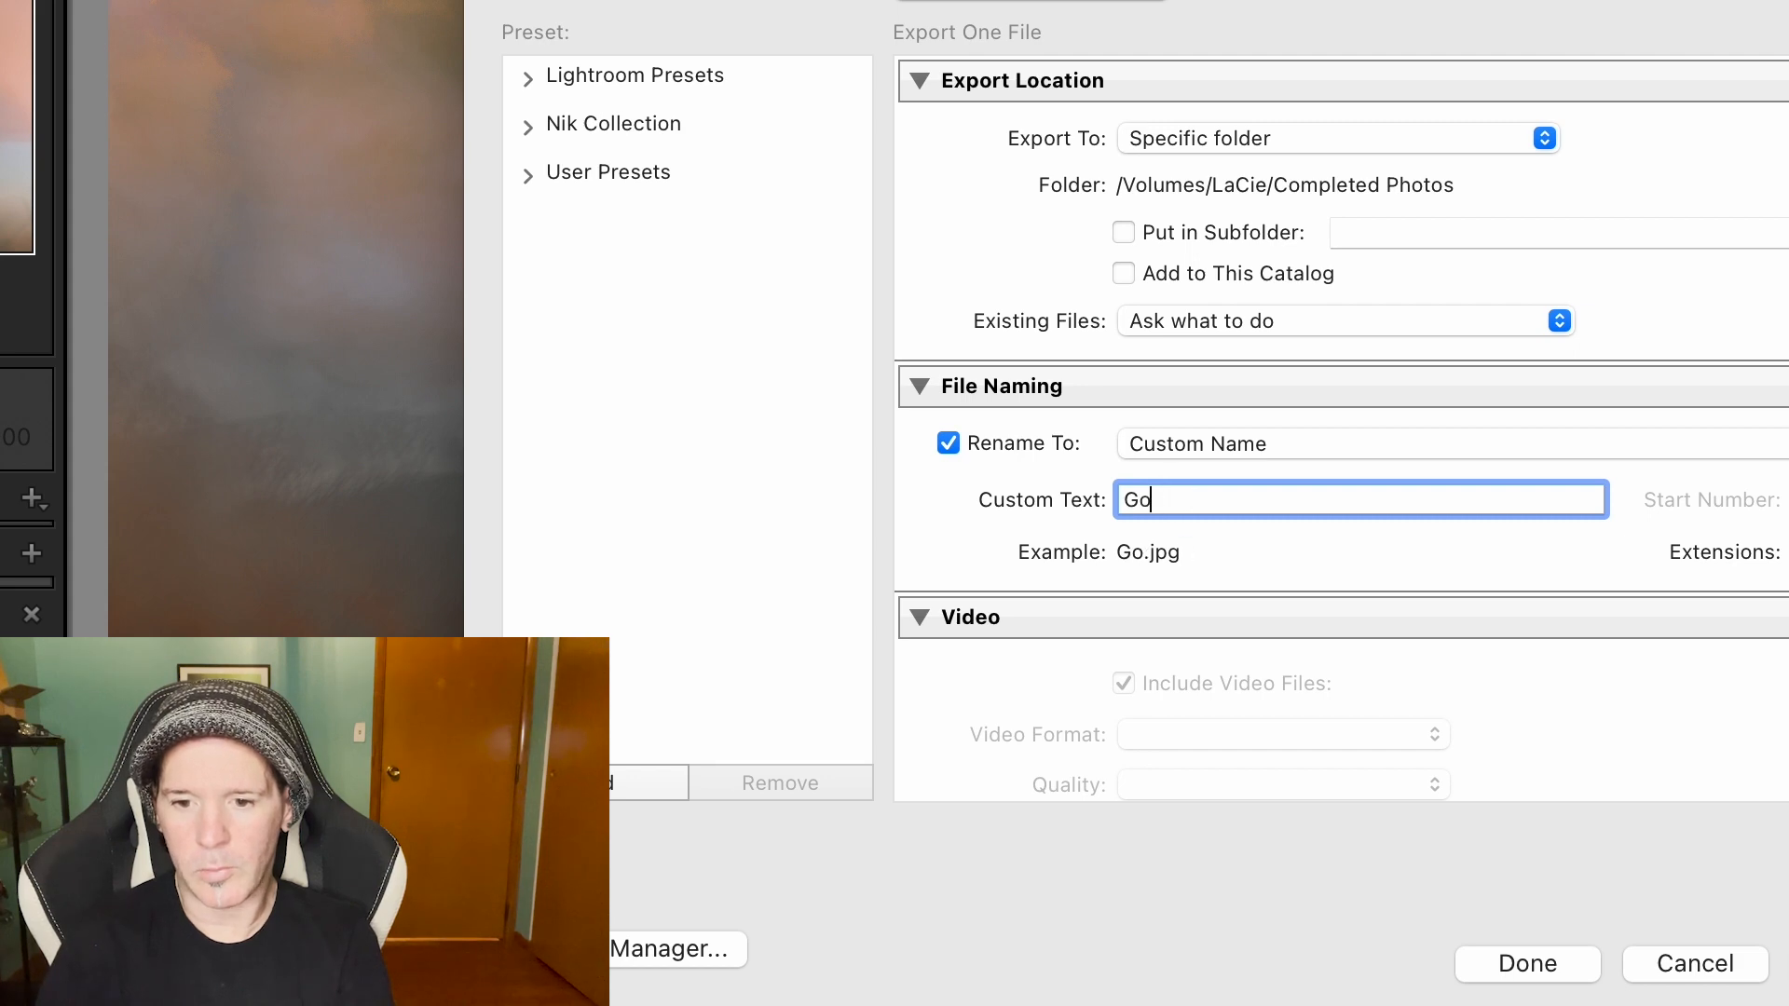
text(ld)
key(BackSpace)
text(g)
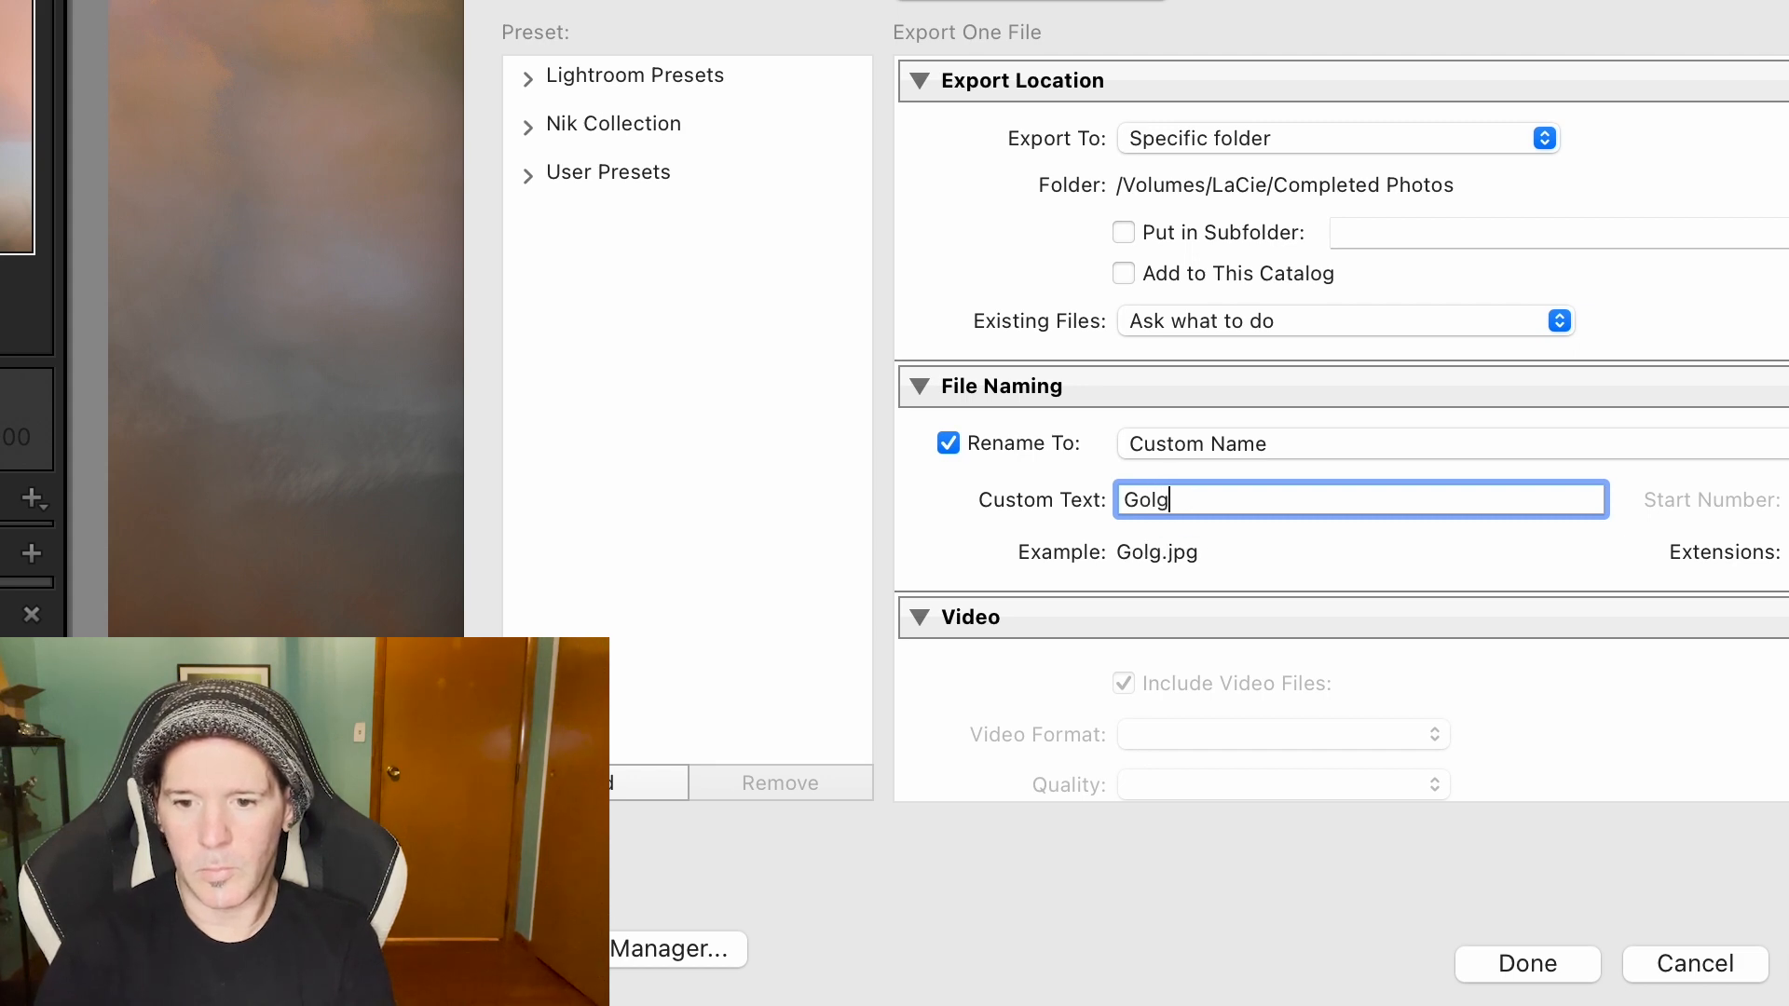
key(BackSpace)
text(den )
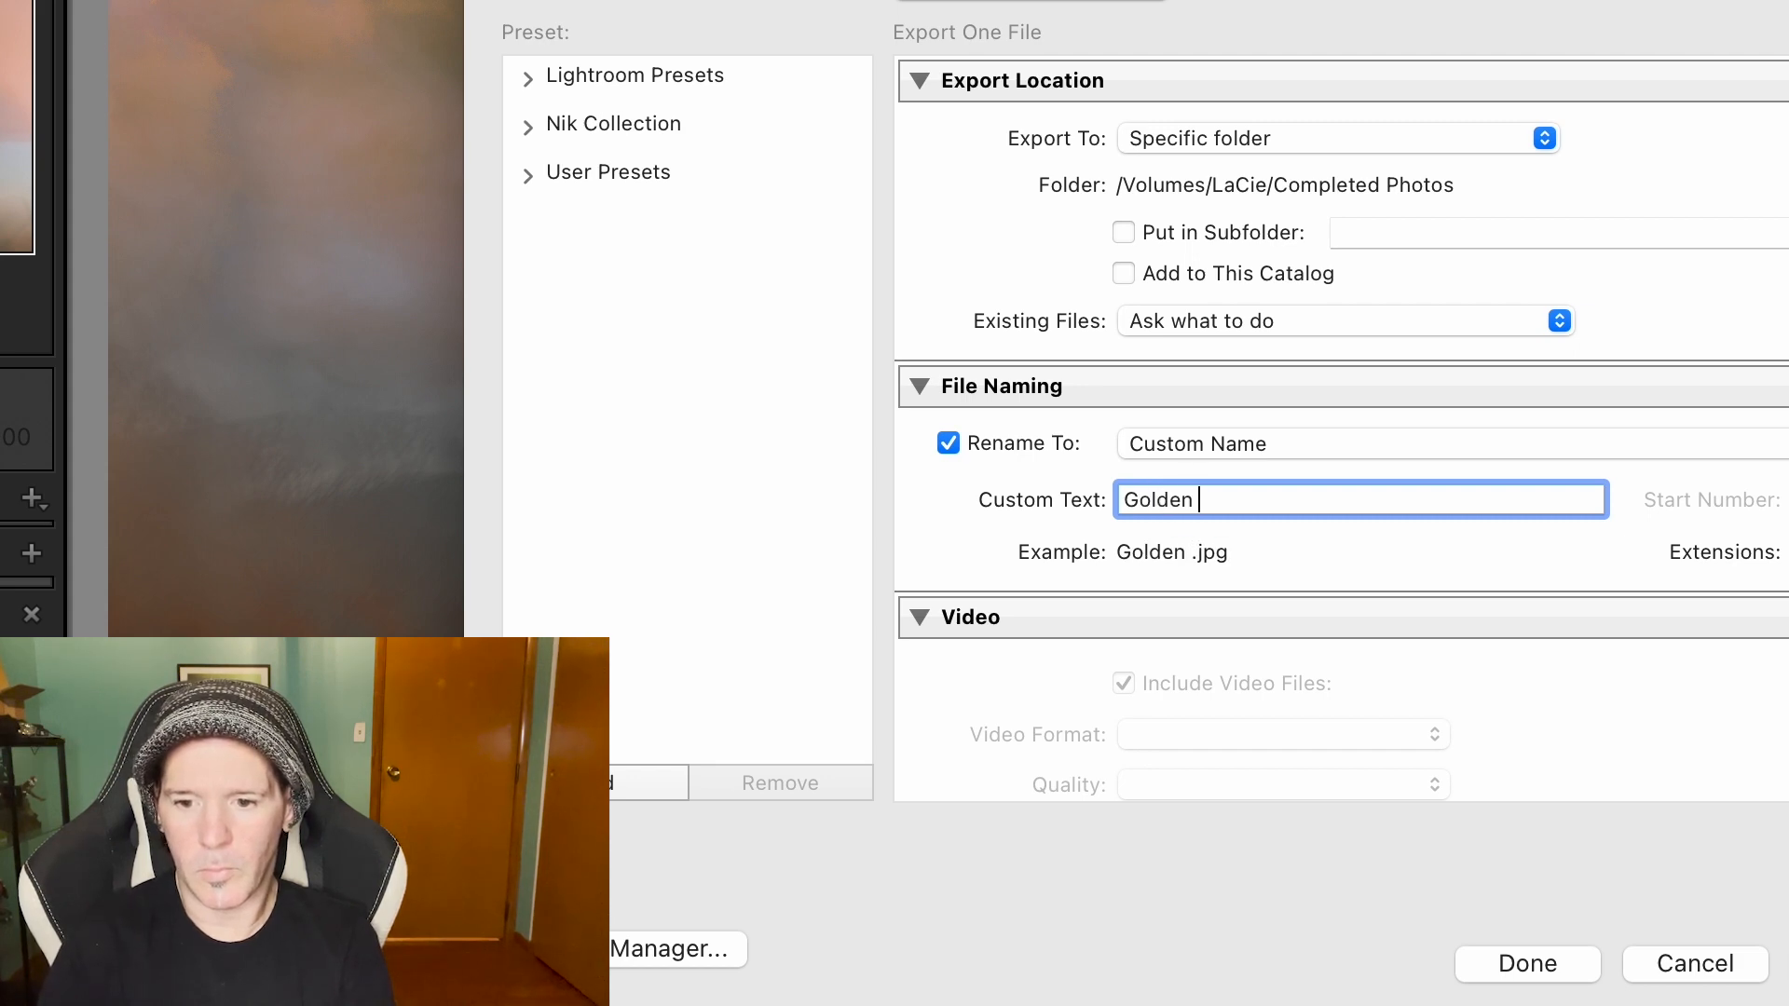
text(Spri)
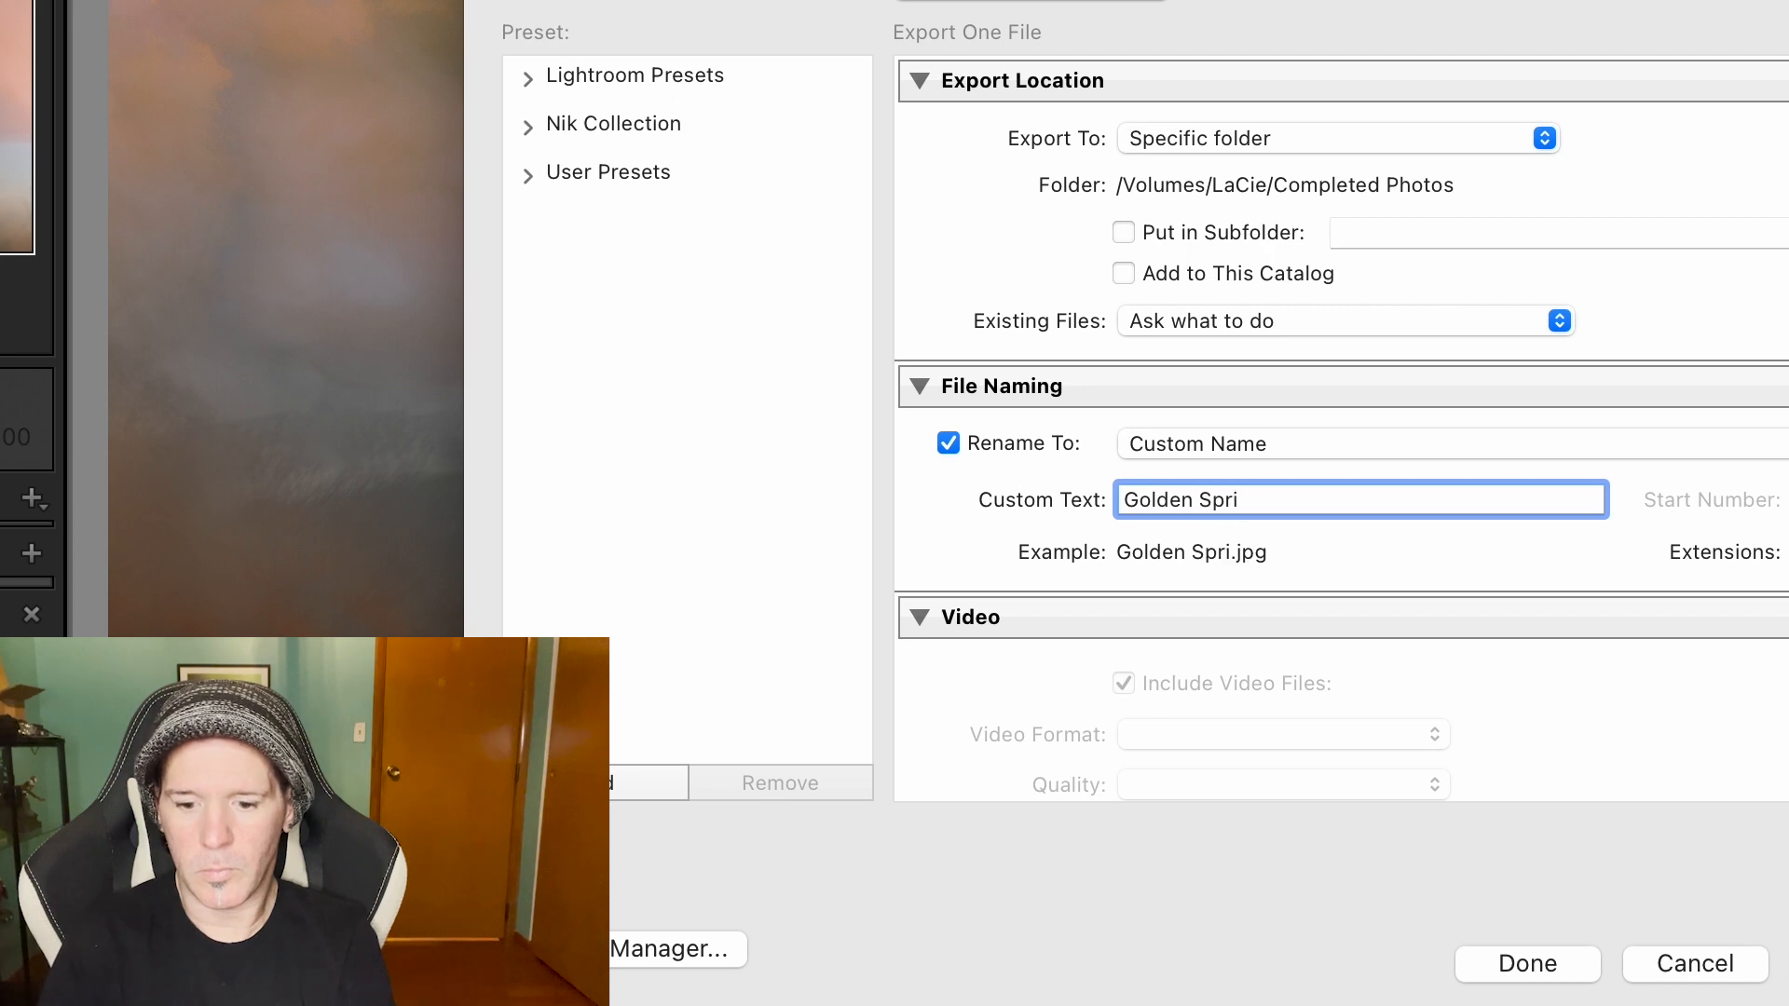
key(BackSpace)
key(BackSpace)
text(iral )
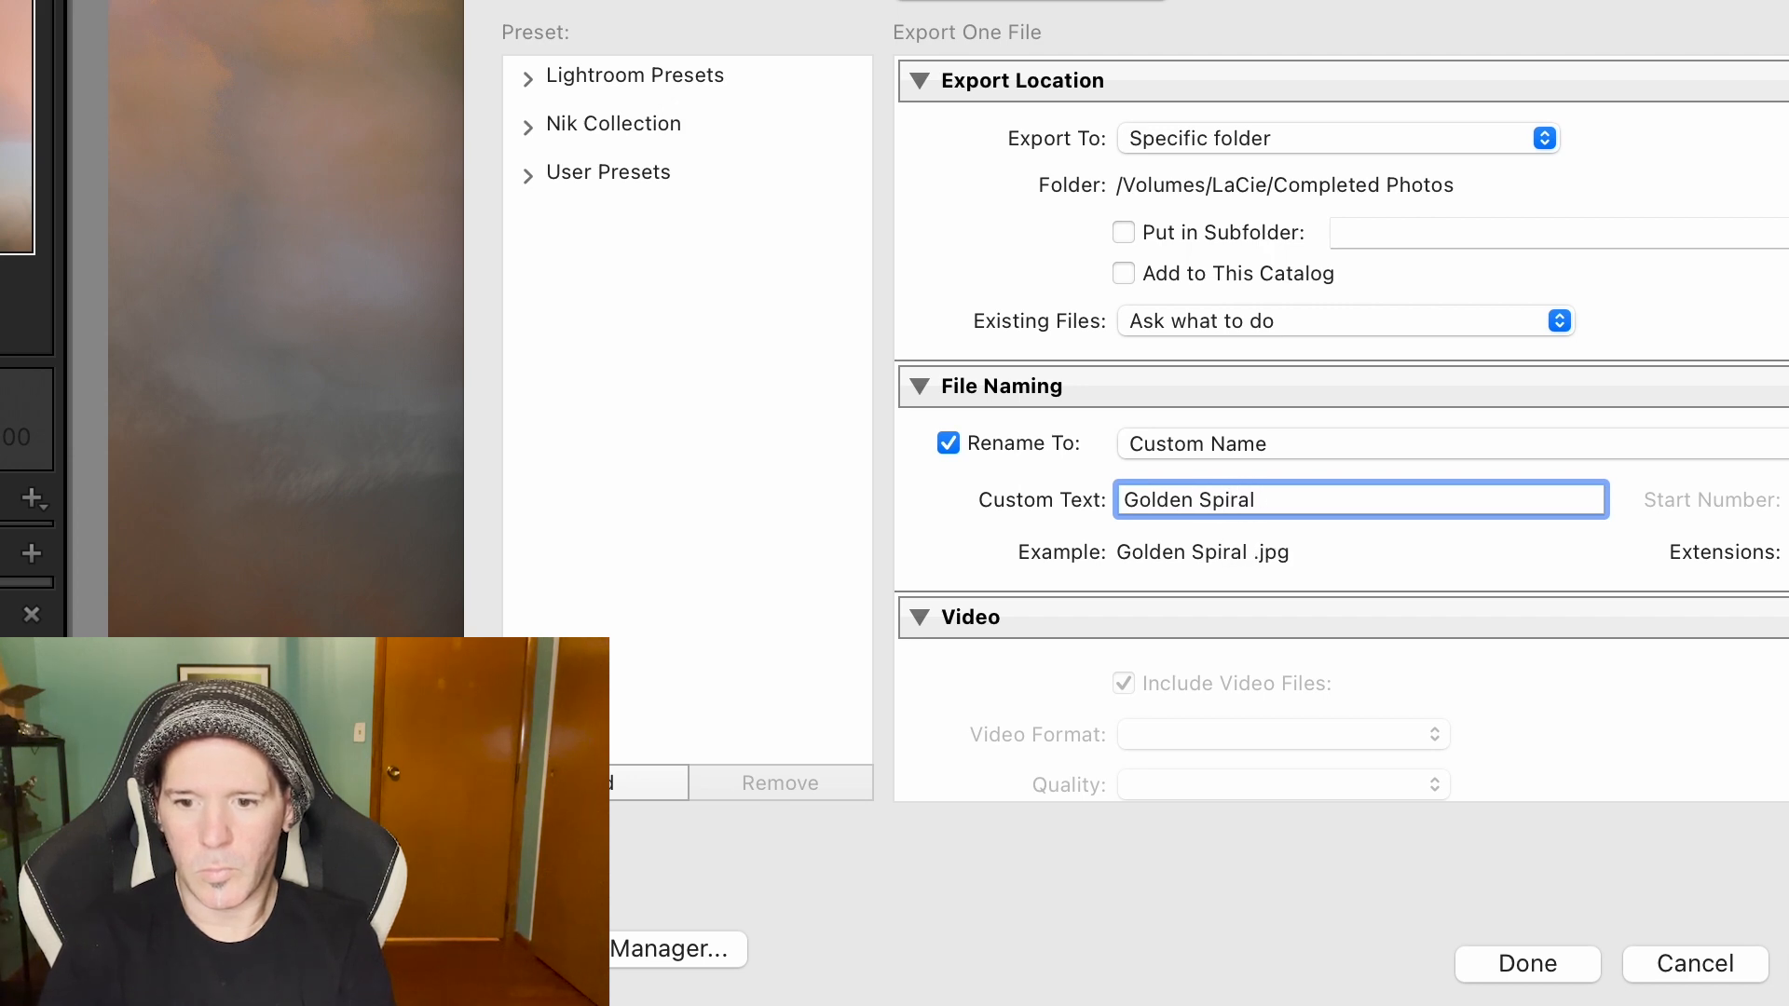
text(- Sot)
key(BackSpace)
key(BackSpace)
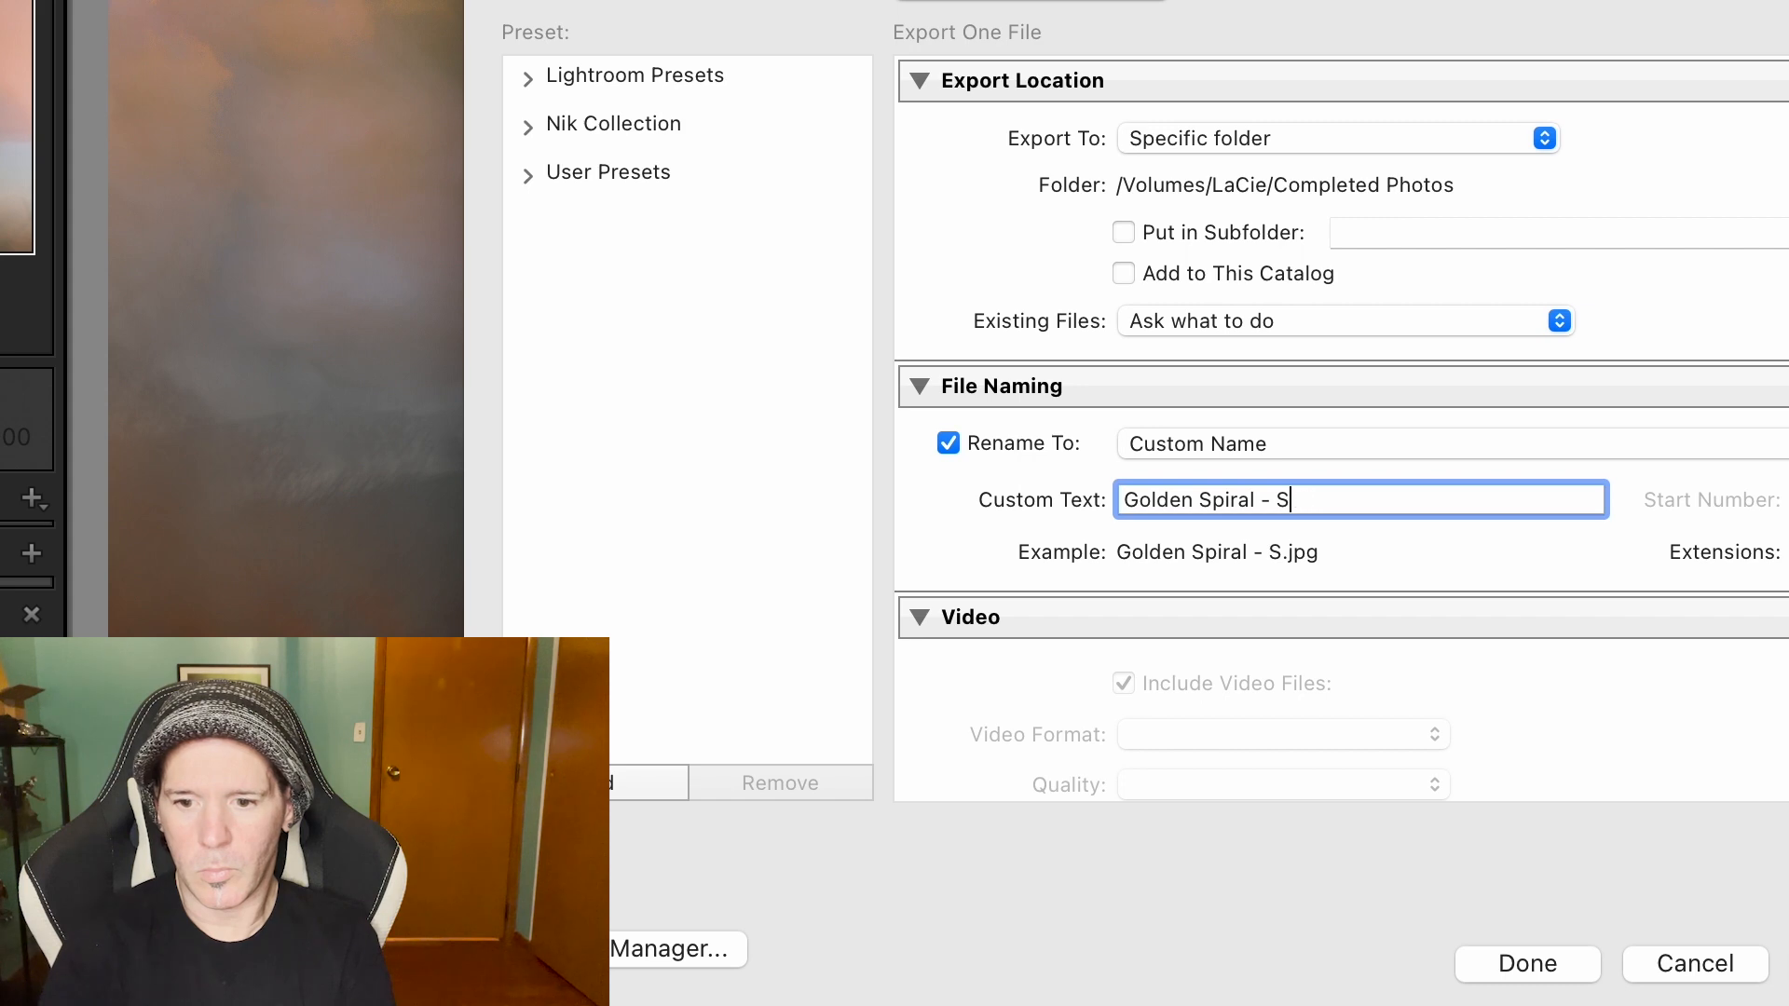
text(tory)
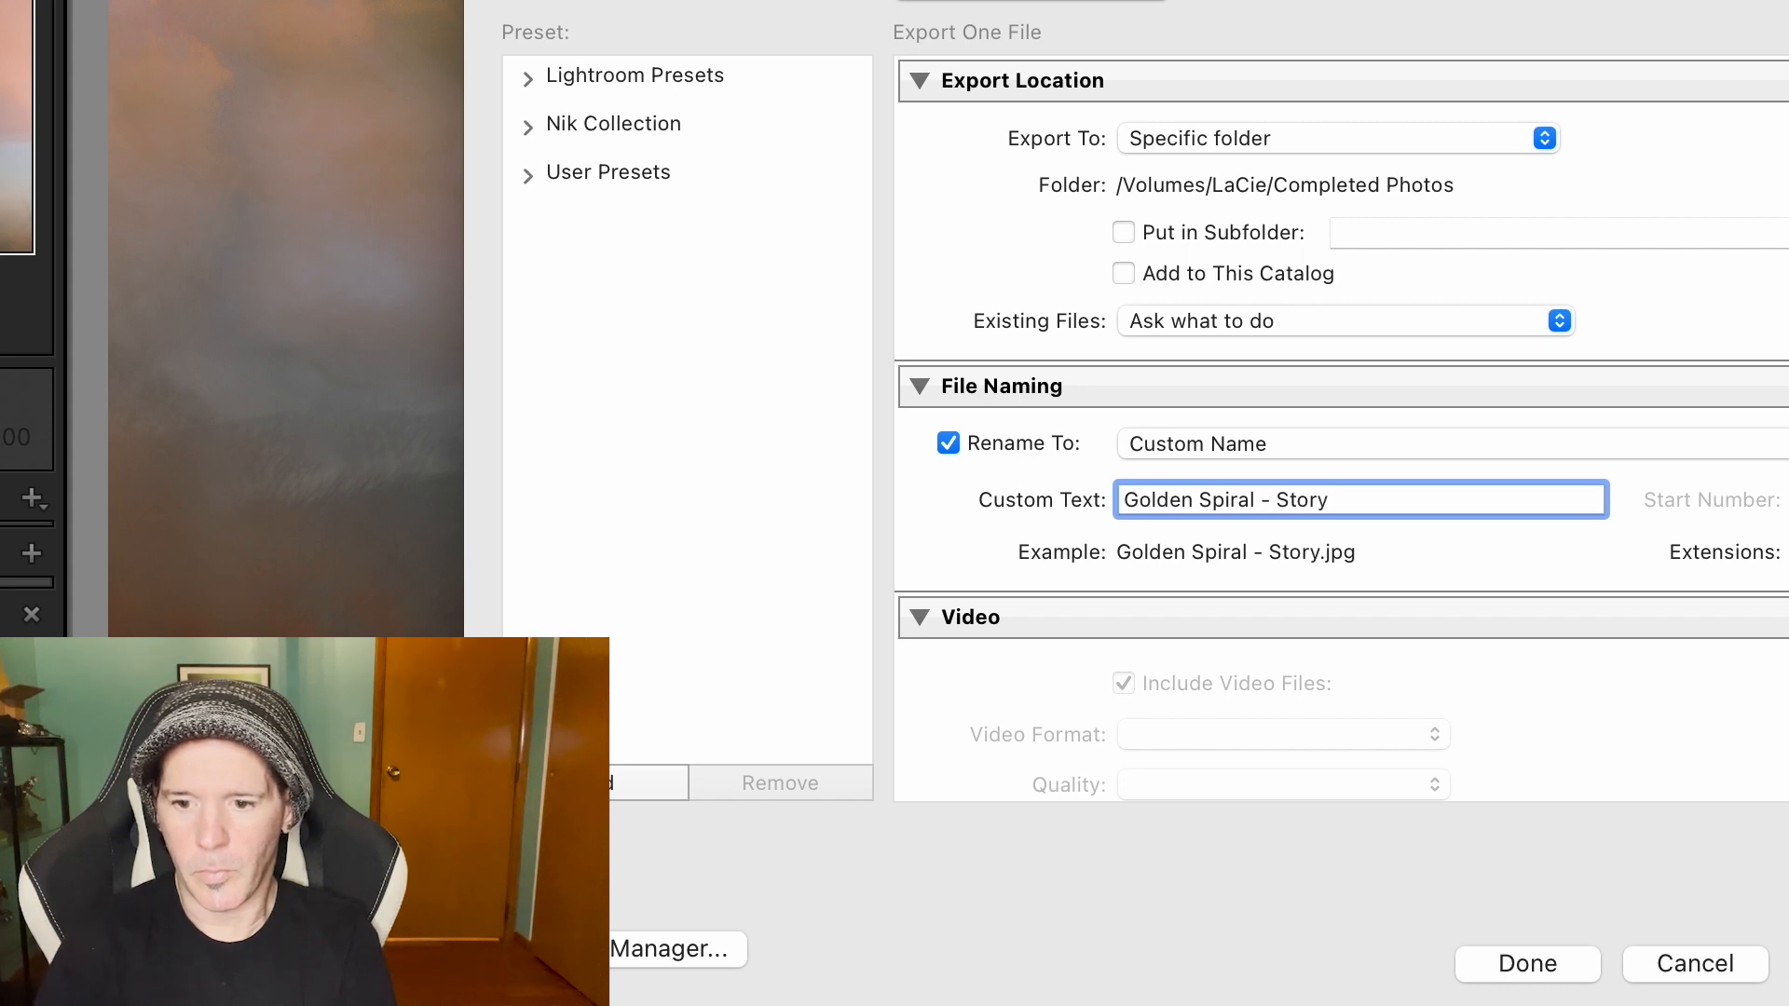
text(book Cas)
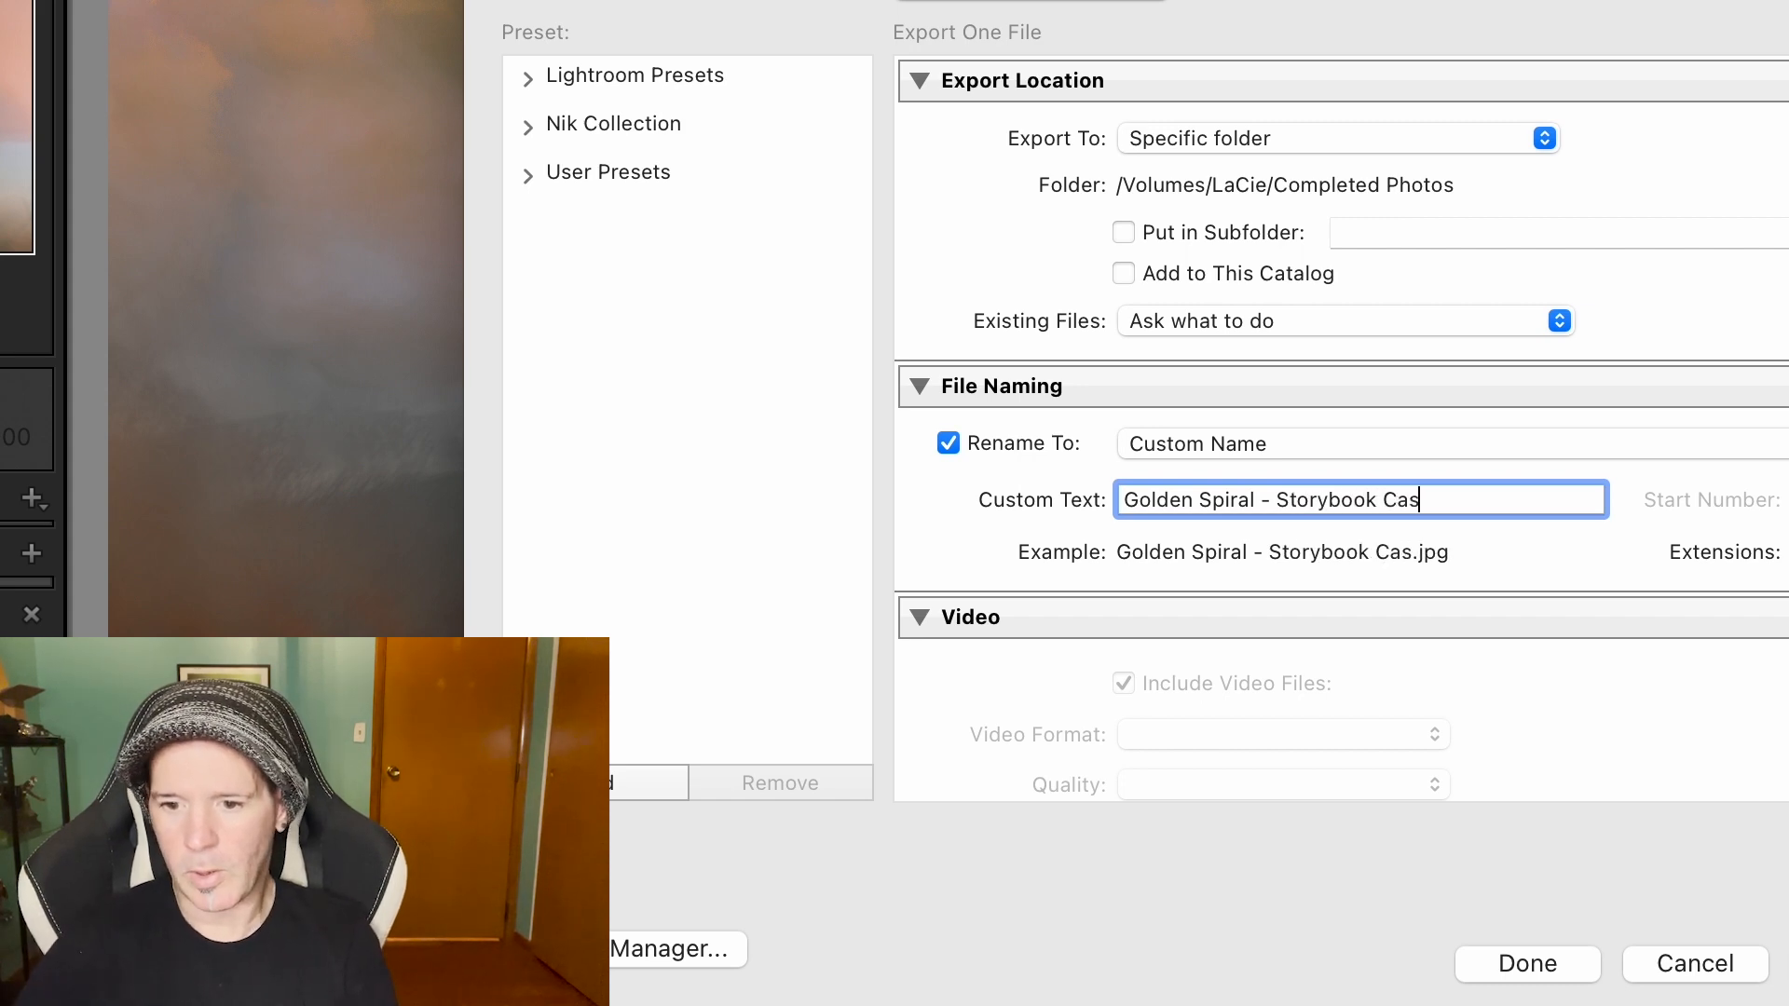
text(tls)
key(BackSpace)
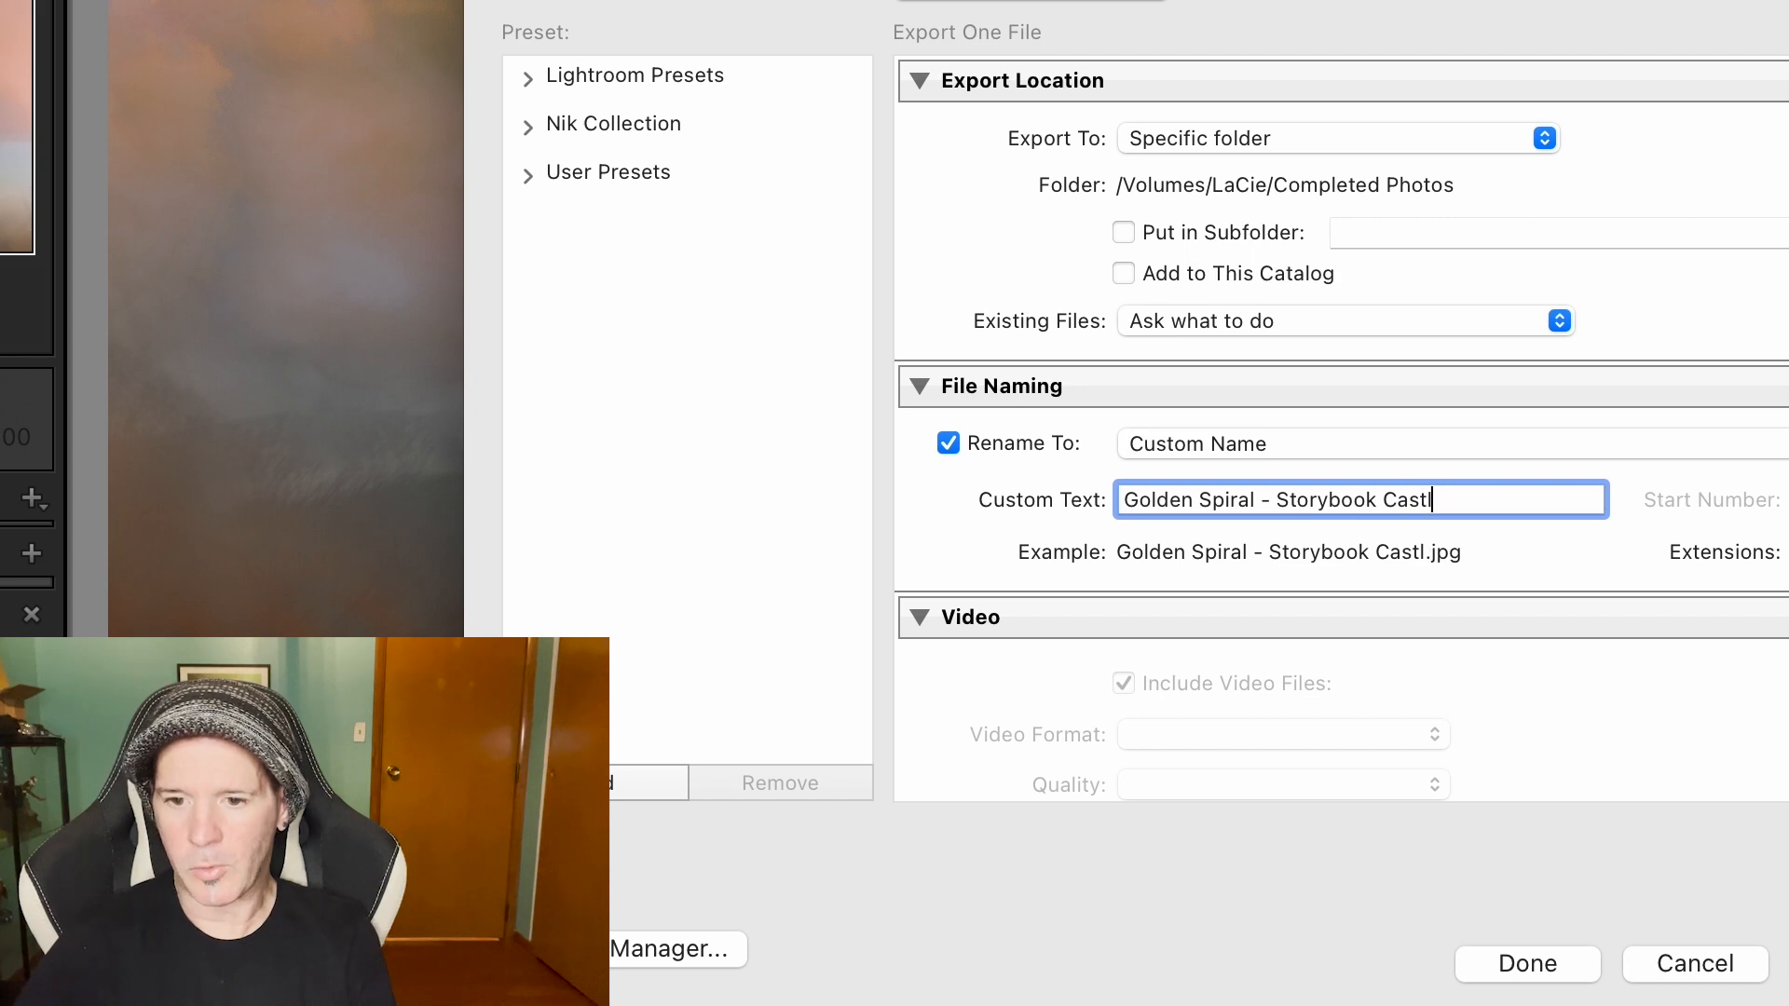
text(e)
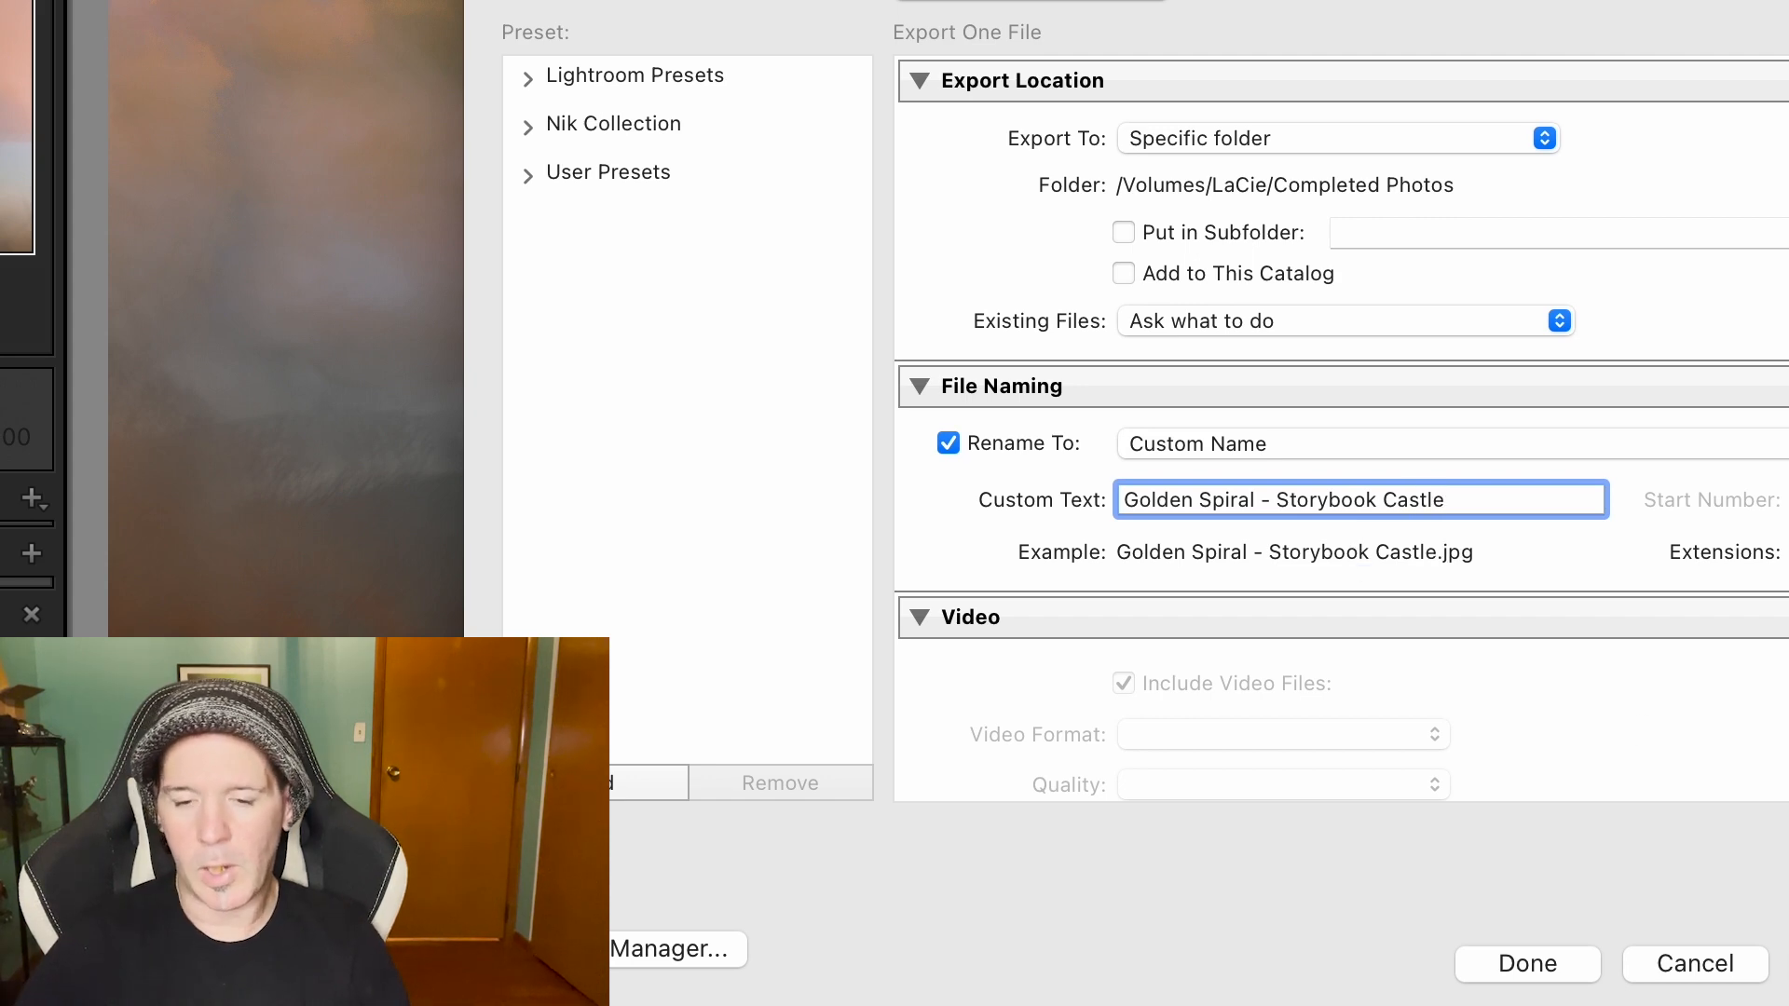
click(1788, 964)
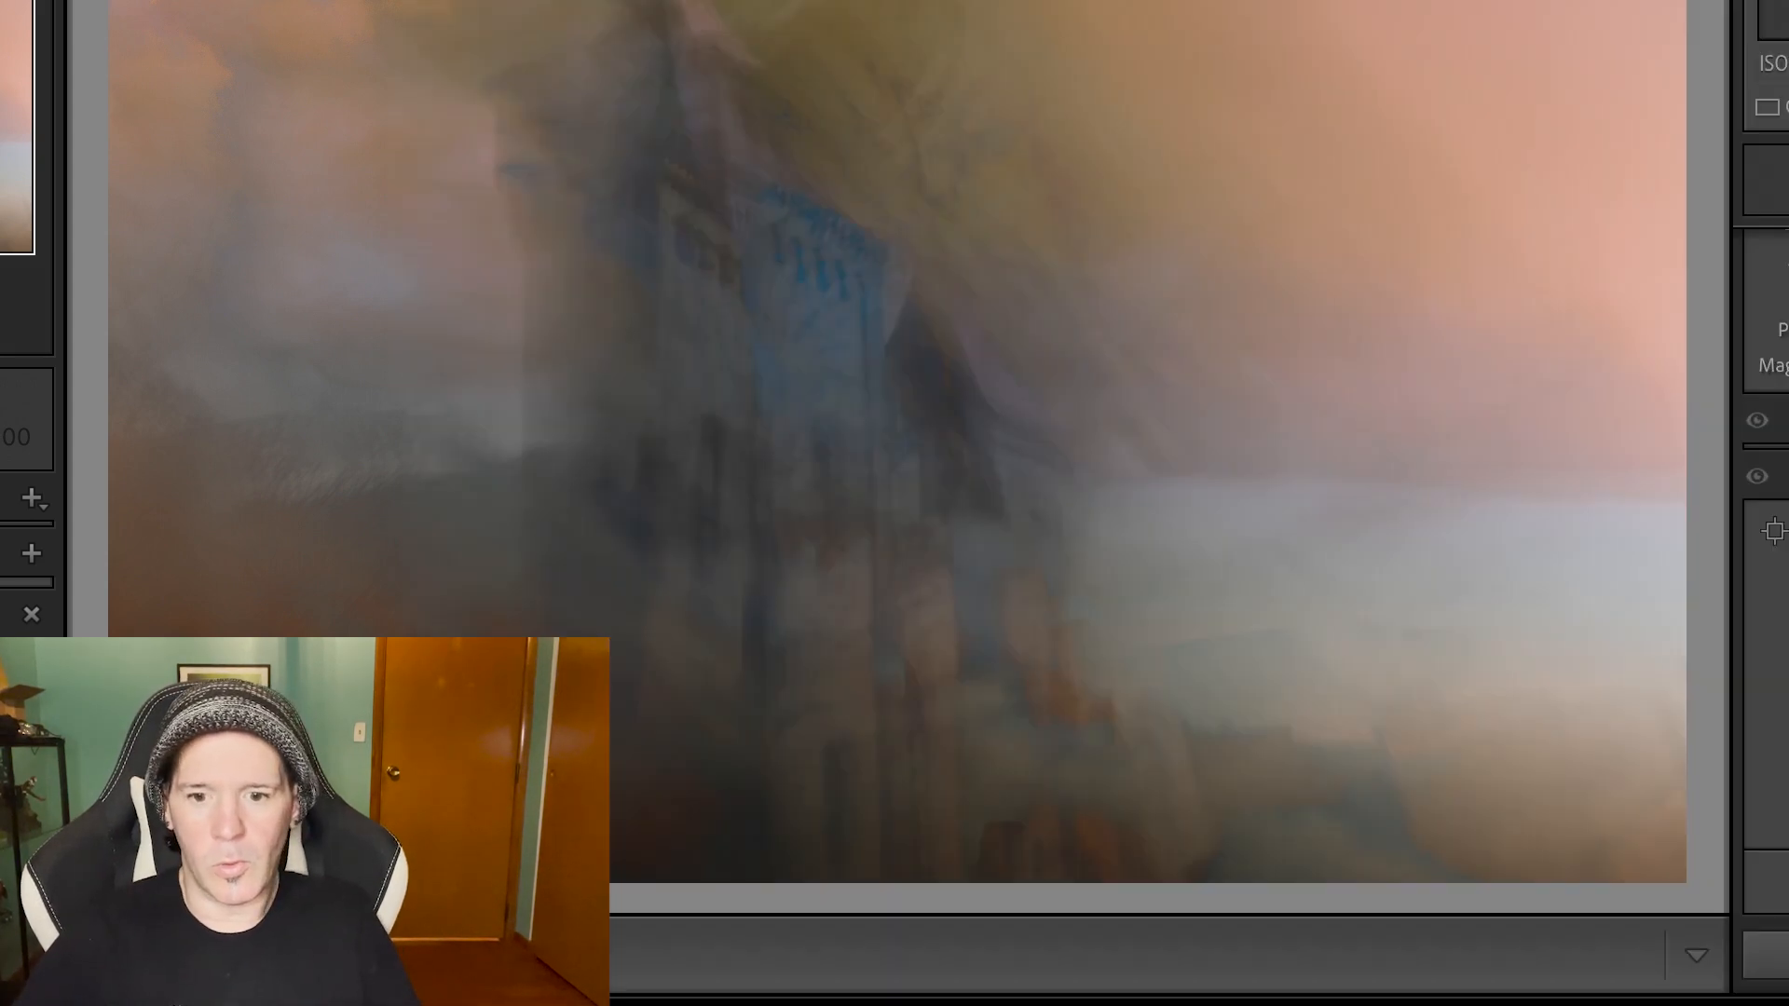